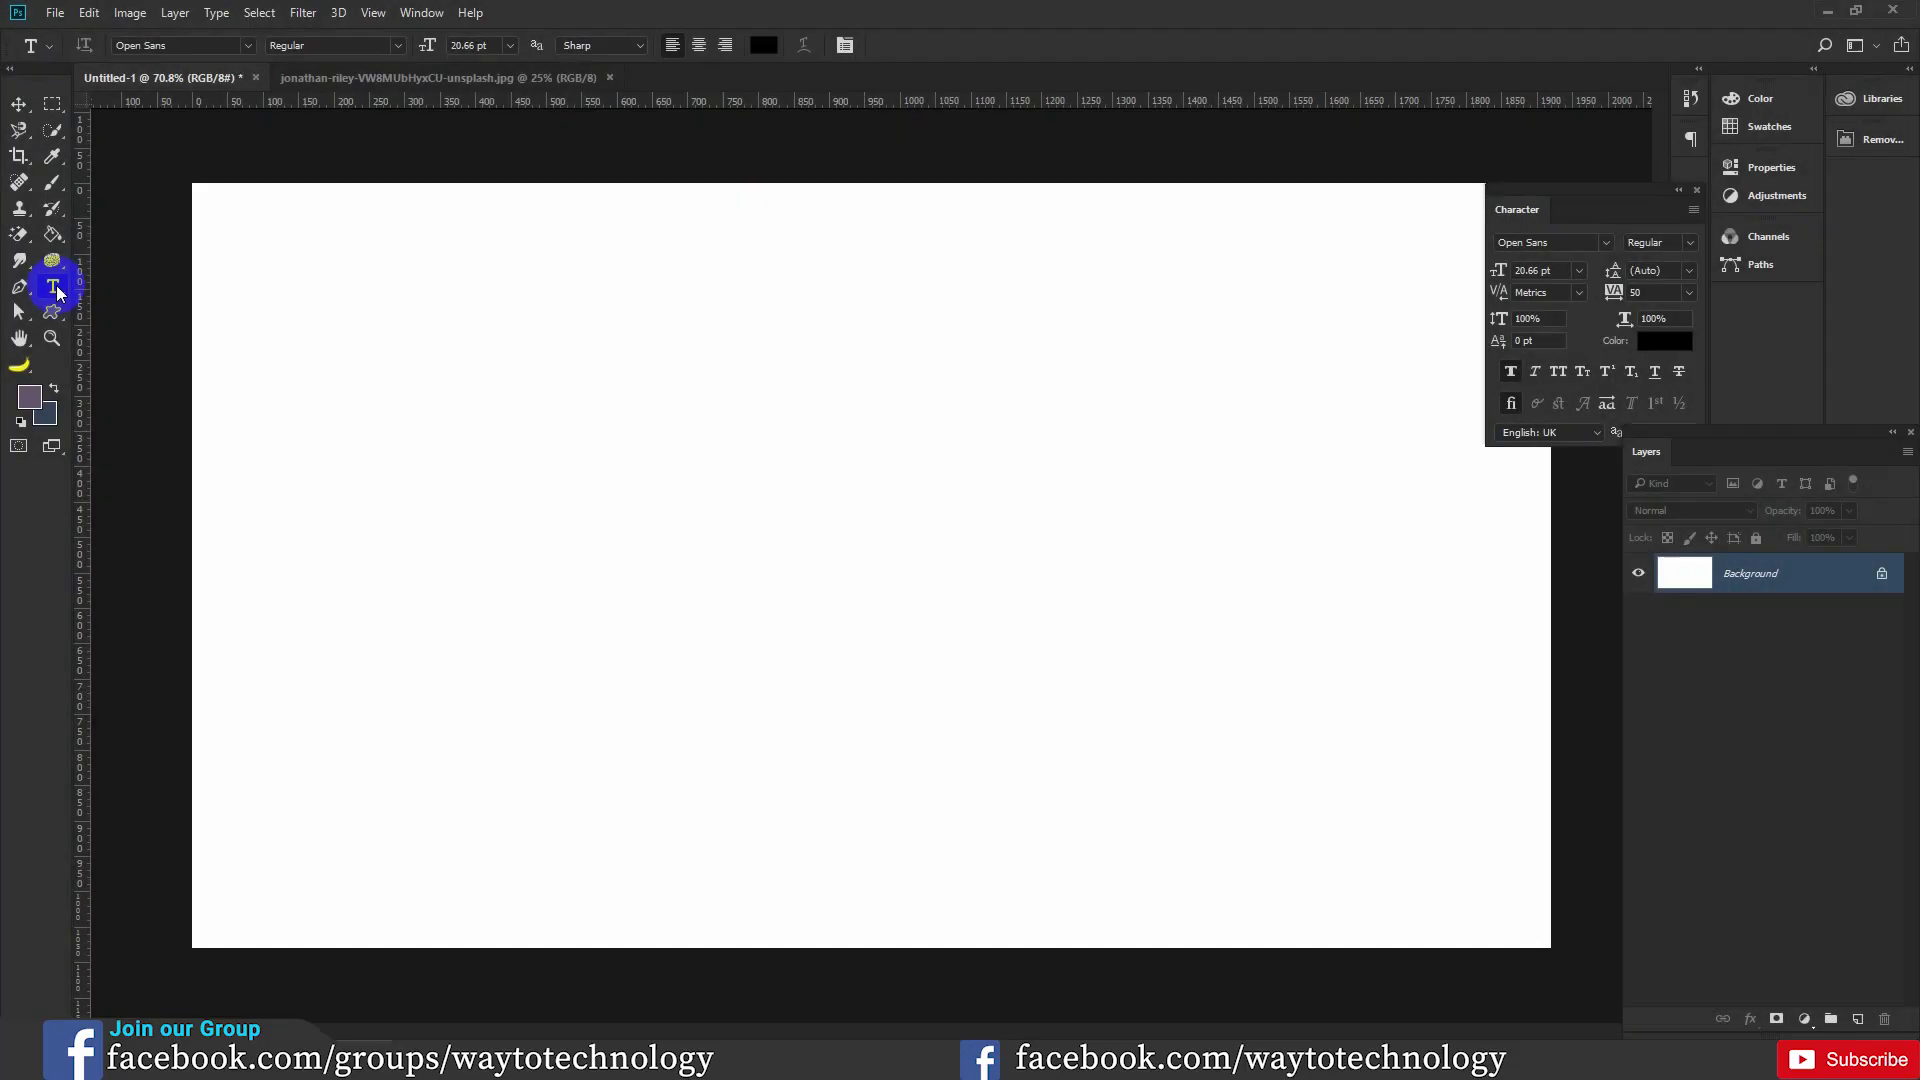
Start an empty text layer with the Horizontal Type Tool on the canvas's left side.
right_click(54, 289)
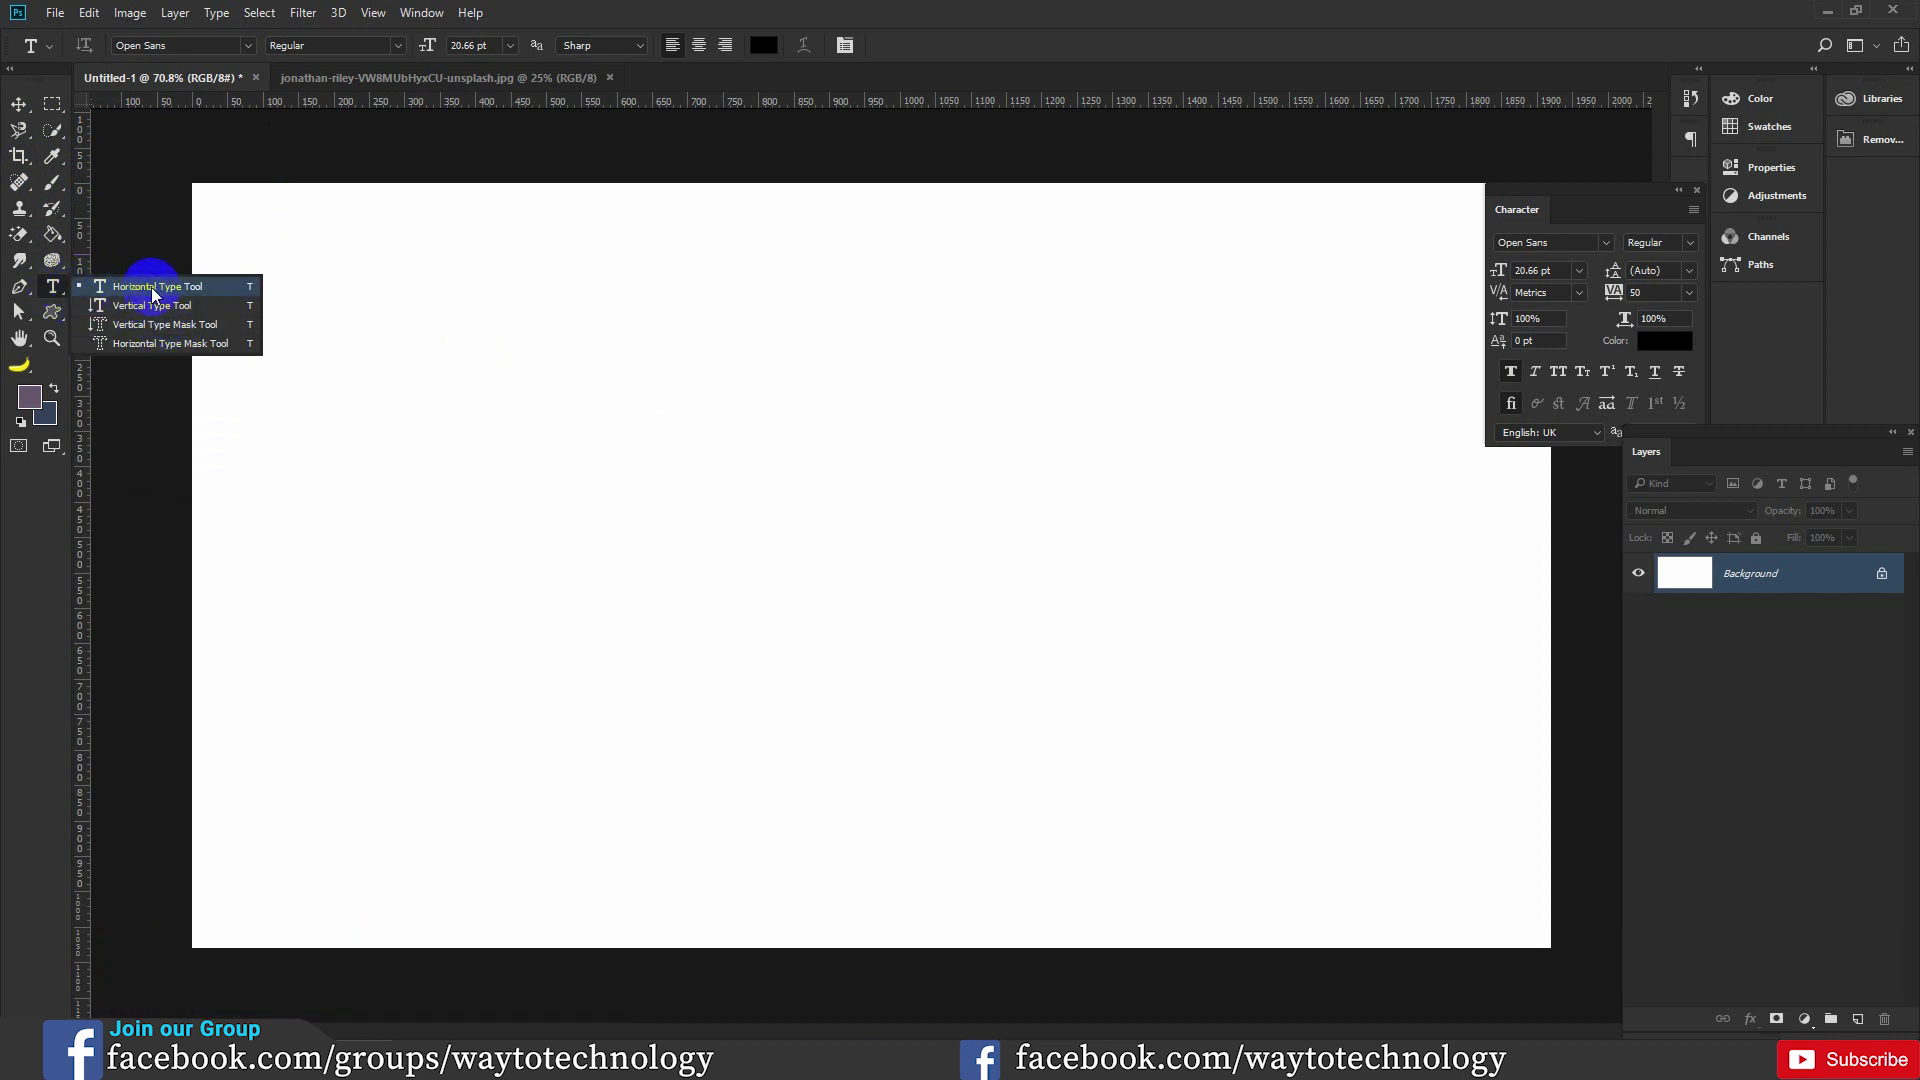
left_click(54, 289)
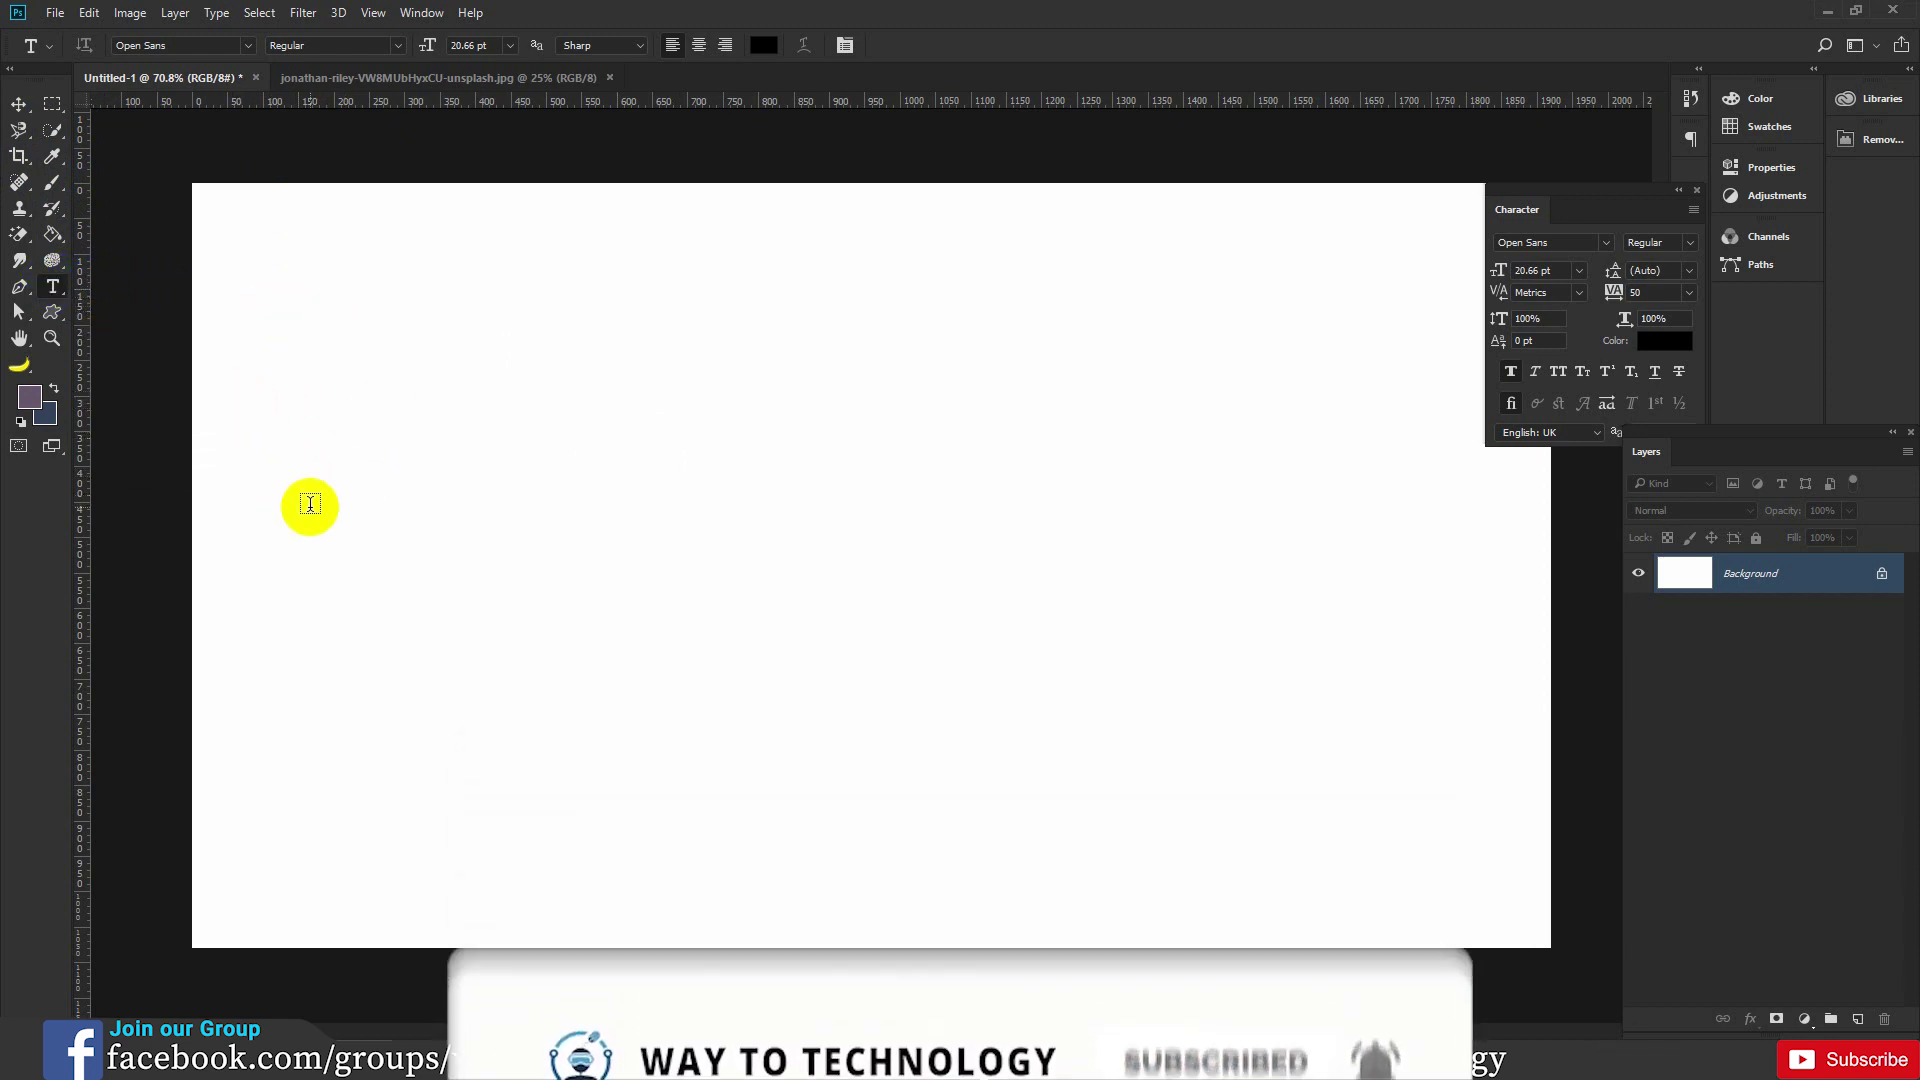
left_click(295, 503)
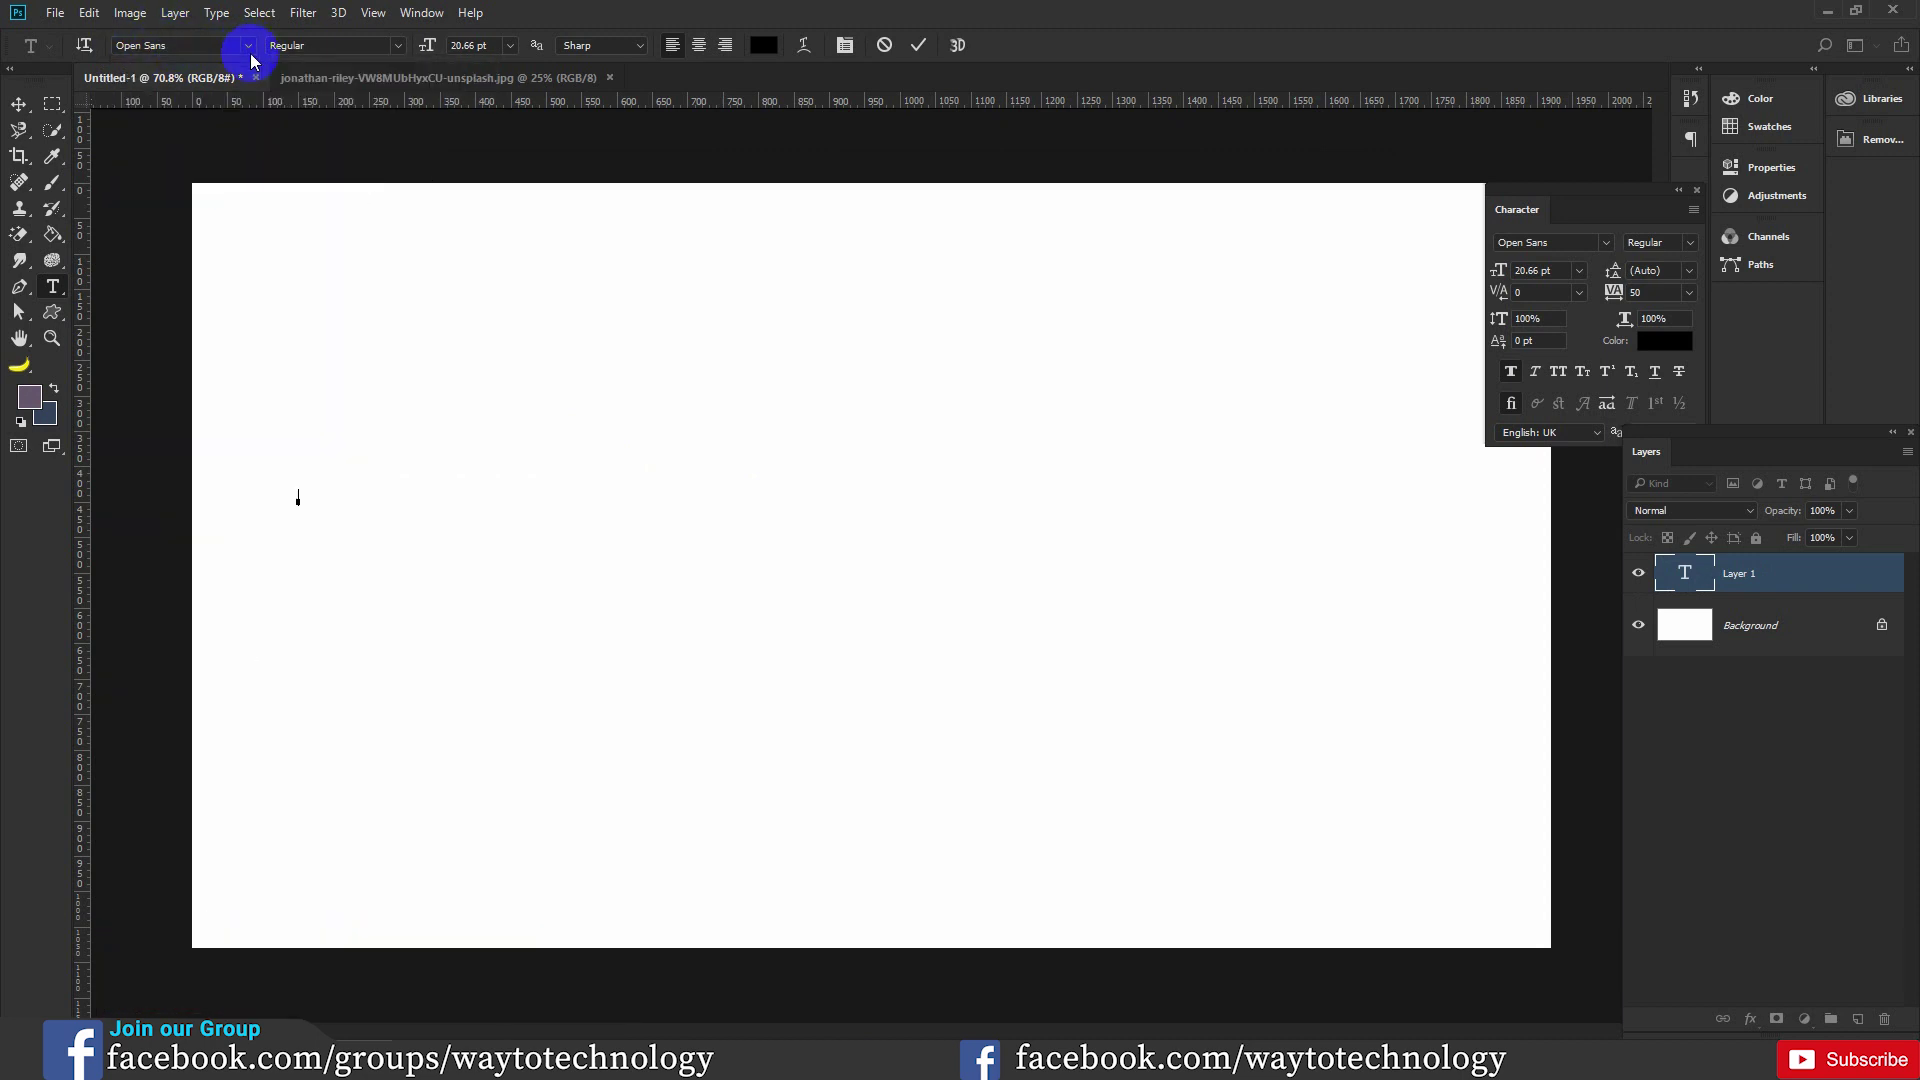
left_click(247, 47)
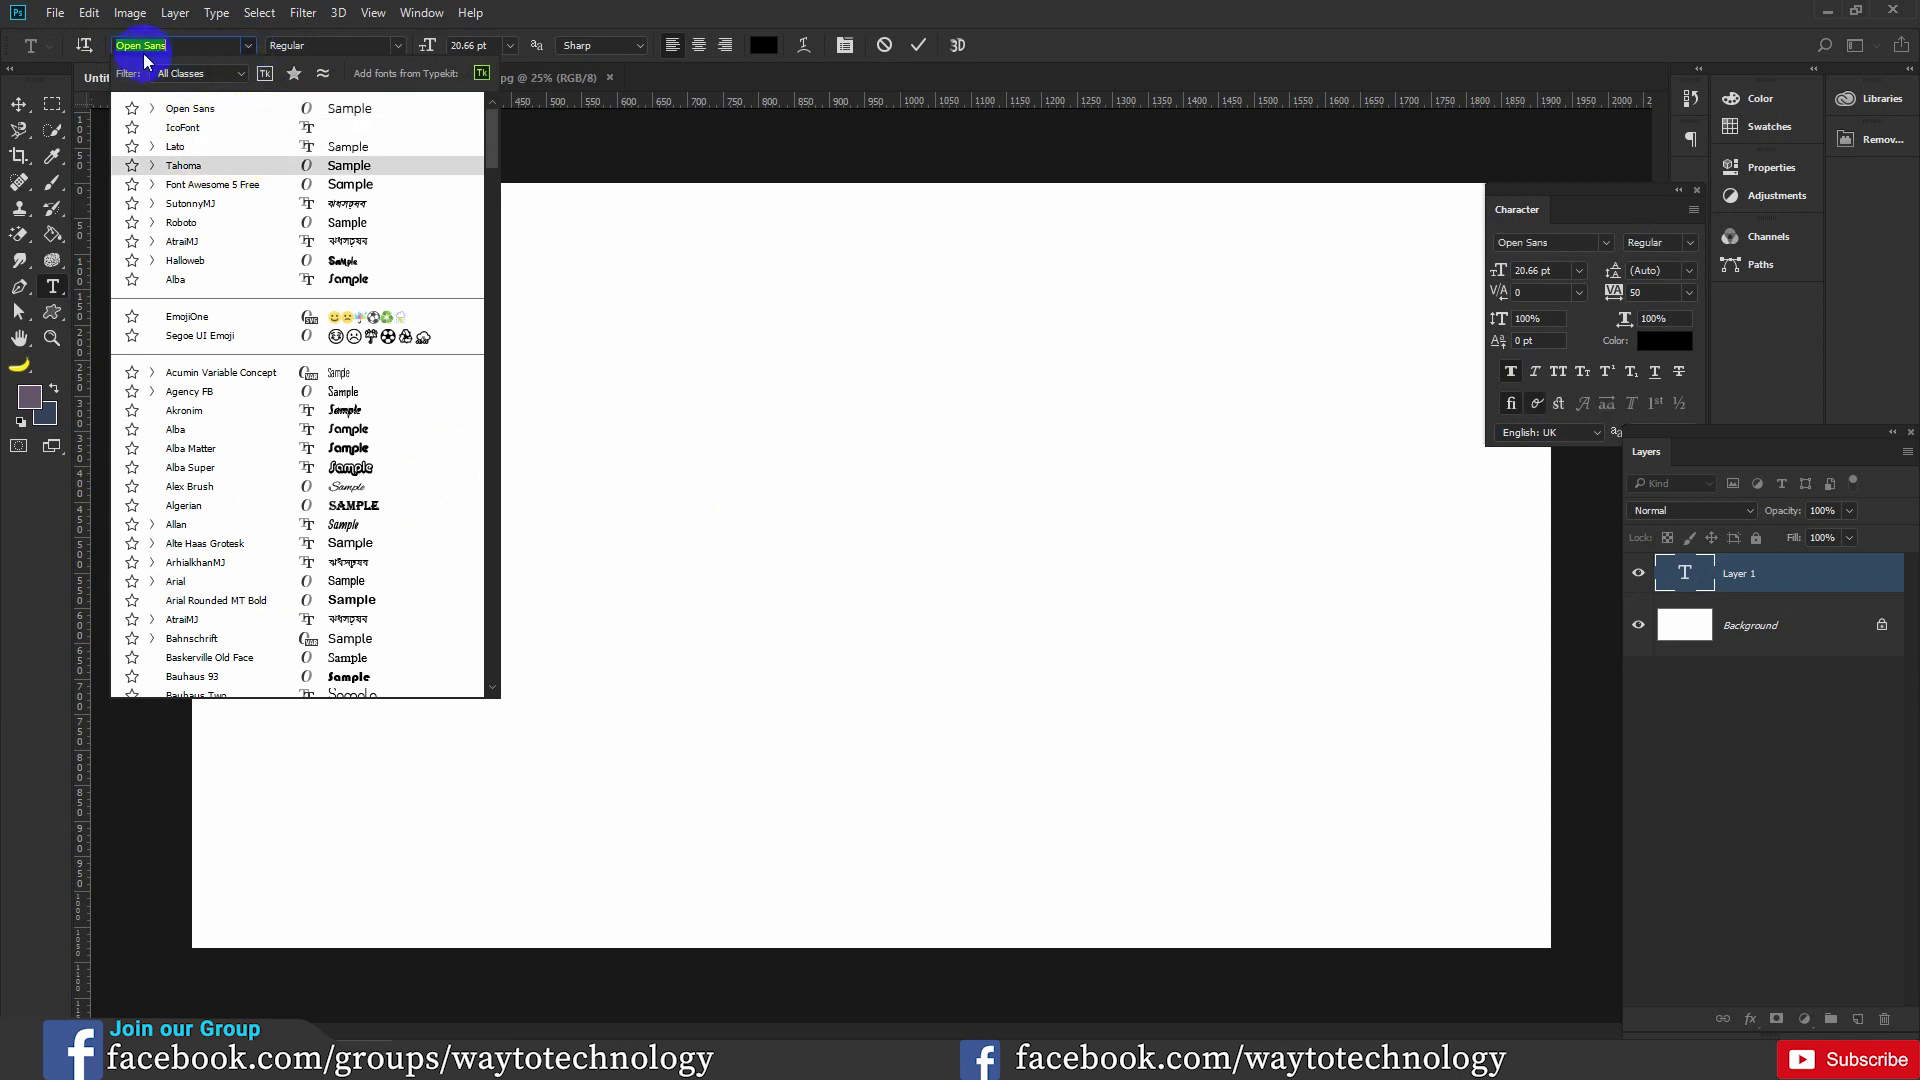
Set the type to Open Sans Regular at 150 pt with Sharp anti-aliasing.
left_click(207, 48)
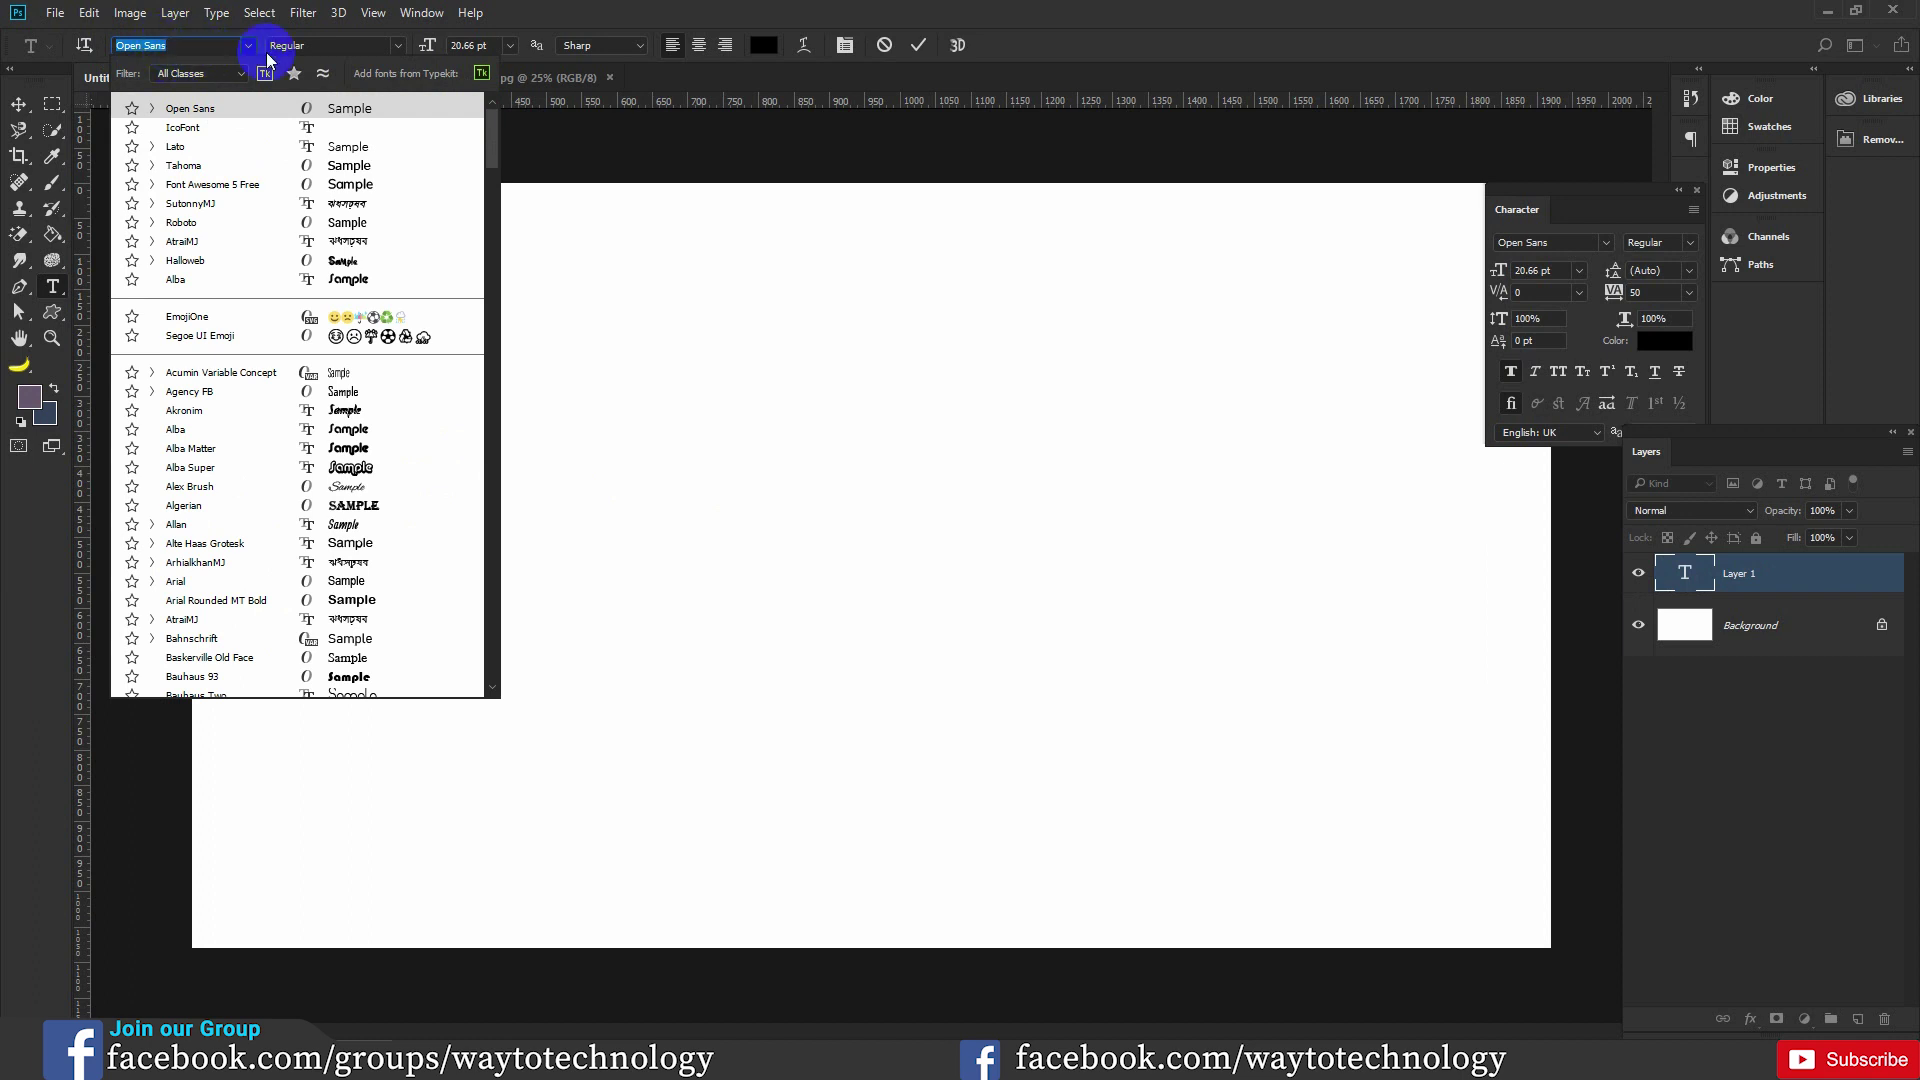
left_click(397, 45)
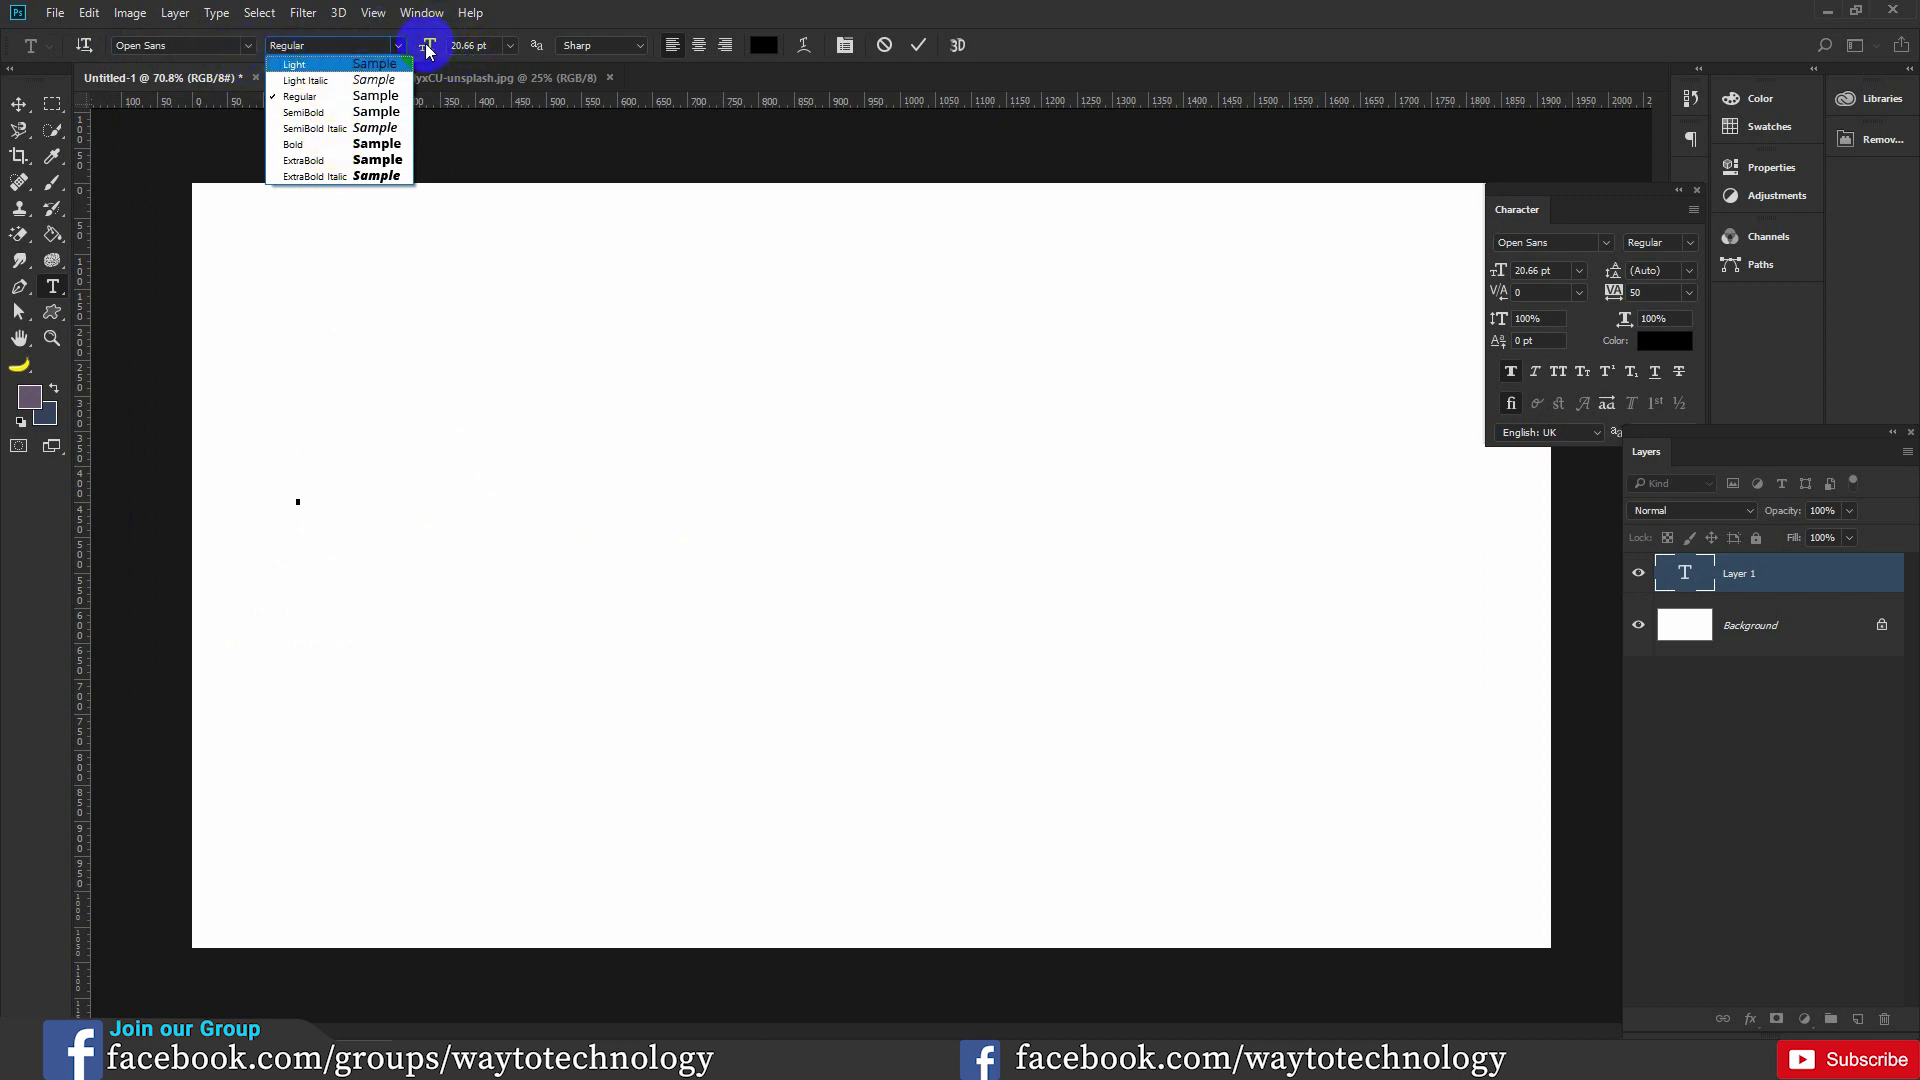
left_click(428, 52)
left_click_drag(428, 52, 432, 52)
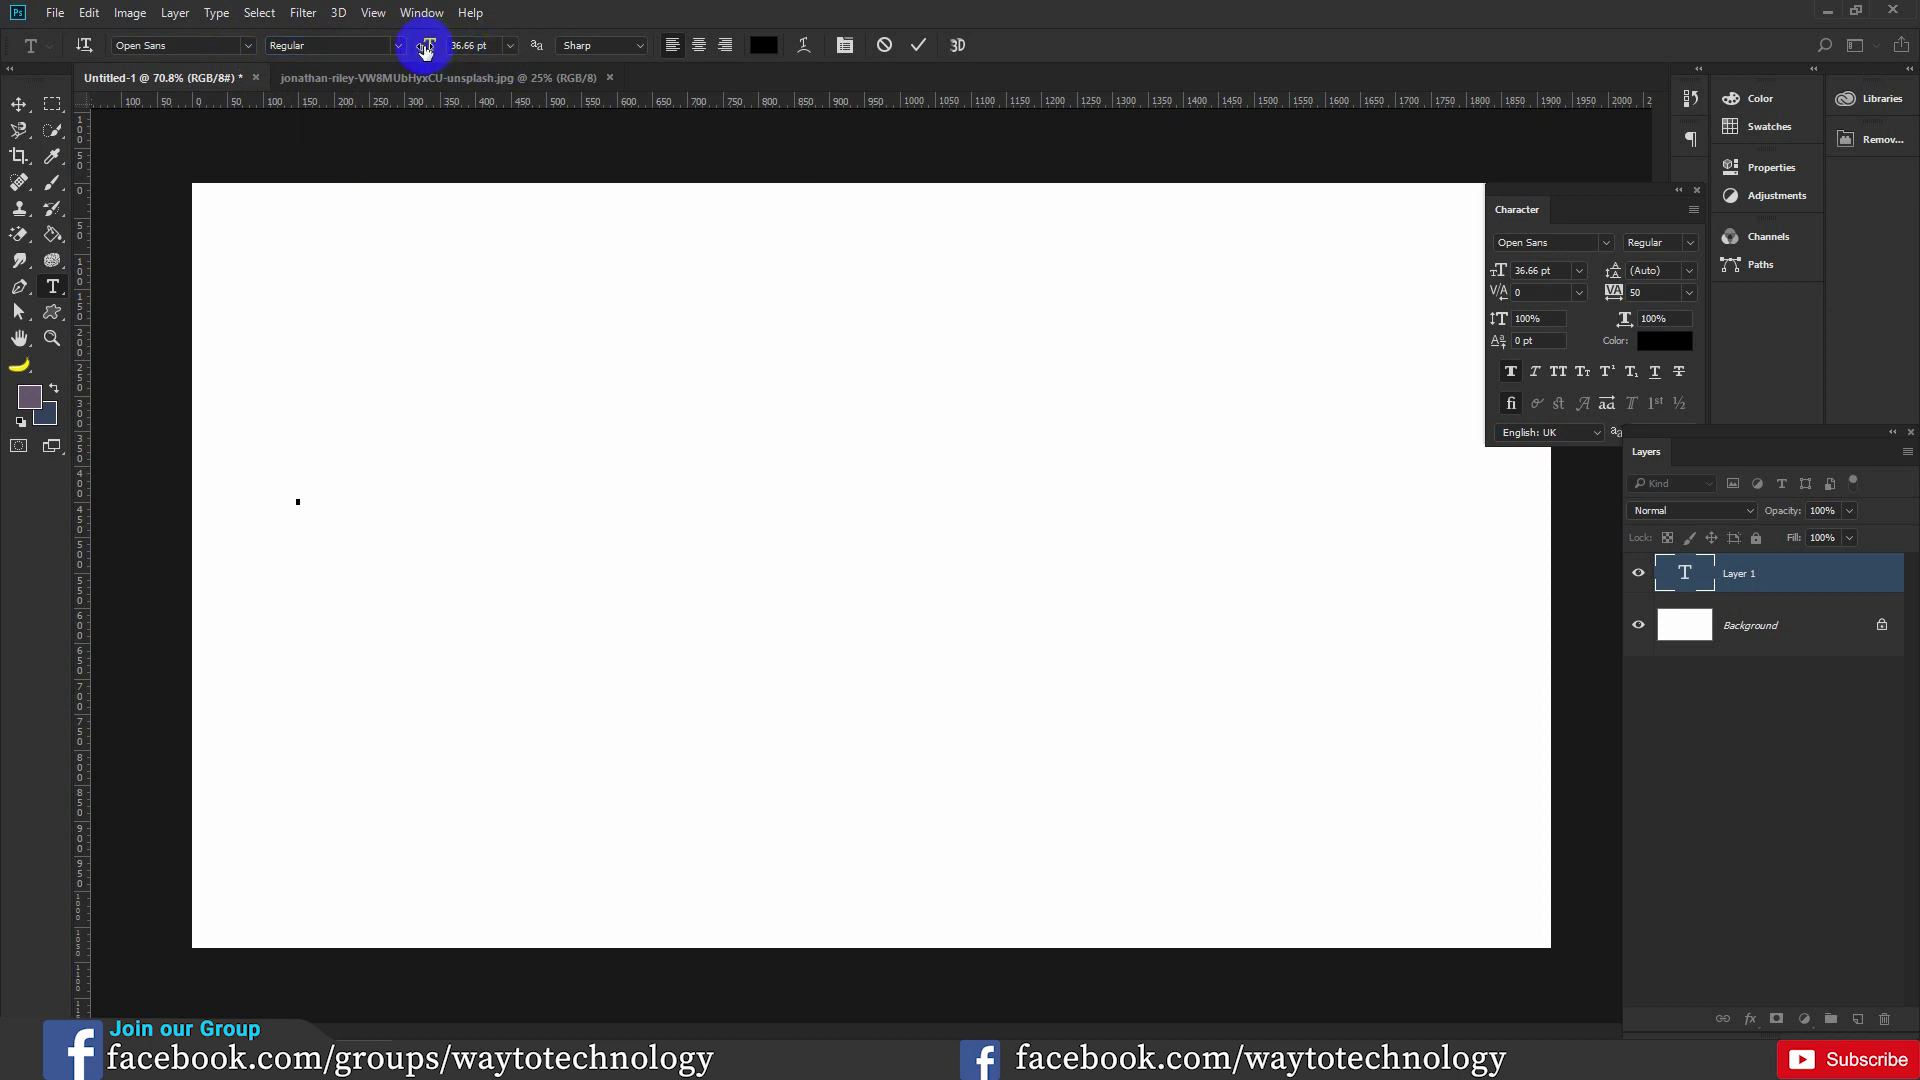
left_click_drag(425, 50, 448, 52)
left_click(510, 45)
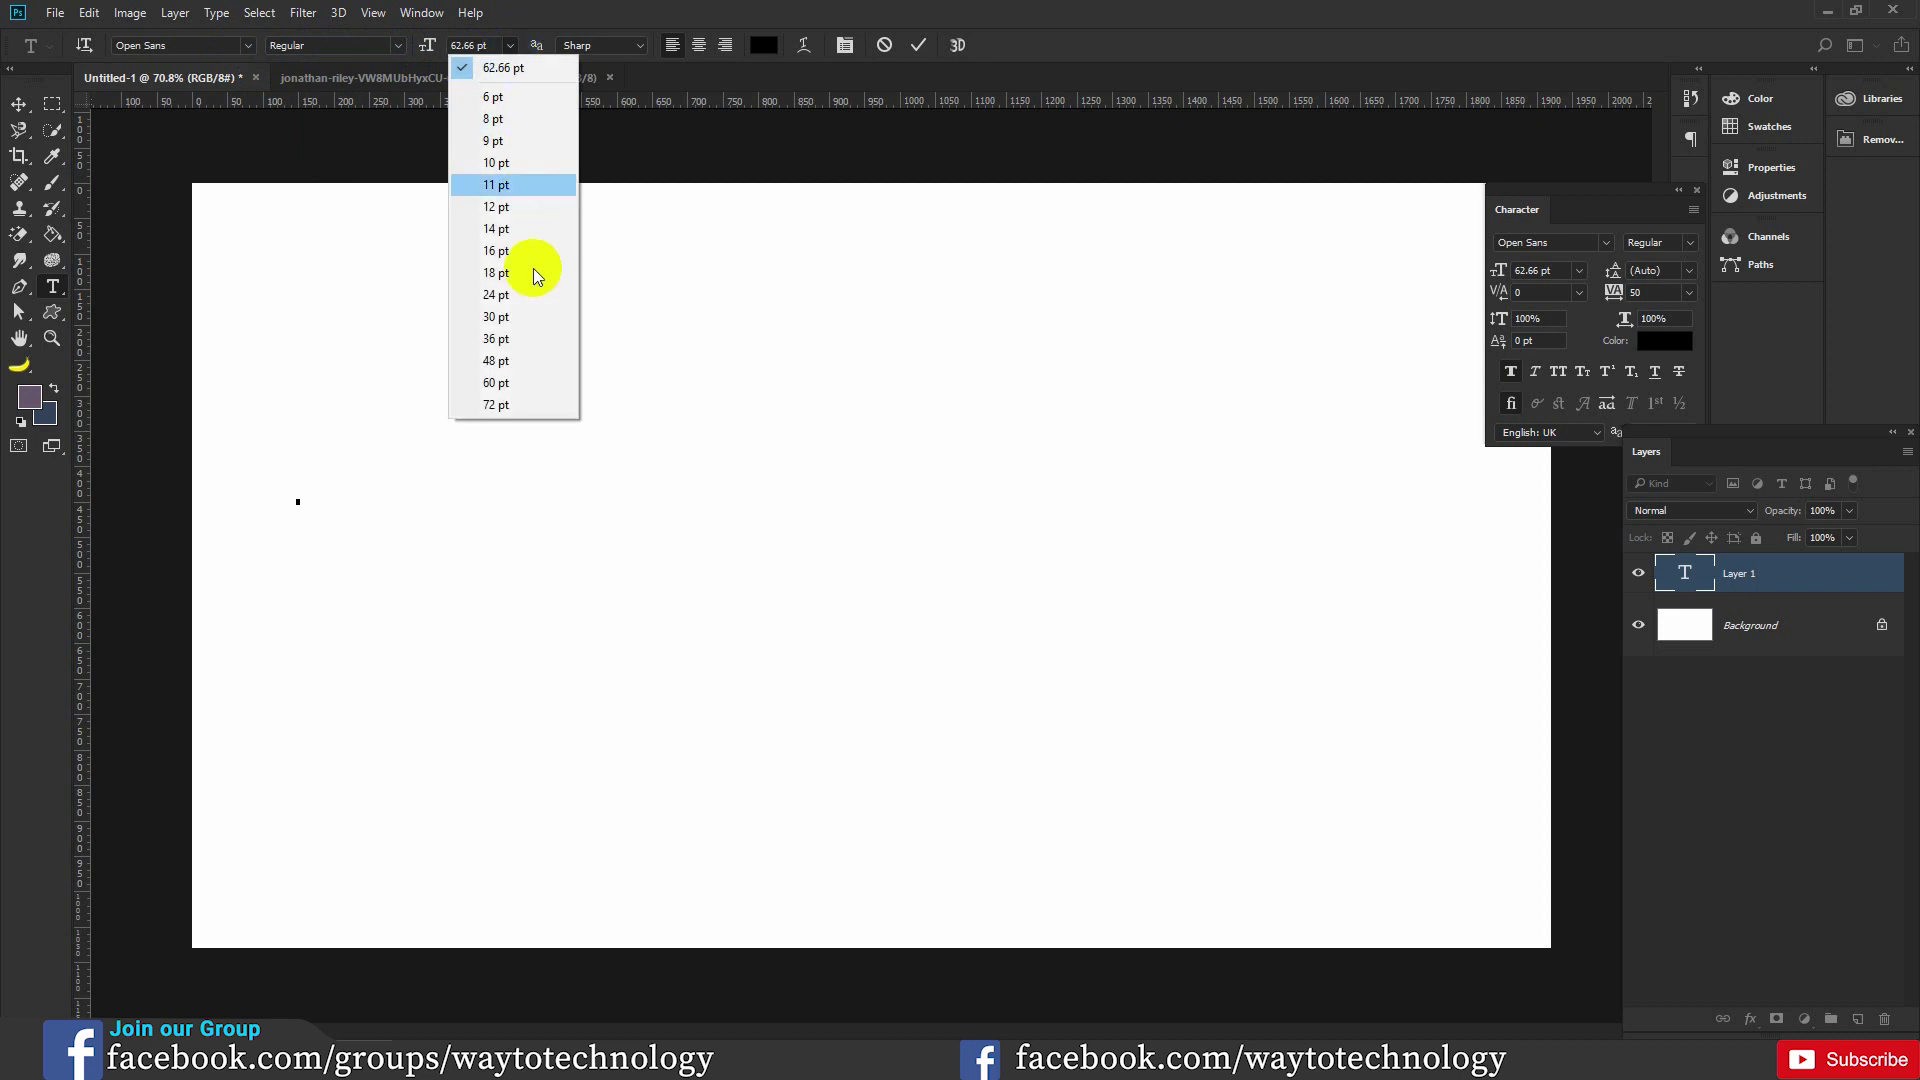
left_click(507, 404)
left_click(430, 52)
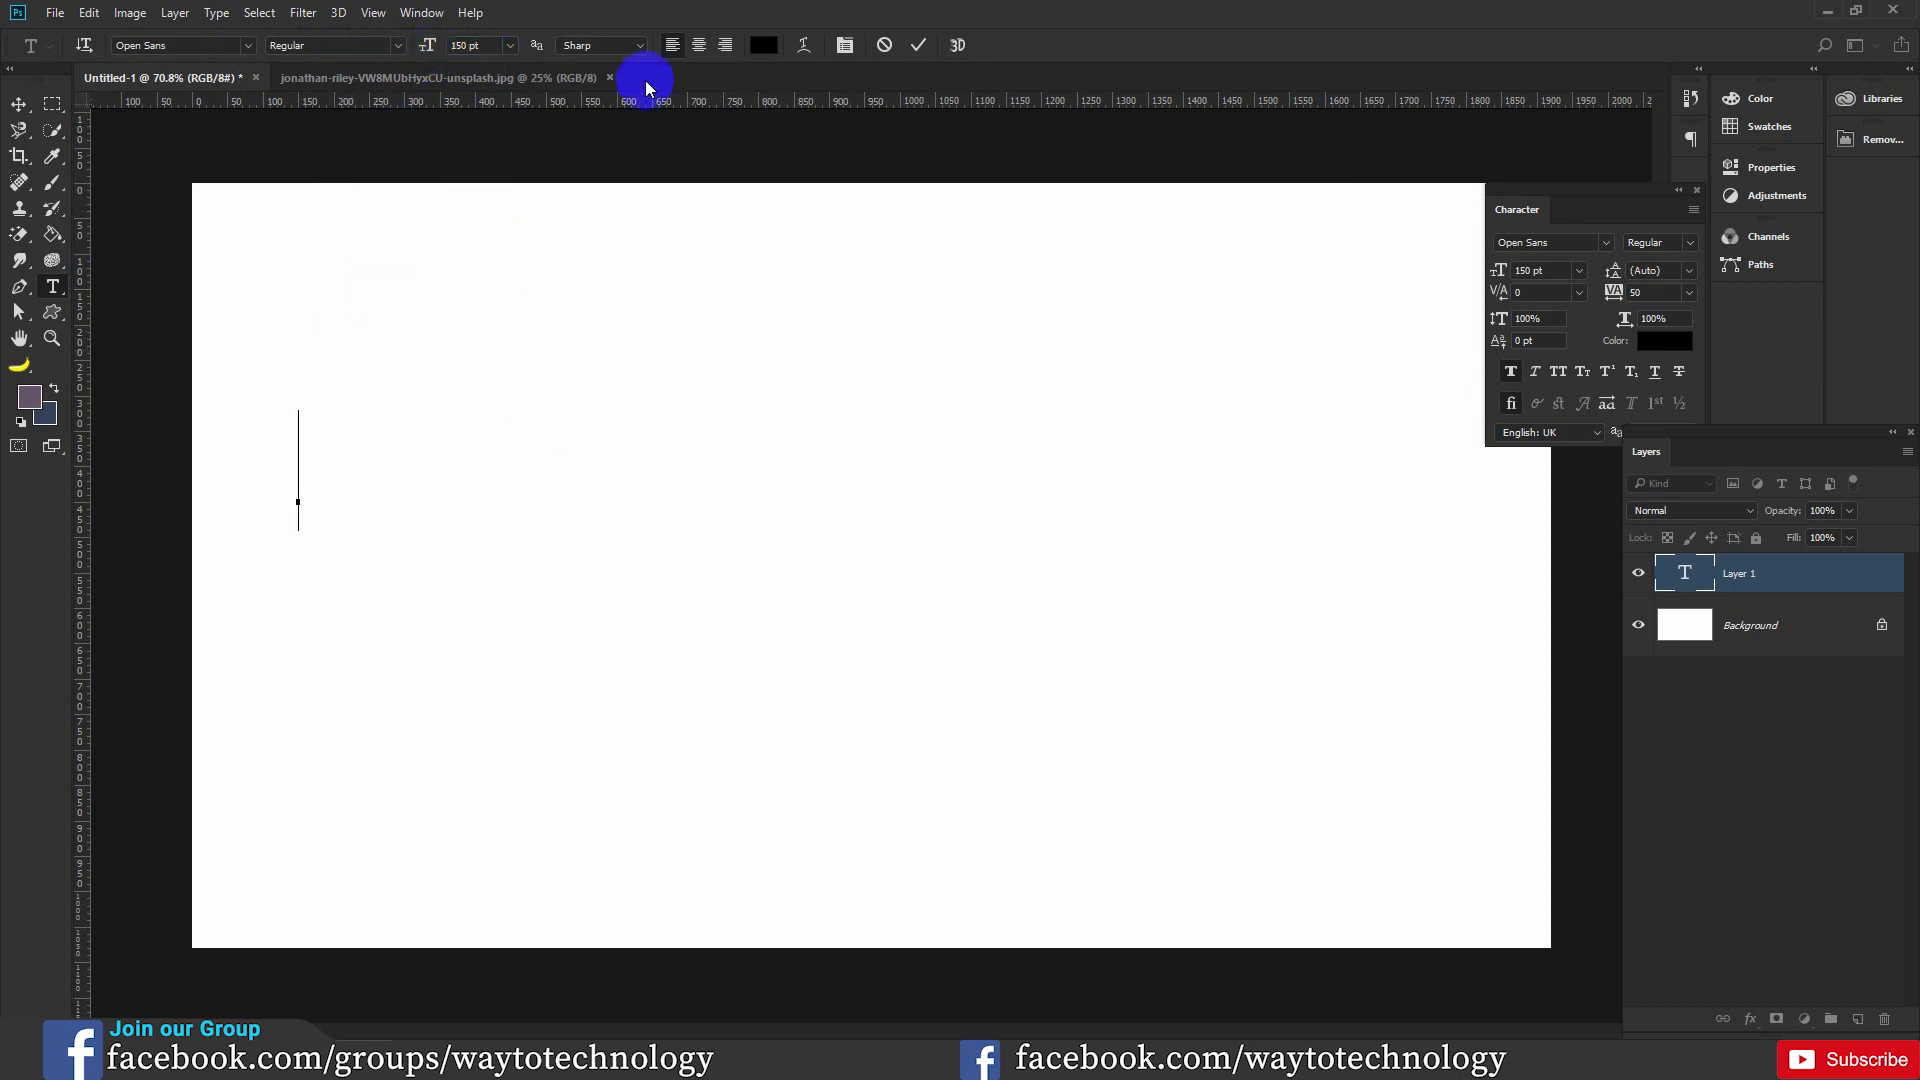
left_click(640, 45)
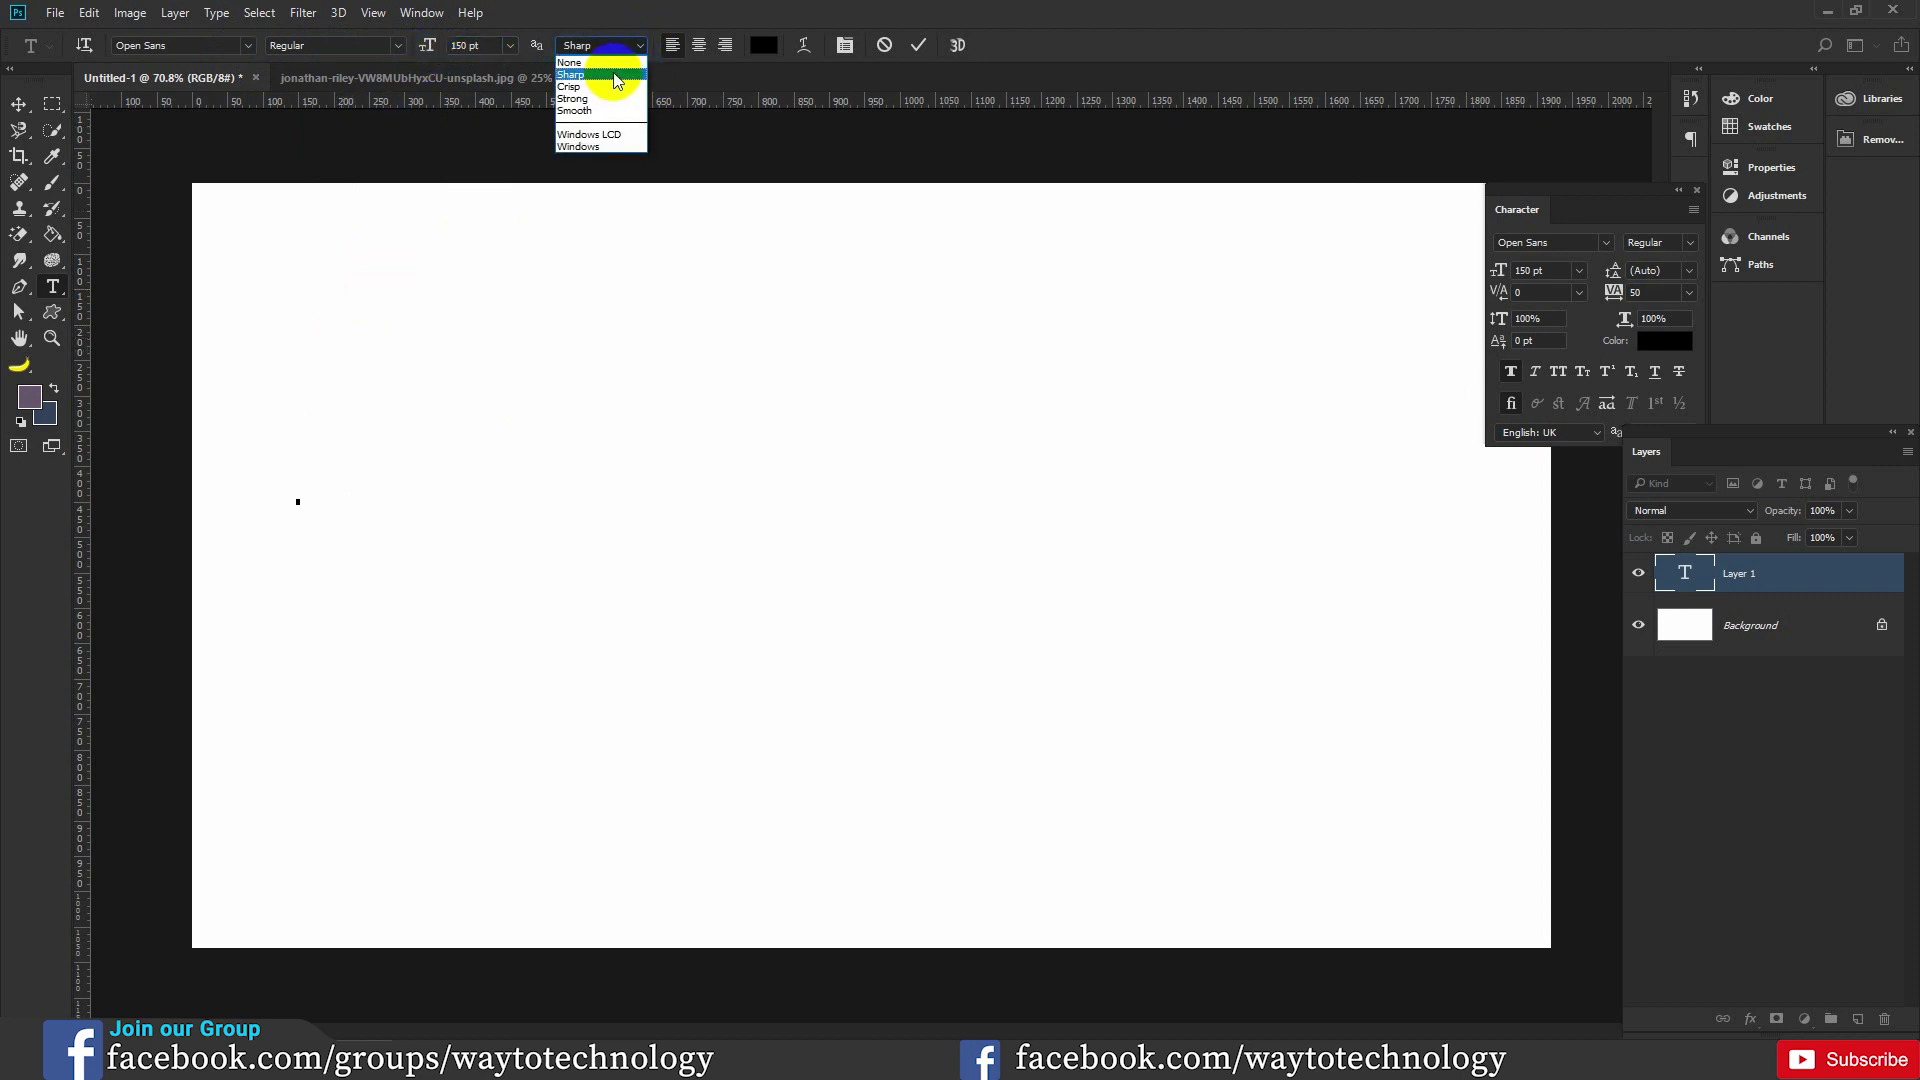
left_click(644, 48)
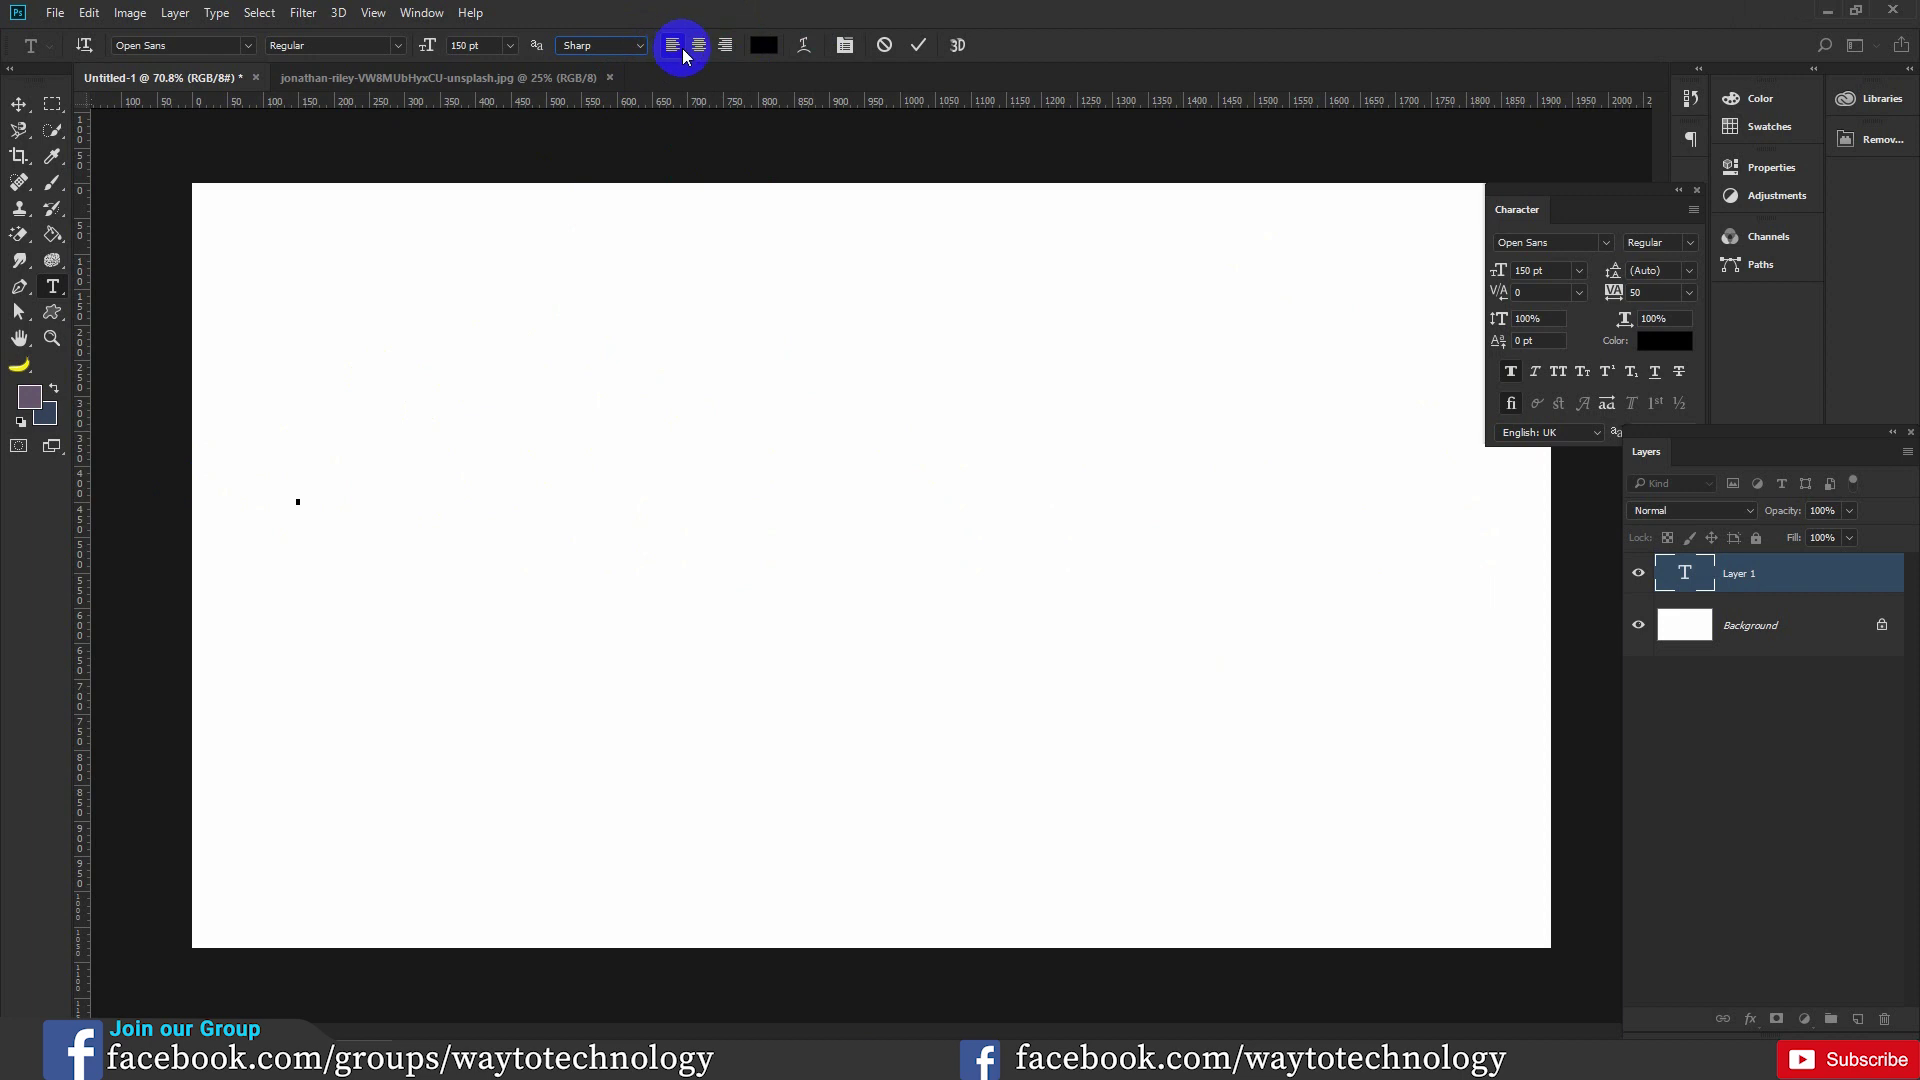
Set the text colour to pure red FF0000 in the Color Picker.
left_click(769, 45)
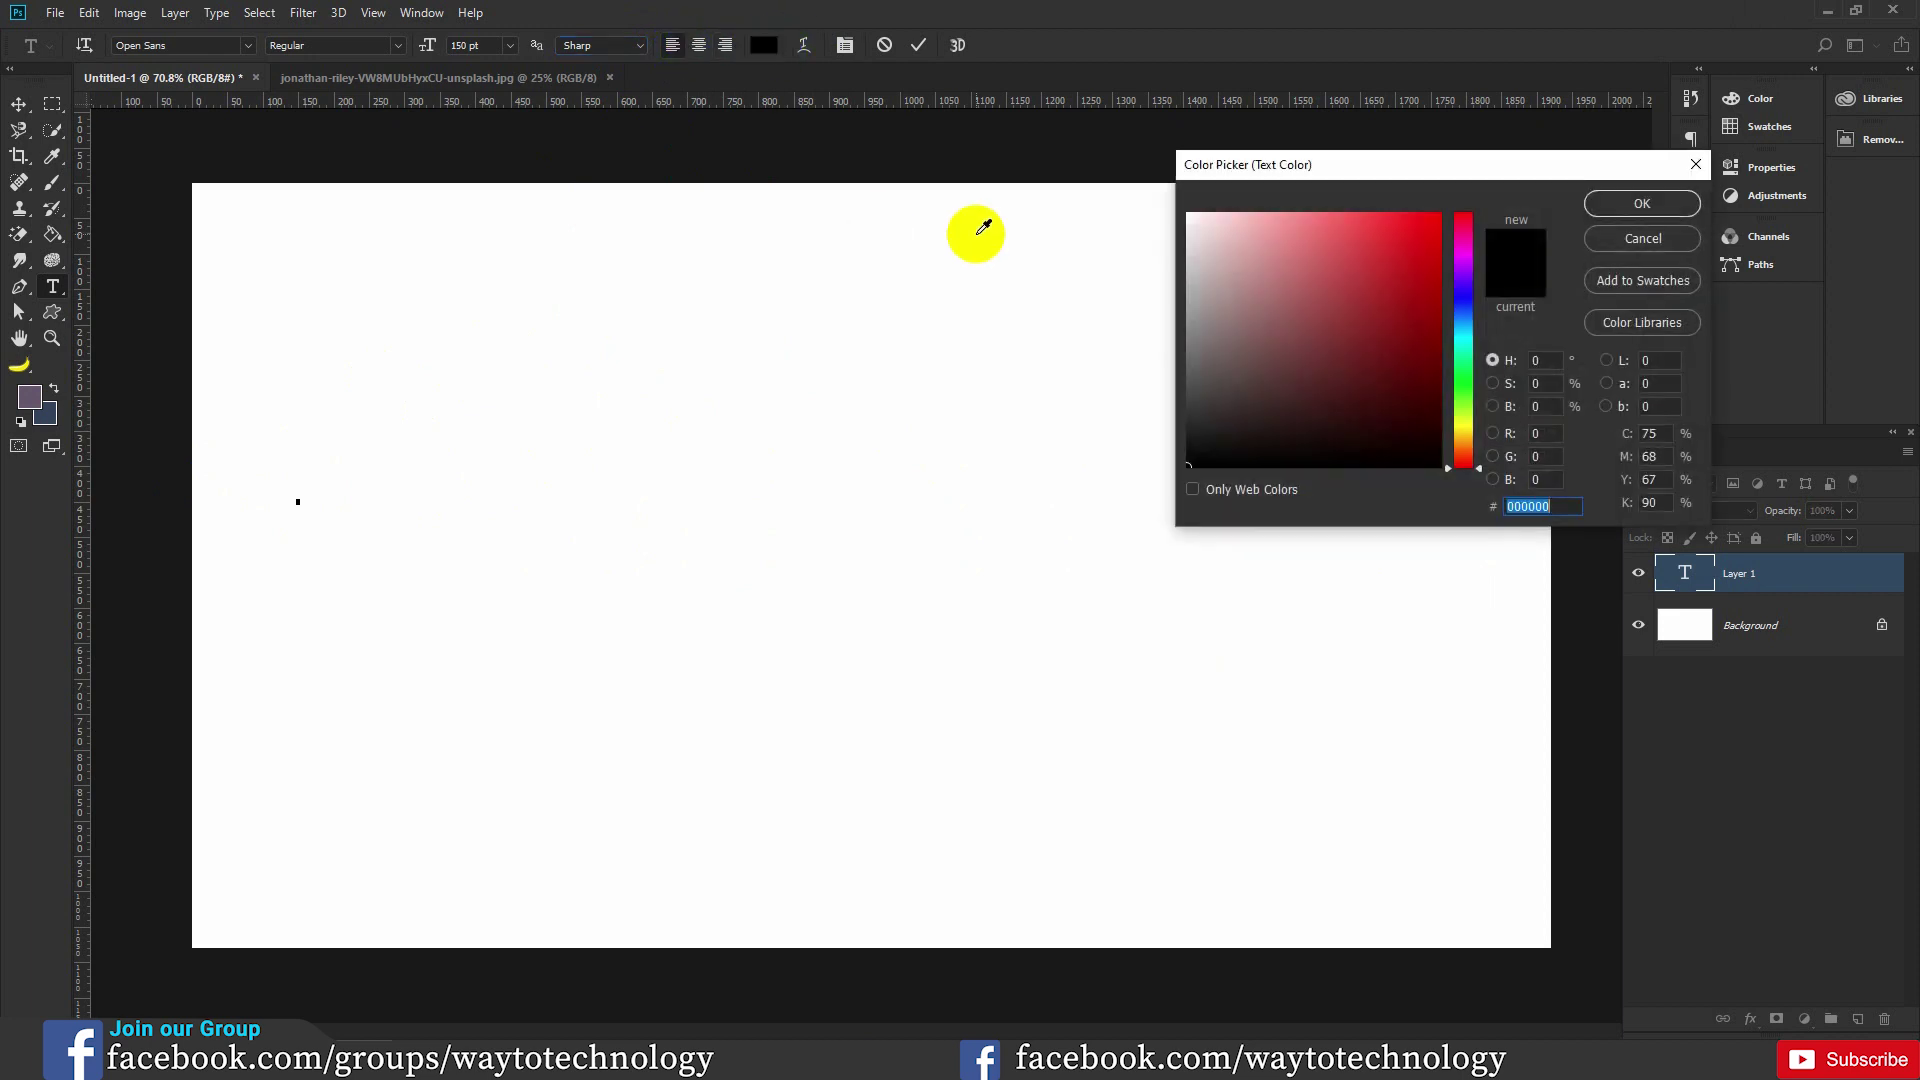
left_click(1440, 213)
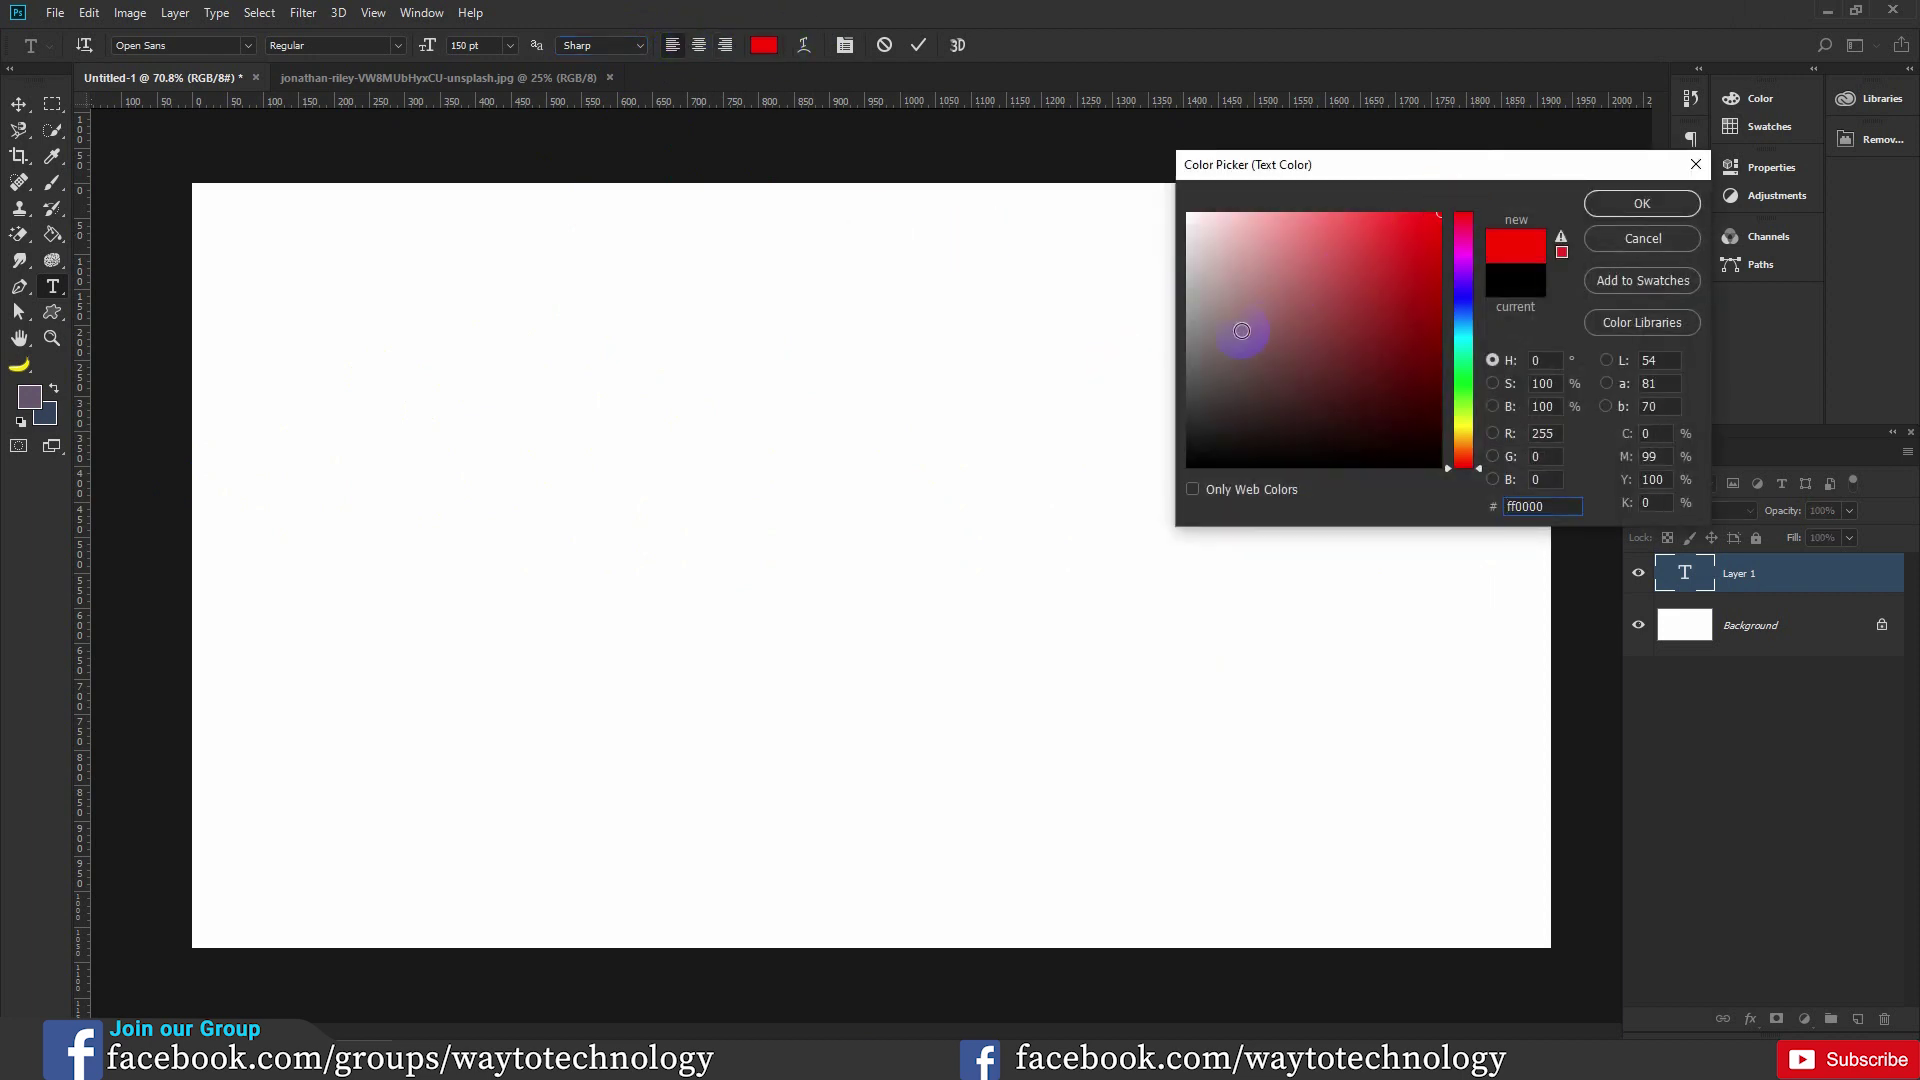
left_click(1605, 206)
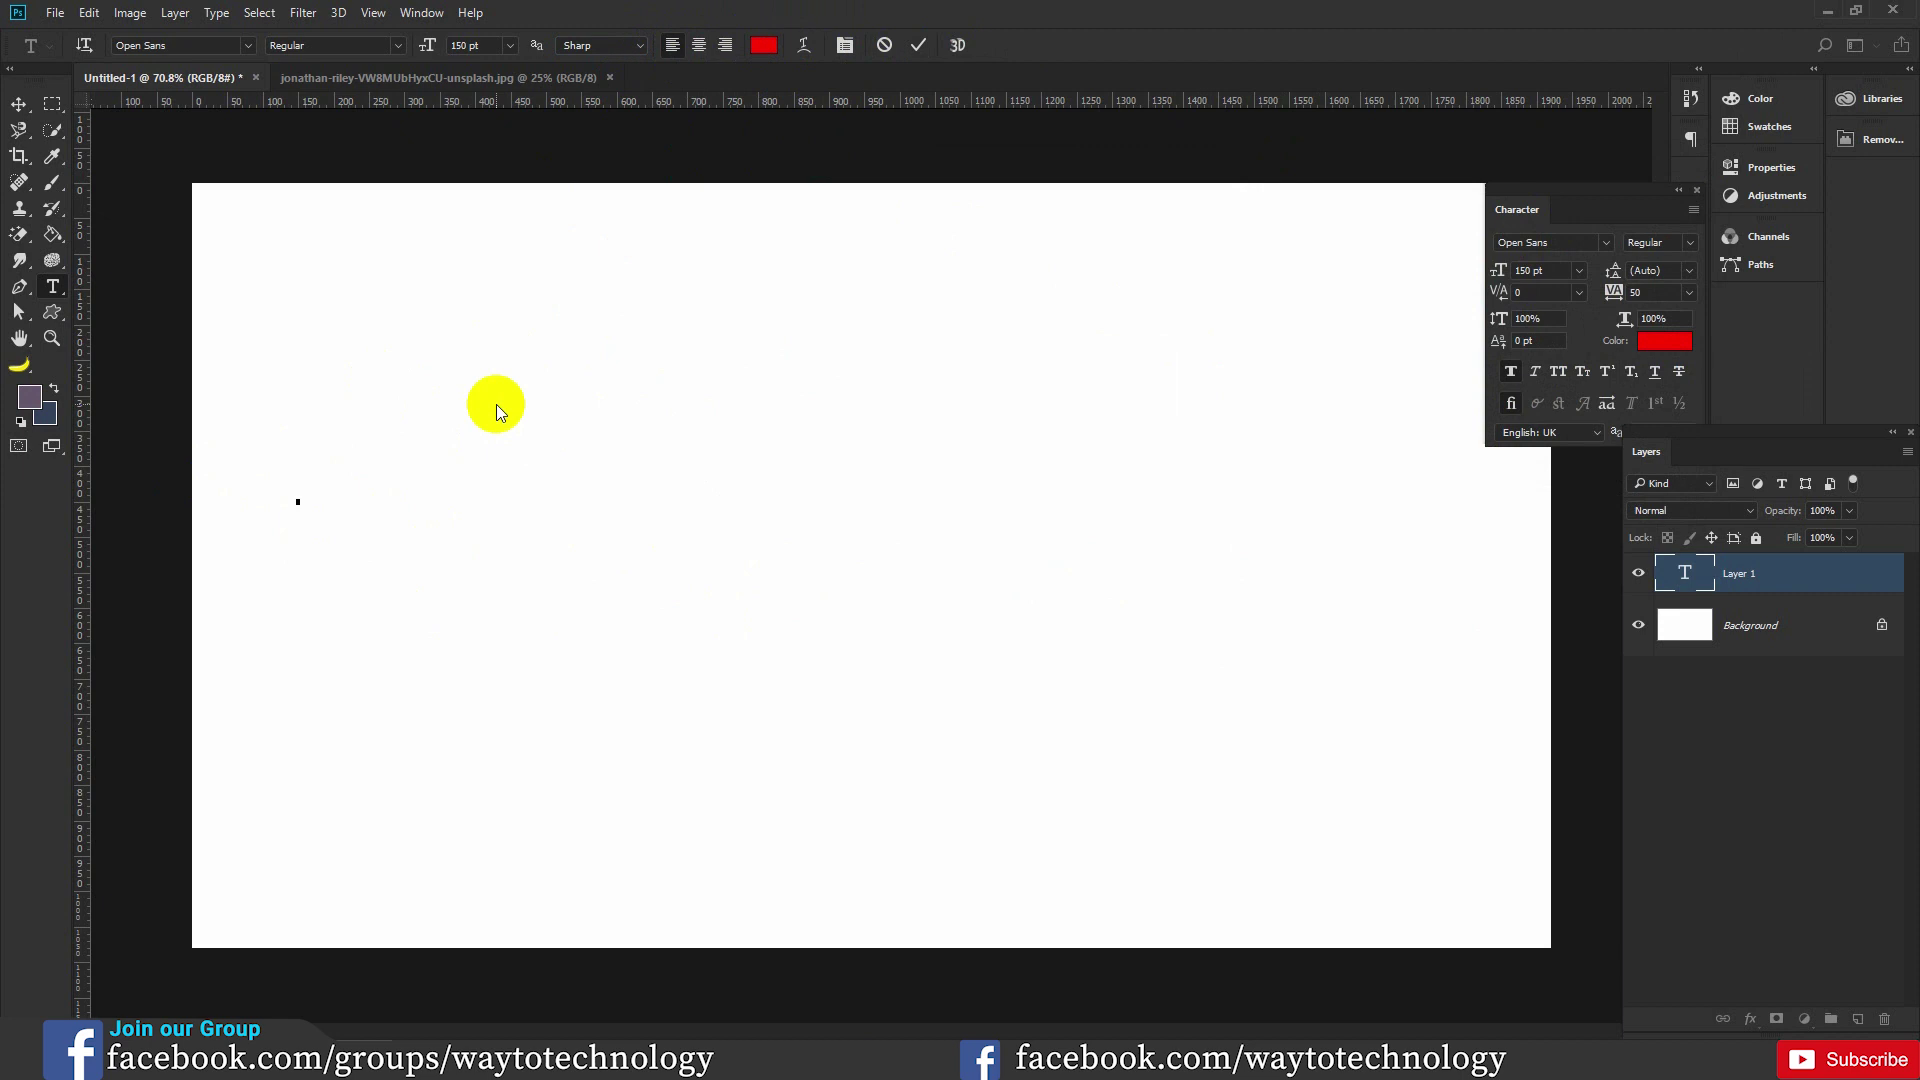
Type the red heading 'This is my text', fix typos, and commit it.
type("this")
key("BackSpace")
key("BackSpace")
key("BackSpace")
key("BackSpace")
type("Thi s")
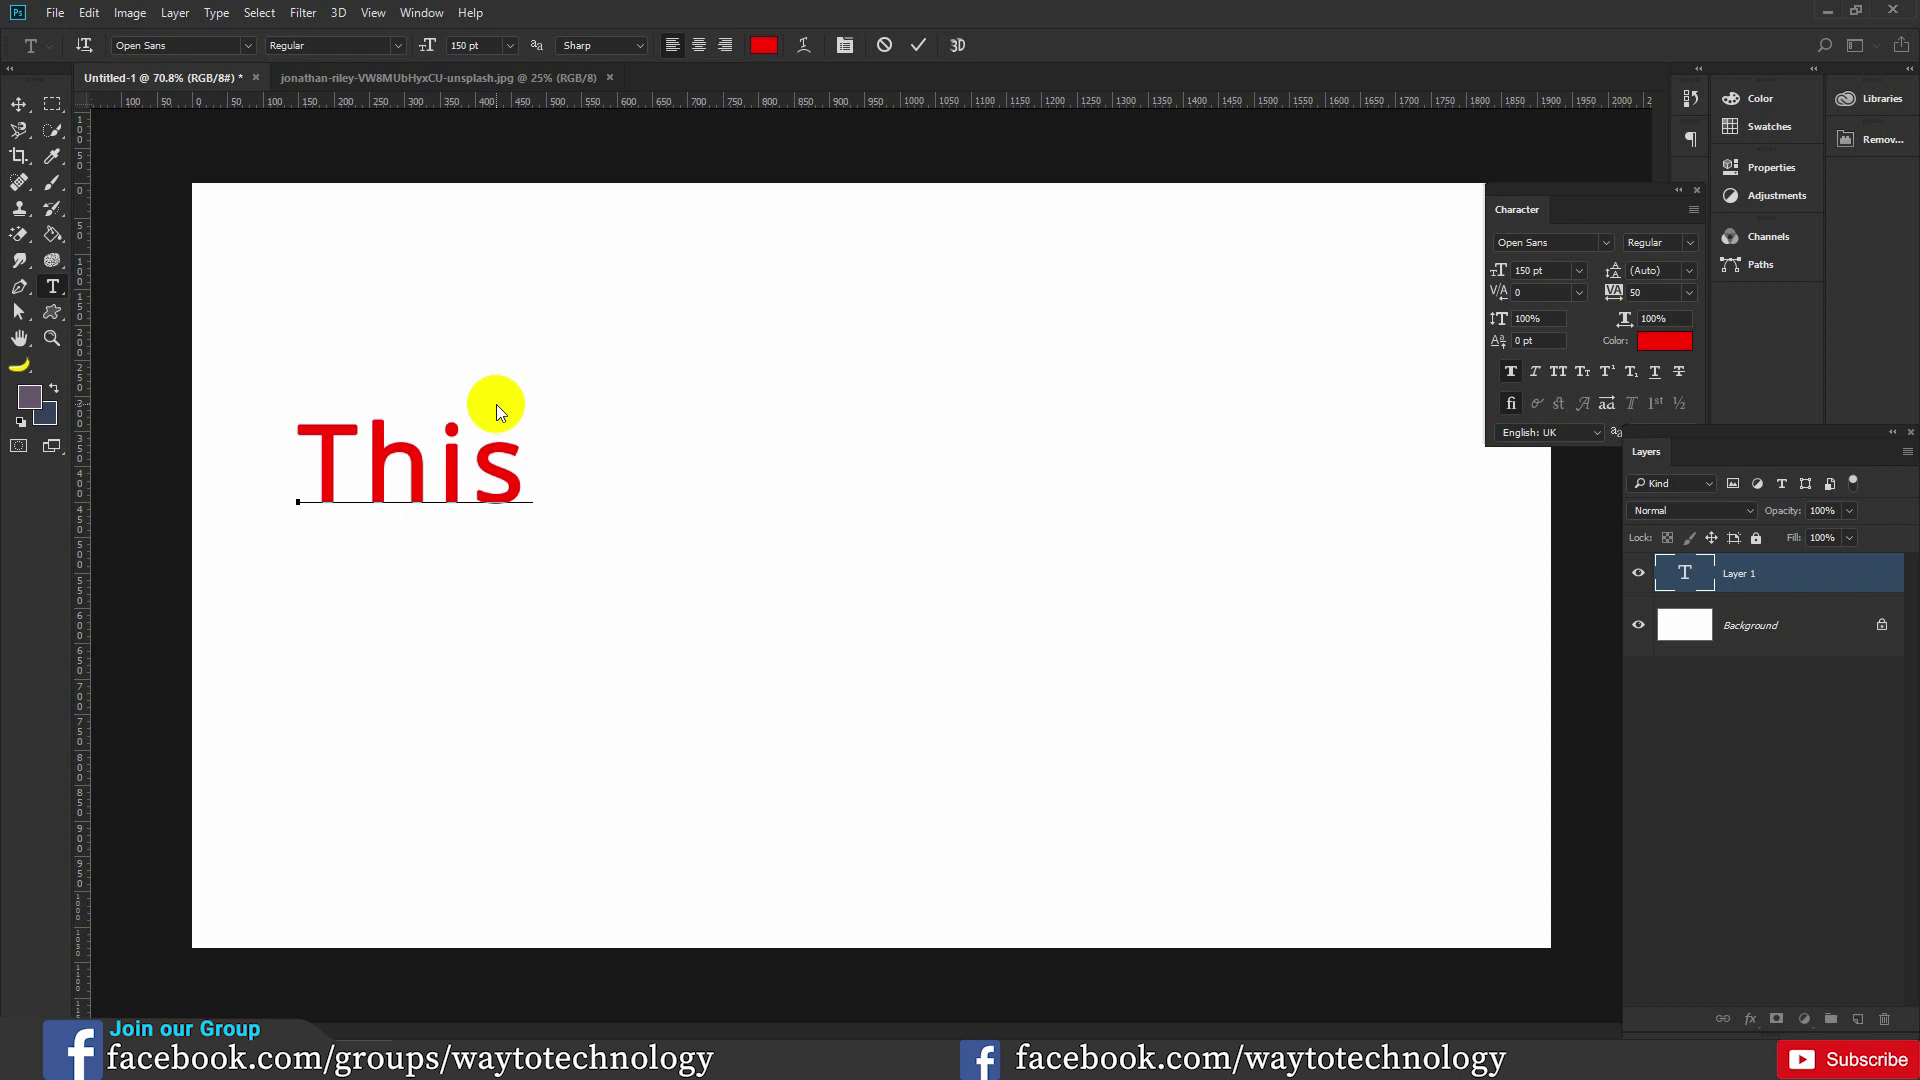
type(" is my t")
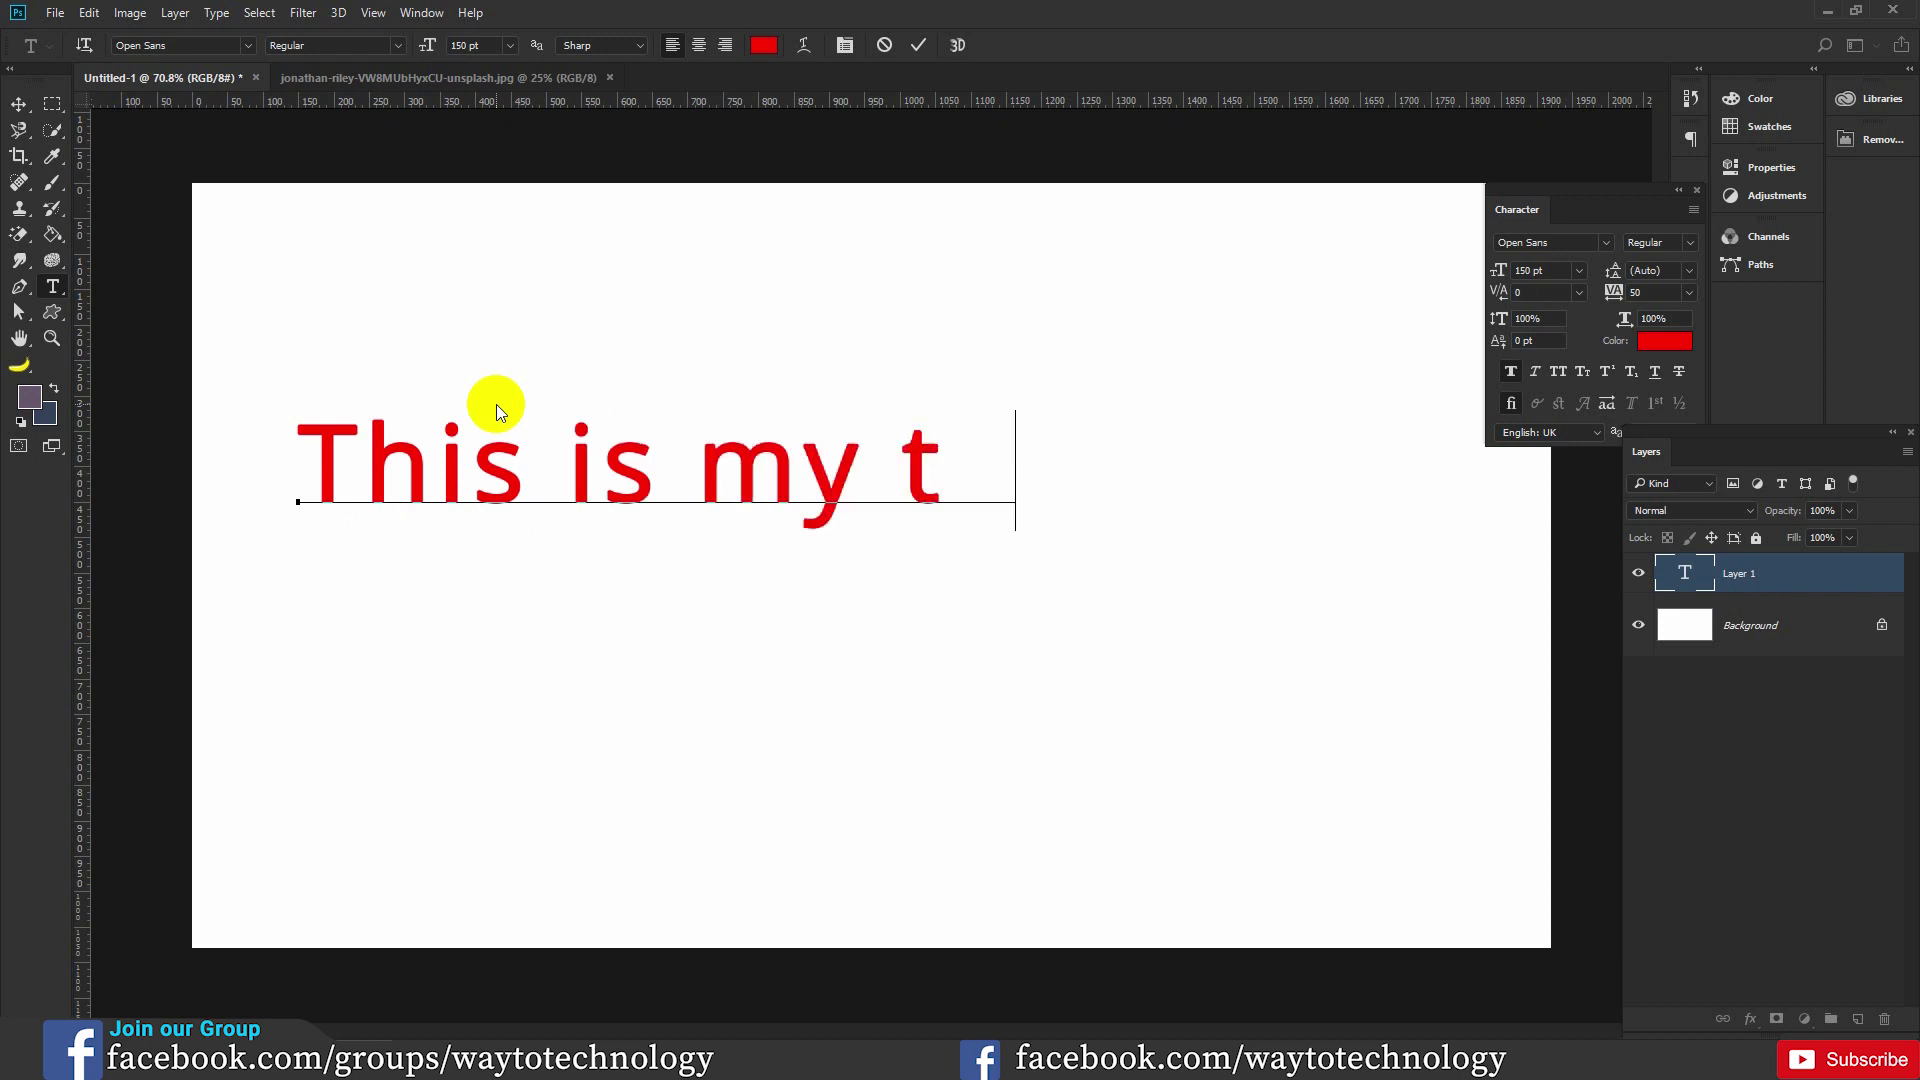
type("ext")
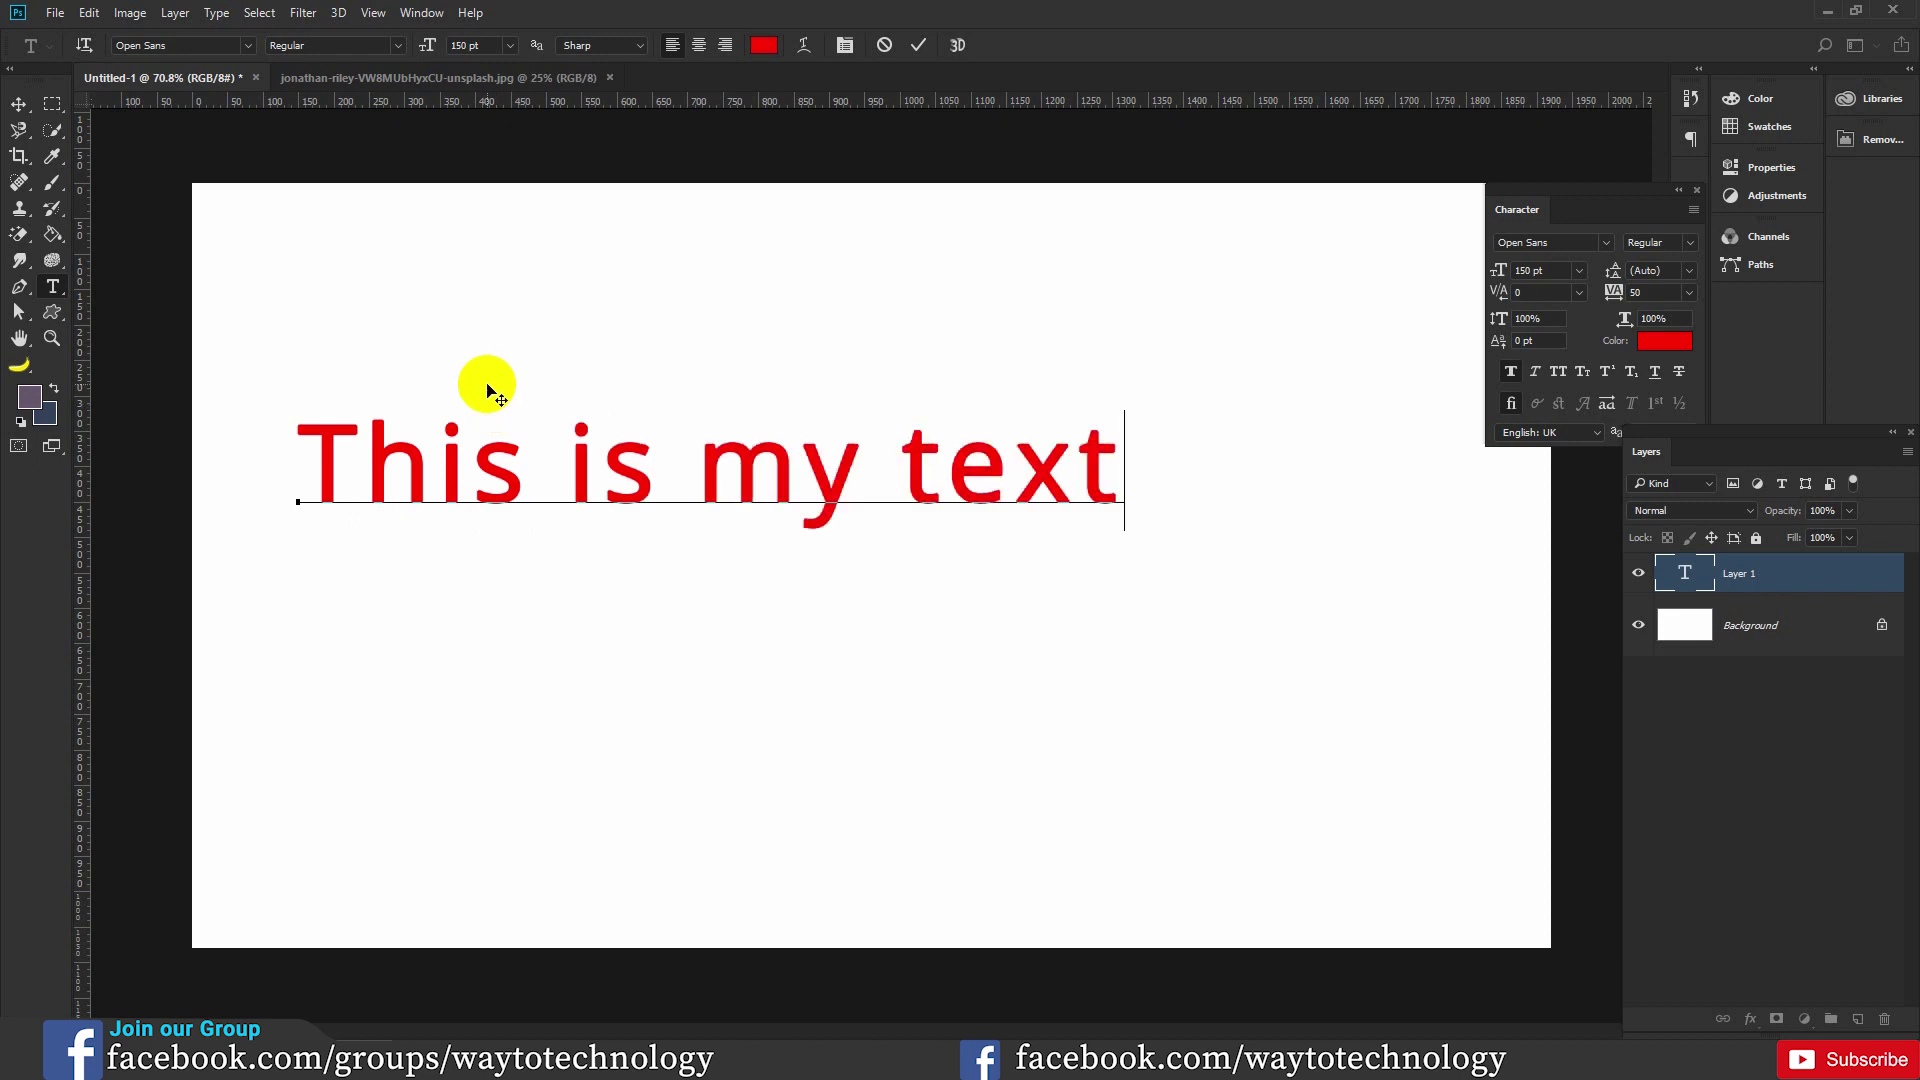
left_click(918, 46)
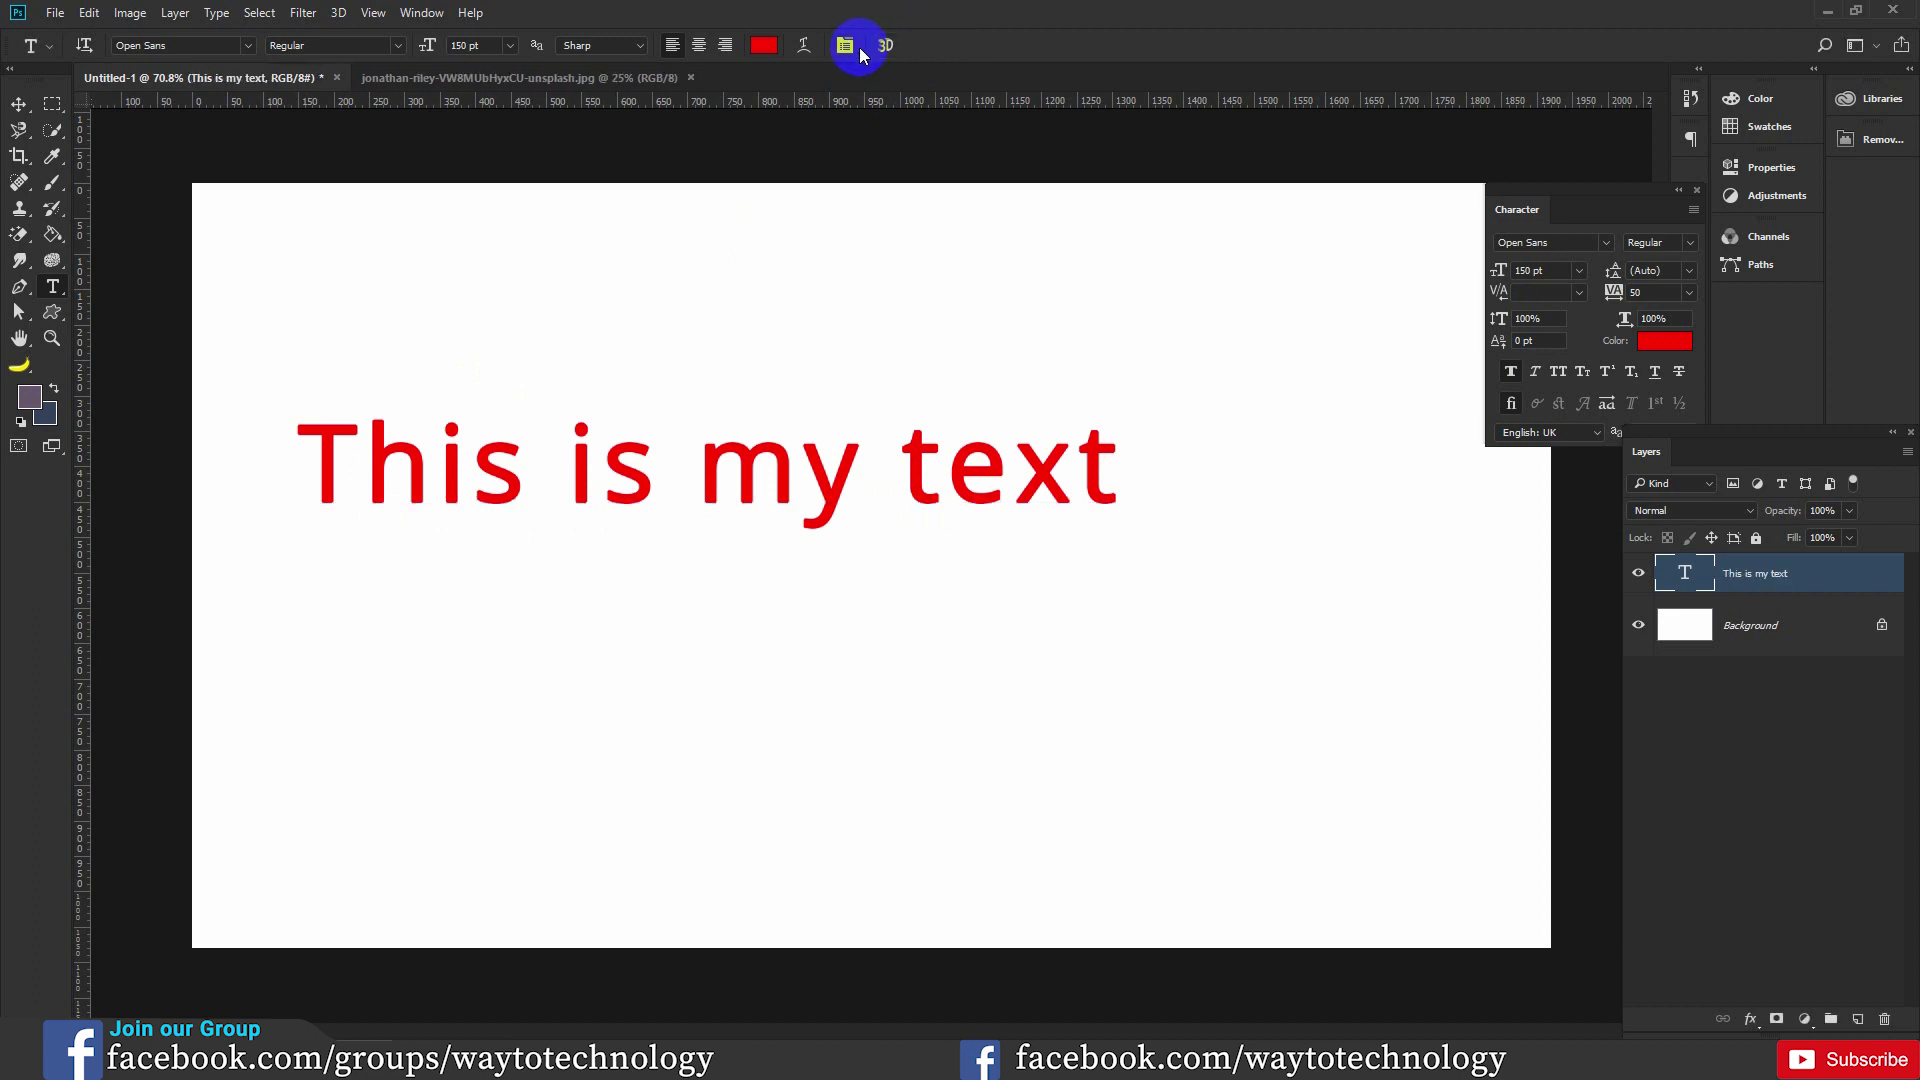
left_click(19, 104)
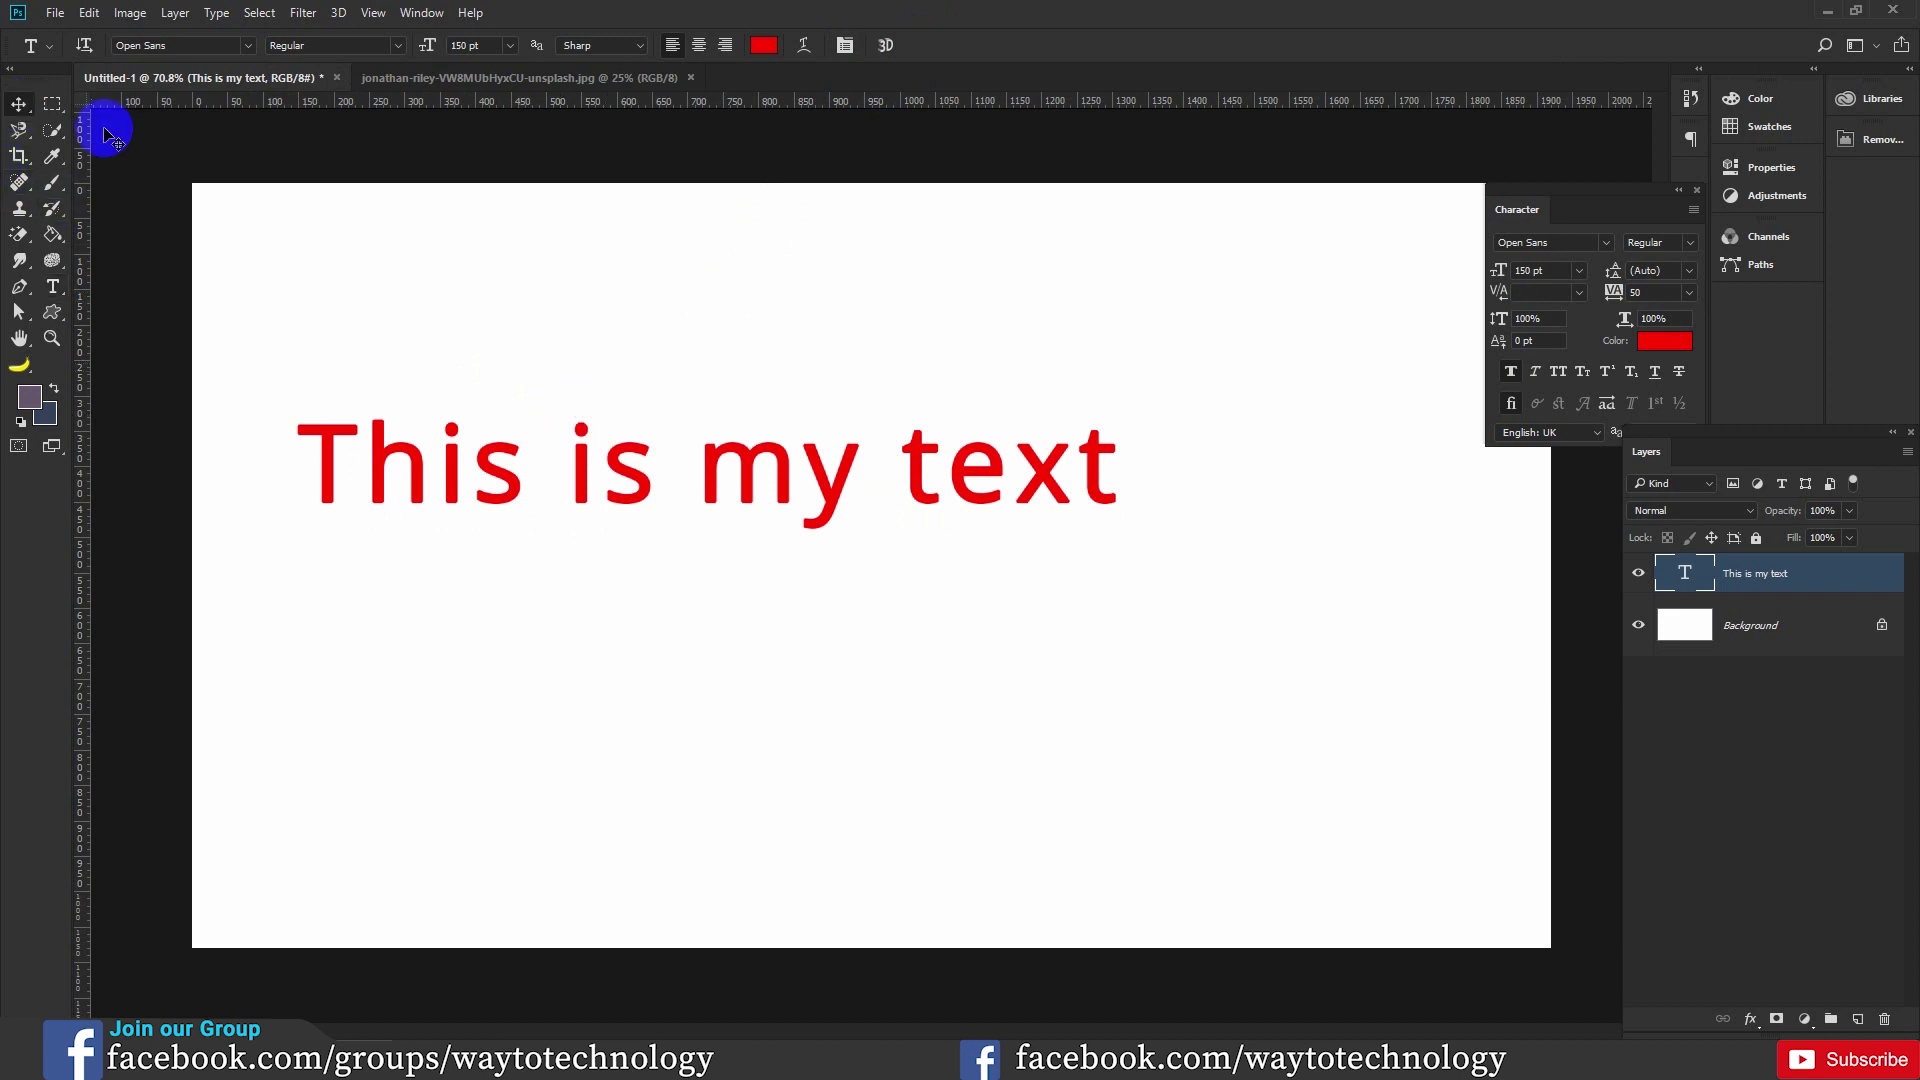
Raise the heading on the canvas, then revert a squashing transform through History.
mouse_move(630, 440)
left_mouse_down()
mouse_move(641, 310)
mouse_move(663, 437)
mouse_move(660, 395)
left_mouse_up()
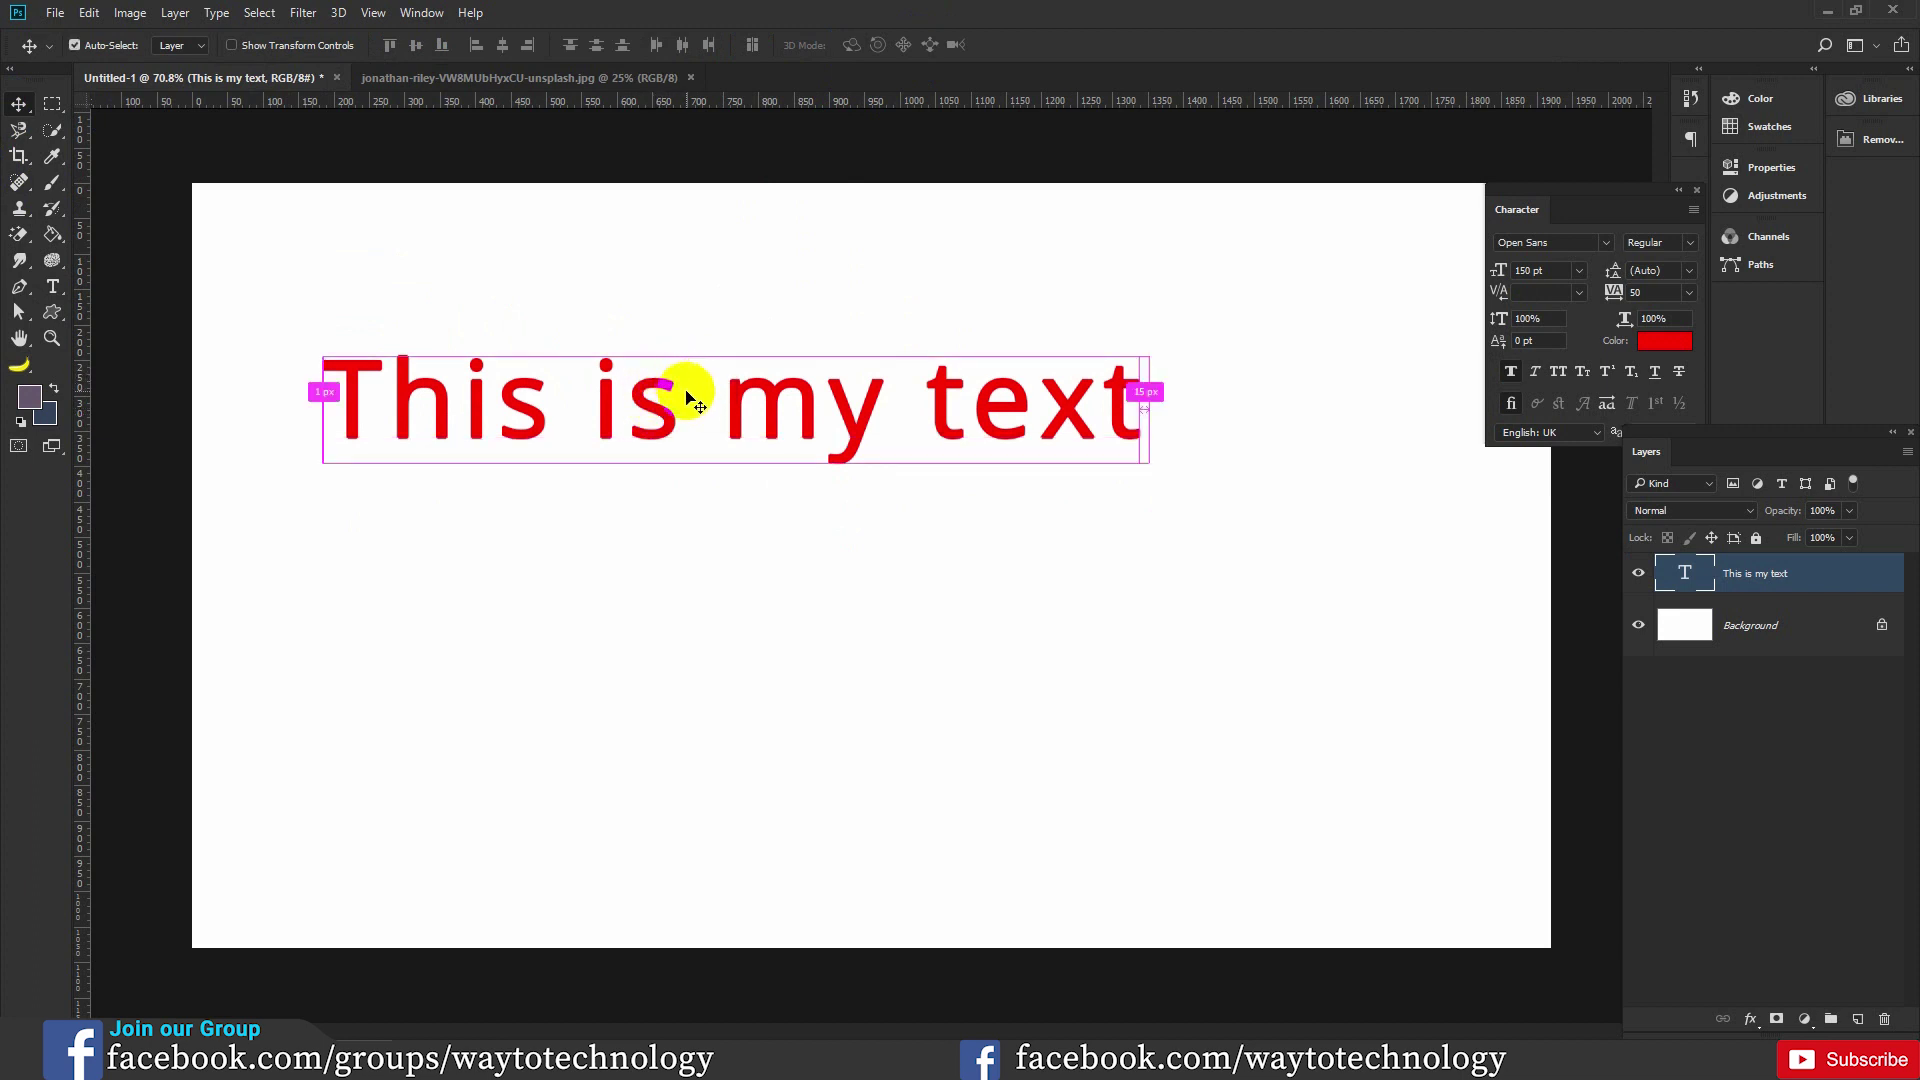
key("ctrl+t")
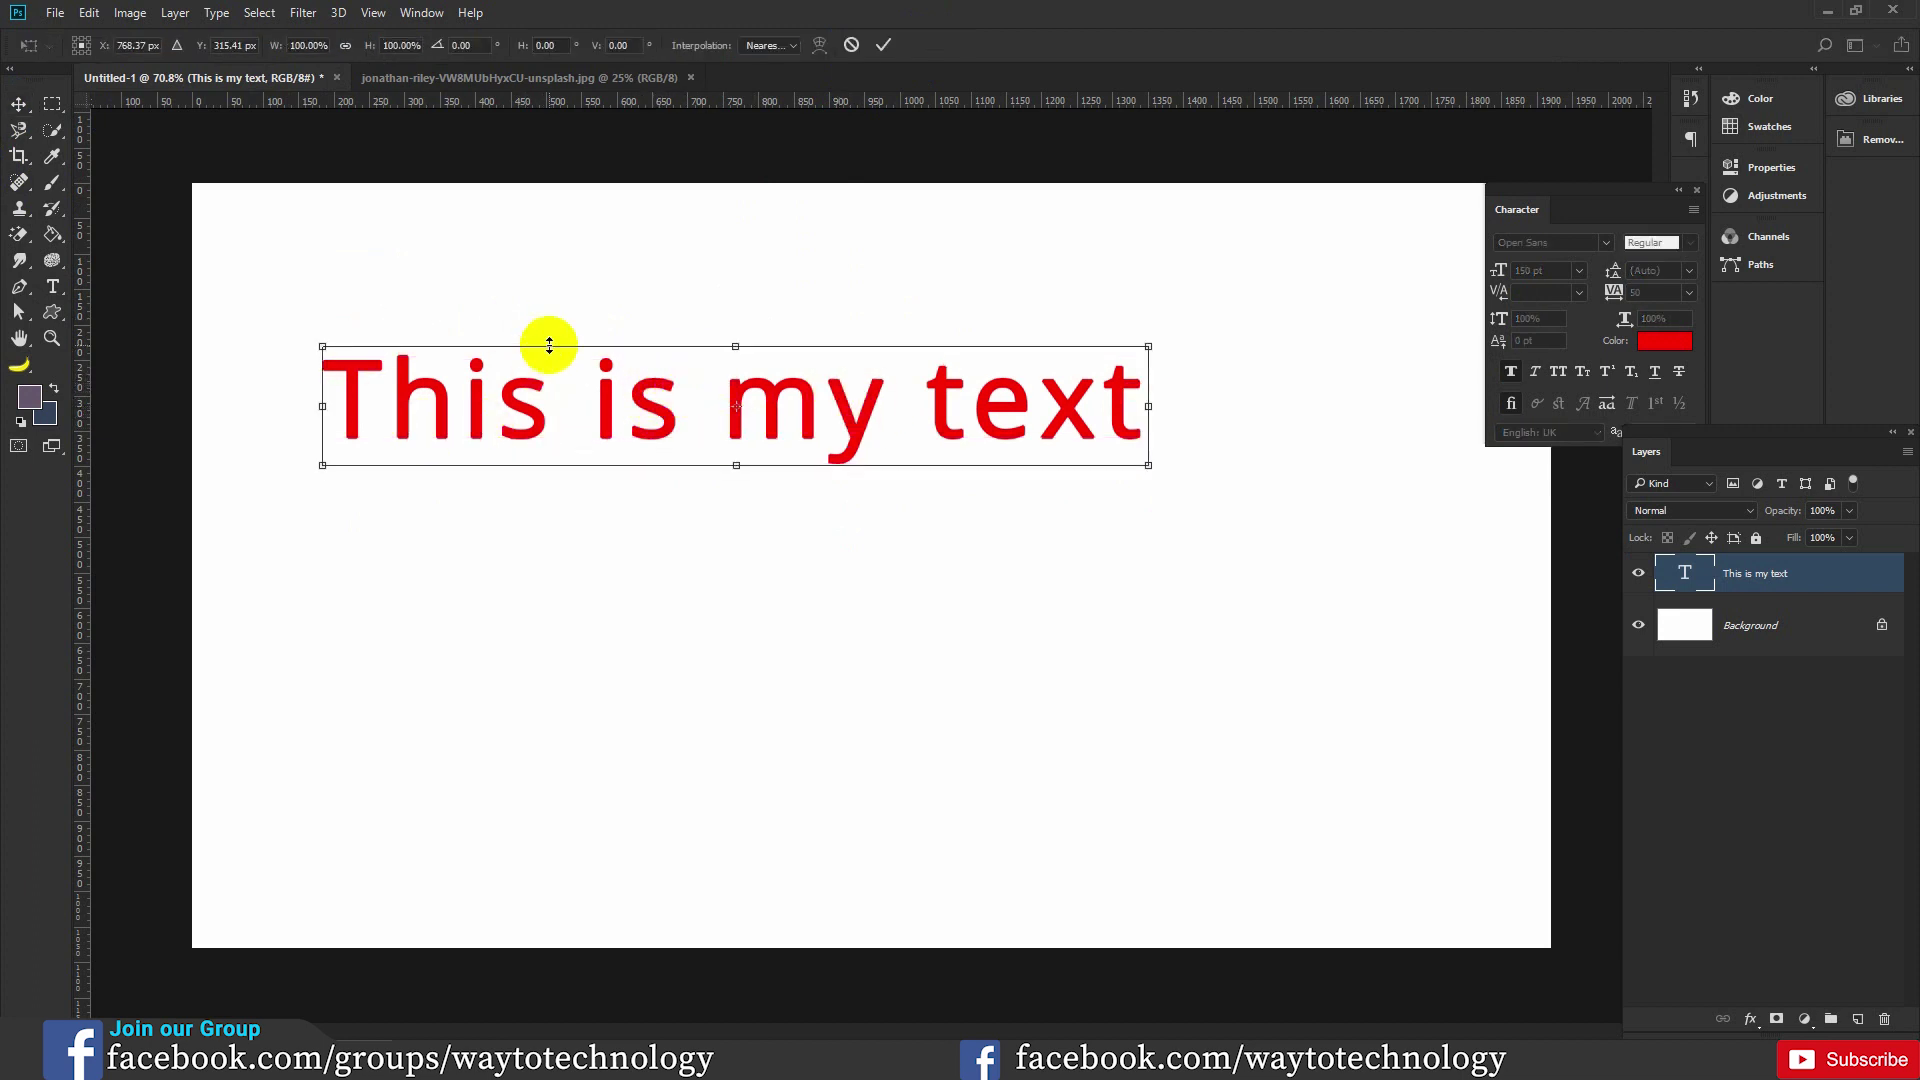
left_click_drag(1146, 468, 674, 388)
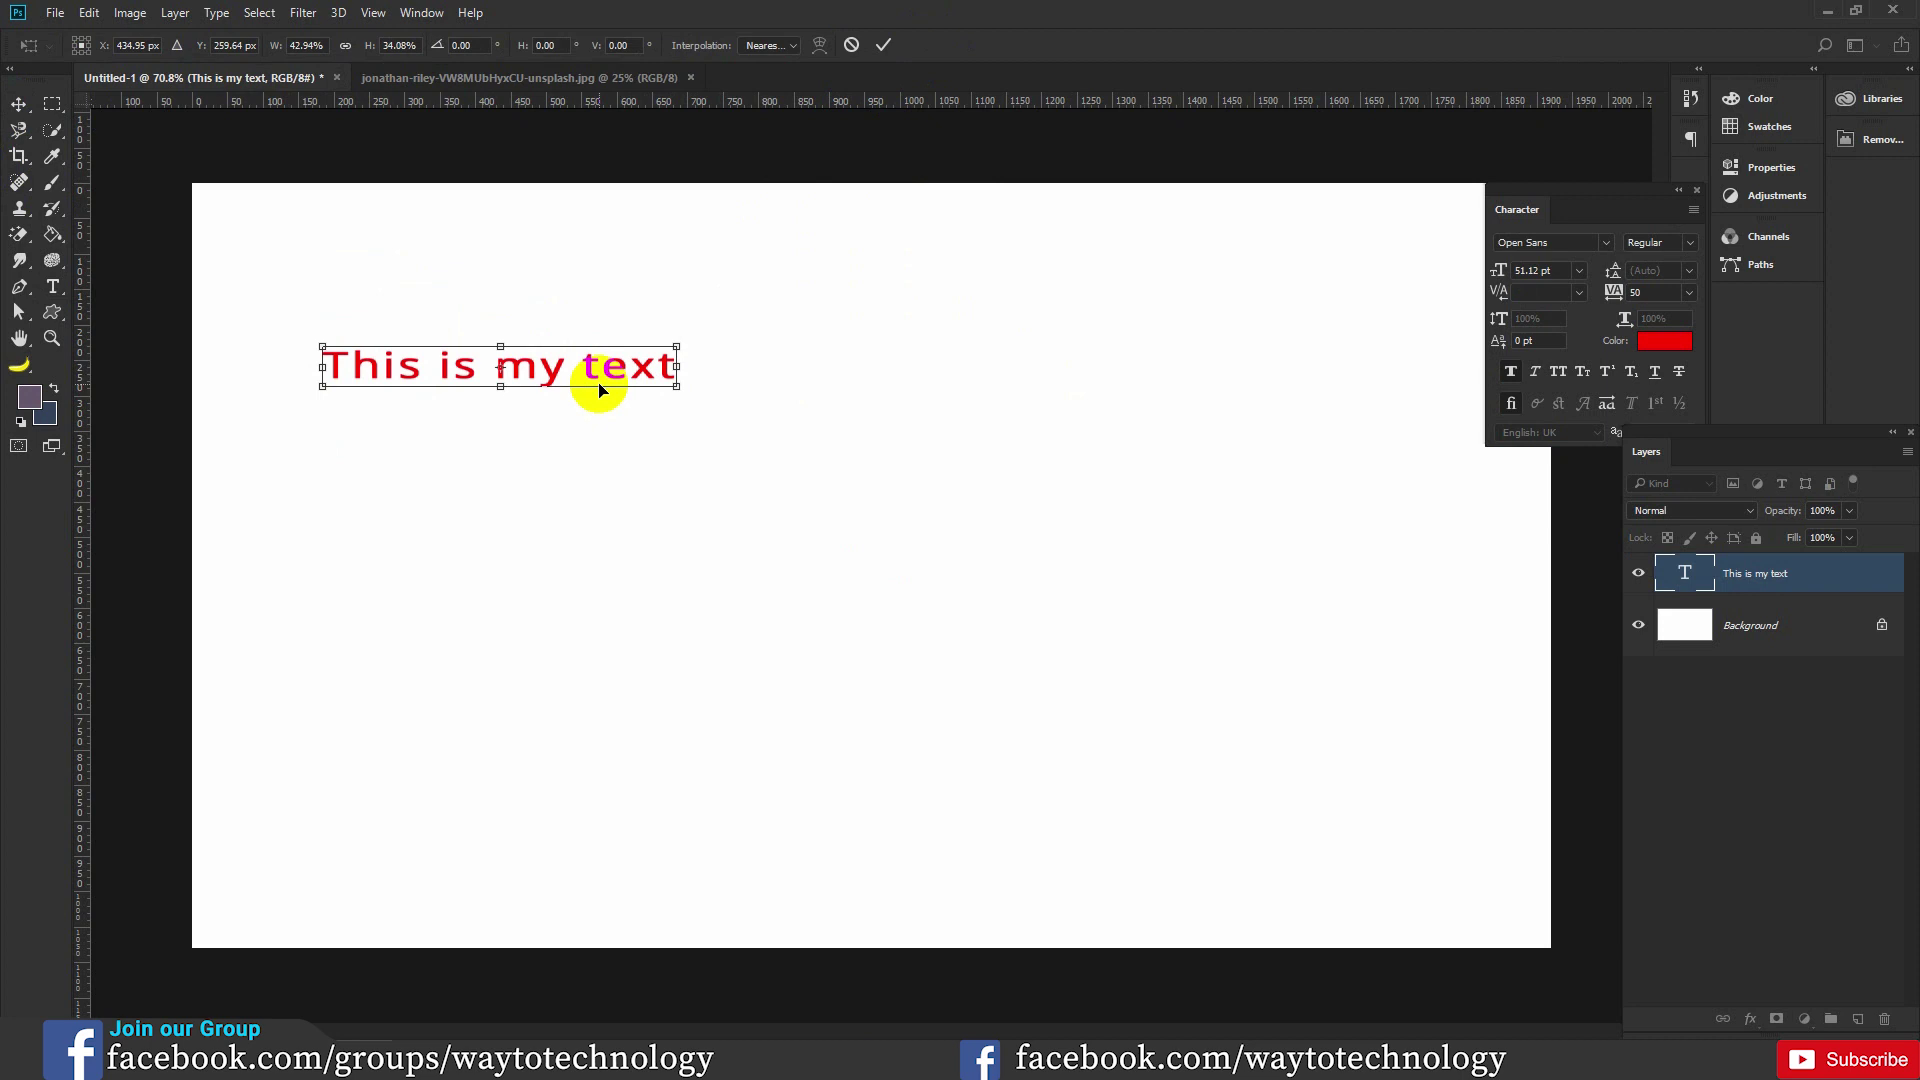
mouse_move(677, 367)
left_mouse_down()
mouse_move(622, 557)
mouse_move(612, 398)
mouse_move(541, 270)
left_mouse_up()
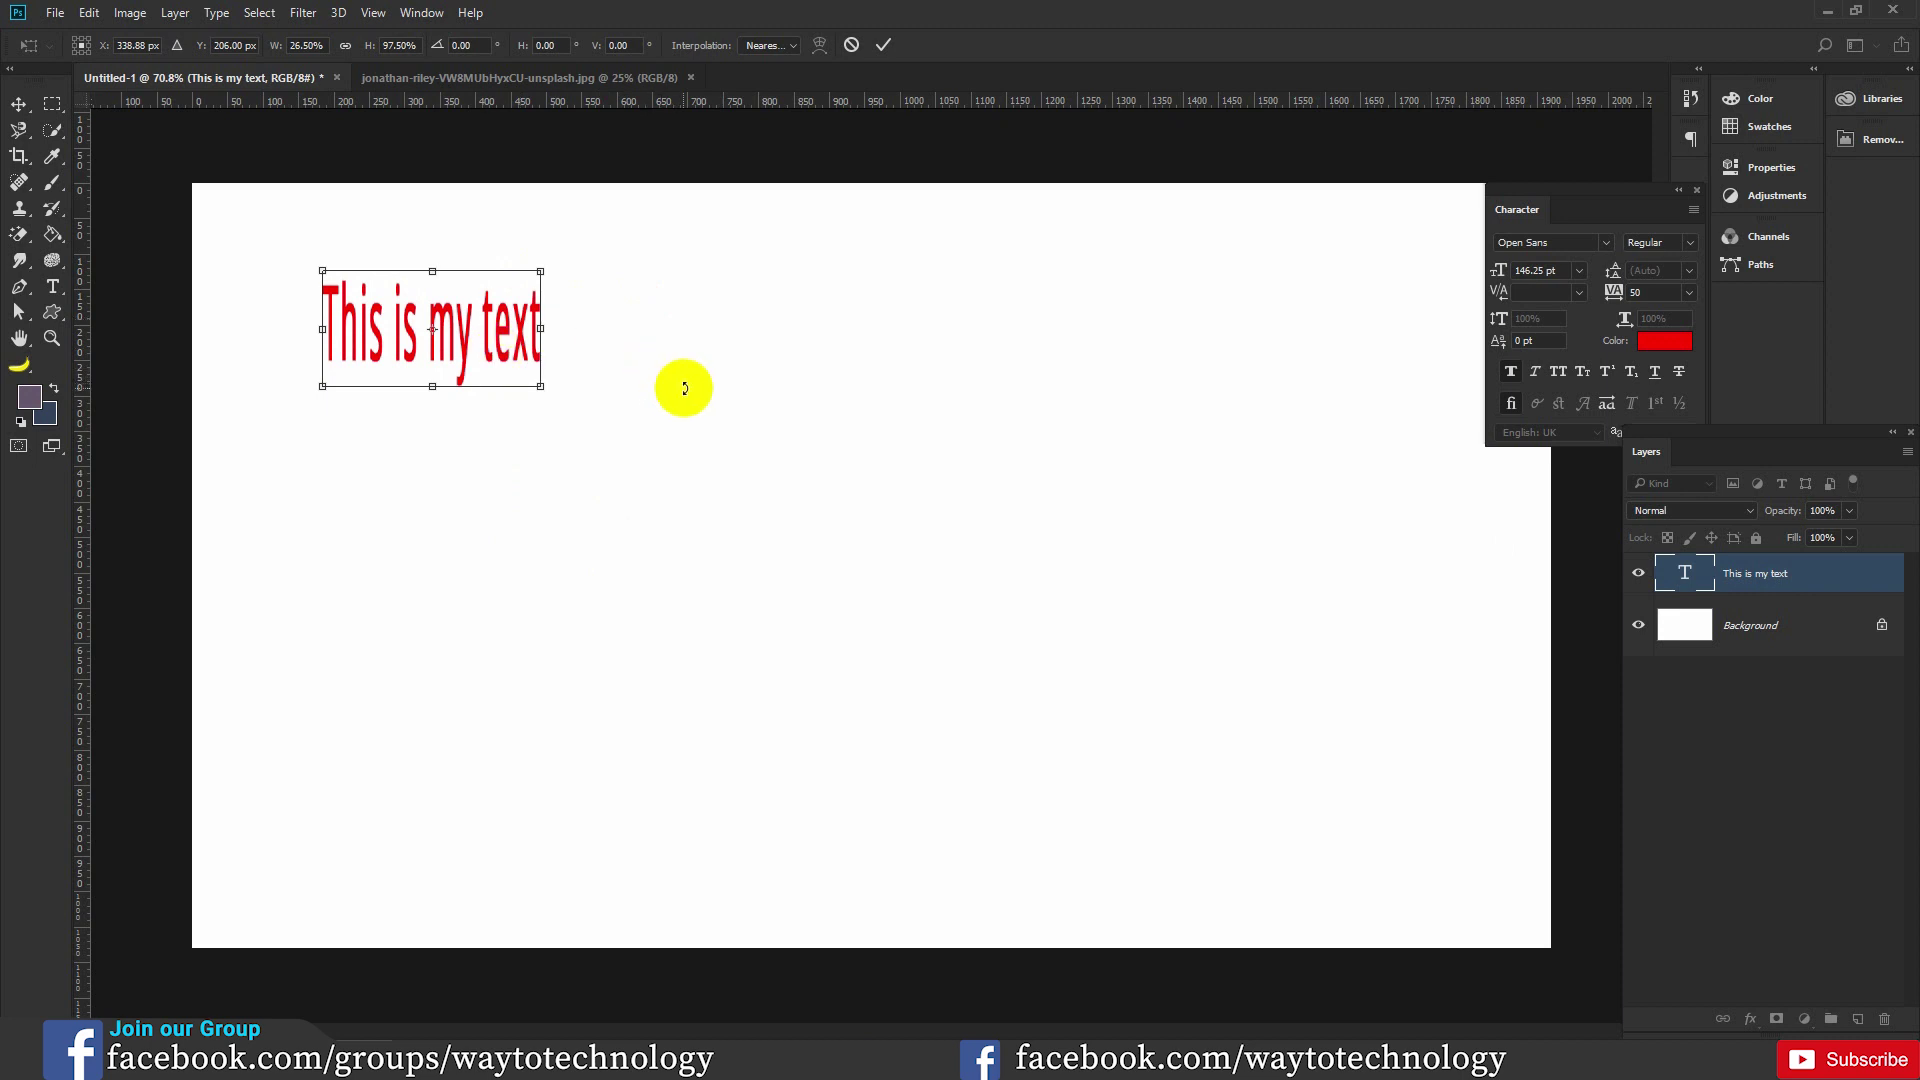
key("ctrl+z")
key("ctrl+z")
key("ctrl+z")
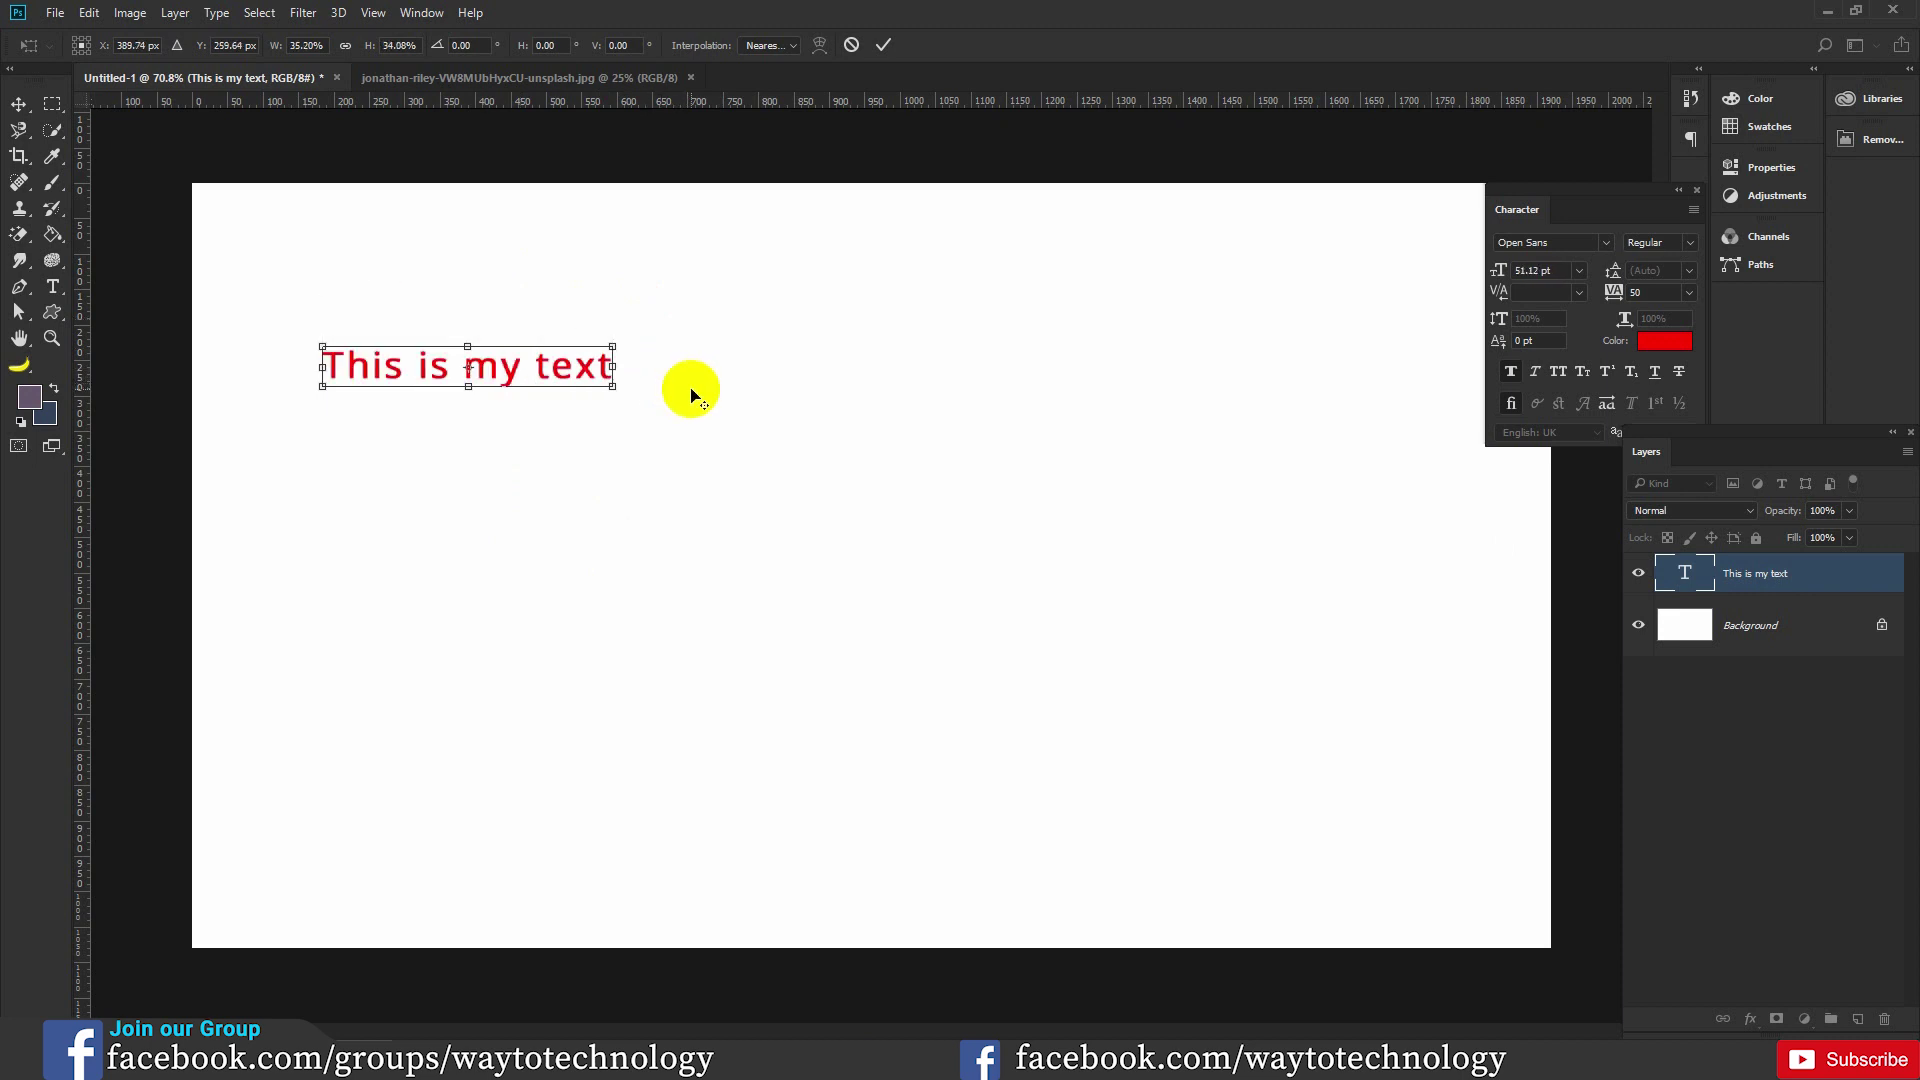
left_click(1690, 97)
left_click(1590, 250)
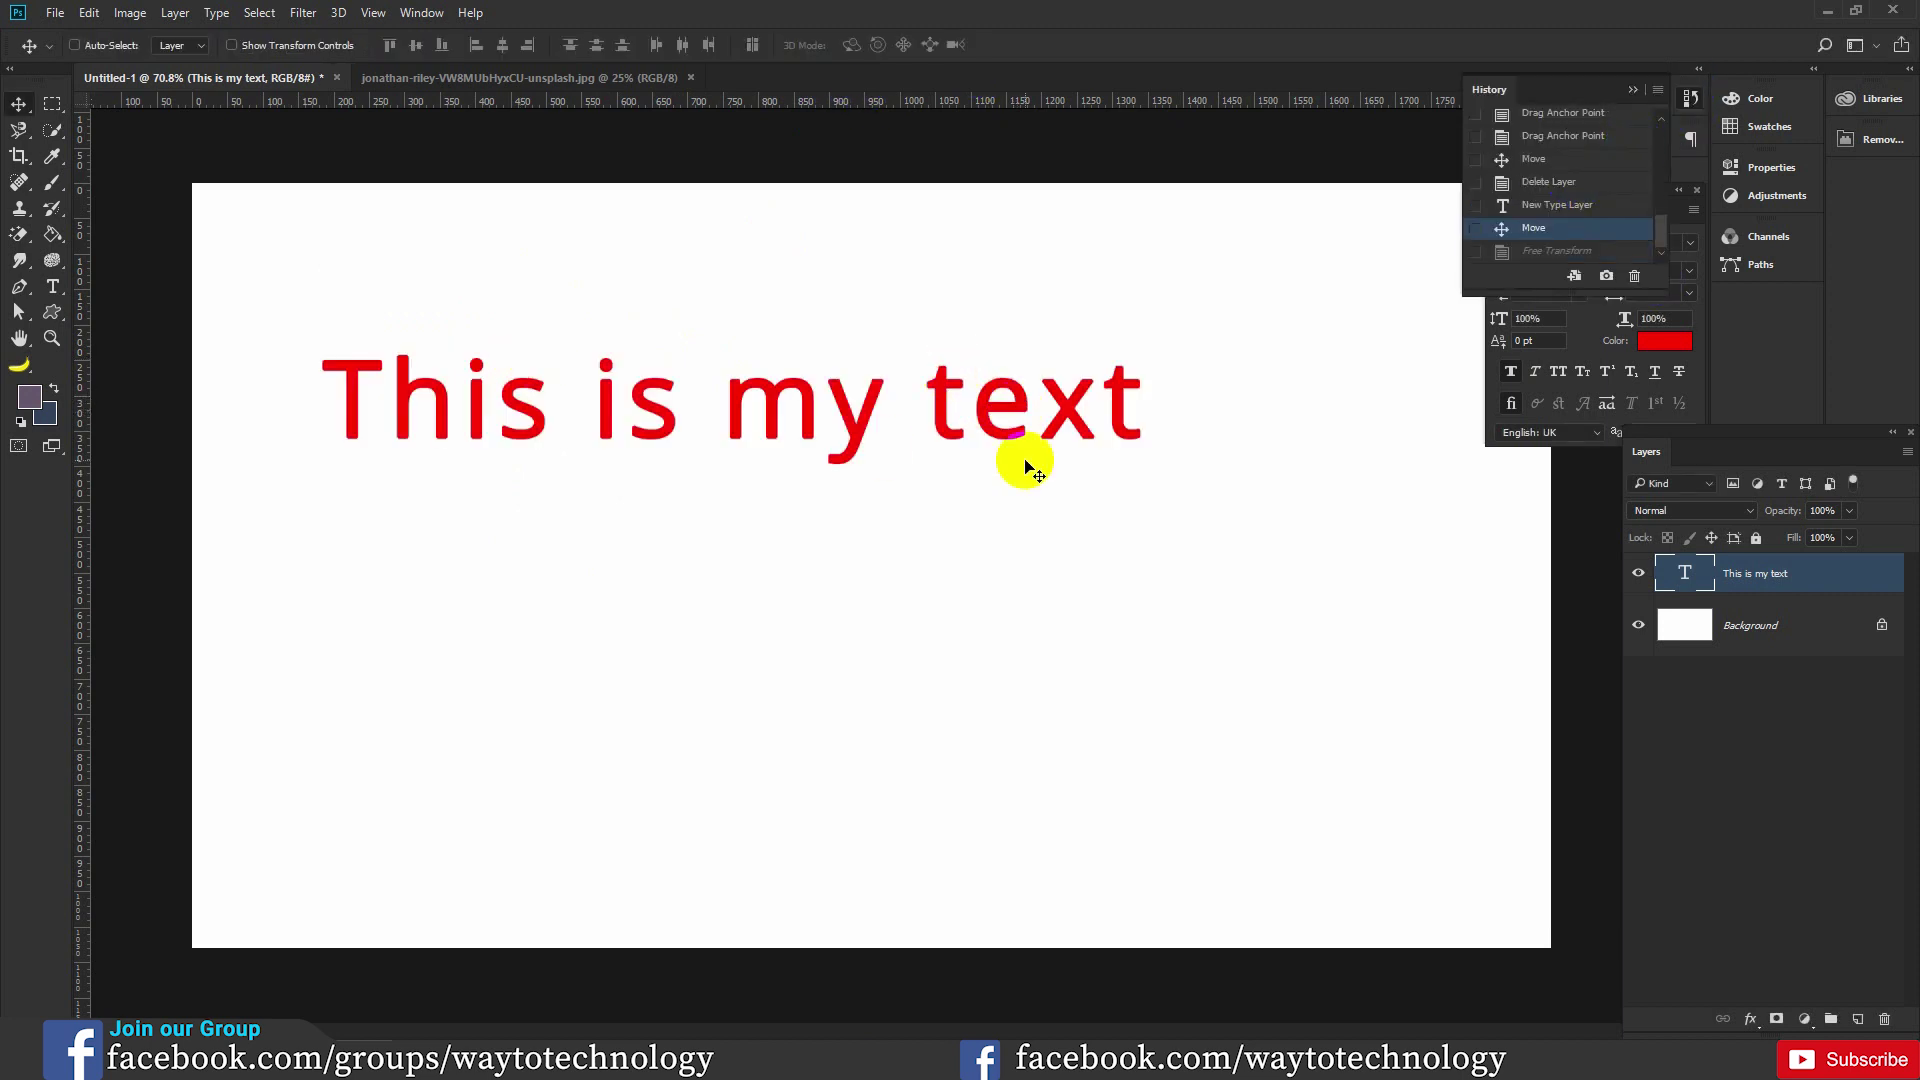
Scale the heading proportionally to about 110.72% and commit the transform.
key("ctrl")
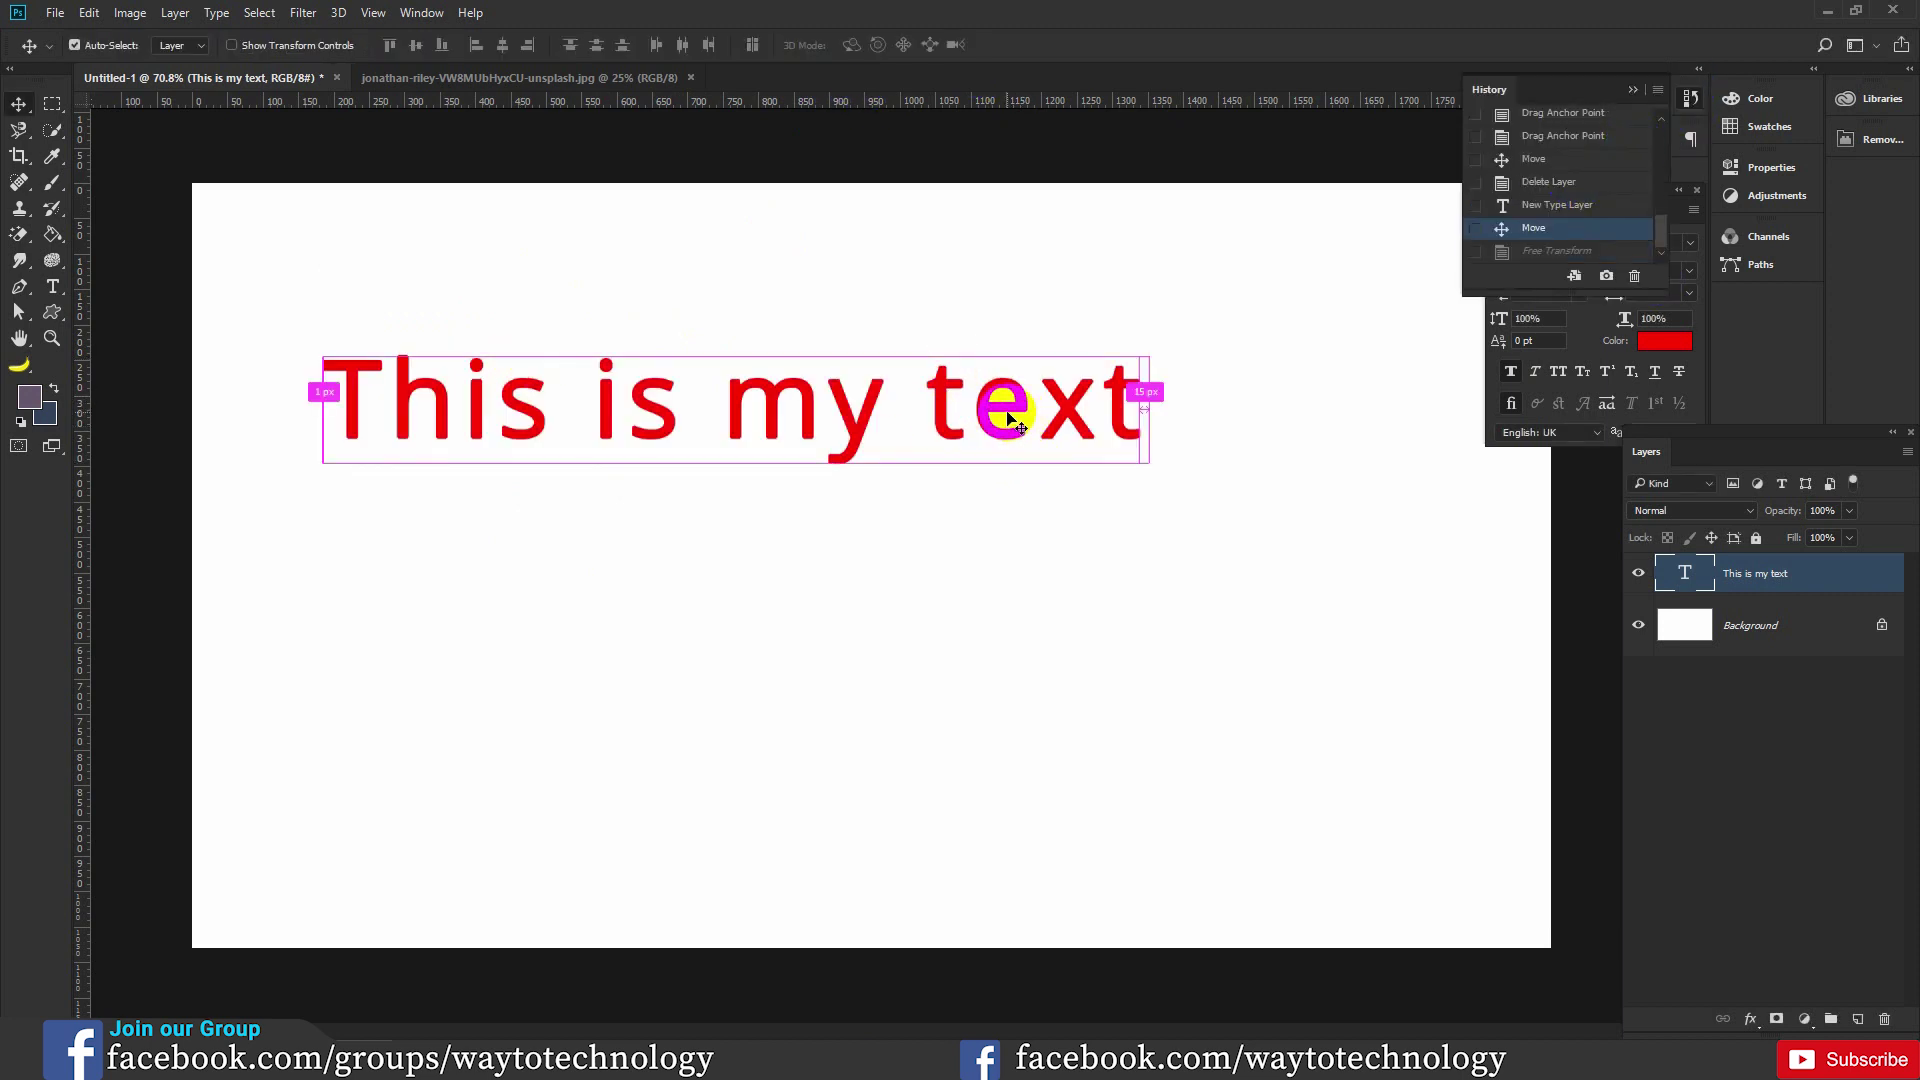
key("ctrl+t")
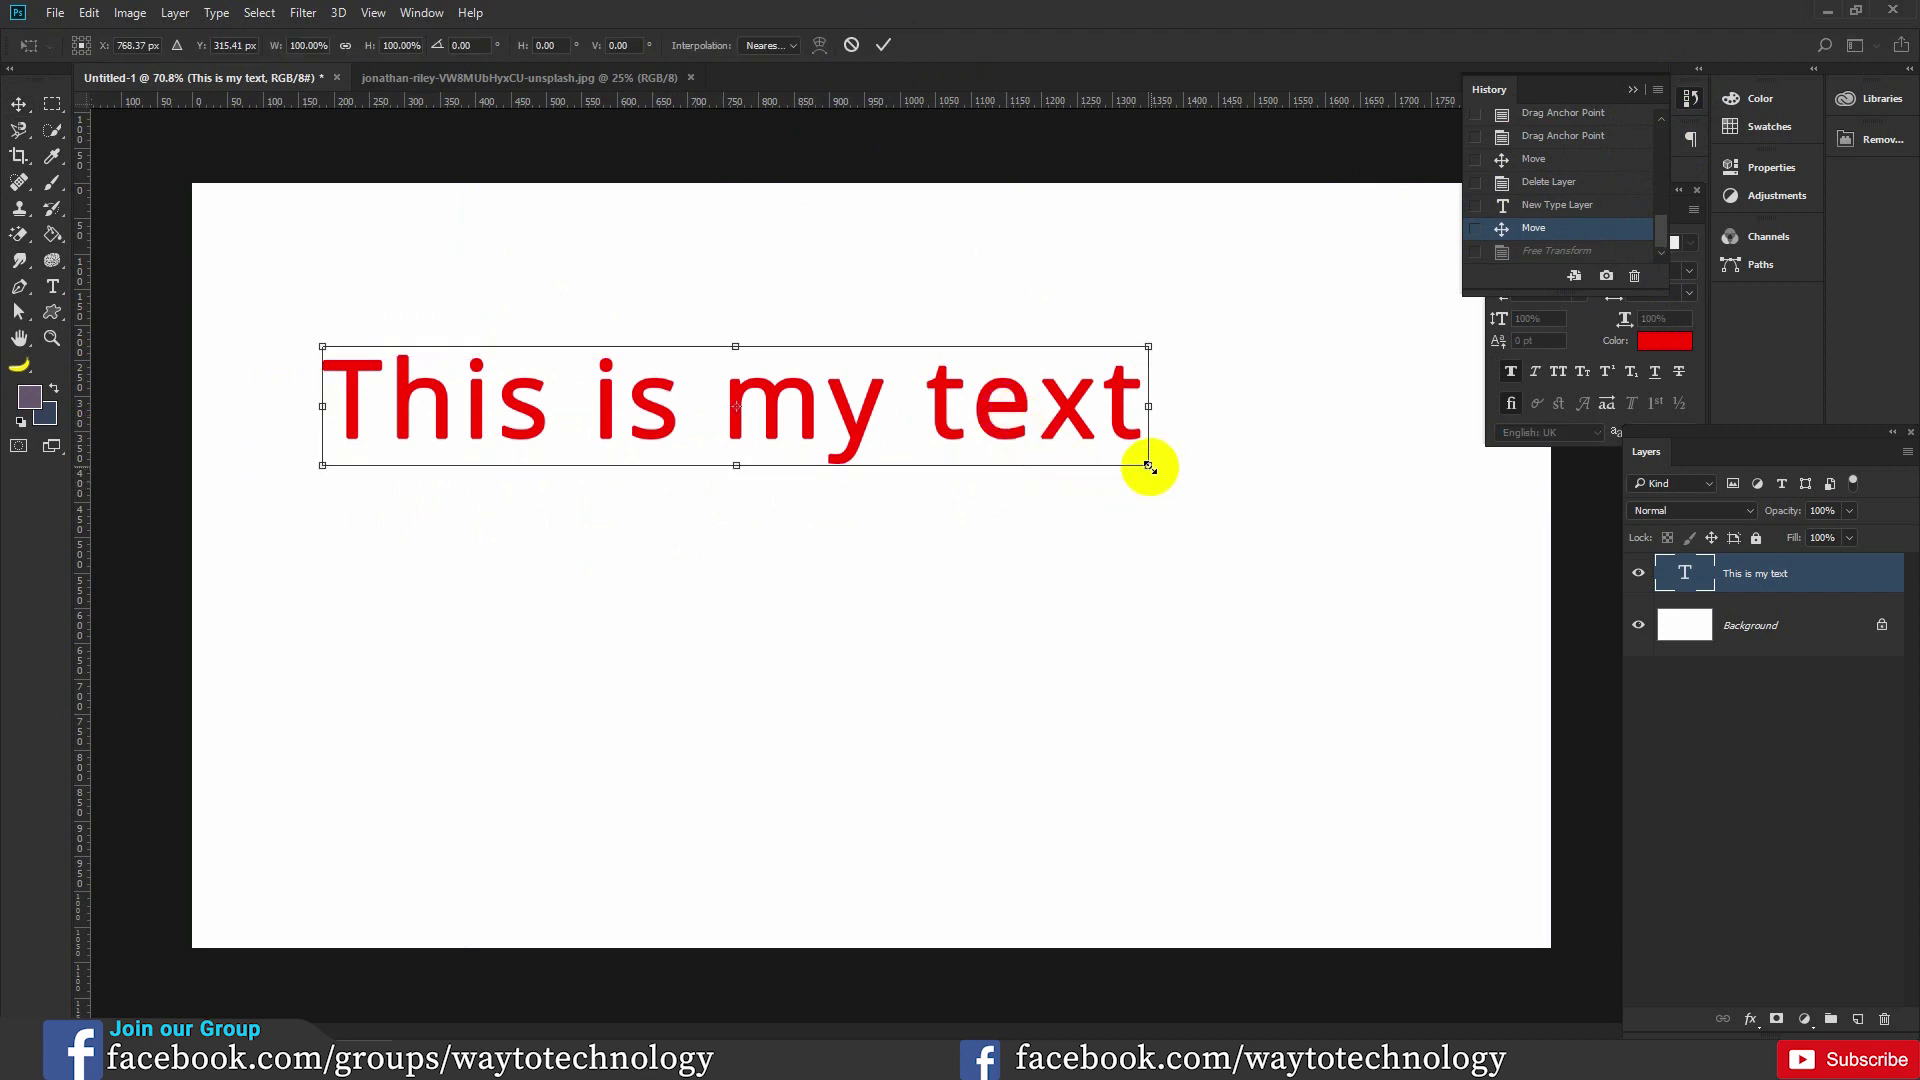
mouse_move(1144, 464)
left_mouse_down()
mouse_move(1194, 499)
mouse_move(1166, 490)
left_mouse_up()
left_click(884, 44)
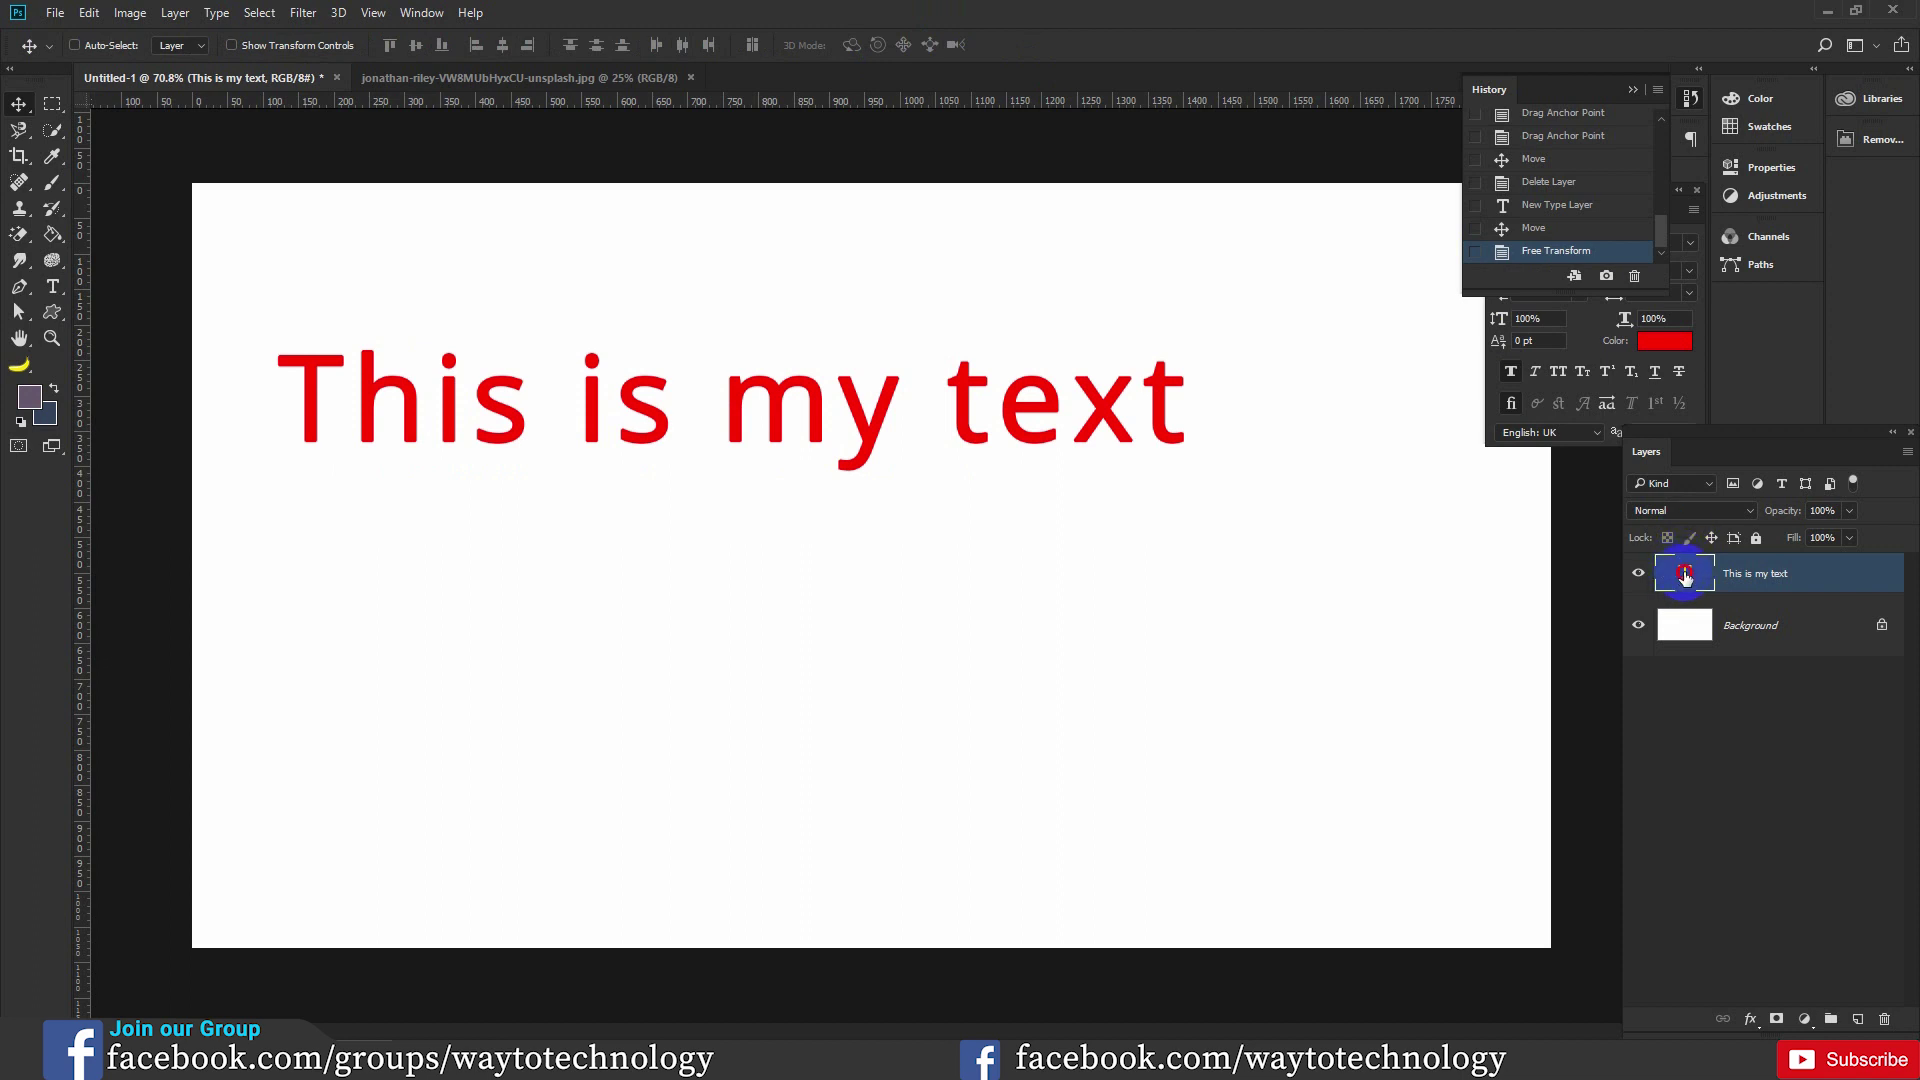
Recolour the whole heading text to deep green #0a7855.
double_click(1685, 577)
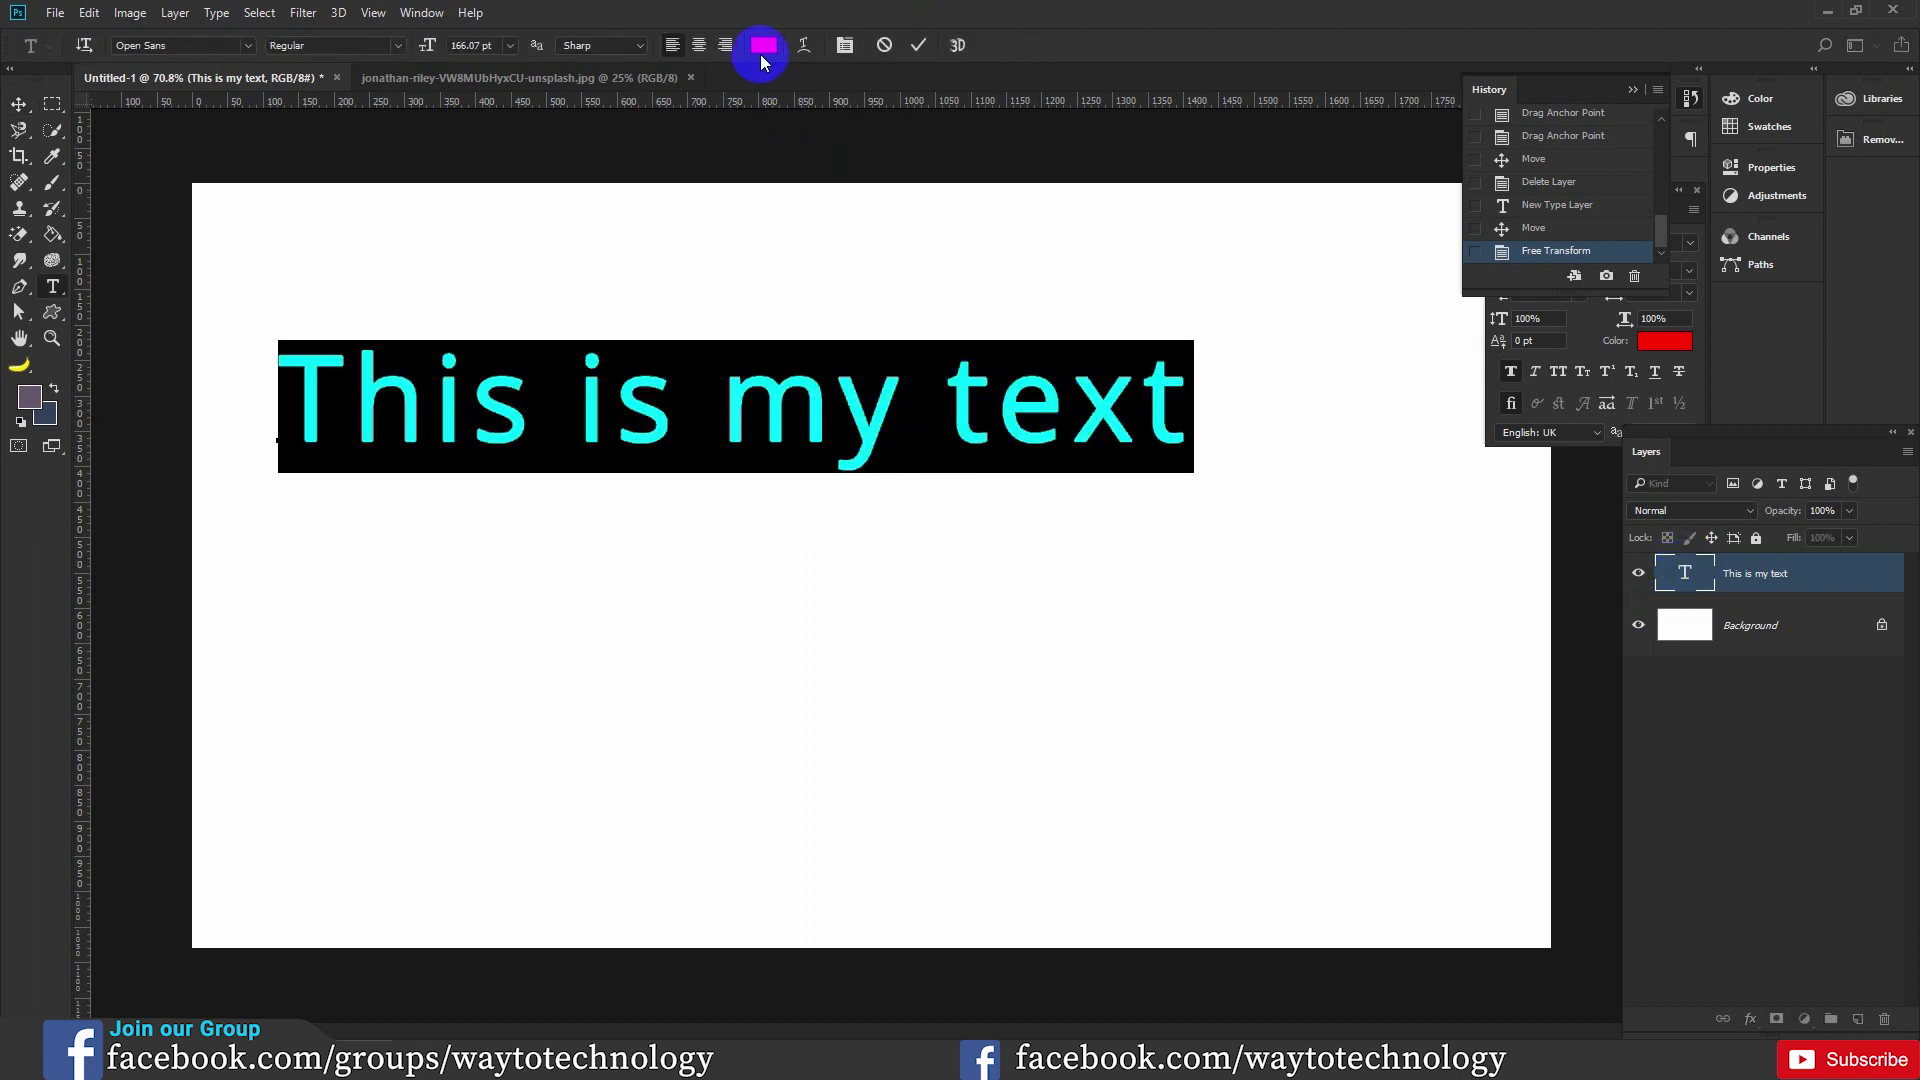
left_click(762, 46)
left_click_drag(1384, 214, 1350, 330)
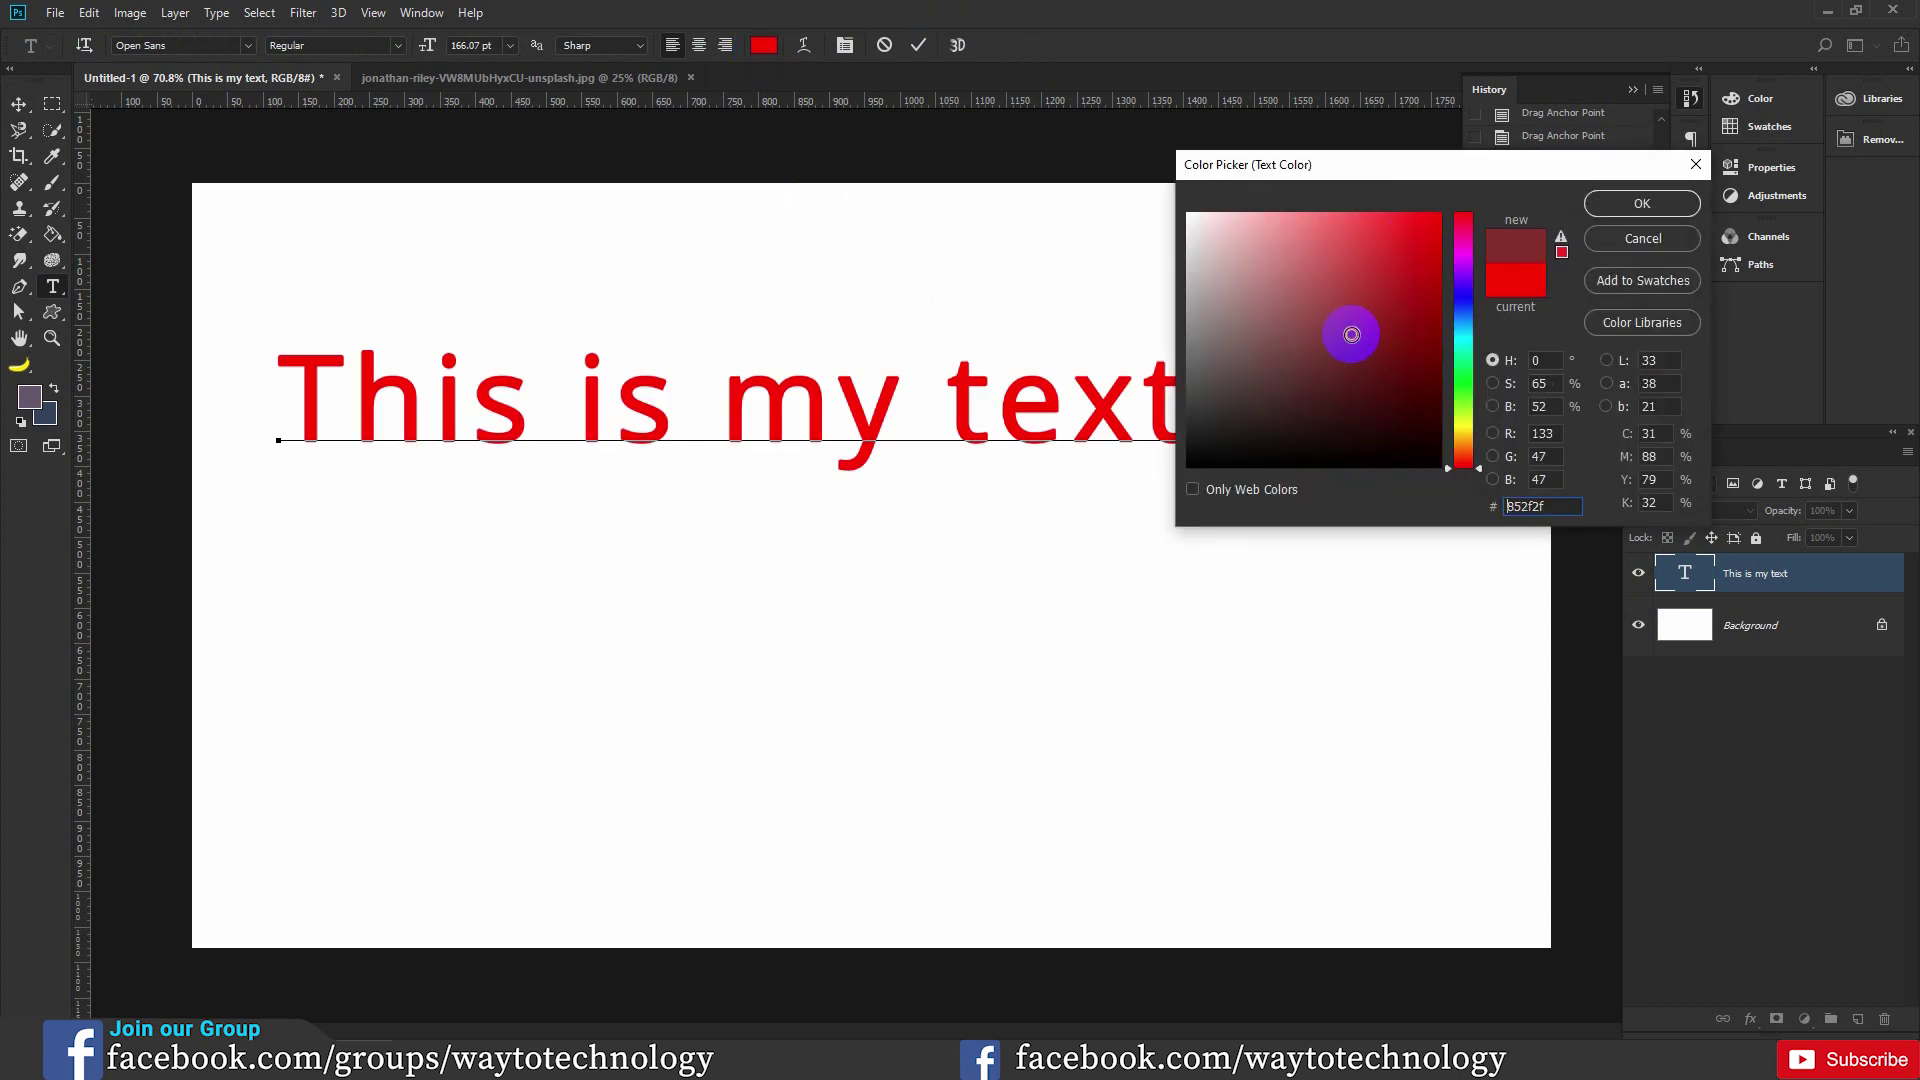
left_click(1467, 356)
left_click(1410, 305)
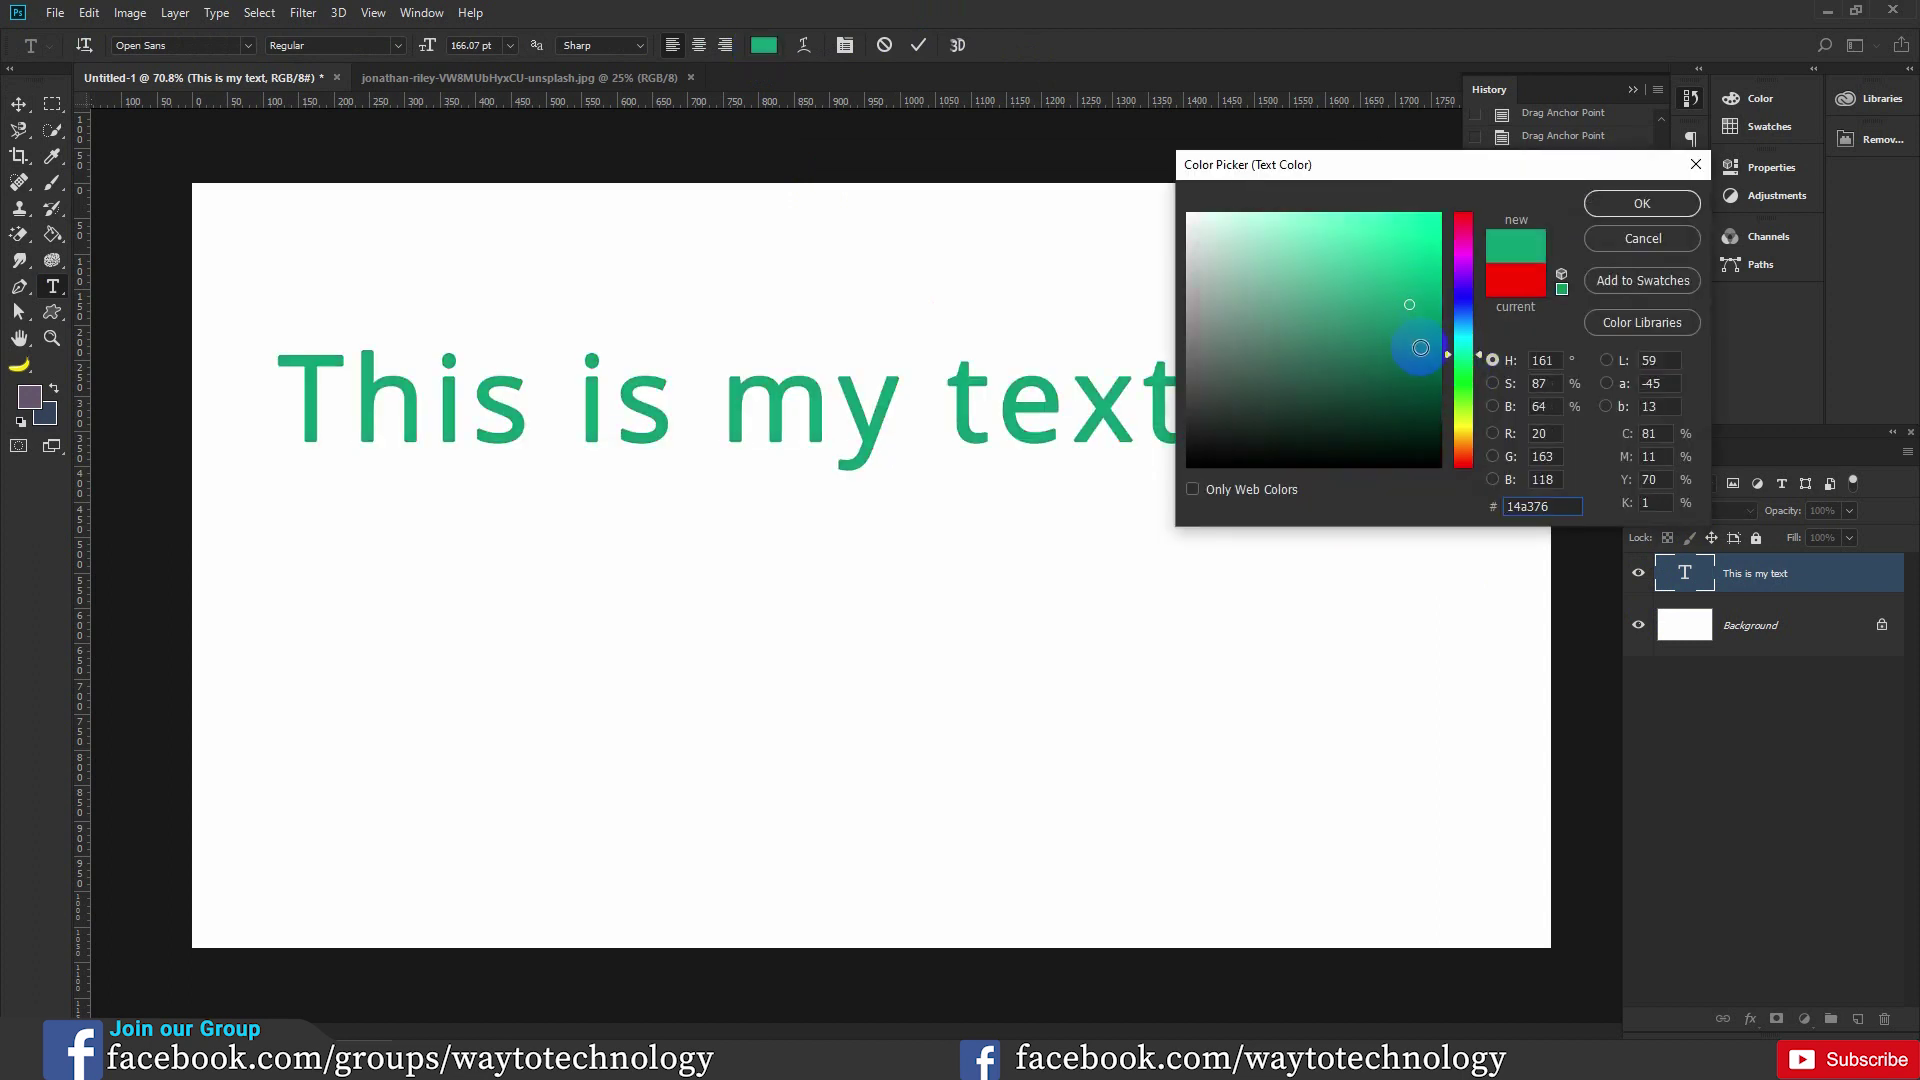
left_click(1420, 347)
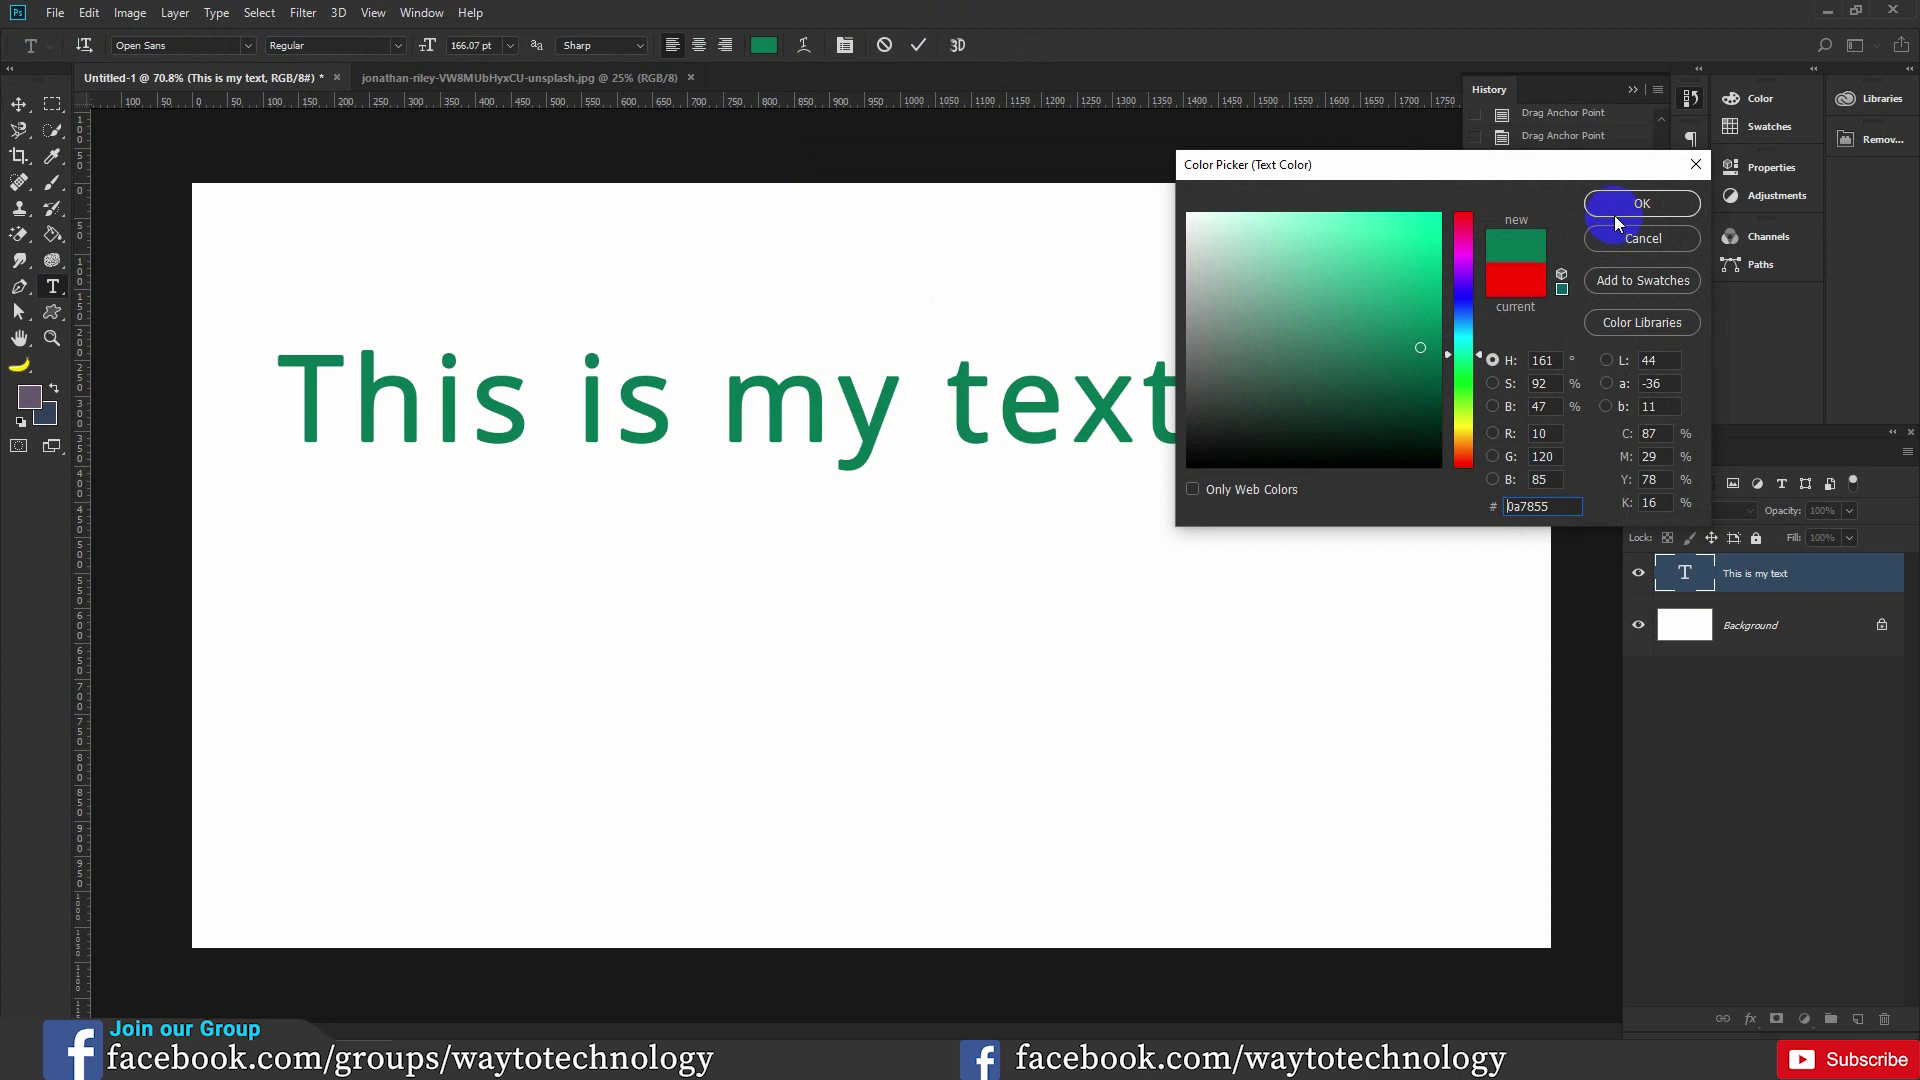
left_click(1615, 210)
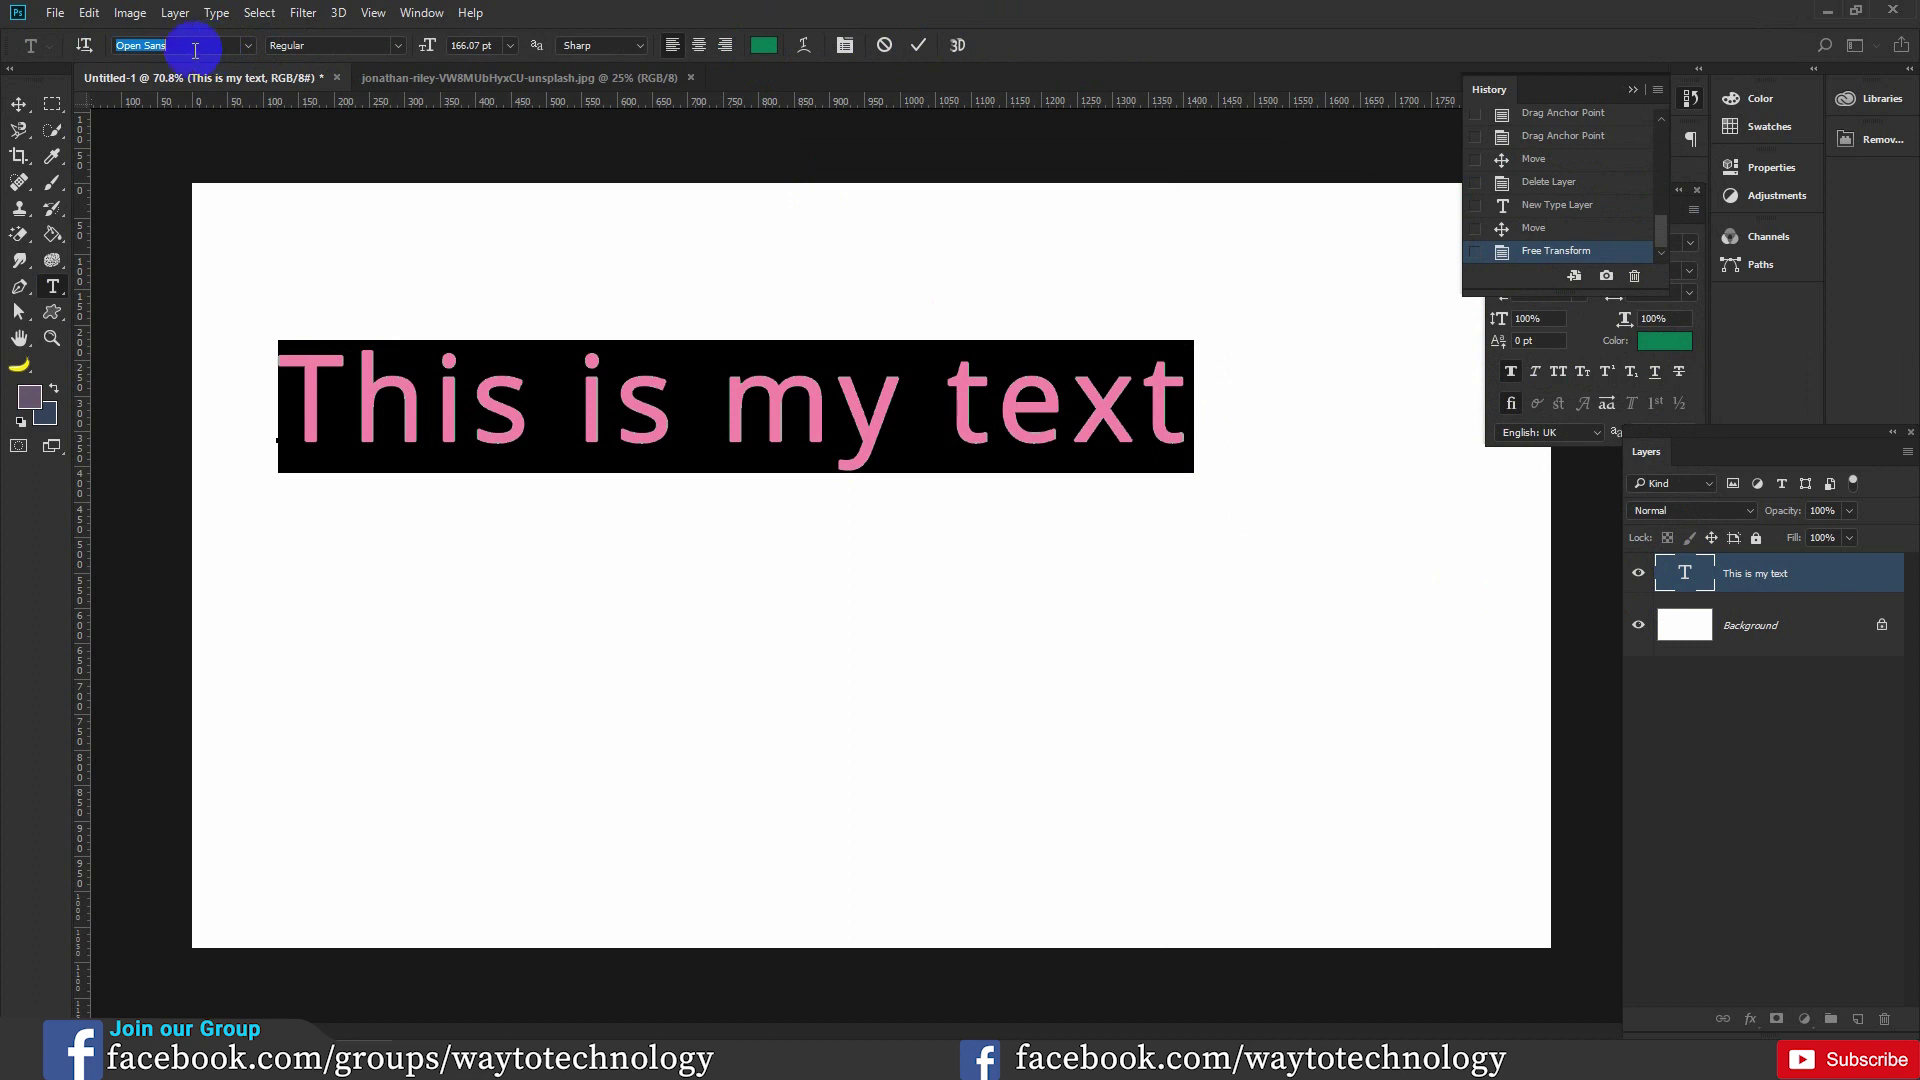
left_click(248, 46)
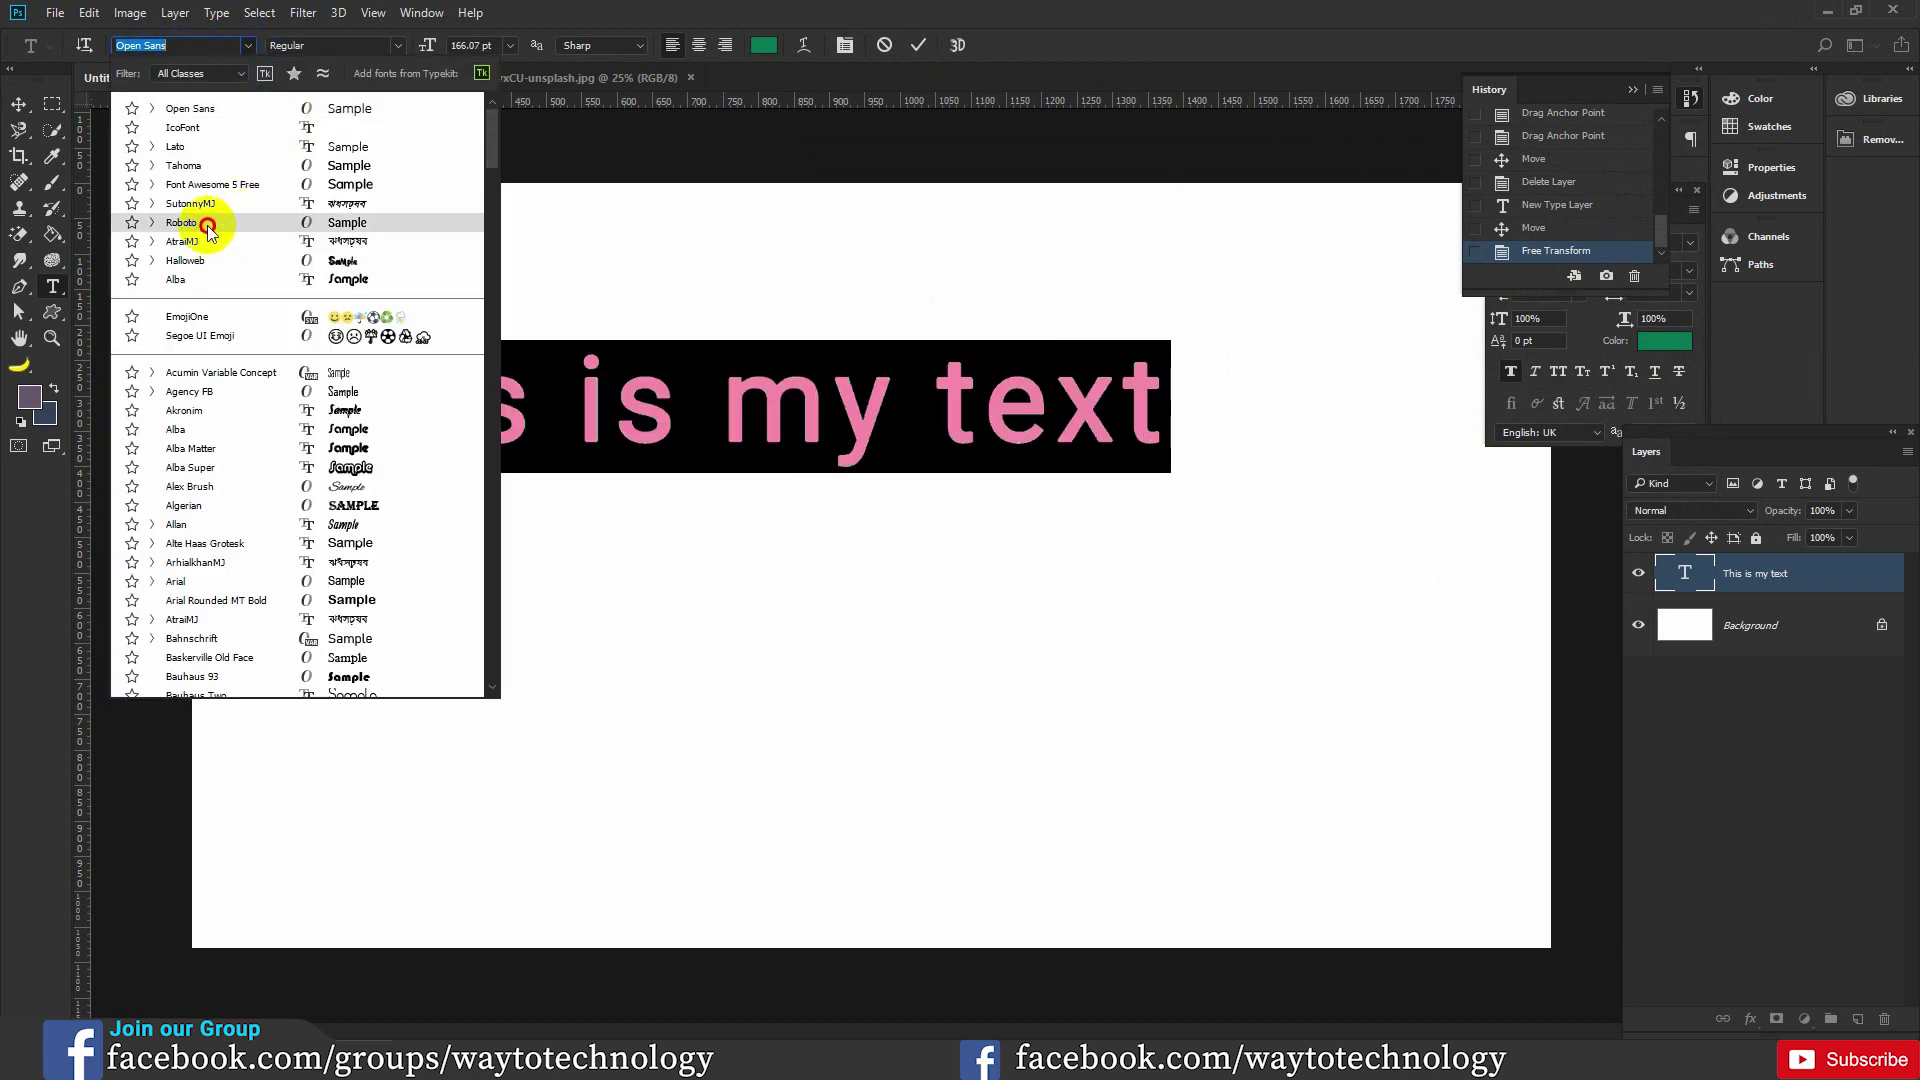
Restyle the heading in Alba at 174.07 pt, left-aligned, and request warped text.
left_click(201, 224)
left_click(212, 46)
type("Lato")
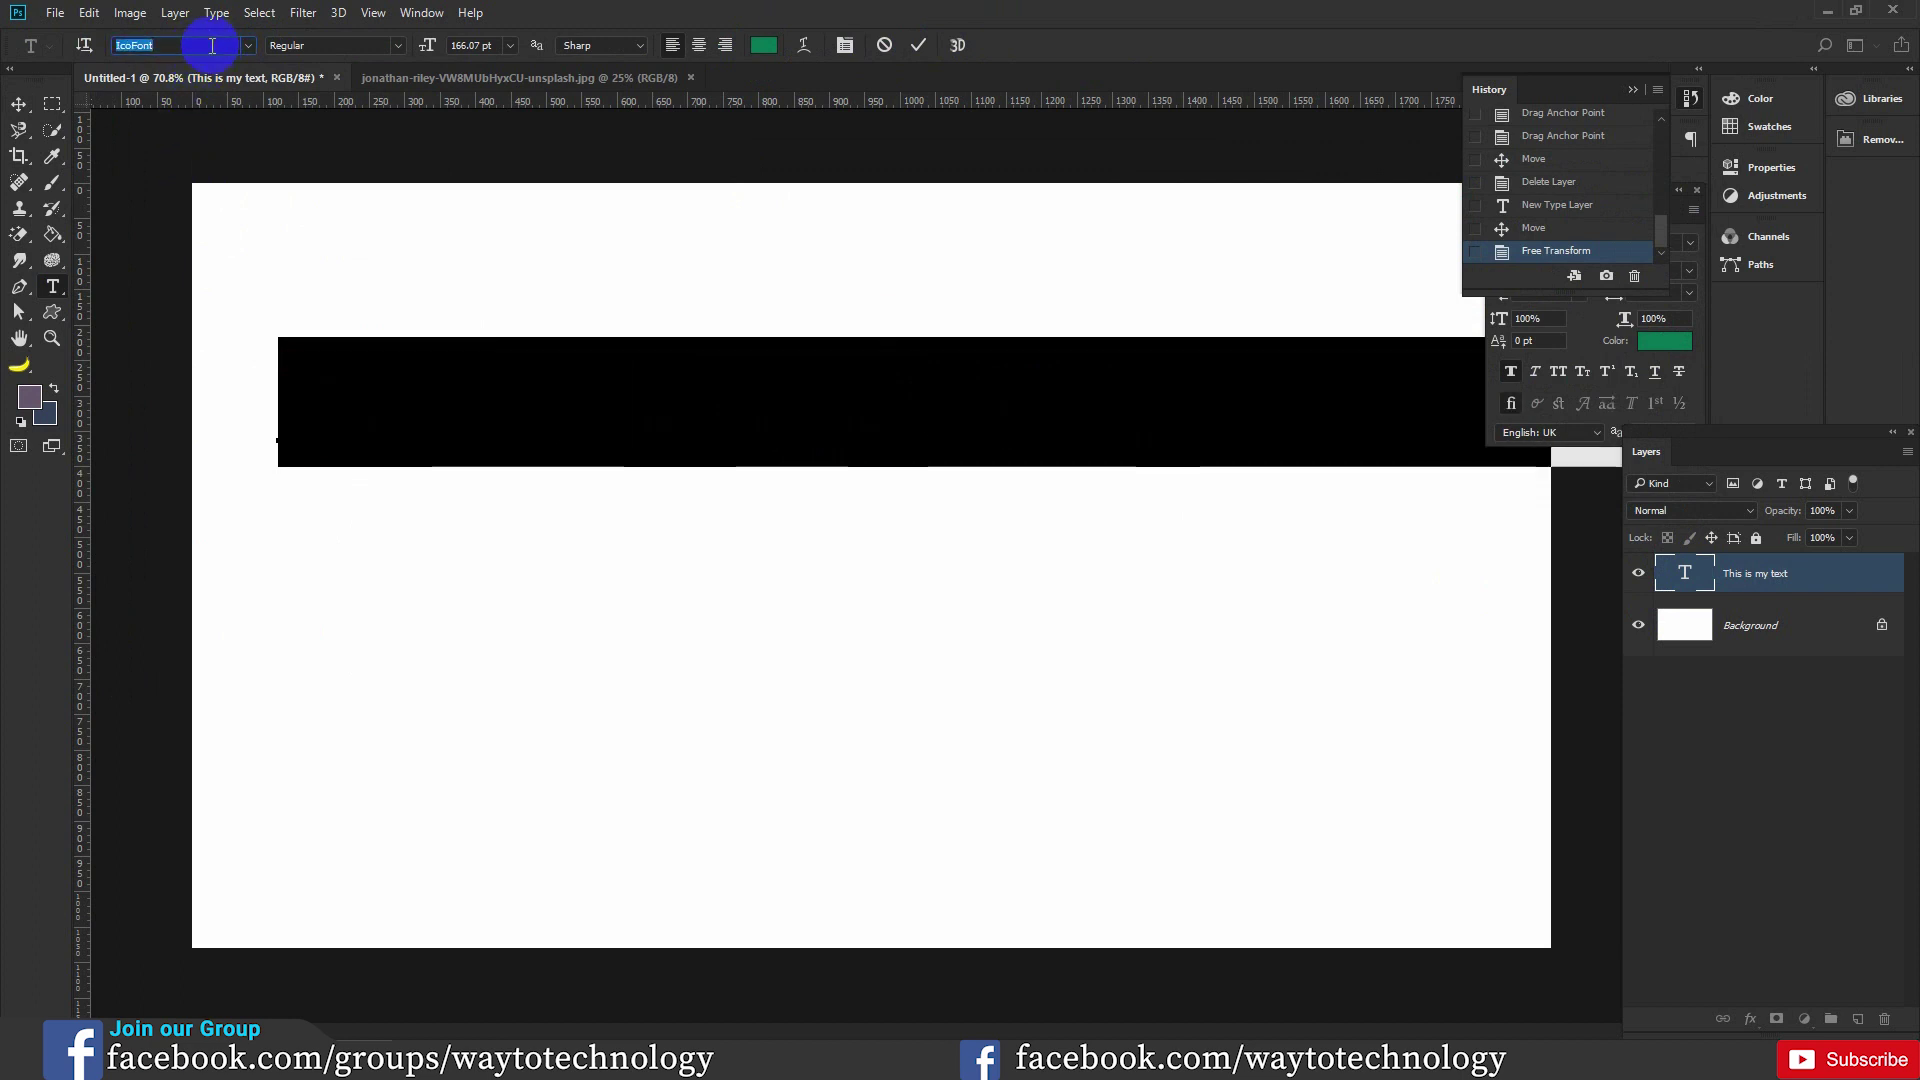
type("Tahoma")
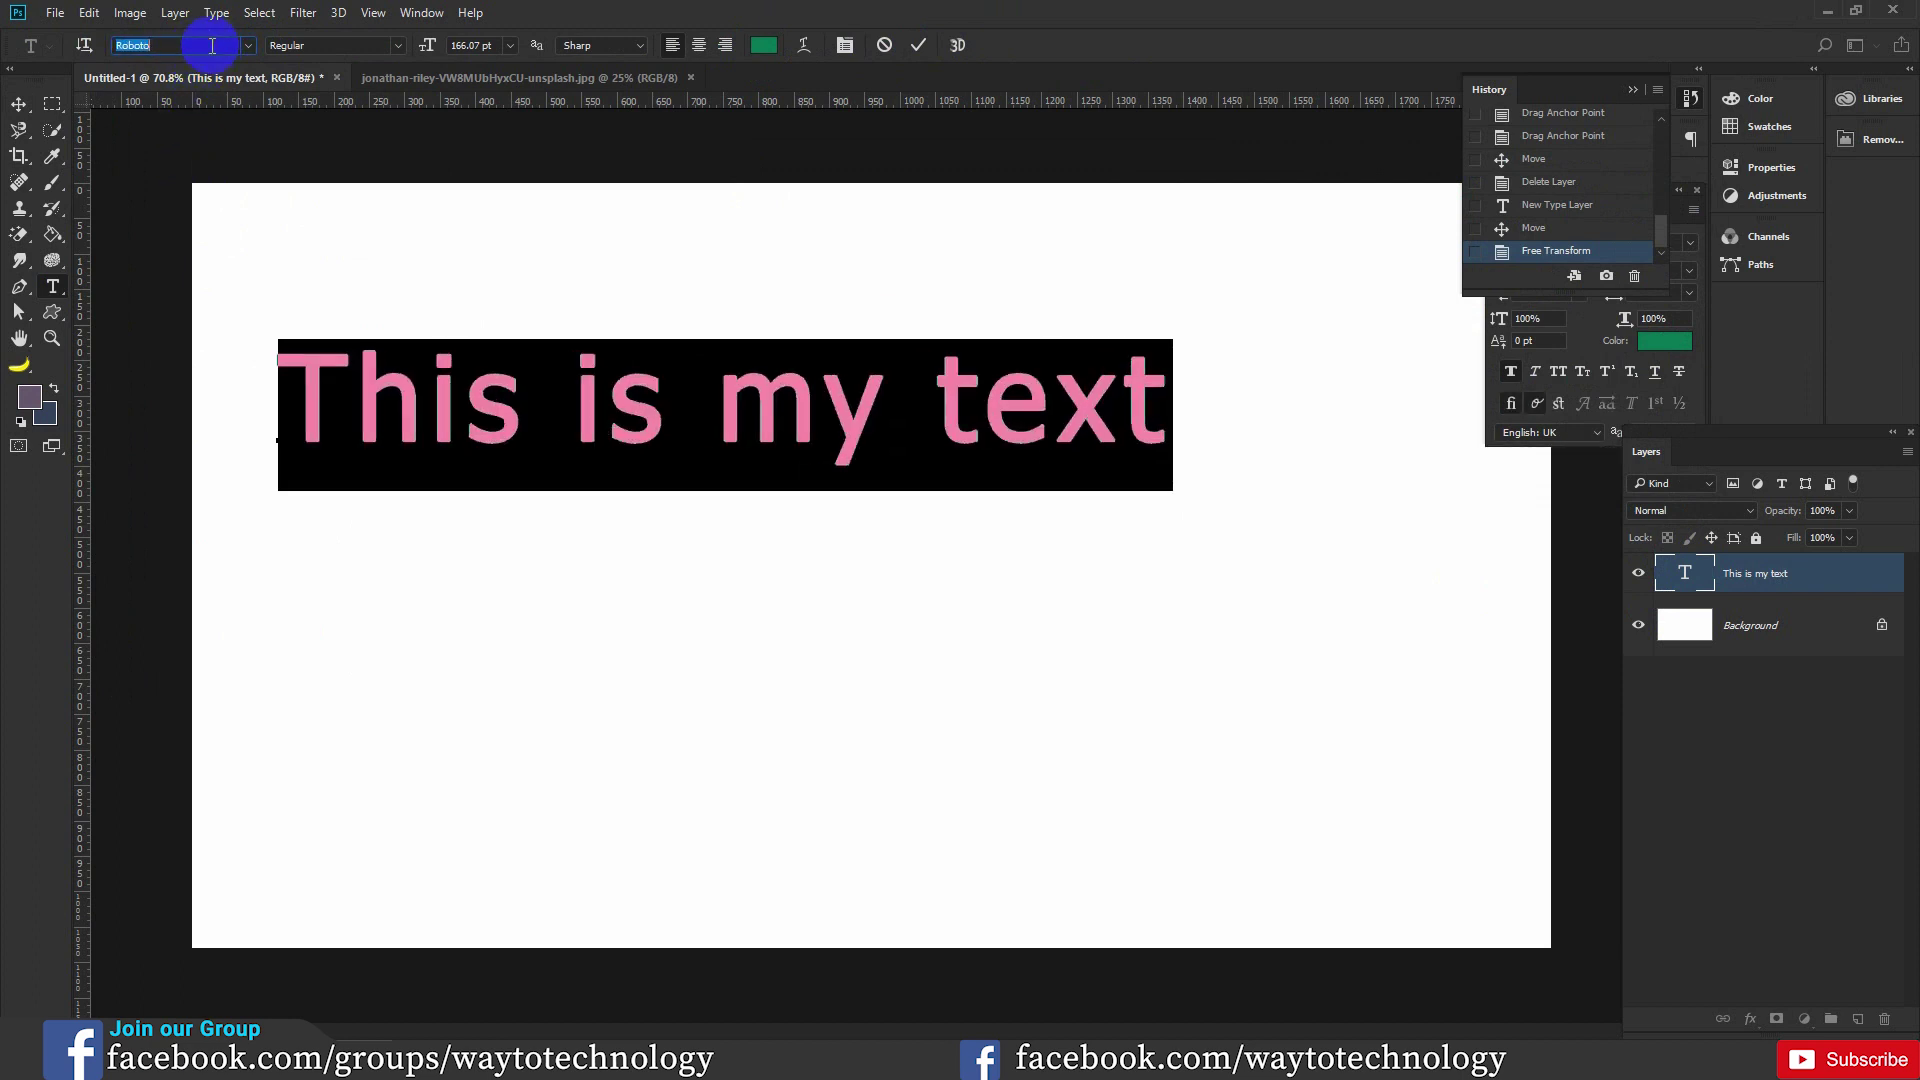
type("AtraiMJ")
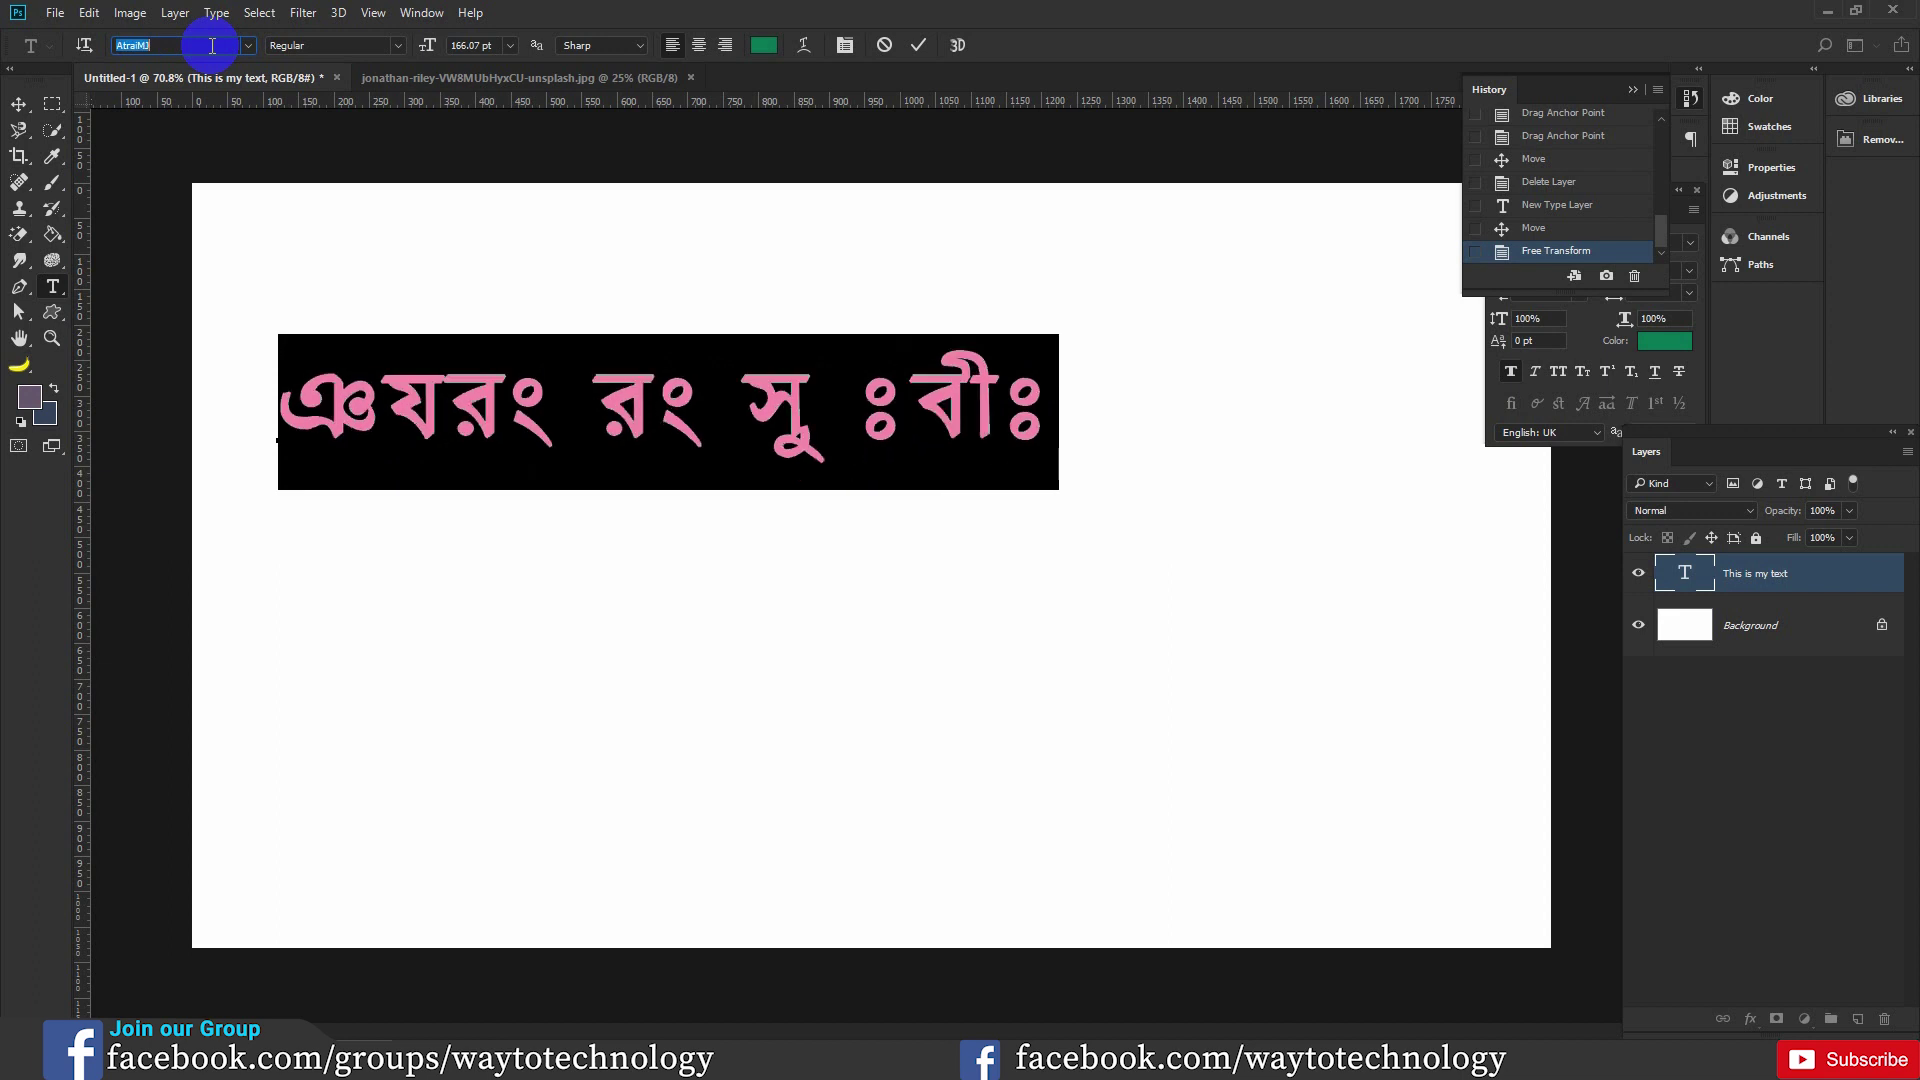
type("Alba")
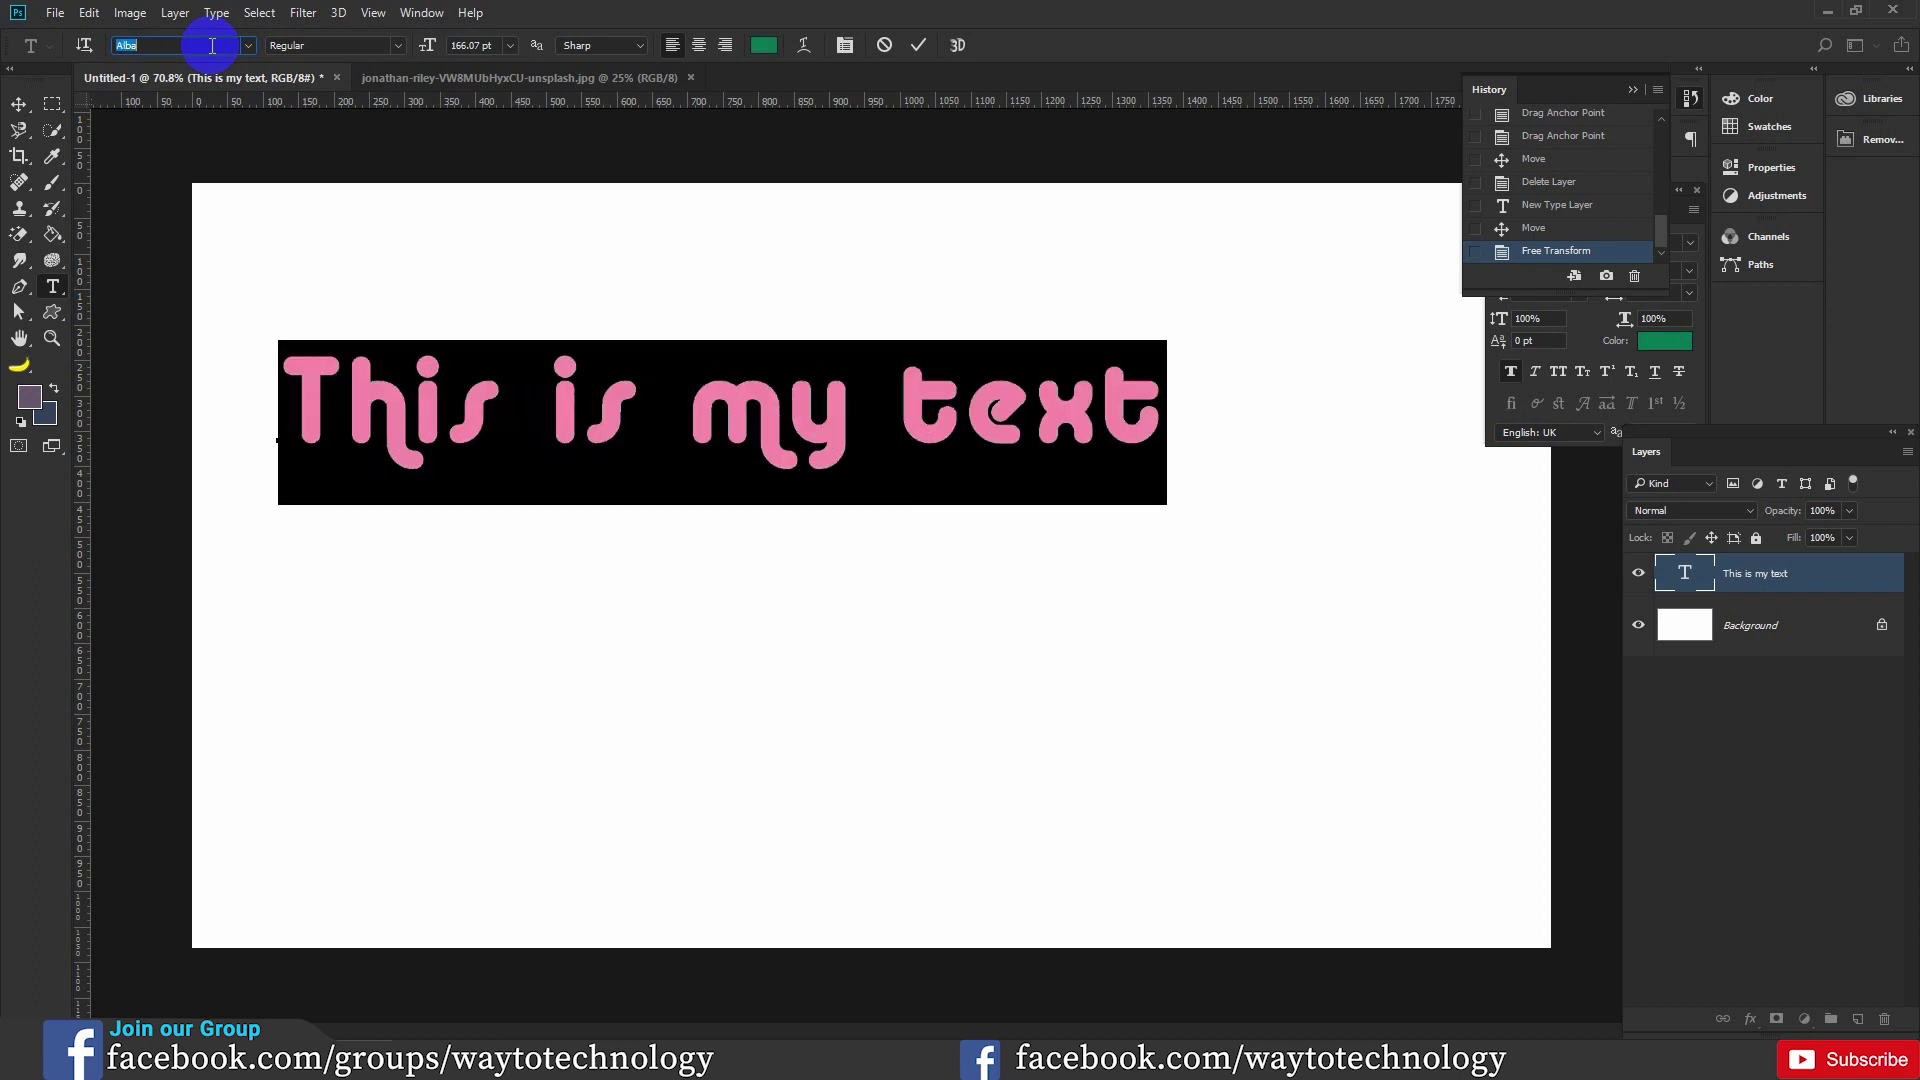
left_click(399, 47)
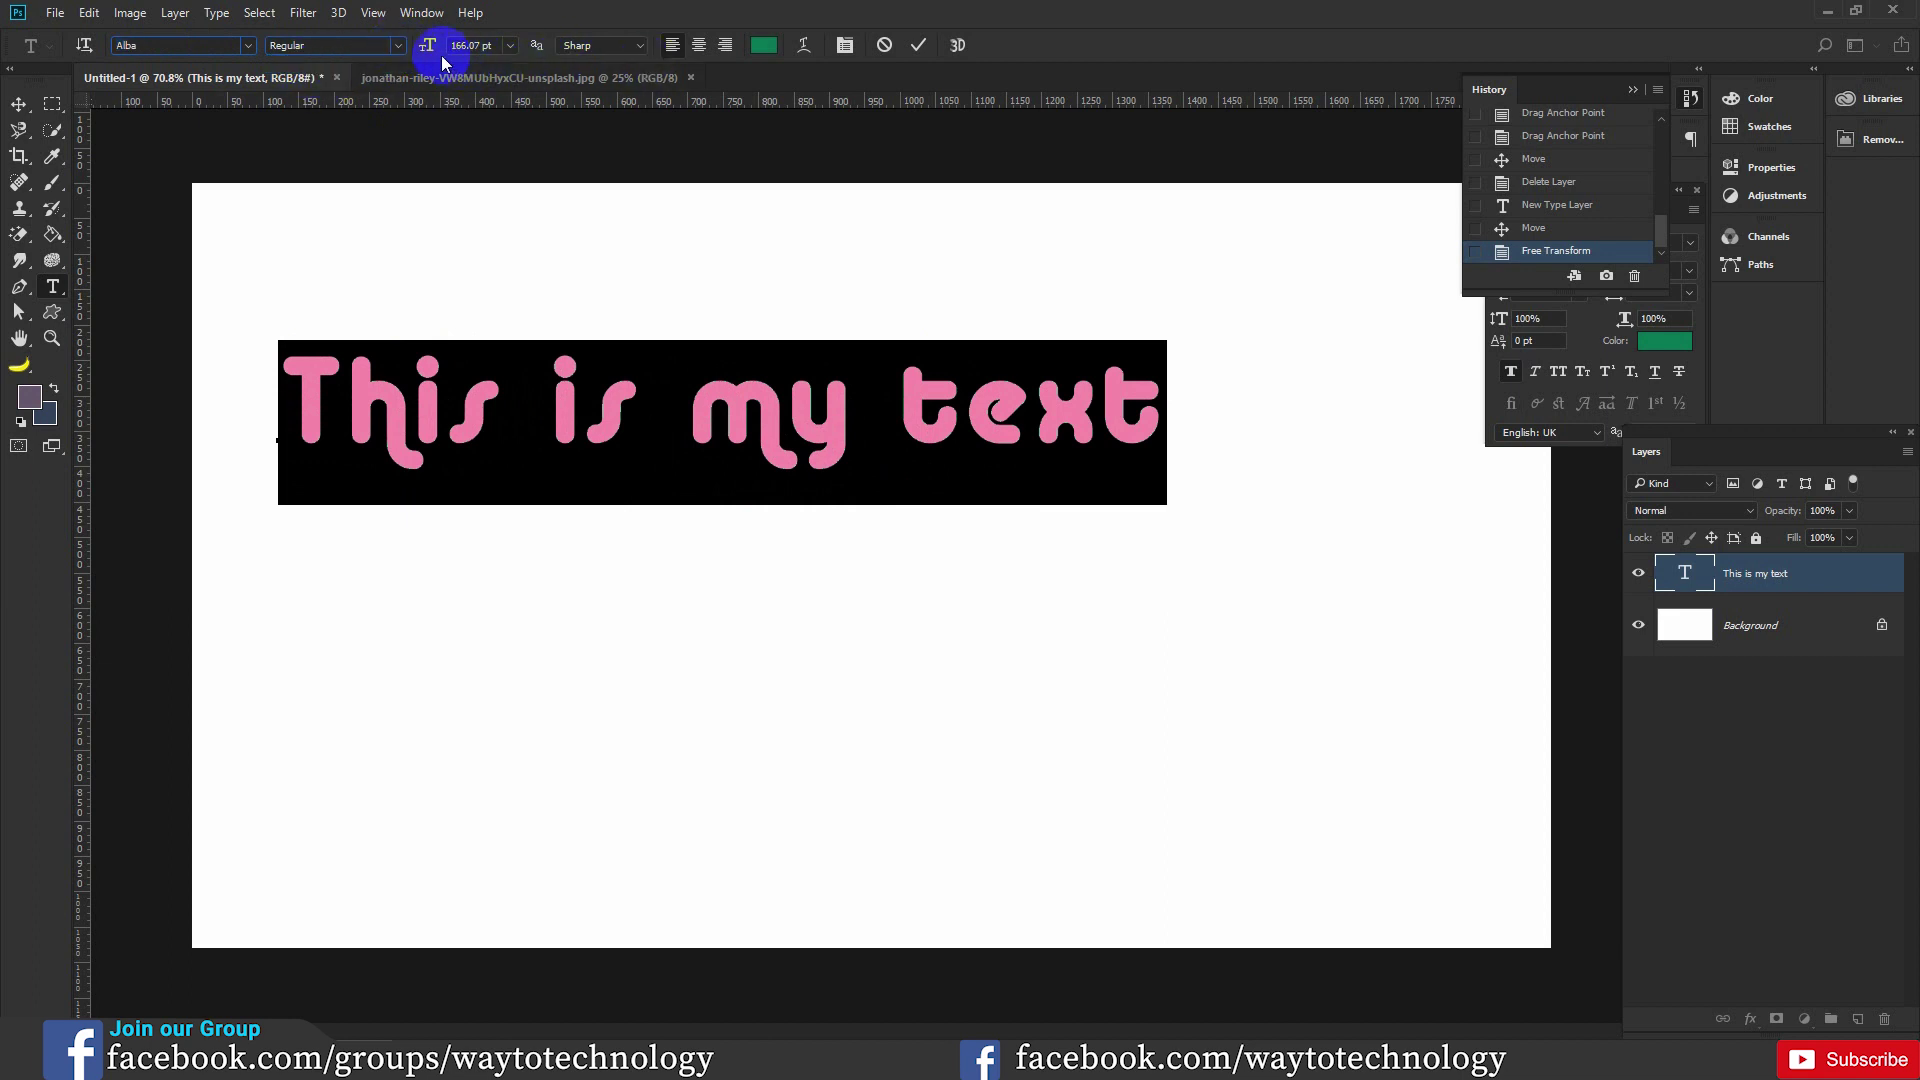
left_click_drag(428, 52, 436, 56)
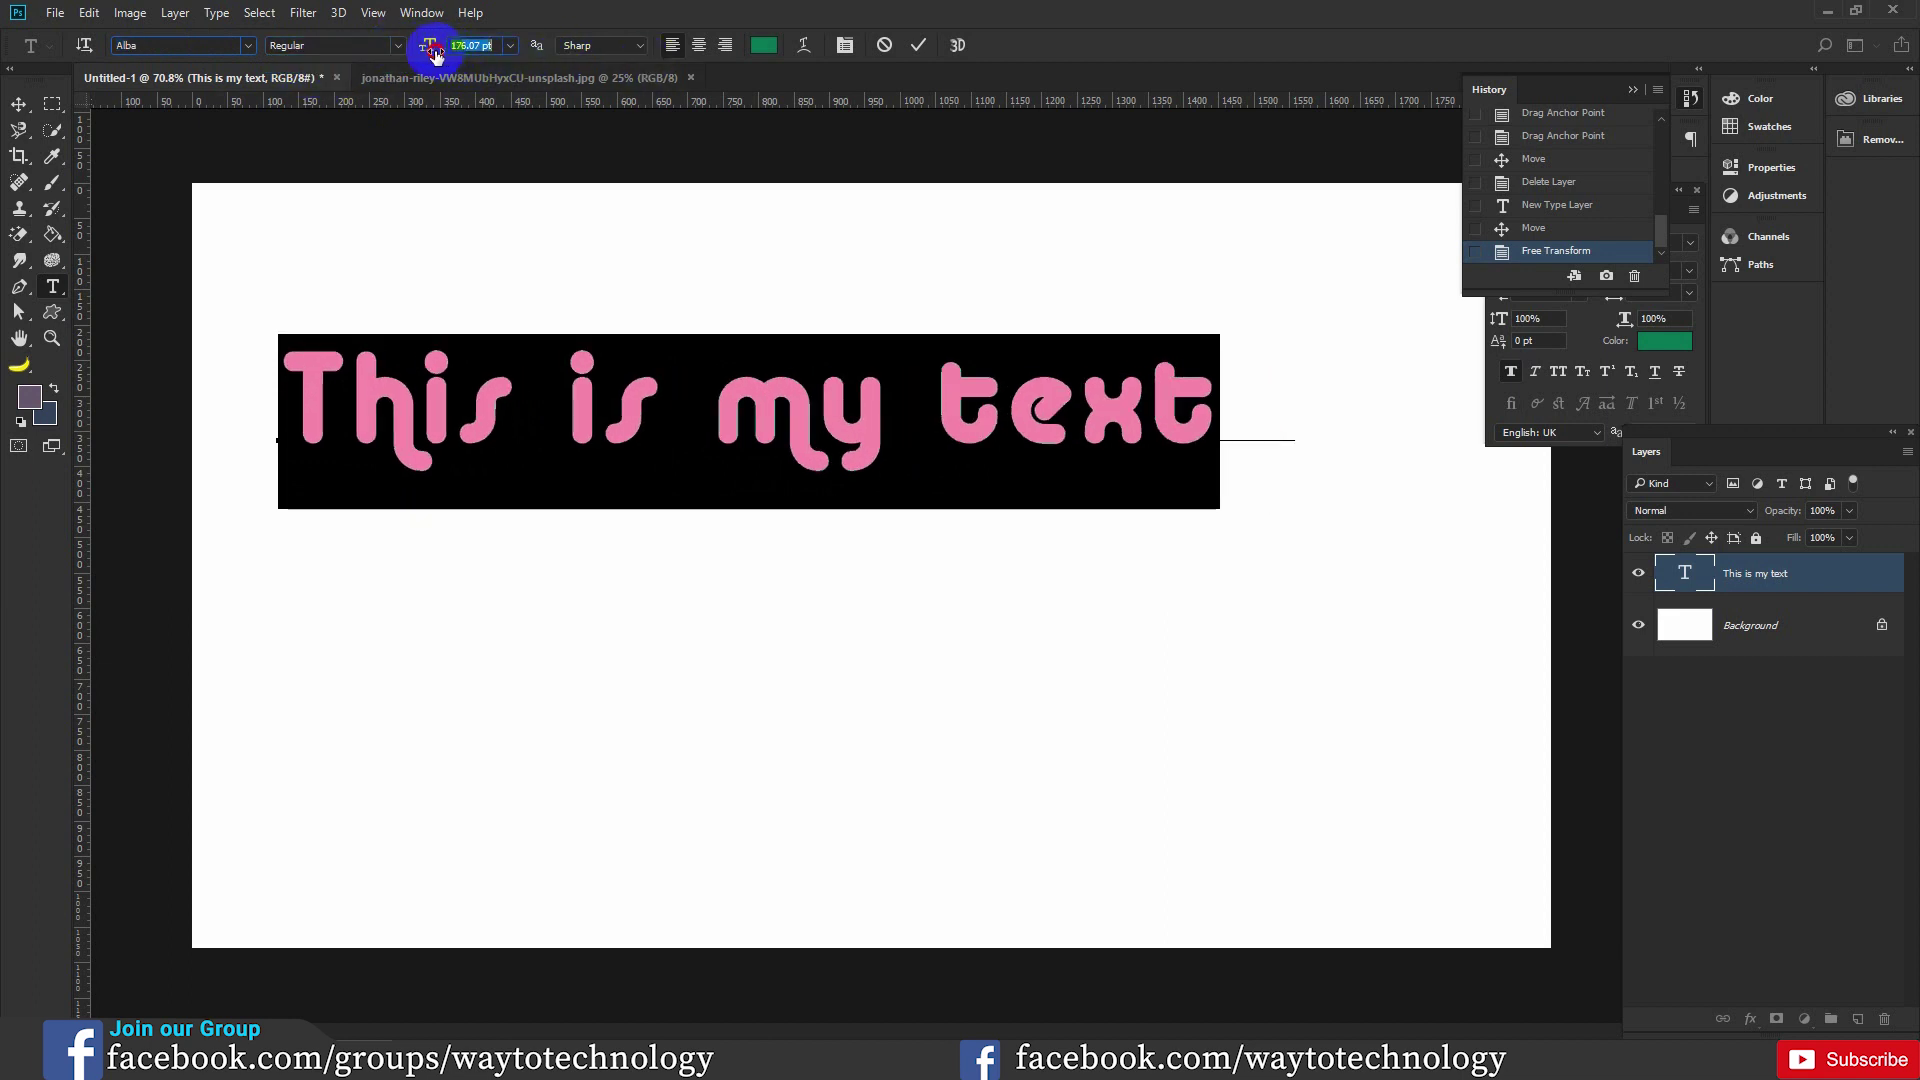
left_click(700, 45)
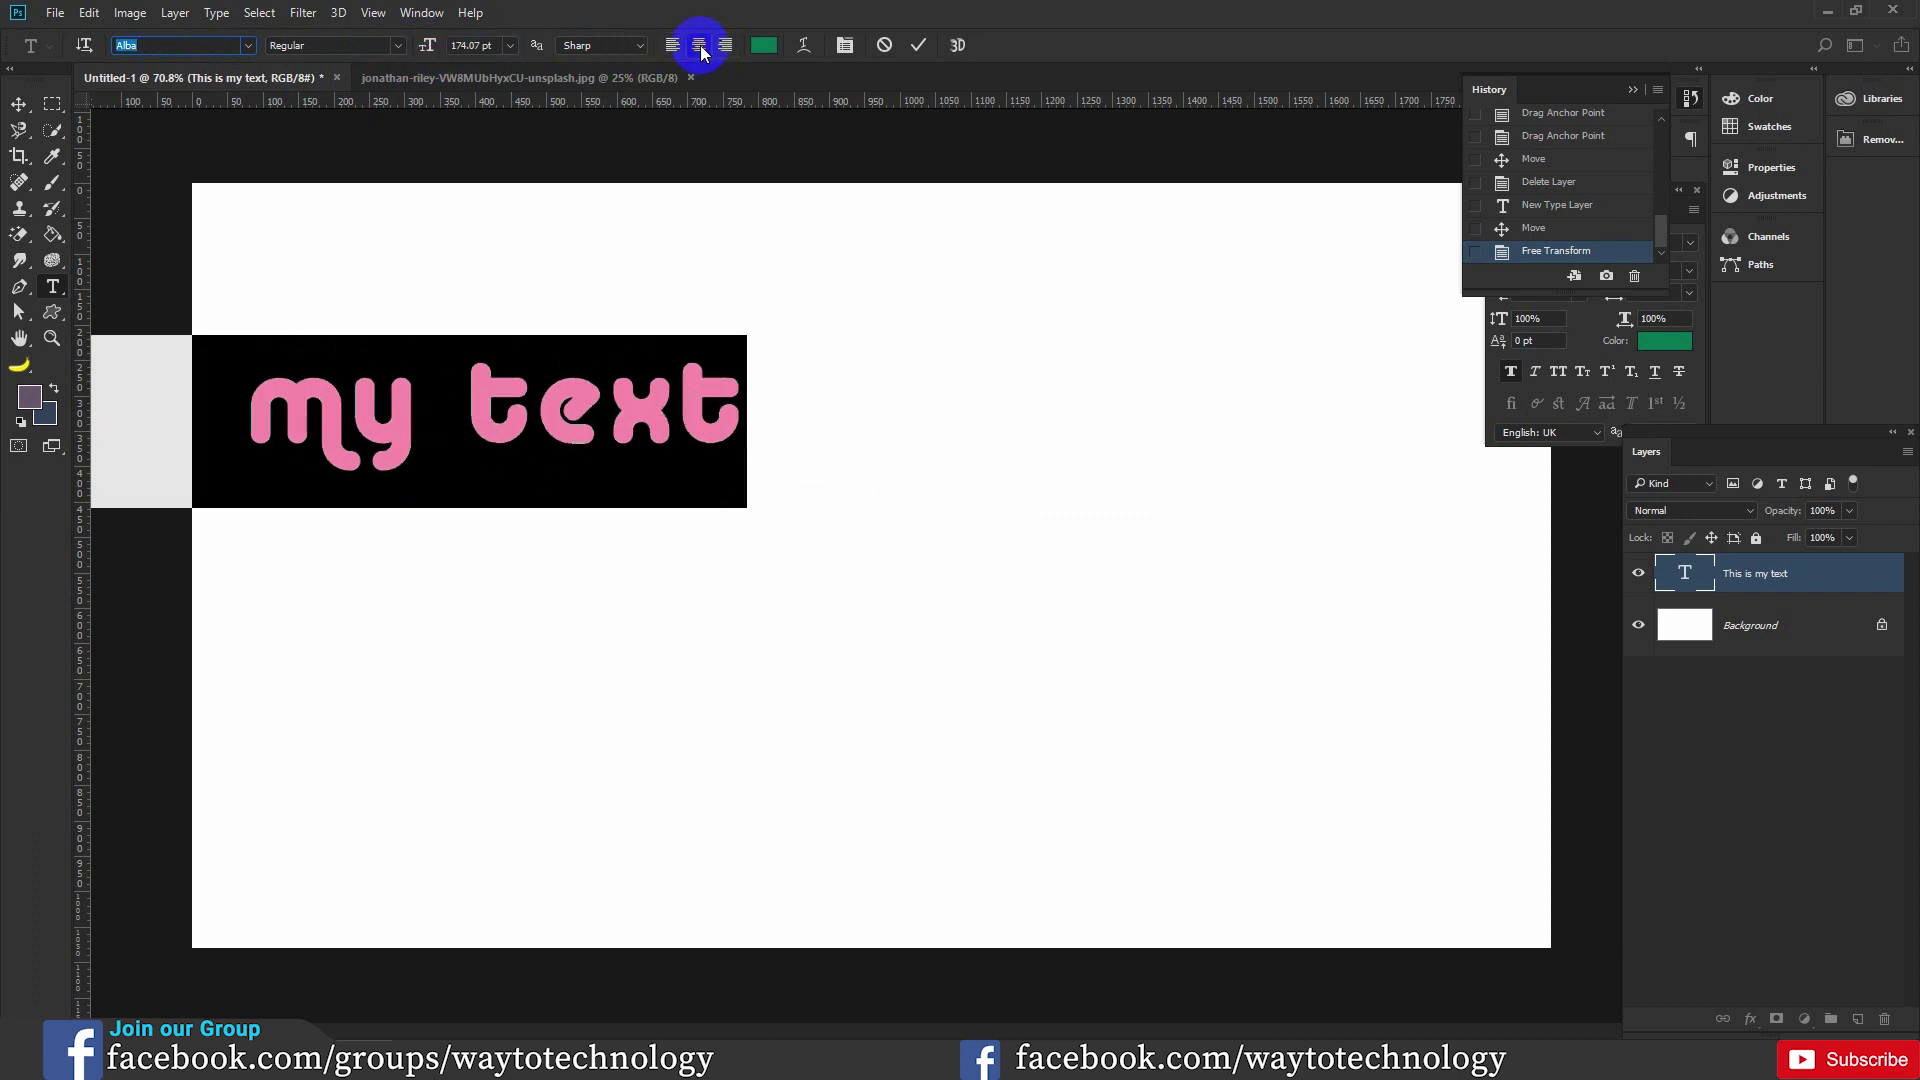
left_click(672, 45)
left_click_drag(570, 406, 302, 423)
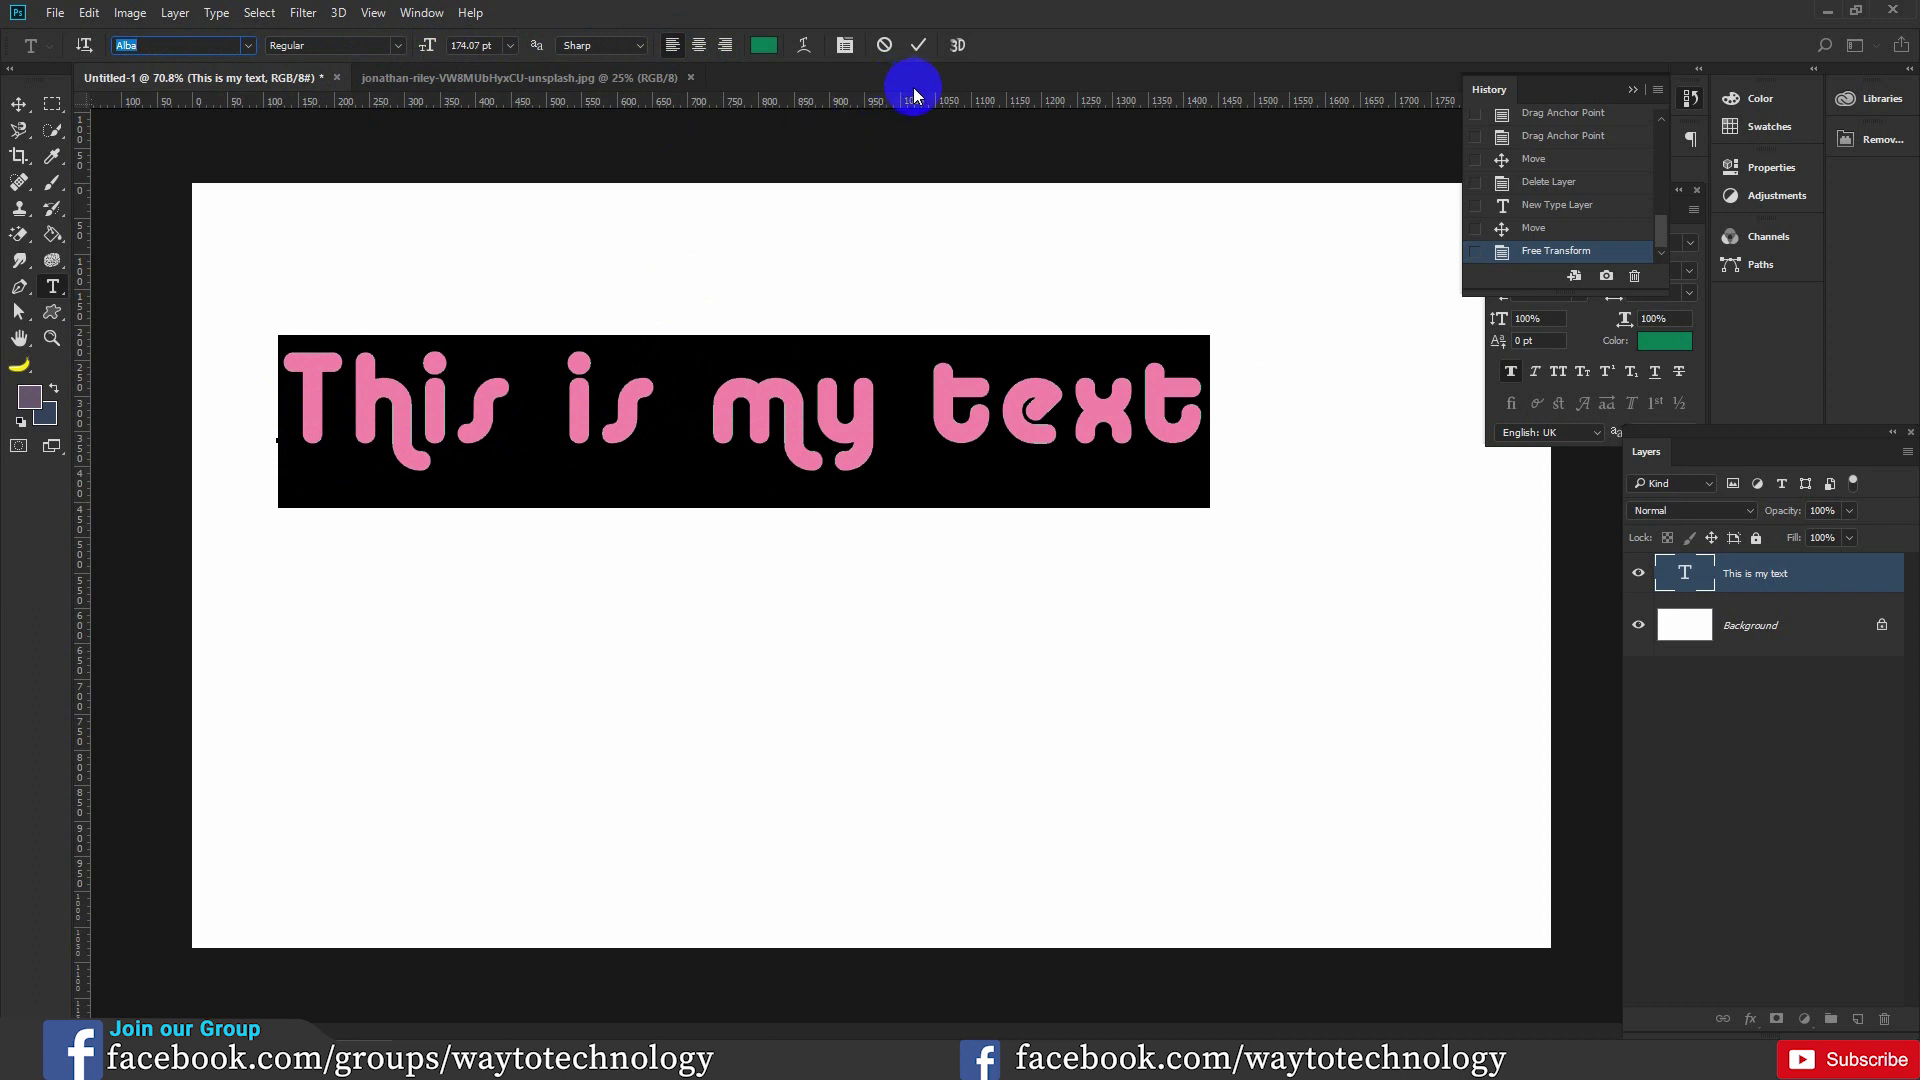
left_click(806, 46)
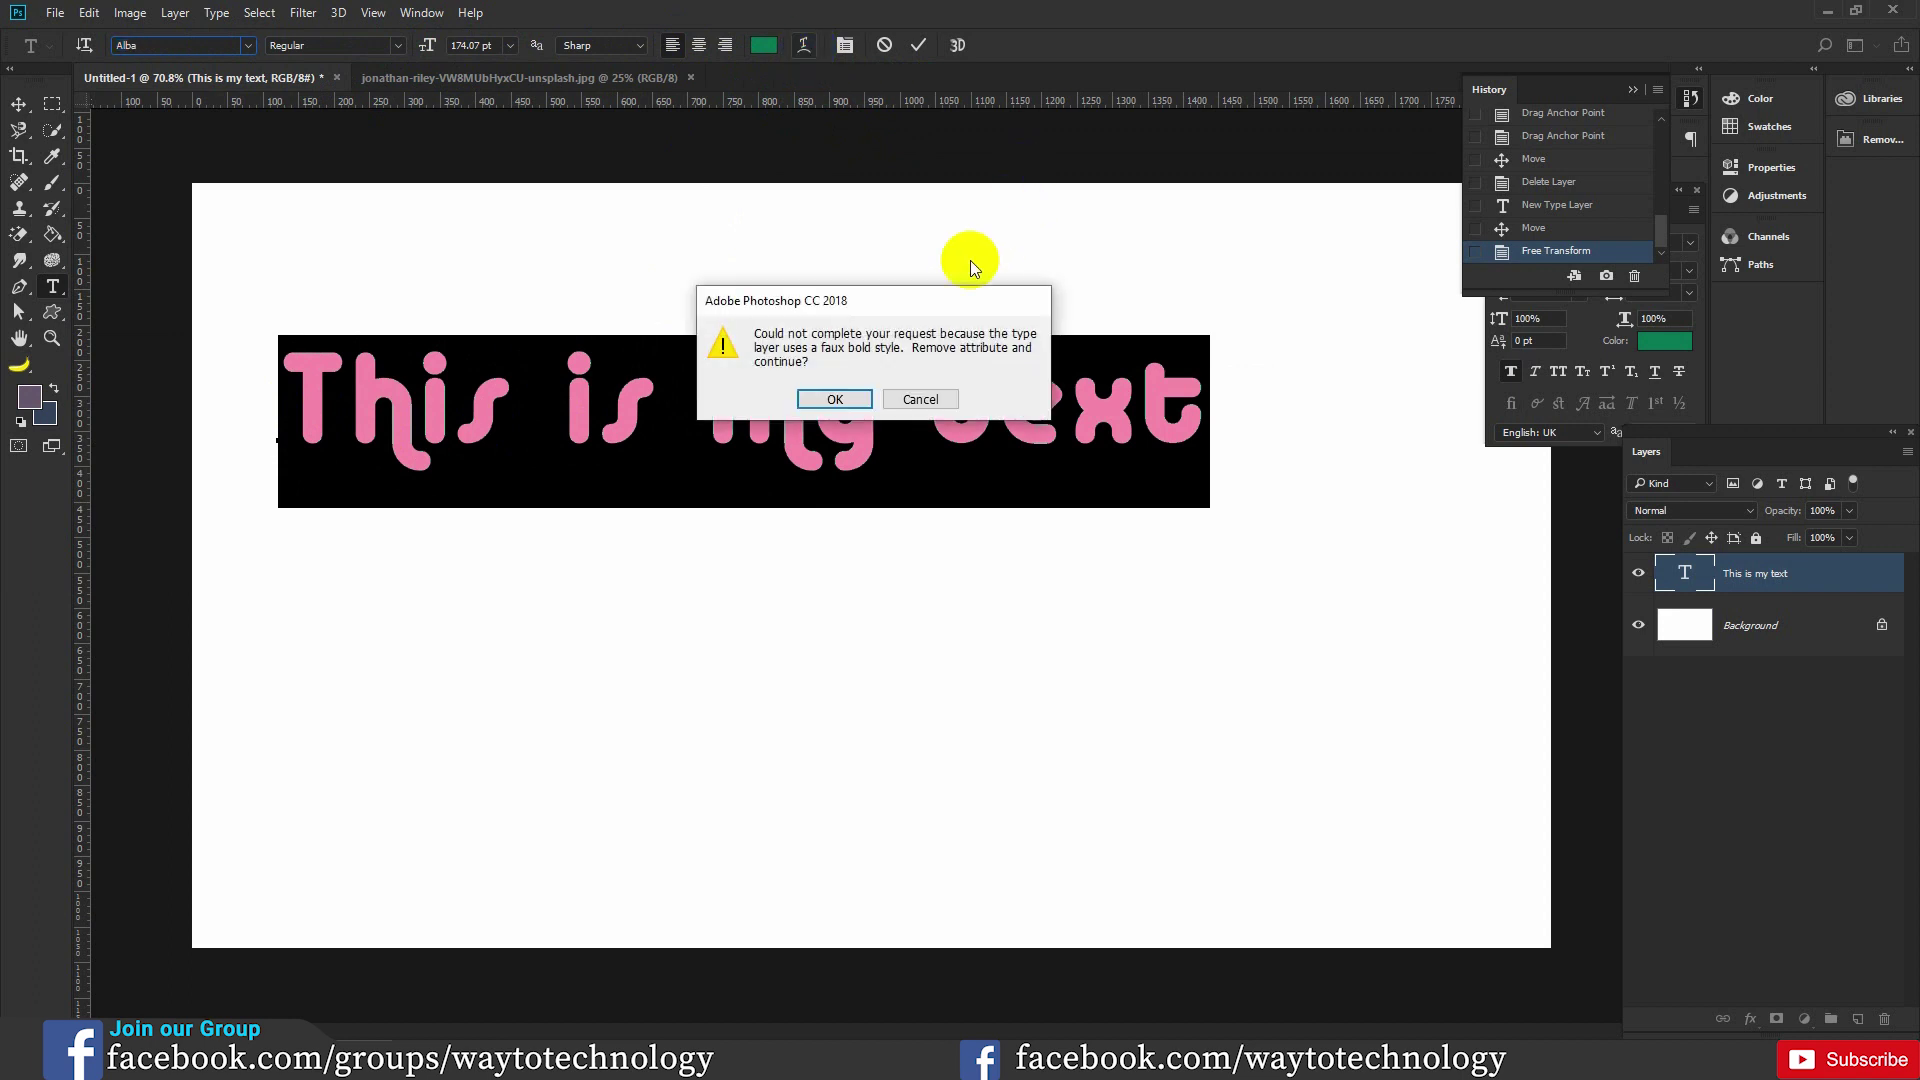
Accept the faux-bold warning, close Warp Text without warping, and commit the heading.
left_click(847, 405)
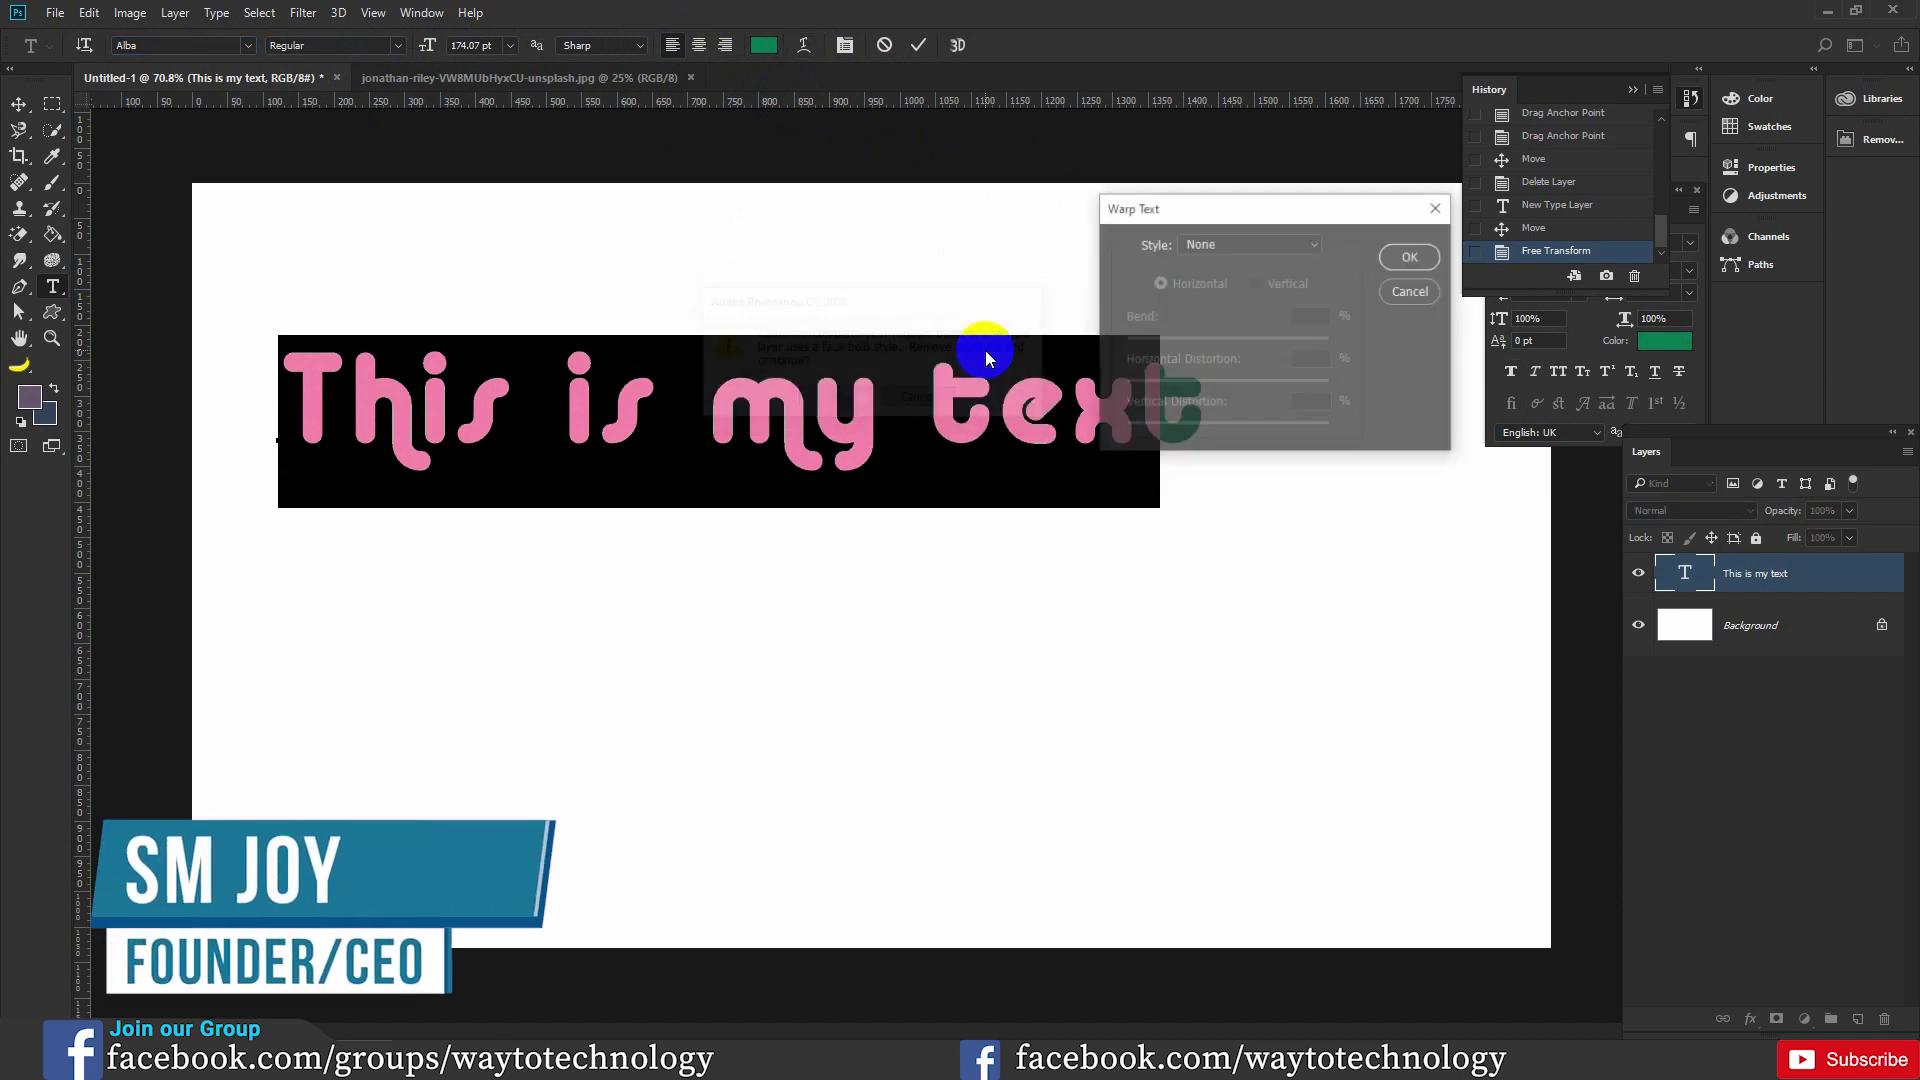
left_click_drag(1253, 210, 1423, 212)
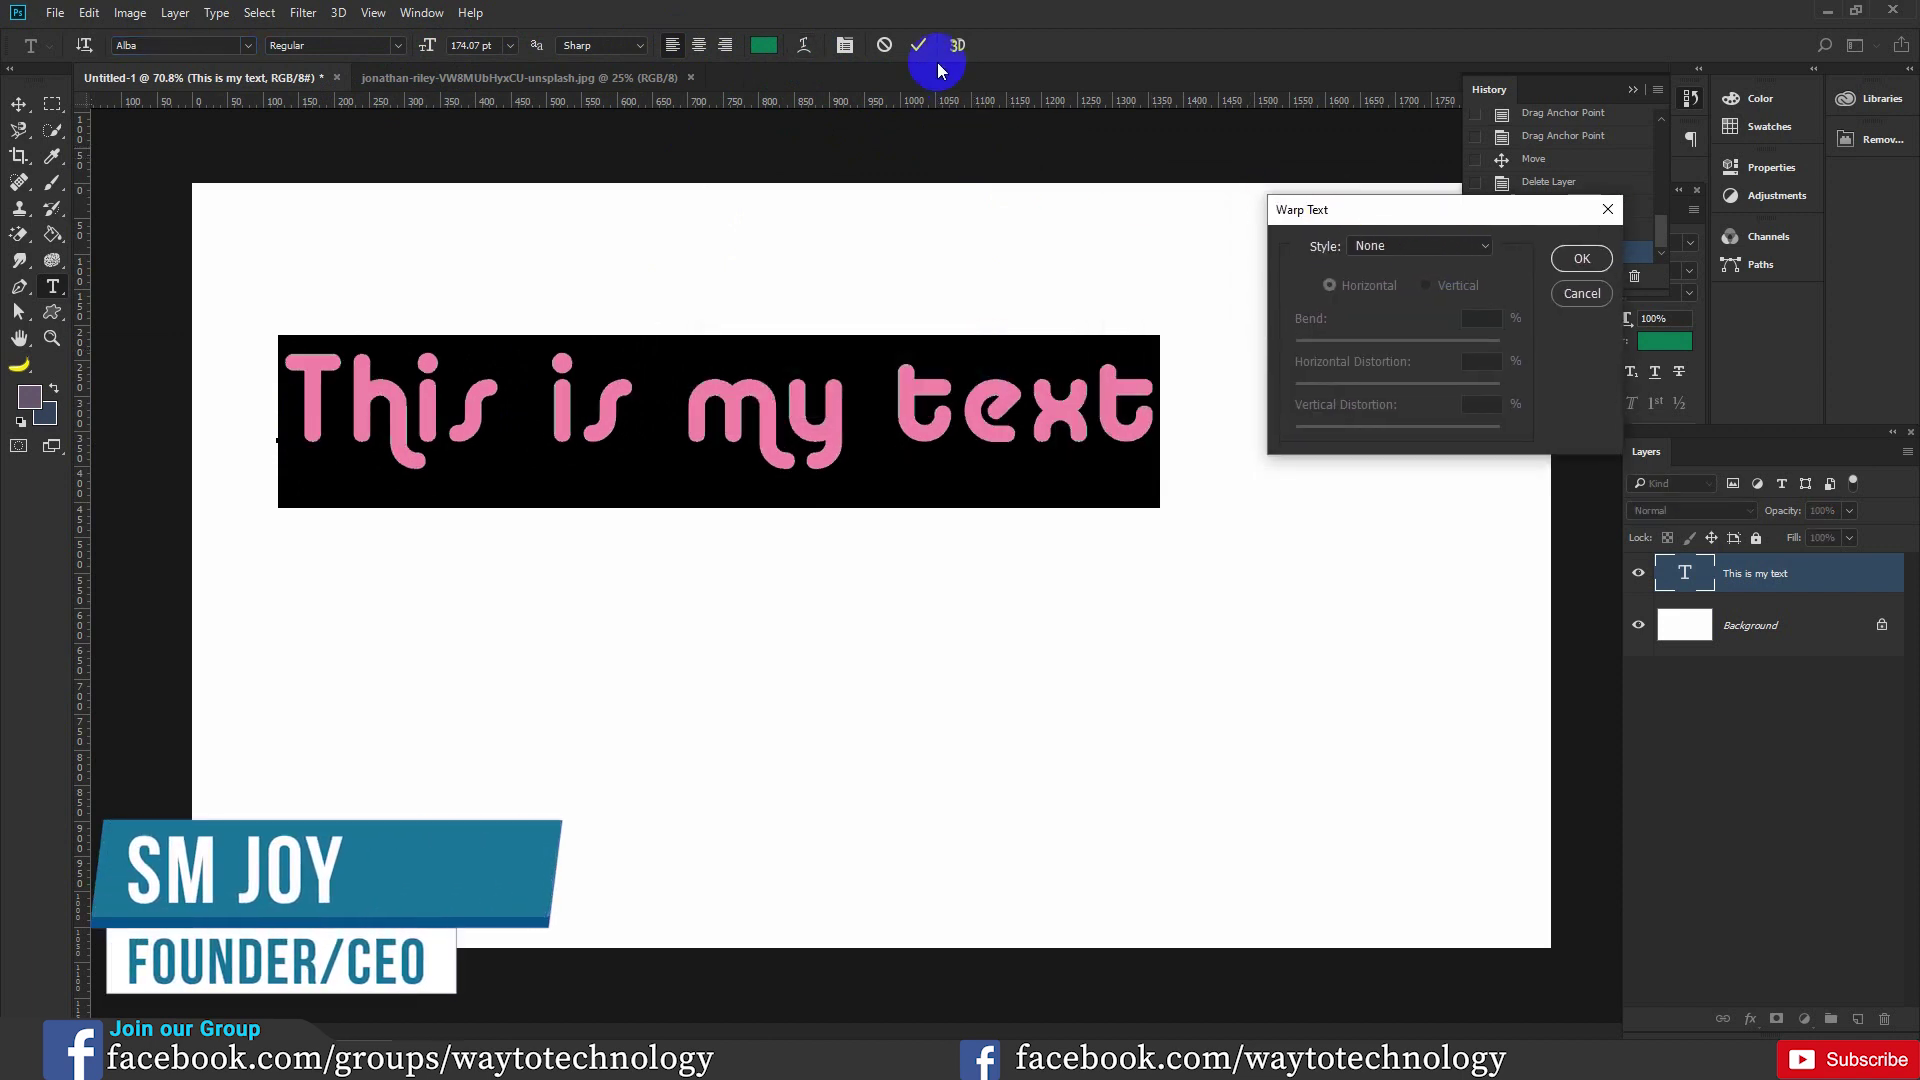
left_click(1580, 262)
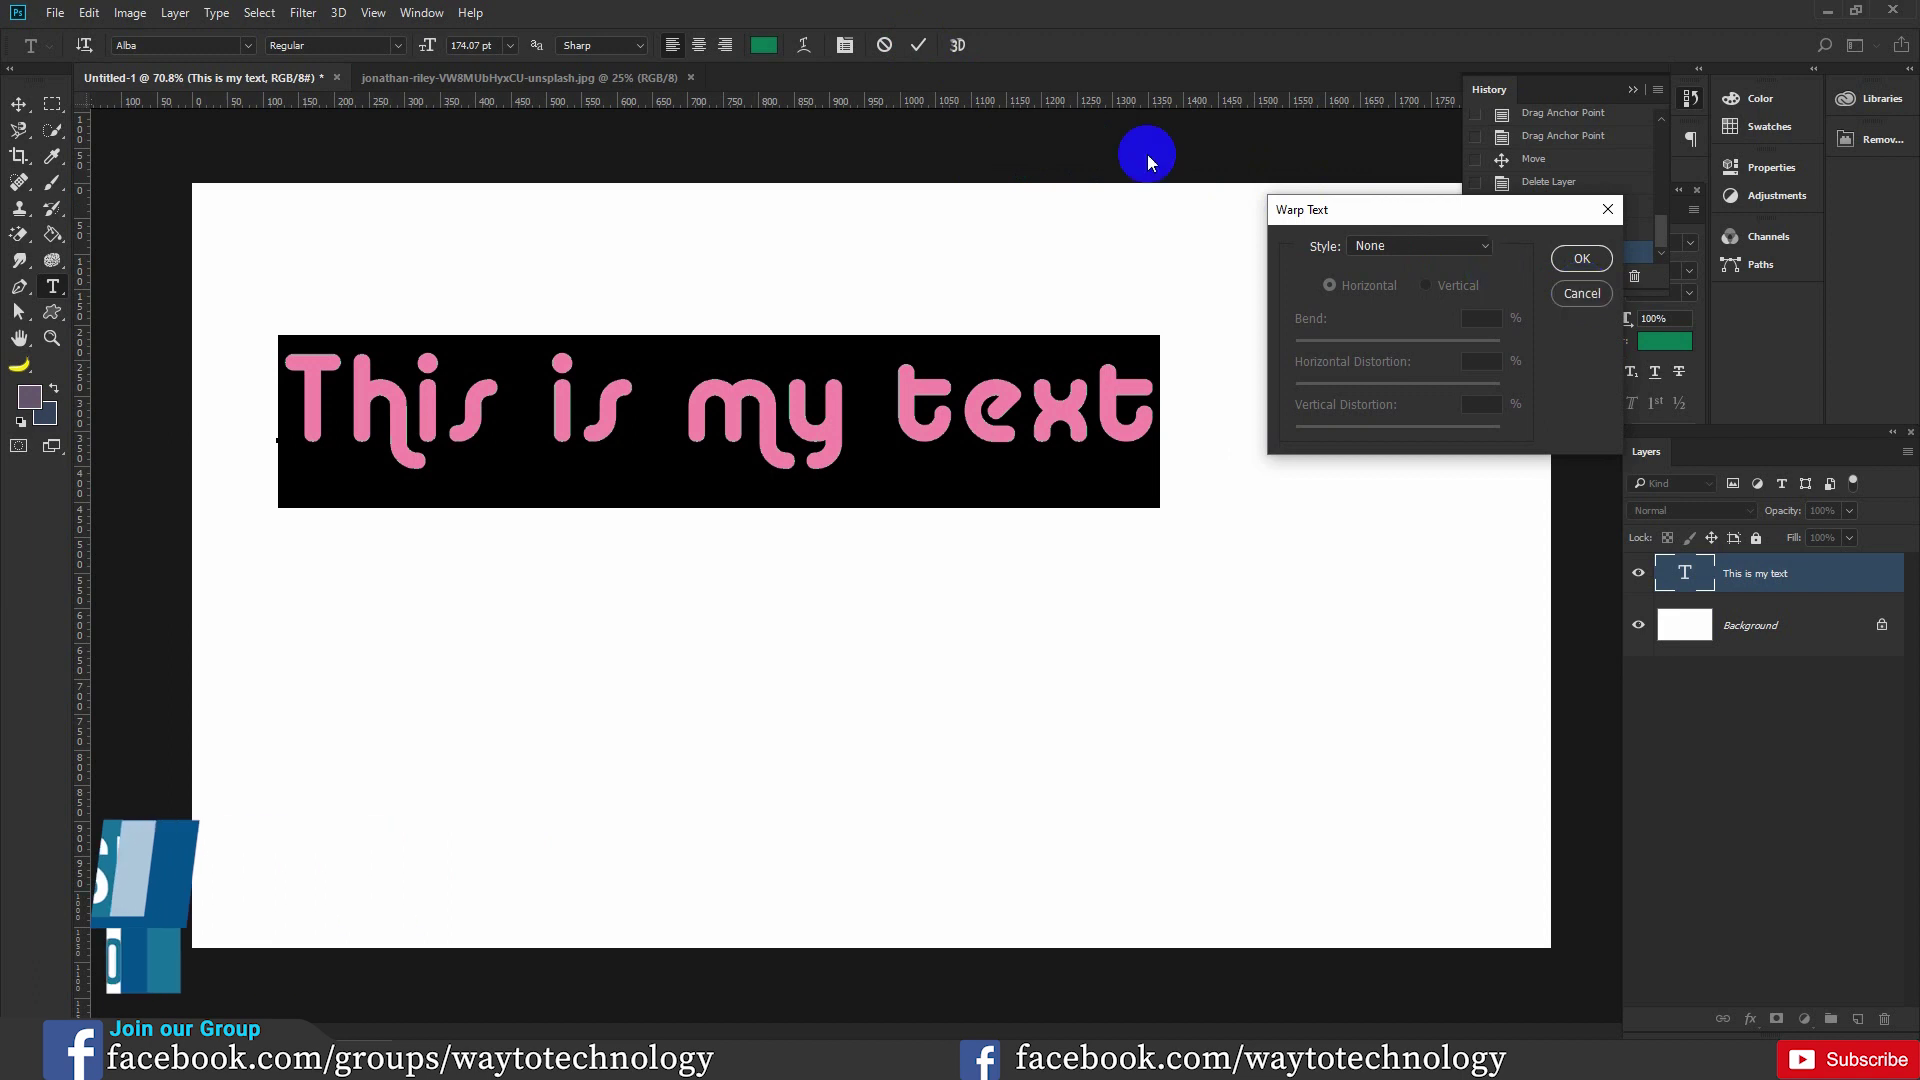
left_click(919, 46)
Move the heading lower and to the right, then select a Lorem Ipsum sentence online.
key("v")
left_click_drag(860, 437, 881, 564)
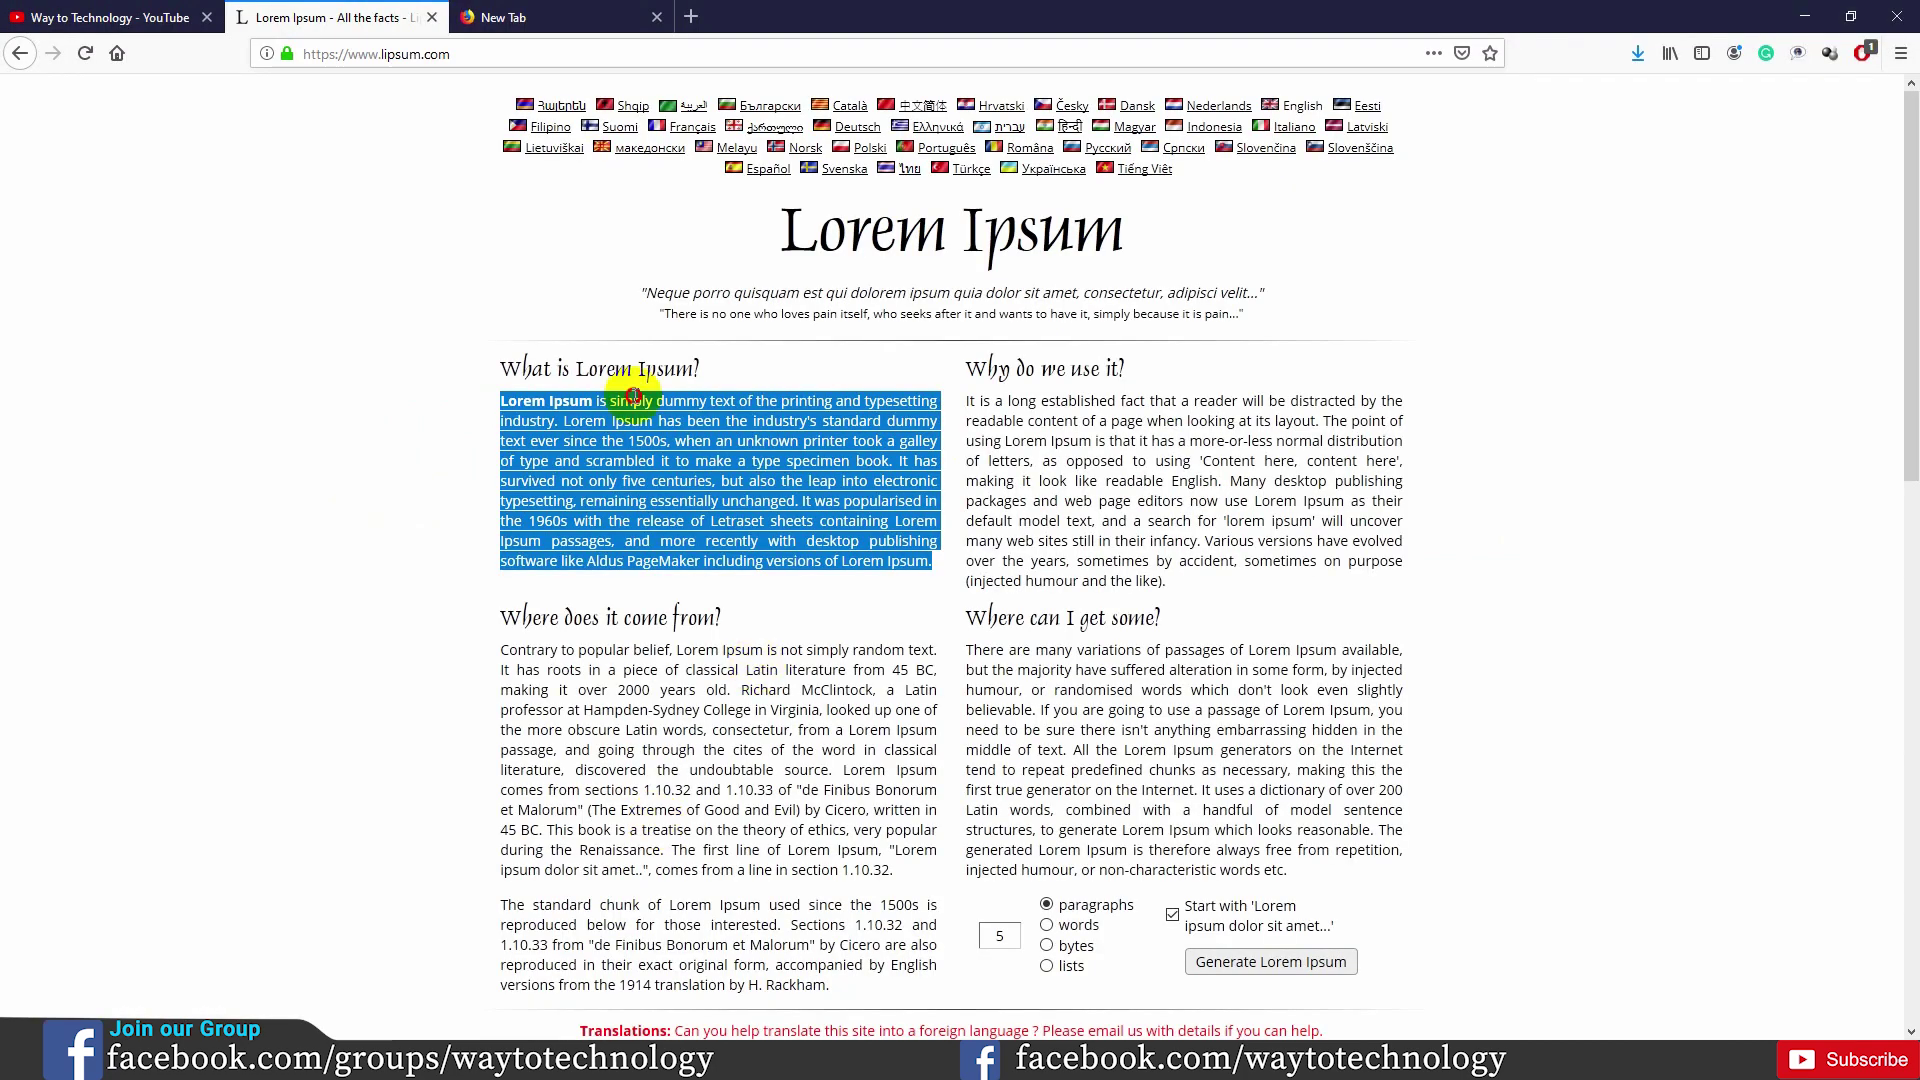
left_click_drag(500, 400, 926, 399)
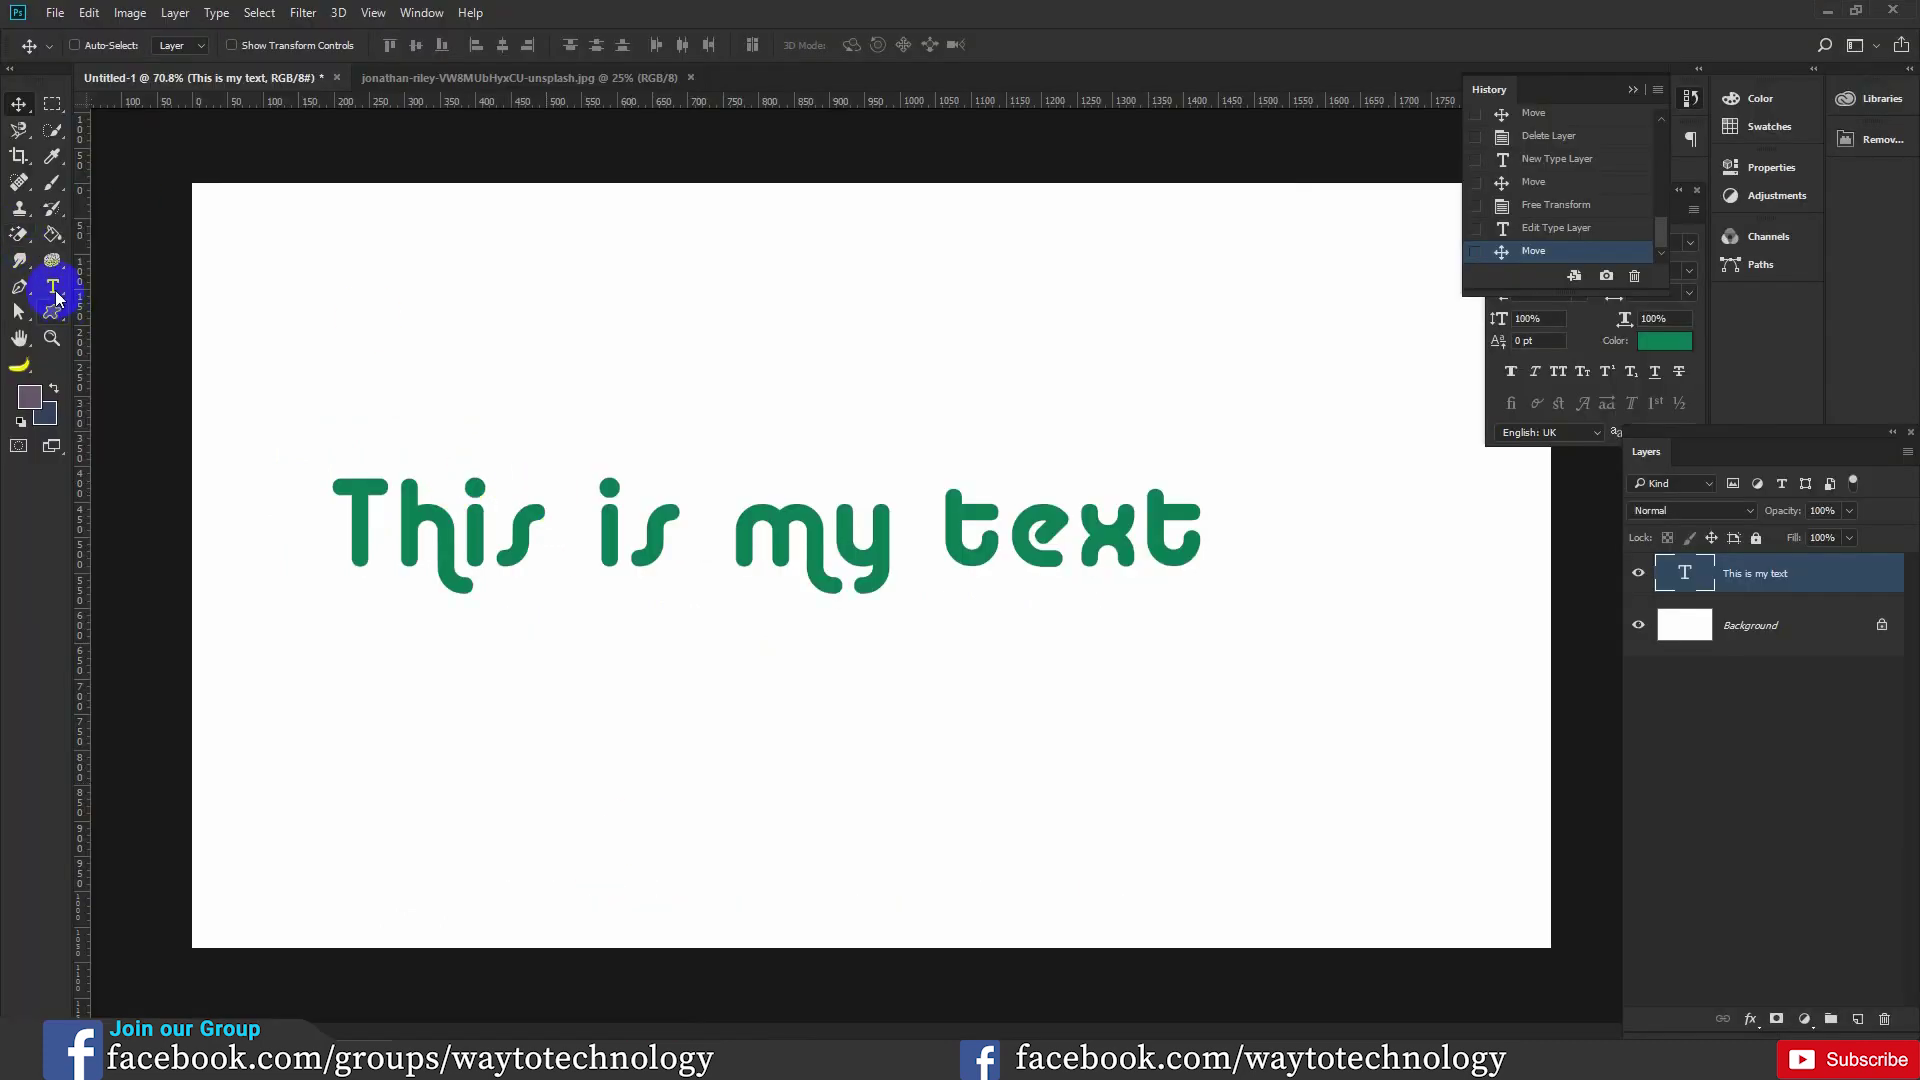
Create a new Open Sans SemiBold text layer and paste the Lorem Ipsum sentence.
left_click(57, 298)
left_click(390, 360)
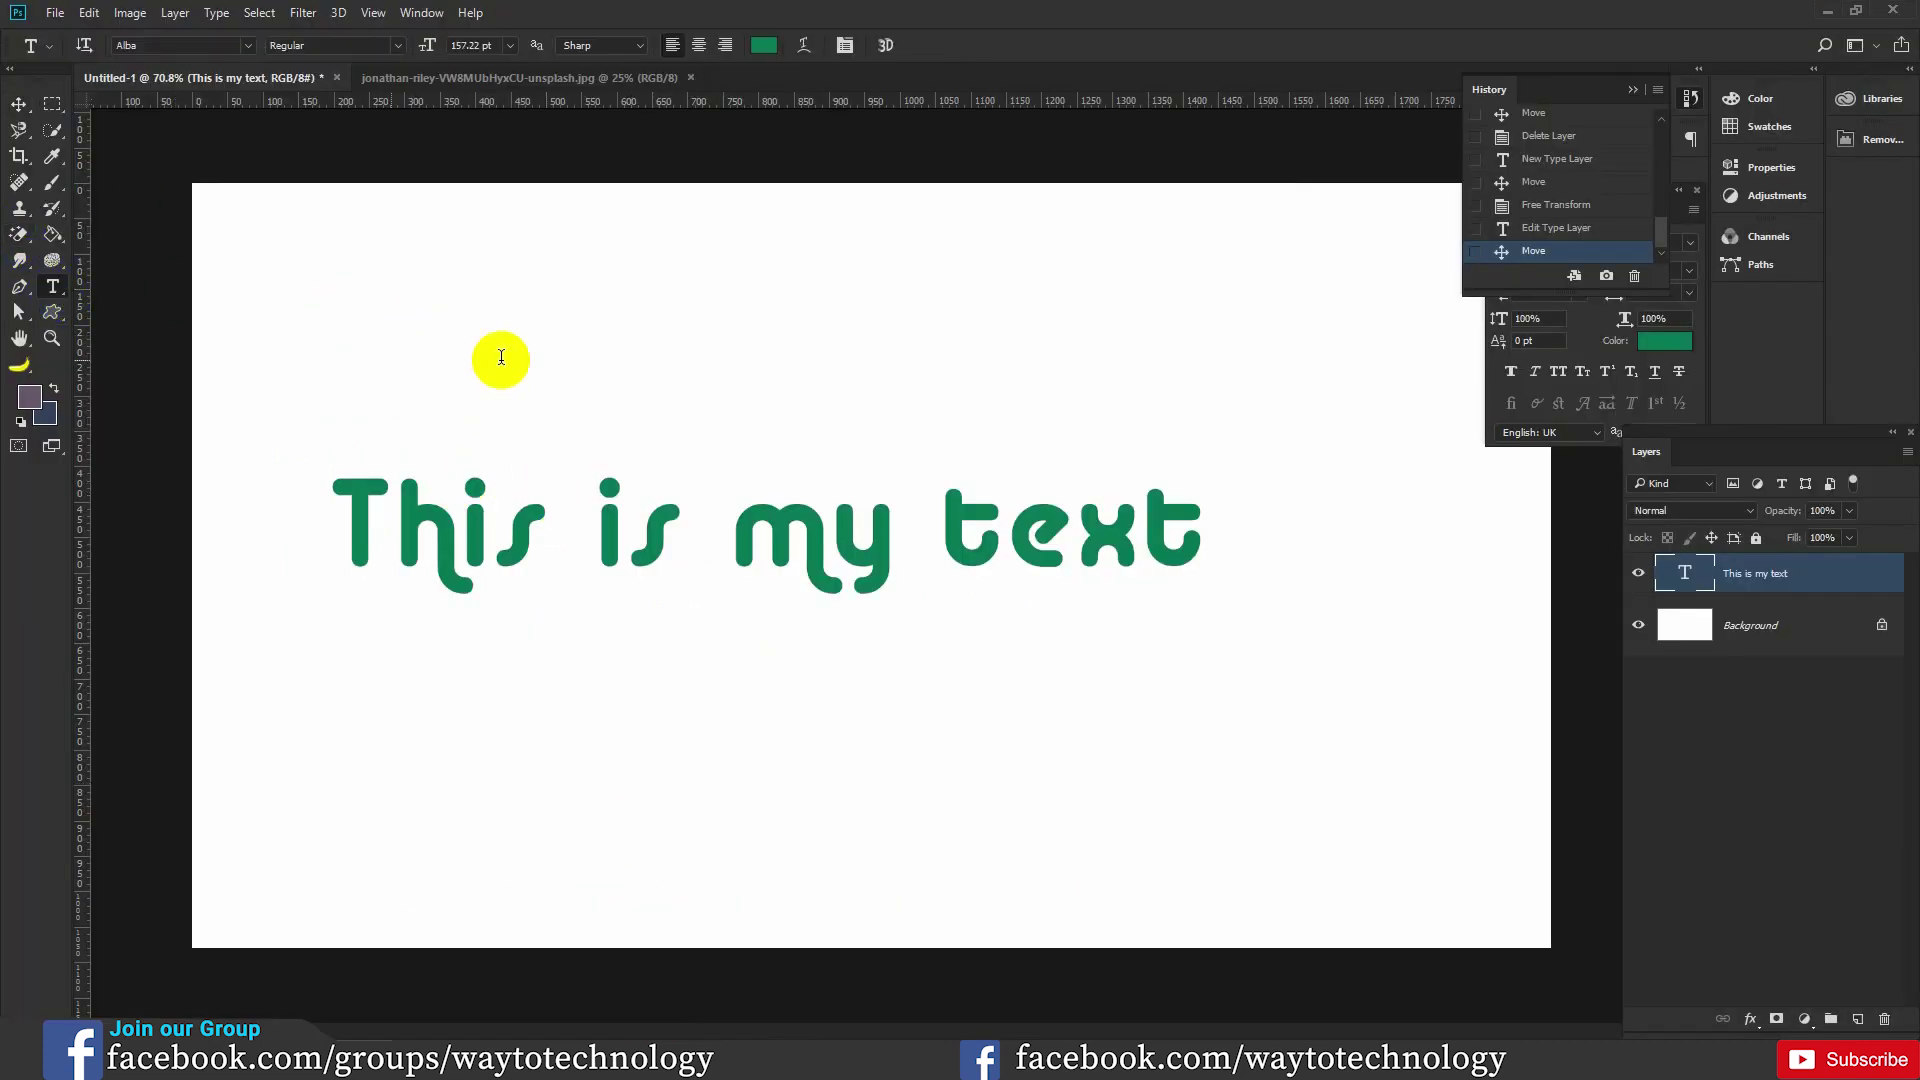
left_click_drag(403, 50, 385, 50)
left_click(209, 47)
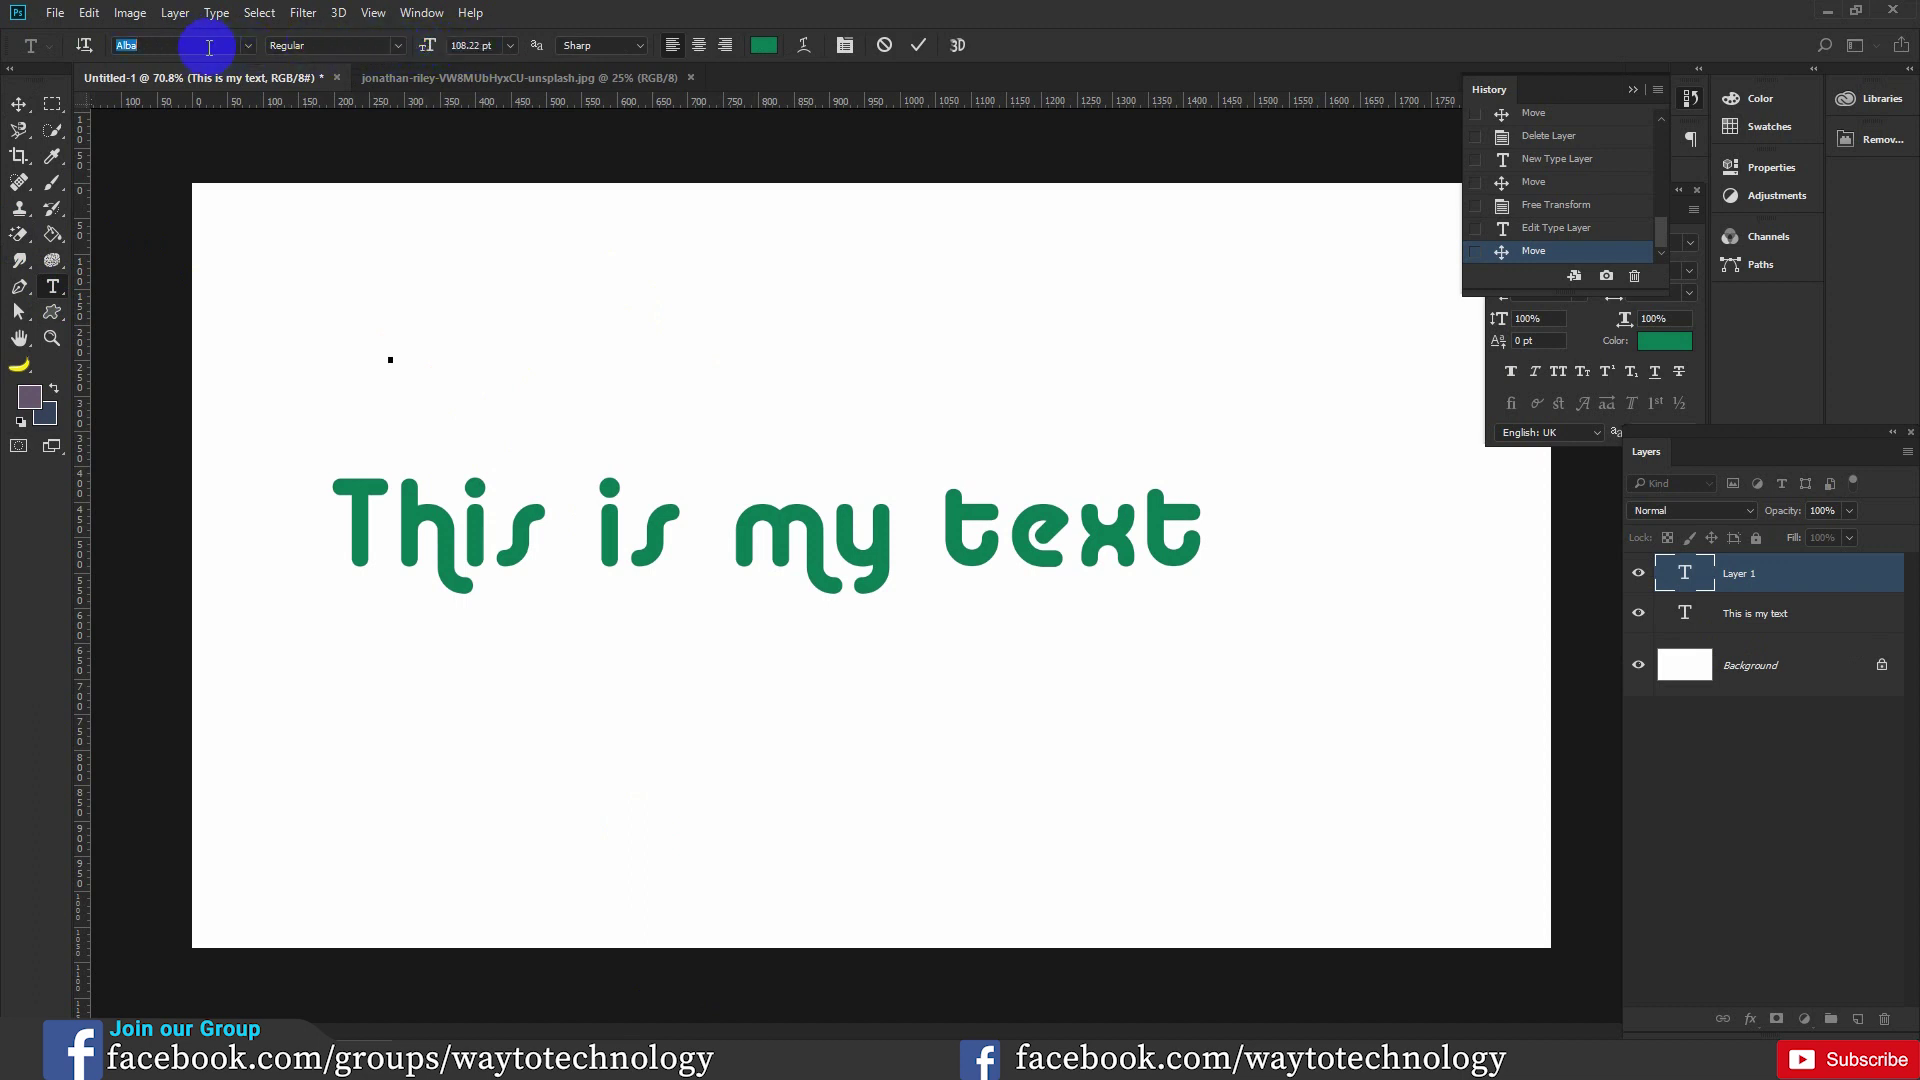
type("open")
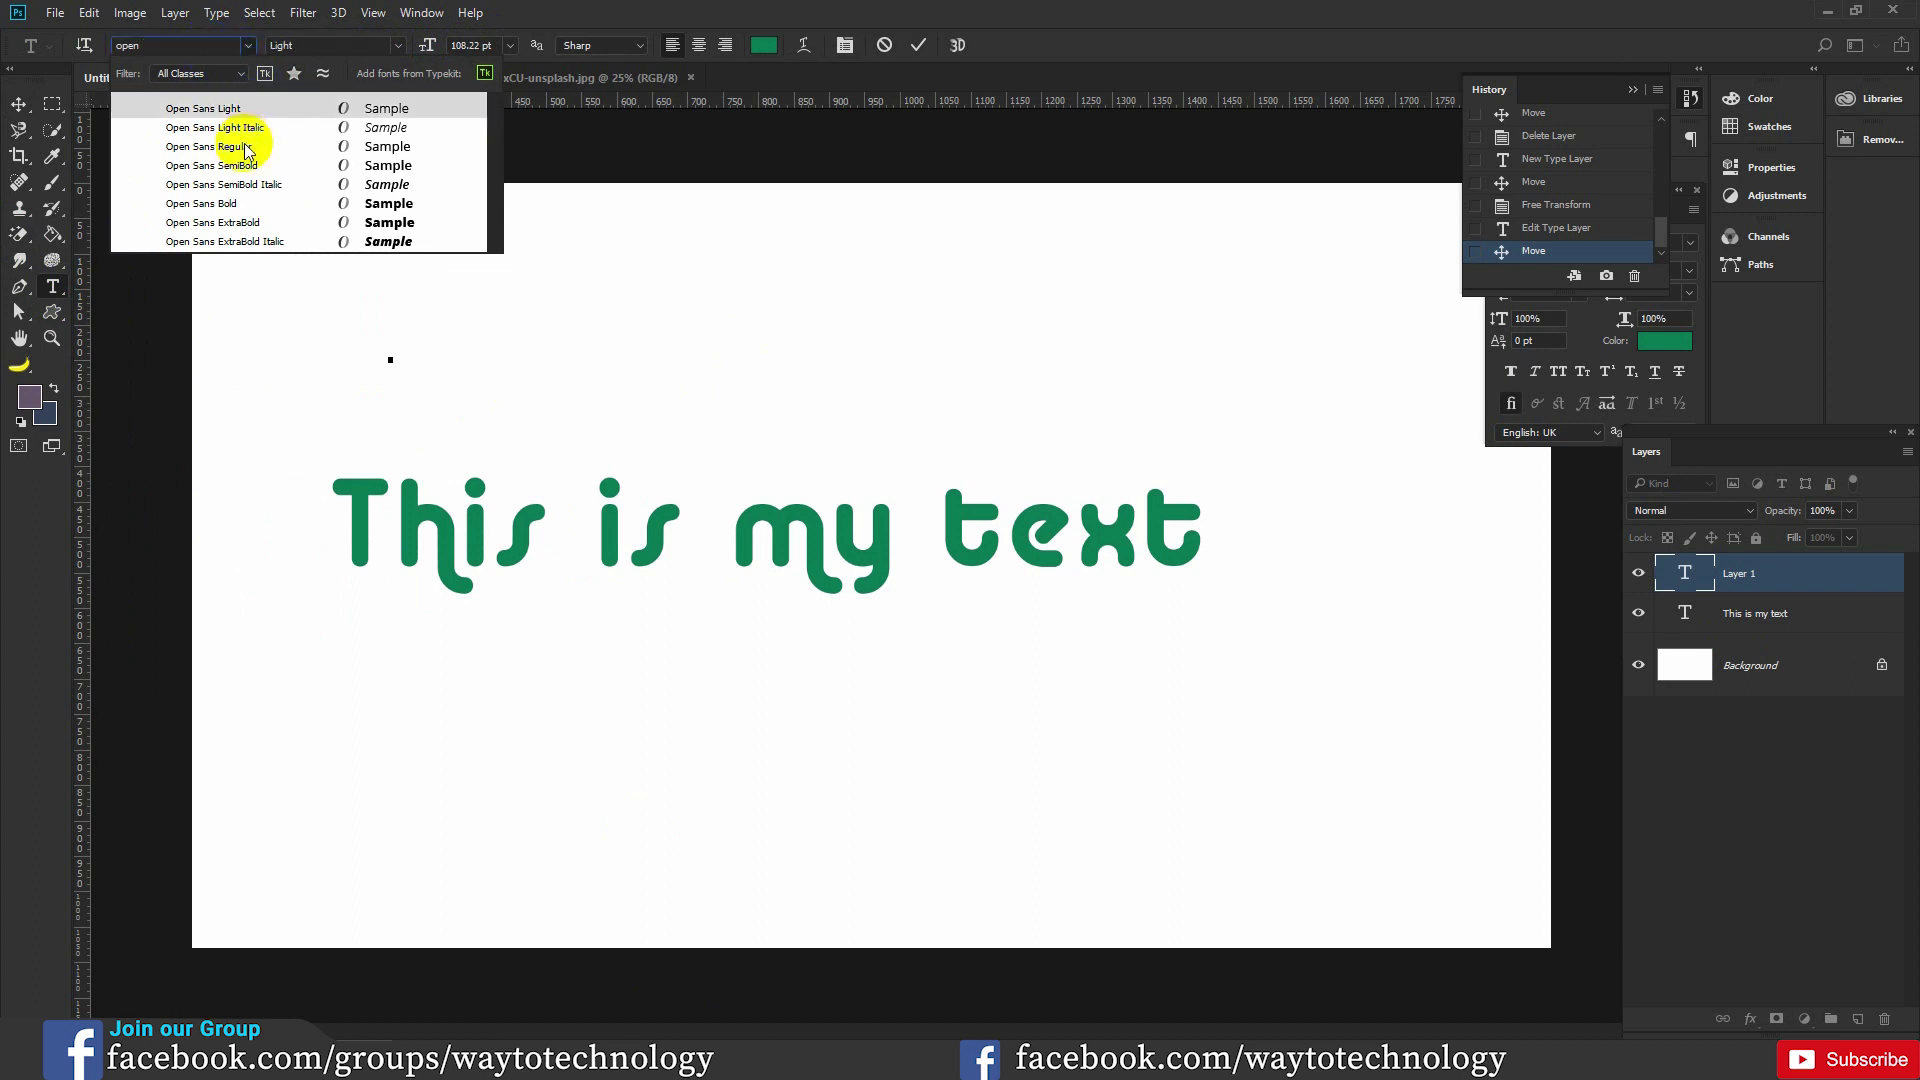
left_click(236, 165)
key("ctrl")
key("ctrl+v")
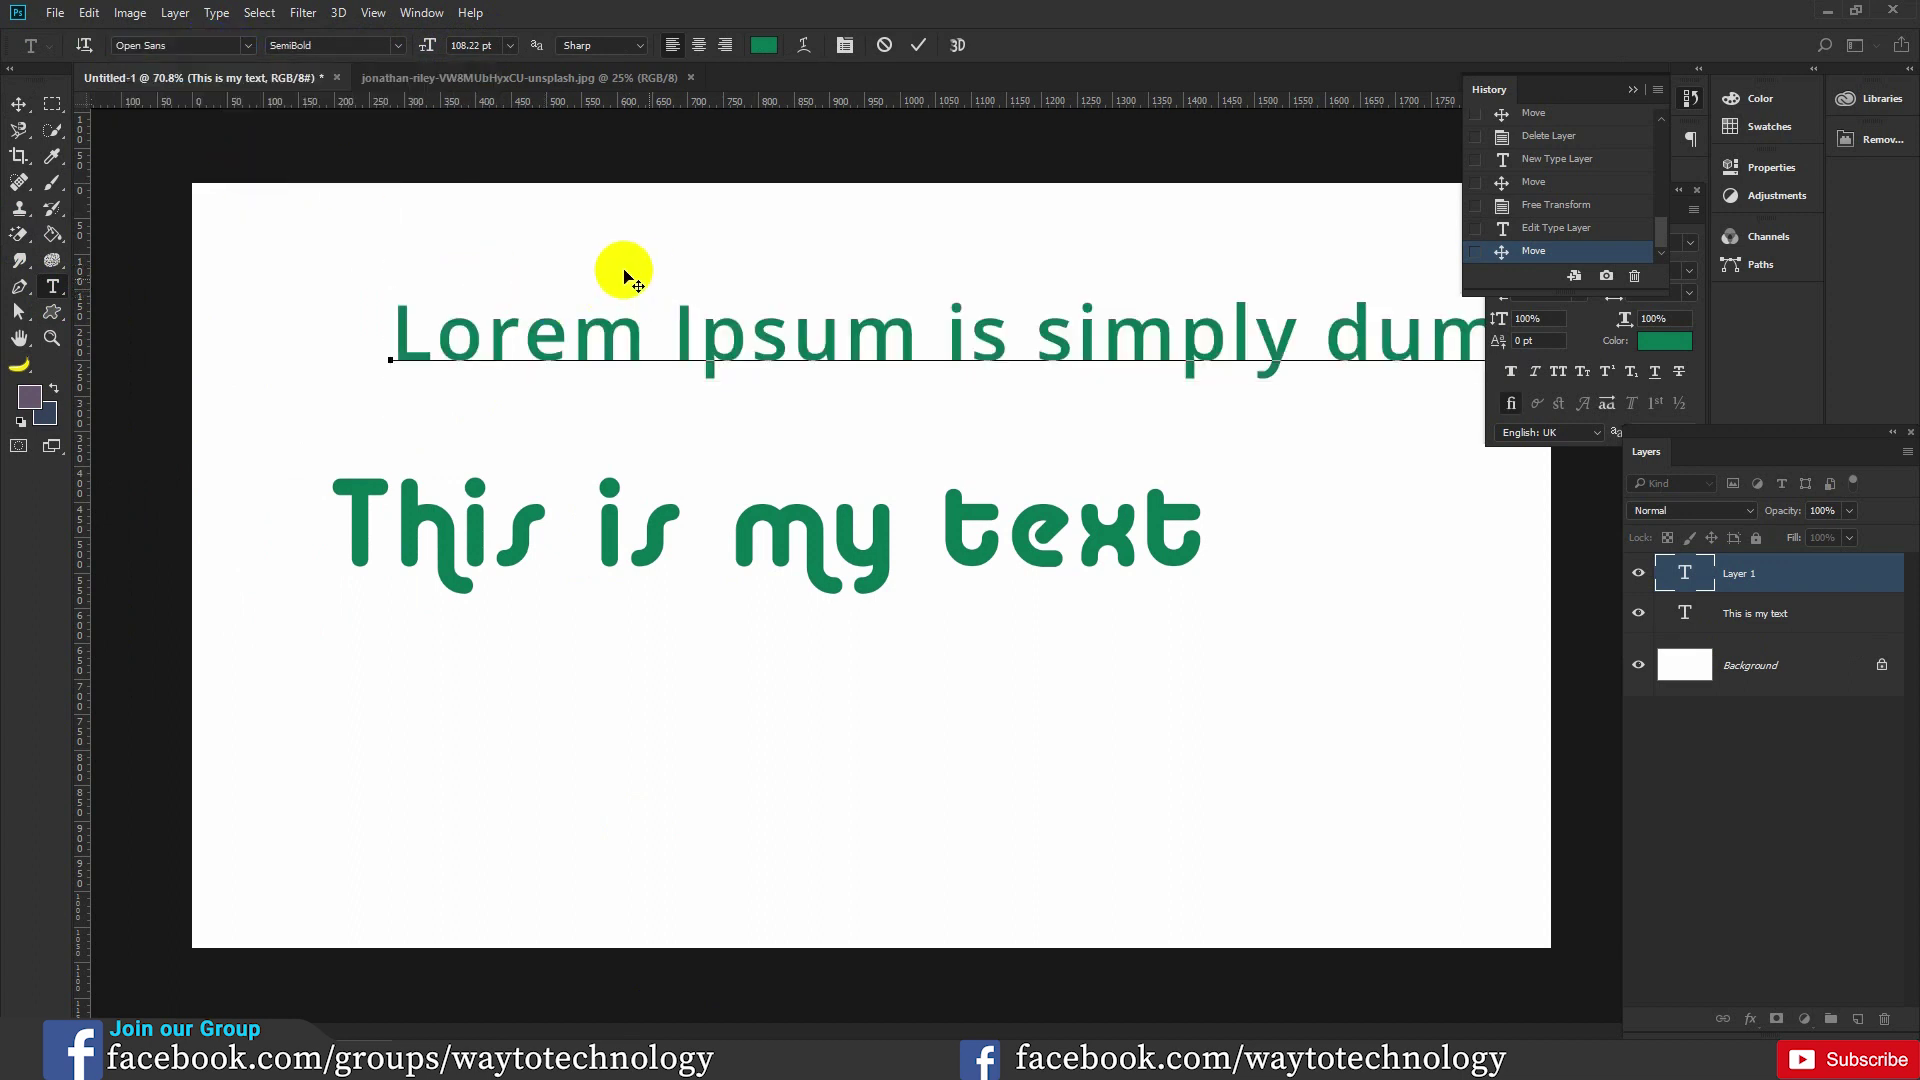
Shrink the Lorem Ipsum line to about a third and place it above the heading.
left_click(20, 104)
left_click_drag(795, 330, 740, 368)
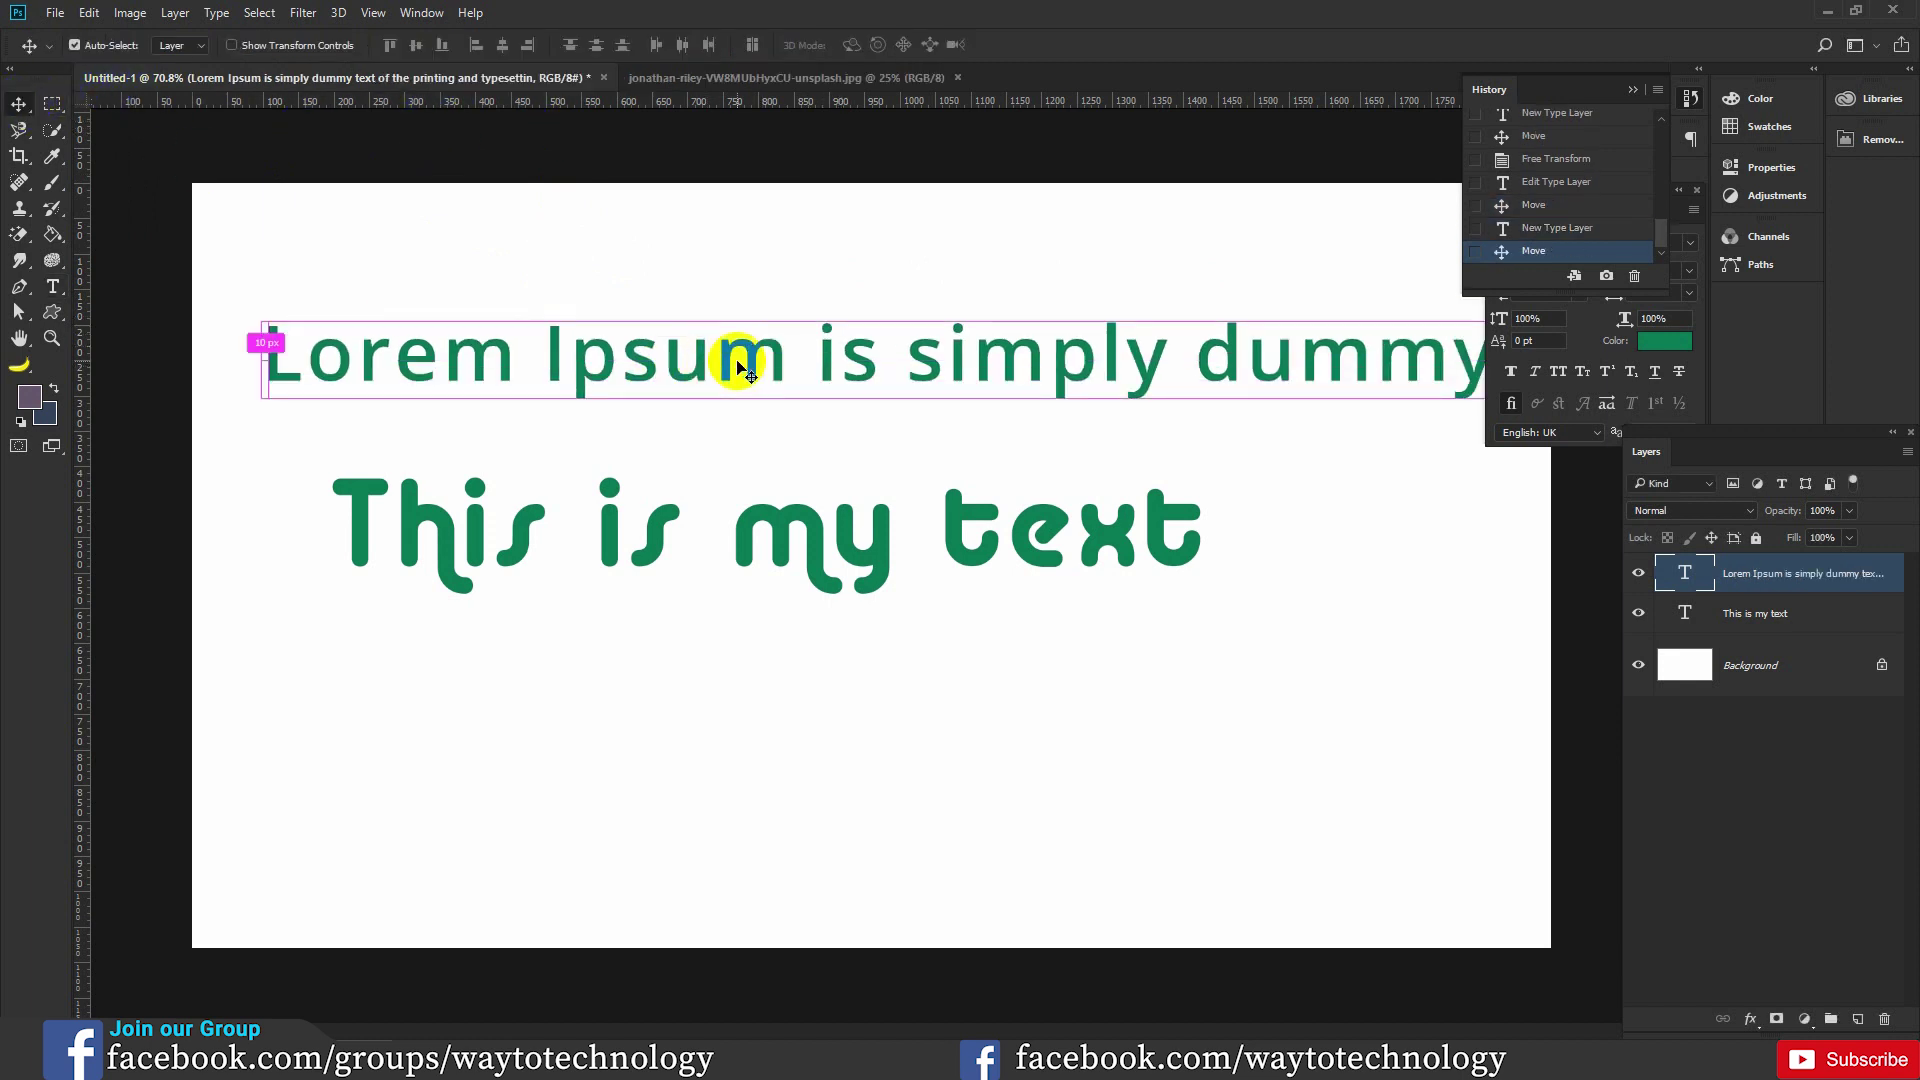
key("ctrl+t")
left_click_drag(264, 318, 651, 377)
left_click_drag(805, 358, 562, 350)
left_click_drag(356, 352, 640, 360)
left_click_drag(818, 370, 608, 358)
mouse_move(463, 338)
left_mouse_down()
mouse_move(686, 380)
mouse_move(590, 347)
left_mouse_up()
left_click(879, 44)
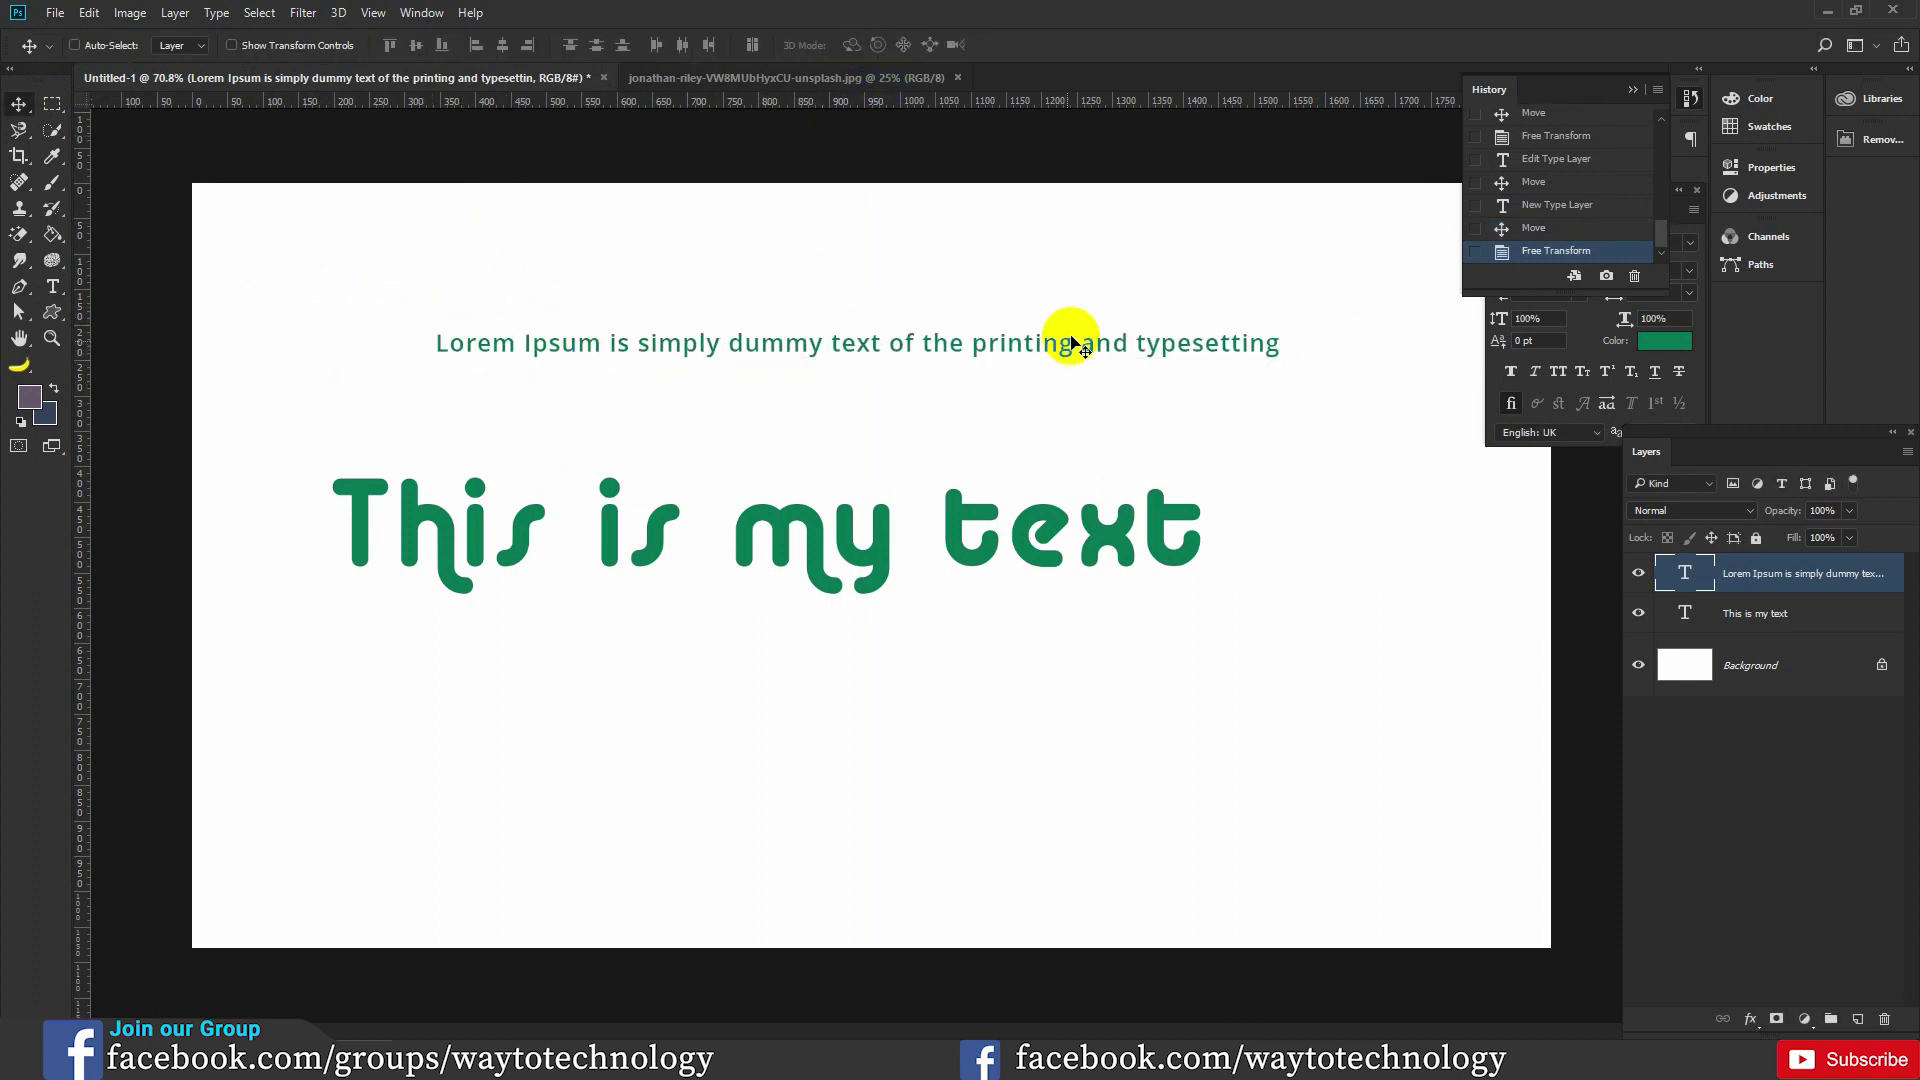
Delete ' and typesetting' so the Lorem Ipsum line ends at 'printing', and commit.
double_click(1670, 578)
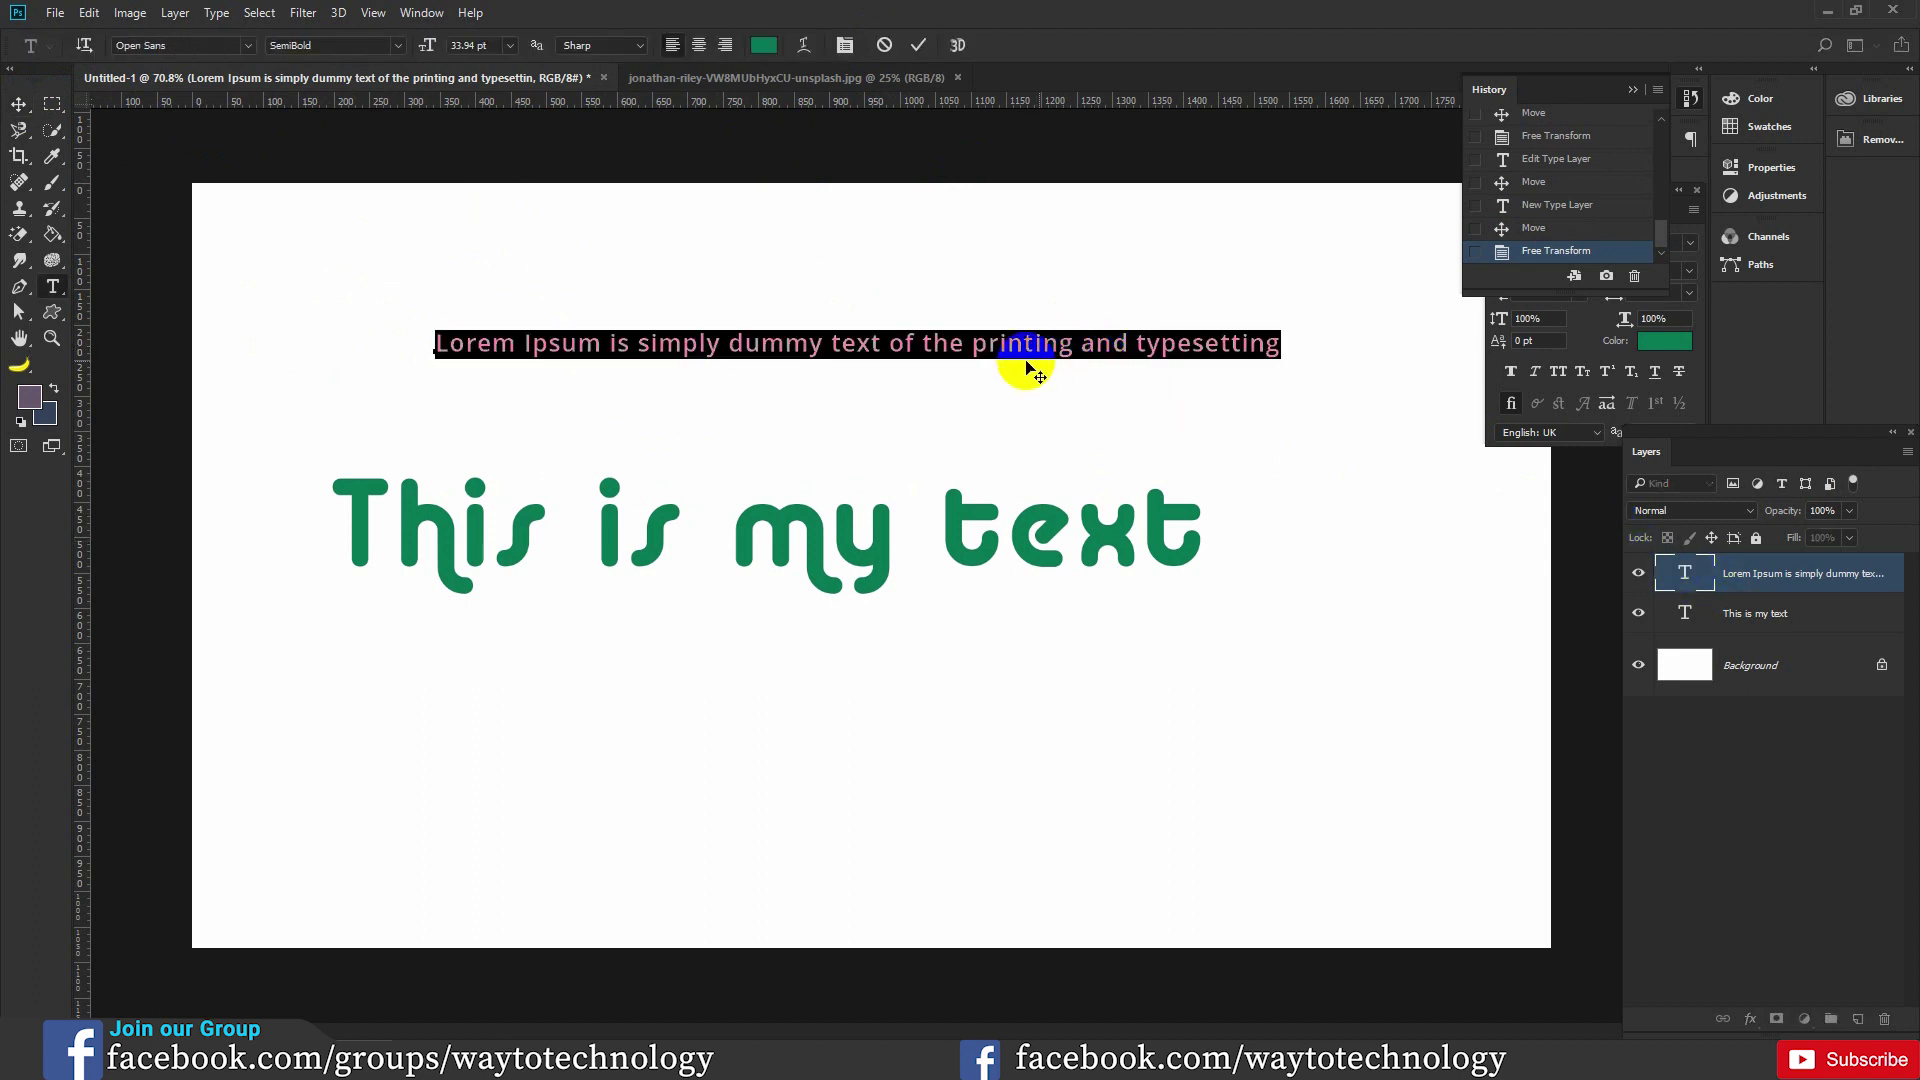
left_click(990, 345)
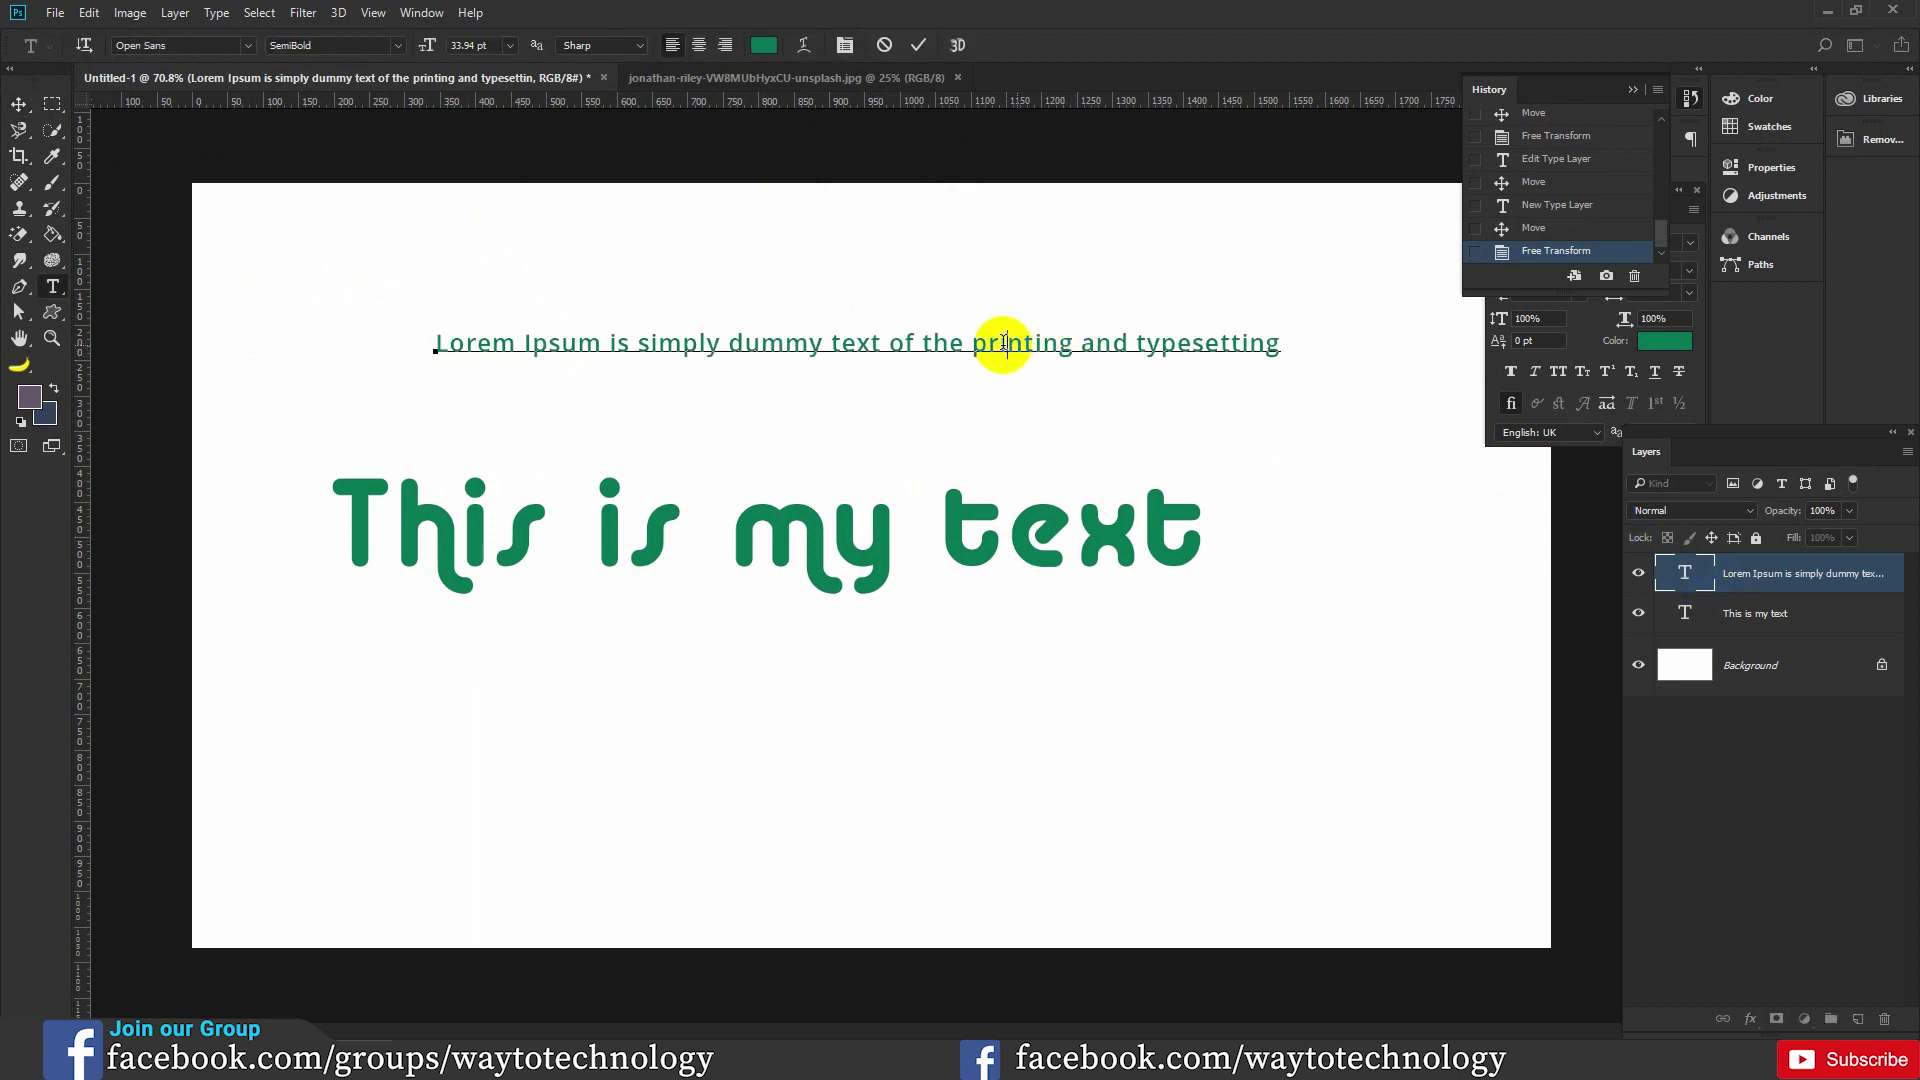
left_click_drag(1078, 343, 1392, 362)
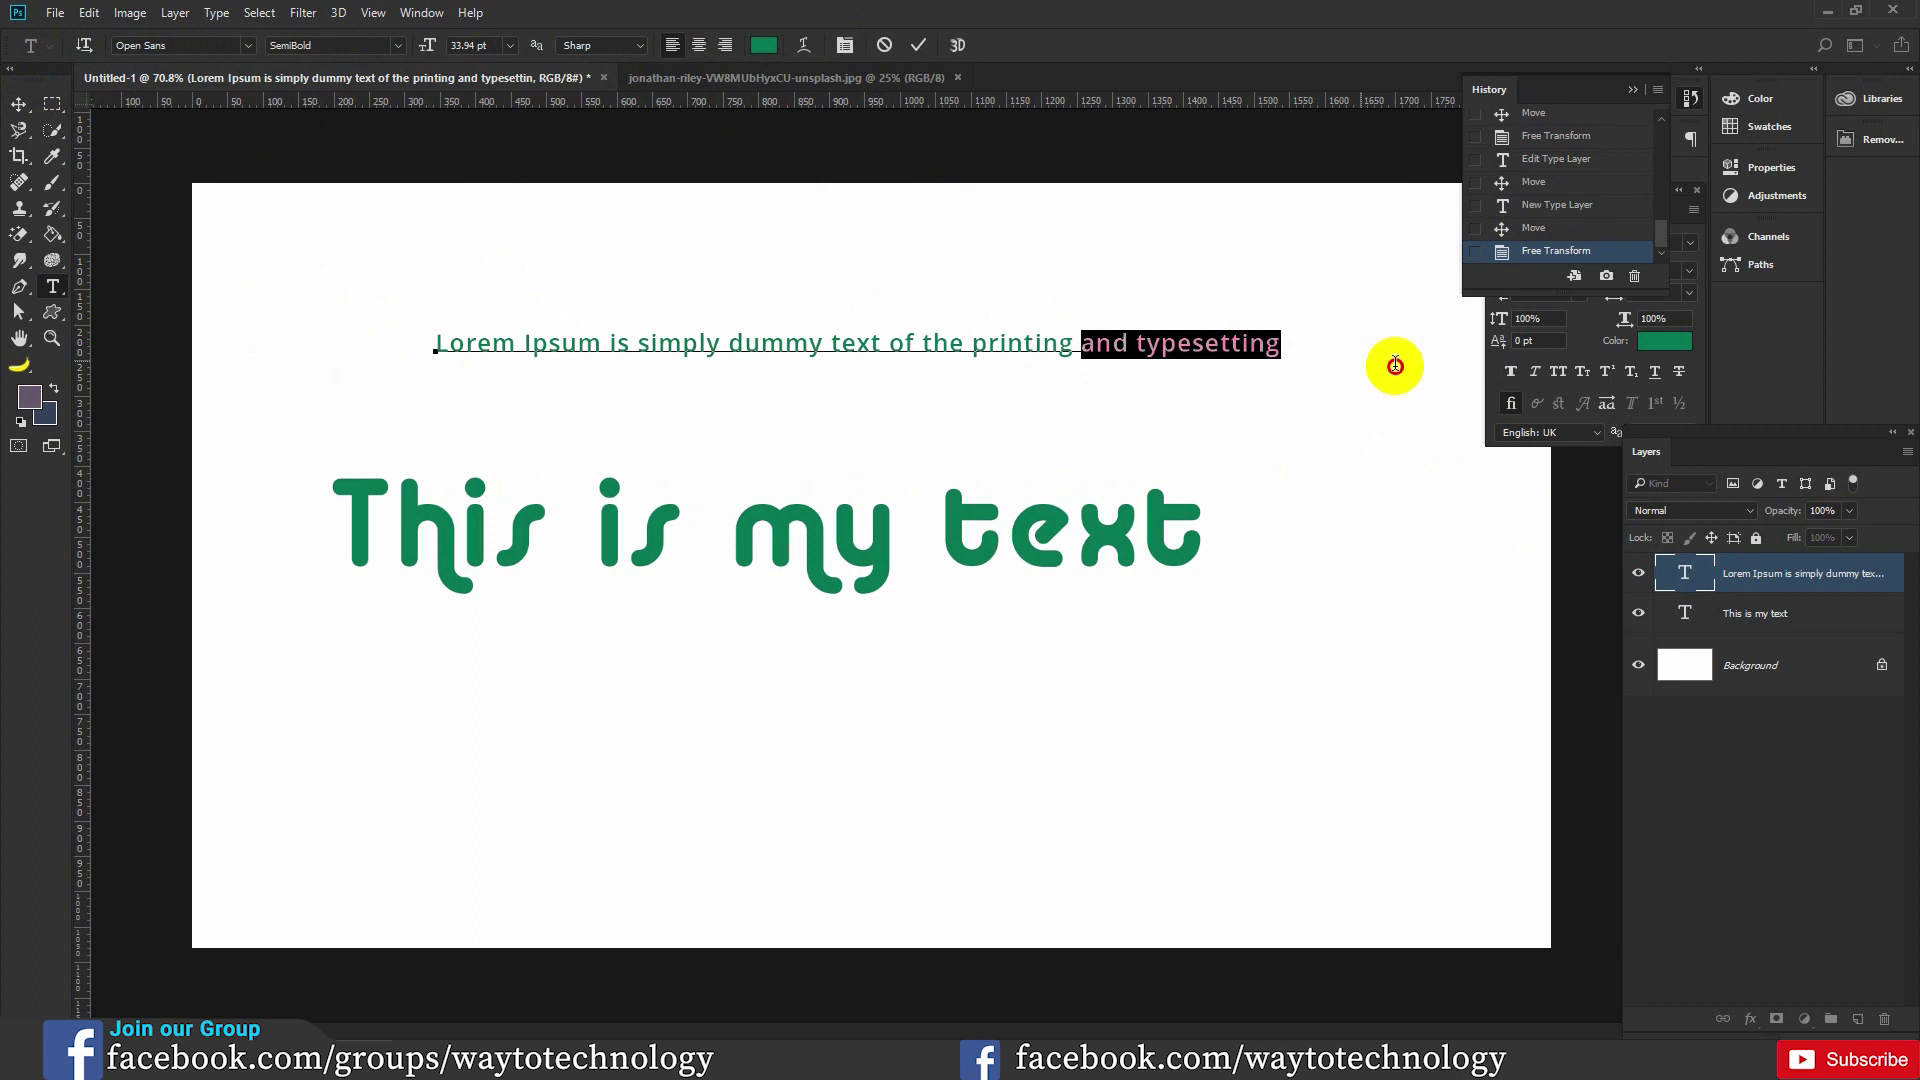
key("BackSpace")
left_click(918, 45)
With Auto-Select on, move the heading about 200 px down and shift the line lower.
left_click(18, 104)
left_click_drag(796, 545, 798, 539)
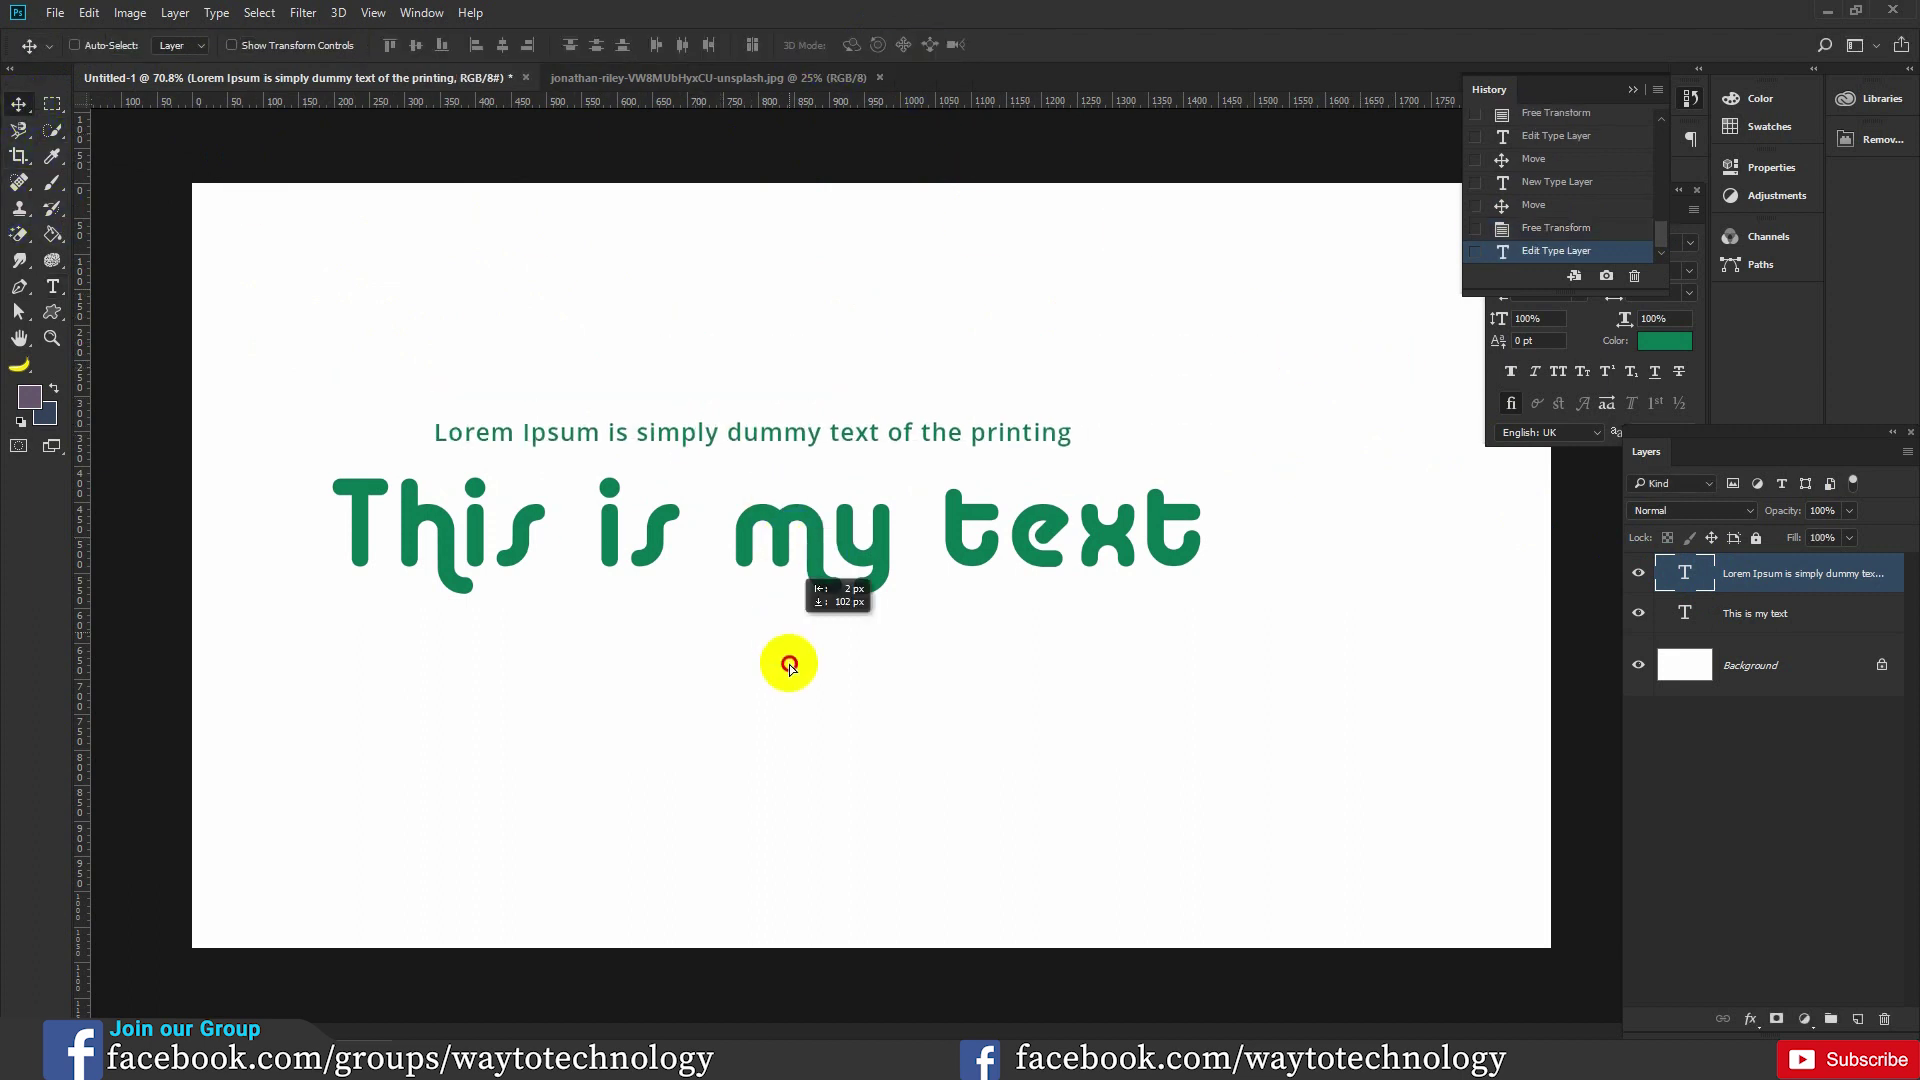
left_click(103, 52)
left_click_drag(835, 548, 830, 752)
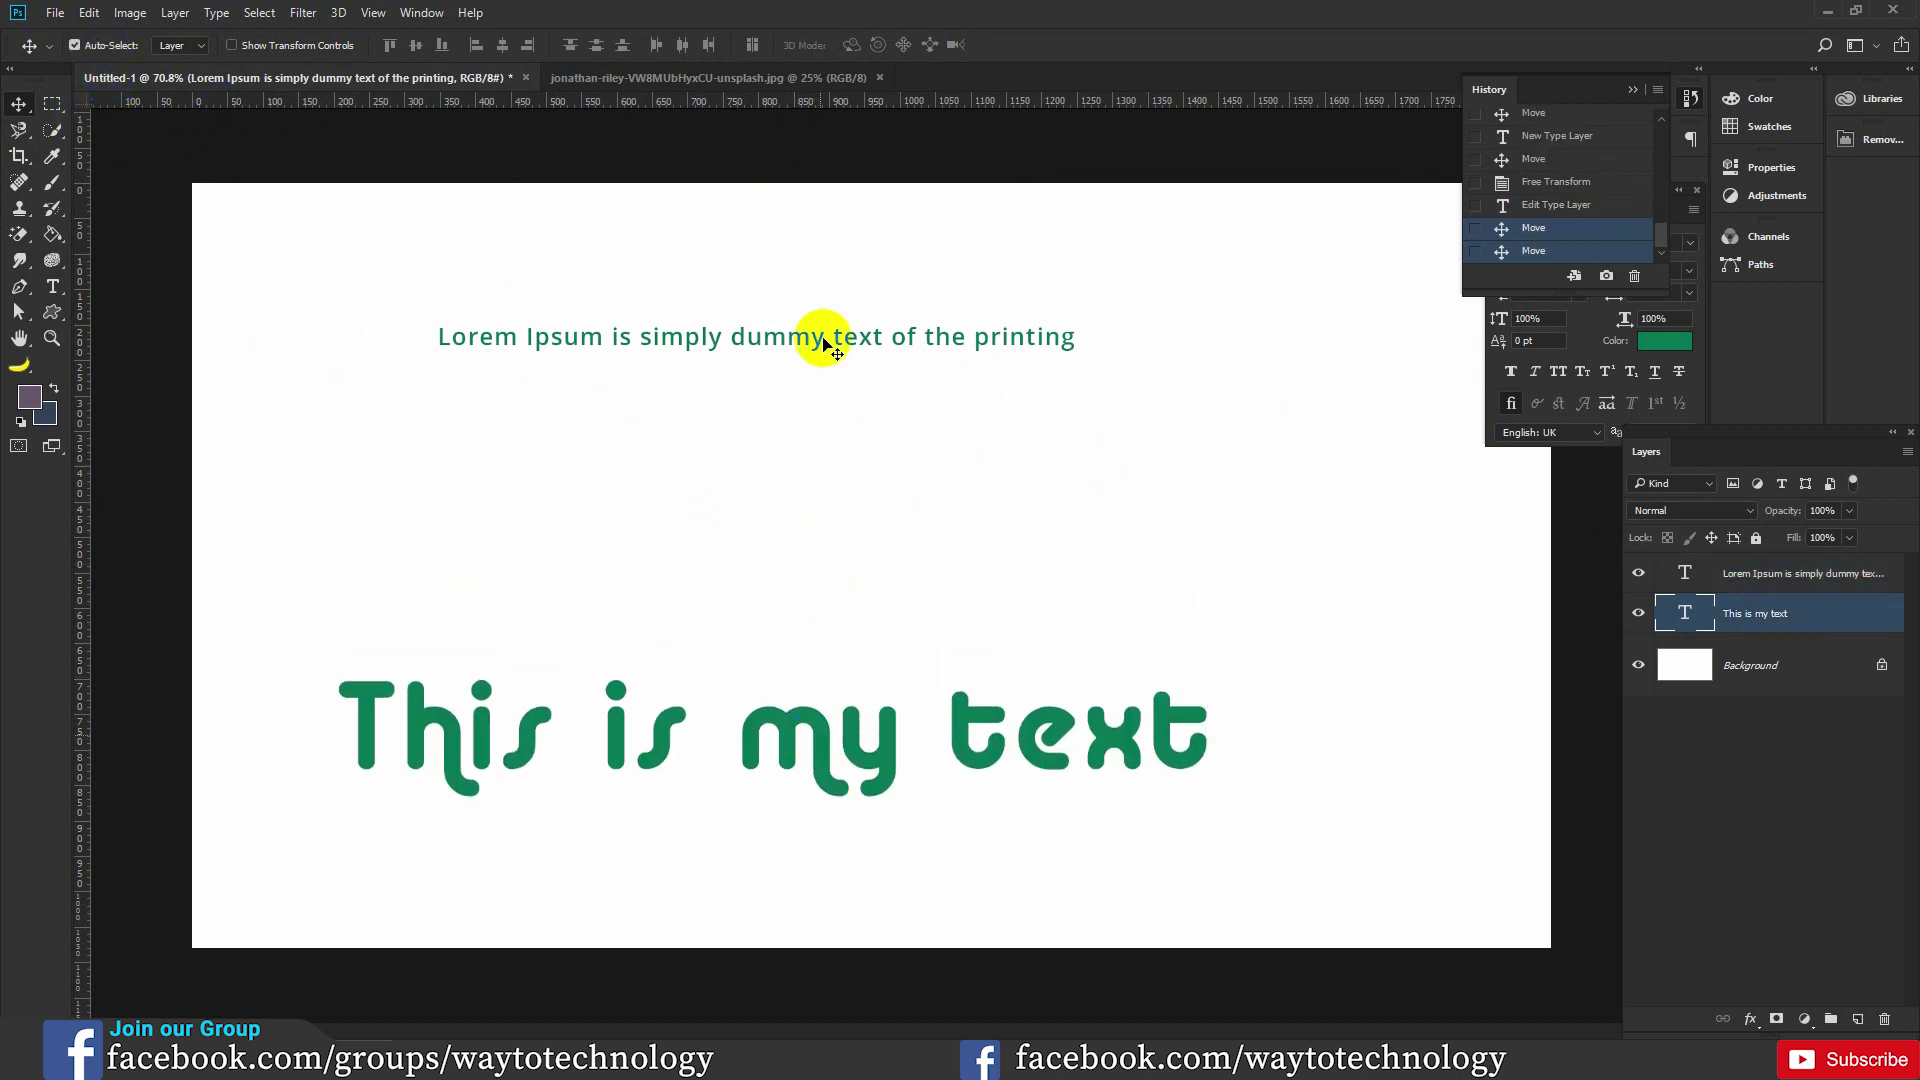
left_click_drag(818, 352, 842, 442)
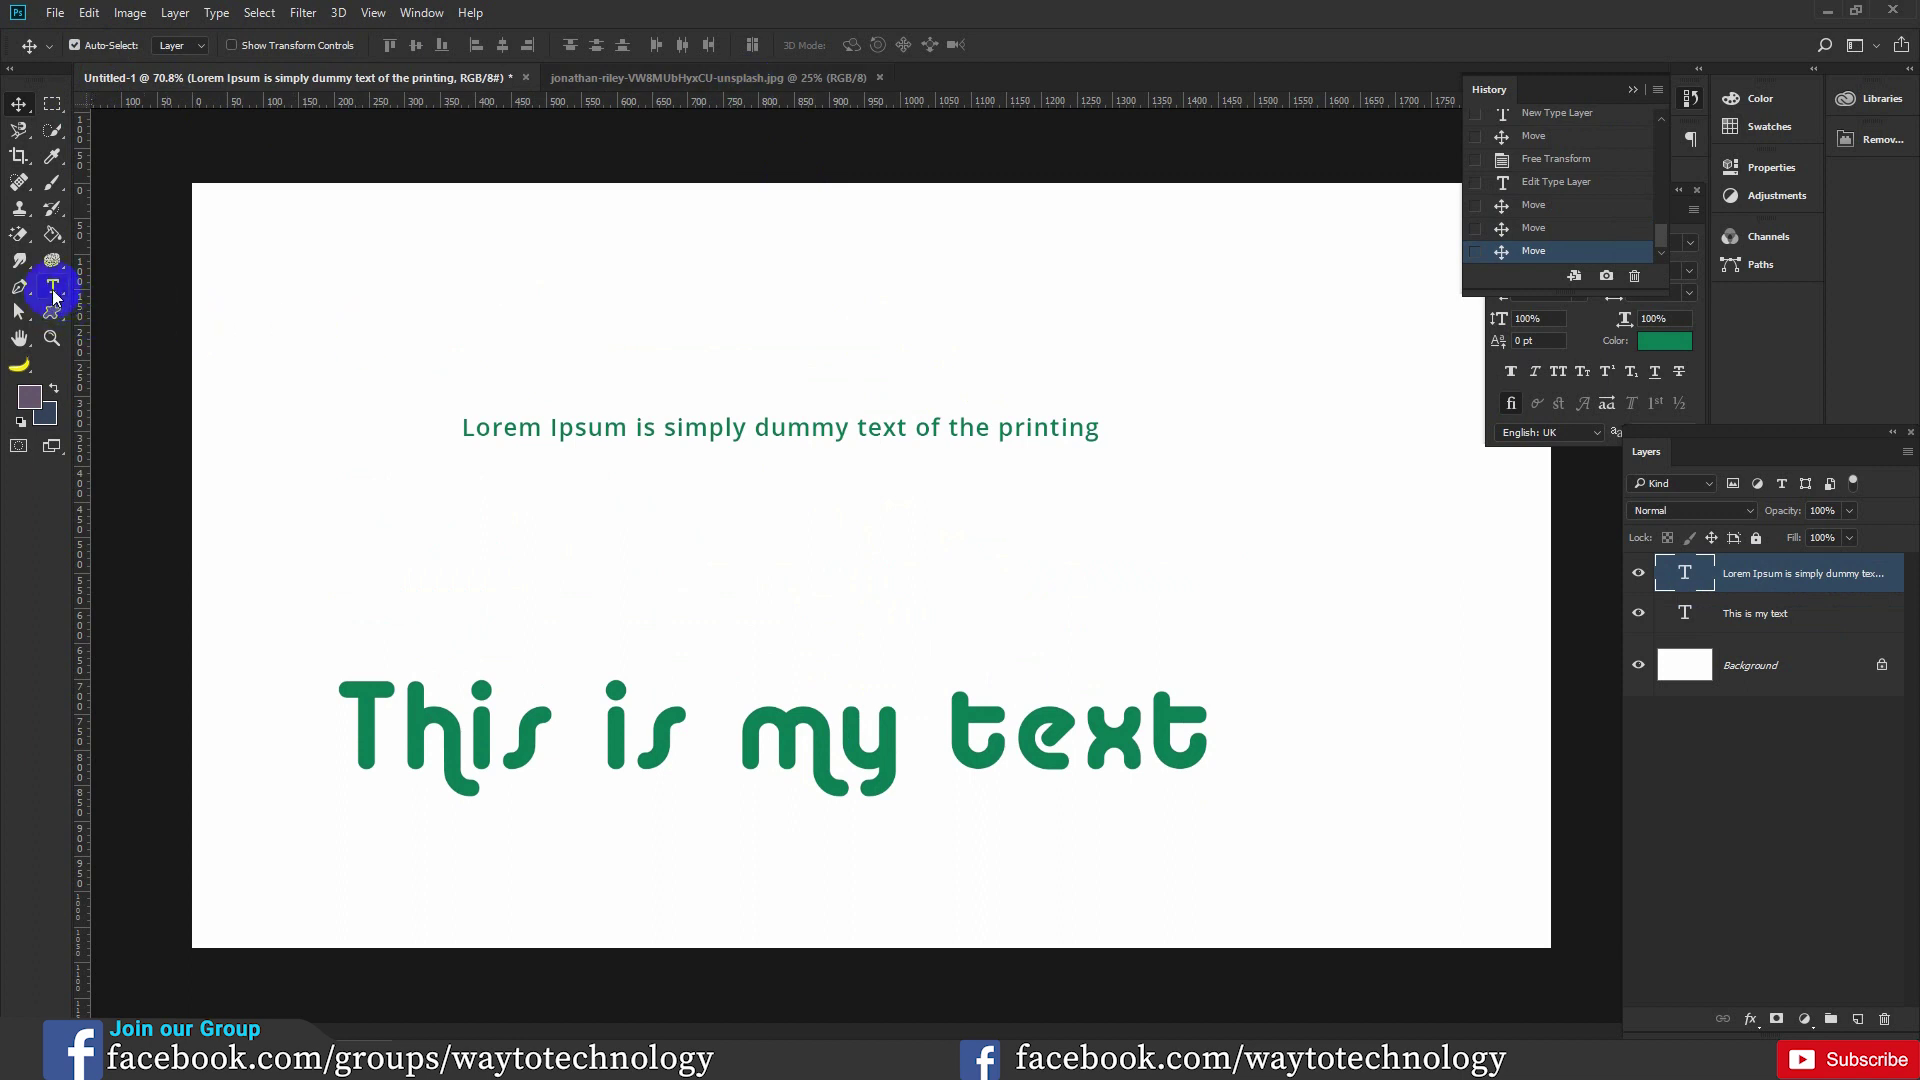
left_click(53, 290)
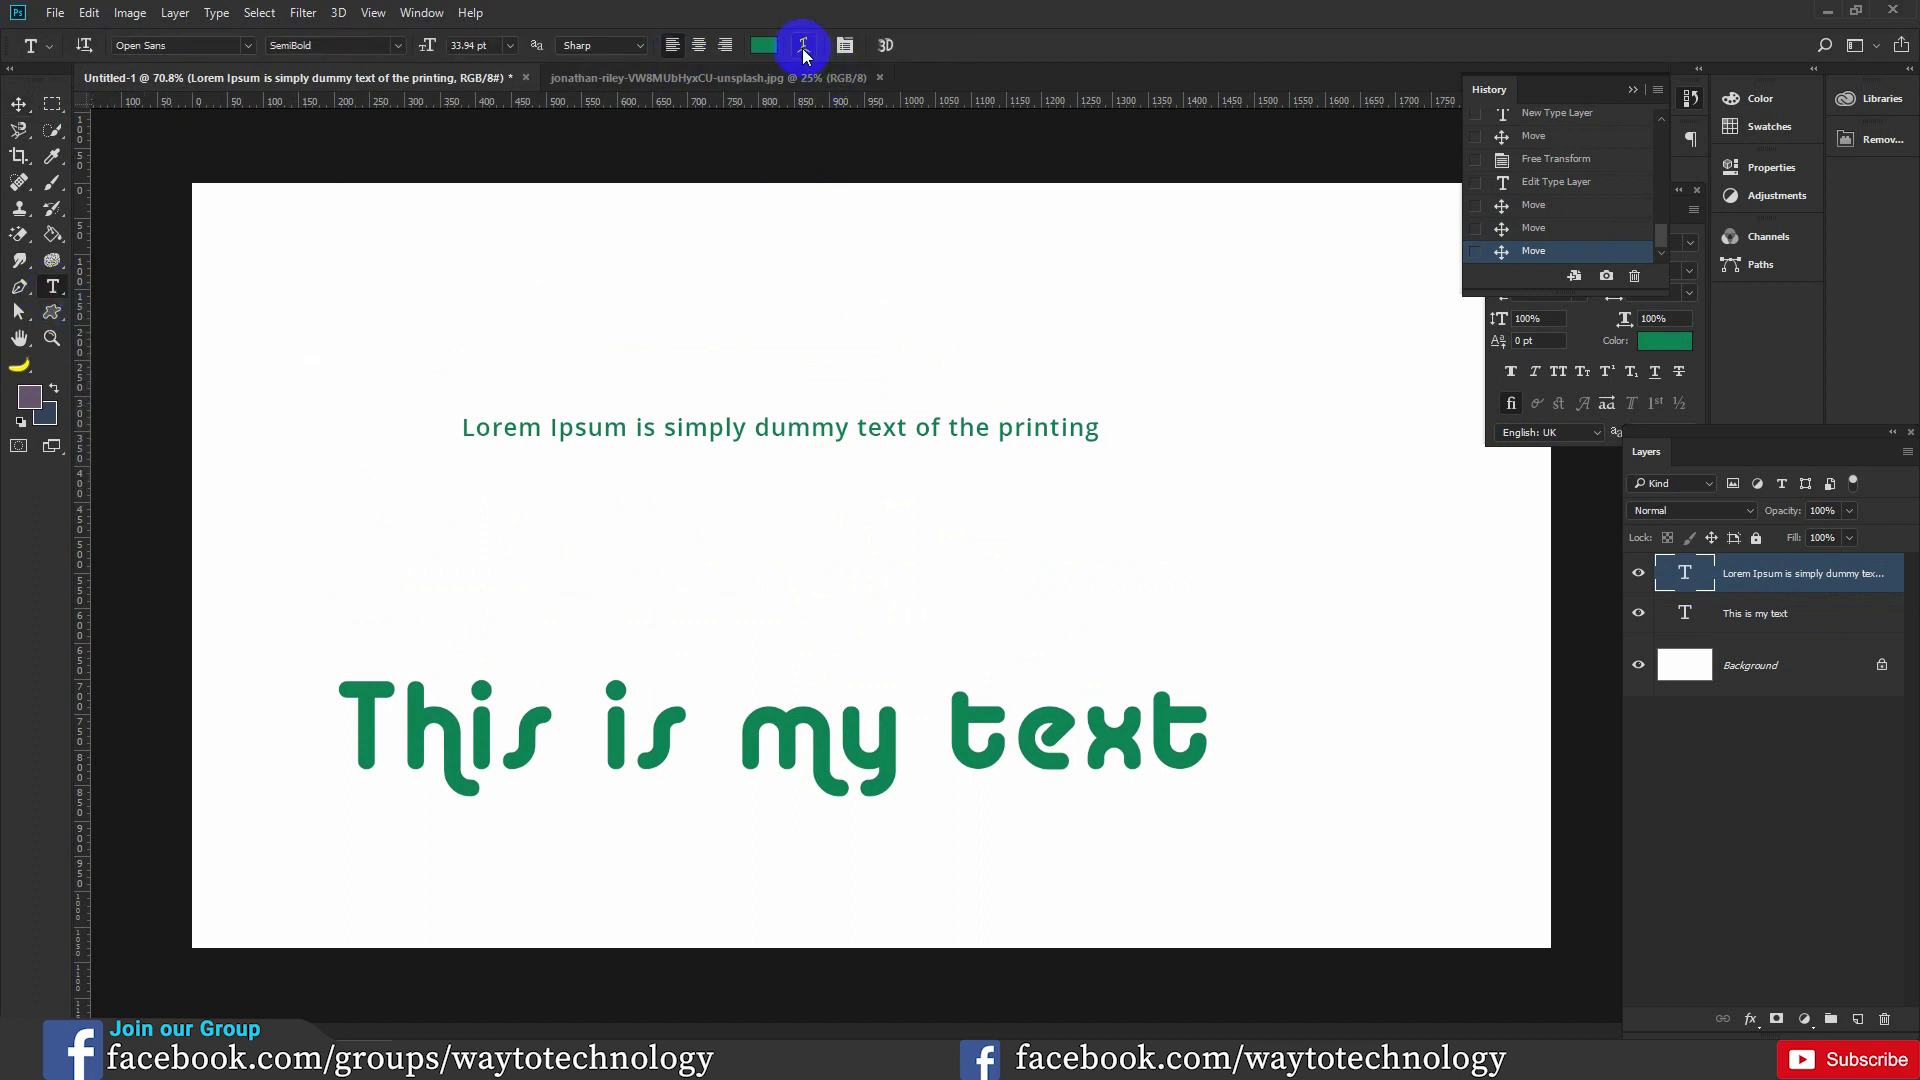
left_click(803, 47)
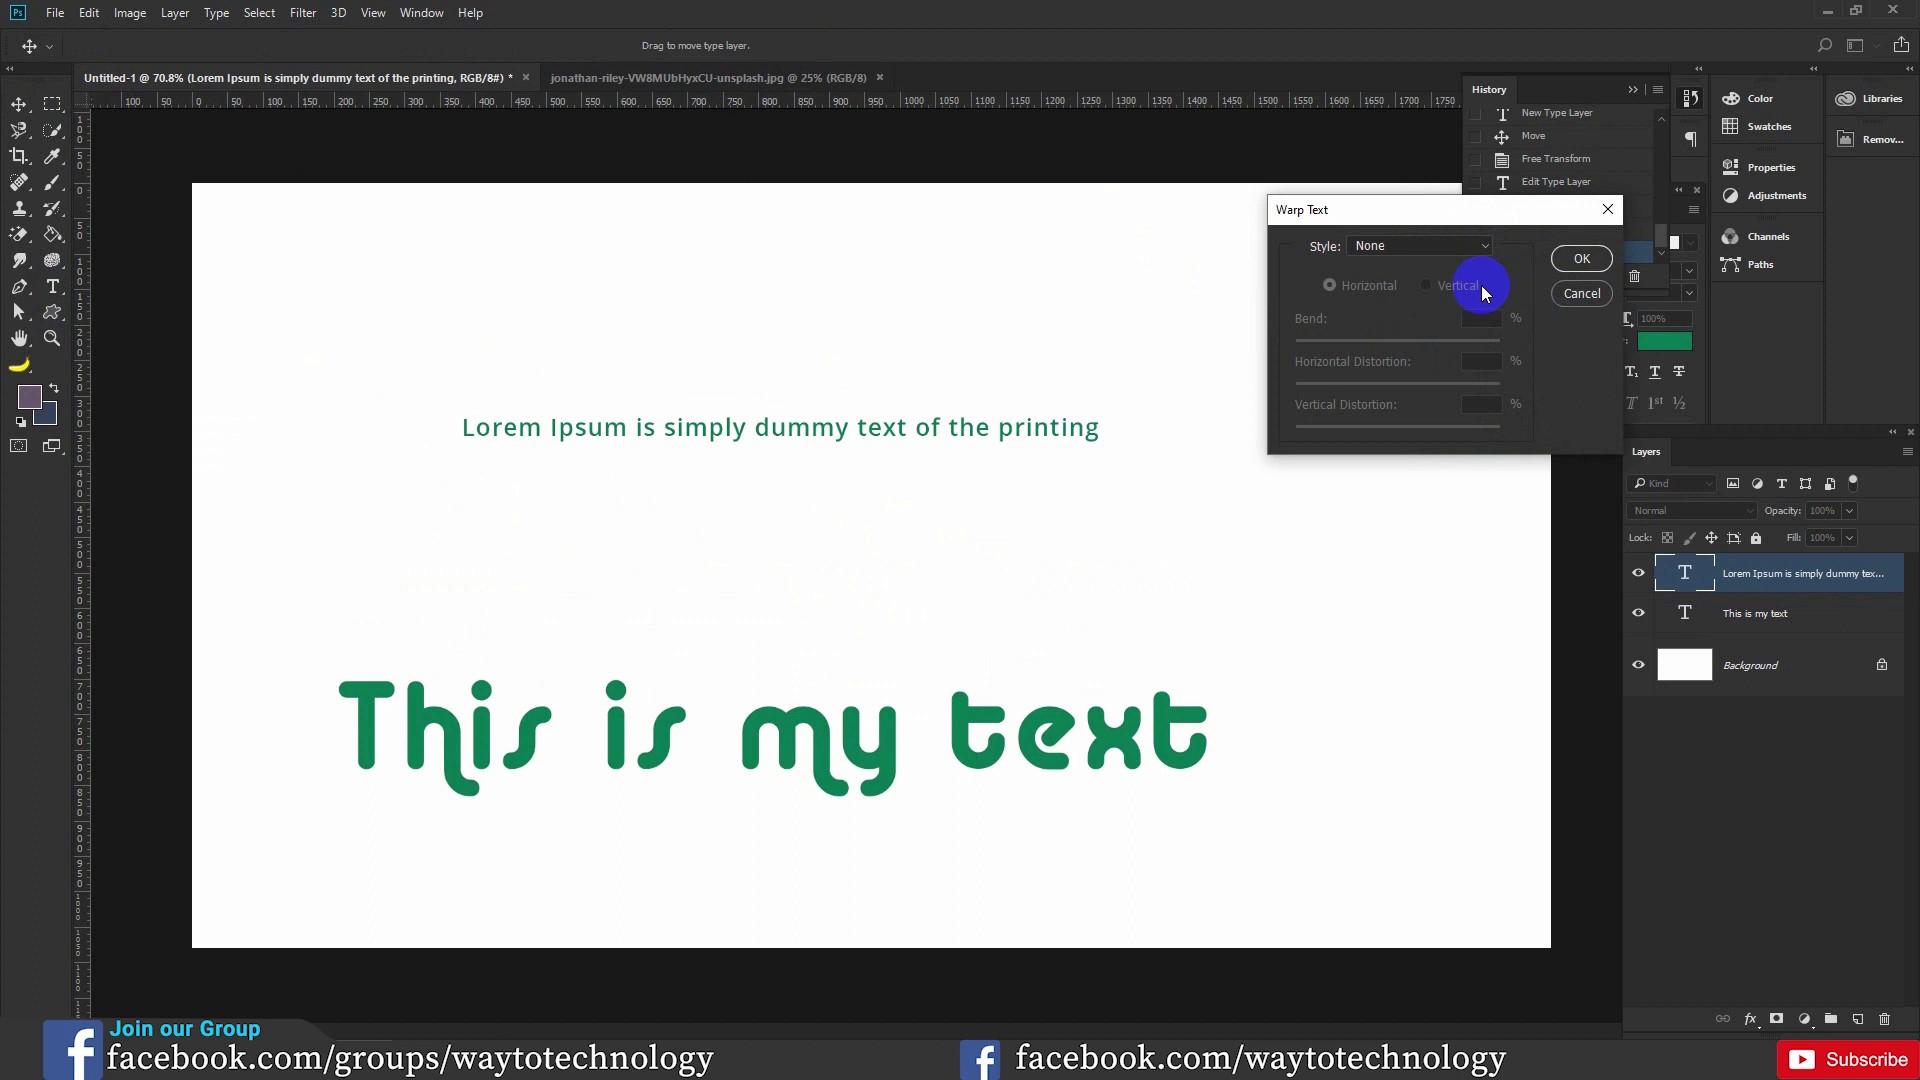
left_click(1452, 250)
left_click(1405, 304)
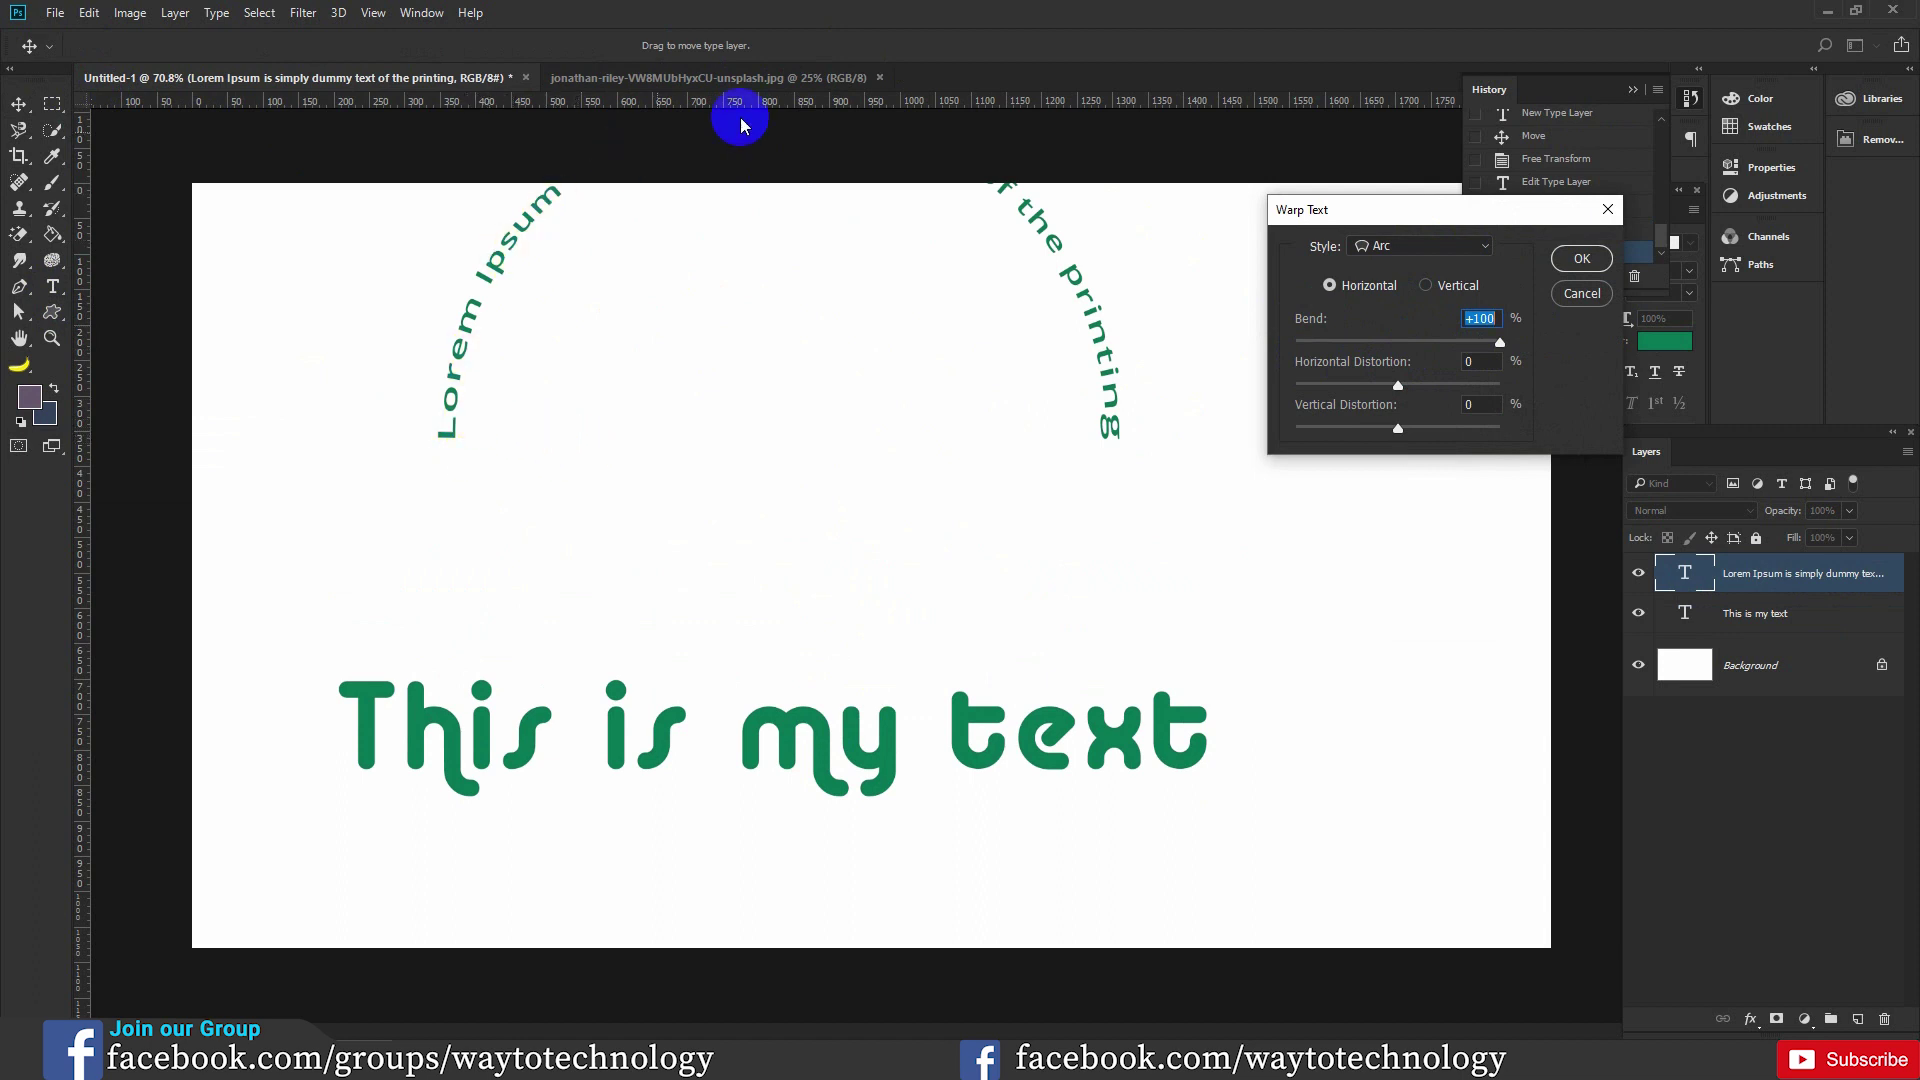
left_click_drag(1046, 246, 1070, 385)
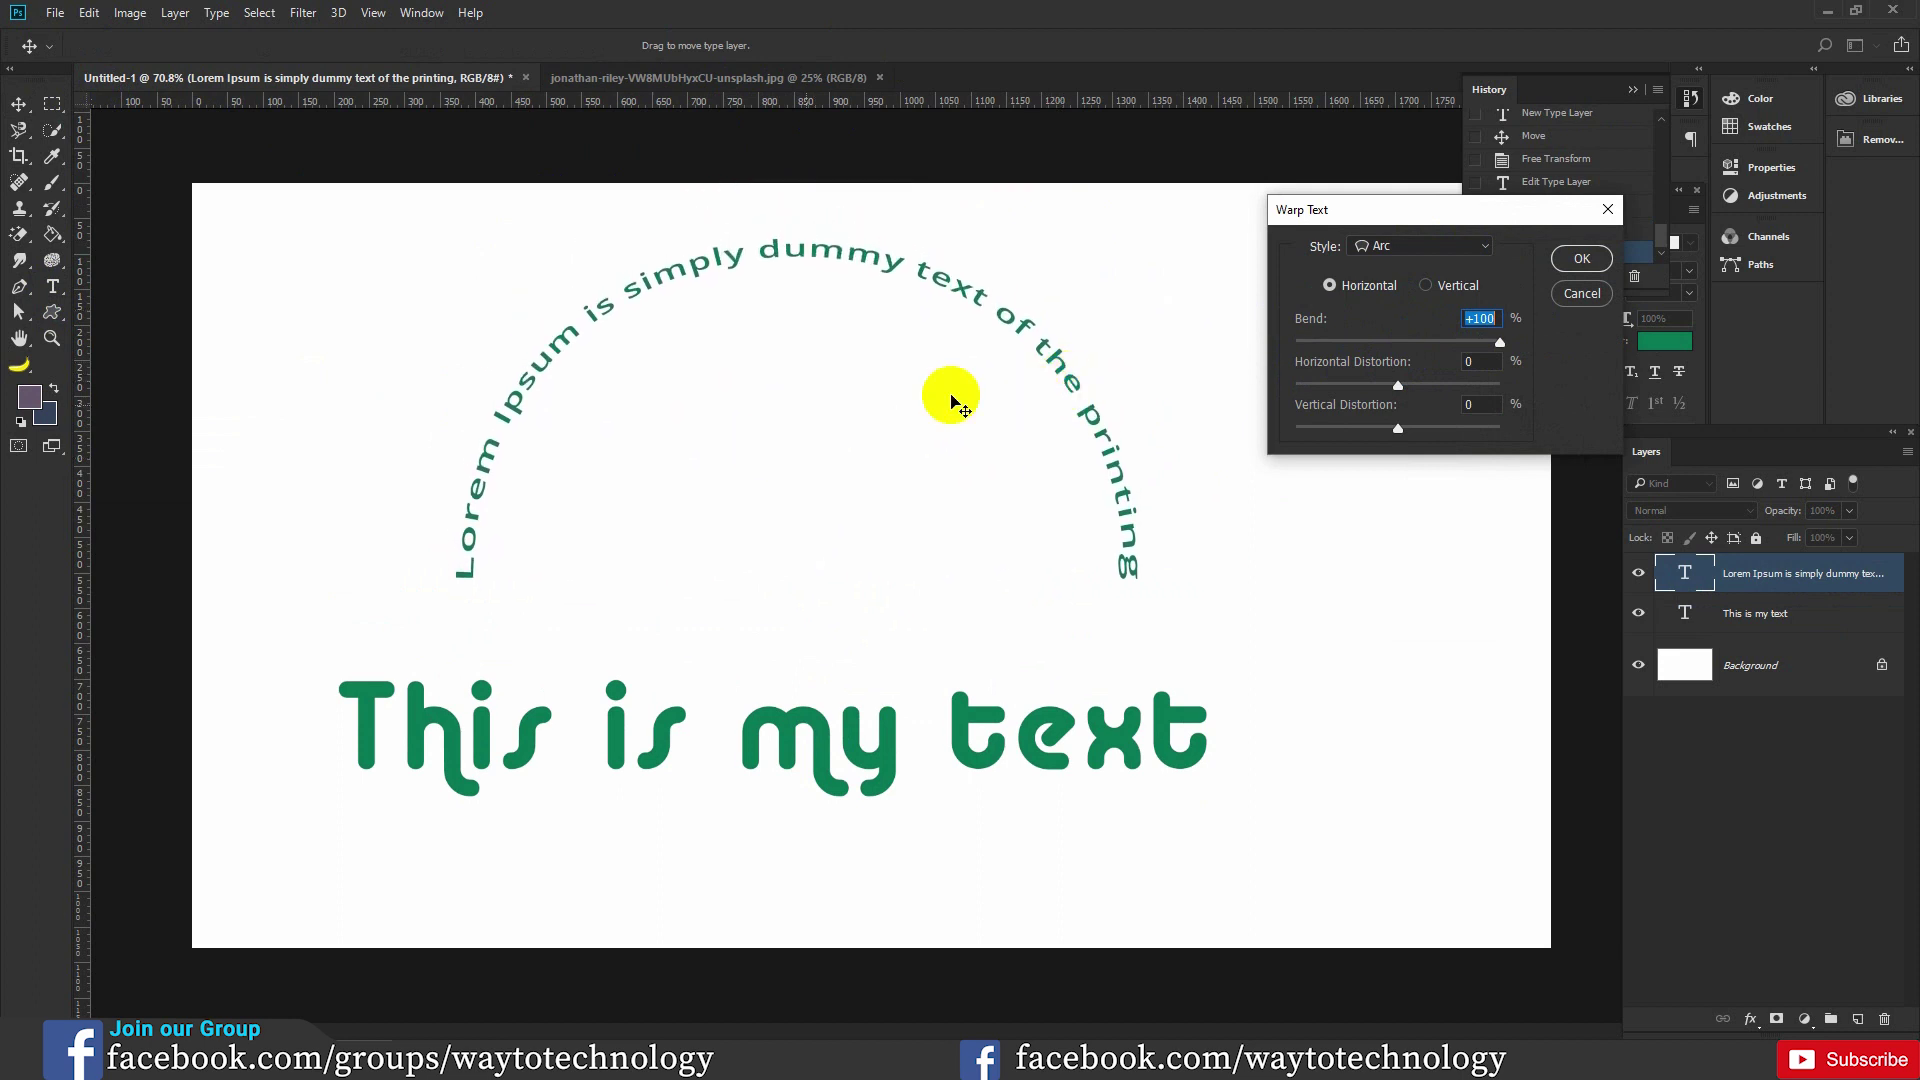
mouse_move(1398, 385)
left_mouse_down()
mouse_move(1352, 386)
mouse_move(1437, 388)
left_mouse_up()
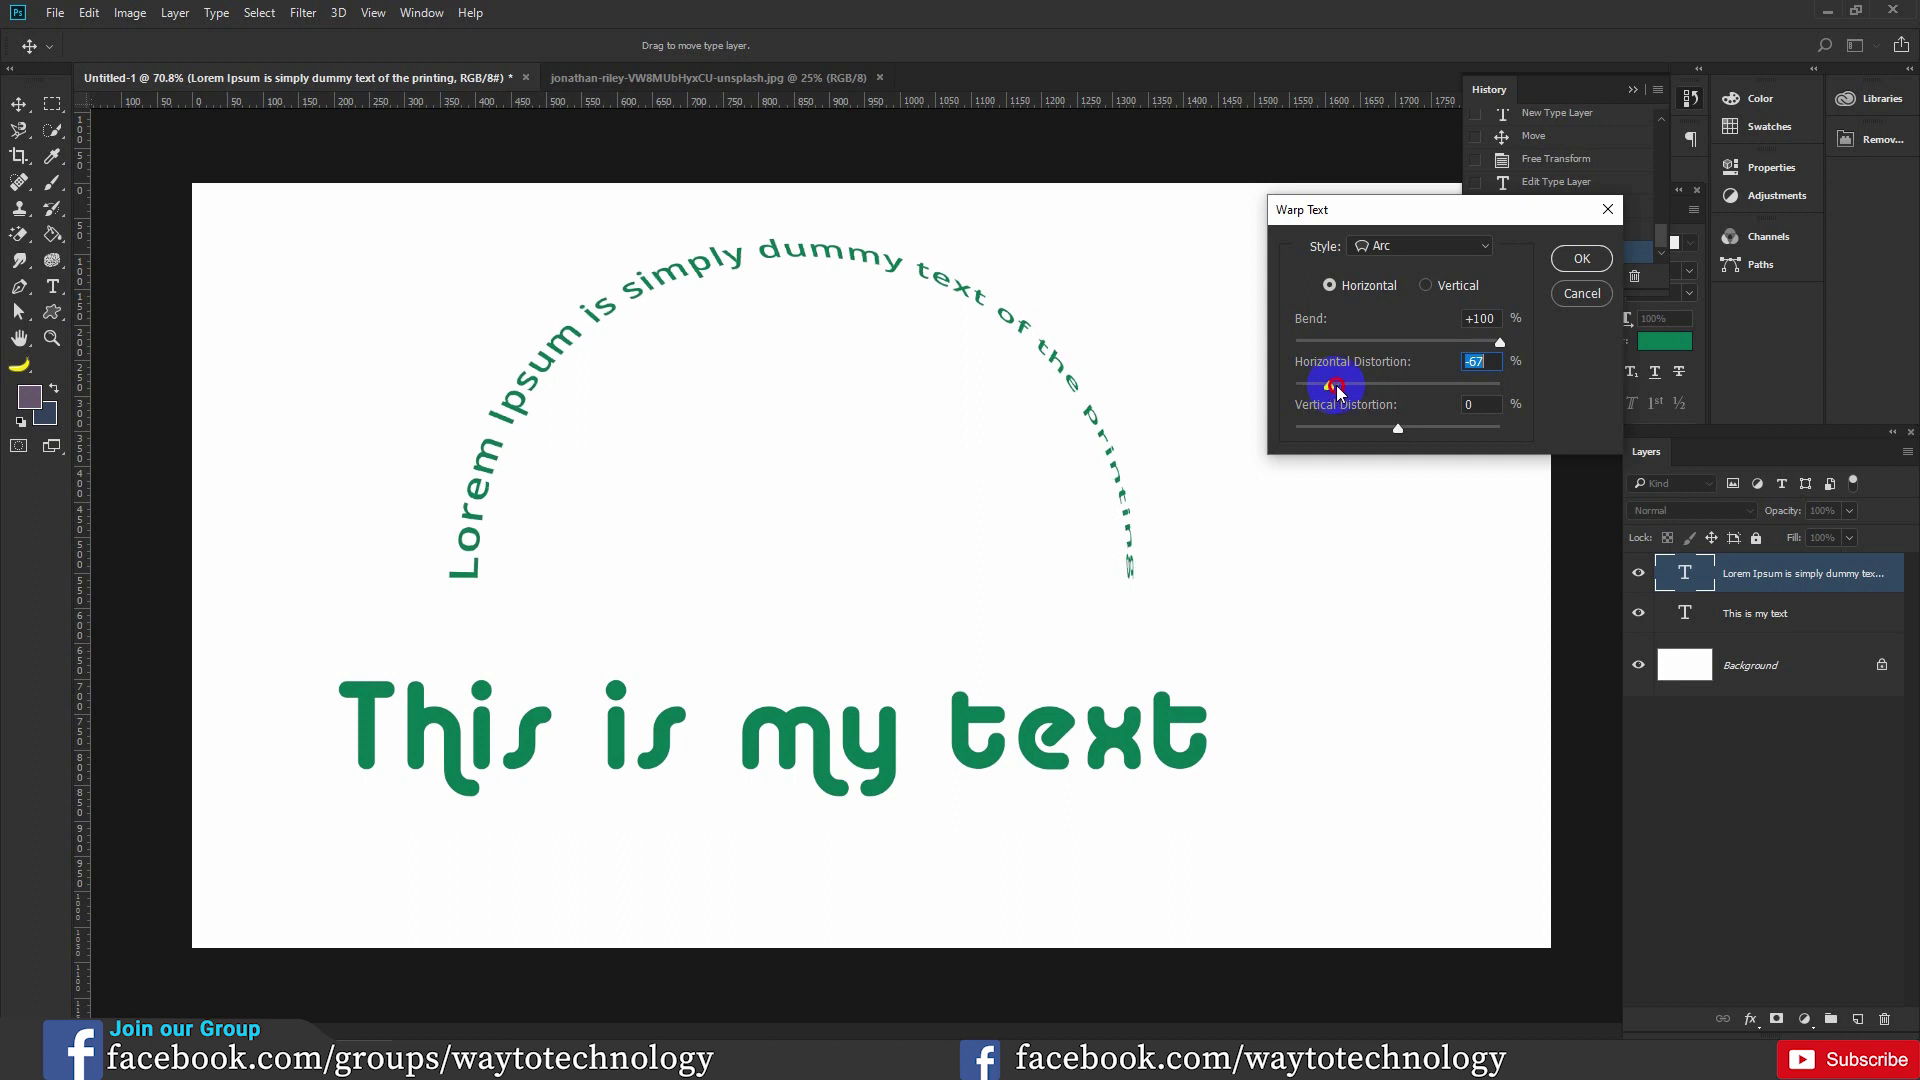
left_click(1506, 330)
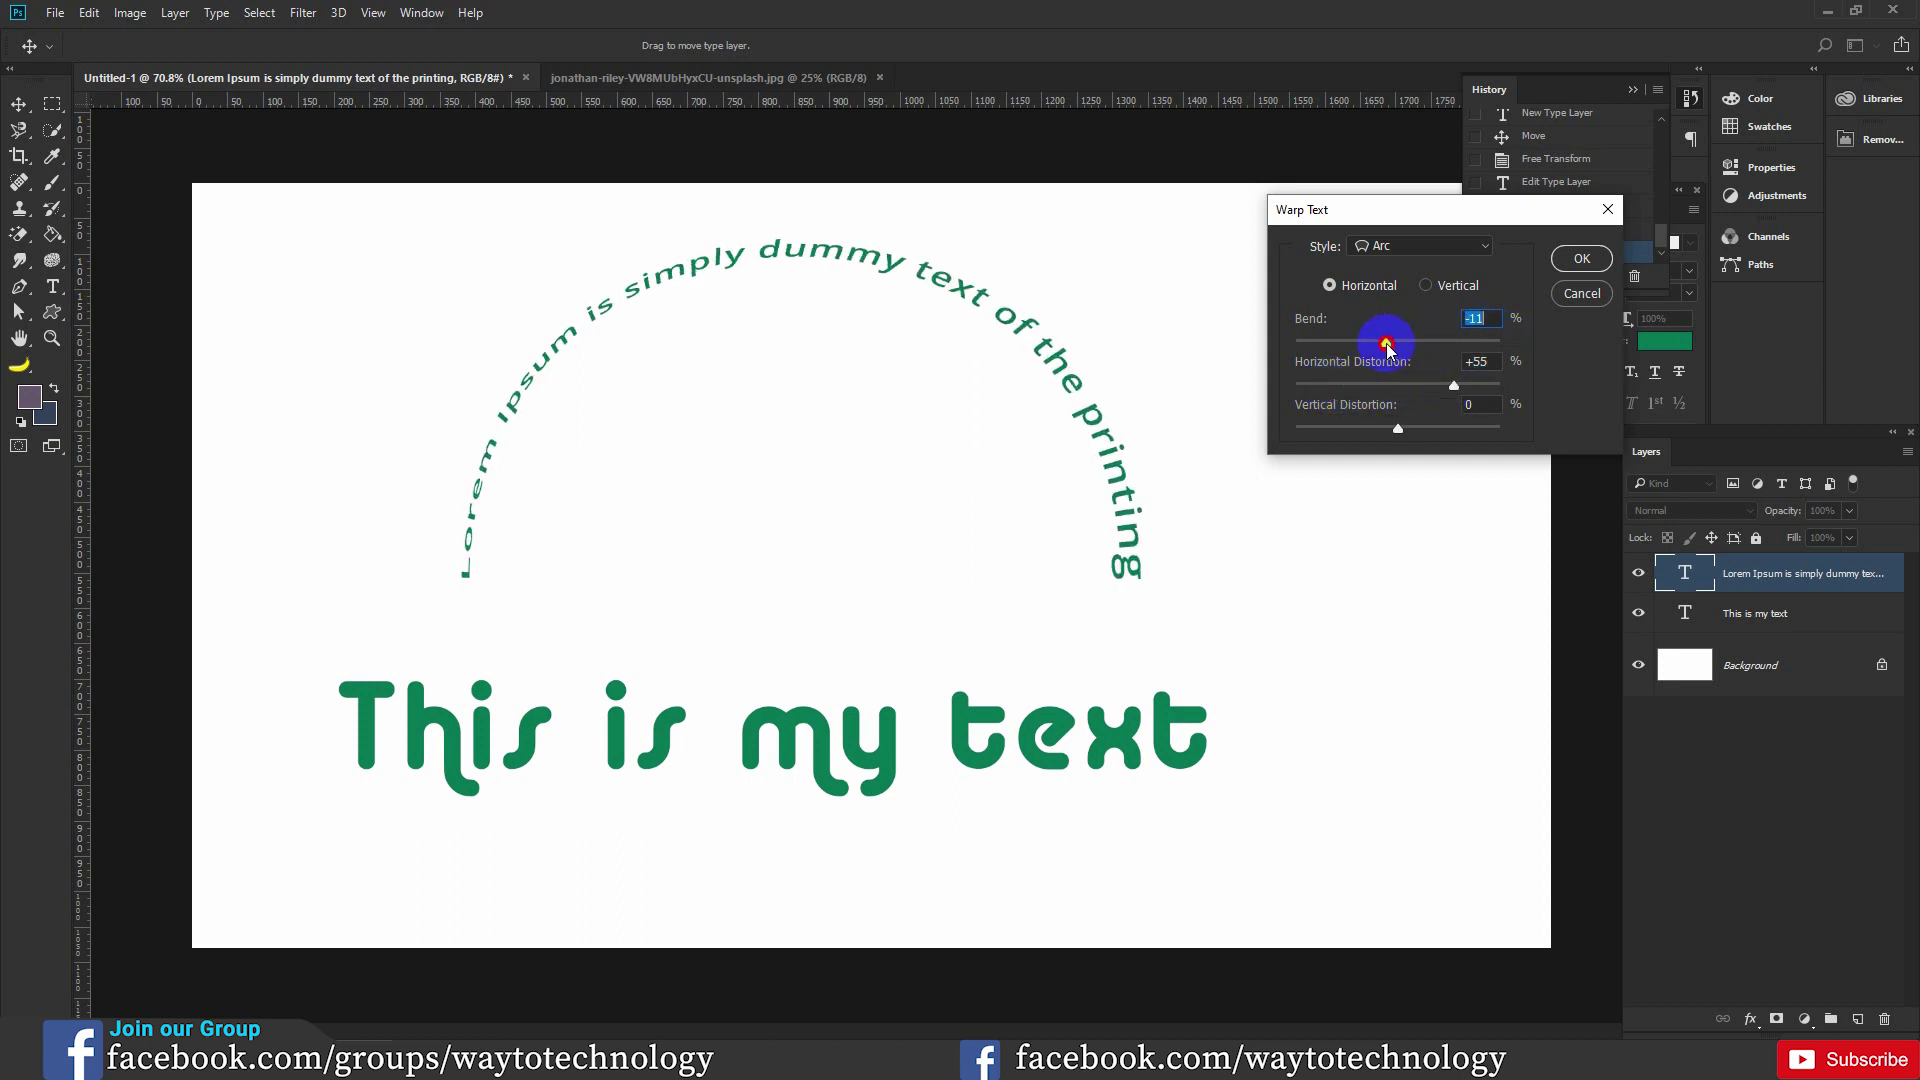
left_click_drag(1387, 344, 1270, 350)
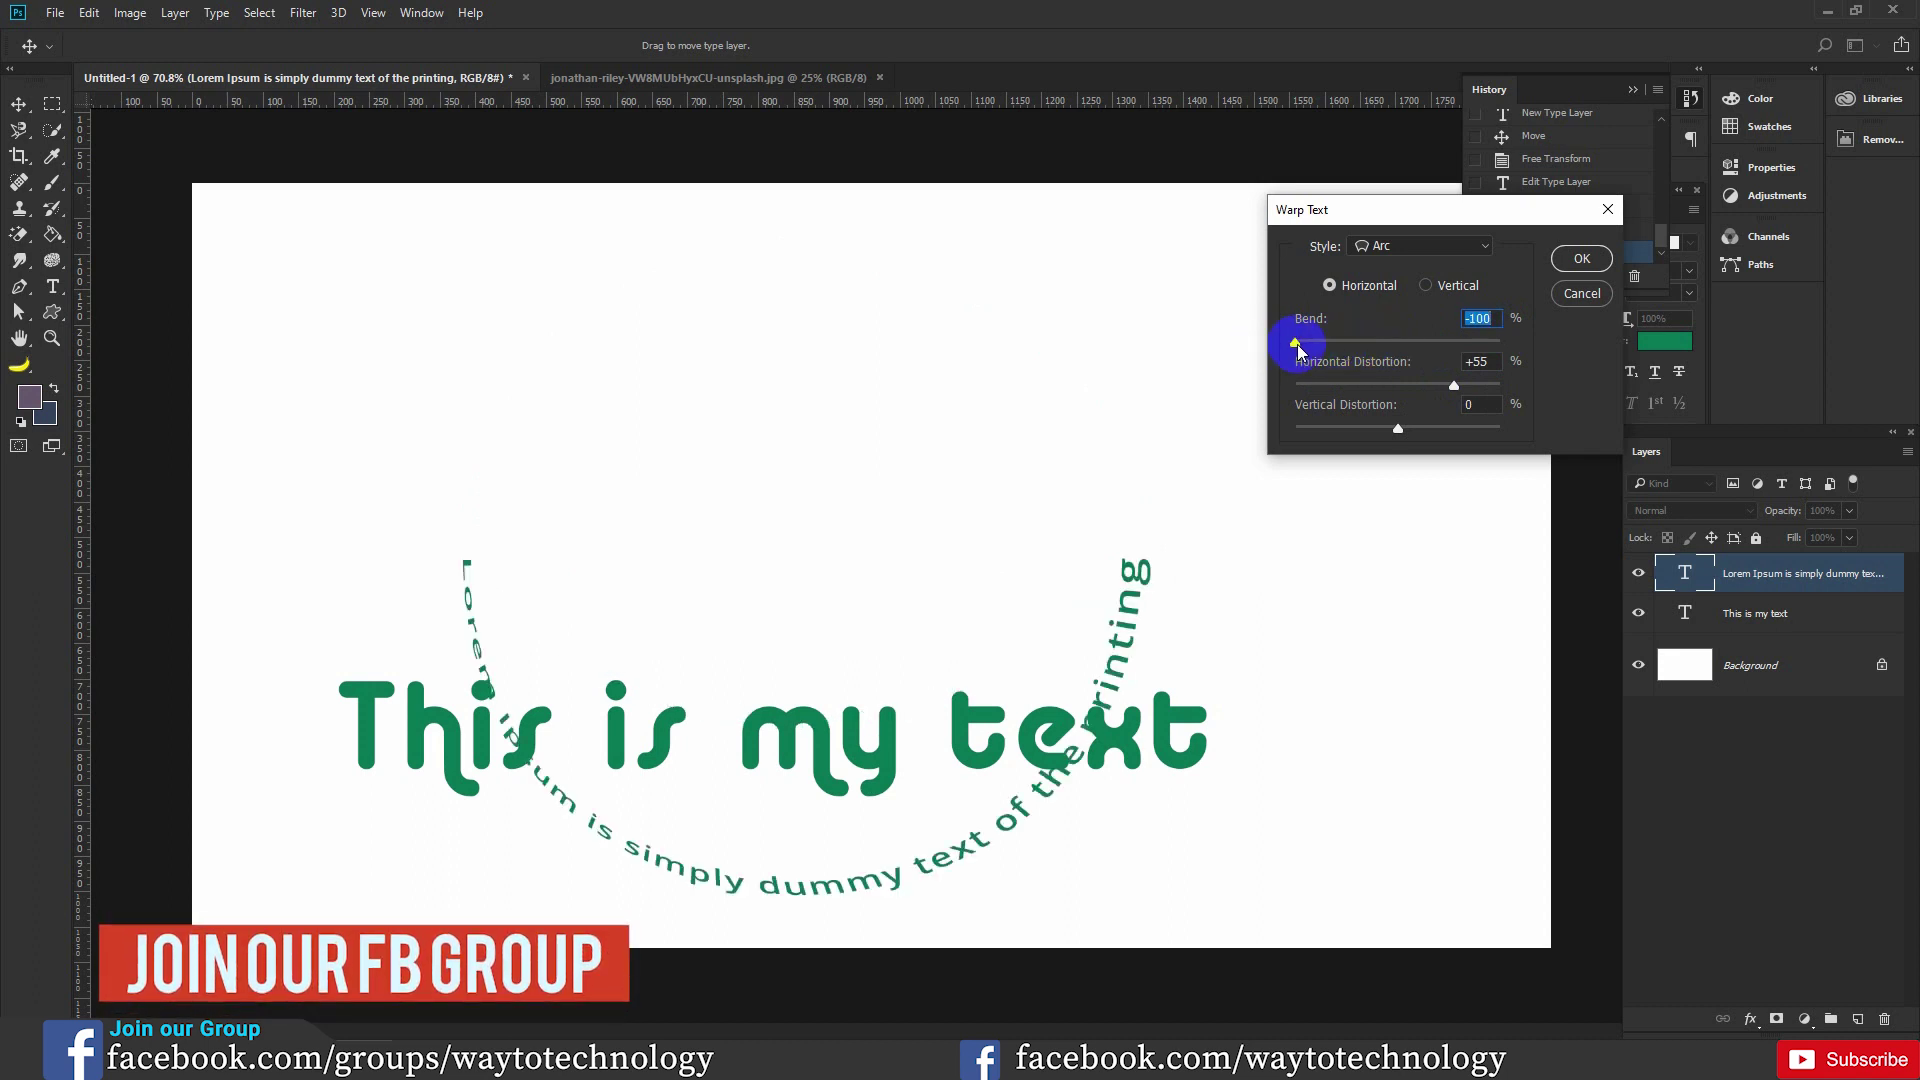
left_click_drag(1298, 344, 1385, 344)
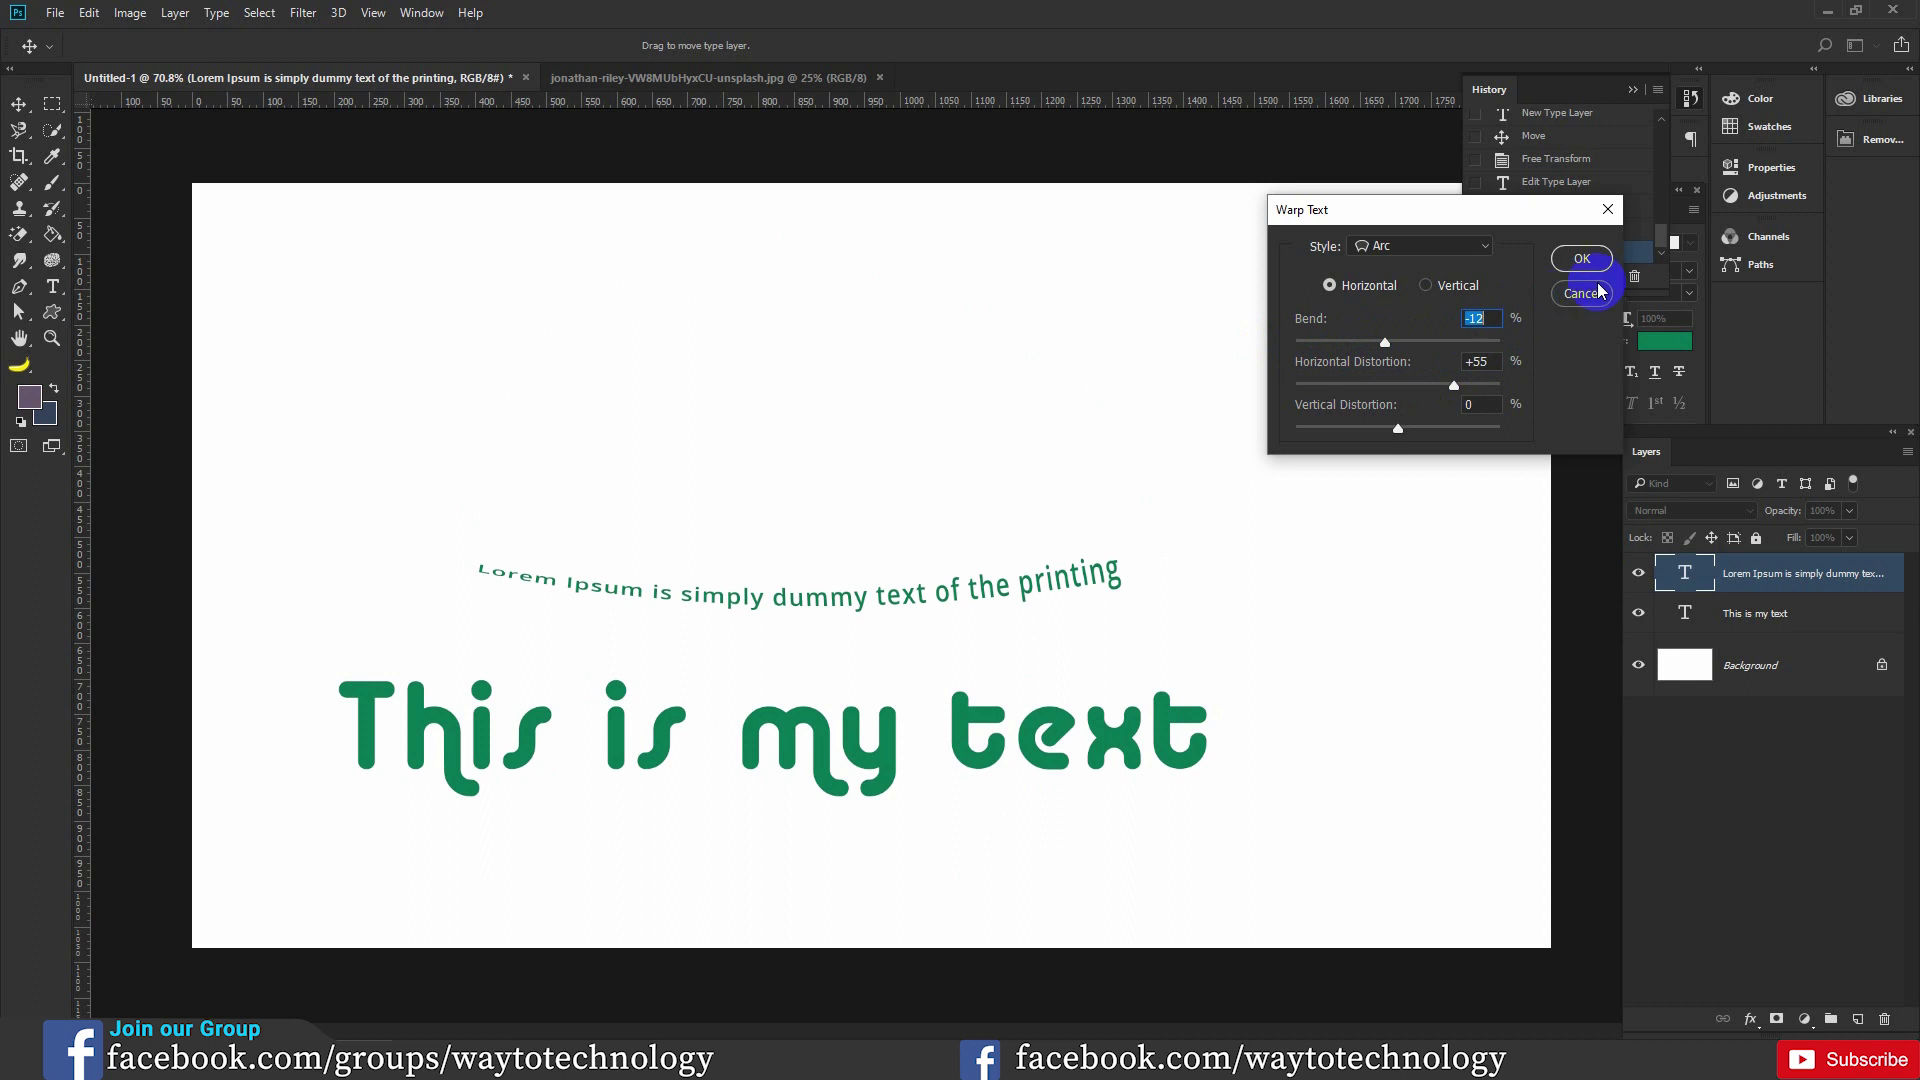
left_click(1486, 252)
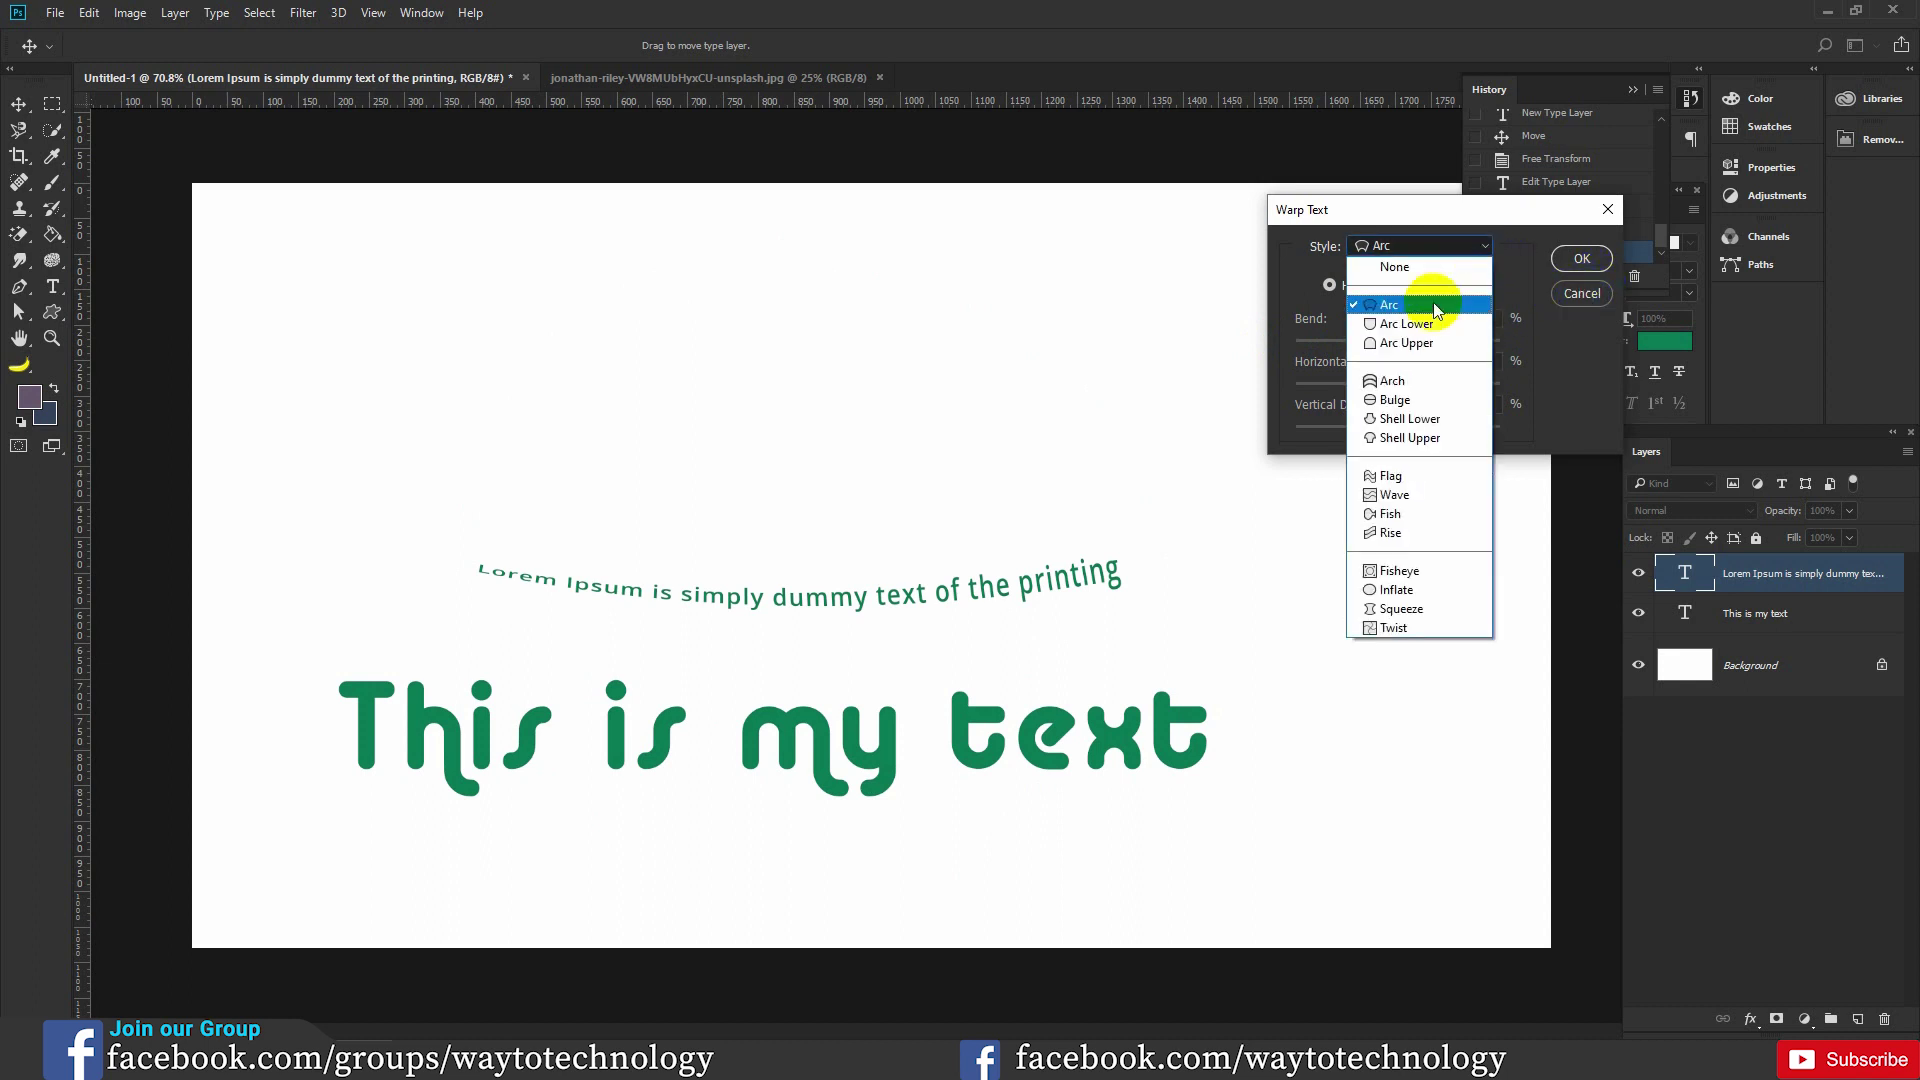
left_click(1412, 305)
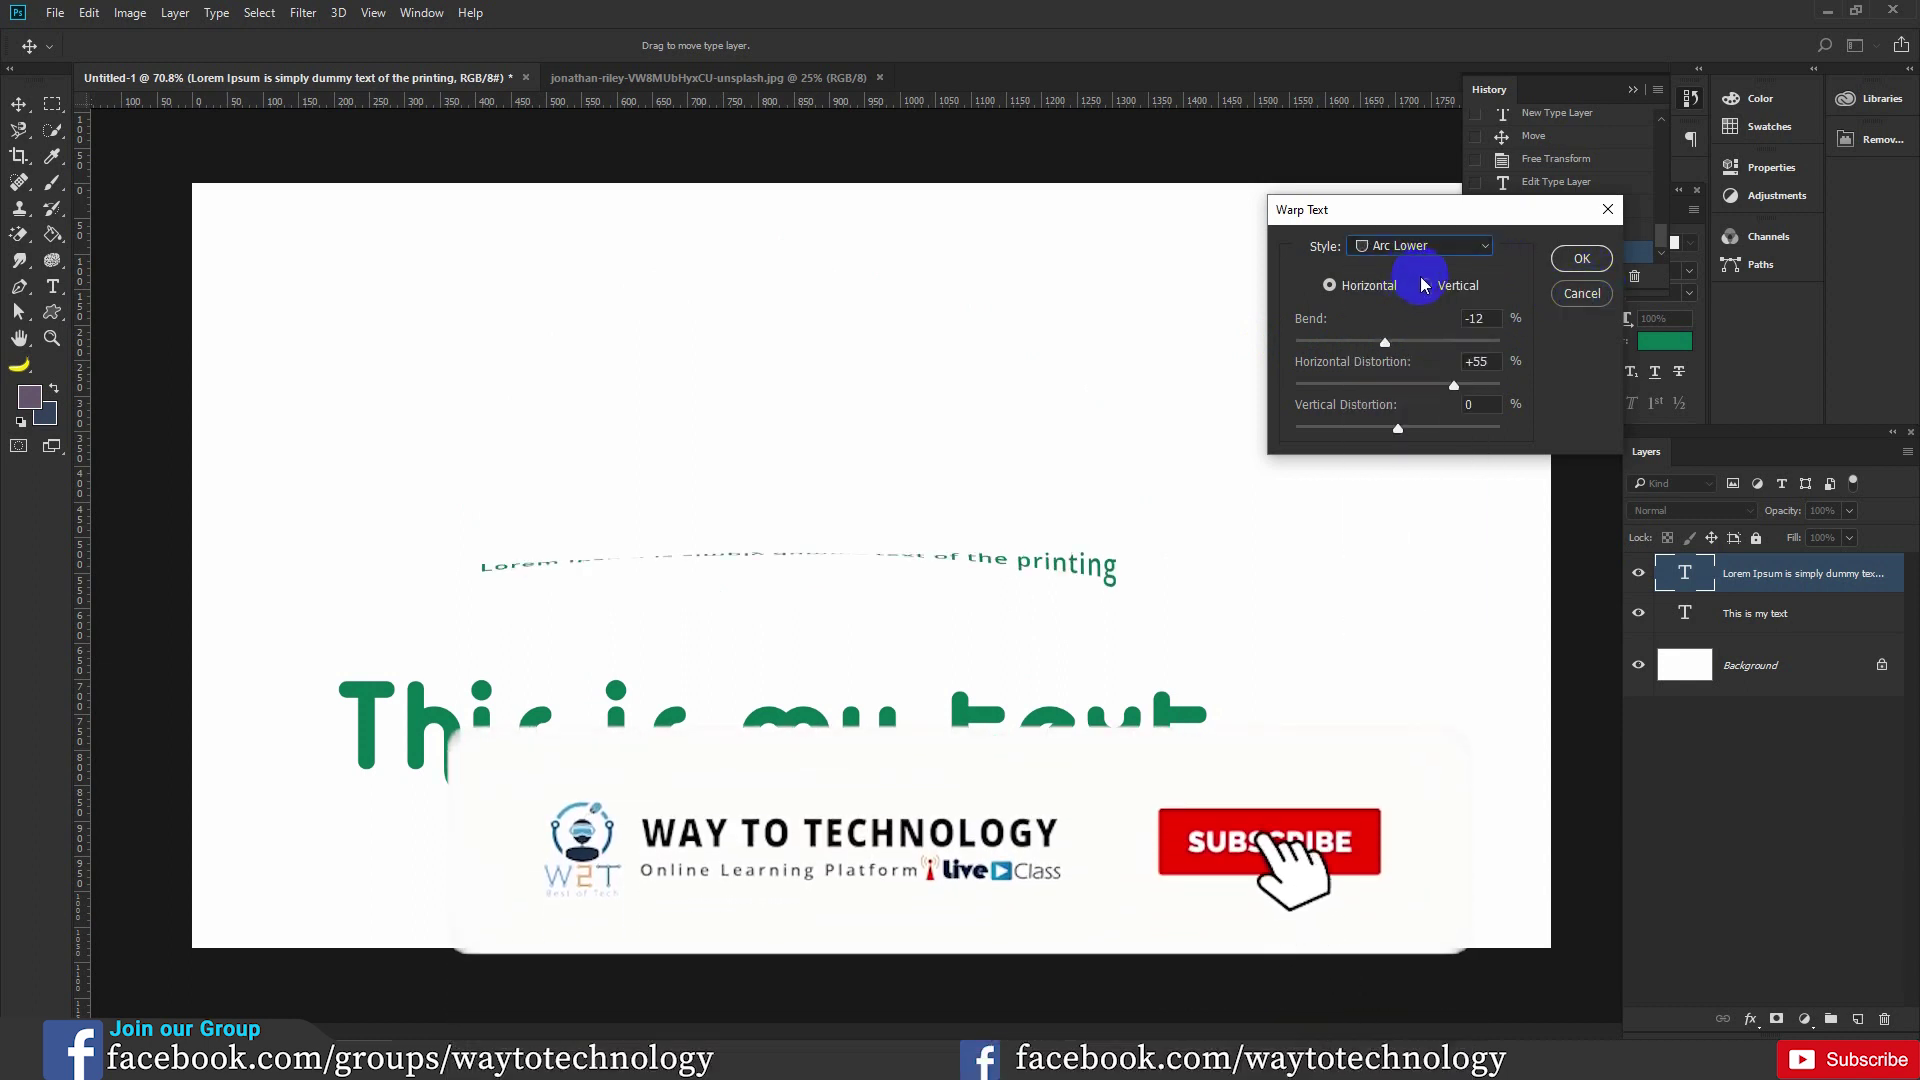
left_click(1412, 247)
left_click(1412, 344)
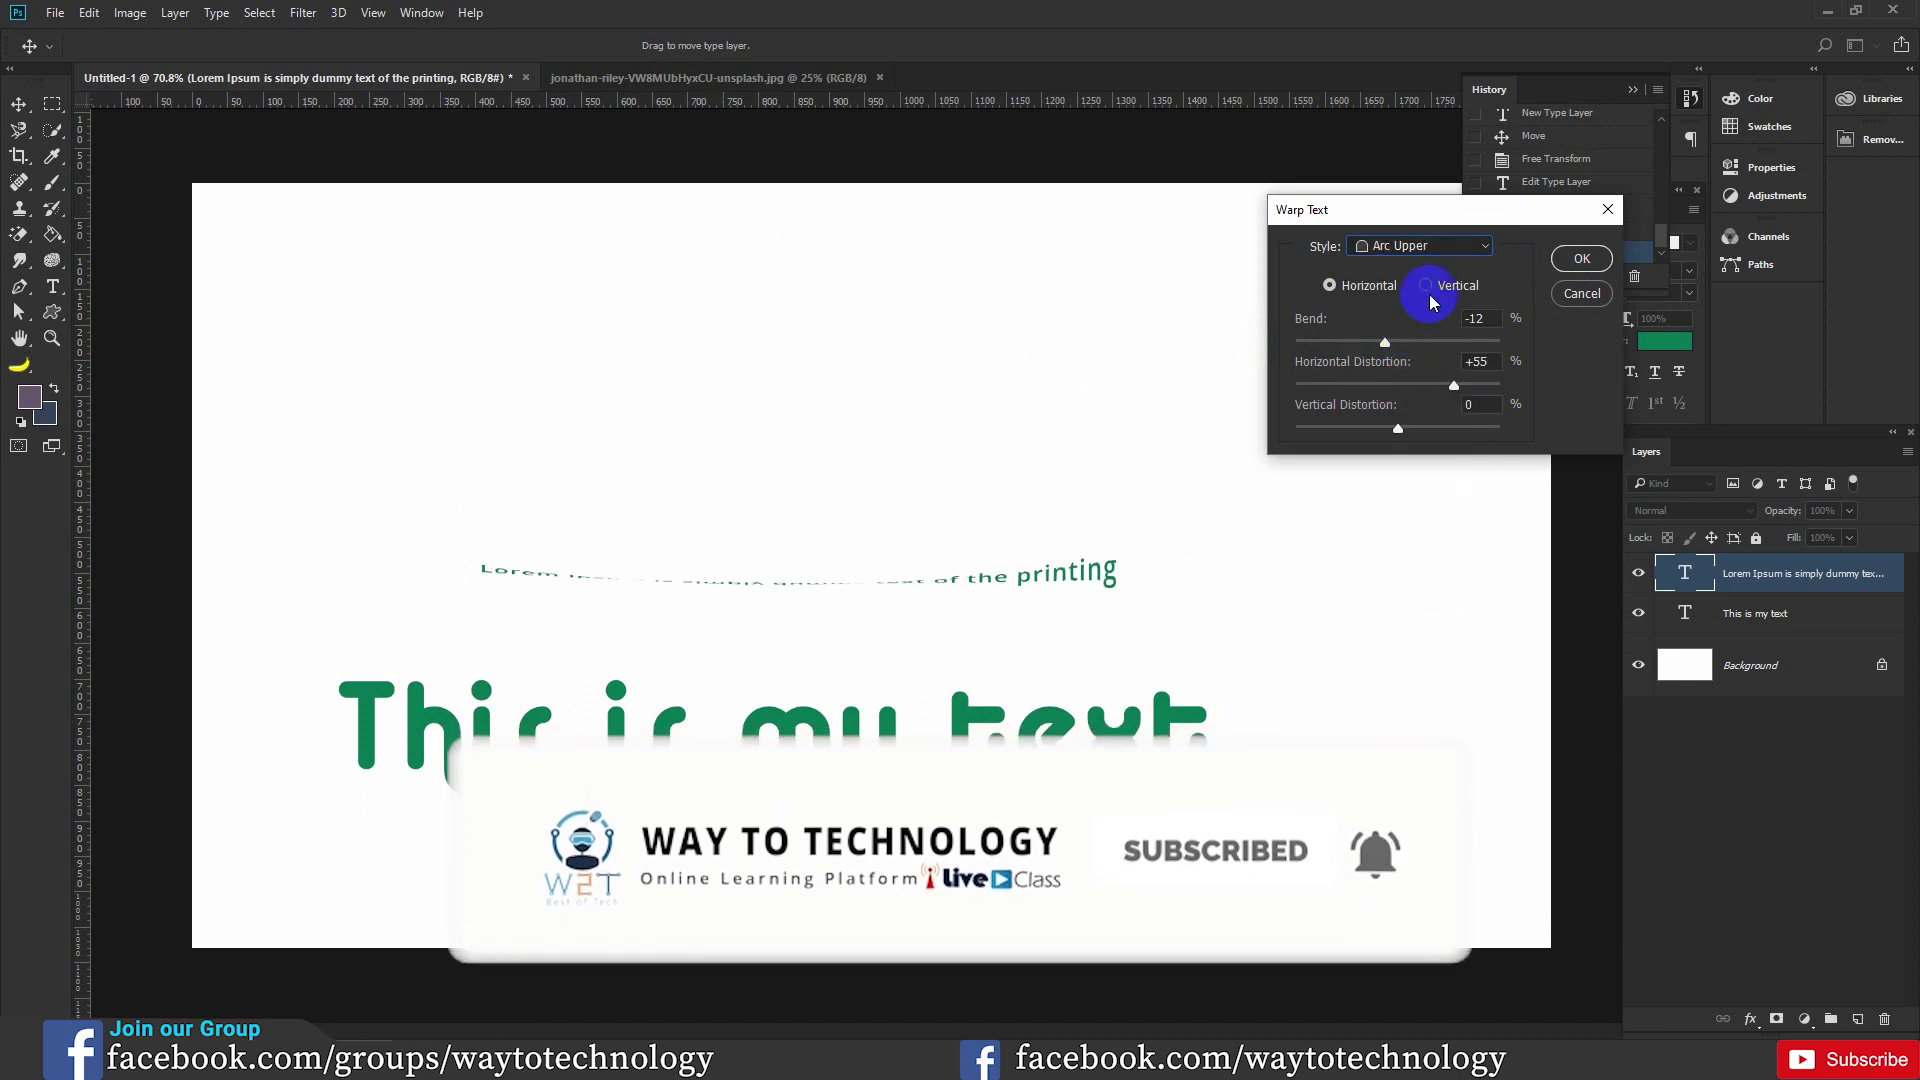
left_click(1571, 294)
left_click(803, 47)
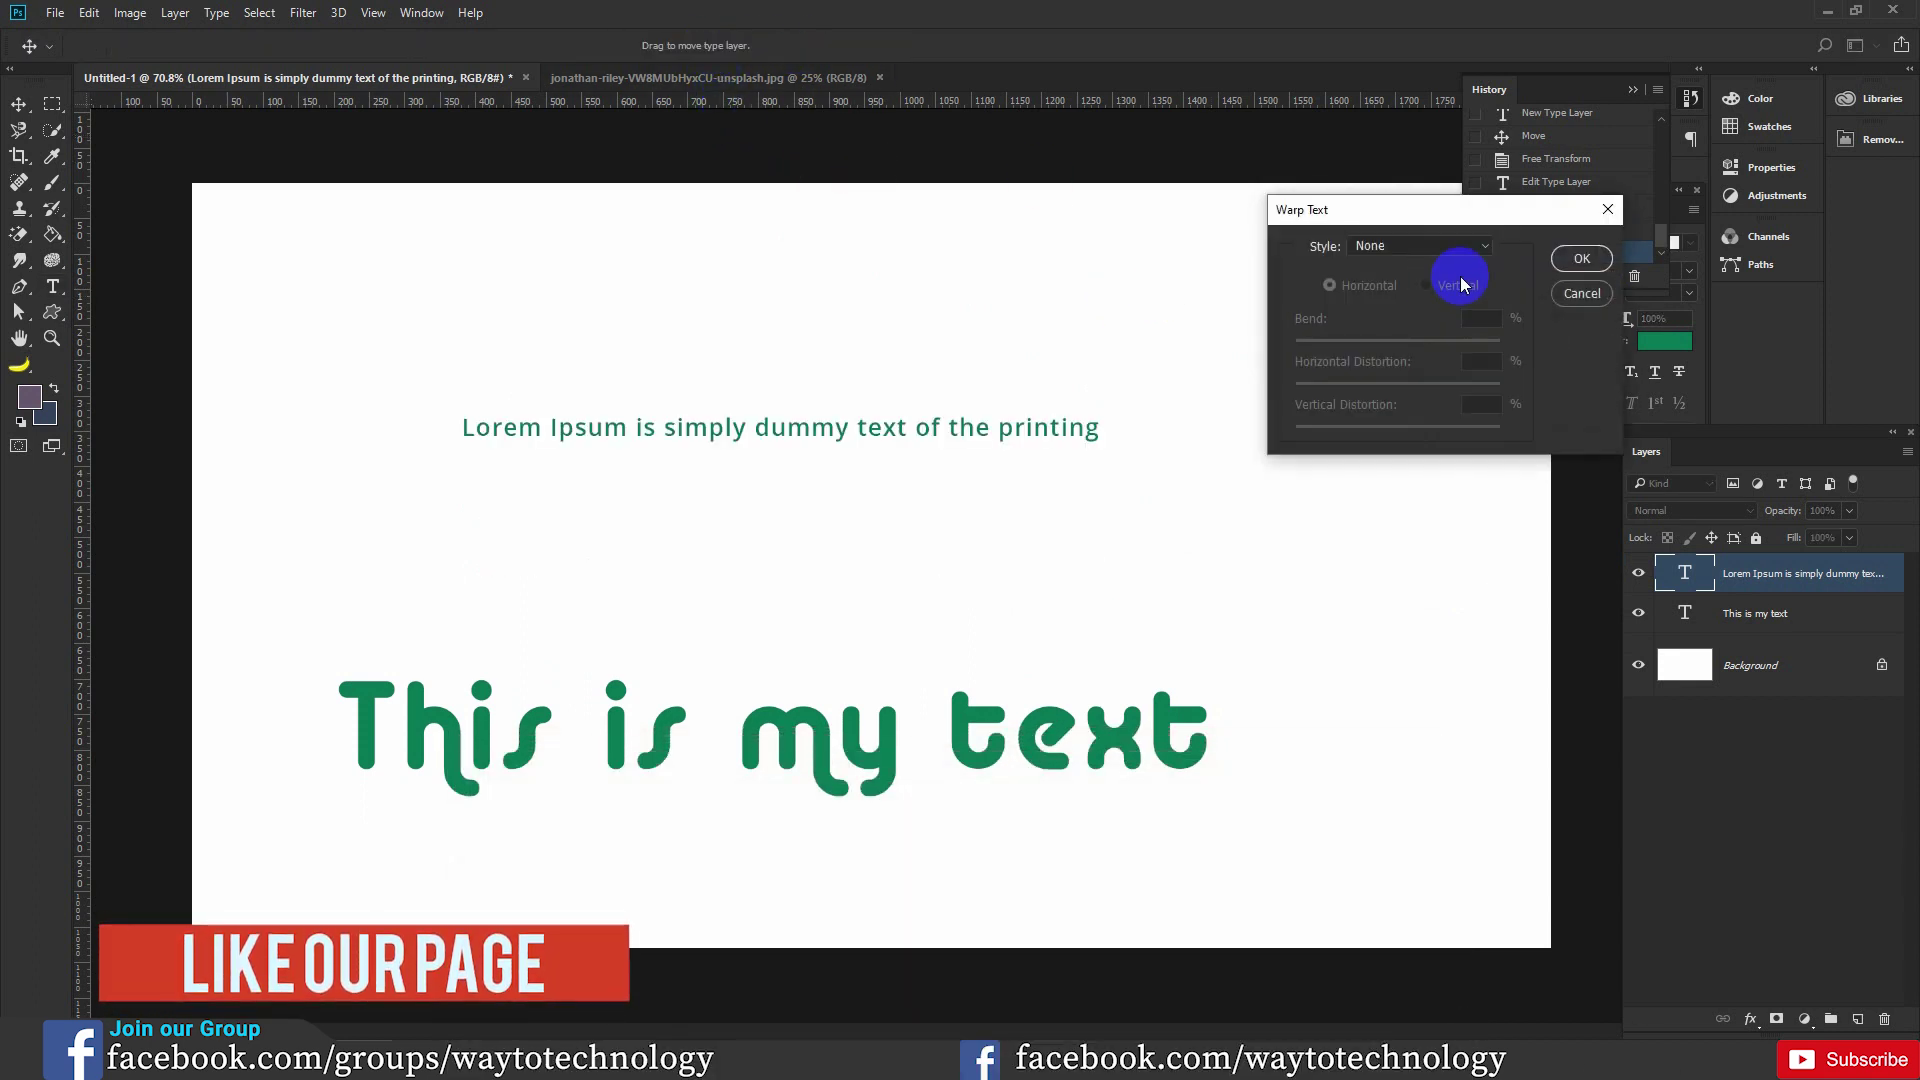
Preview an Arc Lower warp with an adjusted bend, then an Arc Upper warp.
left_click(1467, 257)
left_click(1440, 328)
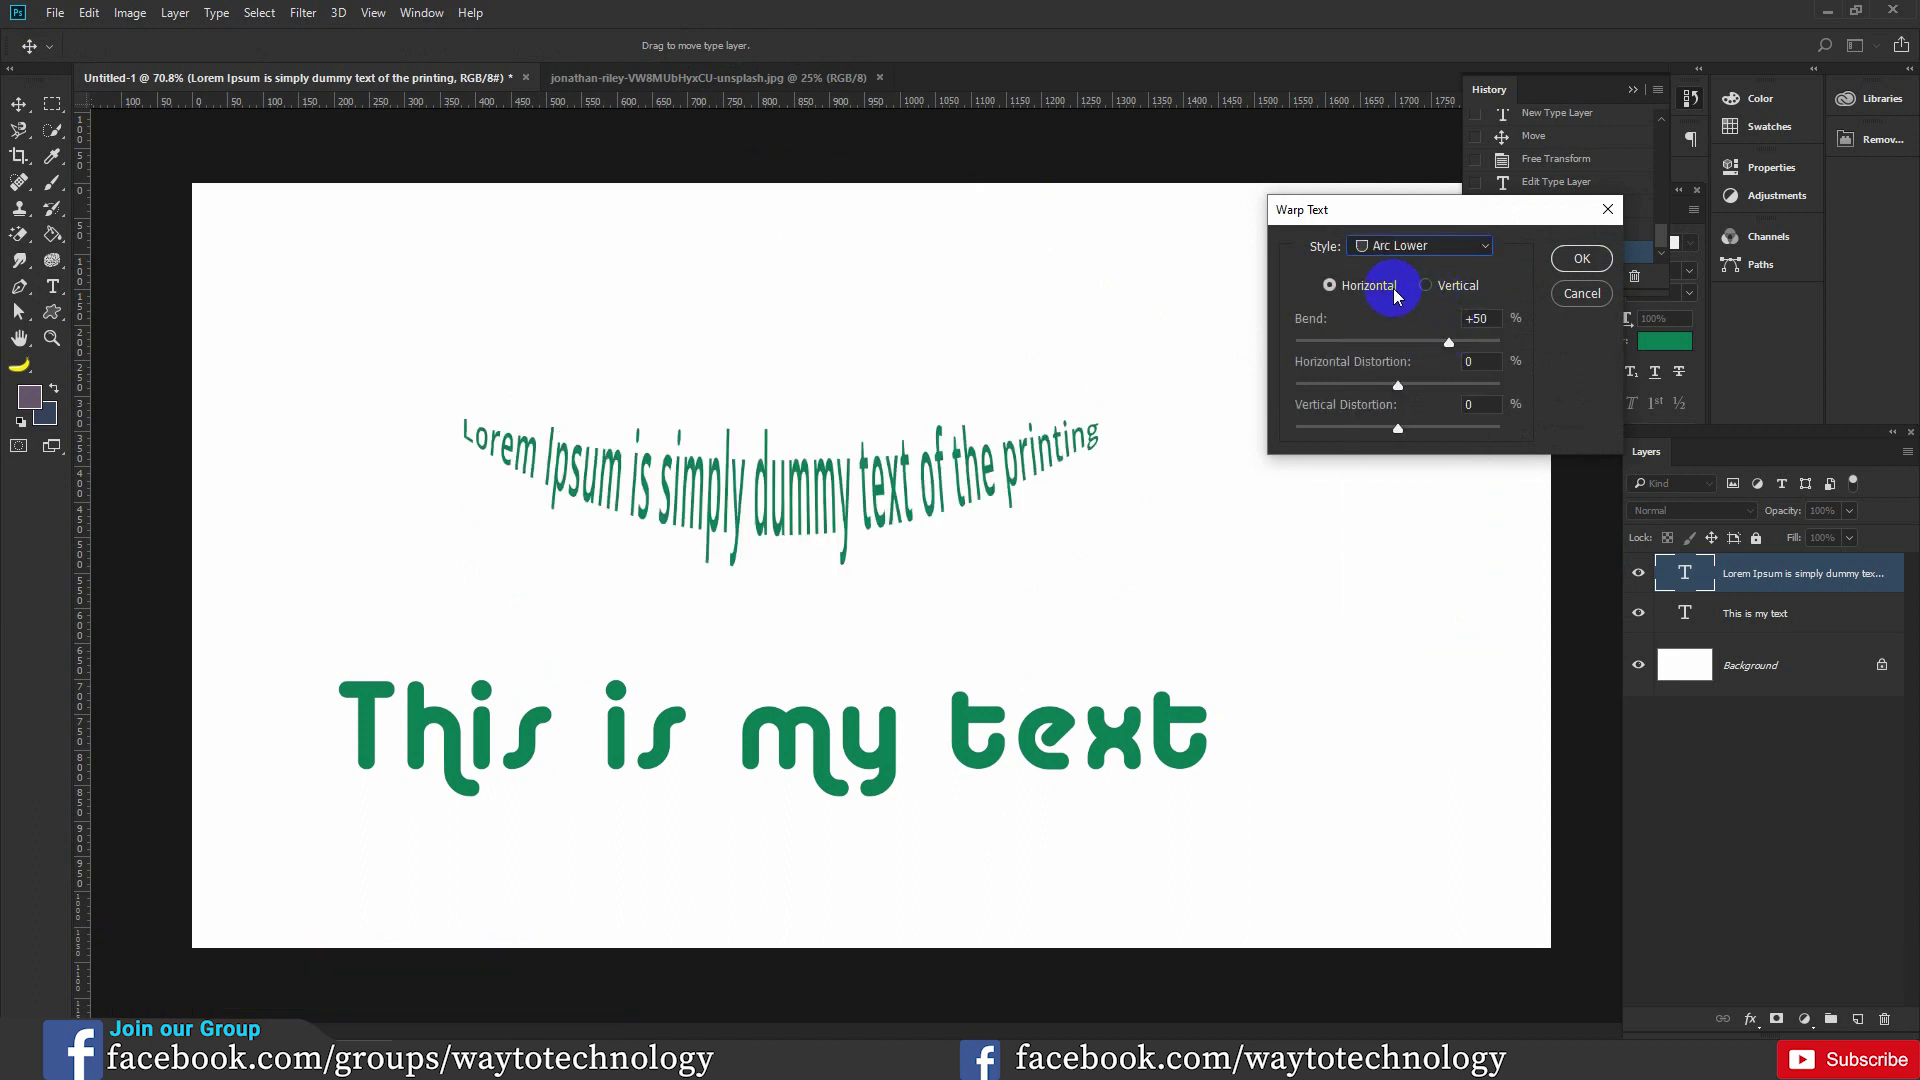
left_click_drag(1437, 345, 1470, 350)
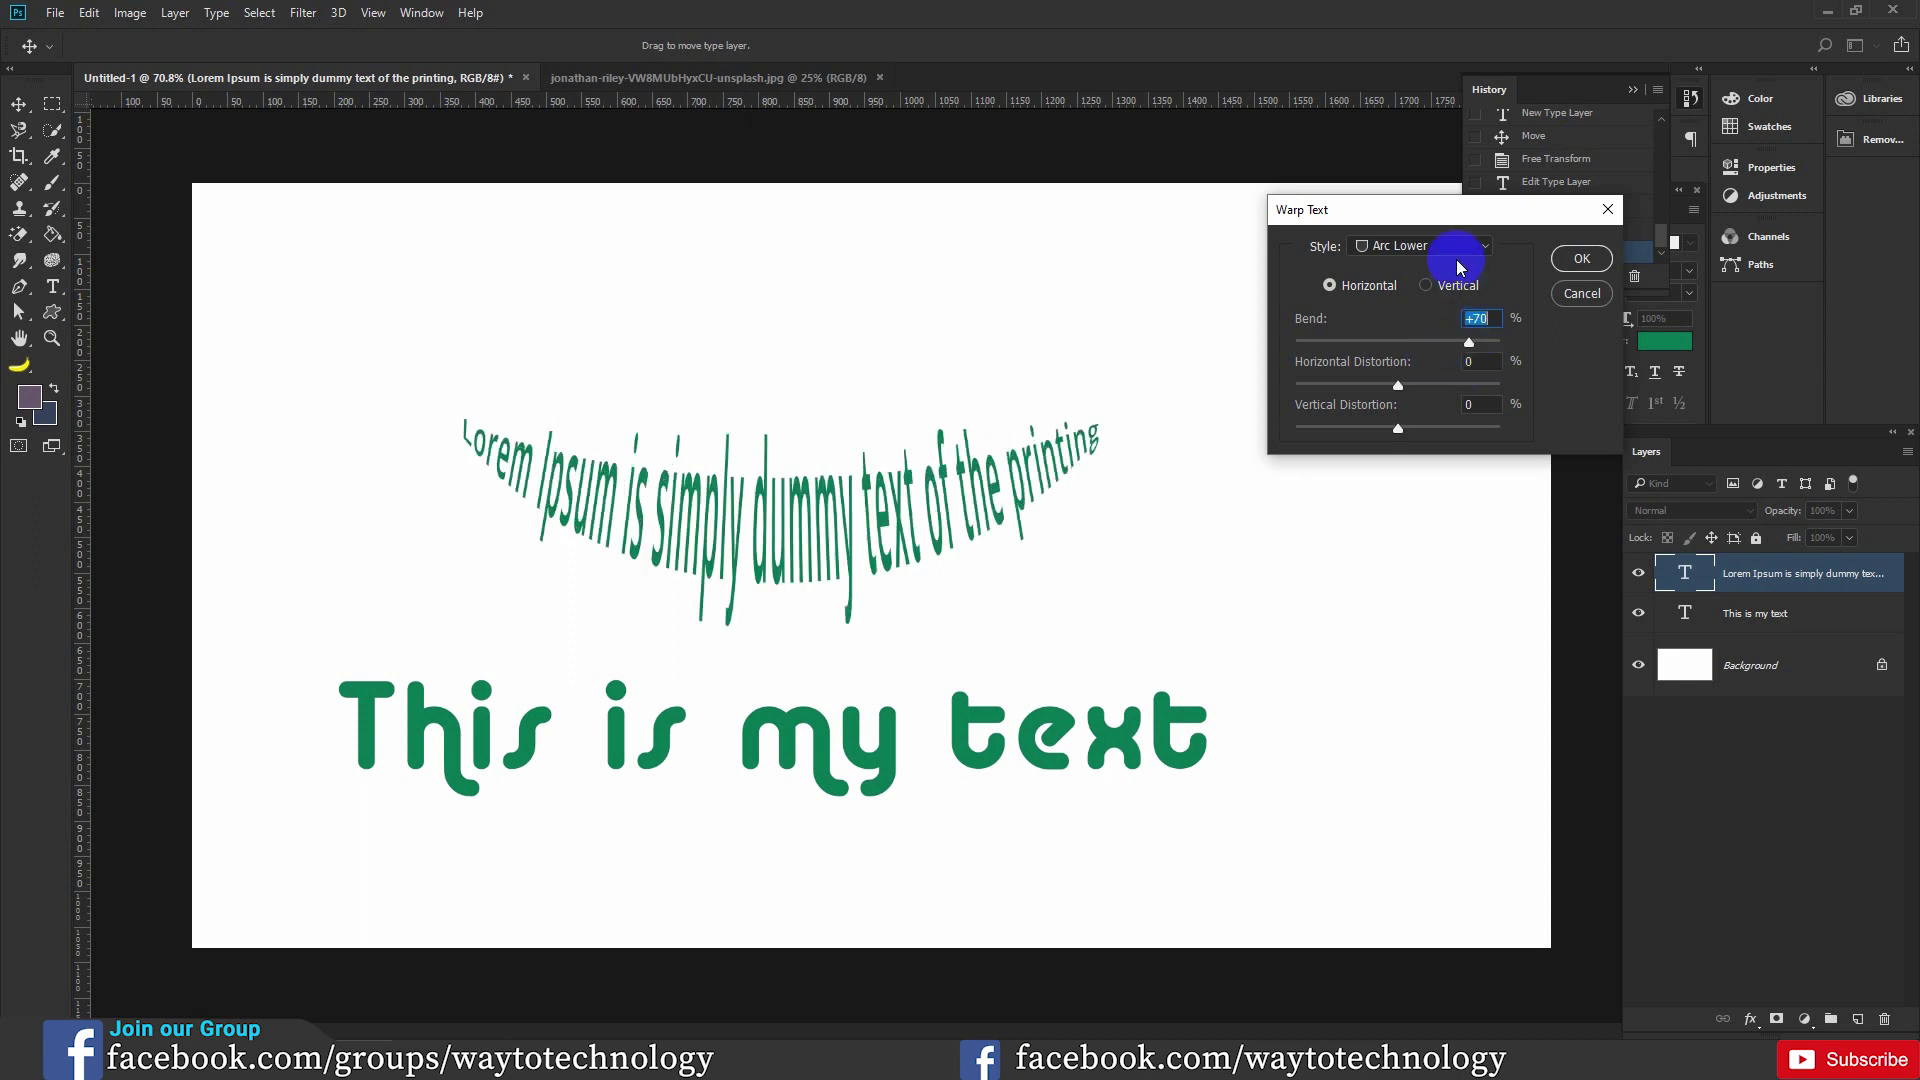
left_click(1450, 246)
left_click(1422, 343)
Preview Arch, Bulge and Flag warps, then cancel so the line stays straight.
left_click(1440, 246)
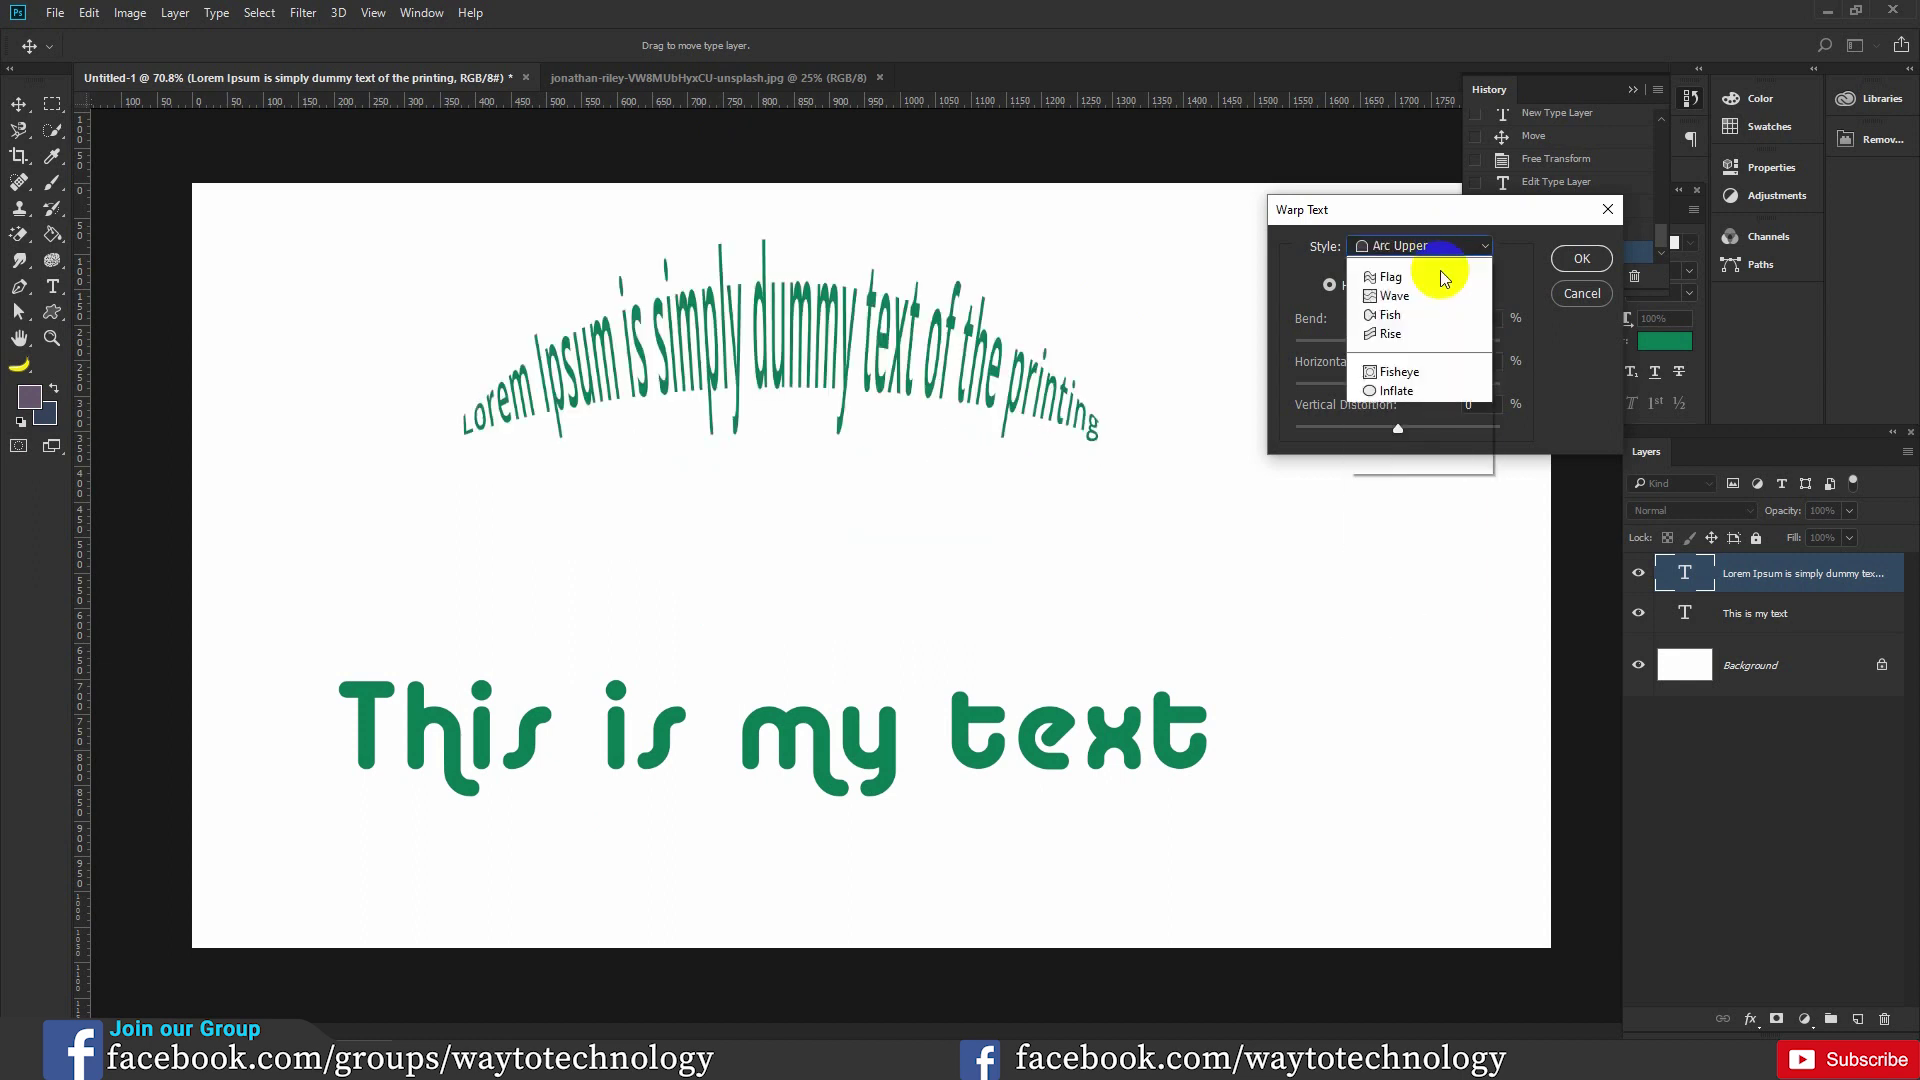
left_click(1412, 380)
left_click(1440, 247)
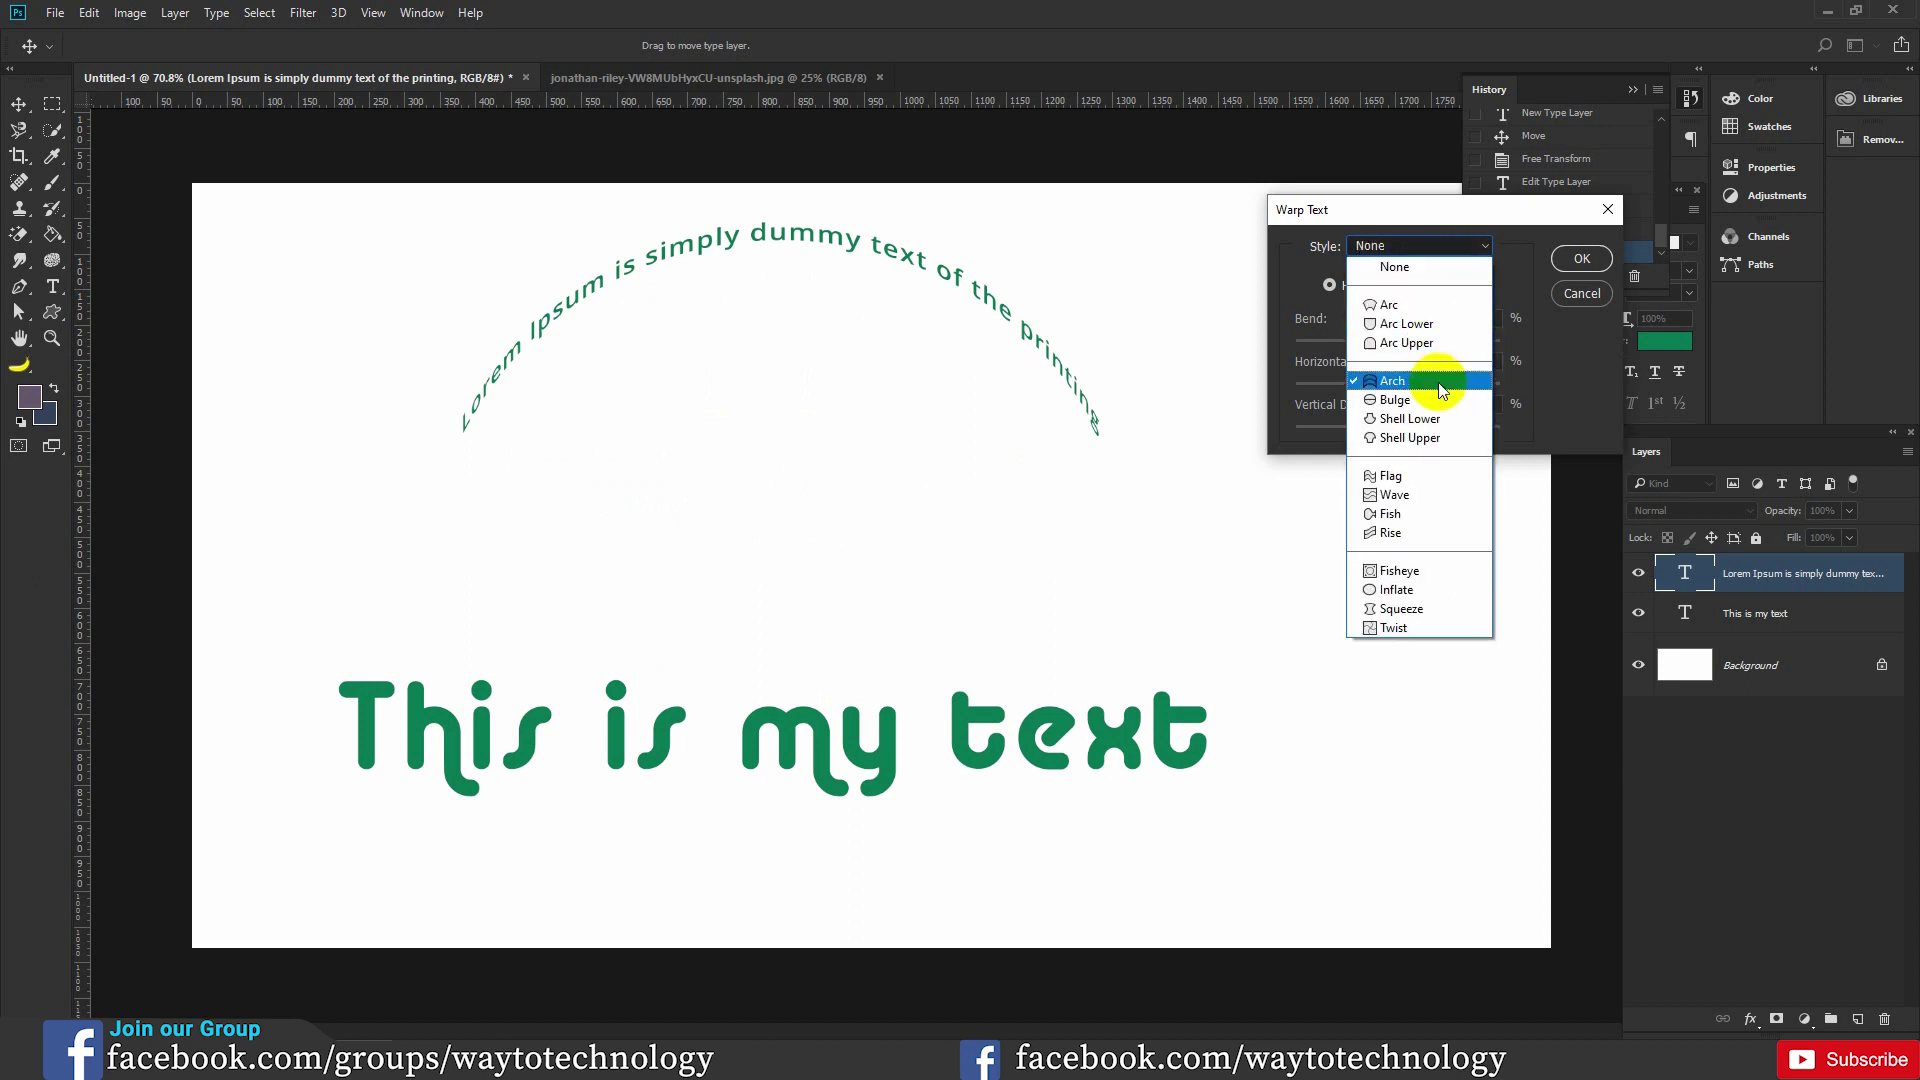
left_click(1425, 390)
left_click(1418, 250)
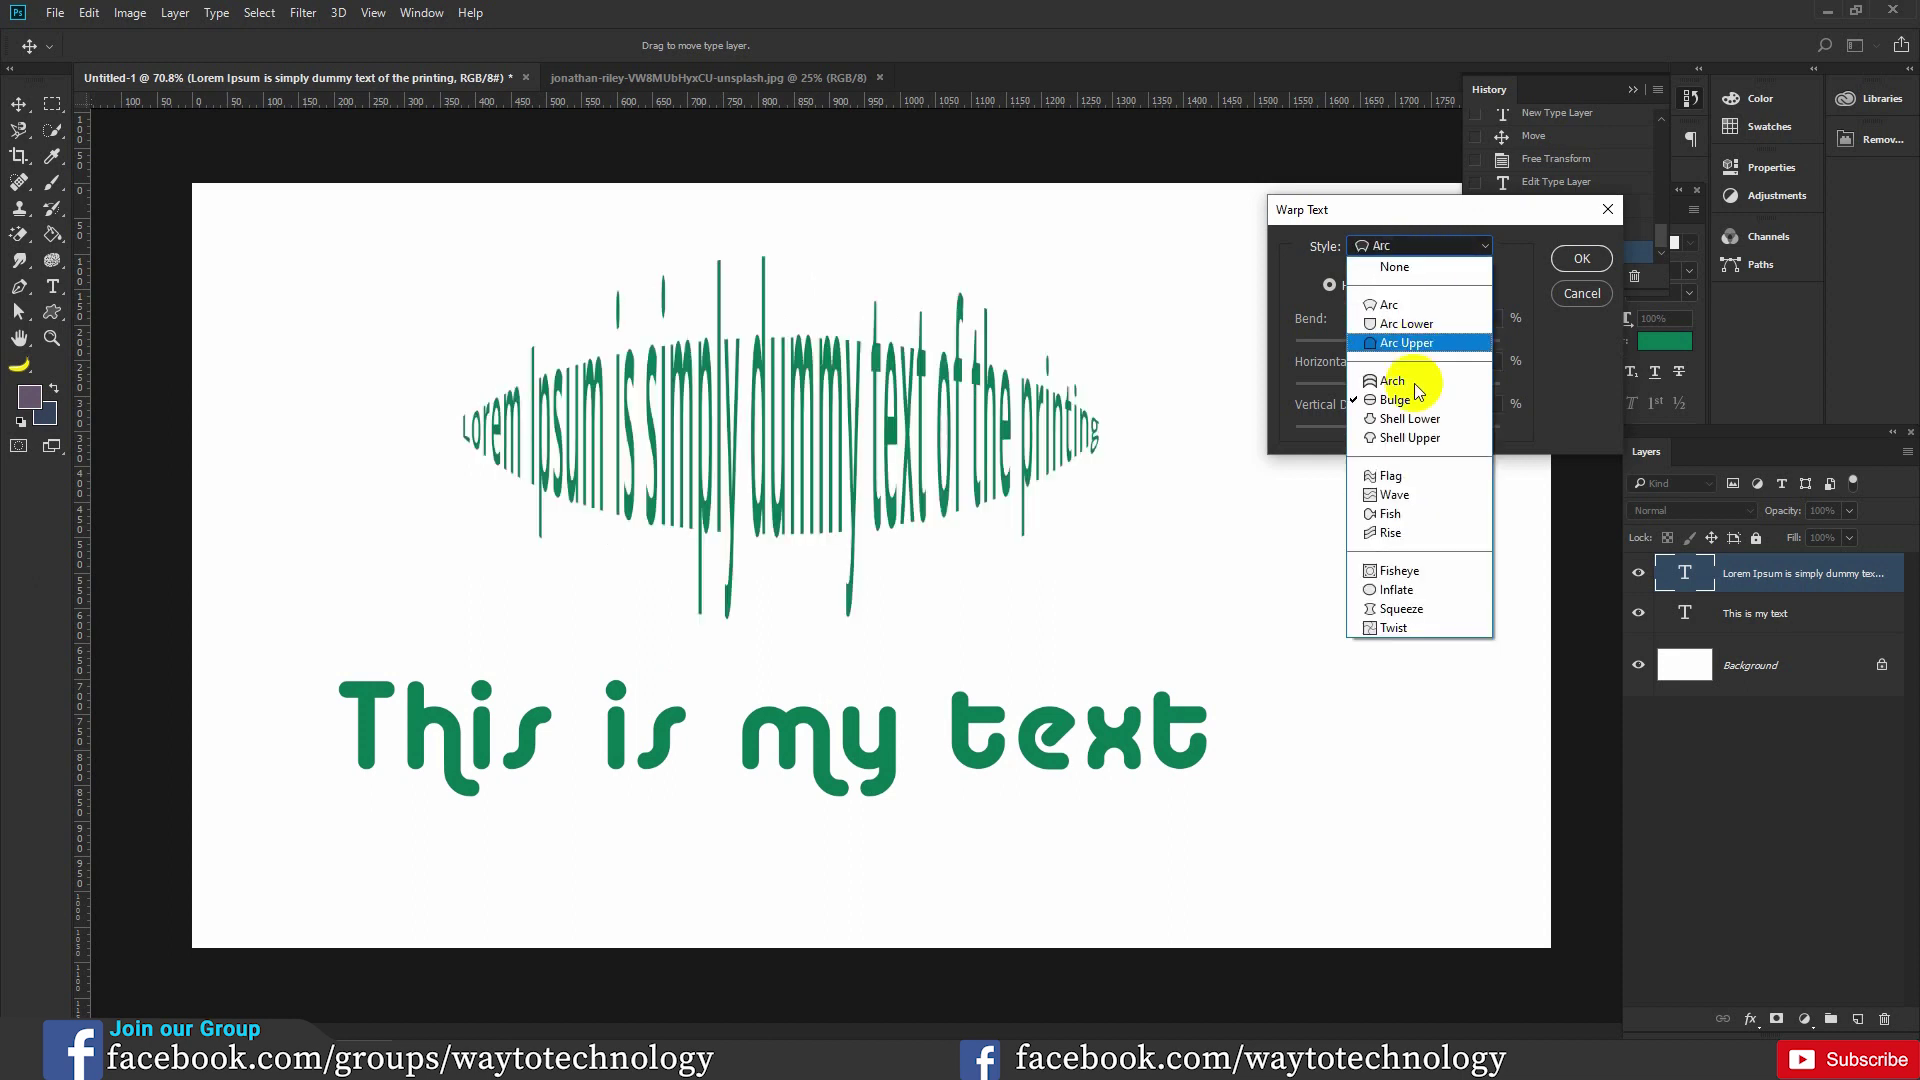
left_click(1412, 476)
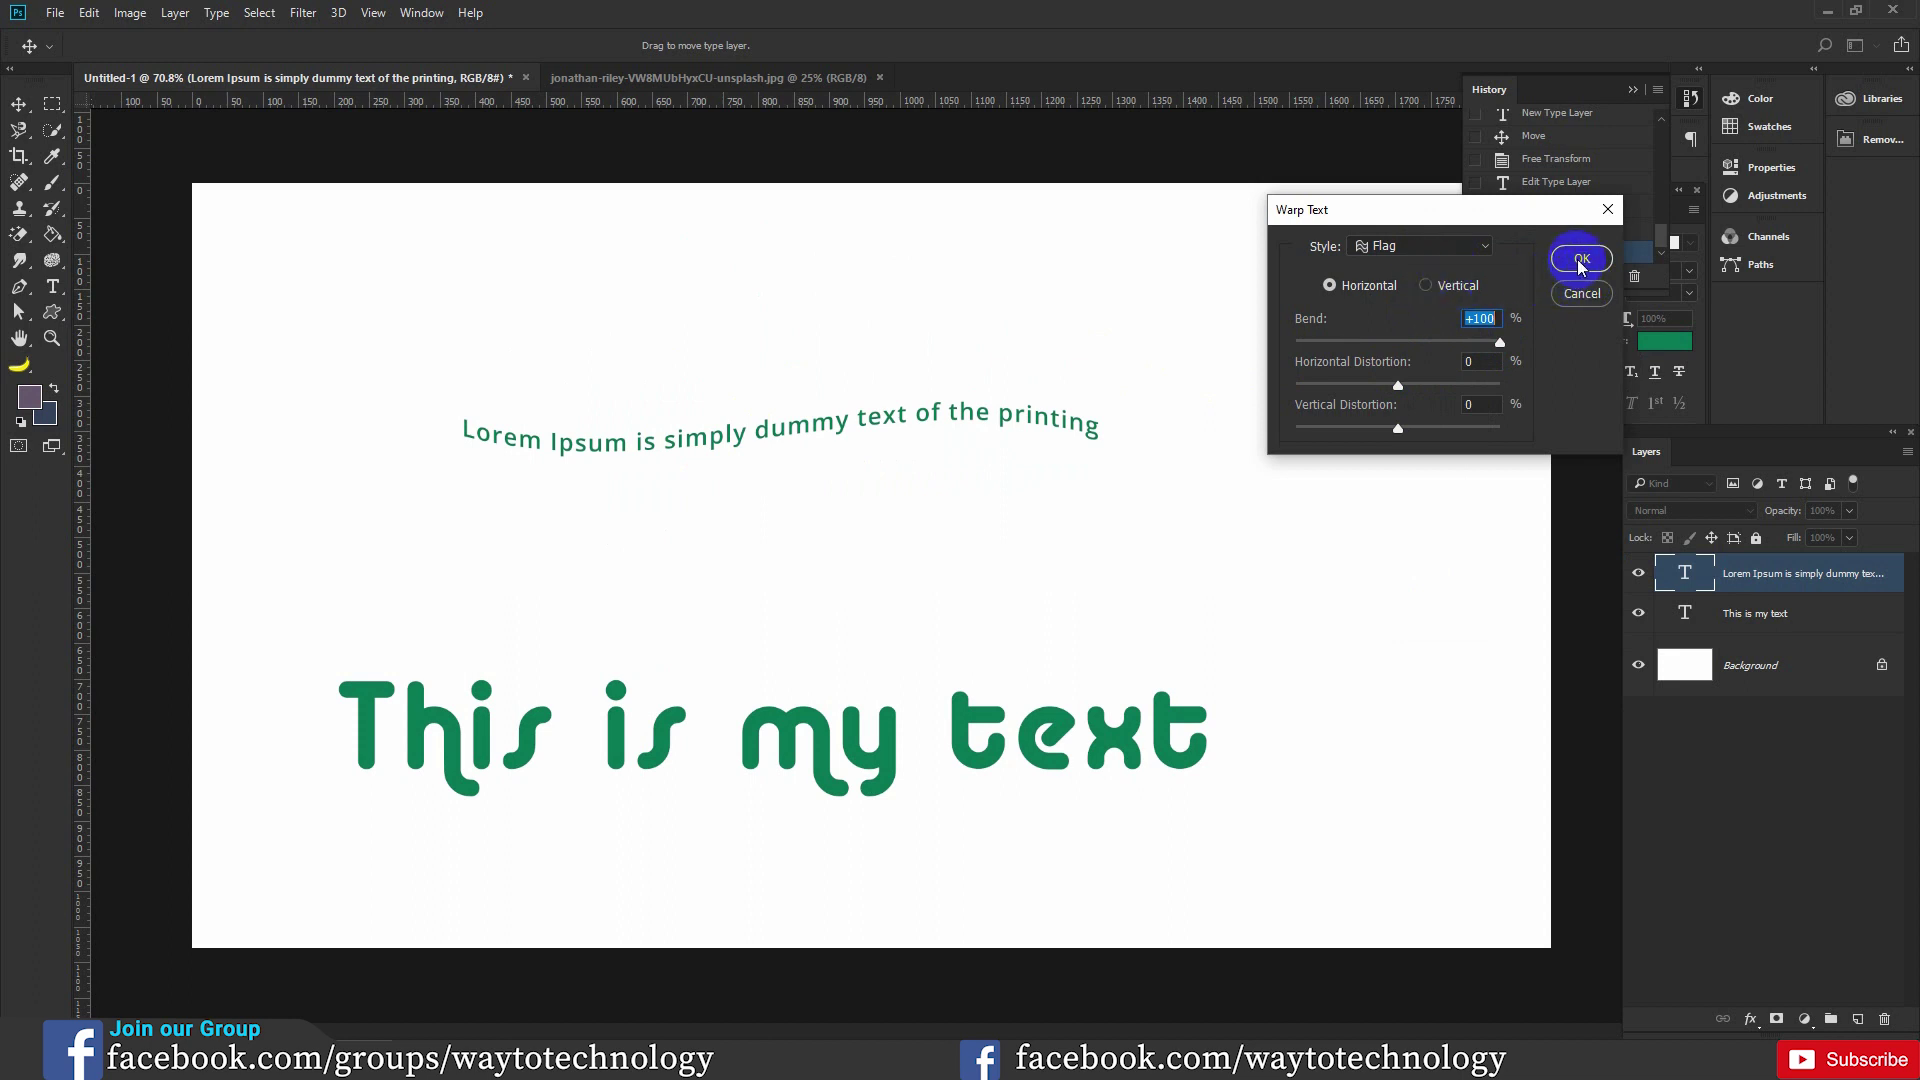
left_click(1582, 293)
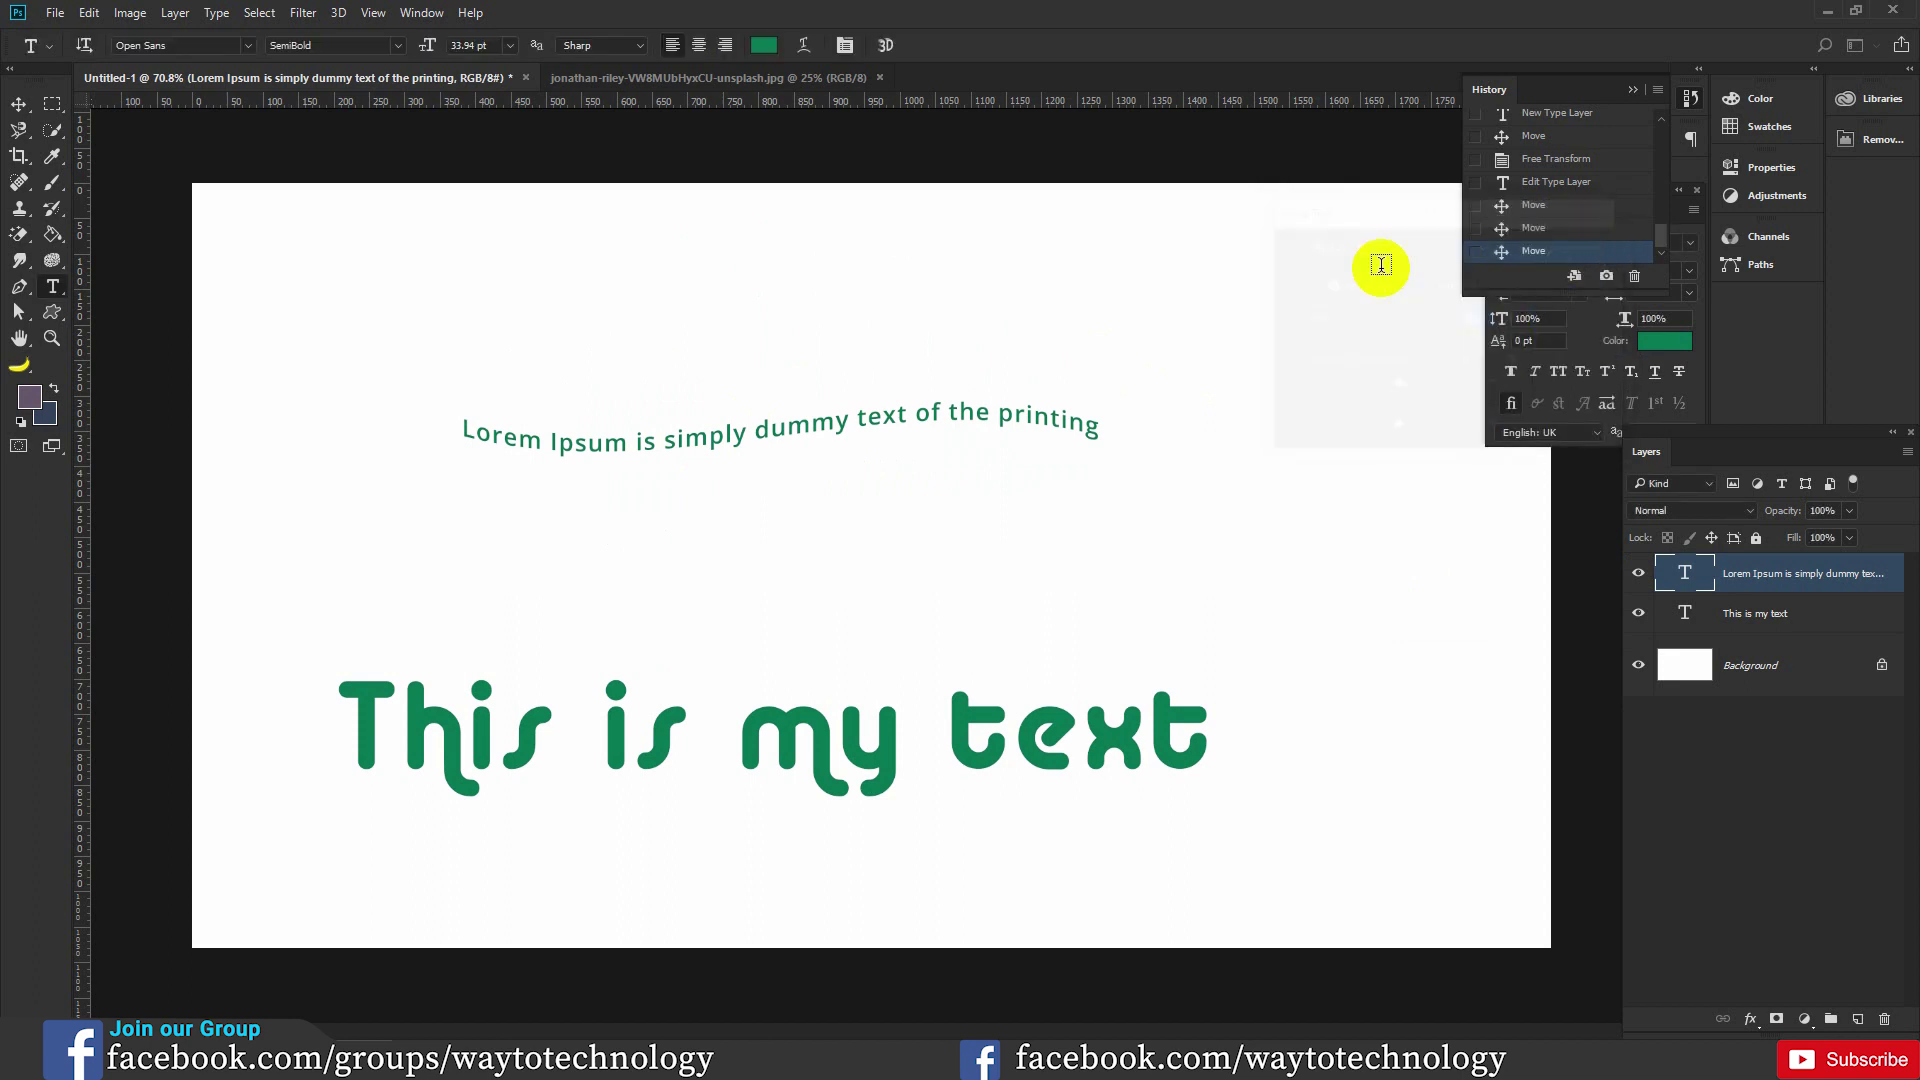
Move the Lorem Ipsum line near the top and add vertical text 'dogjos' at the left edge.
left_click(18, 104)
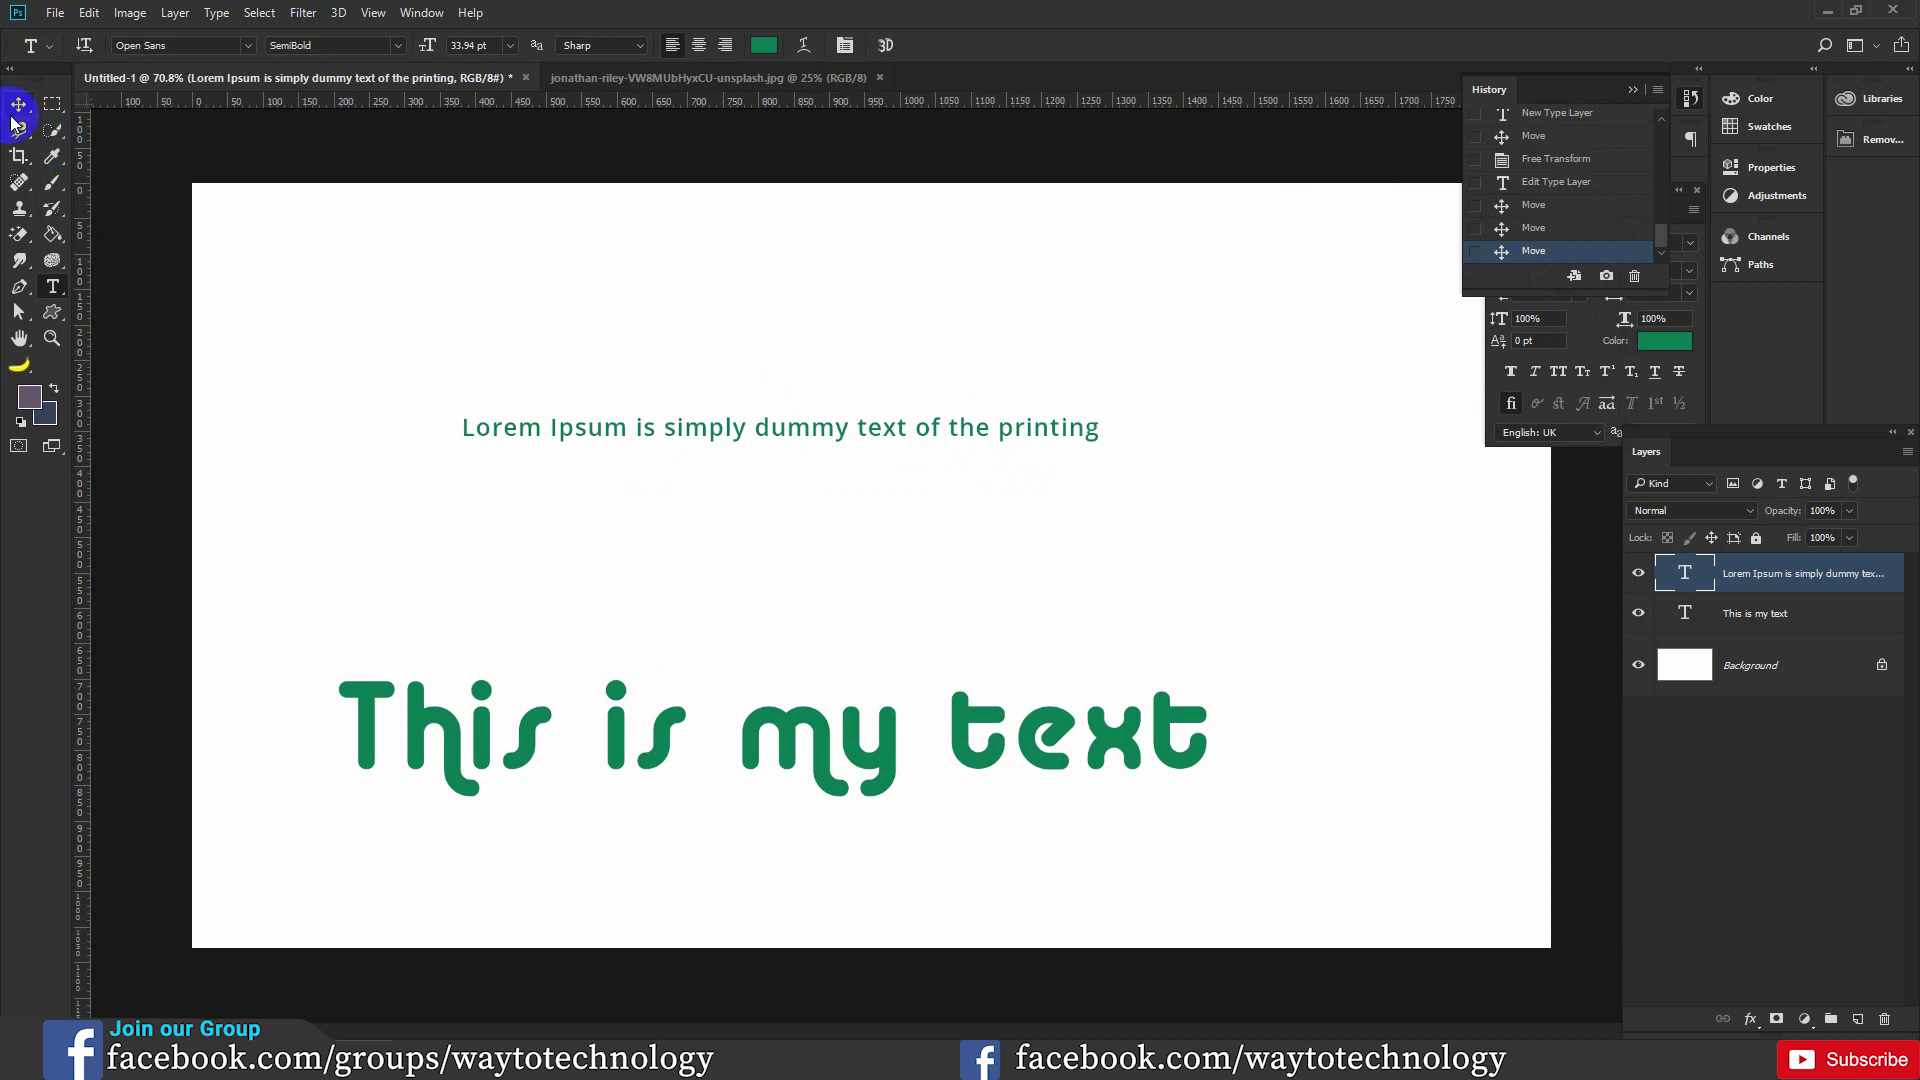
left_click_drag(718, 430, 628, 268)
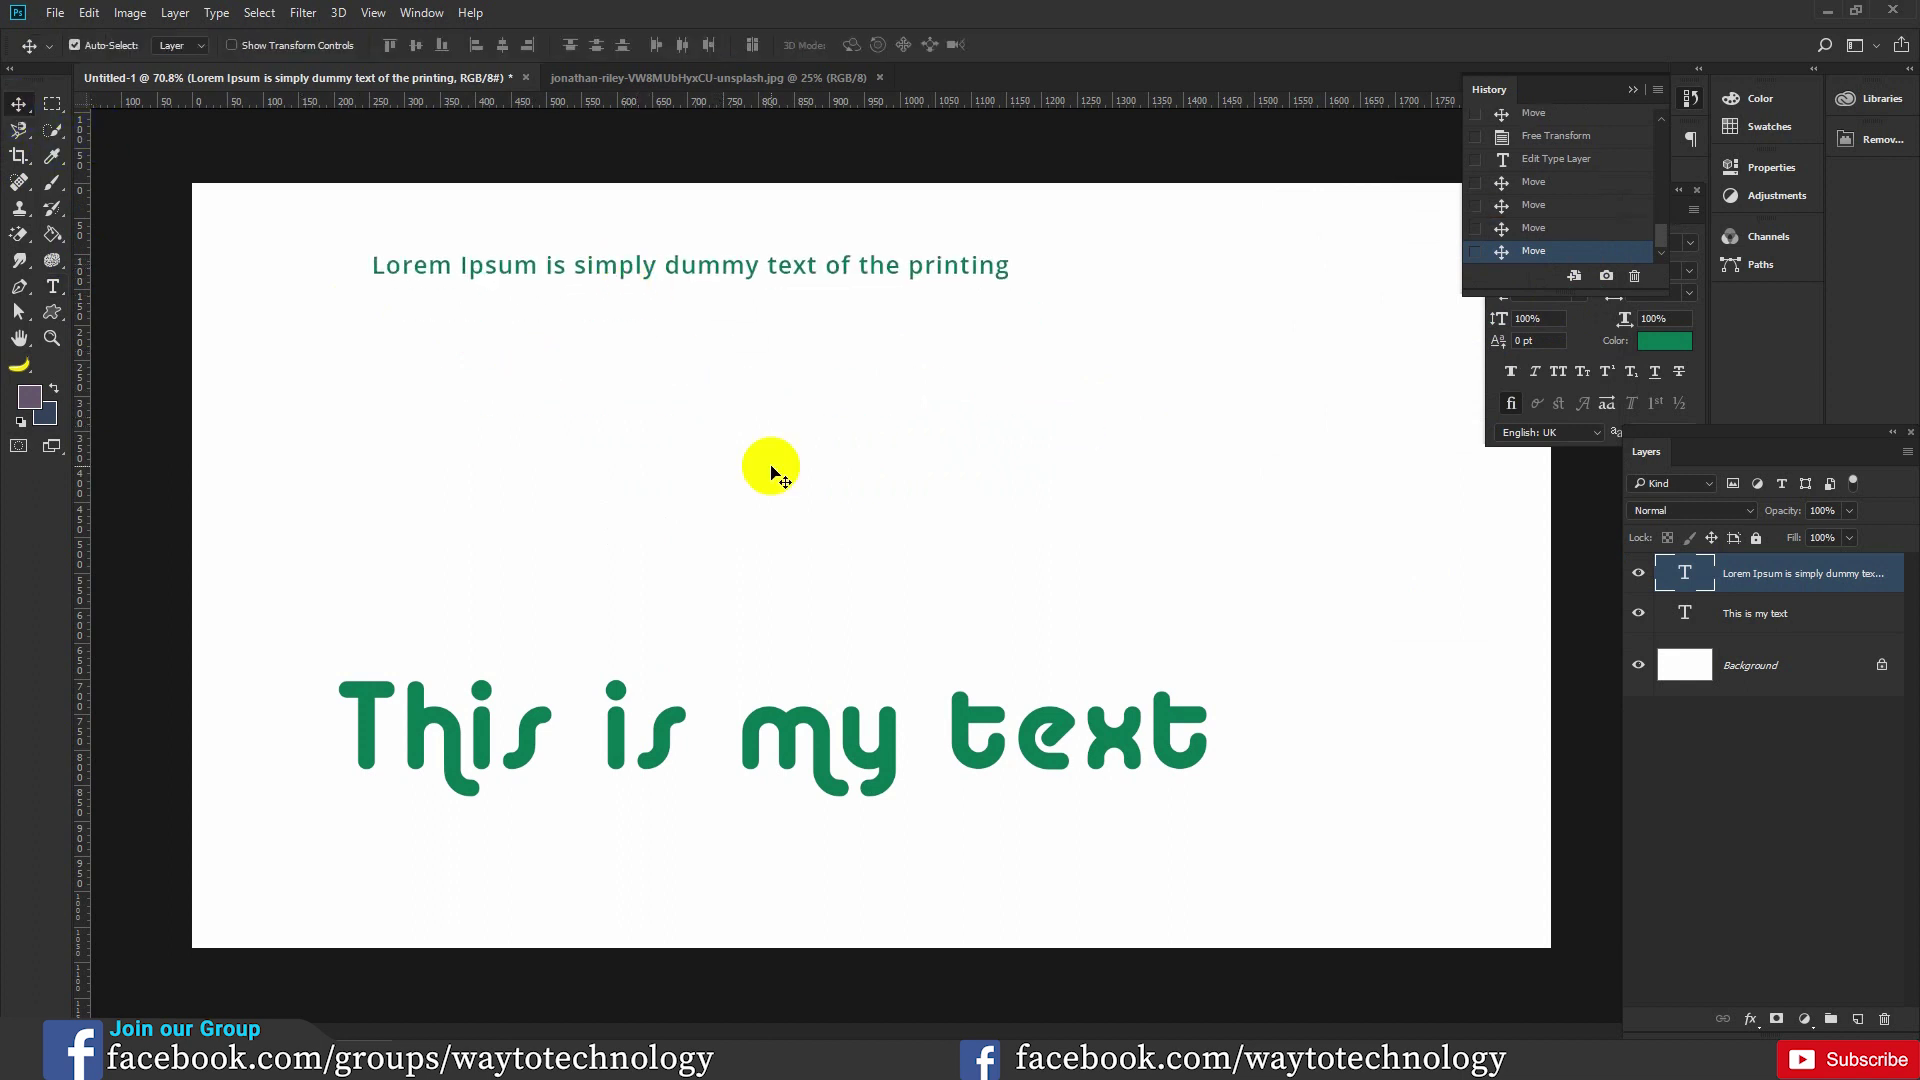
left_click(53, 287)
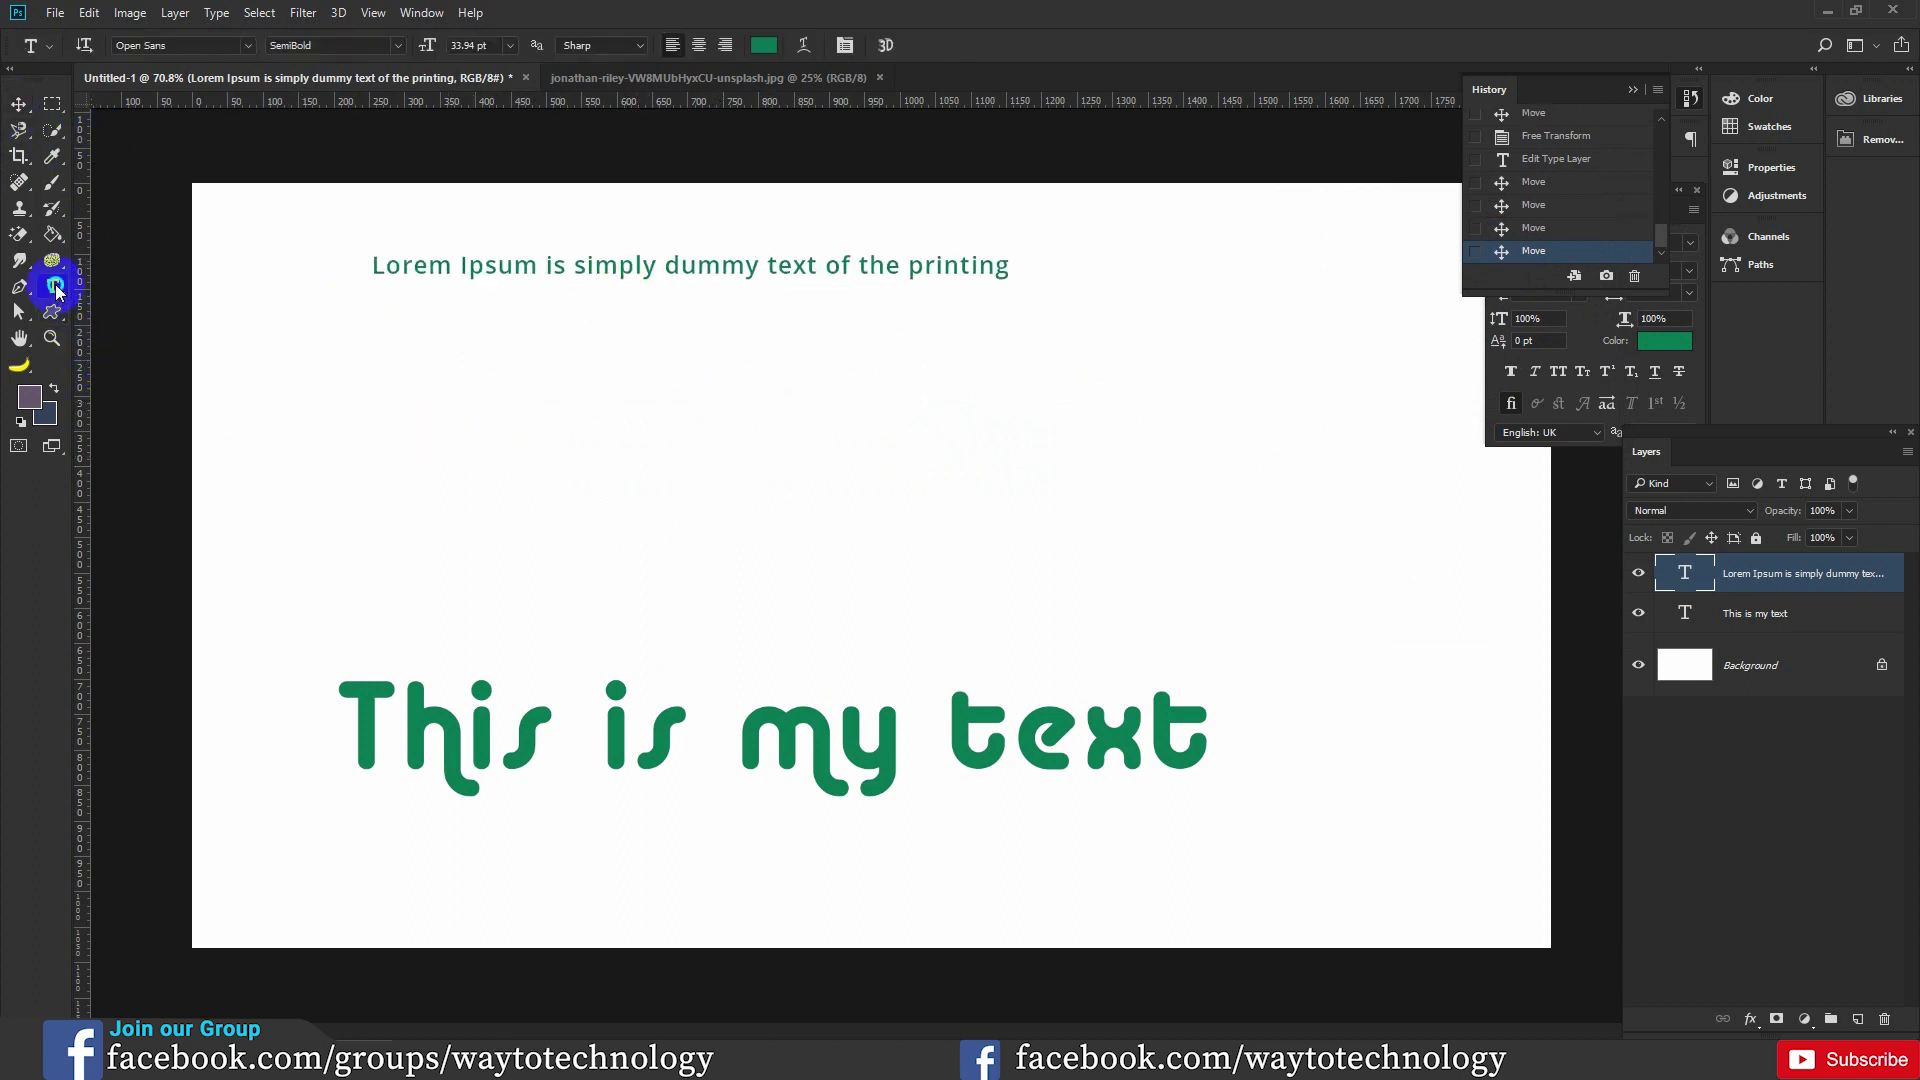
left_click(133, 311)
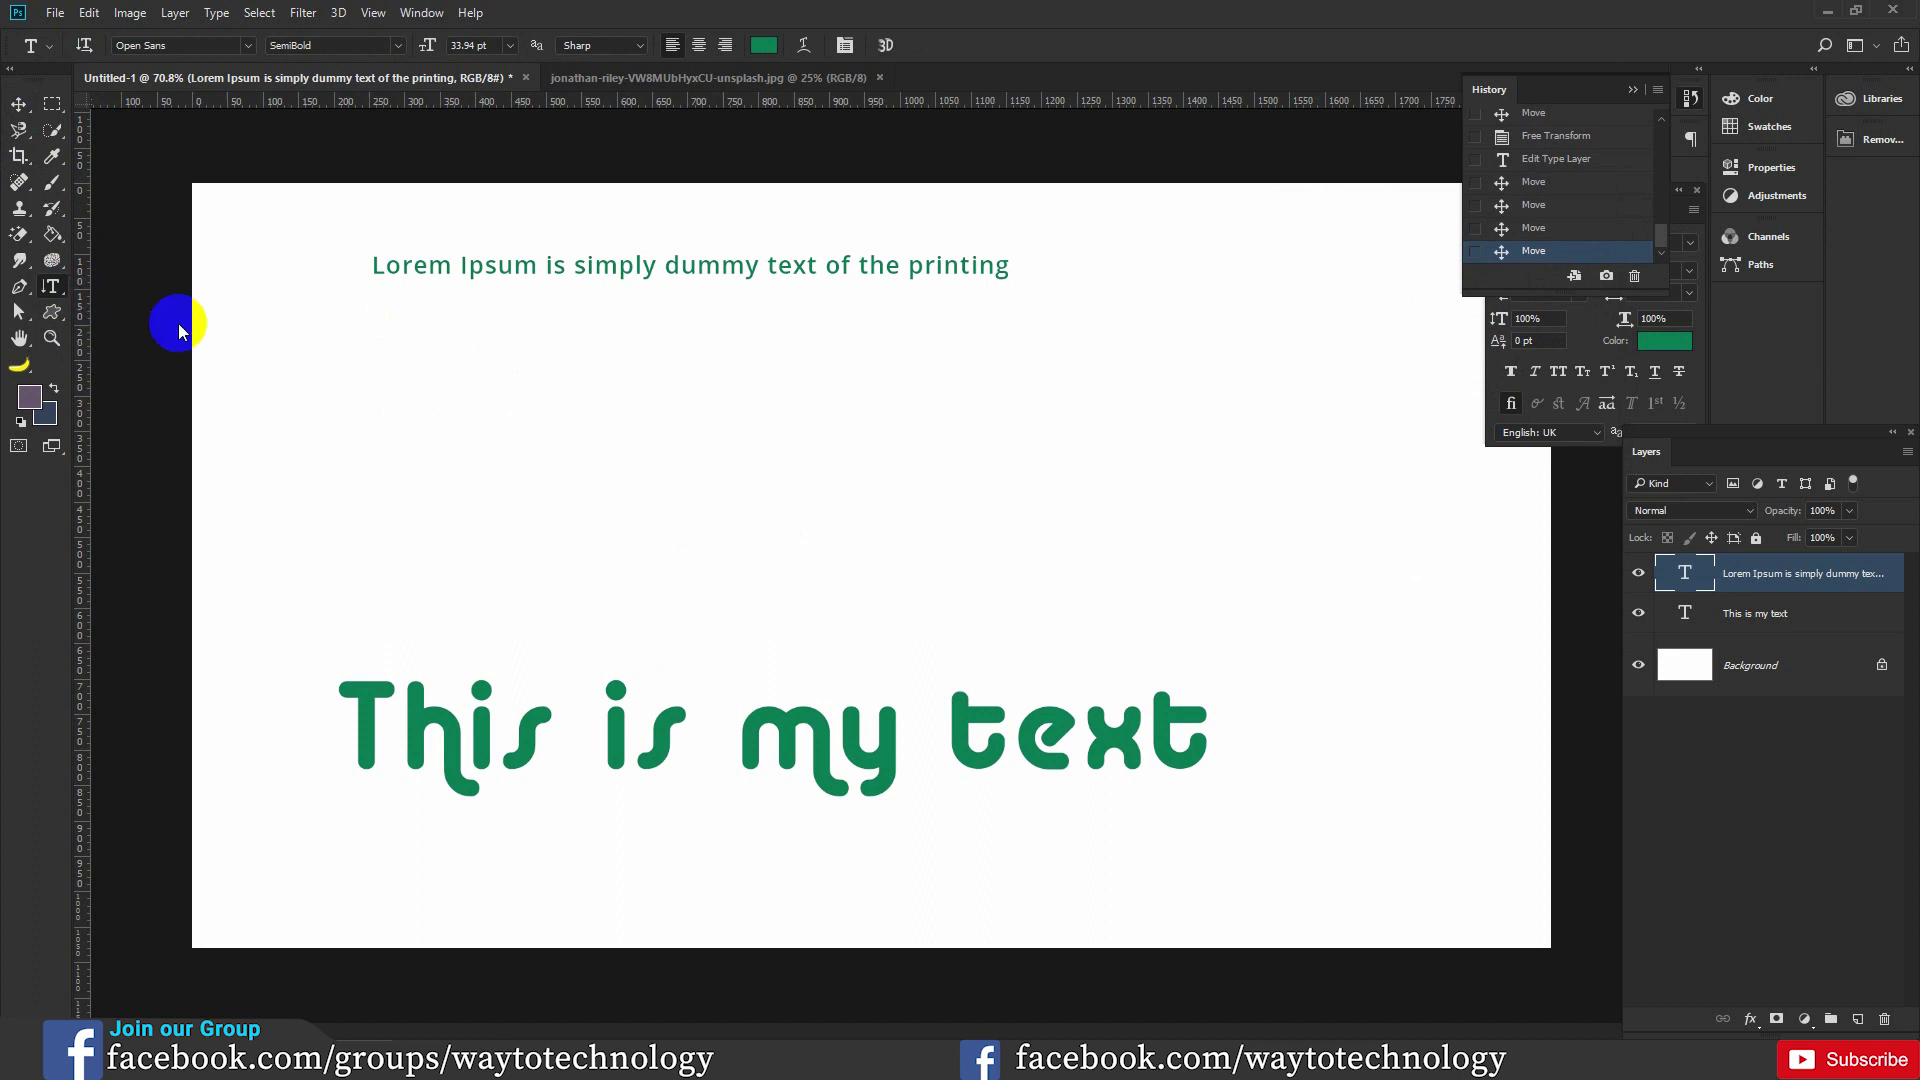
left_click(335, 329)
type("d")
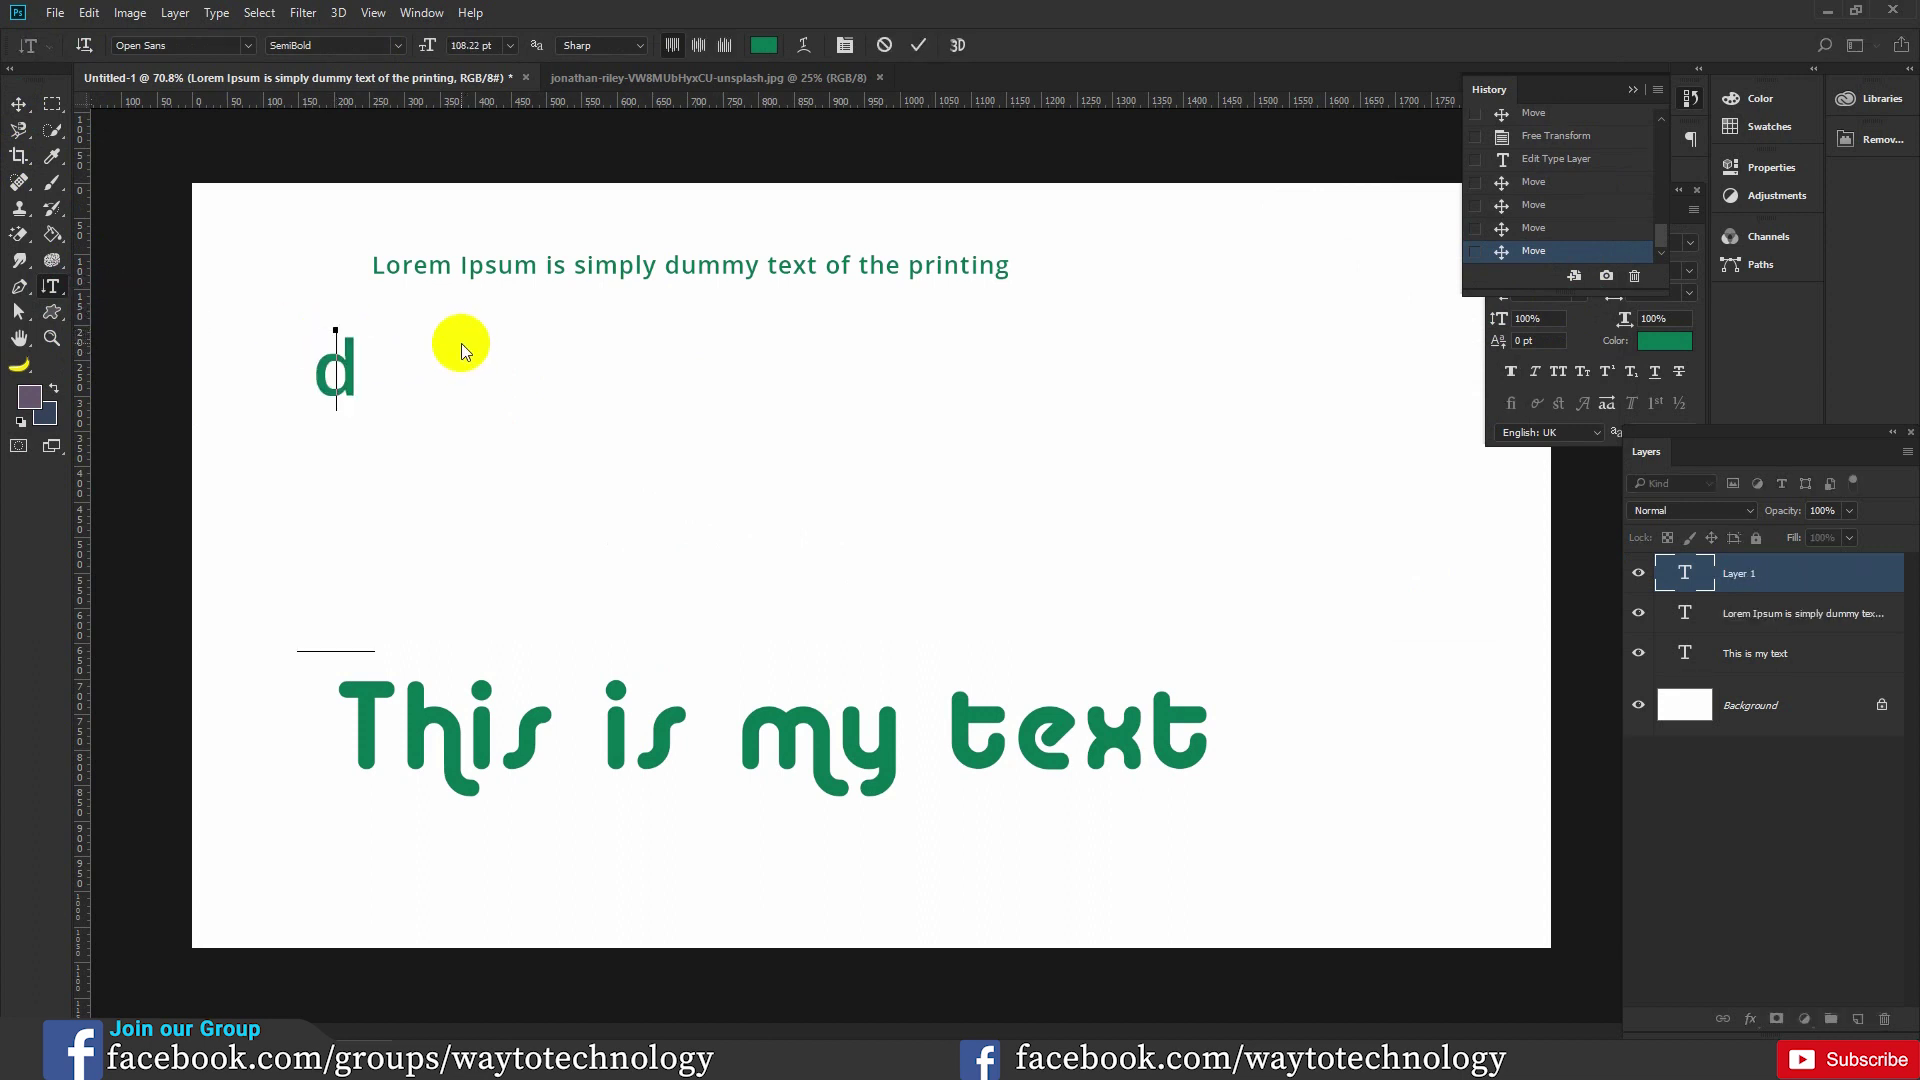
type("ogjos")
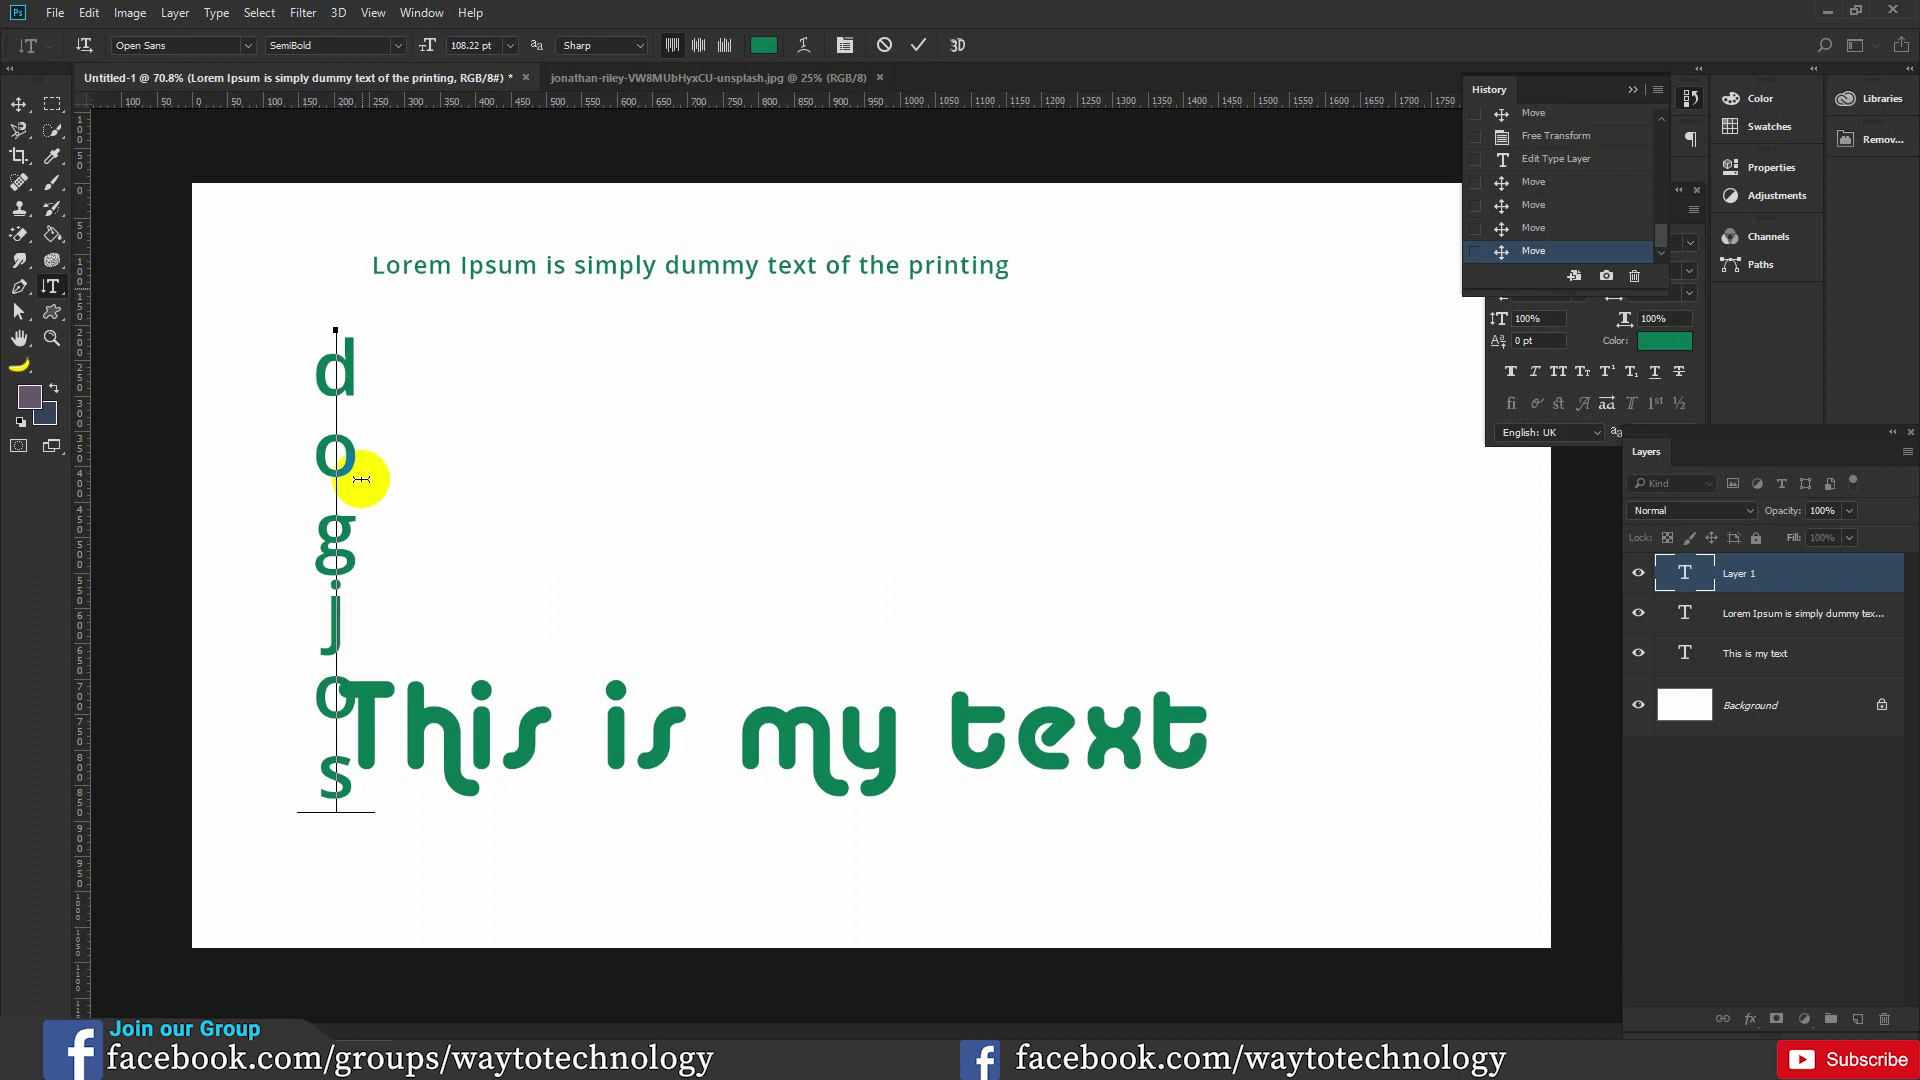
left_click(19, 104)
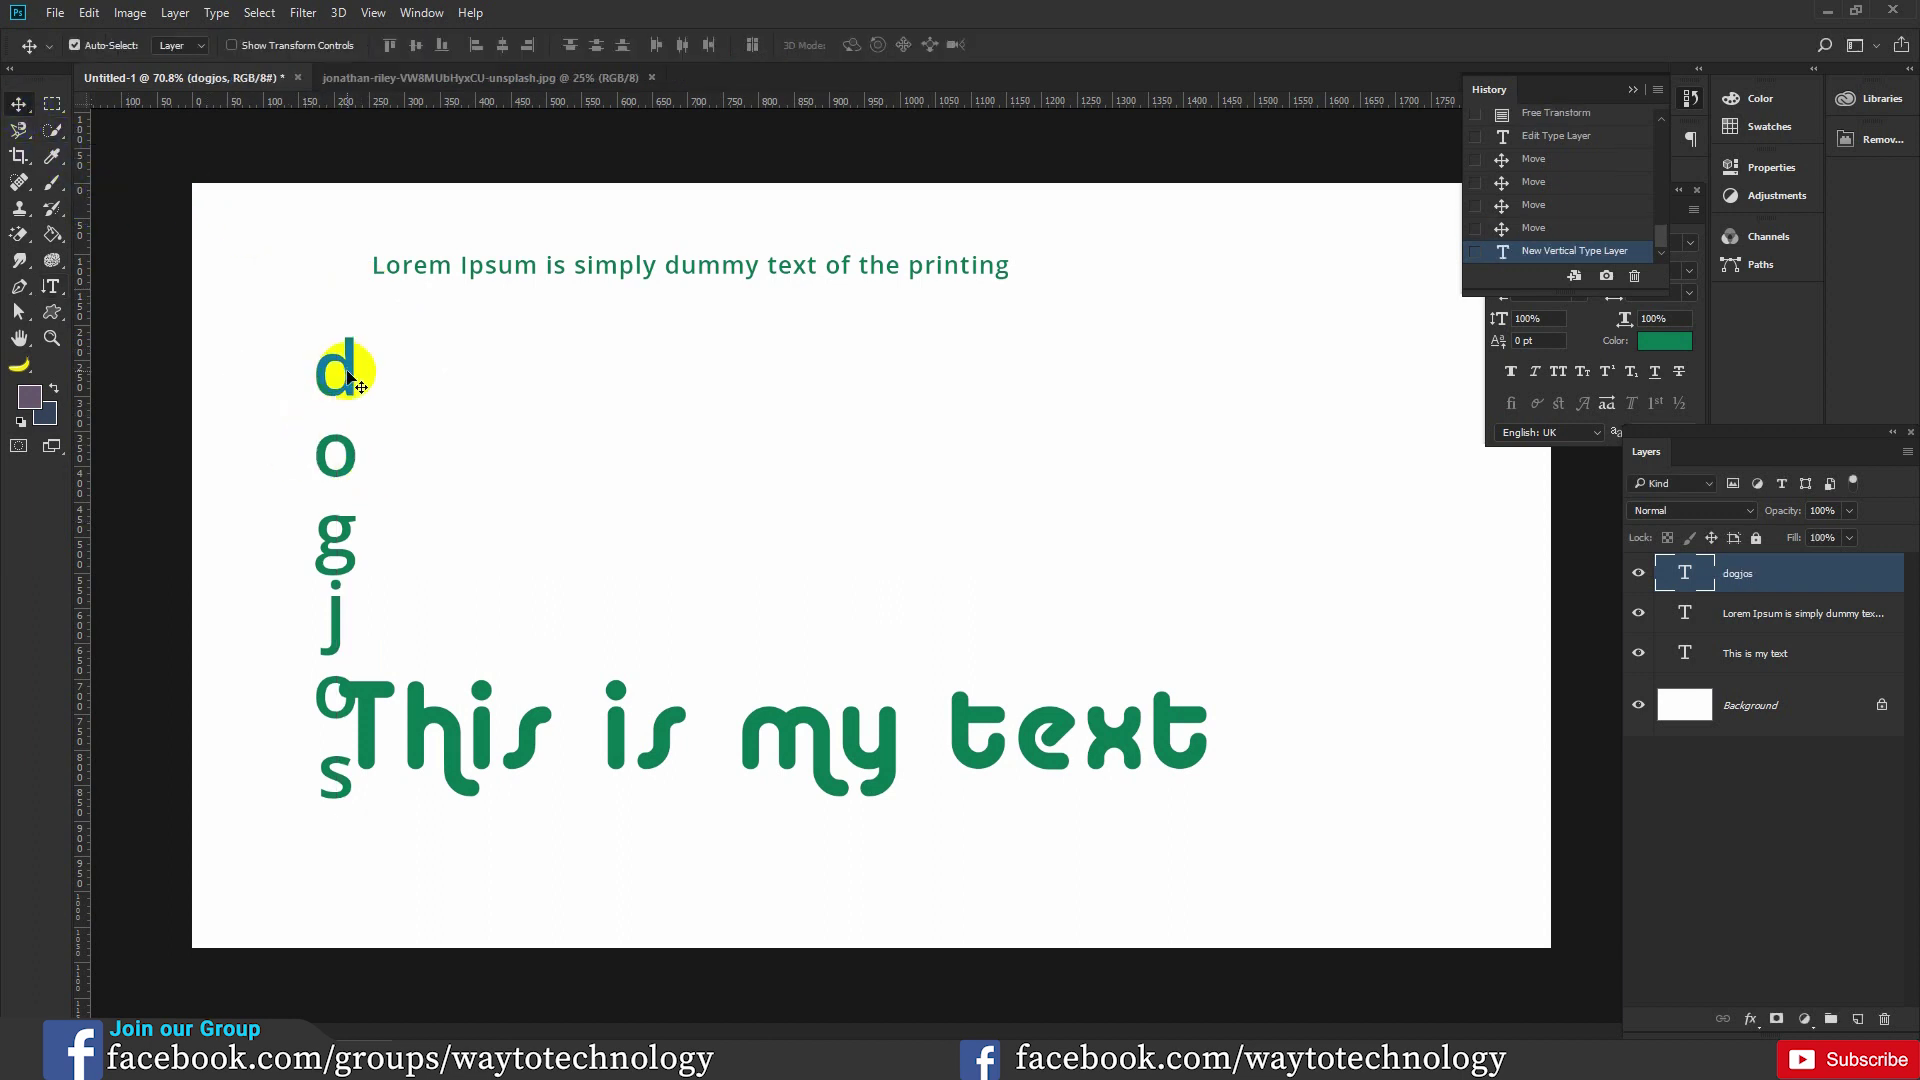
left_click_drag(362, 377, 257, 400)
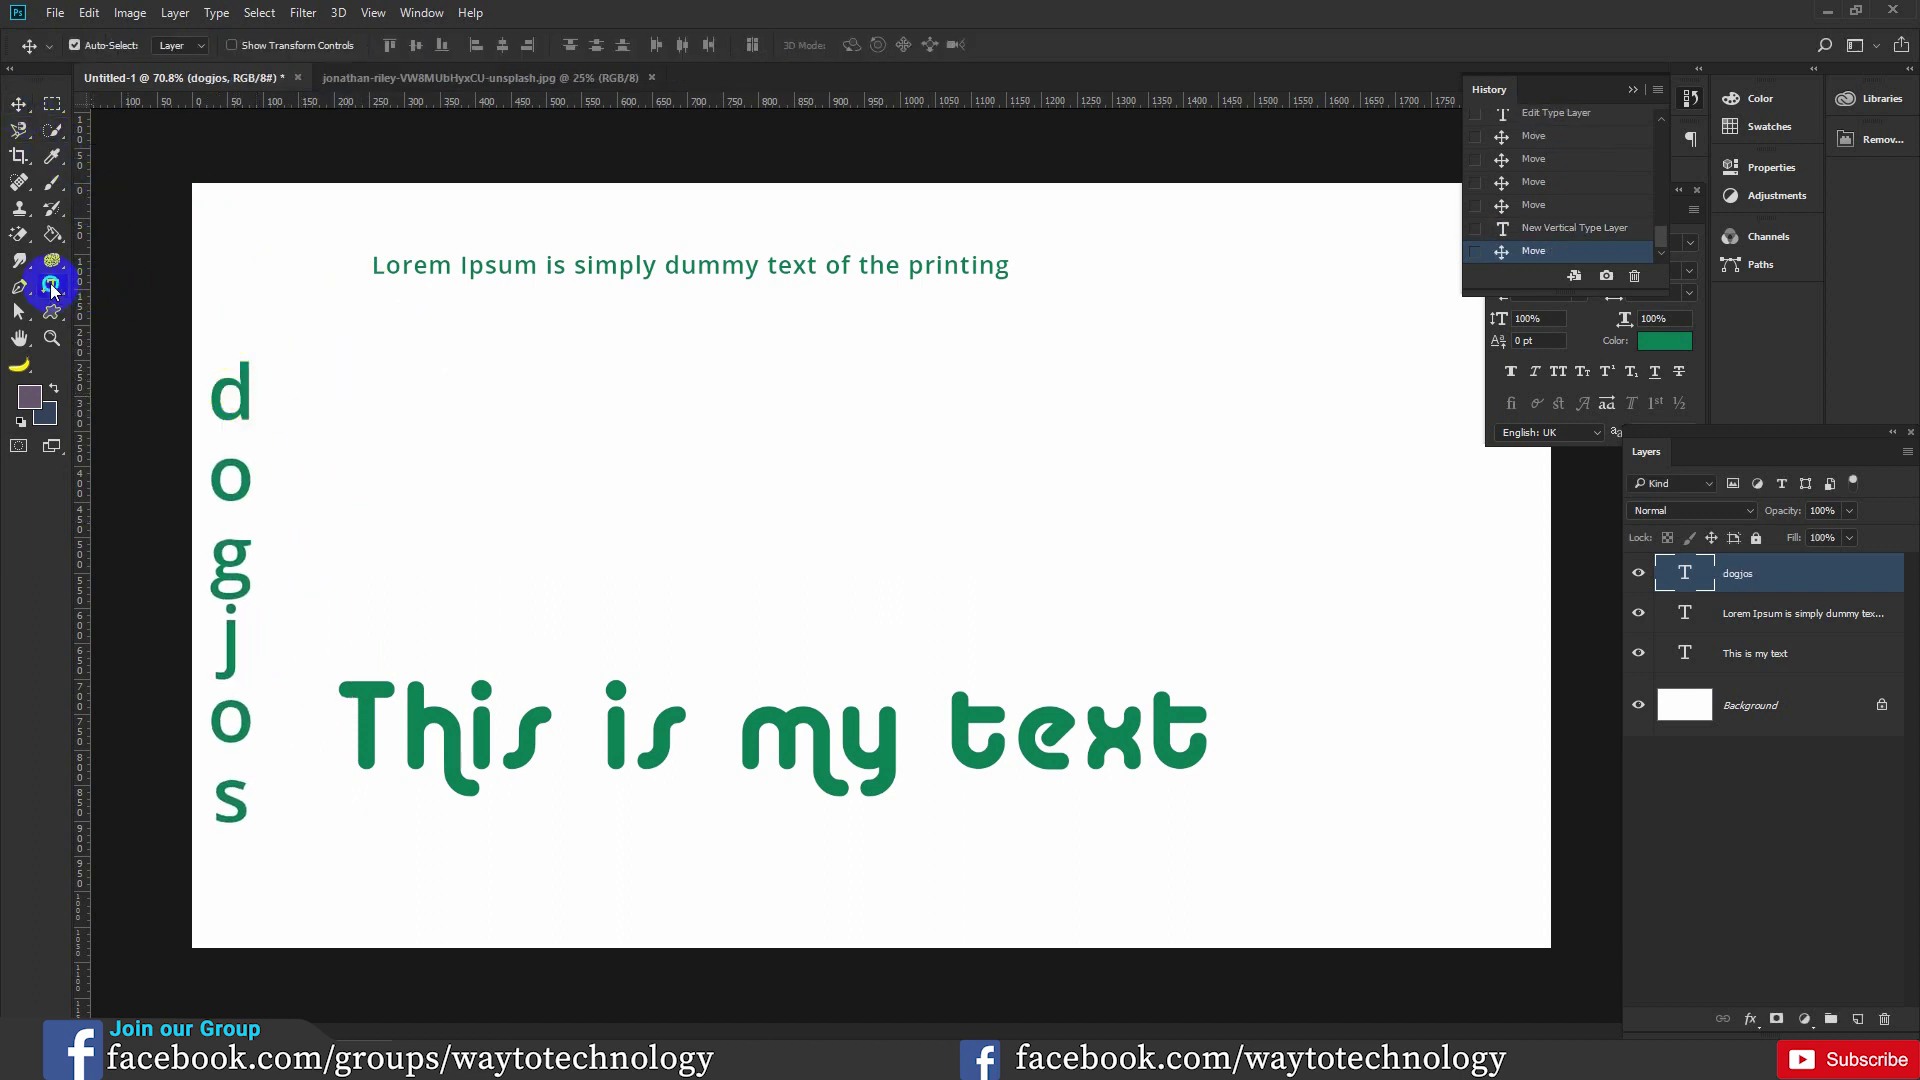
Switch the Type tool back to the Horizontal Type Tool.
left_click(51, 287)
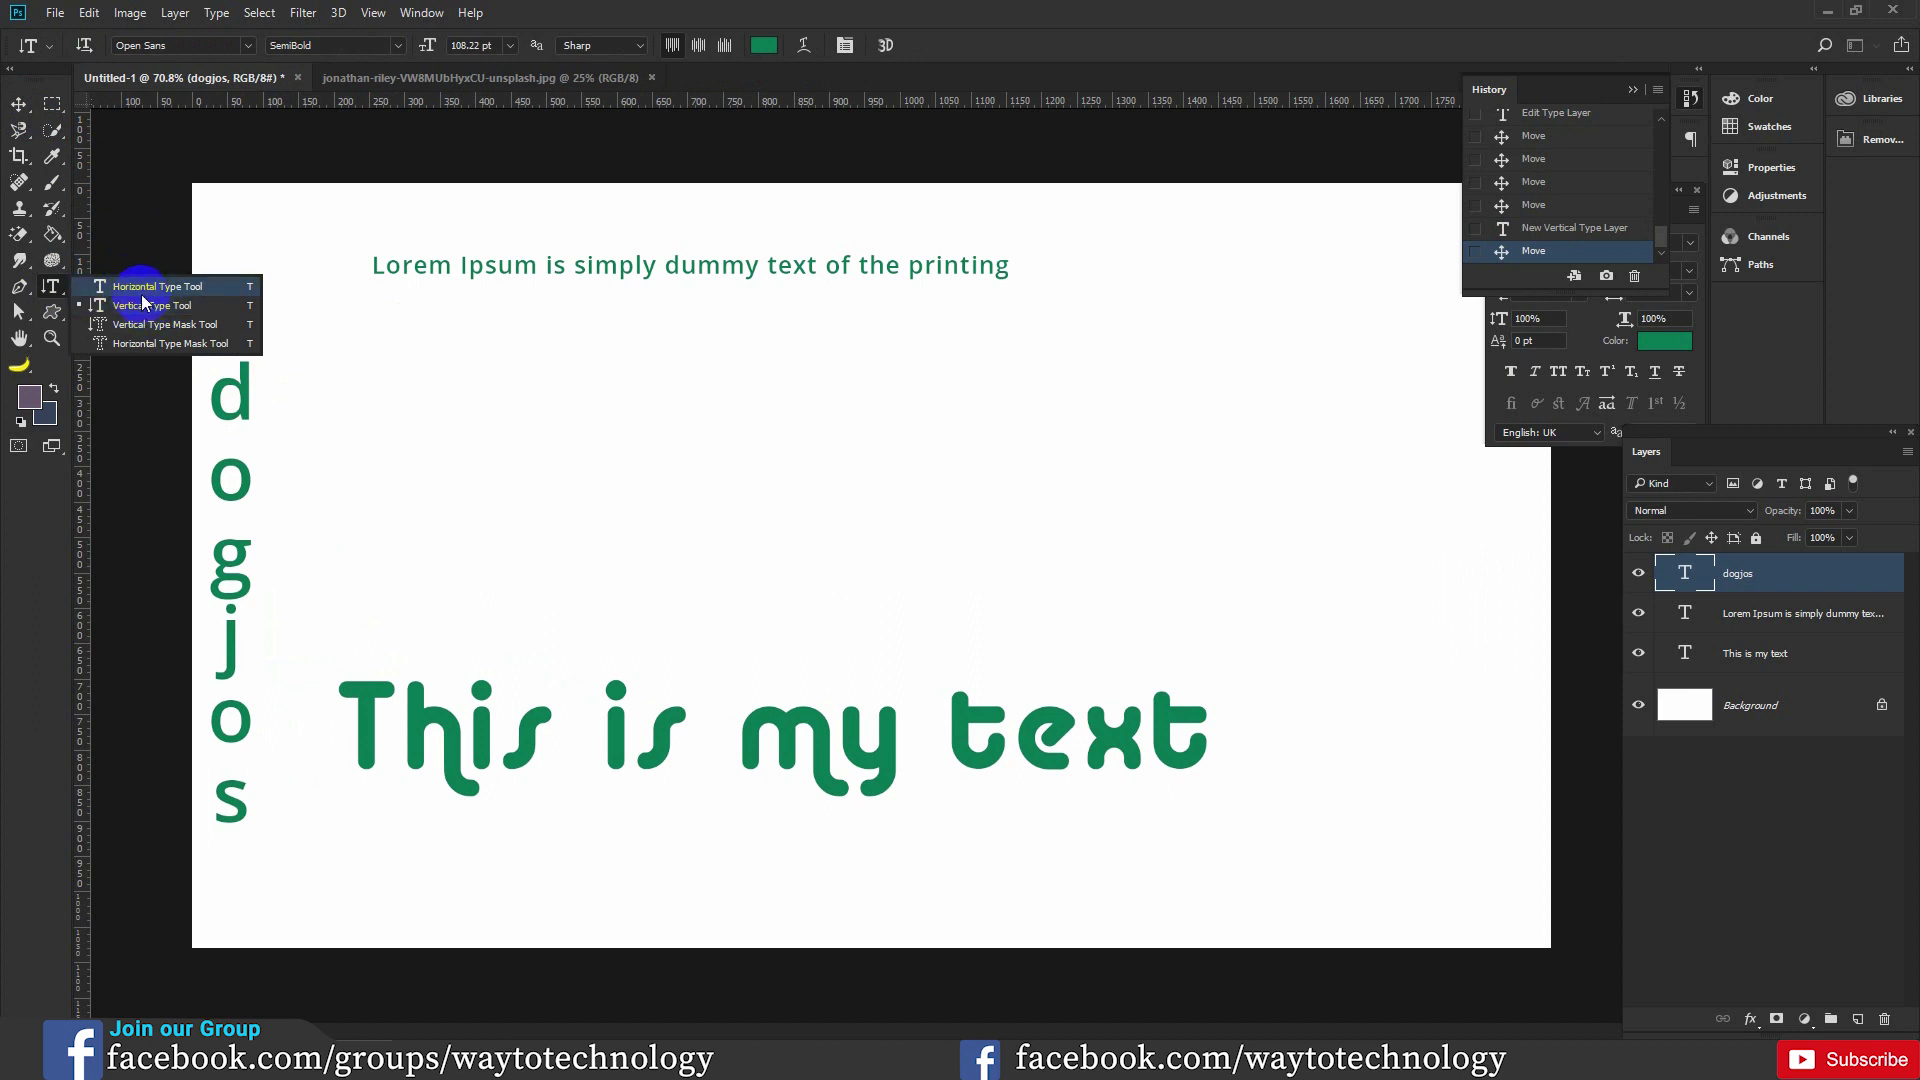
left_click(134, 289)
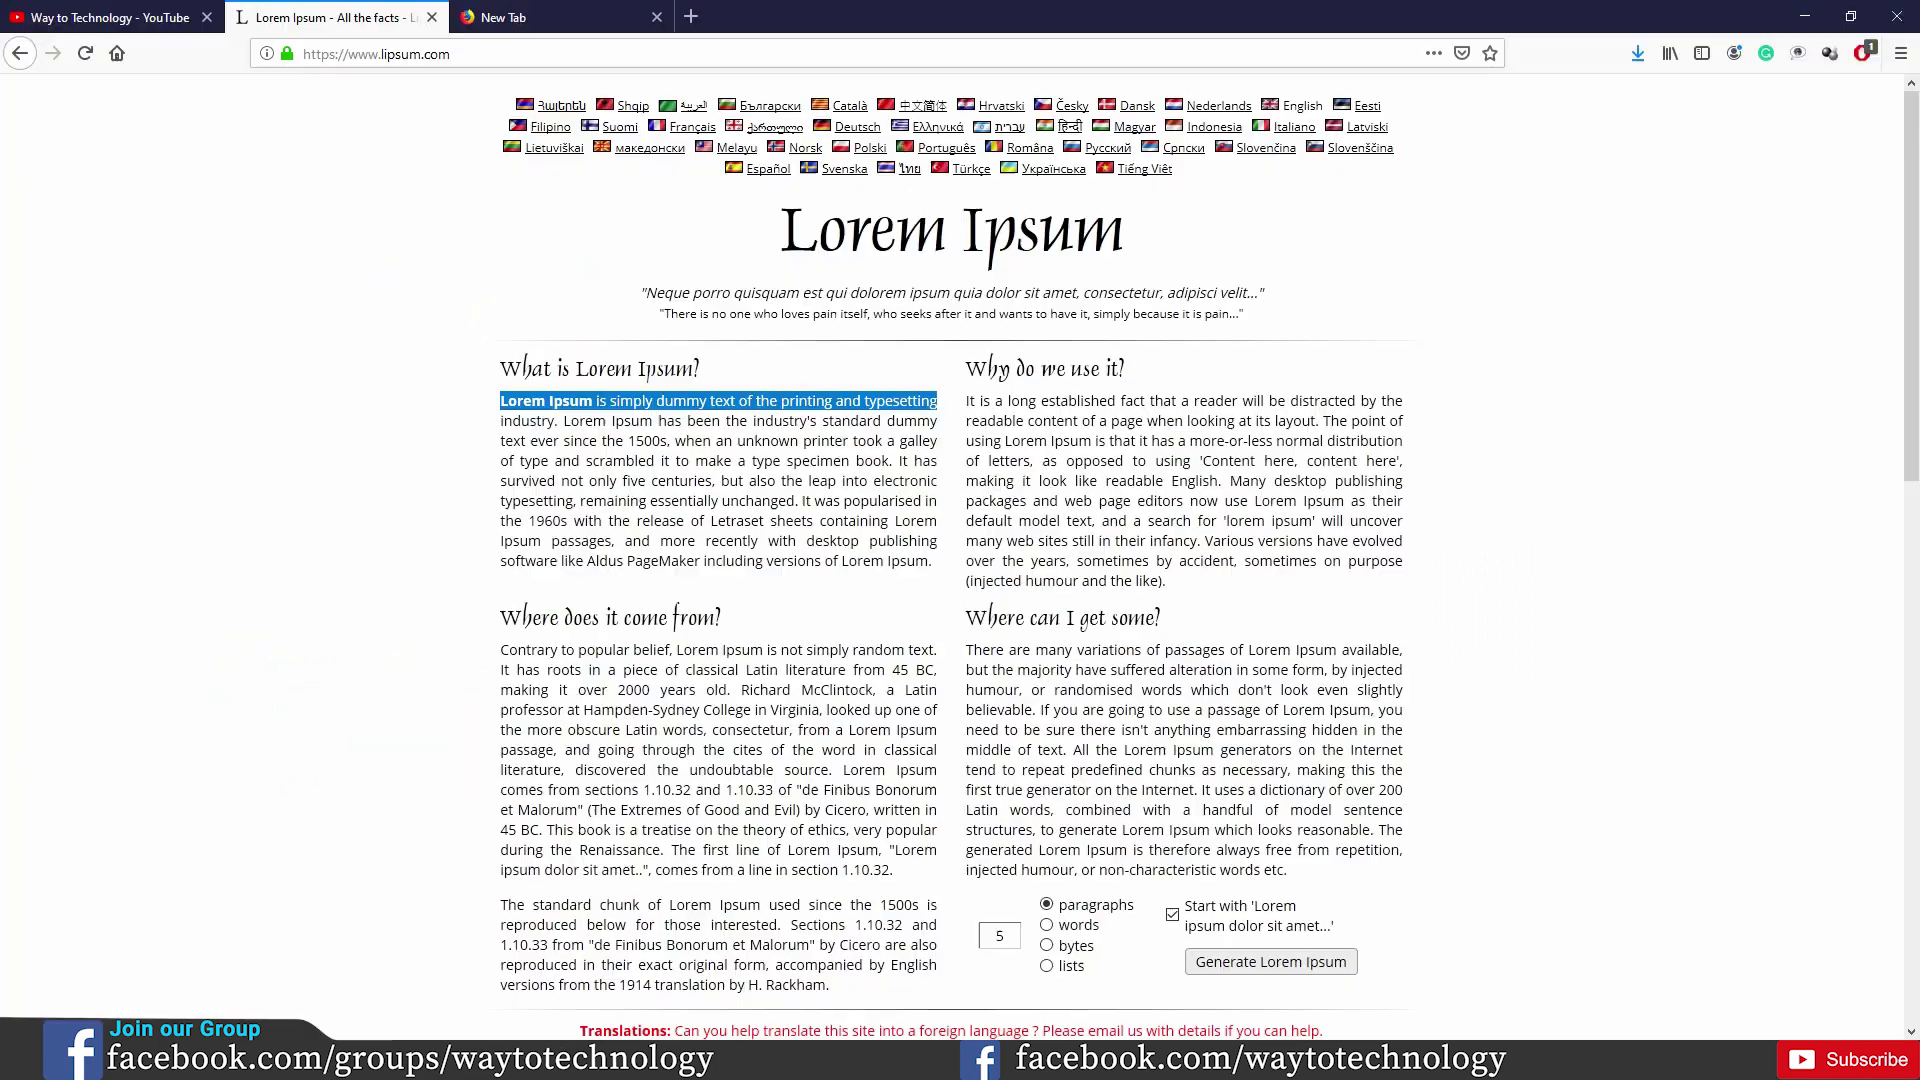
On lipsum.com, select the first paragraph under 'What is Lorem Ipsum?' and return to Photoshop.
left_click(537, 373)
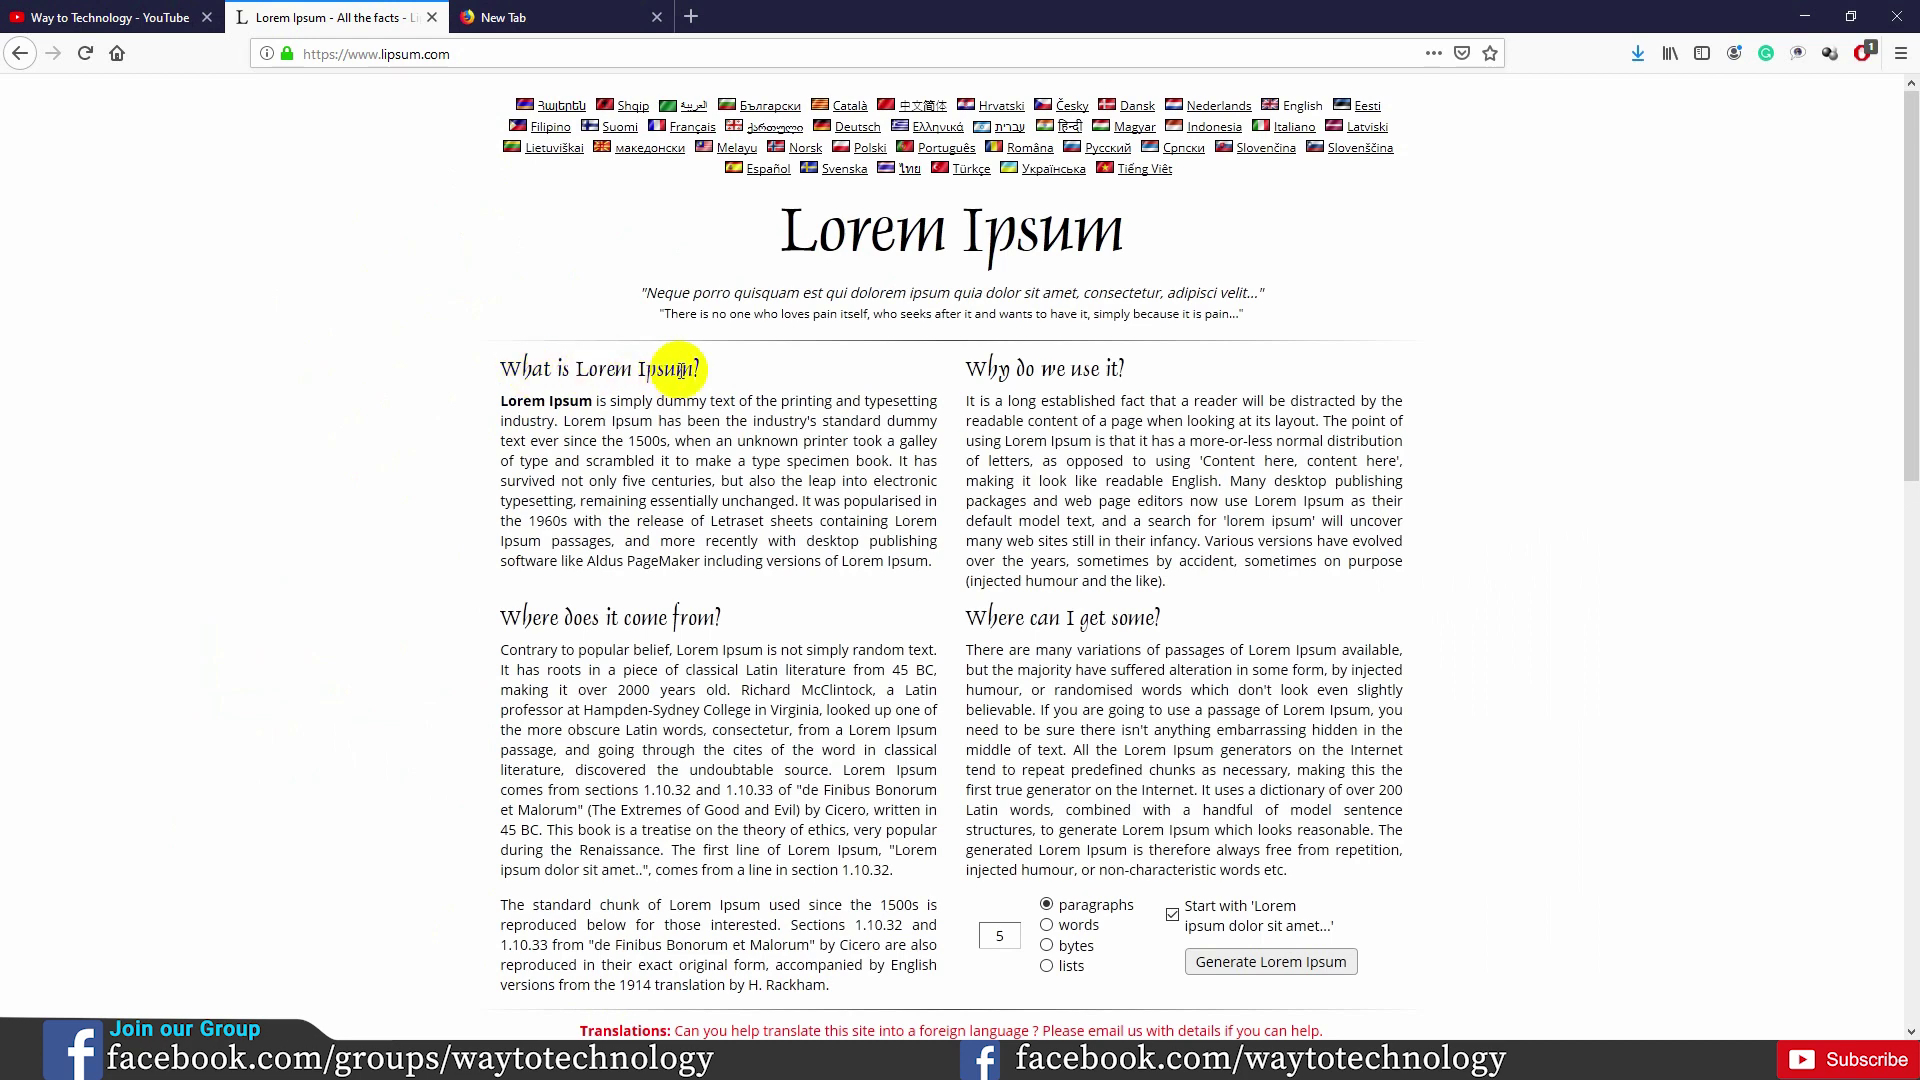
triple_click(504, 380)
left_click(516, 372)
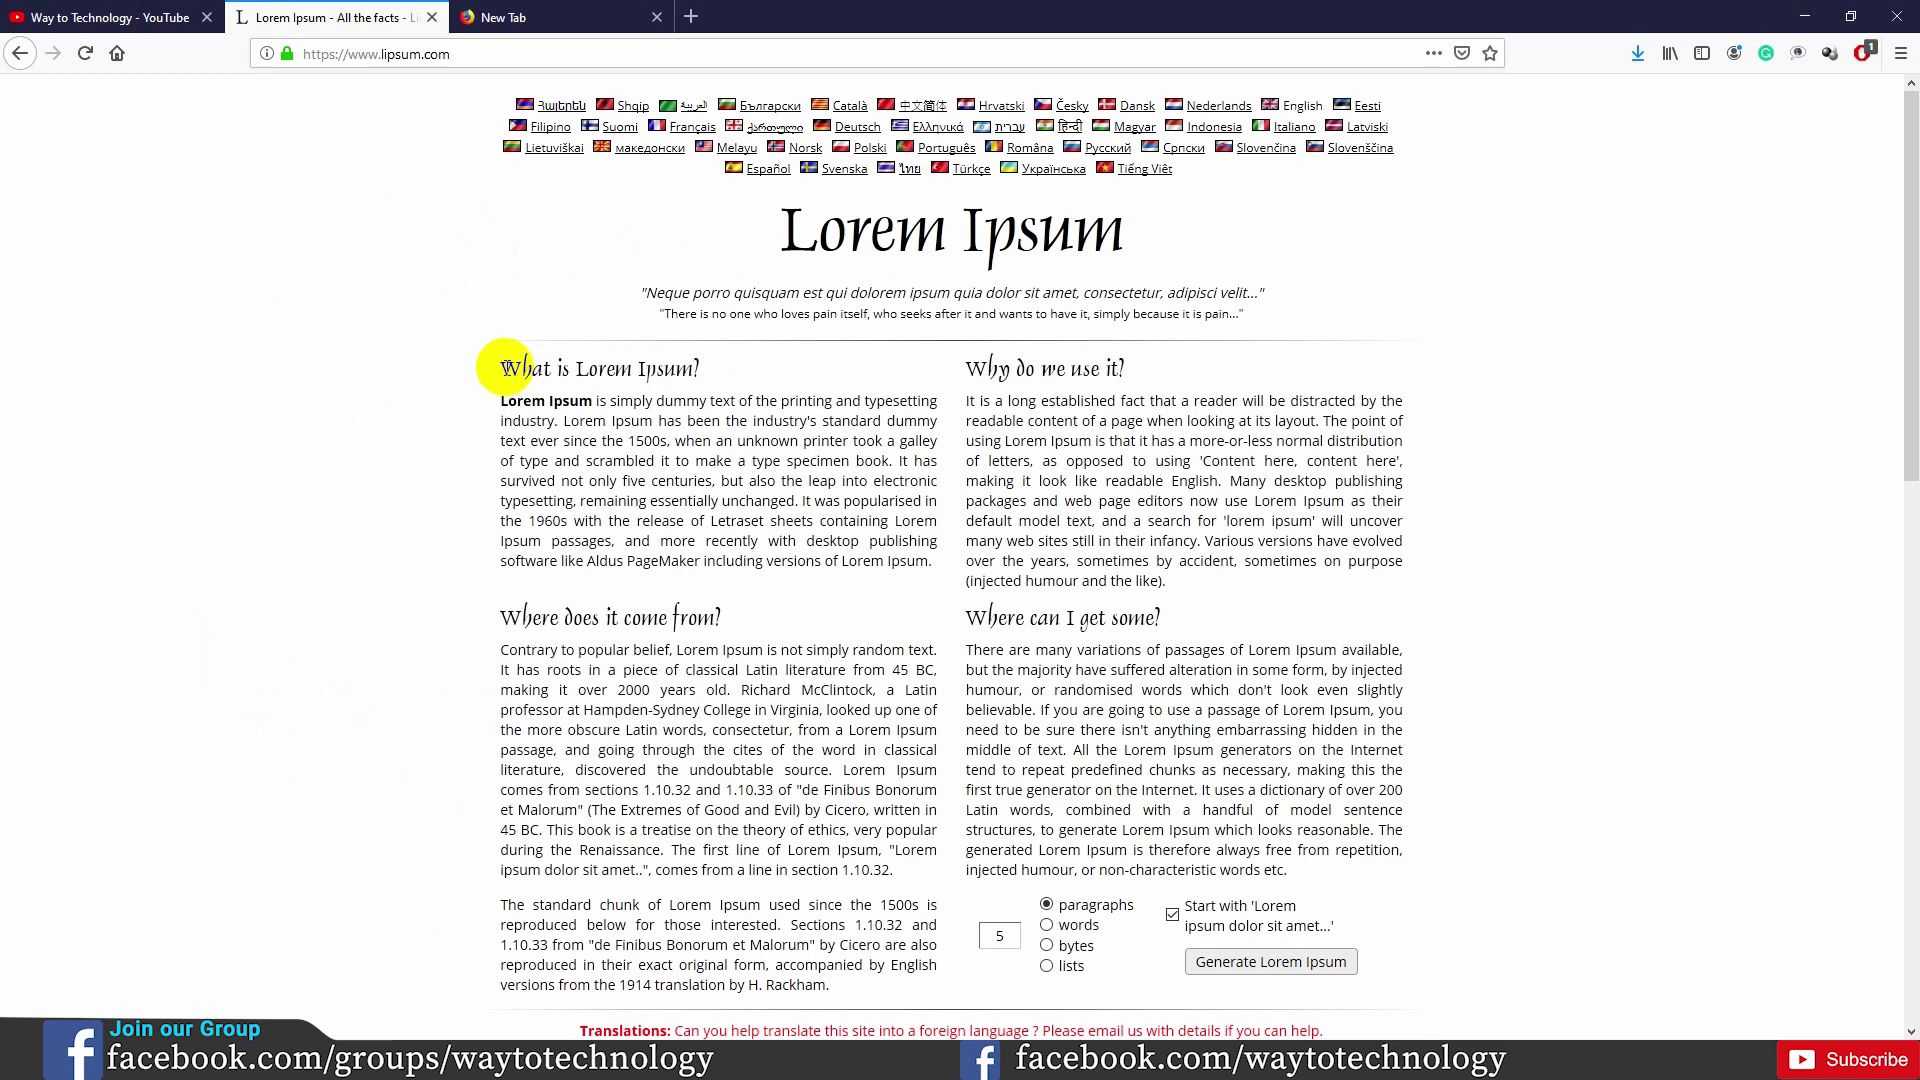
triple_click(740, 352)
left_click(541, 405)
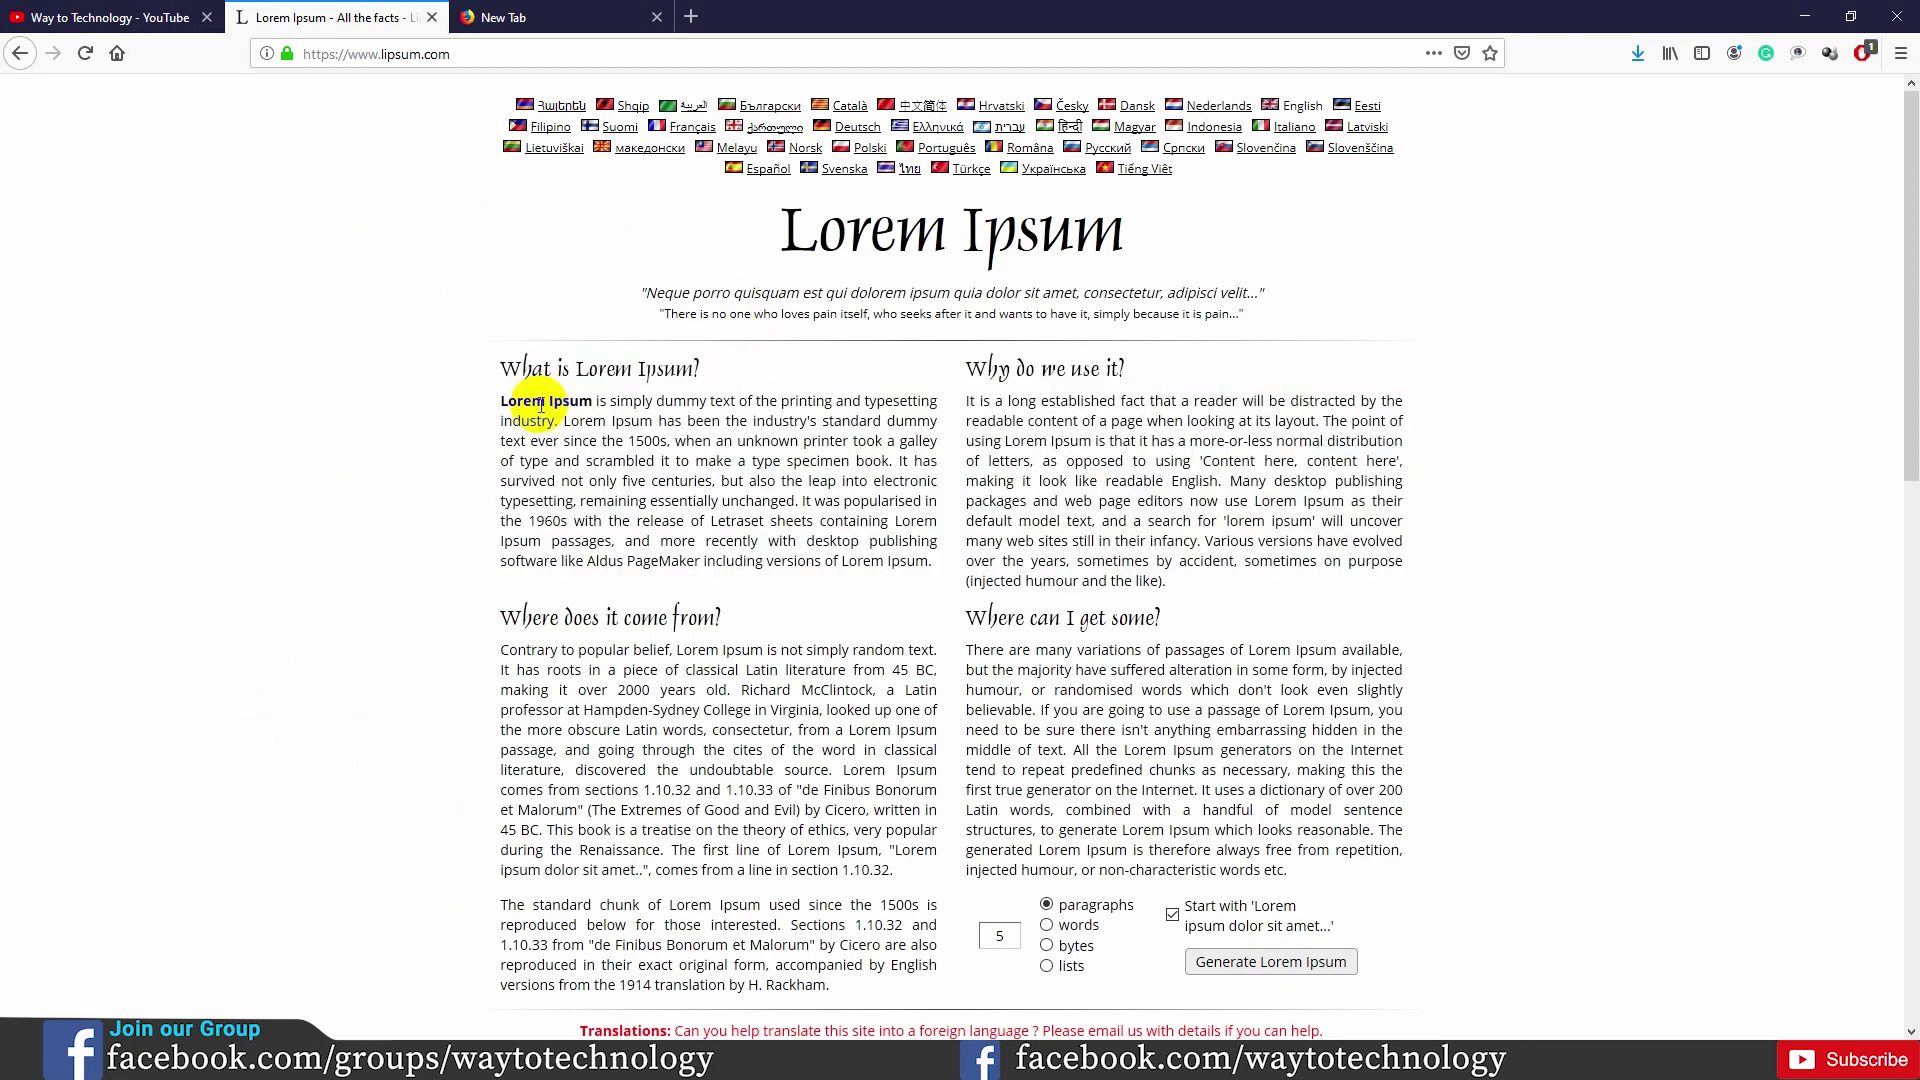
left_click_drag(503, 401, 938, 563)
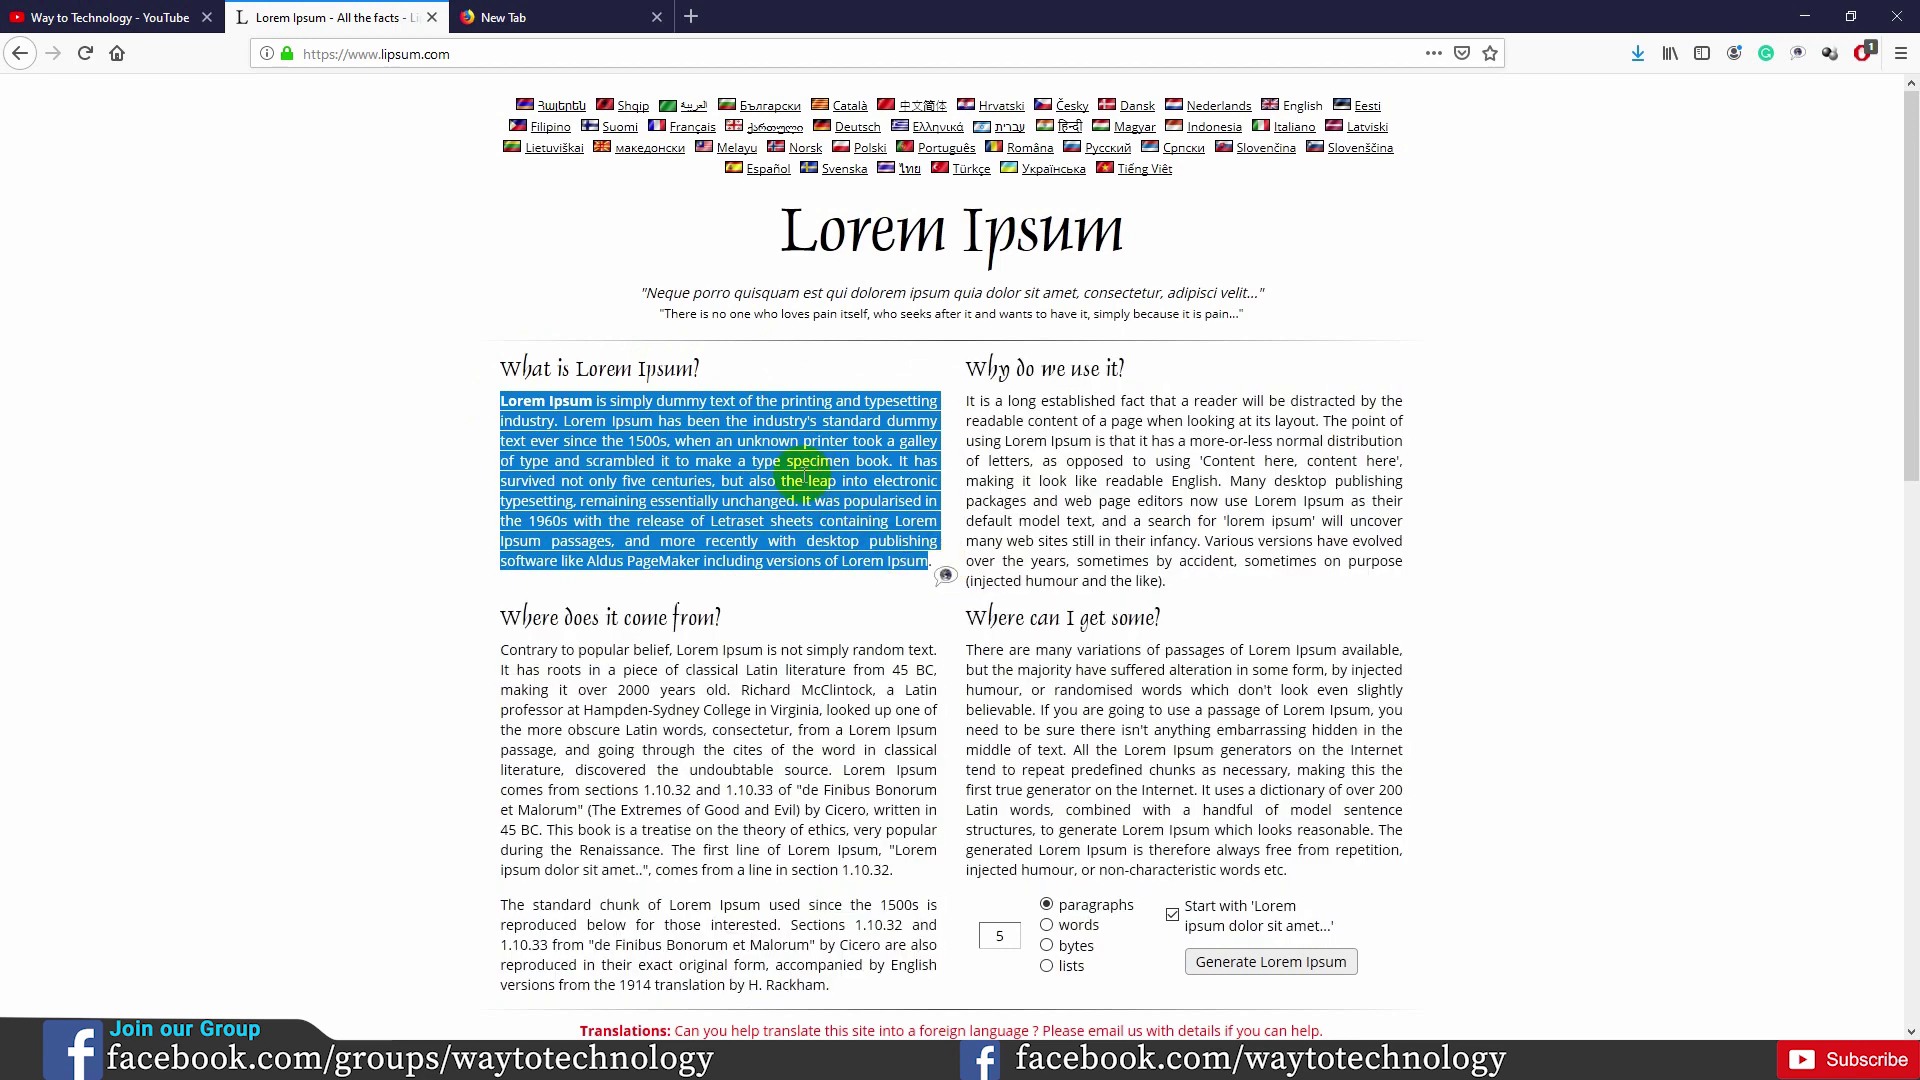
left_click(700, 455)
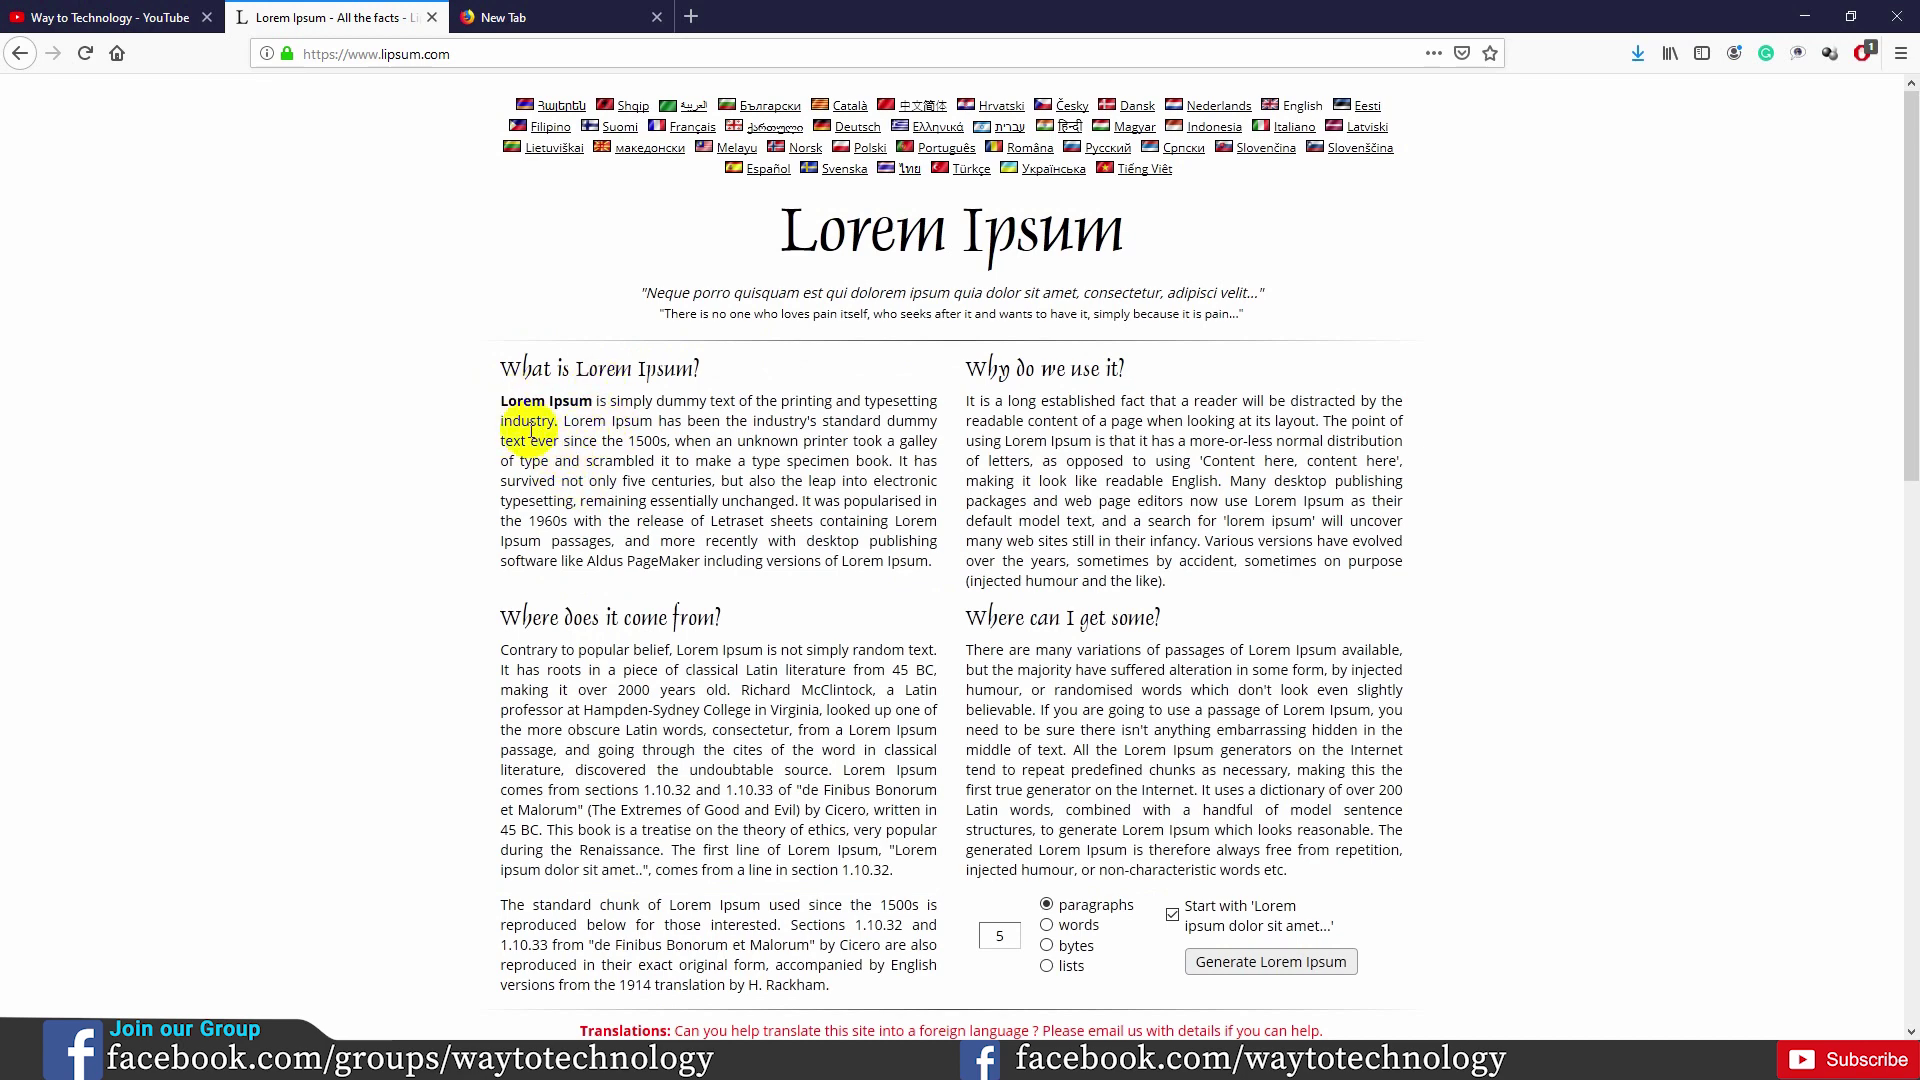
left_click_drag(502, 401, 932, 562)
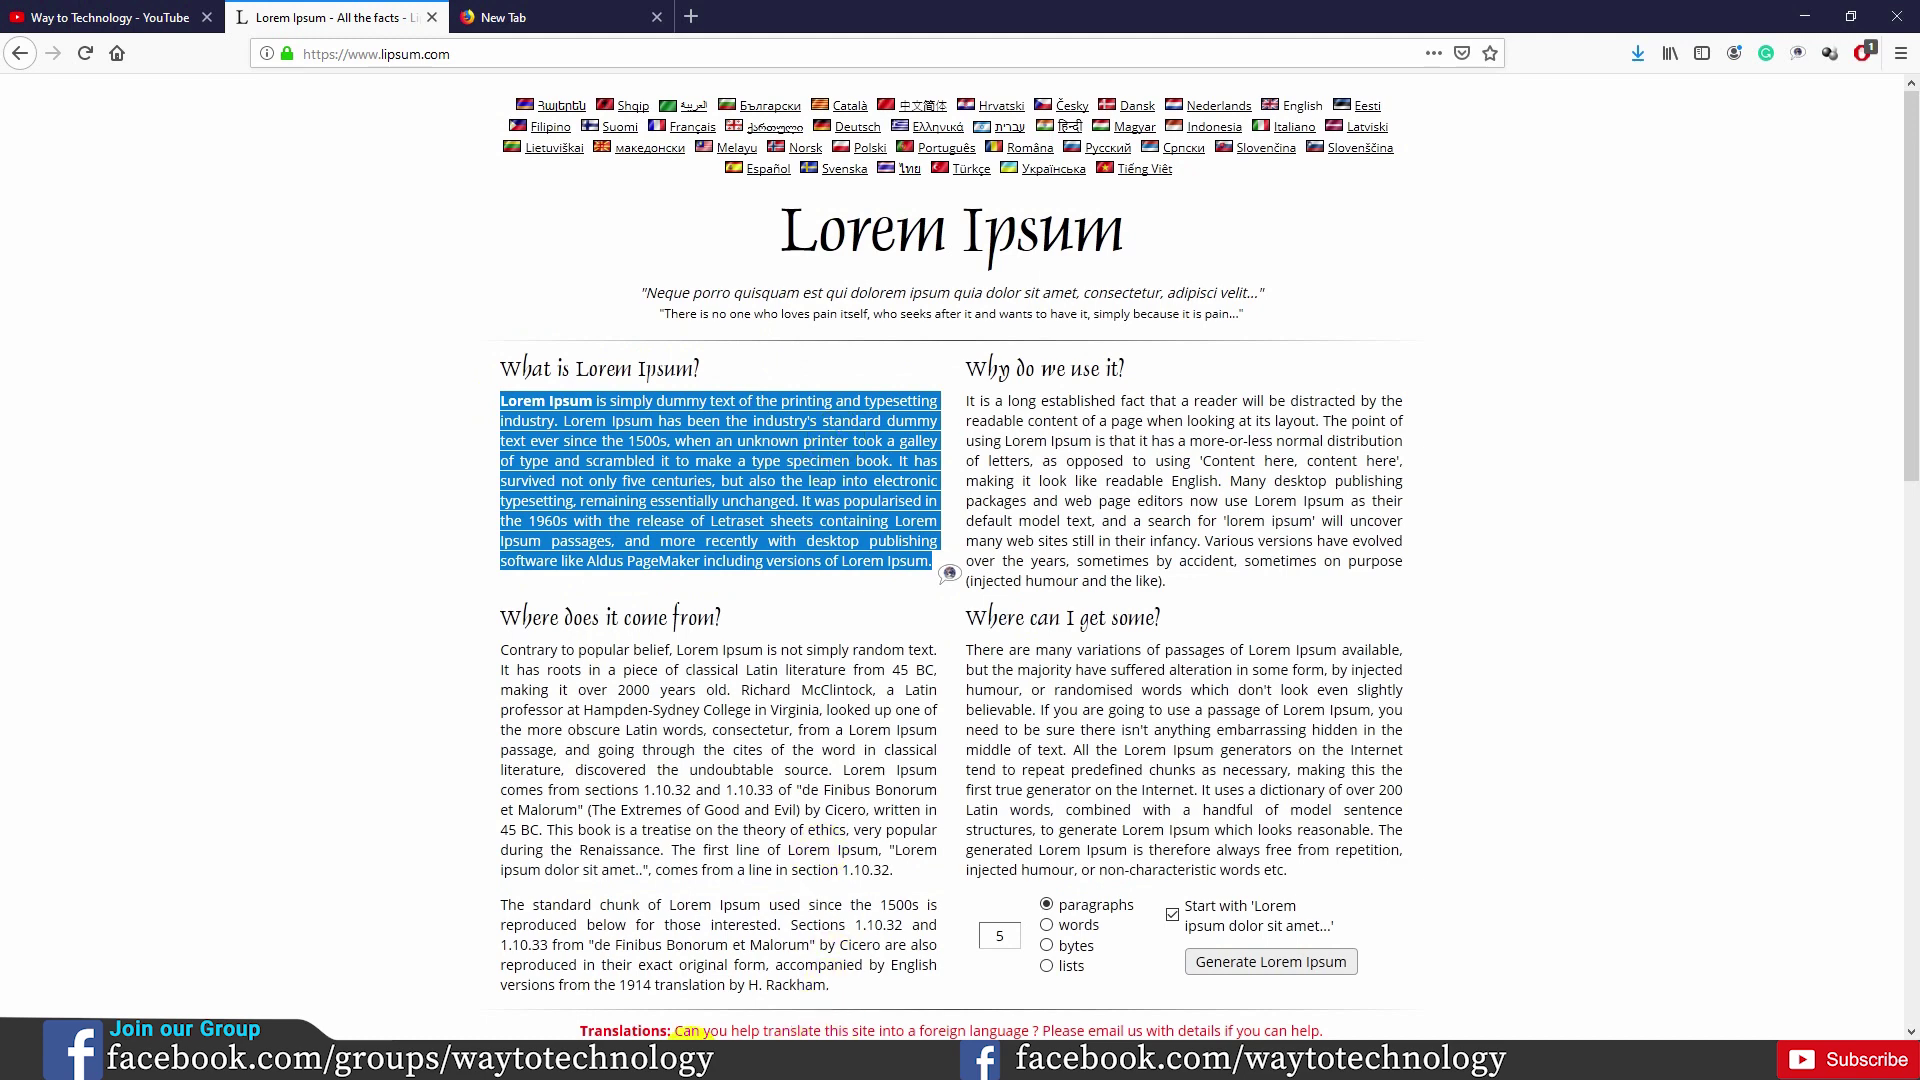
left_click(655, 1034)
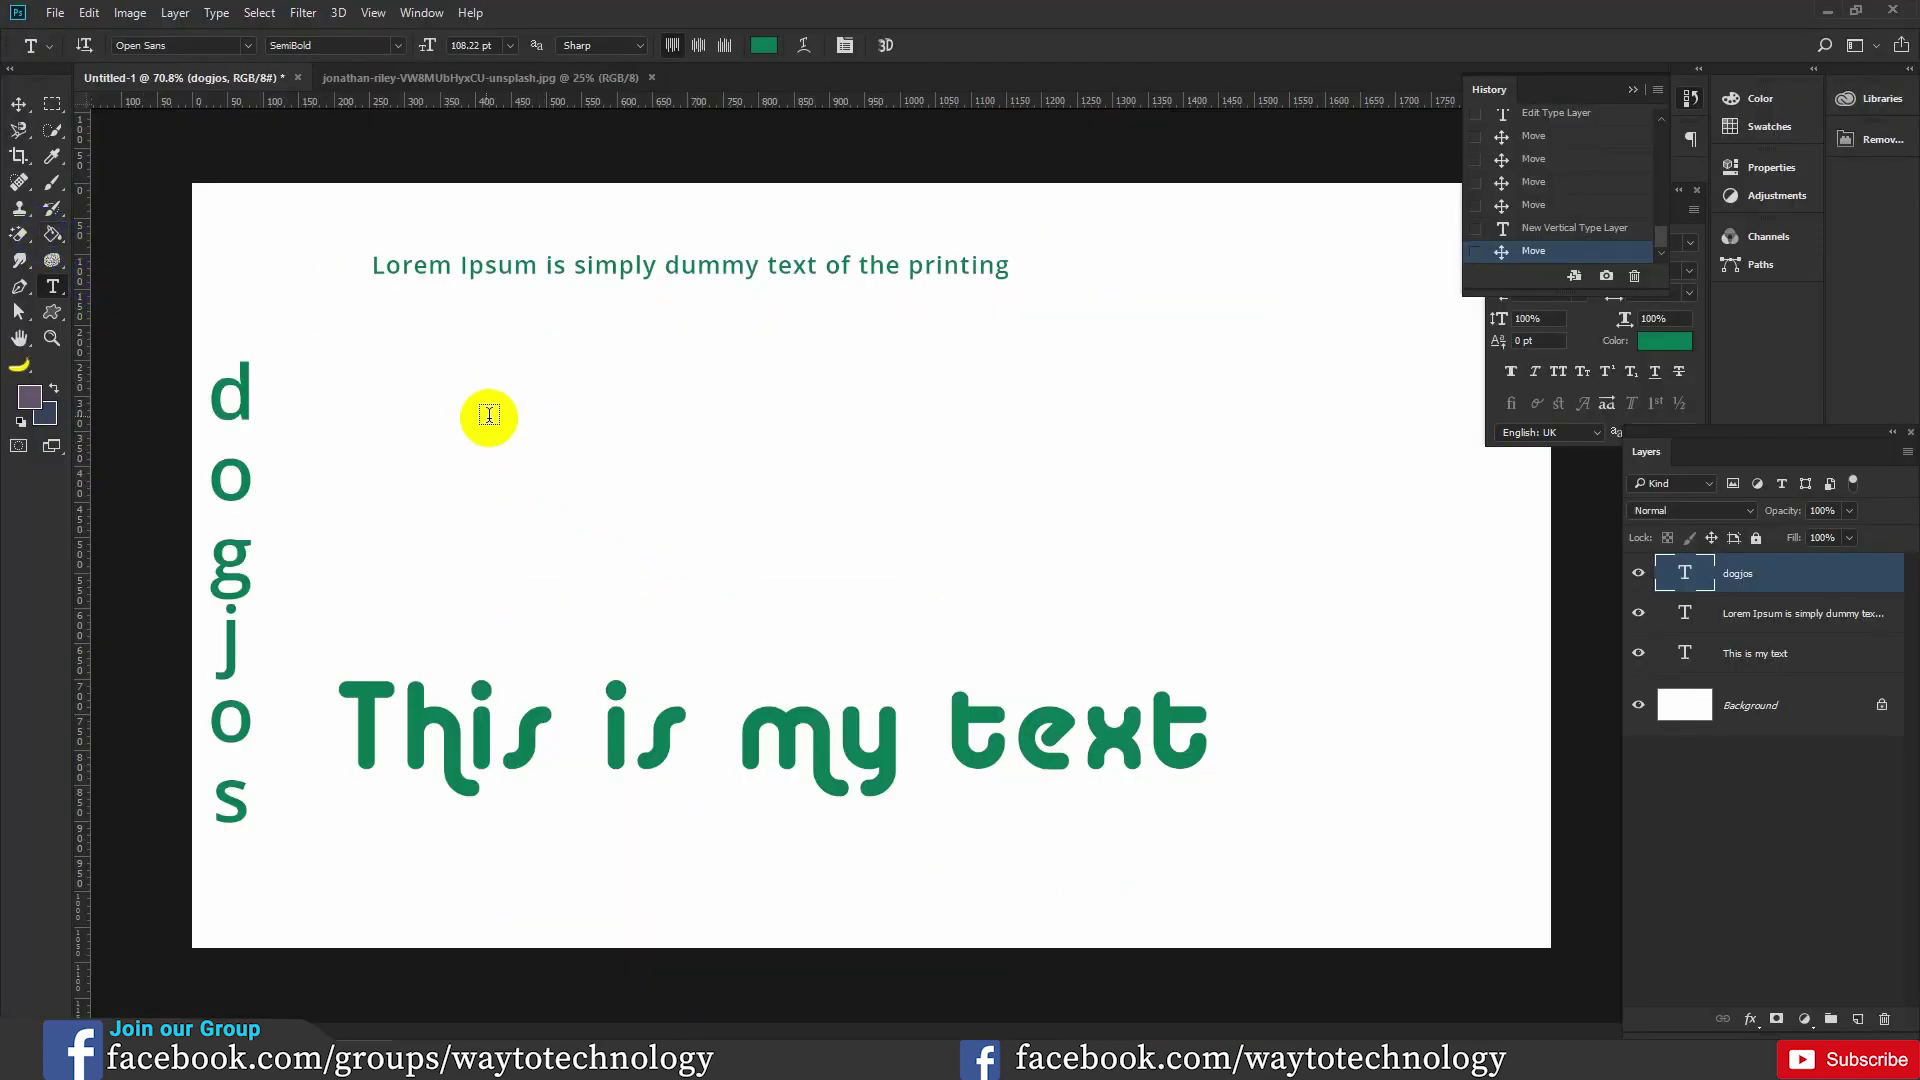
Draw a paragraph text box, set size to 19.22 pt, and paste and commit the Lorem Ipsum paragraph.
left_click_drag(372, 379, 1007, 601)
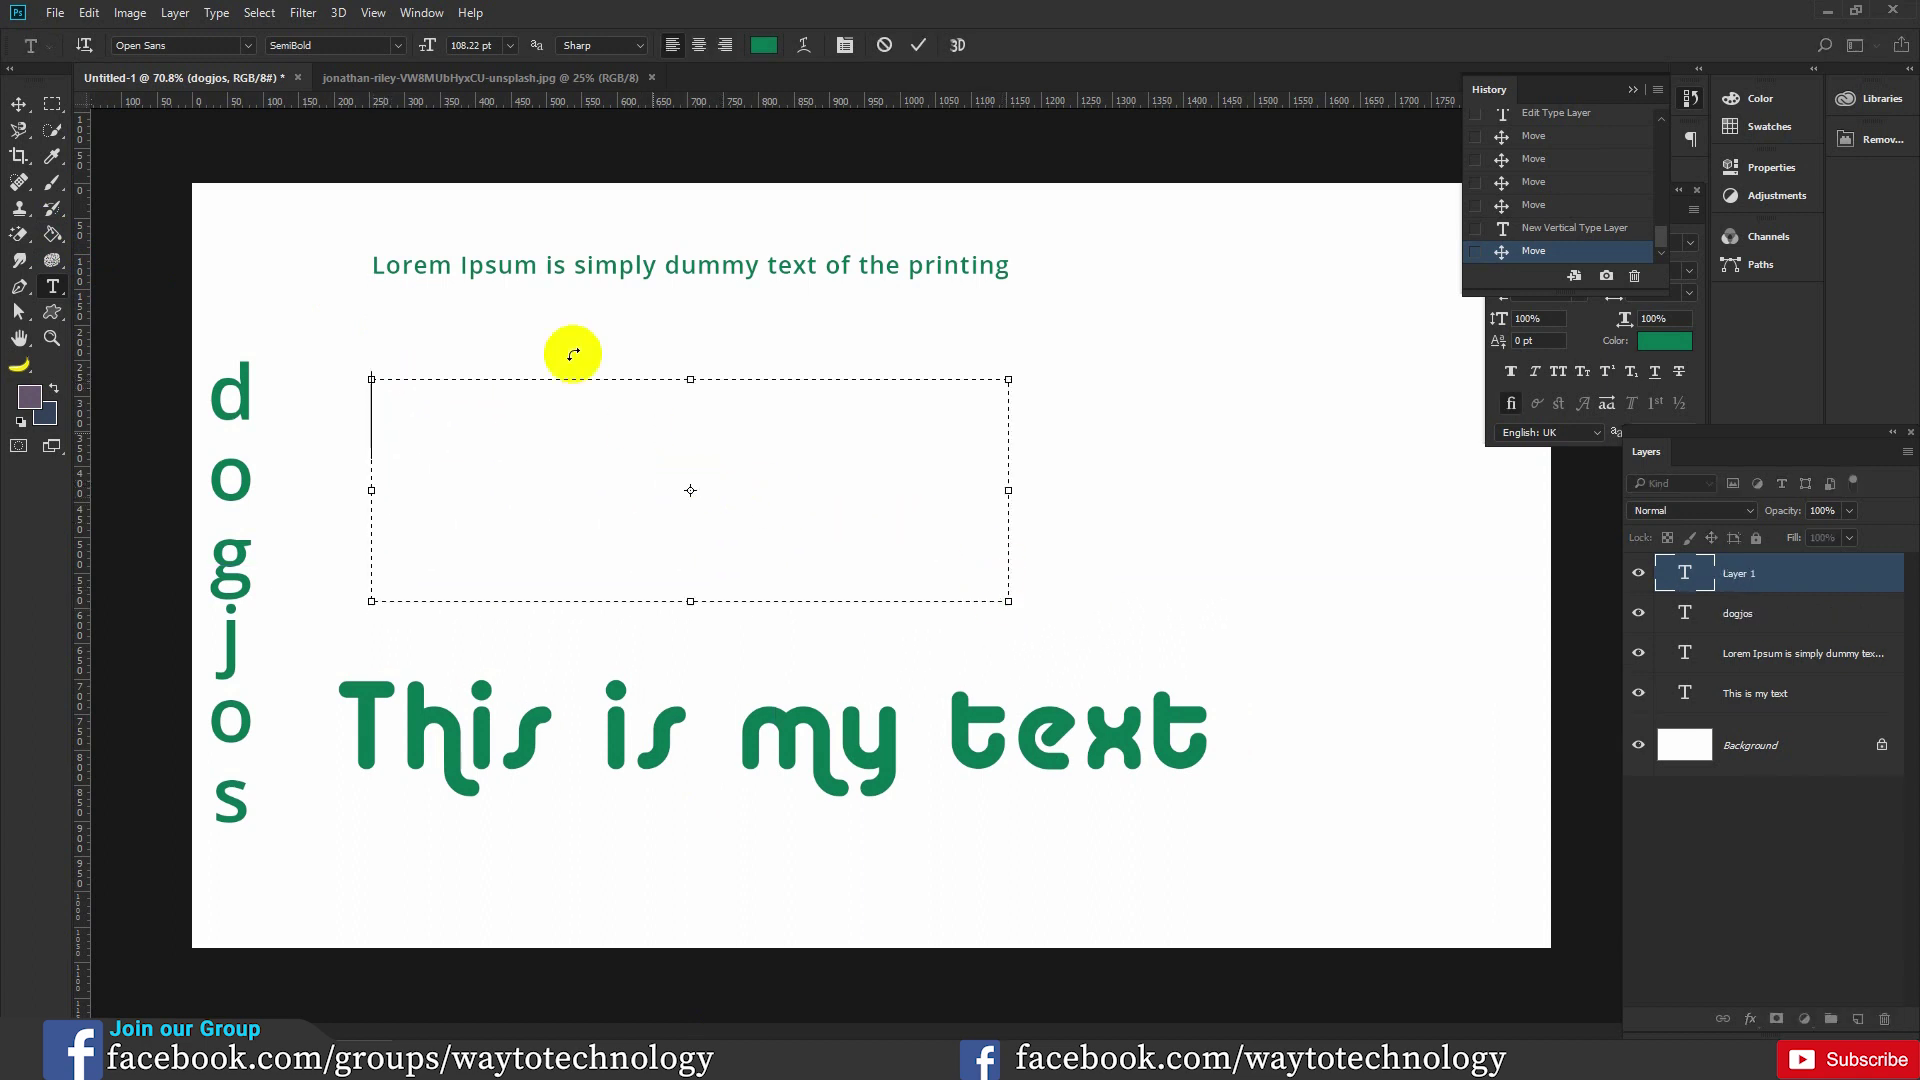
left_click_drag(429, 45, 443, 52)
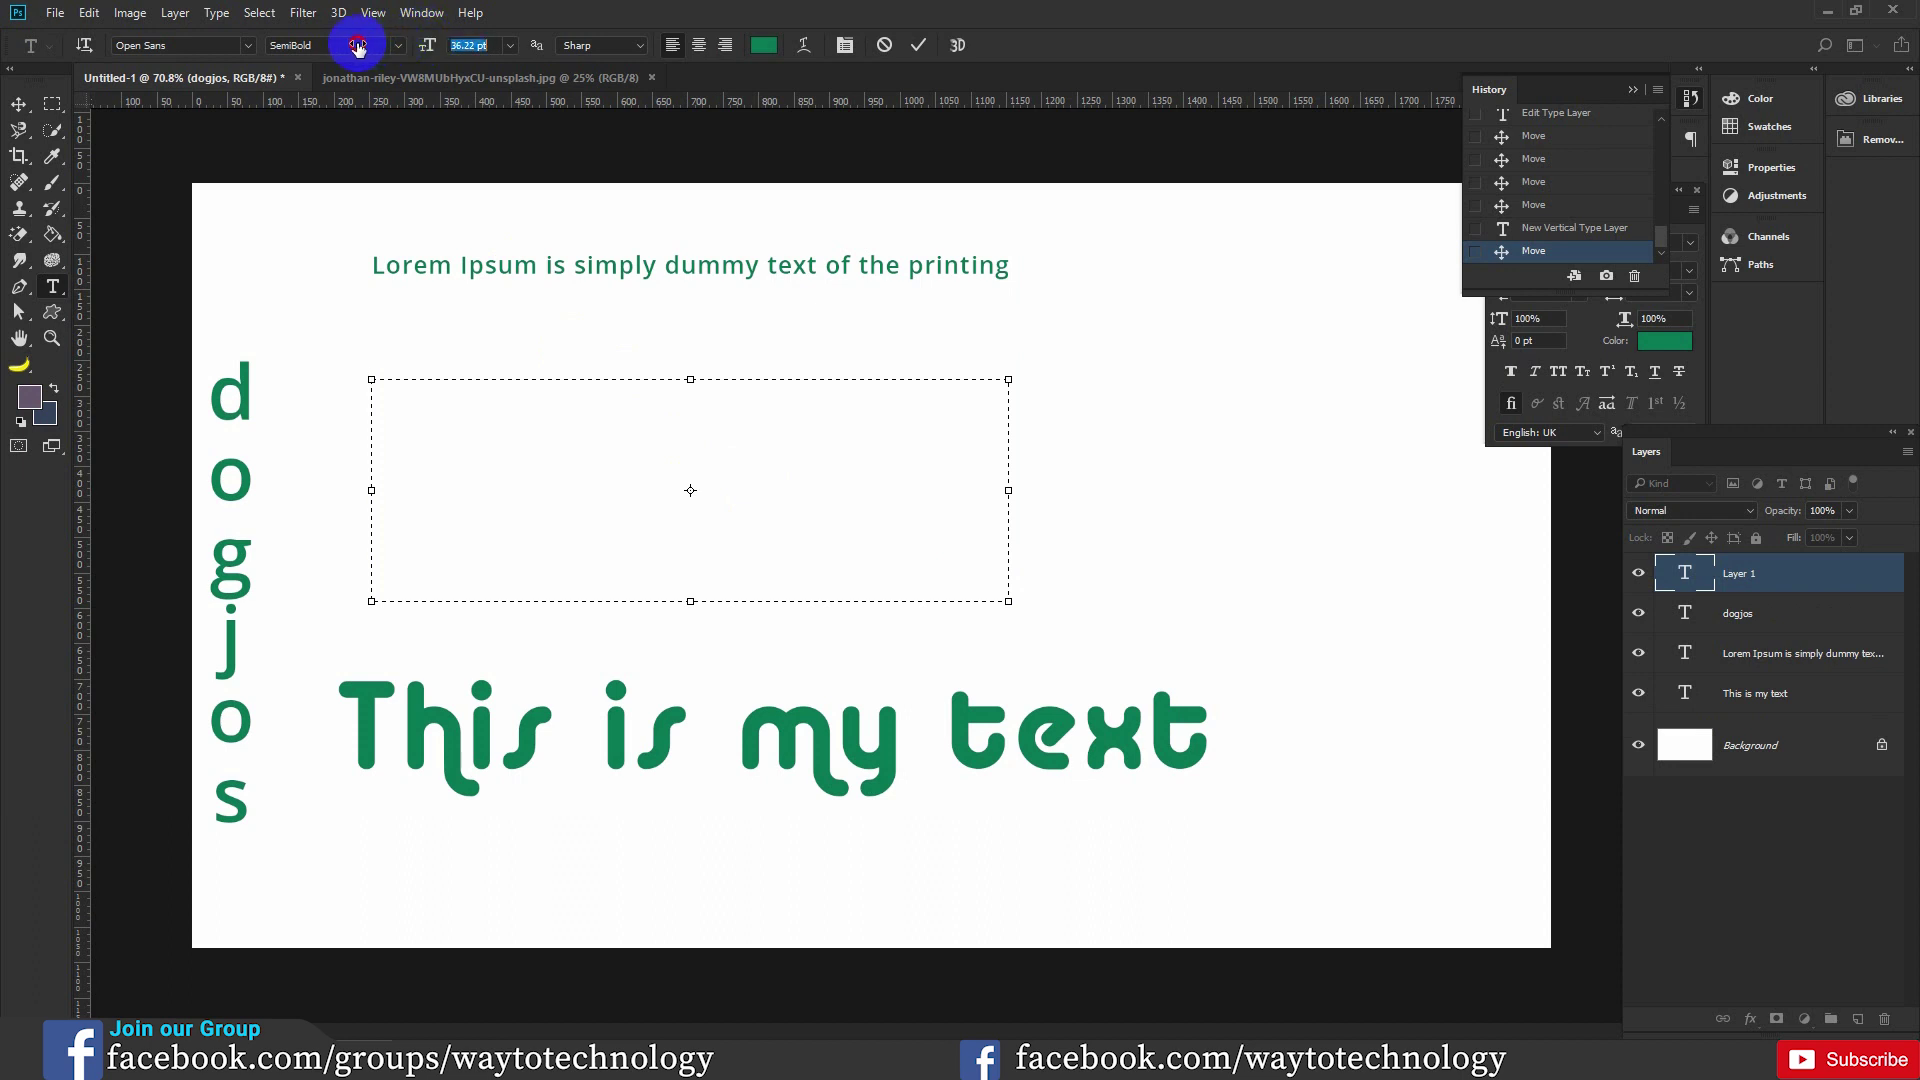
left_click_drag(410, 48, 412, 48)
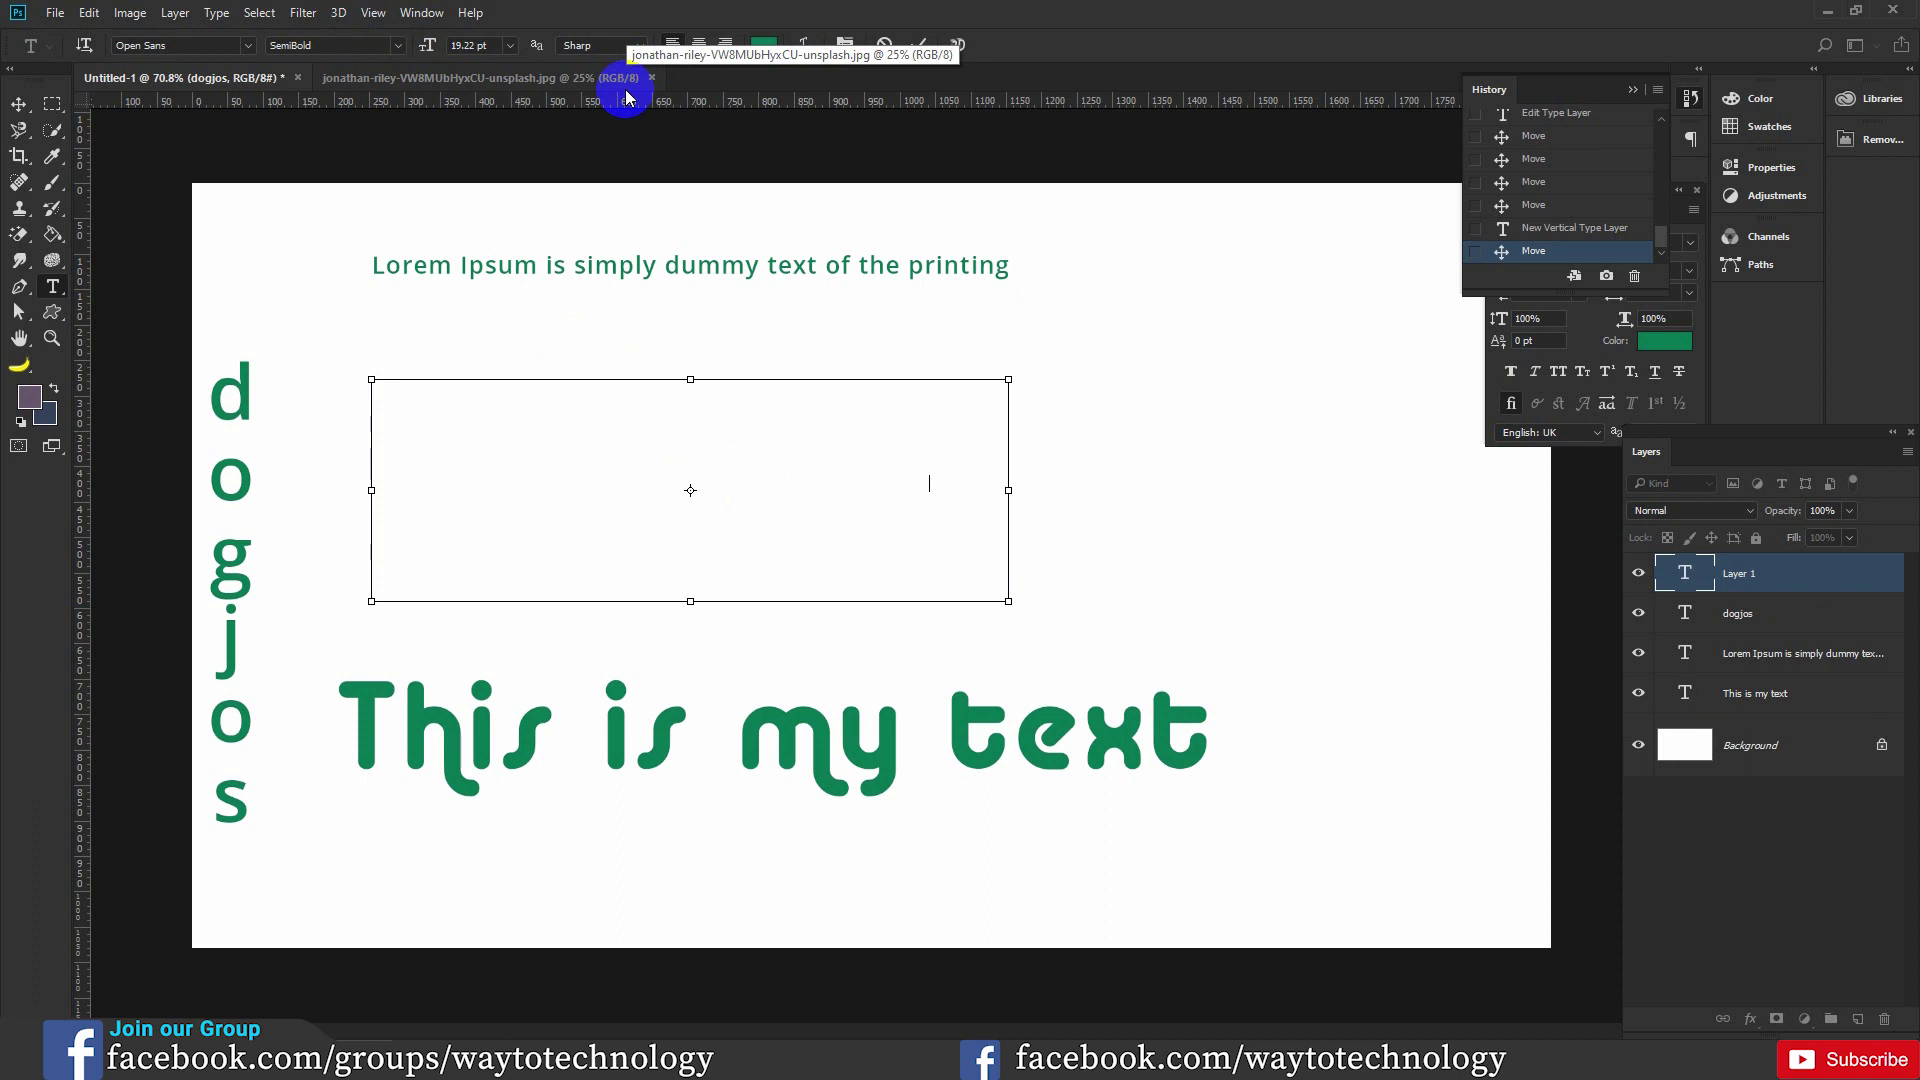
type("Lorem Ipsum is simply dummy text of the printing and typesetting industry. Lorem Ipsum has been the industry's standard dummy text ever since the 1500s, when an unknown printer took a galley of type and scrambled it to make a type specimen book. It has survived not only five centuries, but also the leap into electronic typesetting, remaining essentially unchanged. It was popularised in the 1960s with the release of Letraset sheets containing Lorem Ipsum passages, and more recently with desktop publishing software like Aldus PageMaker including versions of Lorem Ipsum.")
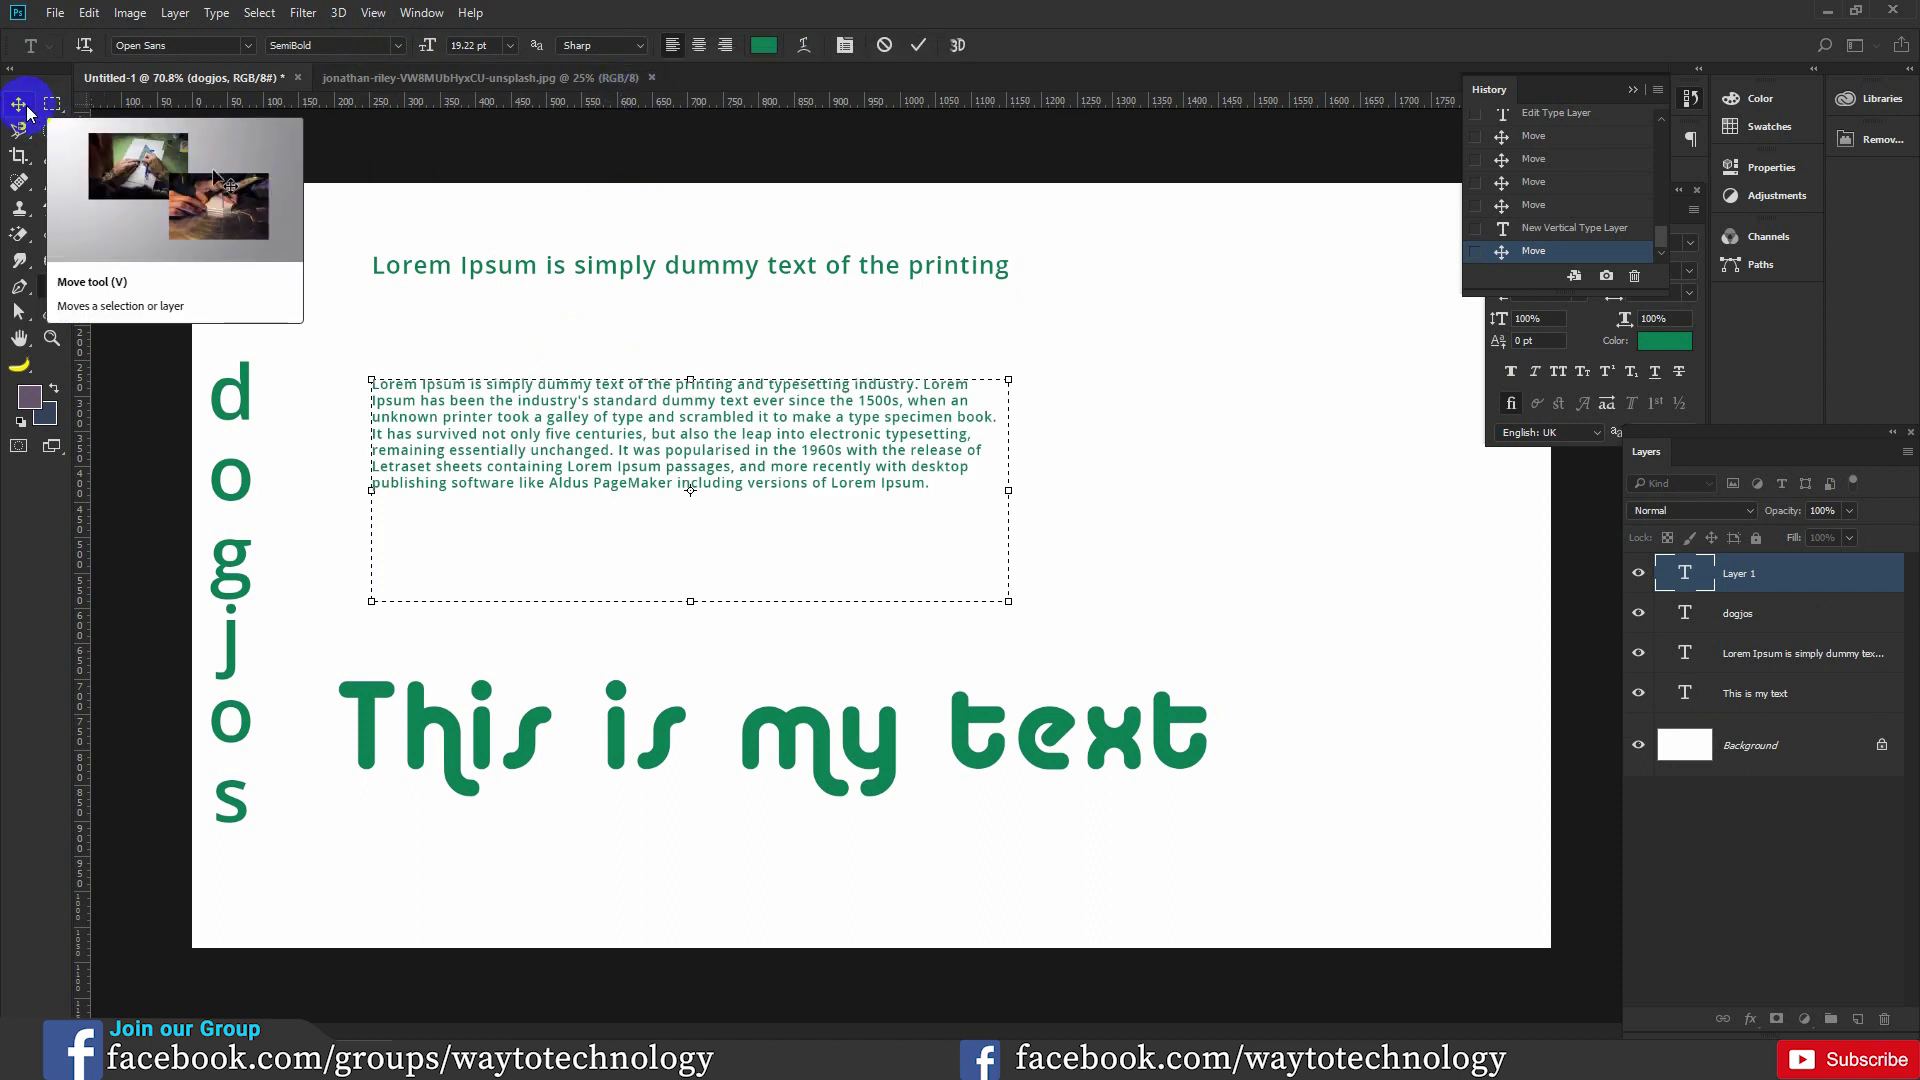
left_click(919, 46)
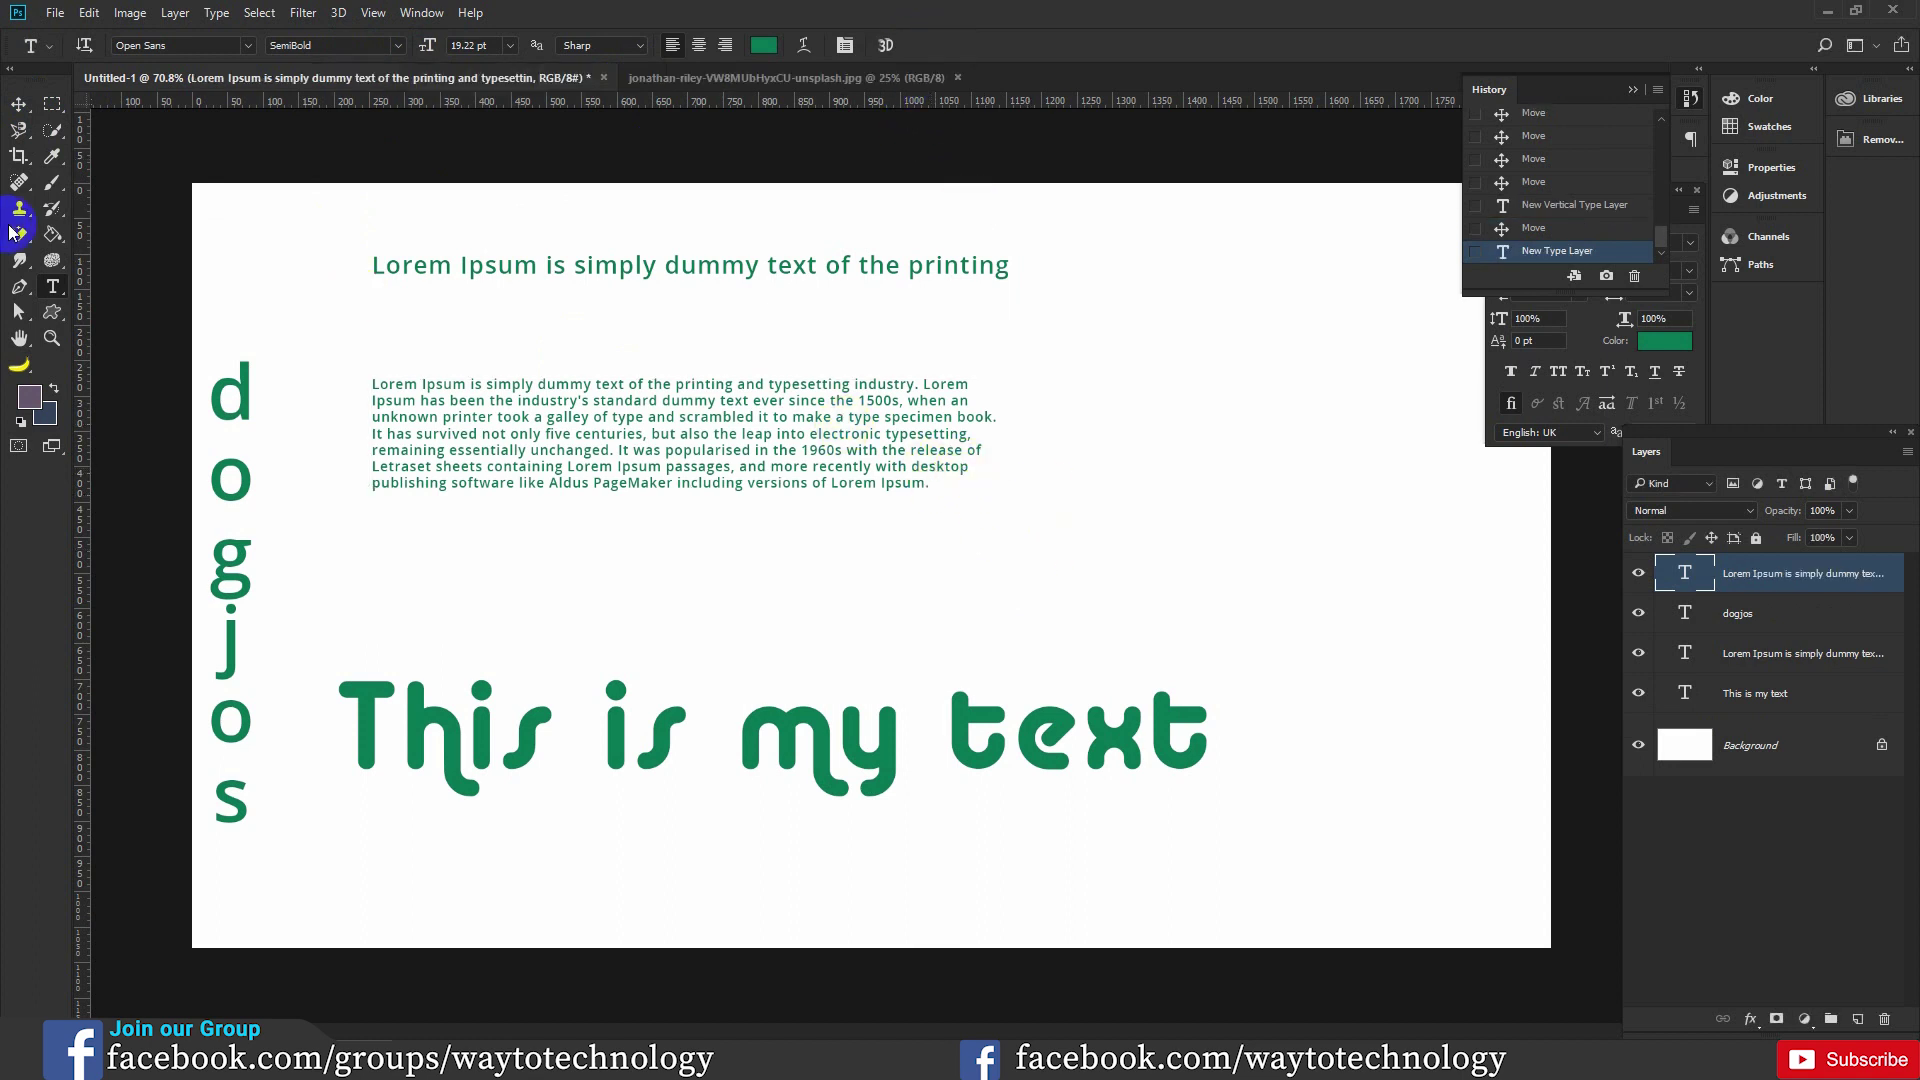
left_click(18, 106)
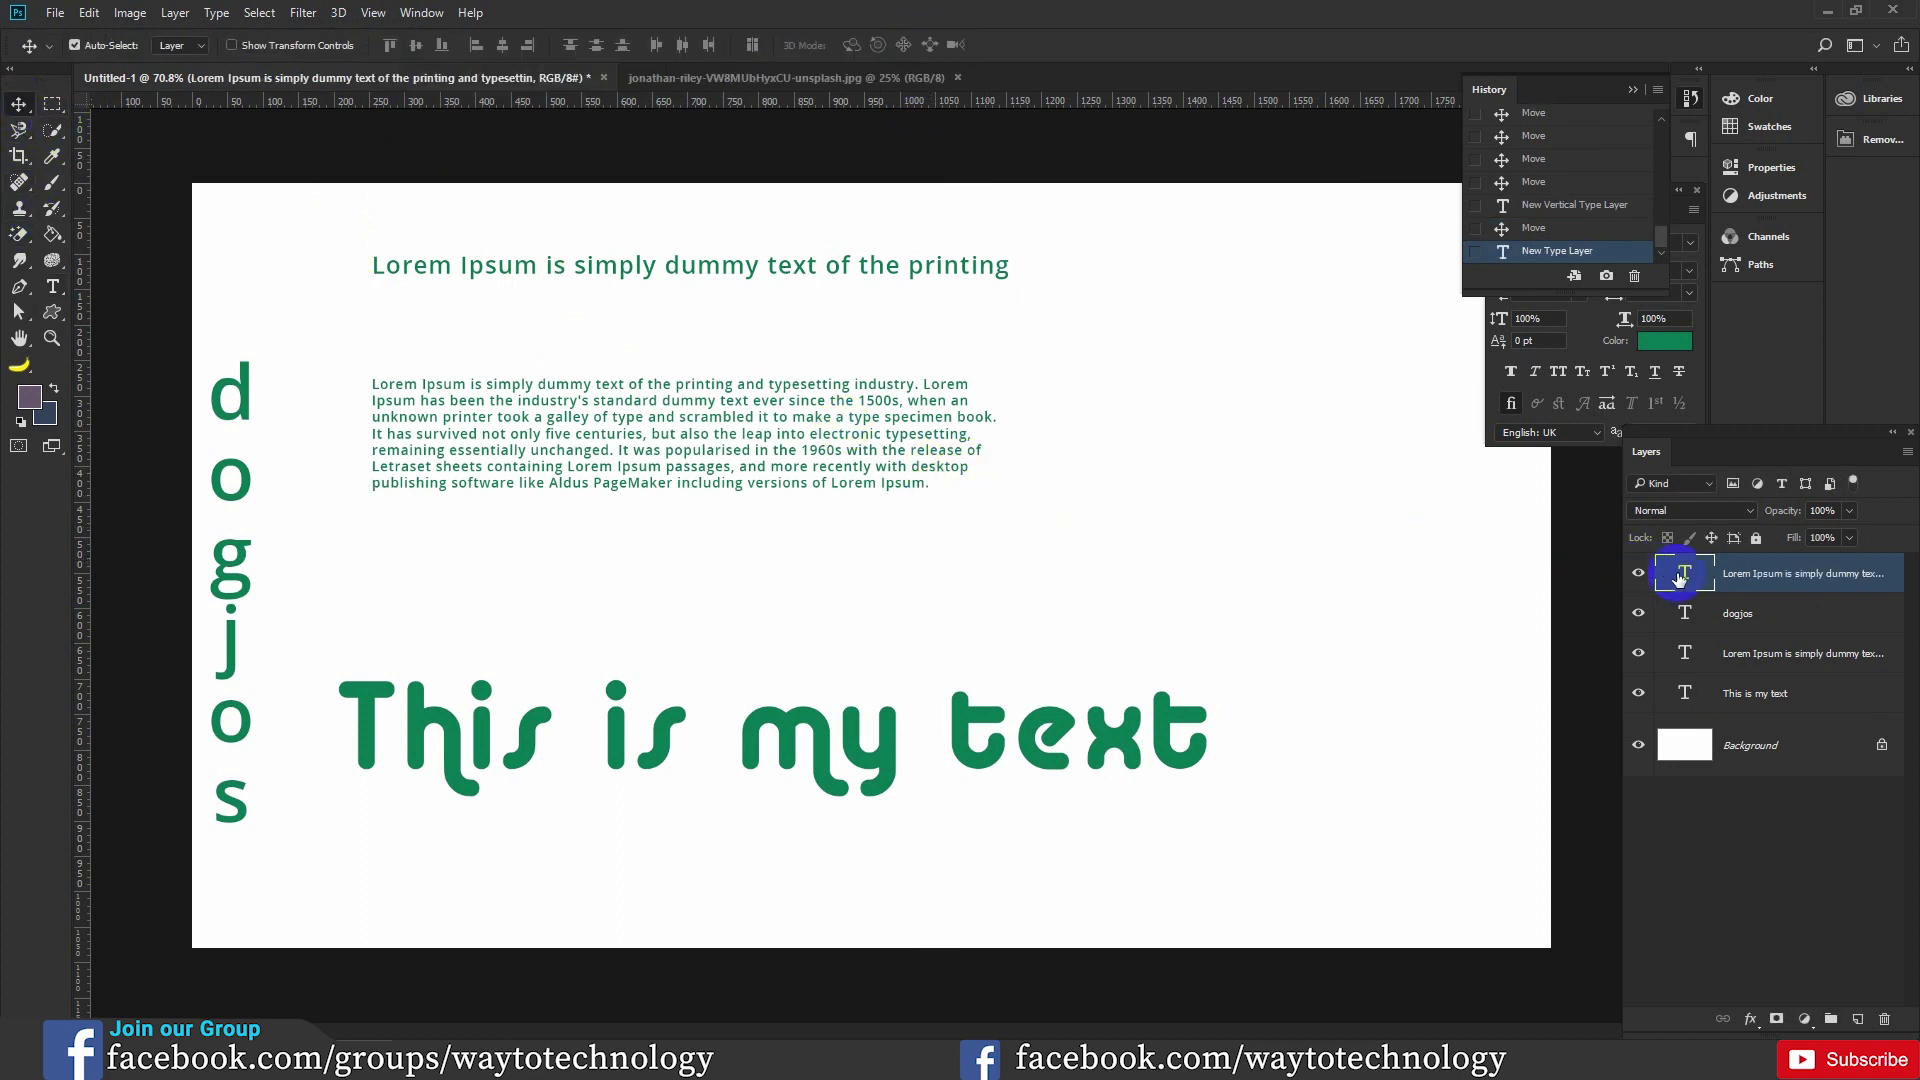
Narrow the Lorem Ipsum paragraph box so the text reflows, and commit the edit.
key("Return")
mouse_move(1008, 598)
left_mouse_down()
mouse_move(872, 572)
mouse_move(739, 501)
mouse_move(630, 480)
mouse_move(998, 612)
left_mouse_up()
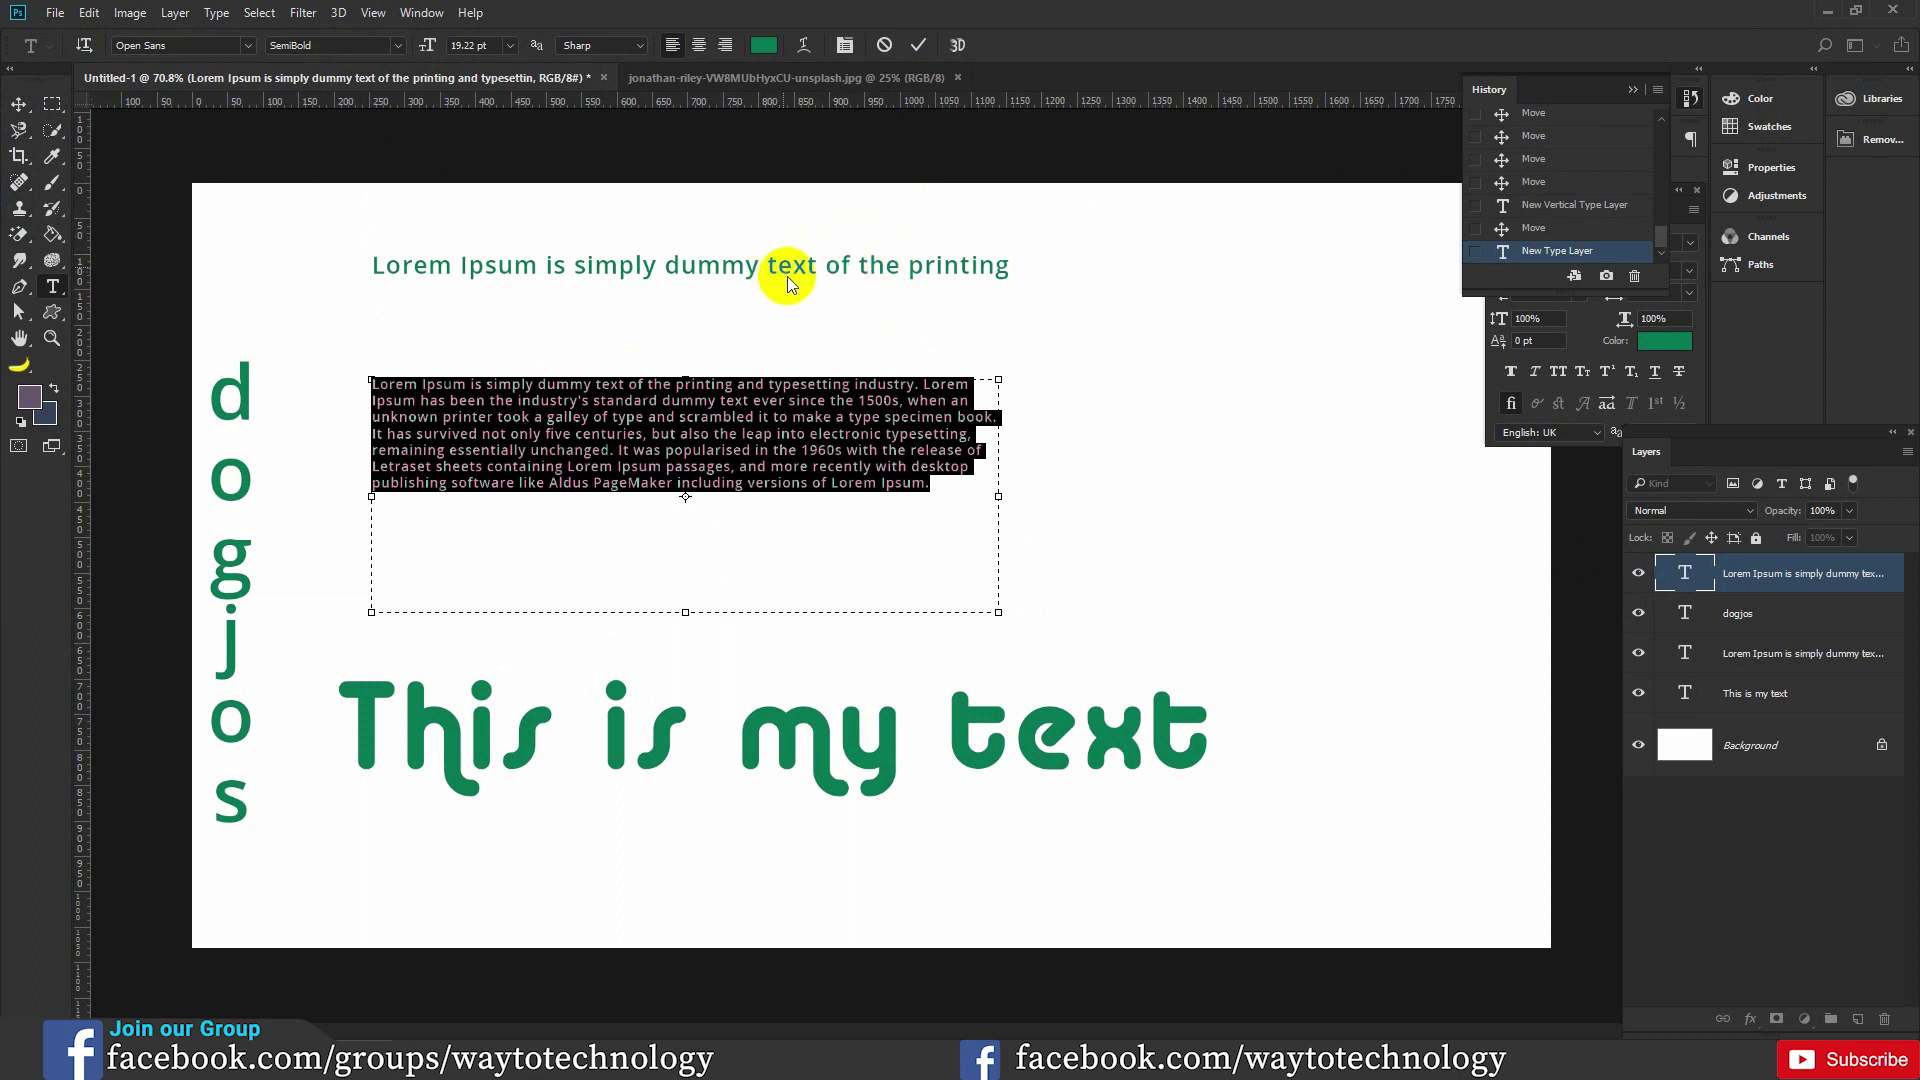
left_click_drag(999, 612, 961, 609)
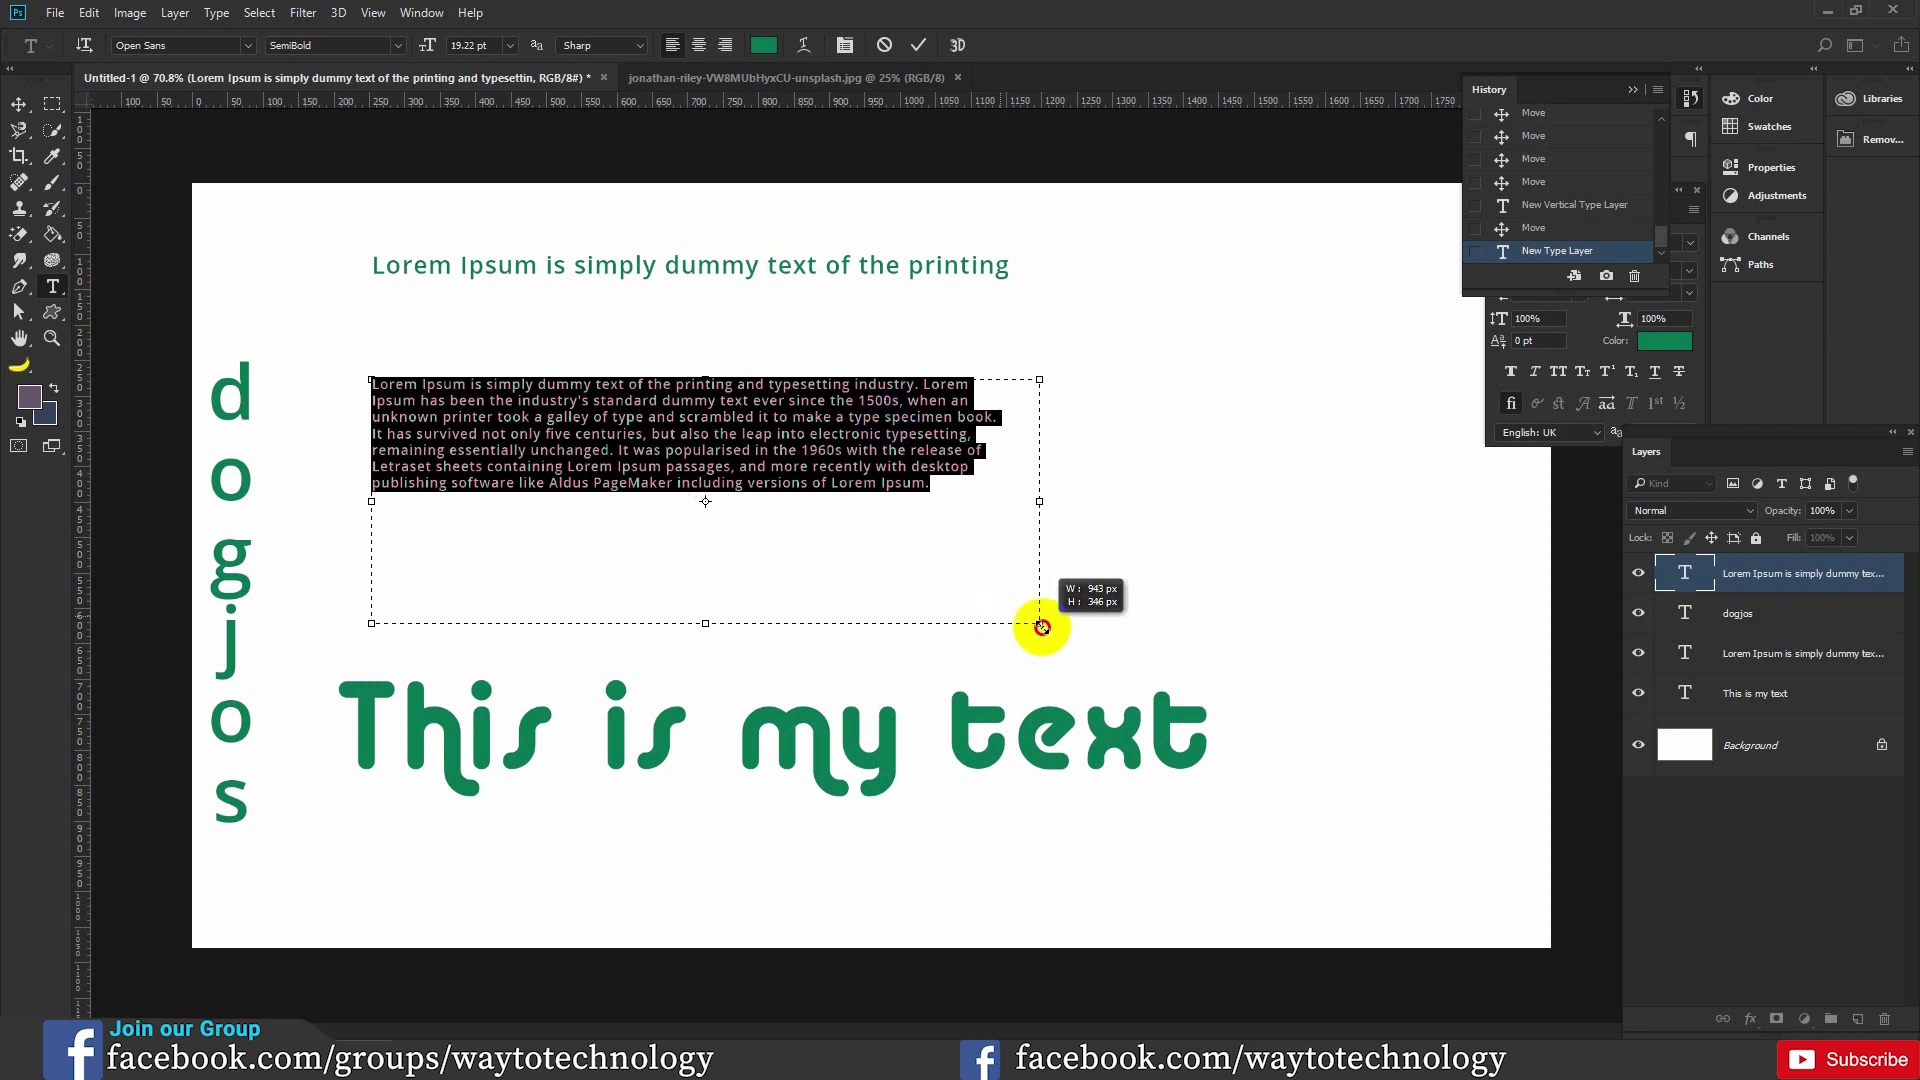
left_click(688, 515)
type("vhswhosu fhiowshf hsoifhioshiofios hgsfihi hiosfhi")
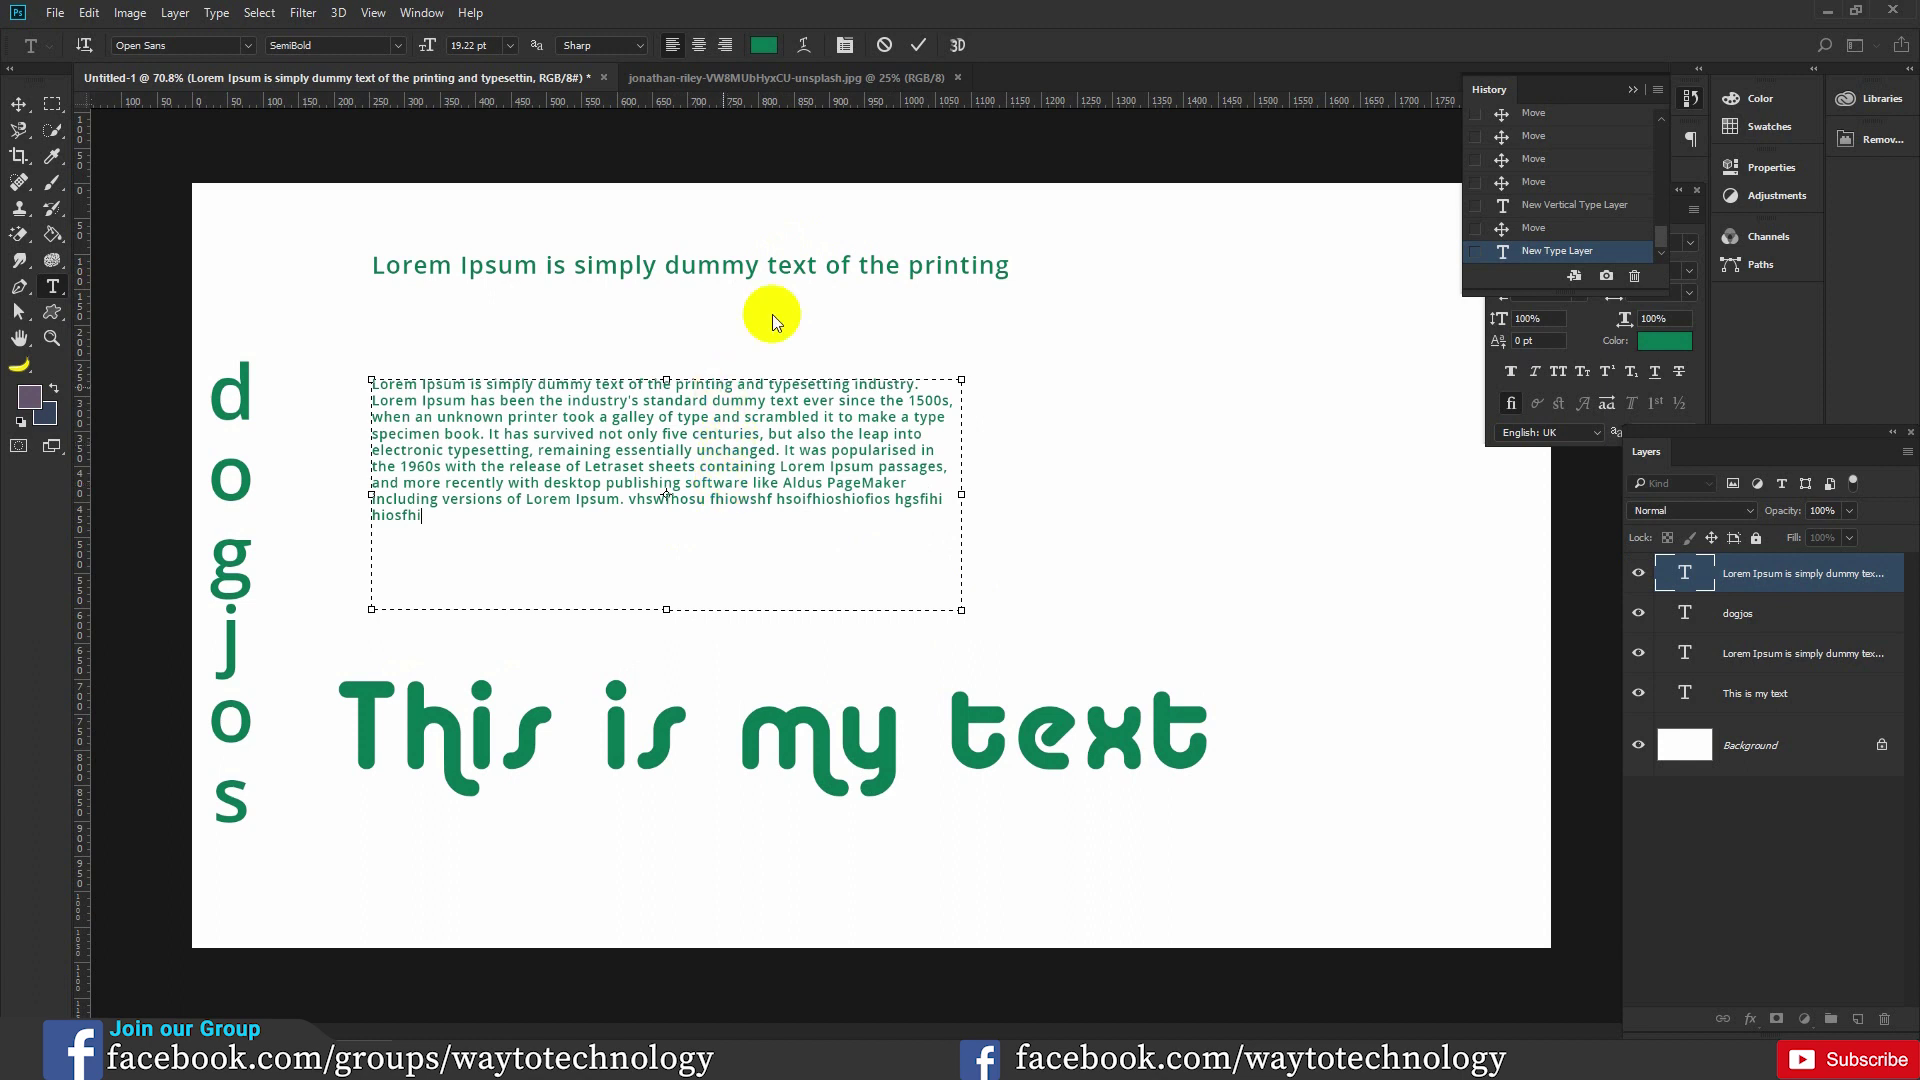
left_click(918, 45)
key("v")
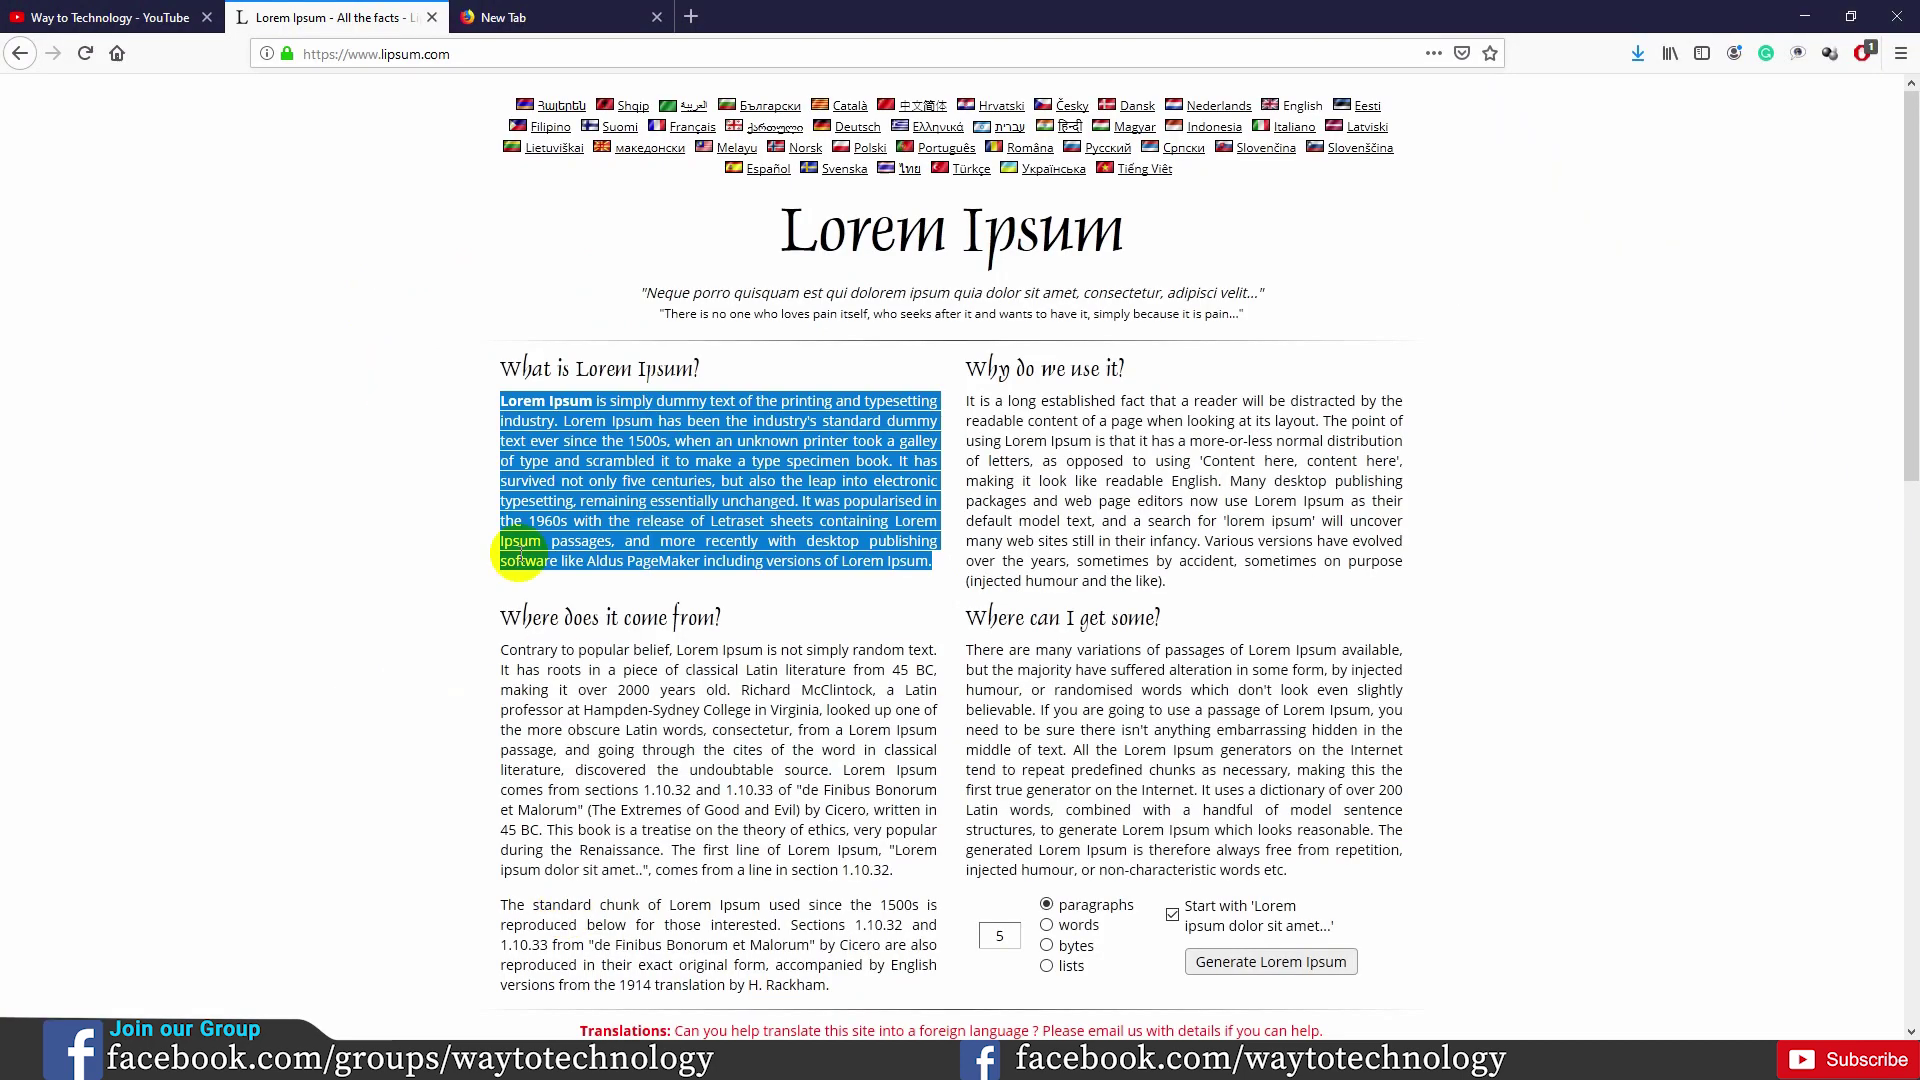
Copy the 'What is Lorem Ipsum?' heading from lipsum.com and return to Photoshop.
left_click(590, 1030)
left_click(509, 368)
left_click_drag(509, 368, 700, 368)
key("ctrl+c")
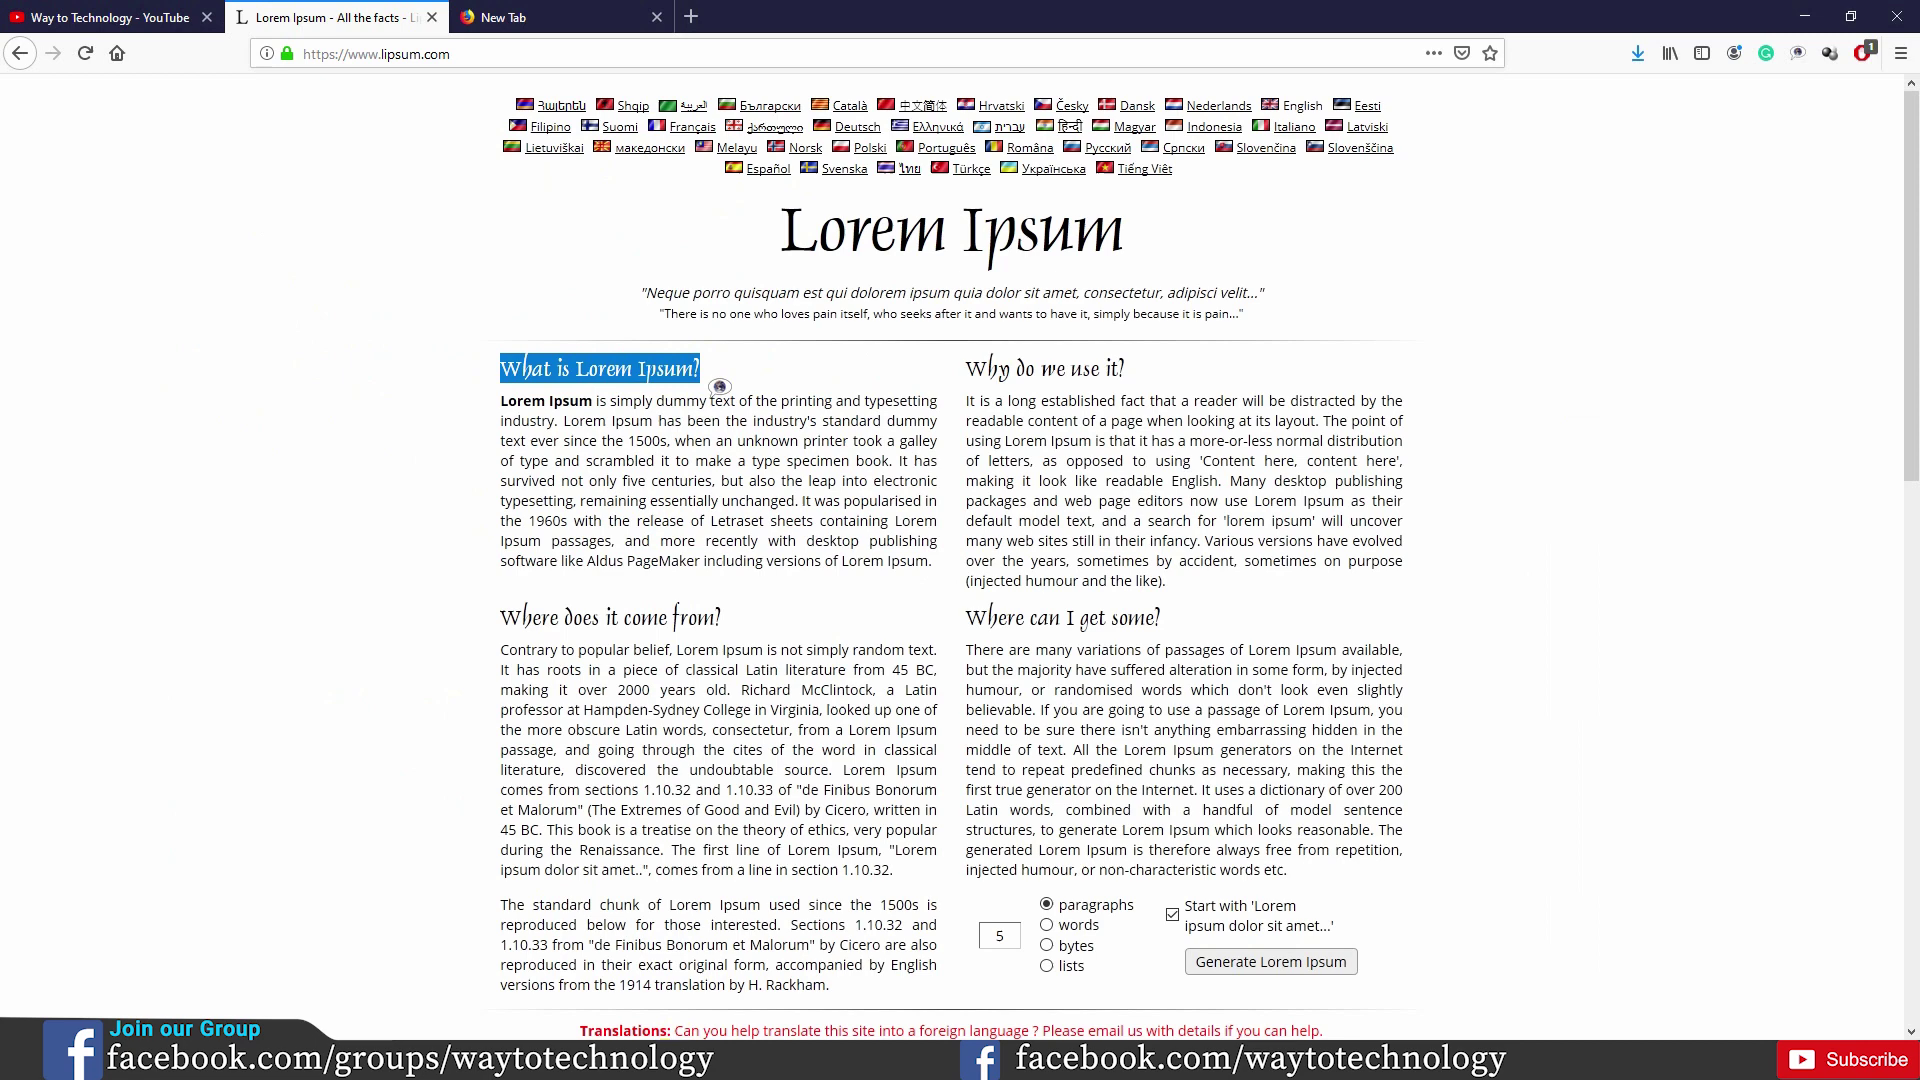
key("alt+Tab")
left_click(53, 286)
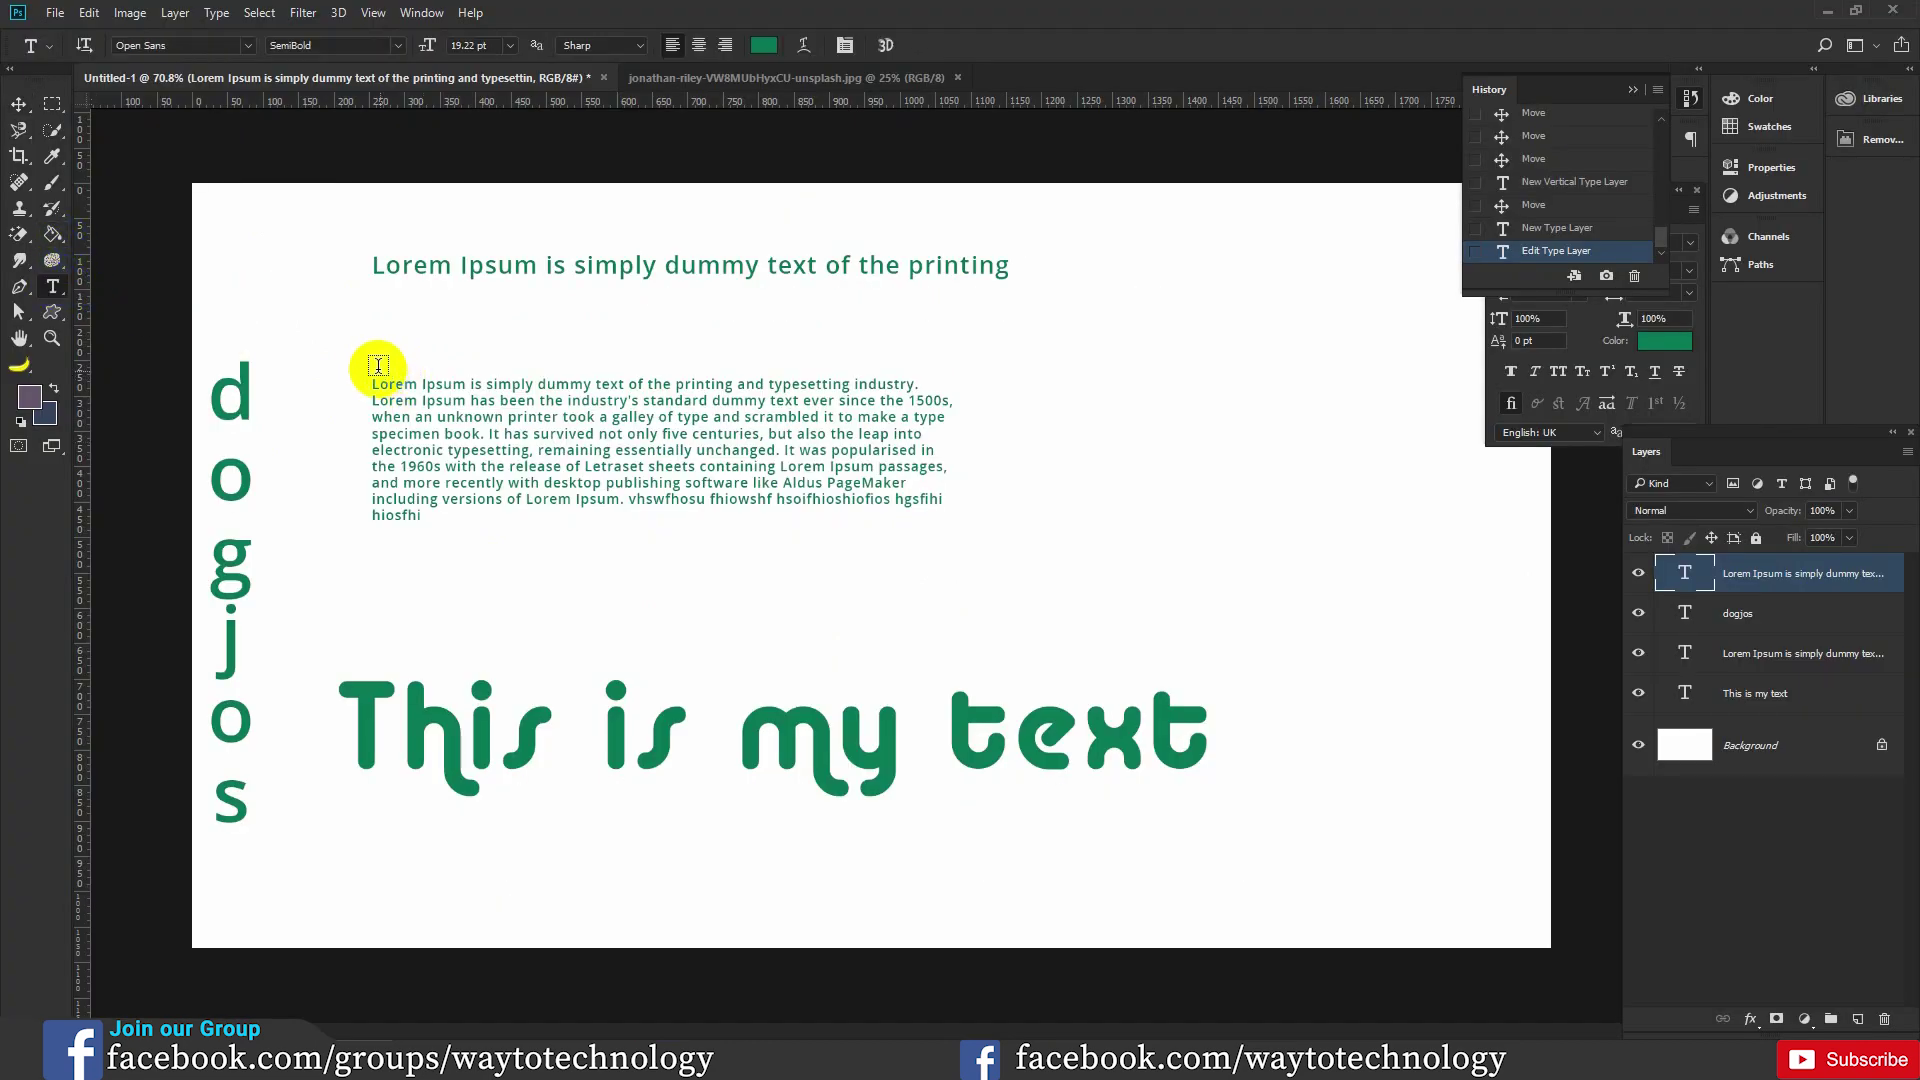
Paste 'What is Lorem Ipsum?' above the paragraph and scale it to about 159.42%.
left_click(378, 353)
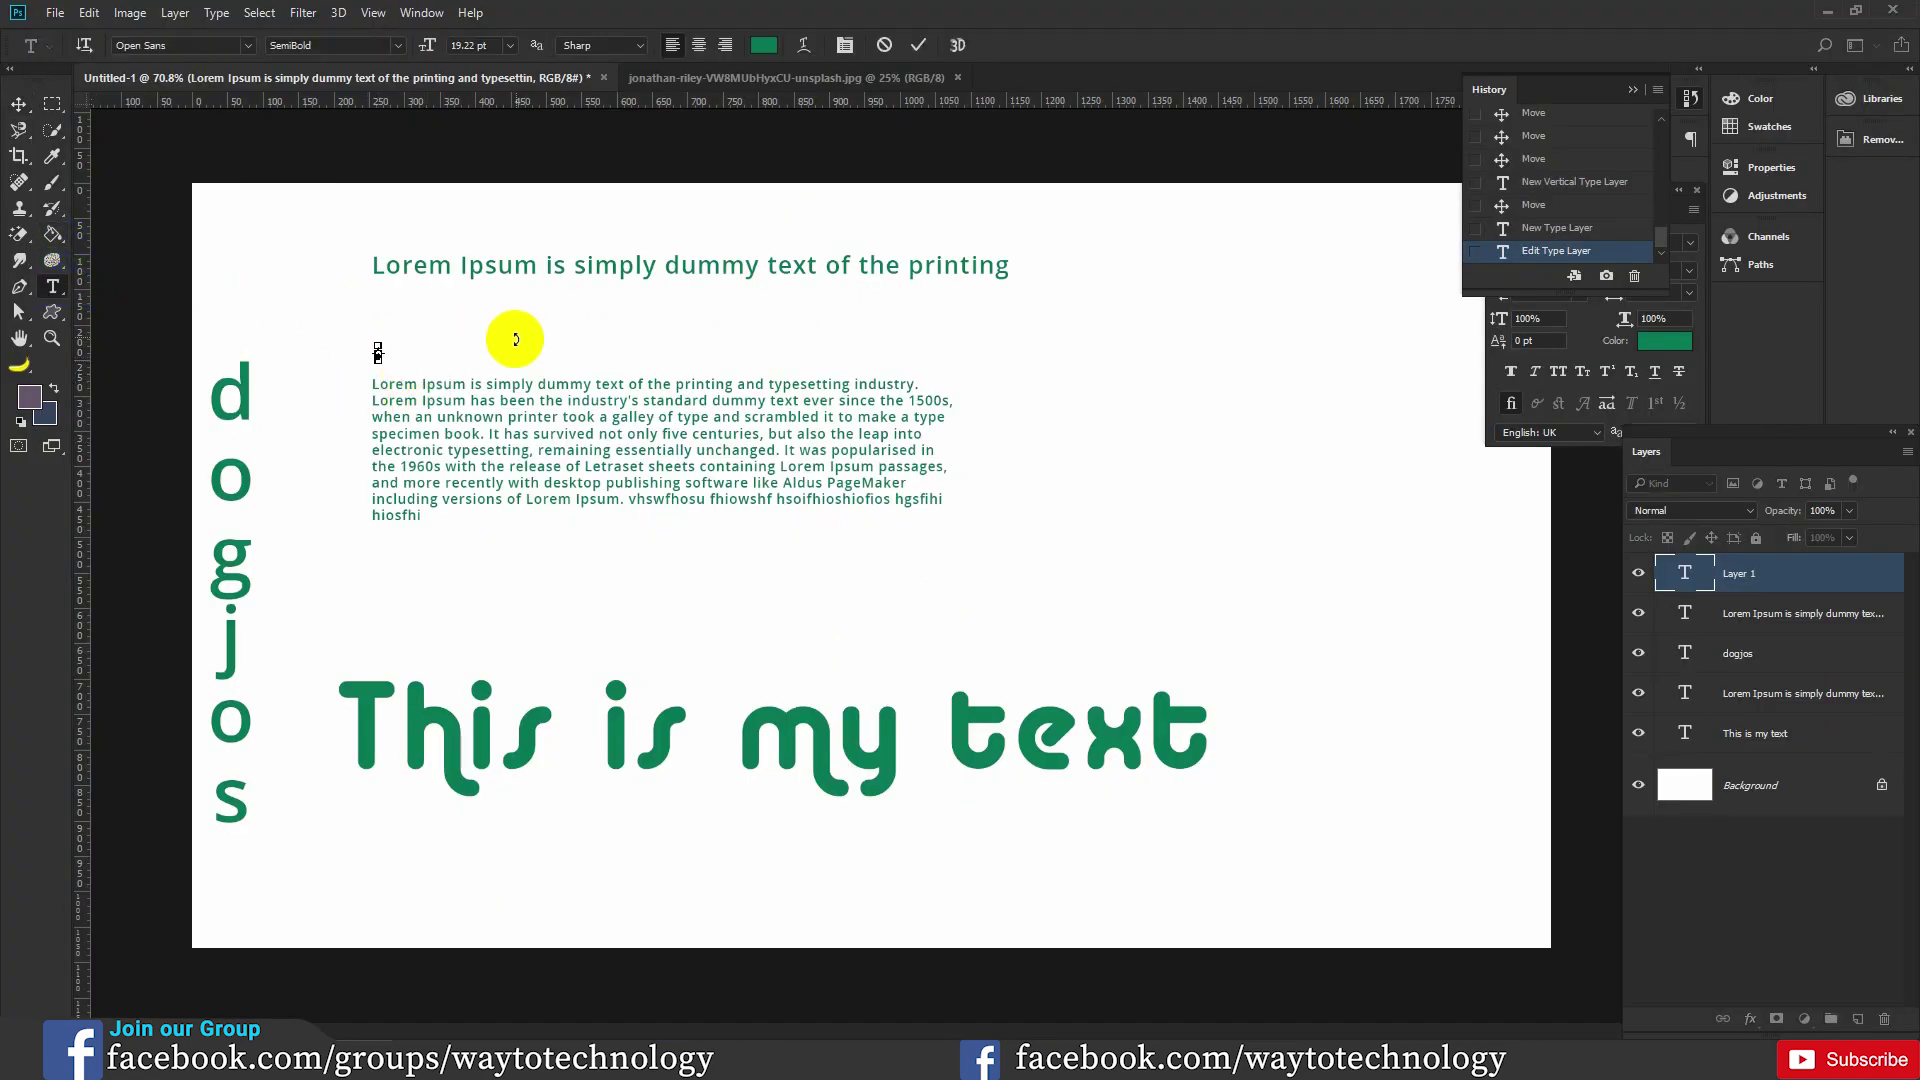
key("ctrl+v")
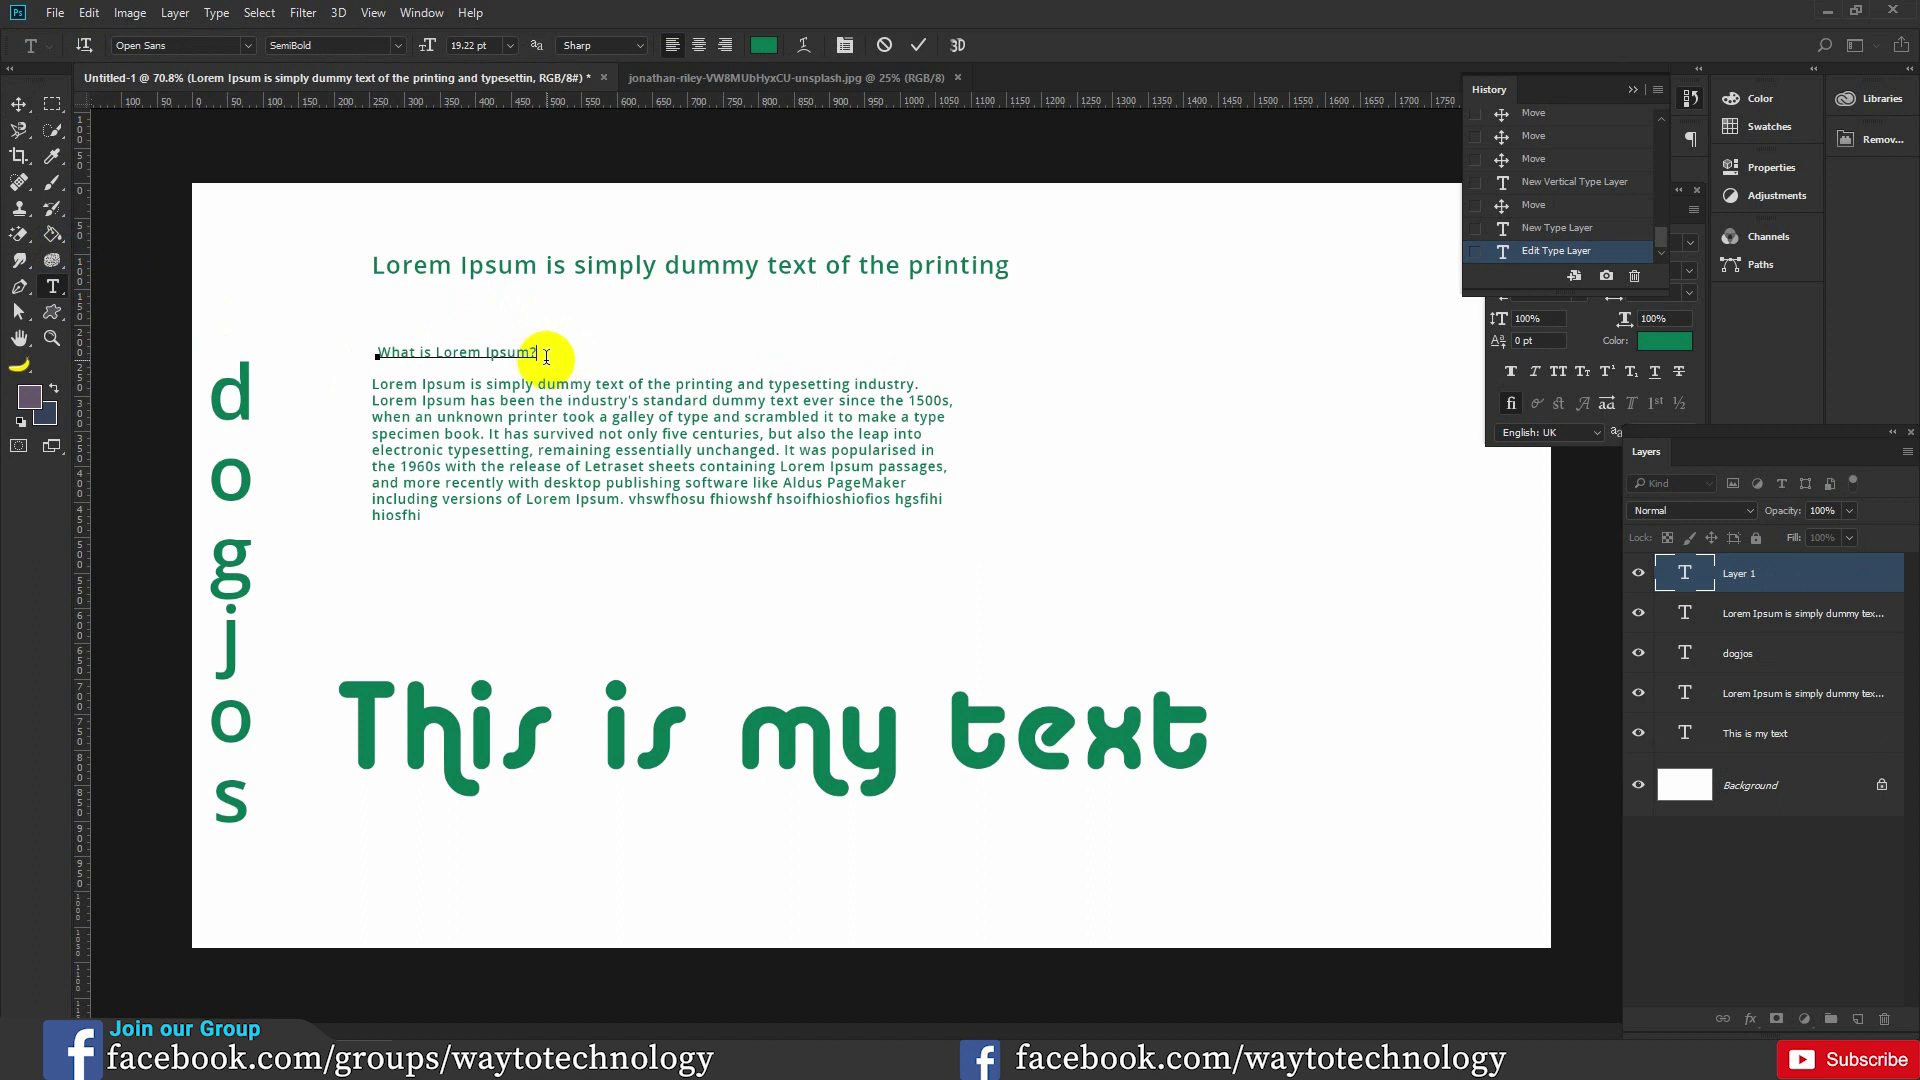
left_click(18, 102)
key("ctrl+t")
left_click_drag(540, 360, 604, 365)
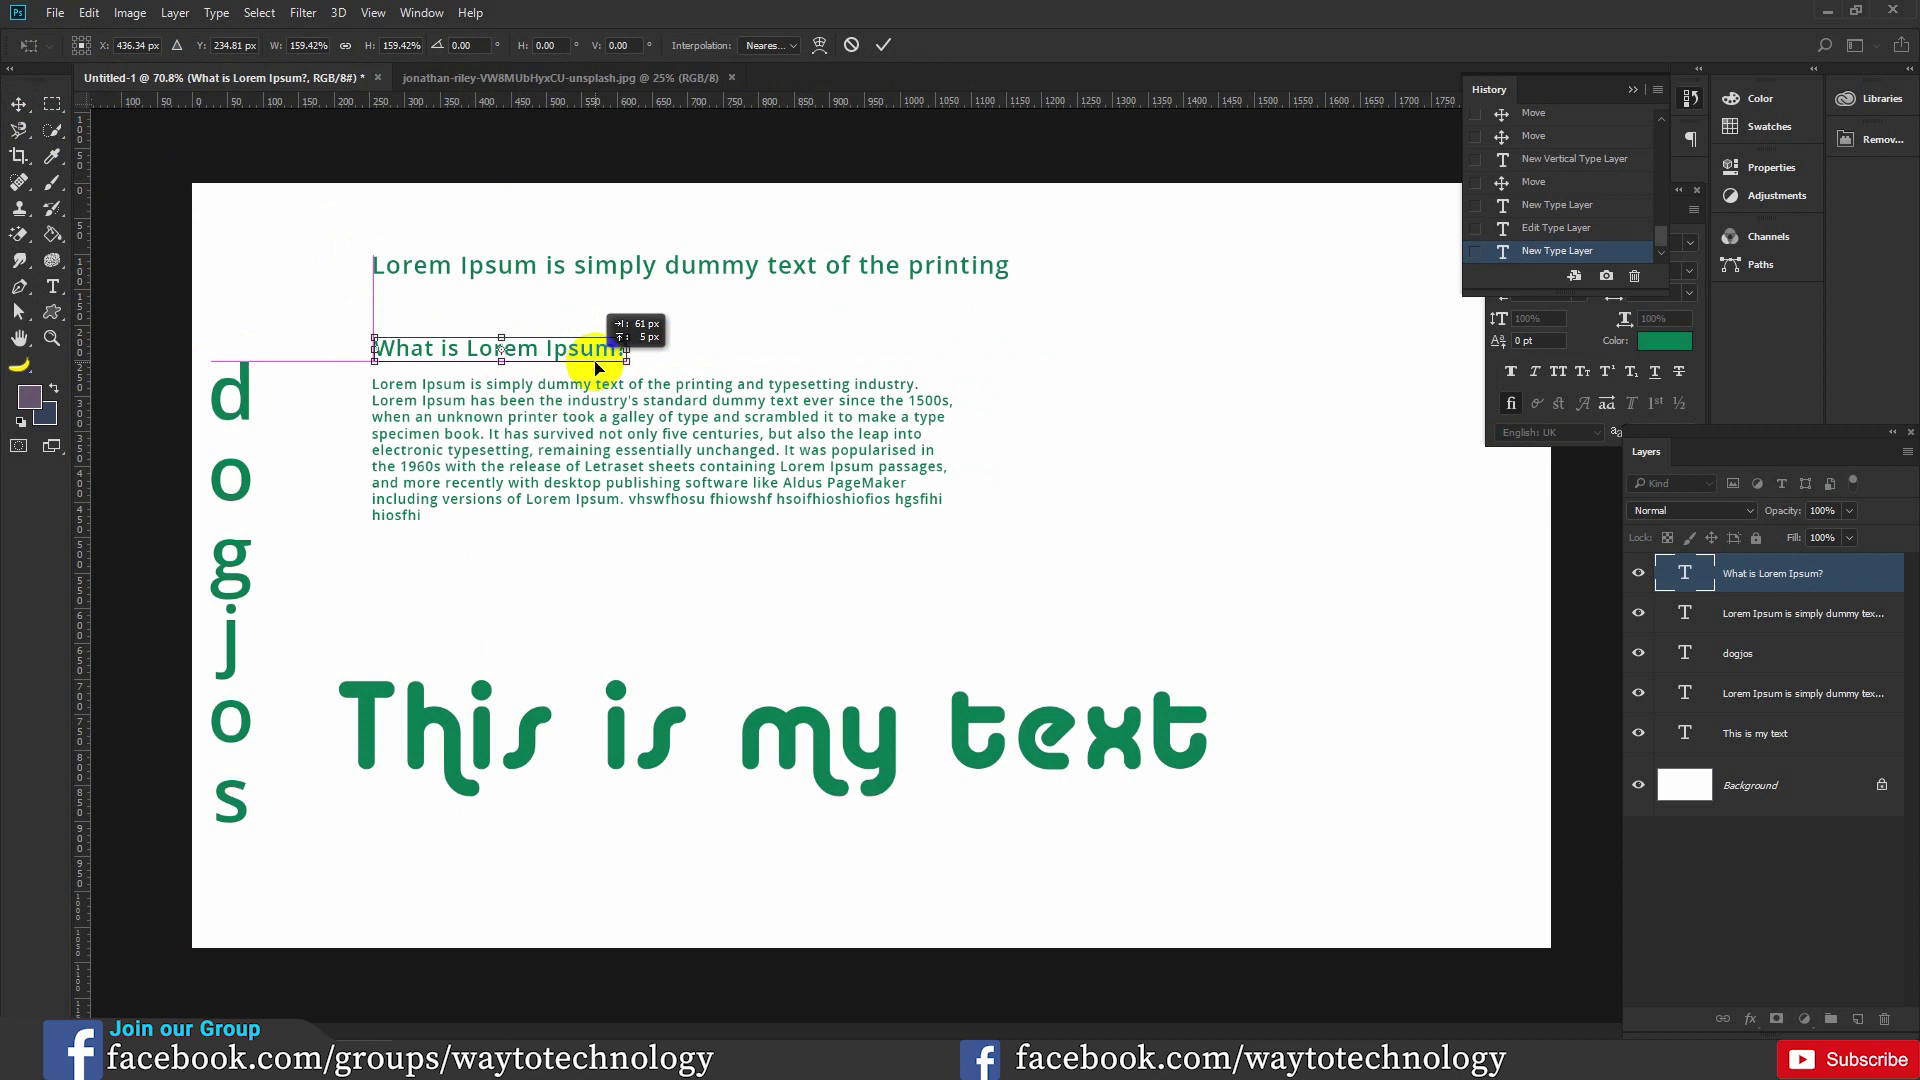
left_click(883, 47)
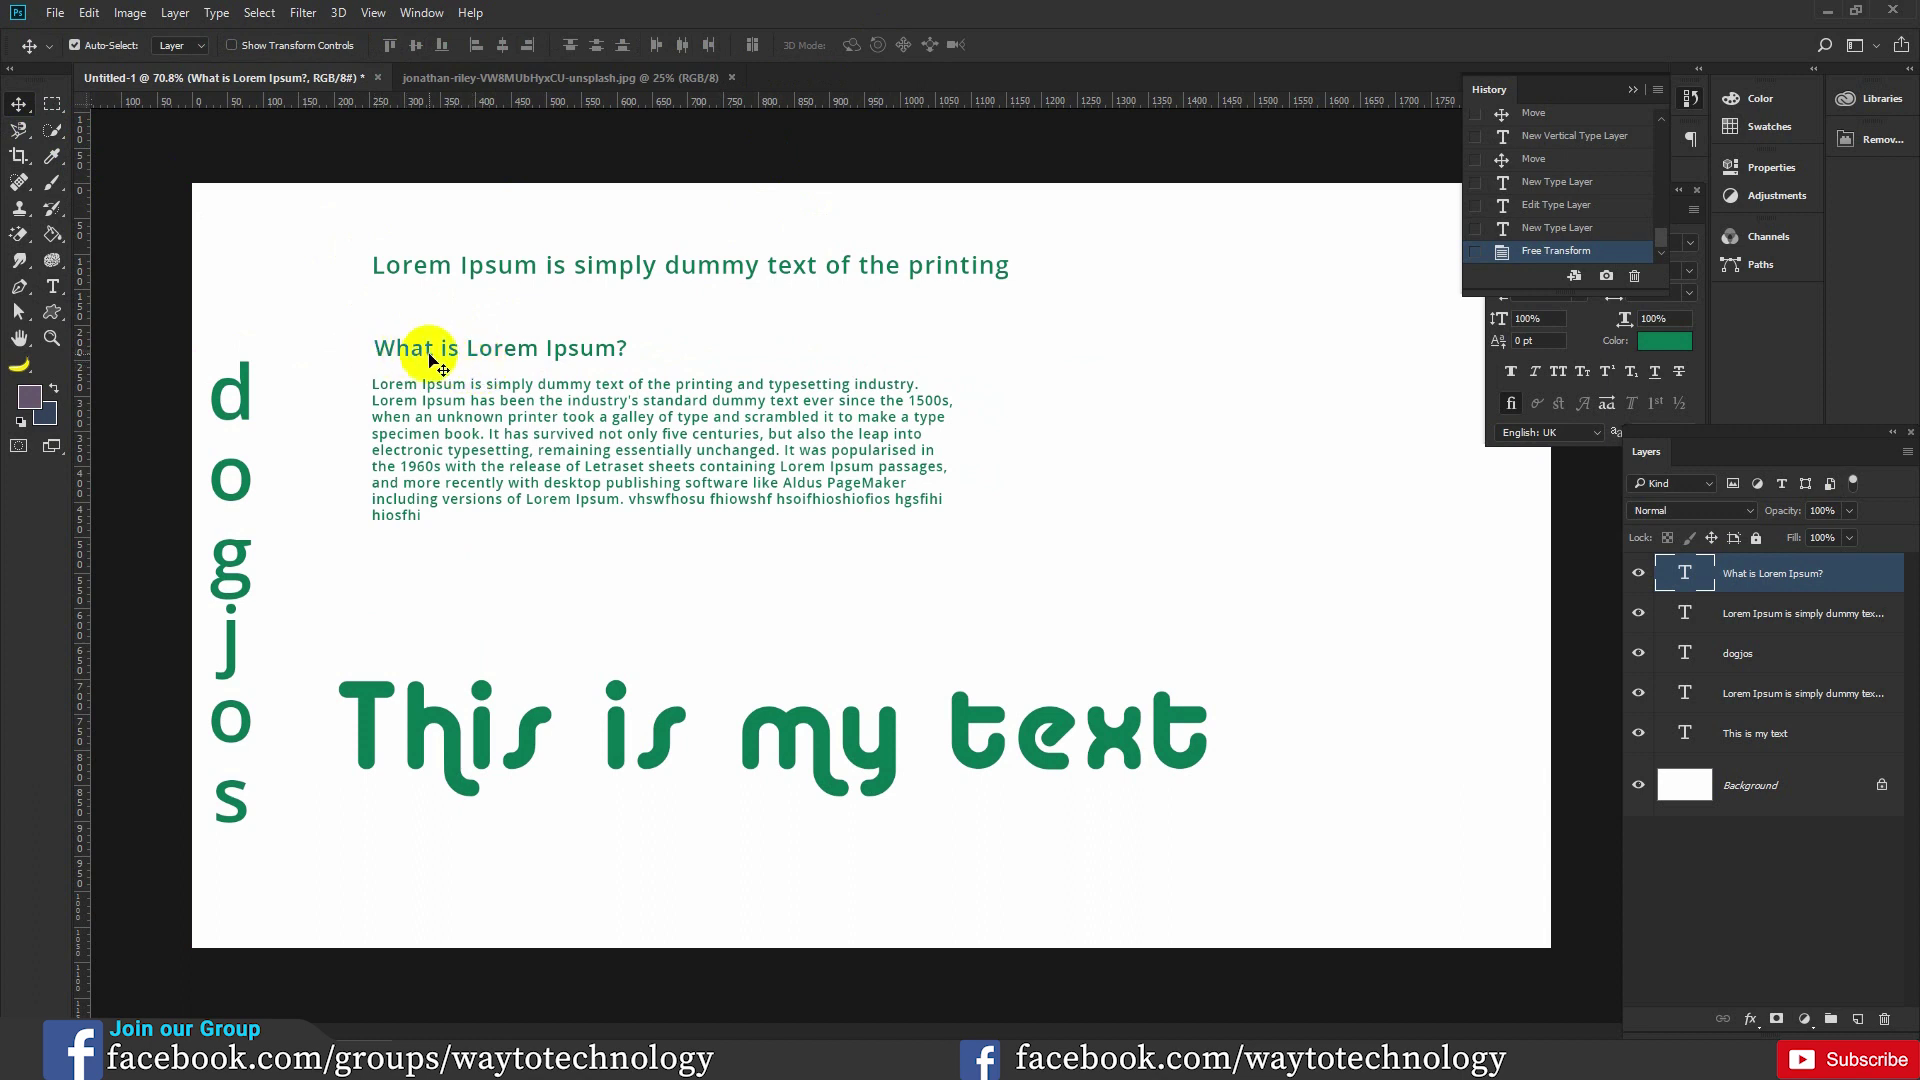
Open the text tool flyout and browse the Type tool variants.
left_click(35, 300)
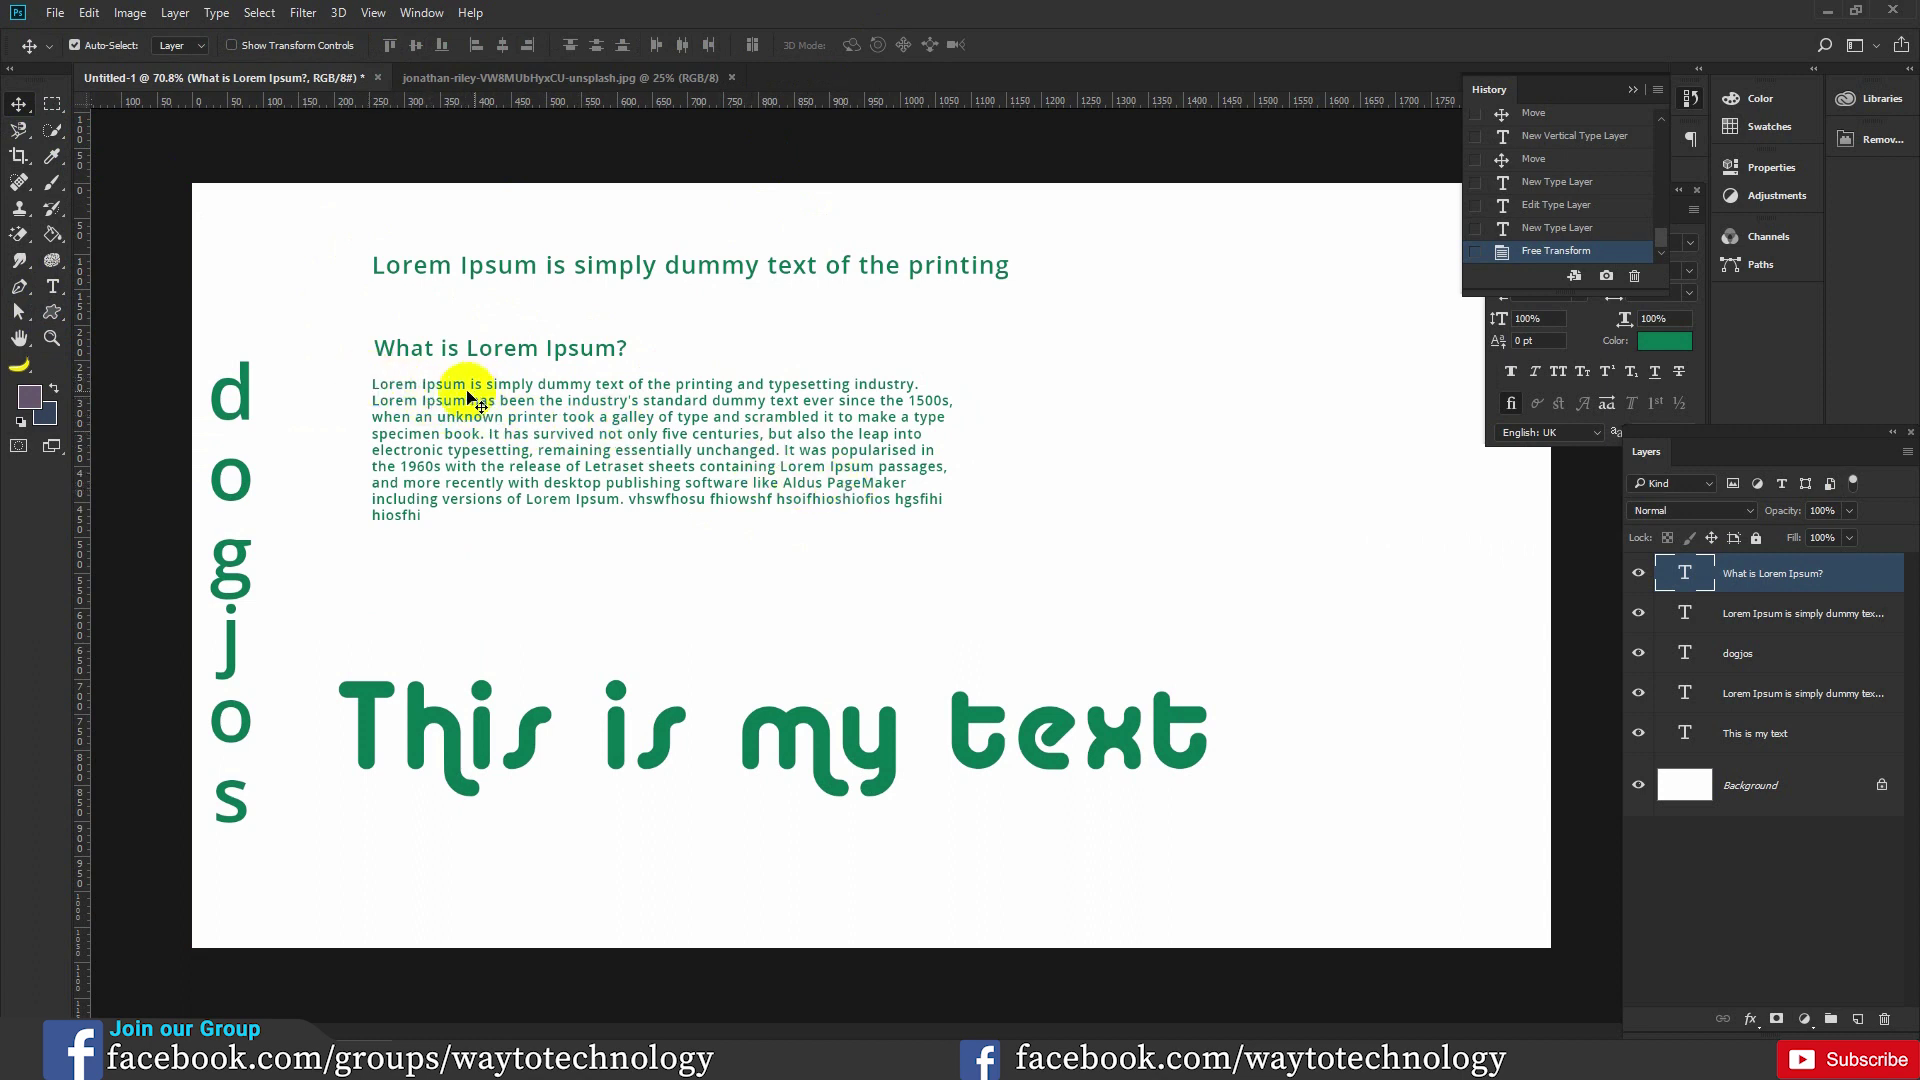
left_click(54, 288)
mouse_move(54, 288)
left_mouse_down()
mouse_move(168, 327)
mouse_move(128, 338)
mouse_move(210, 352)
left_mouse_up()
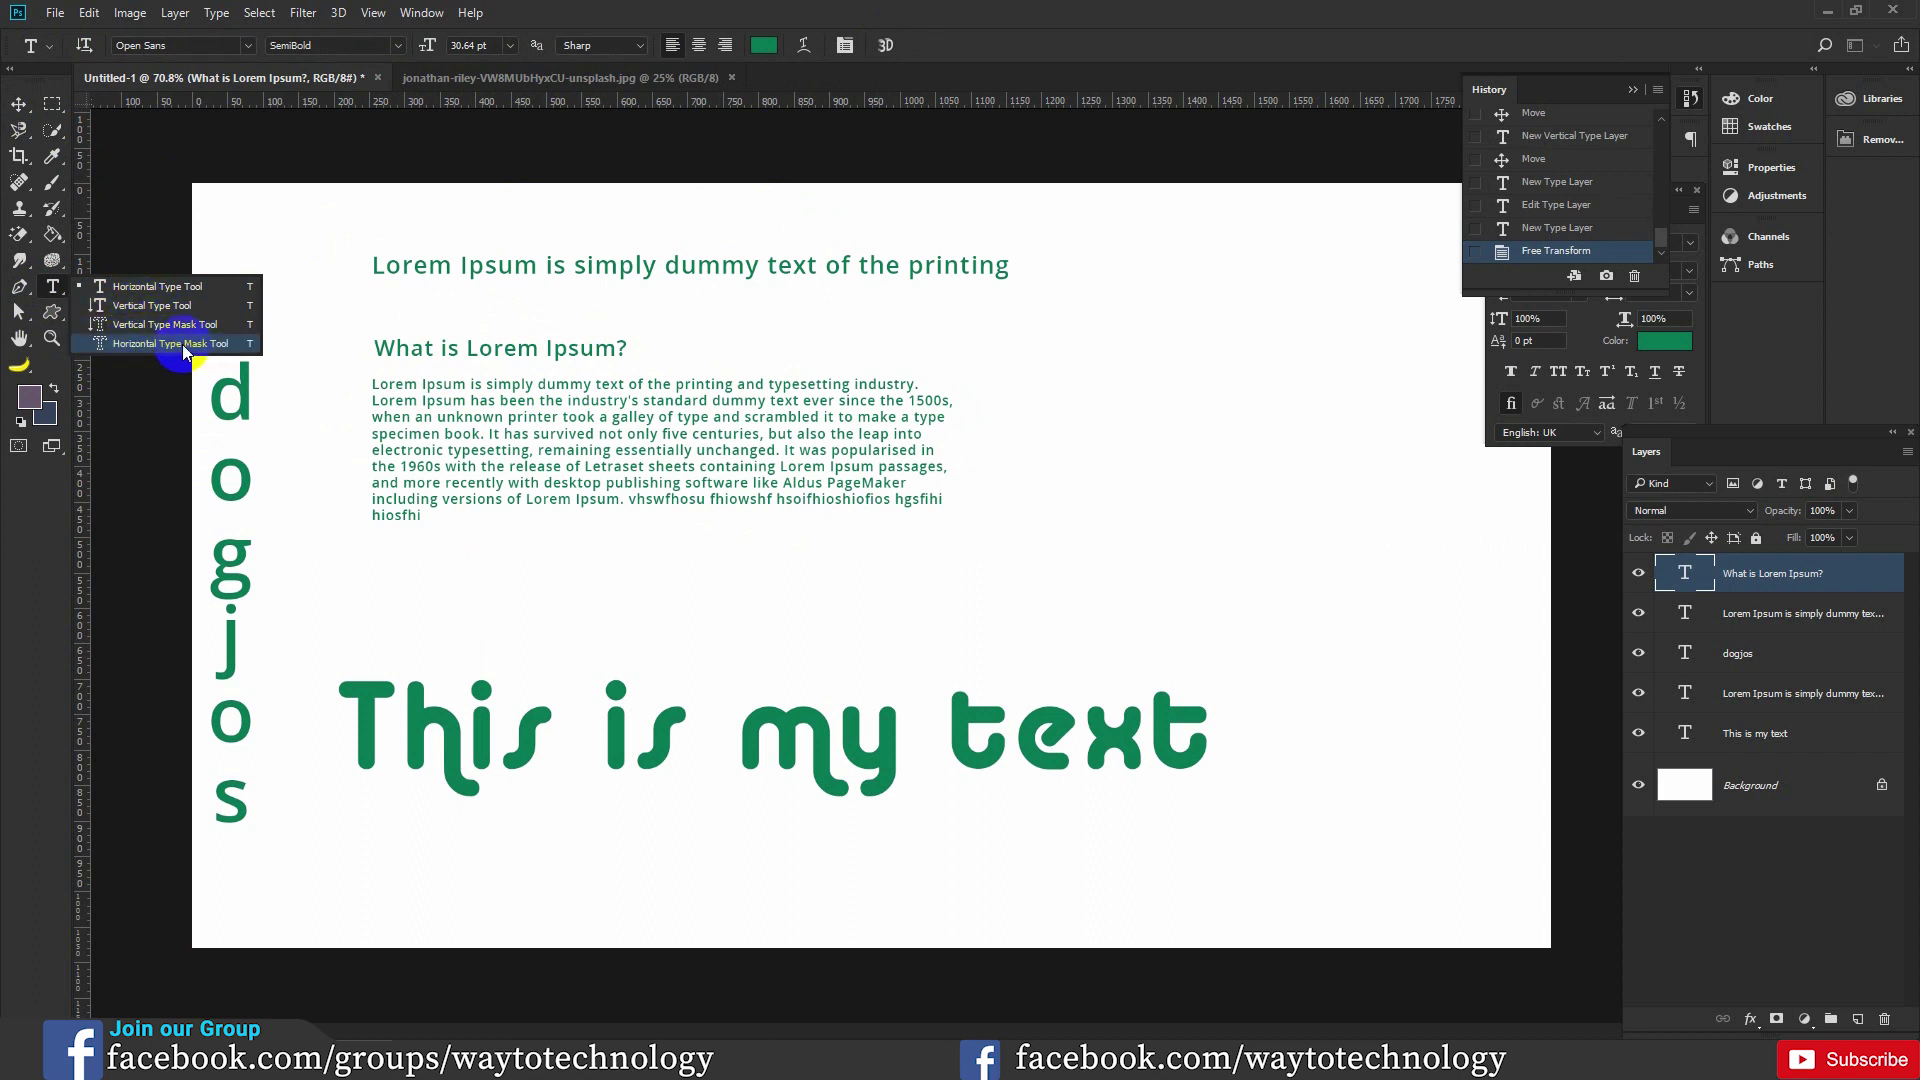
Choose the Horizontal Type Mask Tool and bring up the jonathan-riley city skyline document.
left_click_drag(172, 347, 157, 360)
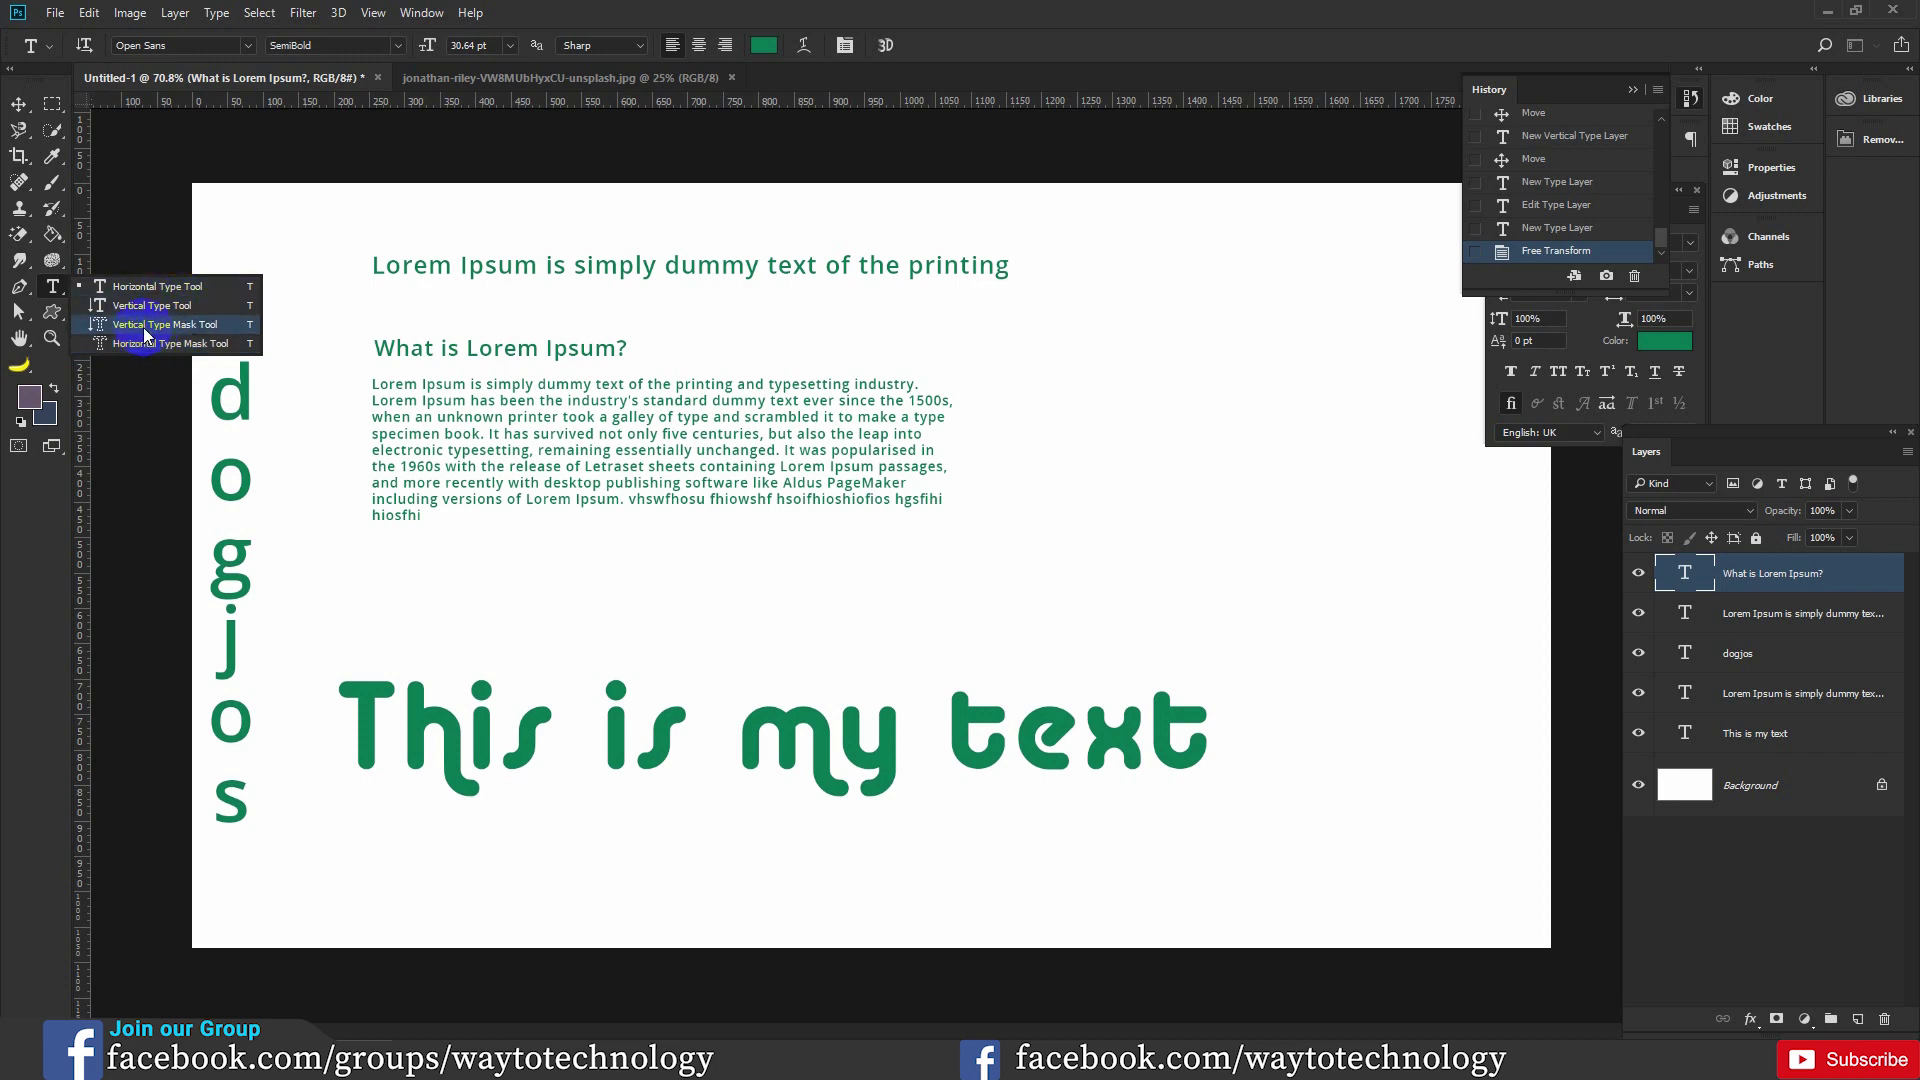
left_click_drag(148, 352, 147, 350)
left_click(465, 77)
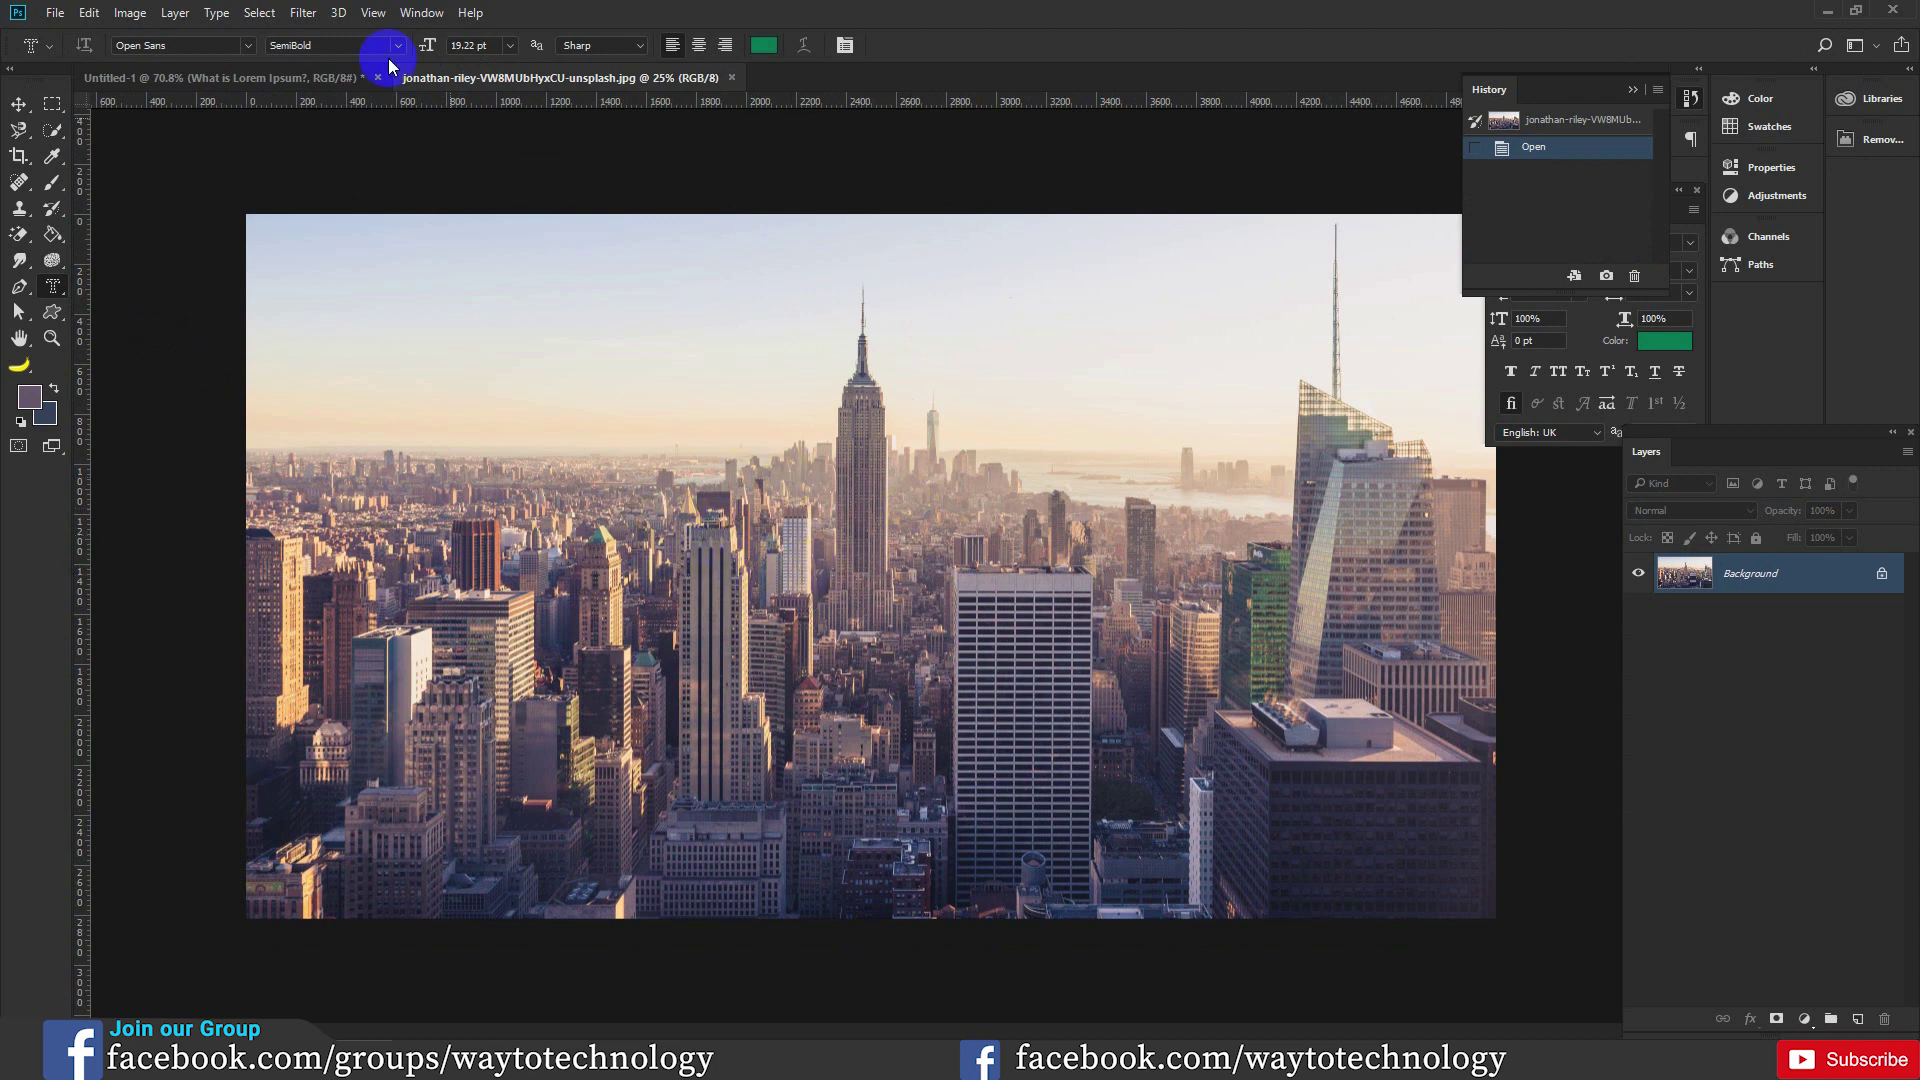
Type 'THIS IS MY STYLE' as a 477.22 pt Open Sans ExtraBold type mask across the photo.
left_click(248, 45)
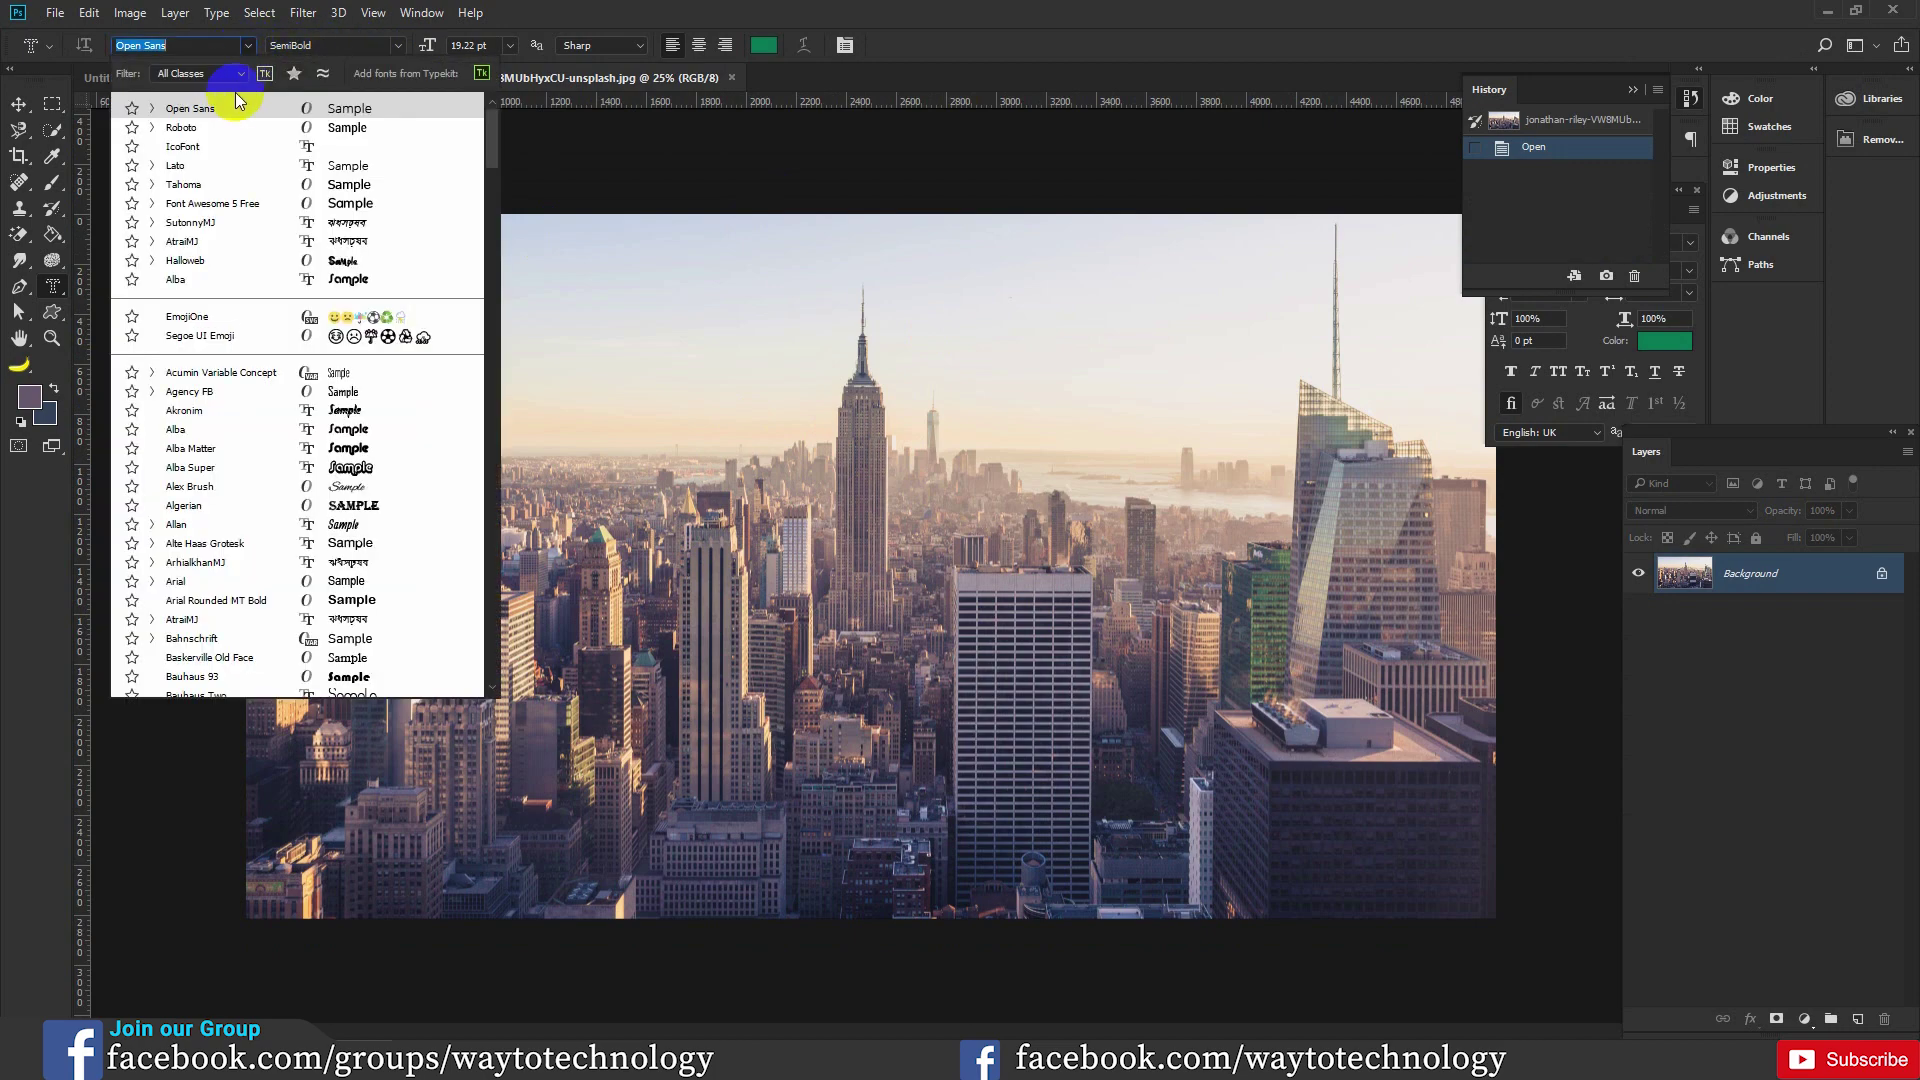
left_click(398, 47)
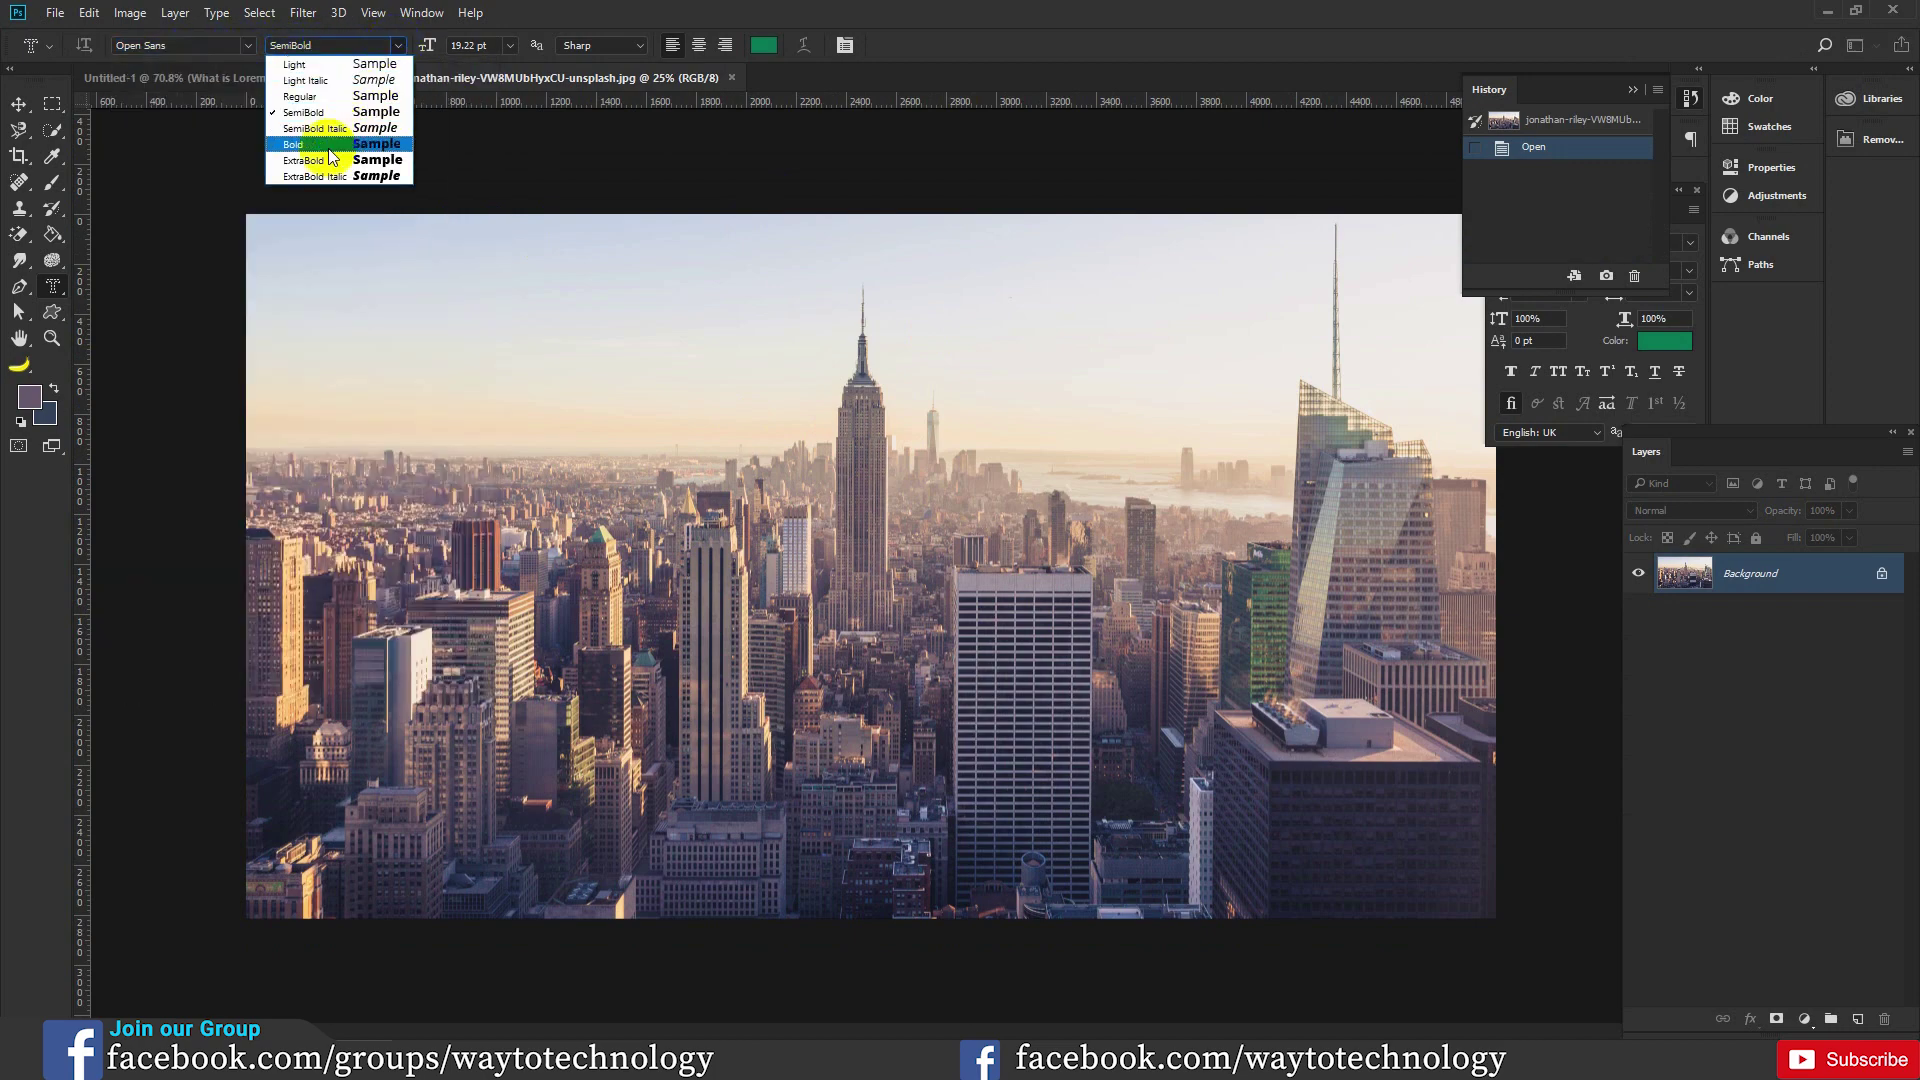
left_click(320, 162)
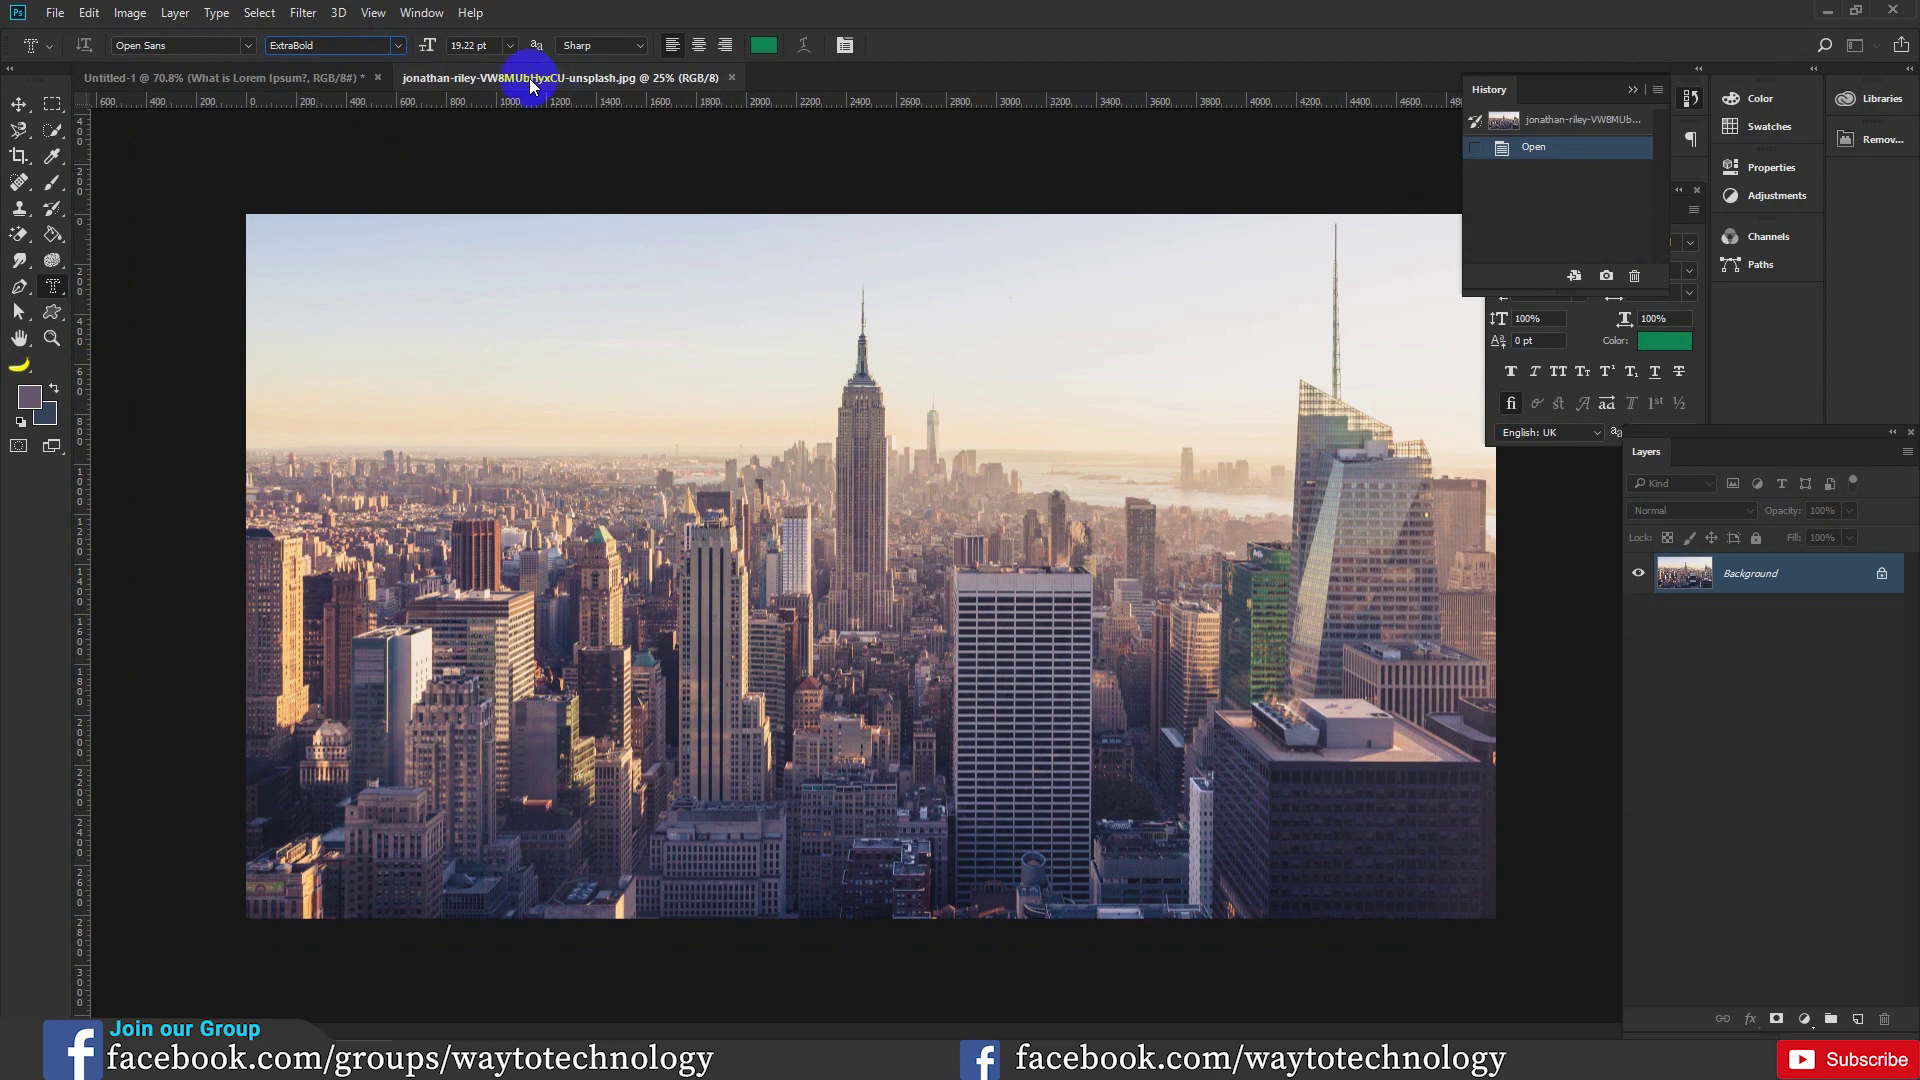
left_click(496, 47)
left_click_drag(496, 52, 536, 45)
left_click(362, 617)
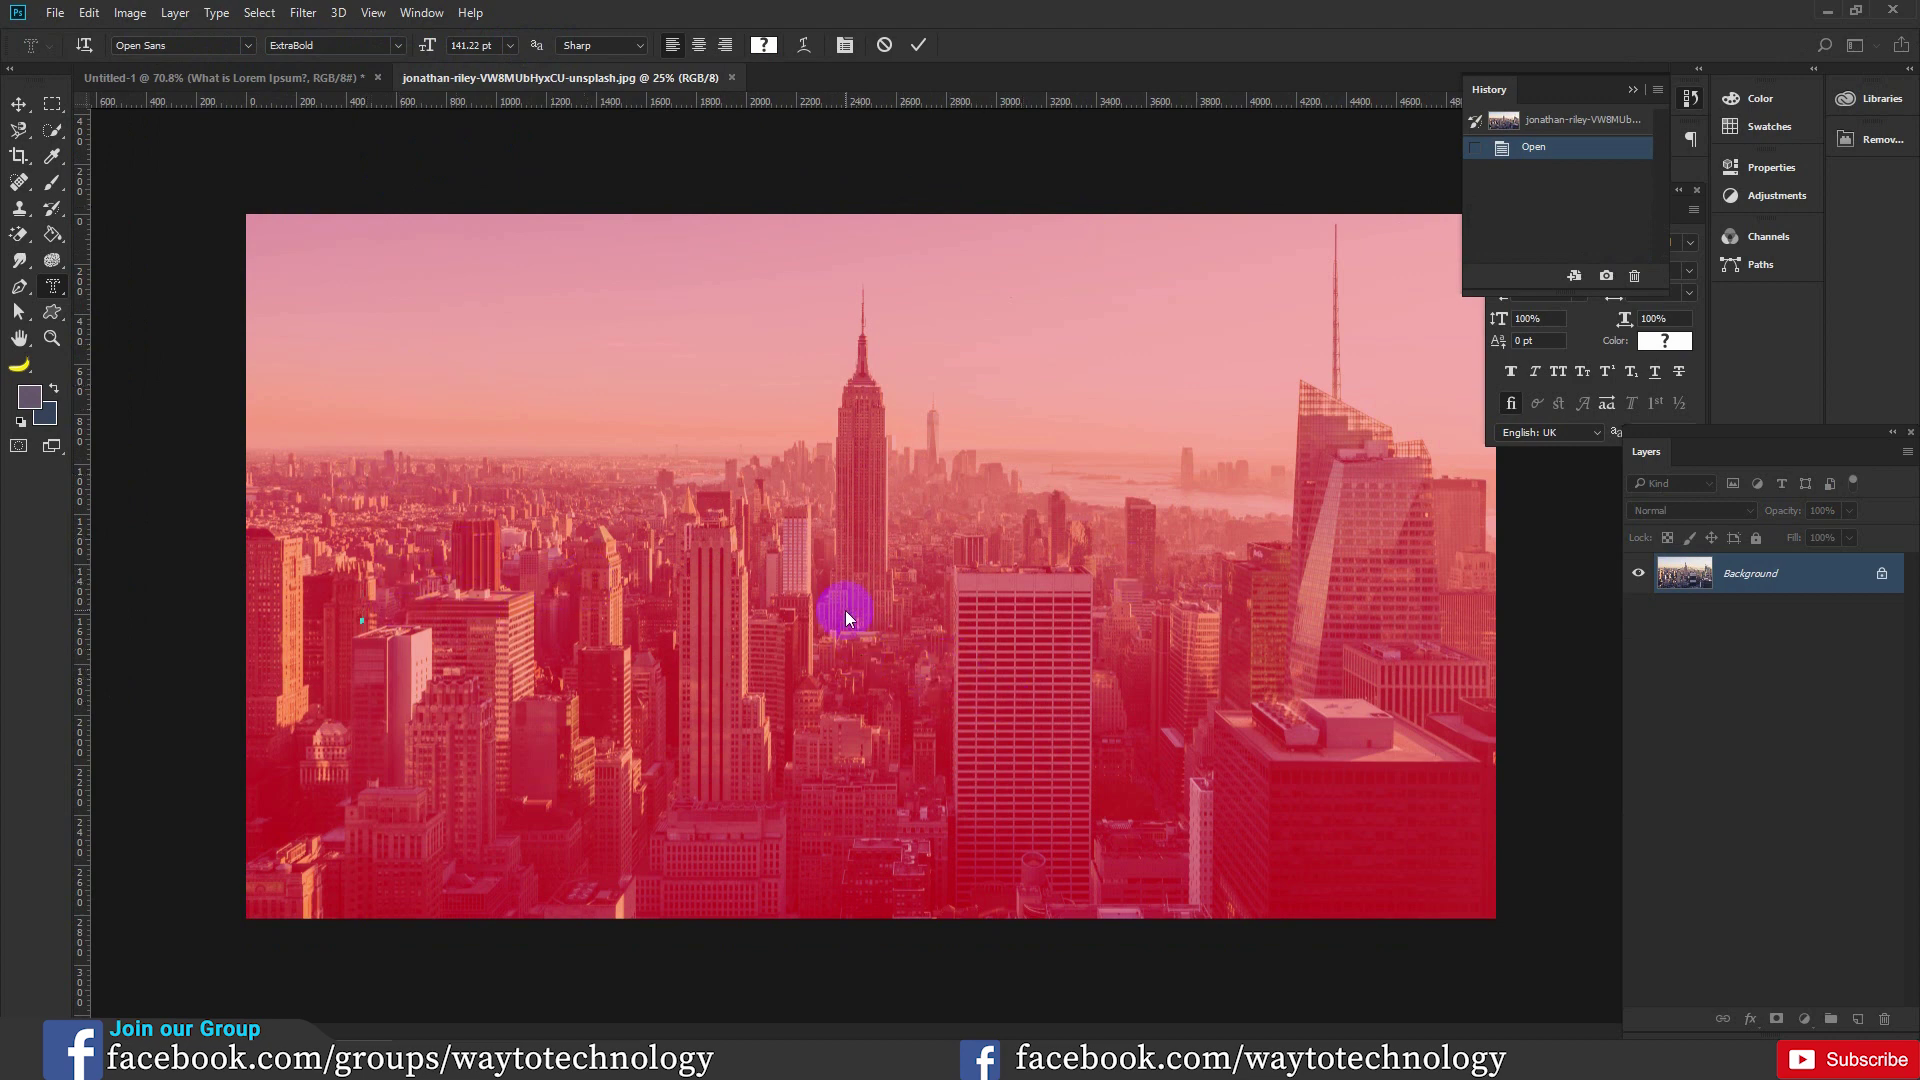
left_click_drag(430, 48, 750, 43)
left_click_drag(433, 48, 475, 97)
type("THIS IS MY STYLE")
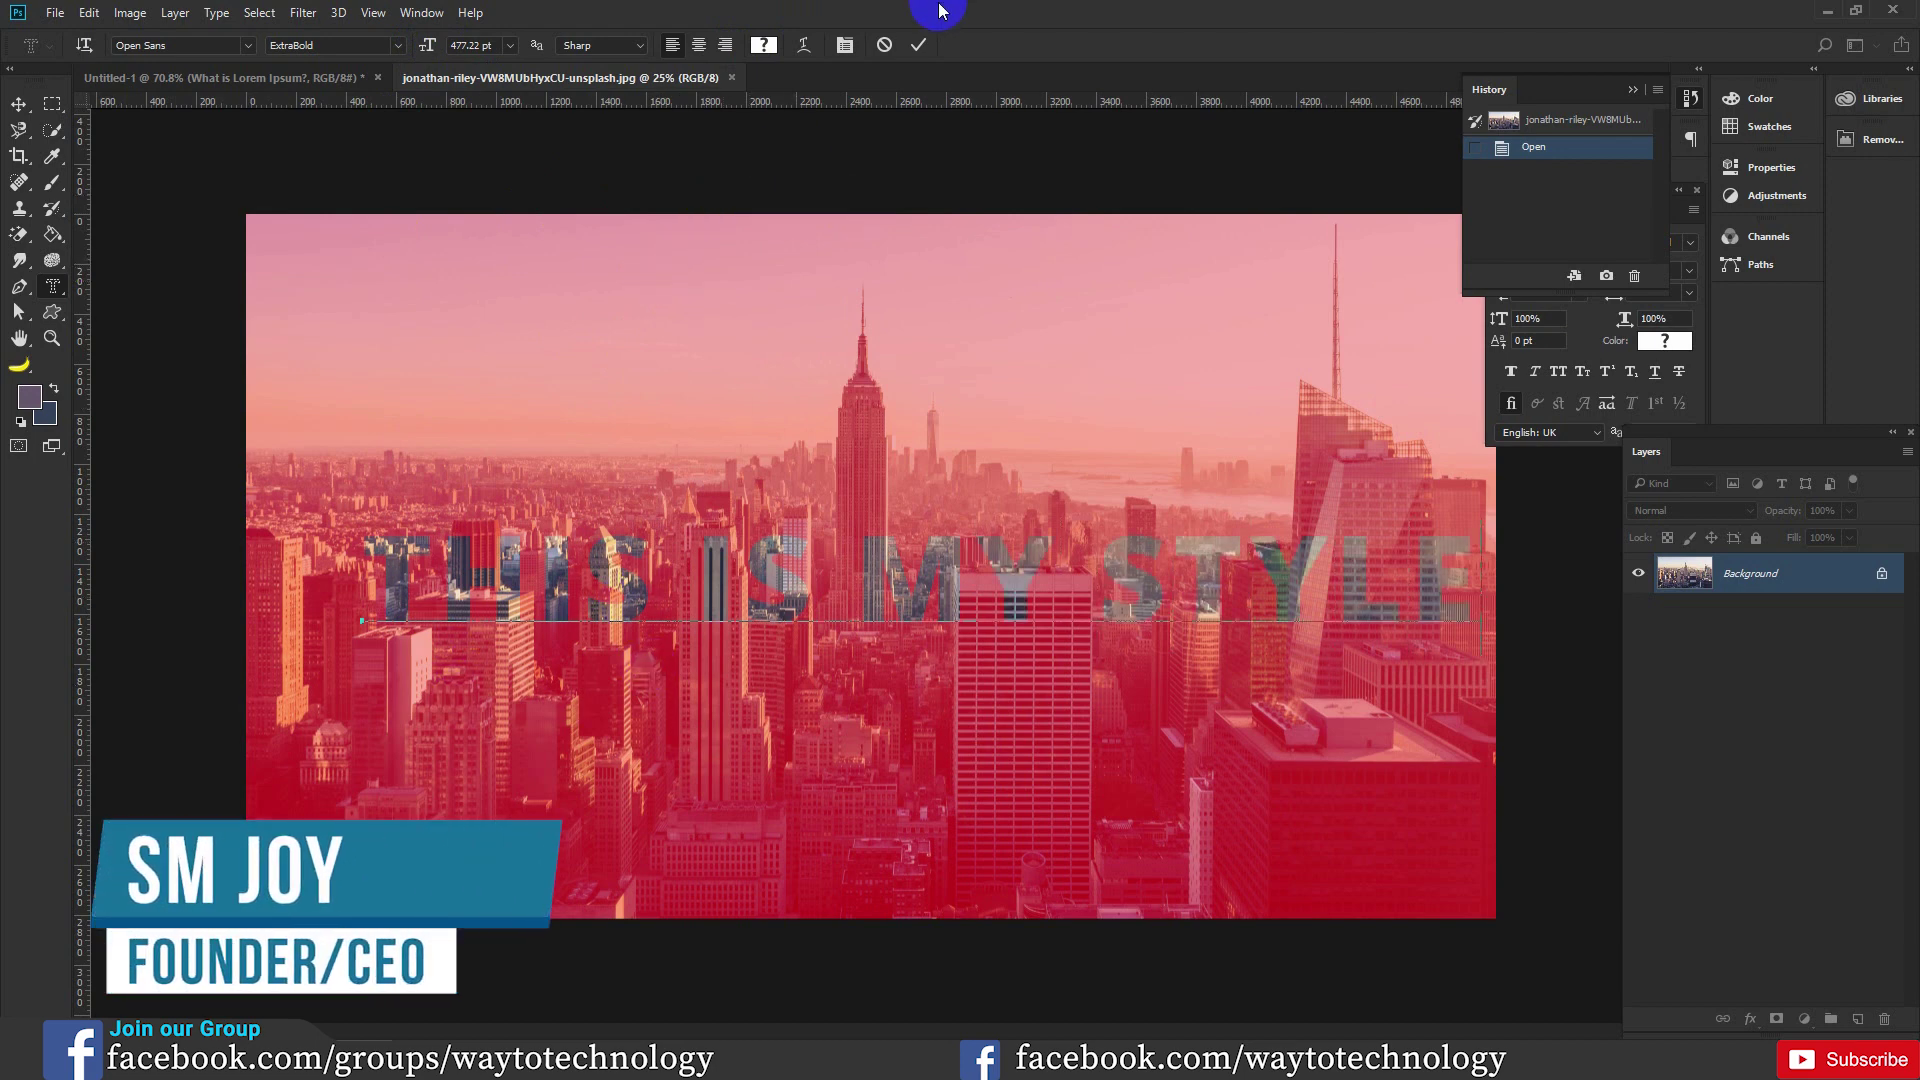
left_click(918, 45)
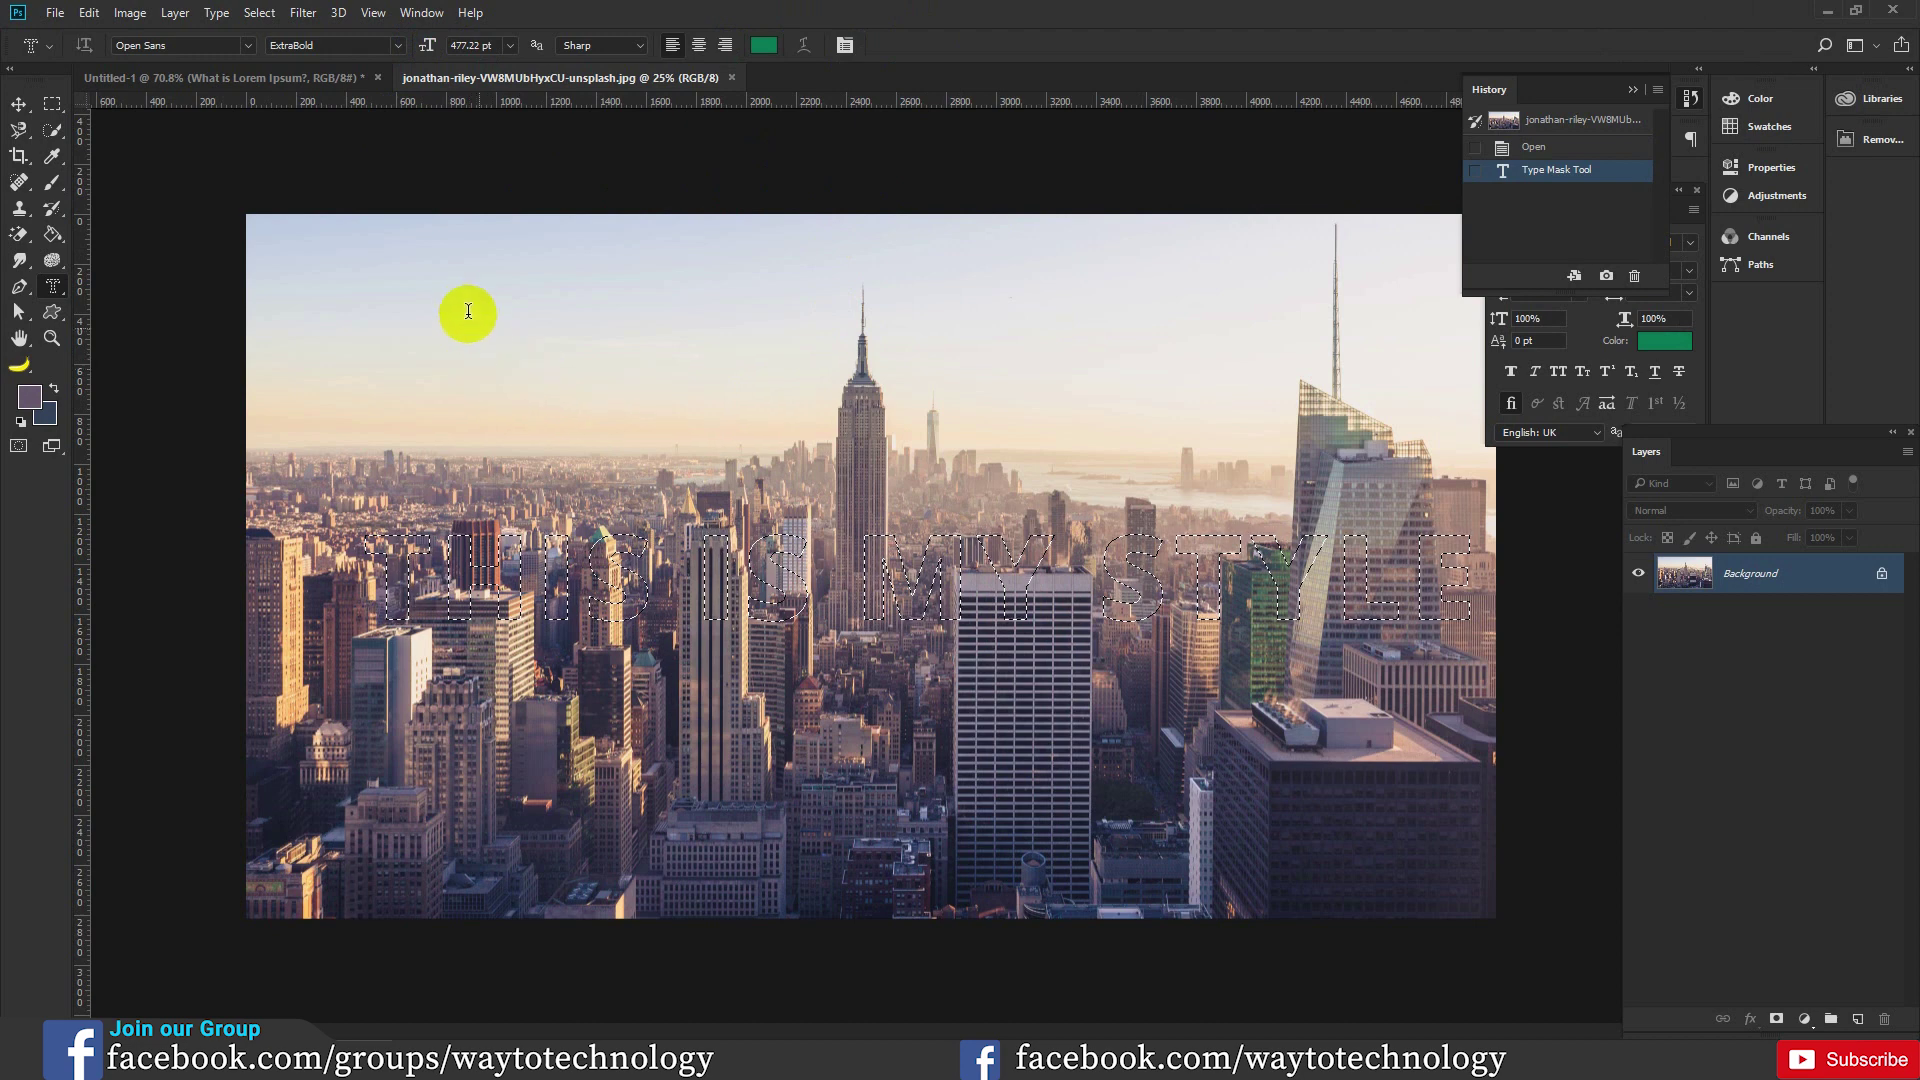
Drag the skyline-filled lettering selection onto the Untitled-1 canvas as Layer 1.
left_click(18, 105)
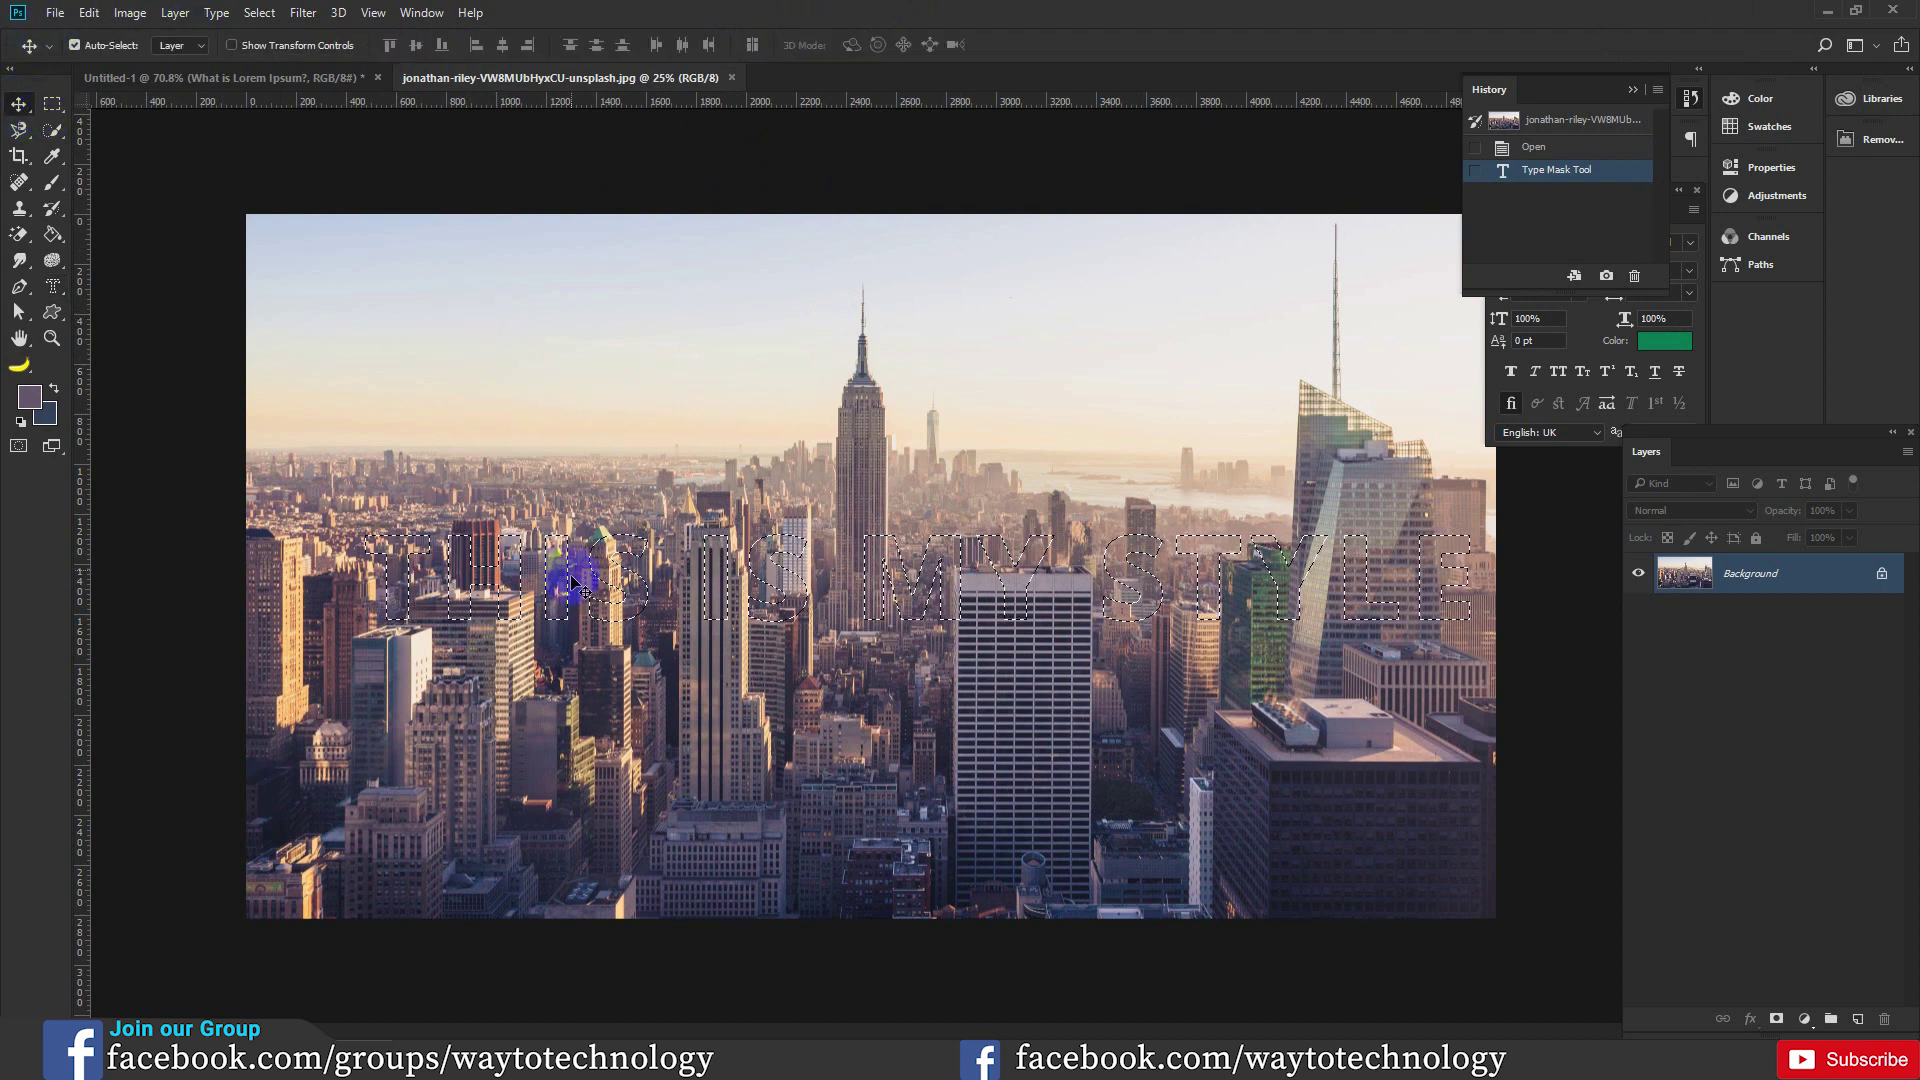
left_click_drag(540, 539, 283, 85)
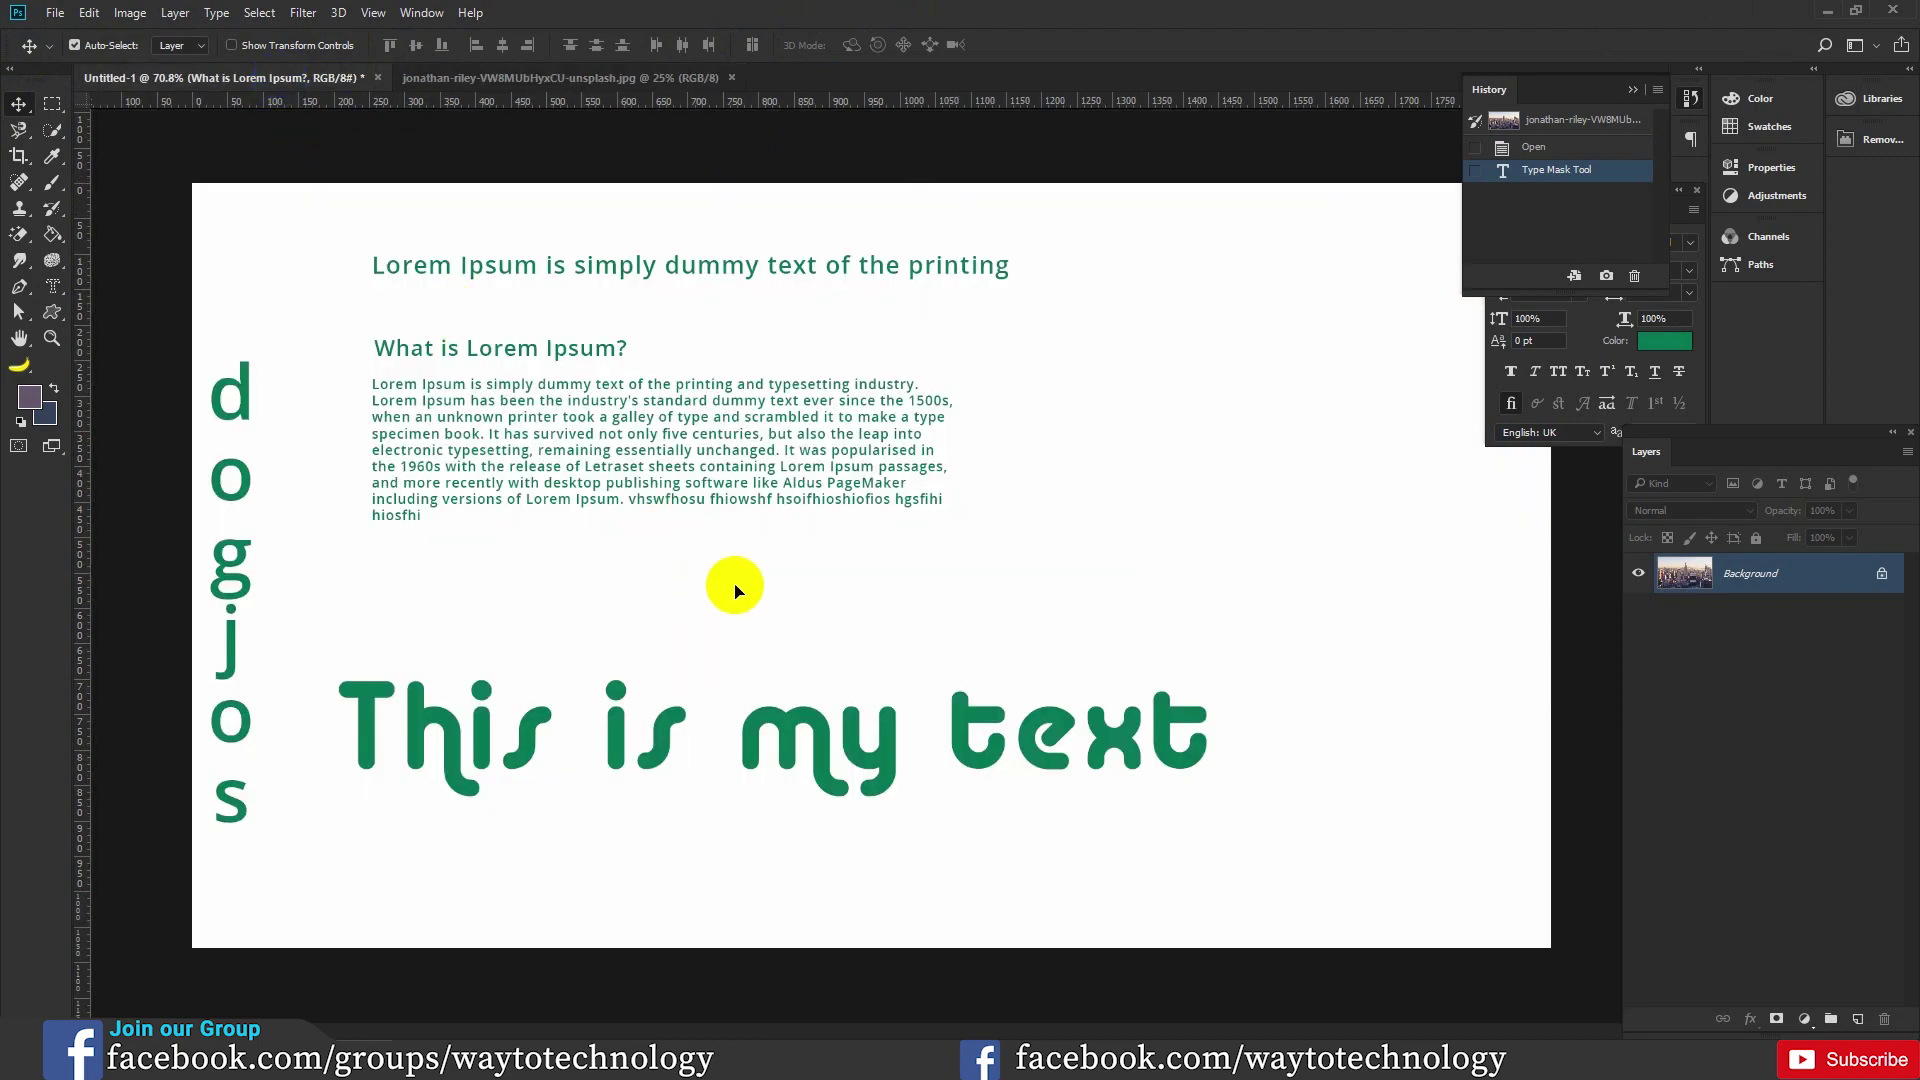
mouse_move(283, 85)
left_mouse_down()
mouse_move(752, 585)
mouse_move(693, 600)
left_mouse_up()
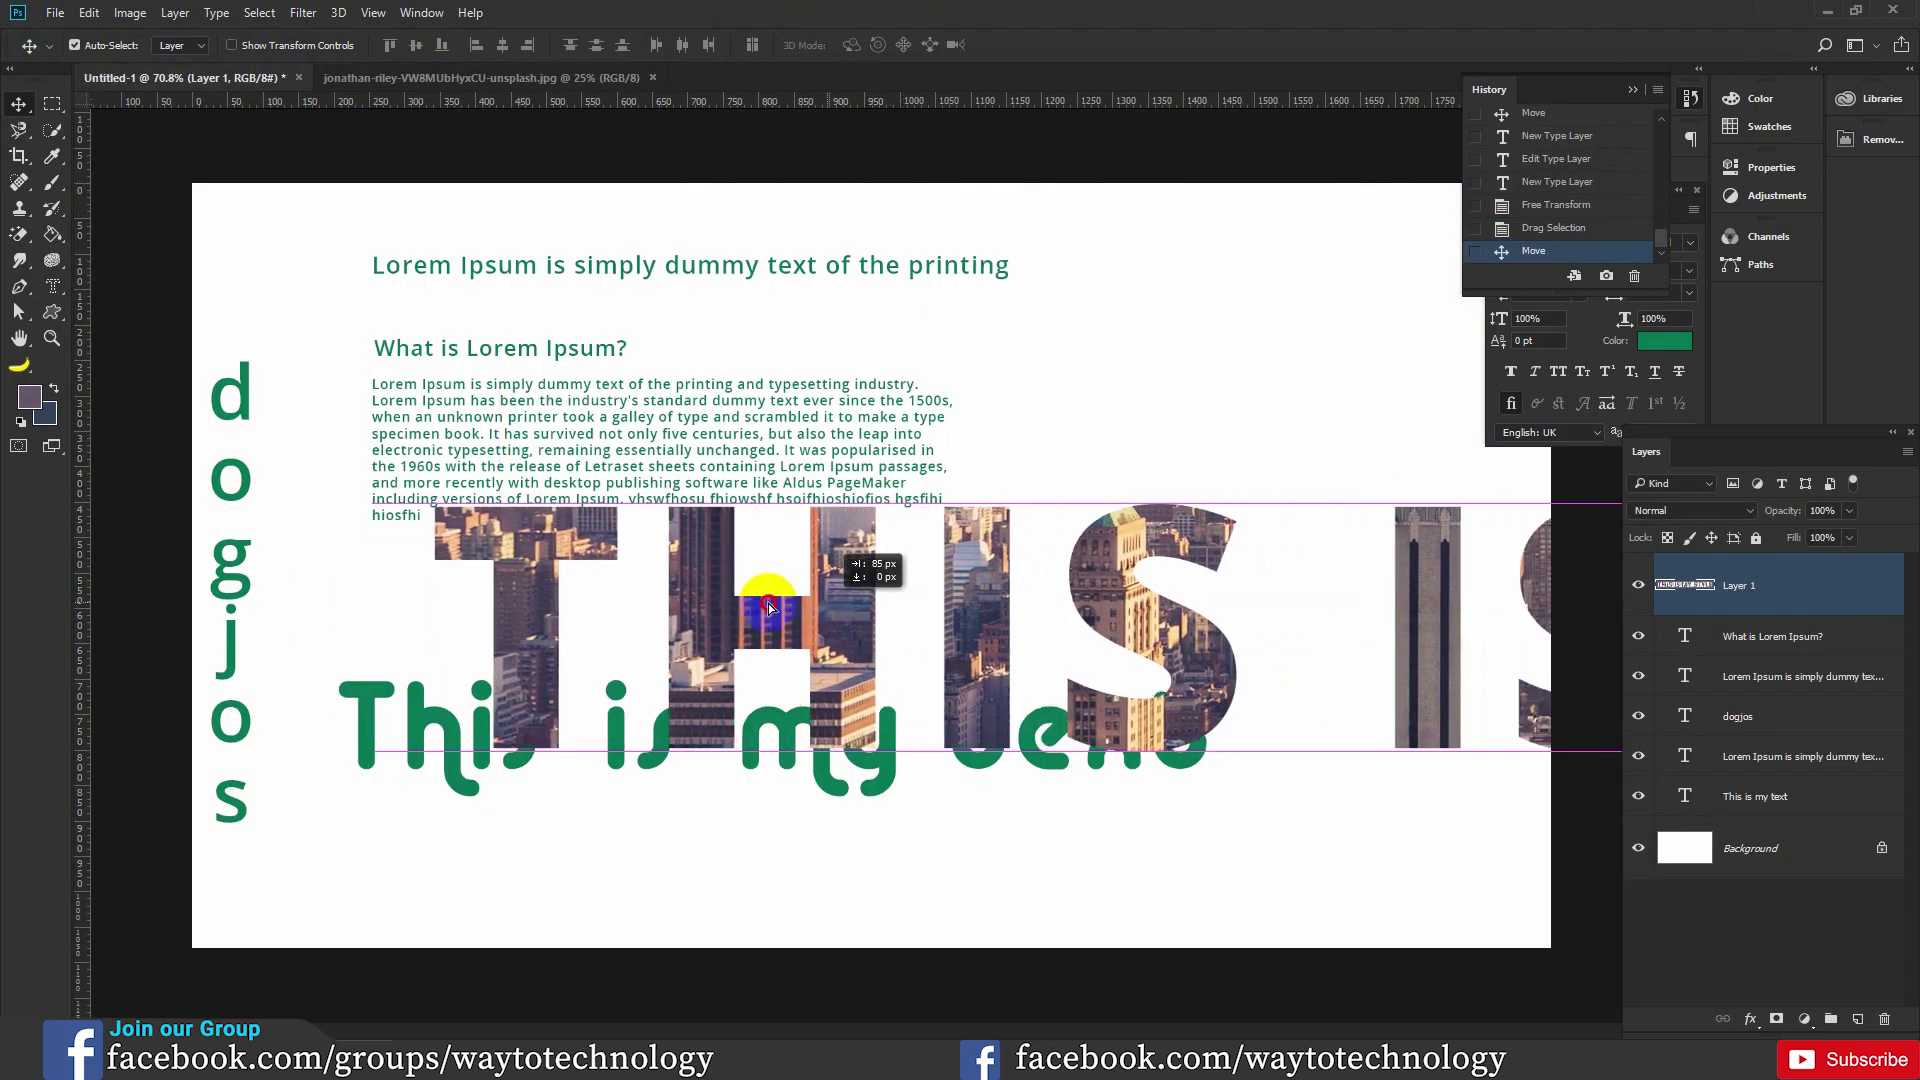
Drag the city-photo THIS IS MY STYLE lettering around until THIS IS shows again.
mouse_move(1390, 600)
left_mouse_down()
mouse_move(1072, 600)
mouse_move(855, 565)
left_mouse_up()
mouse_move(1105, 553)
left_mouse_down()
mouse_move(1123, 613)
mouse_move(830, 620)
left_mouse_up()
mouse_move(1040, 620)
left_mouse_down()
mouse_move(943, 652)
mouse_move(836, 630)
mouse_move(1280, 636)
left_mouse_up()
mouse_move(250, 650)
left_mouse_down()
mouse_move(900, 664)
mouse_move(960, 710)
left_mouse_up()
Scale the lettering down to about 28% and place it above 'This is my text'.
key("ctrl+t")
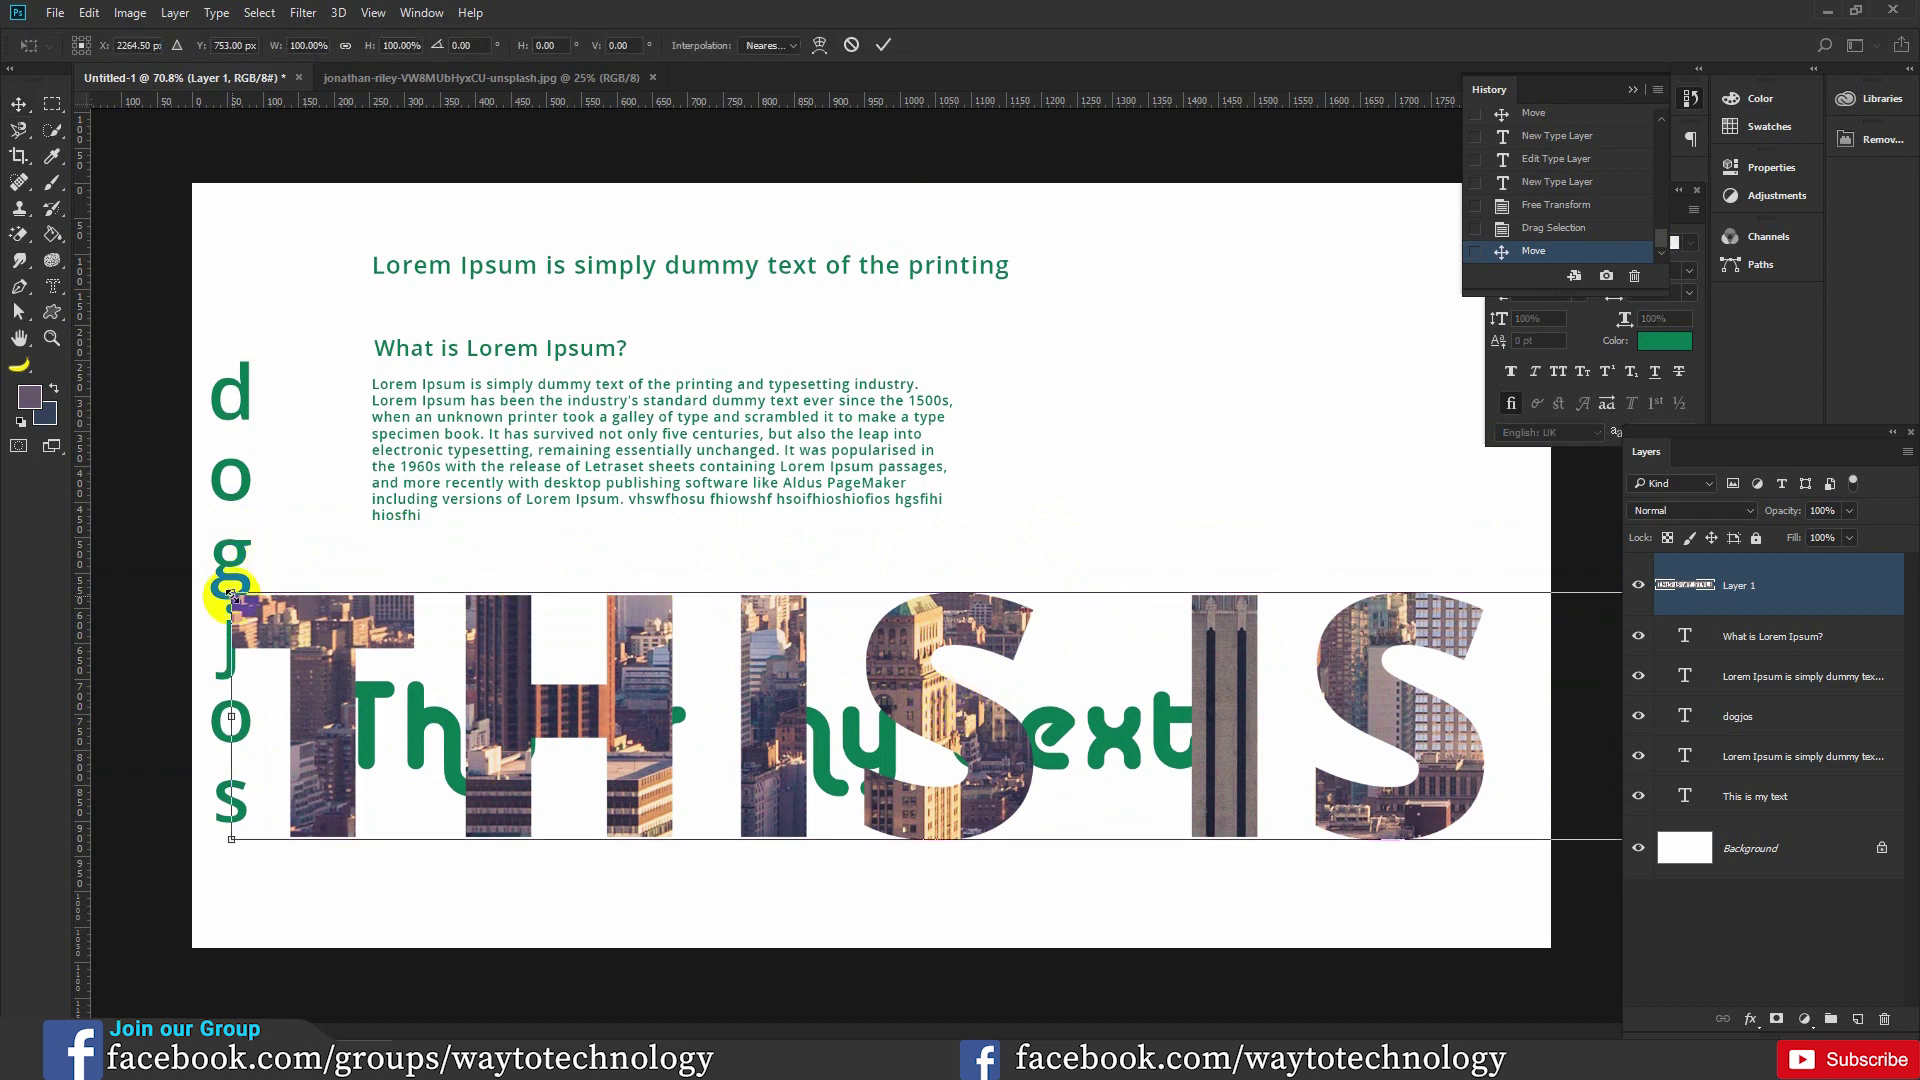
mouse_move(231, 597)
left_mouse_down()
mouse_move(1368, 735)
mouse_move(713, 645)
mouse_move(657, 735)
left_mouse_up()
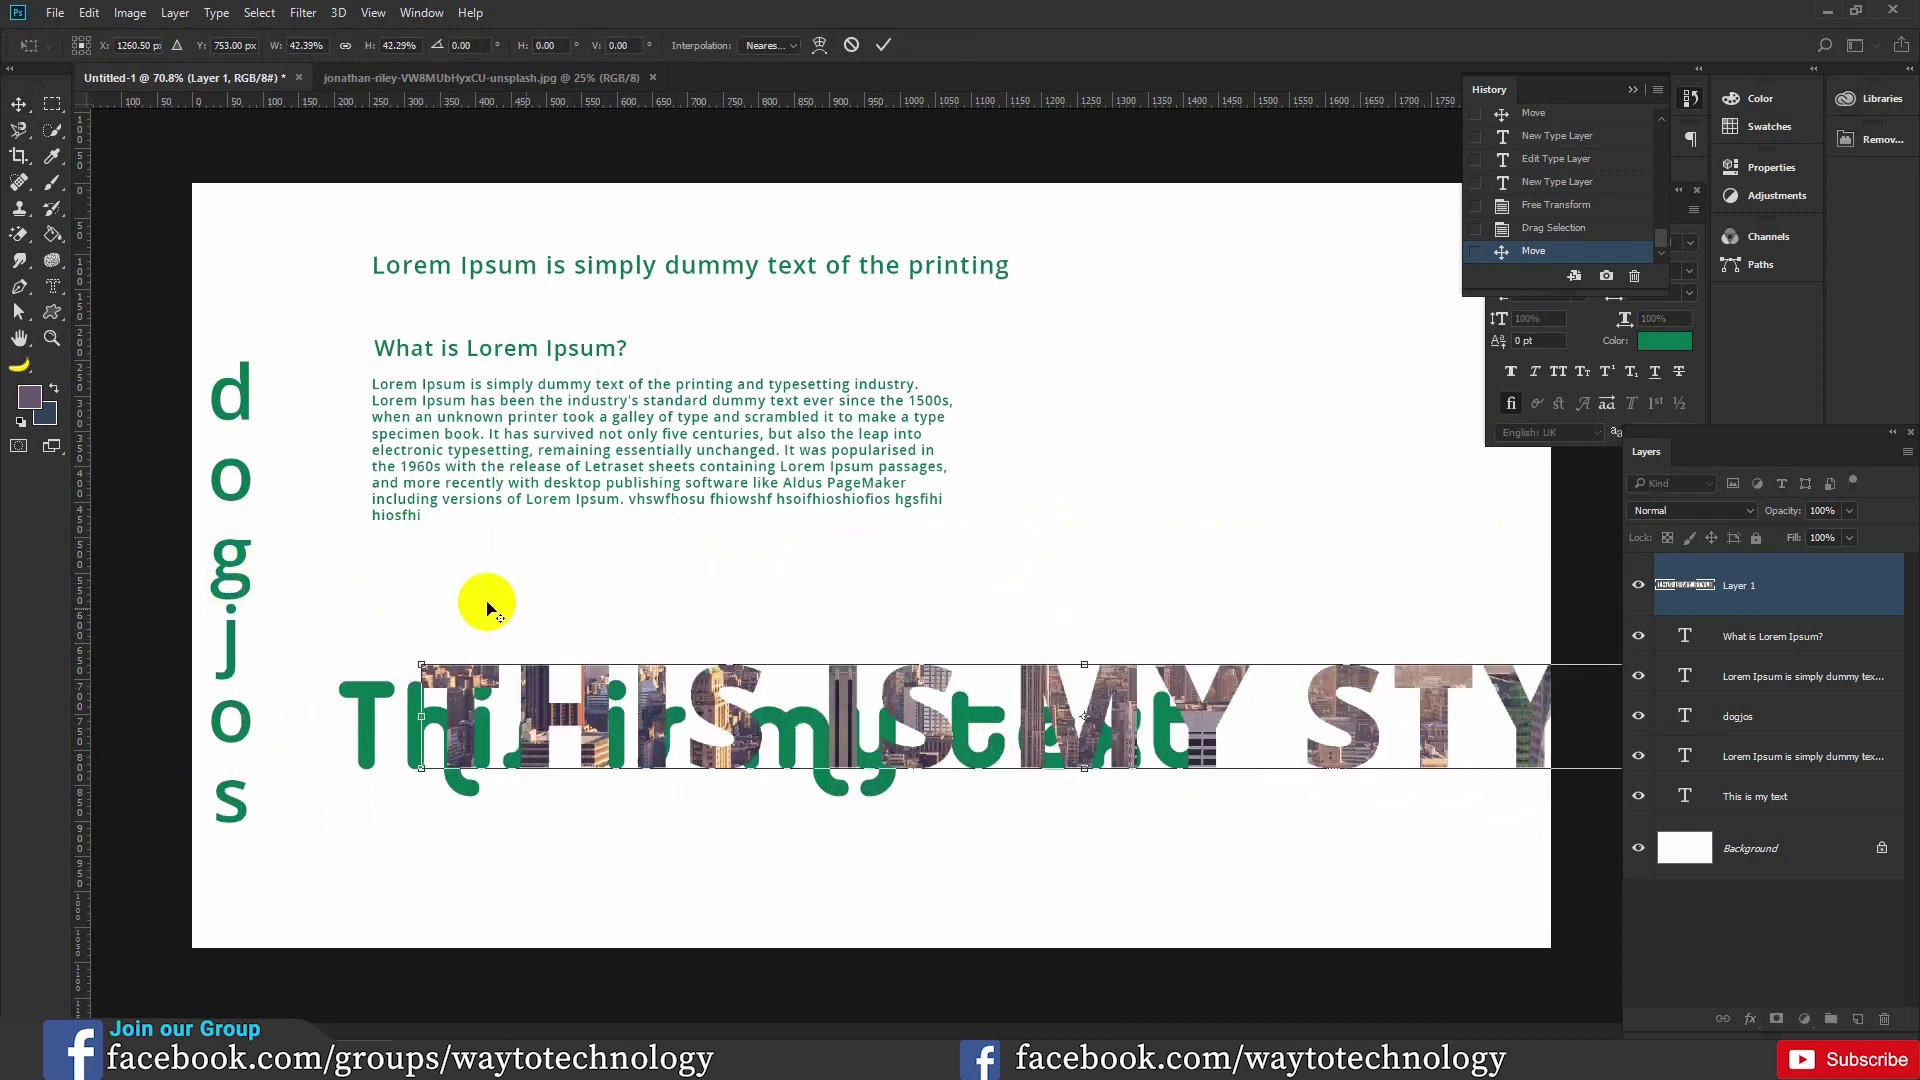
mouse_move(477, 676)
left_mouse_down()
mouse_move(634, 686)
mouse_move(935, 643)
mouse_move(850, 618)
mouse_move(890, 622)
left_mouse_up()
left_click(883, 44)
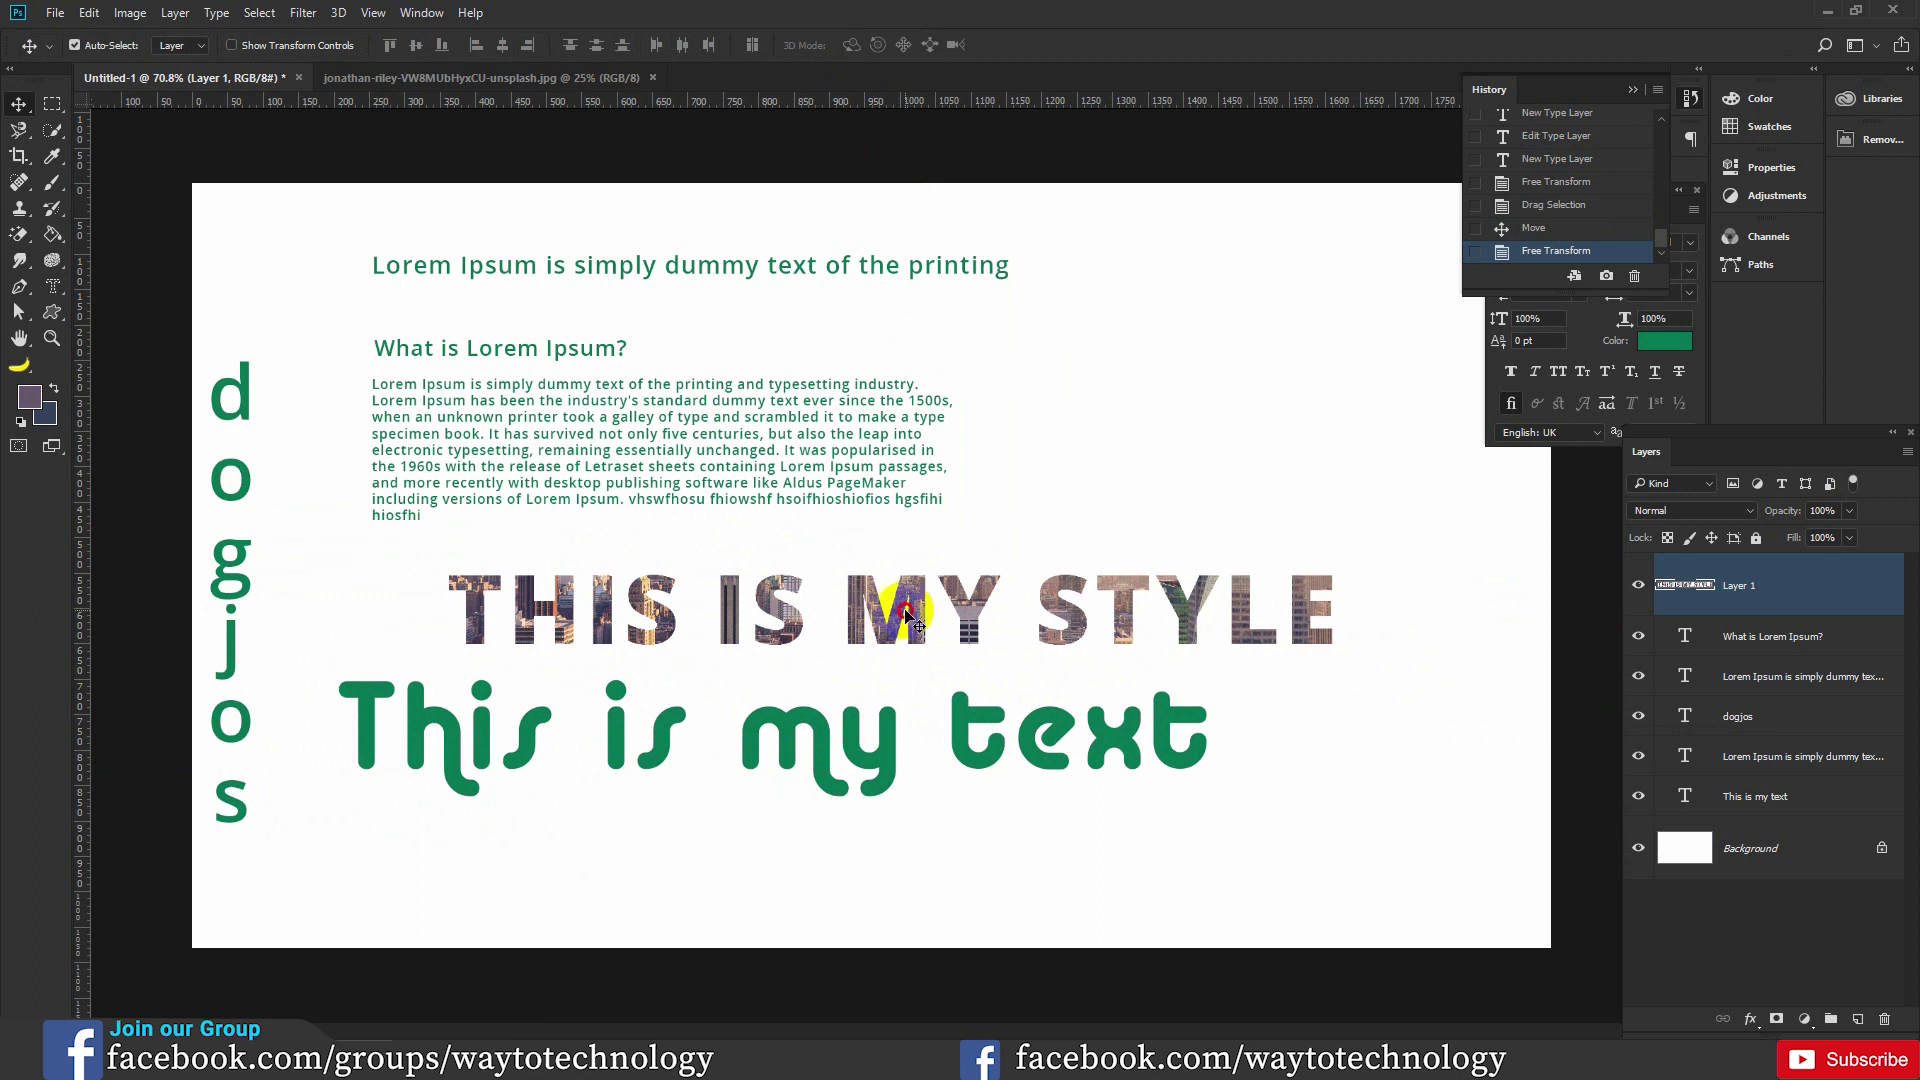
Undo the accidental paragraph move and nudge the THIS IS MY STYLE lettering left.
left_click(952, 492, "shift")
left_click_drag(952, 492, 912, 500)
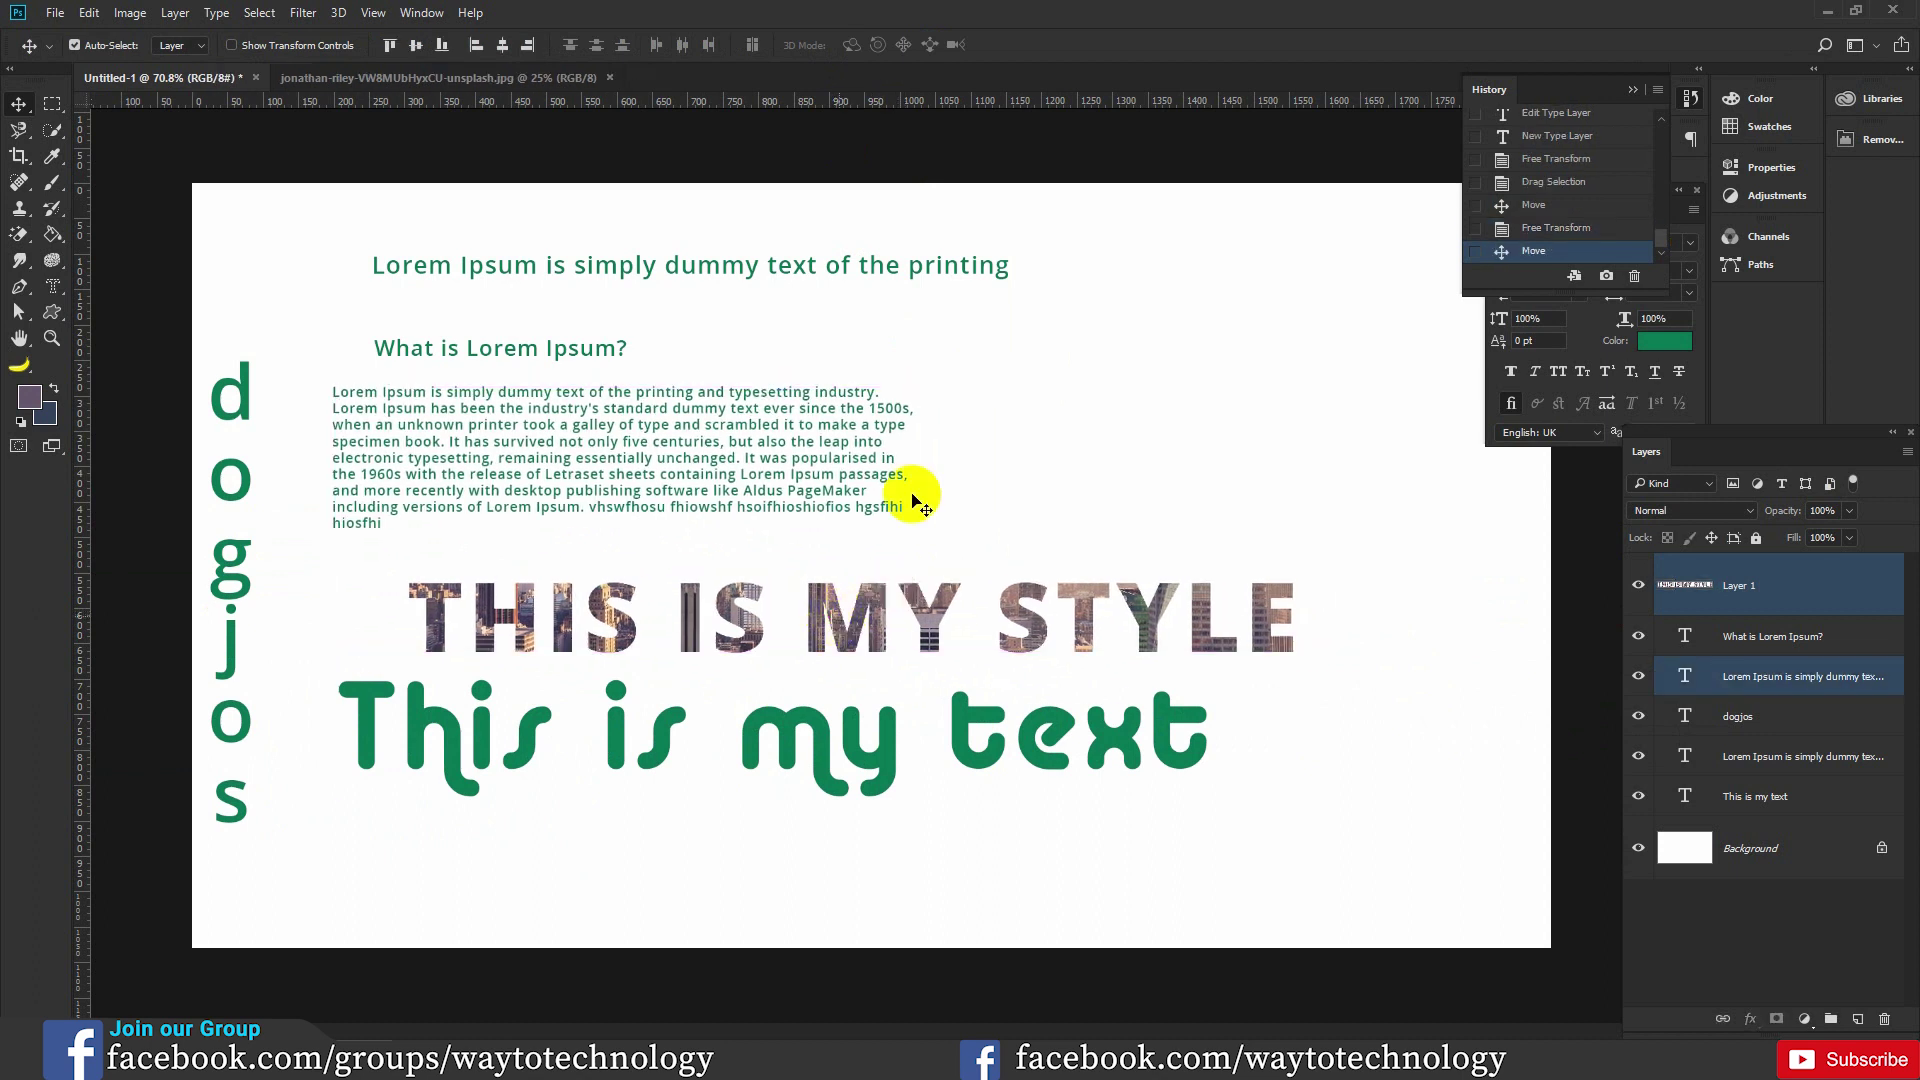
key("ctrl+z")
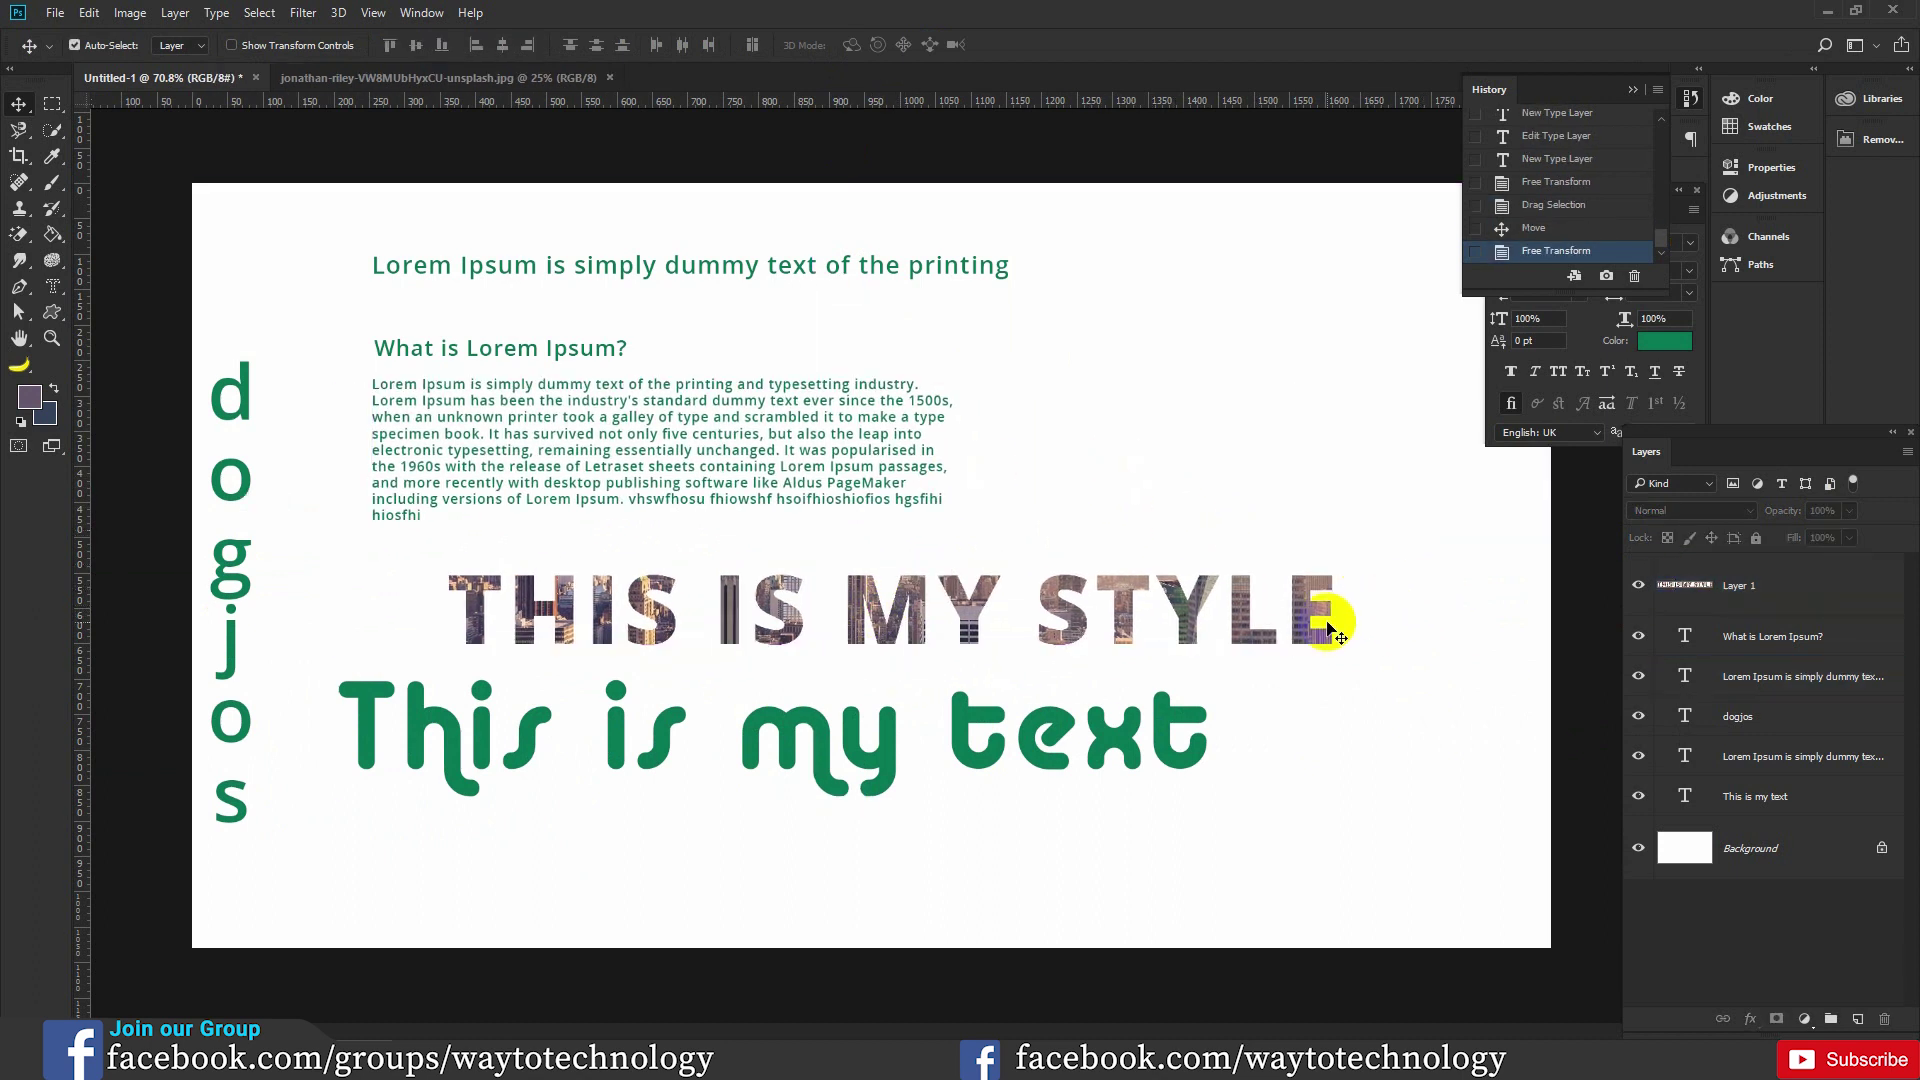
left_click_drag(1302, 625, 1207, 625)
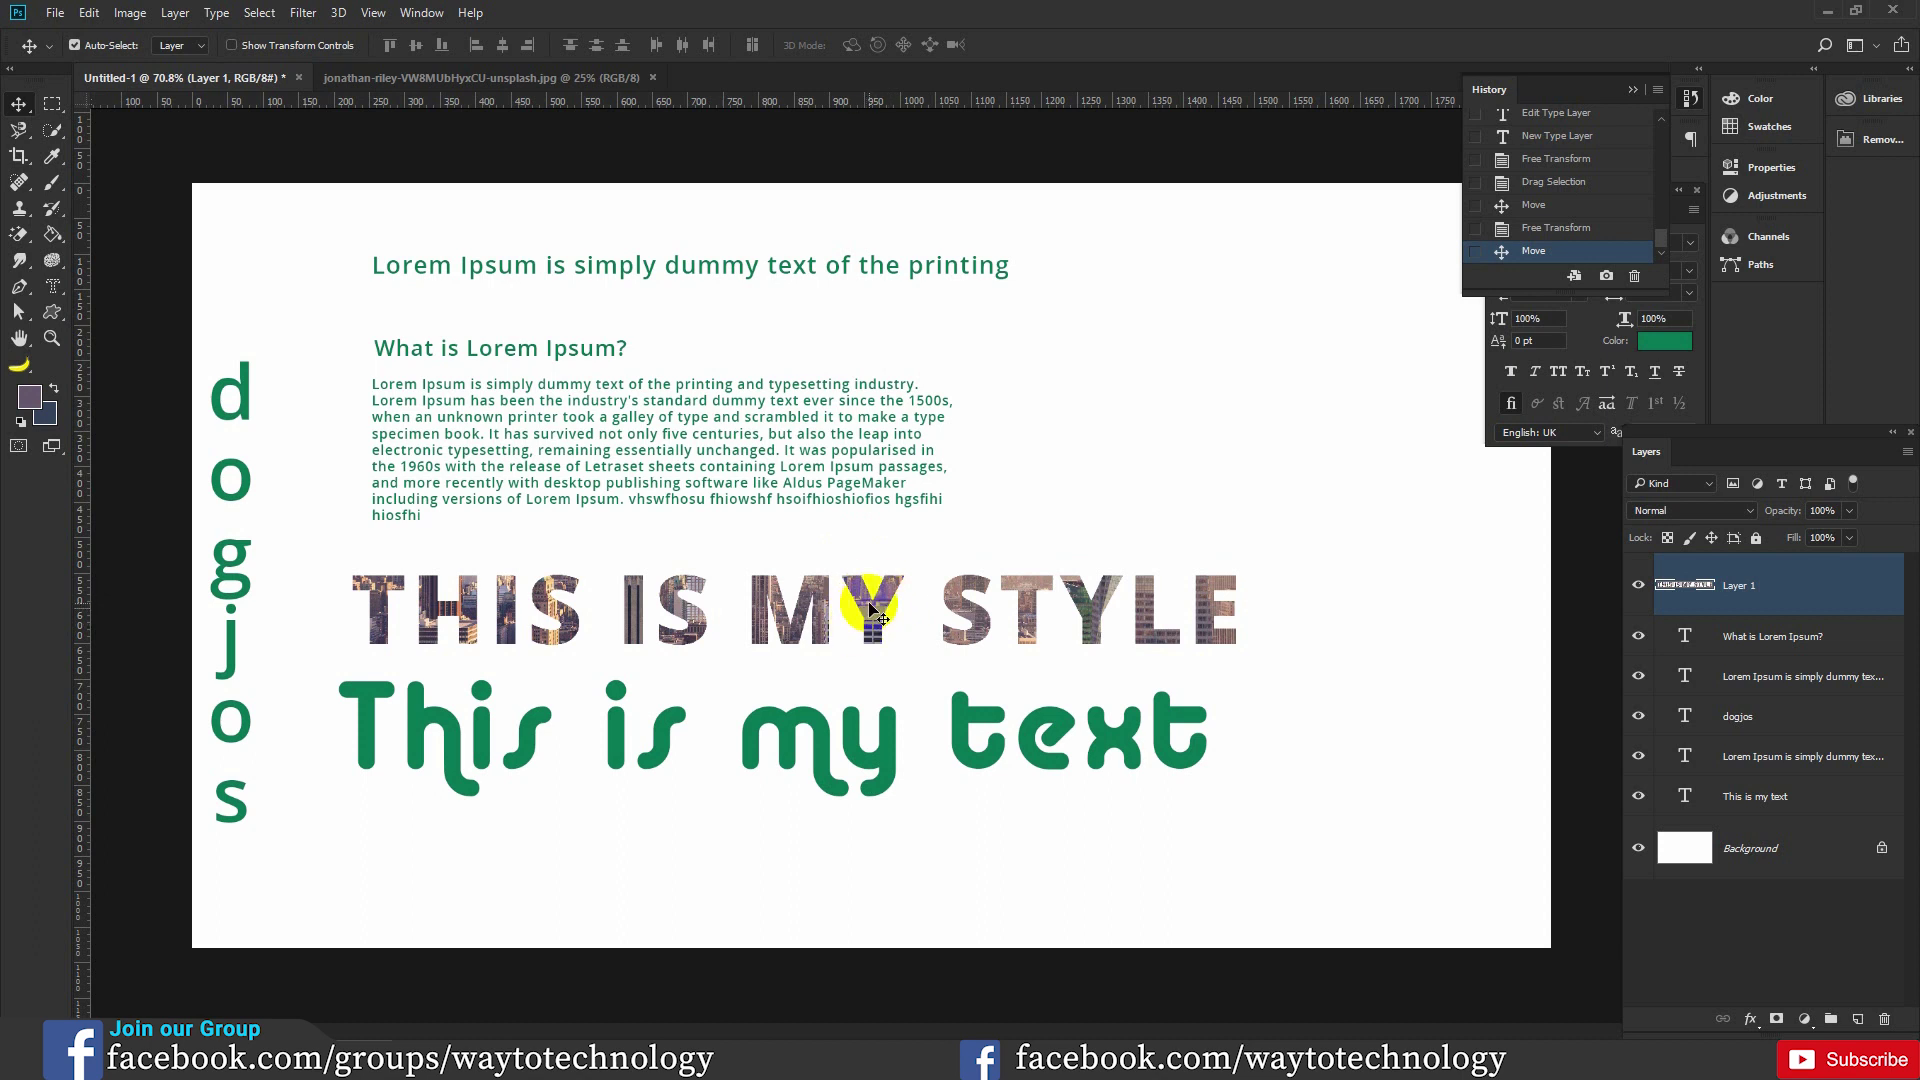
left_click(872, 613)
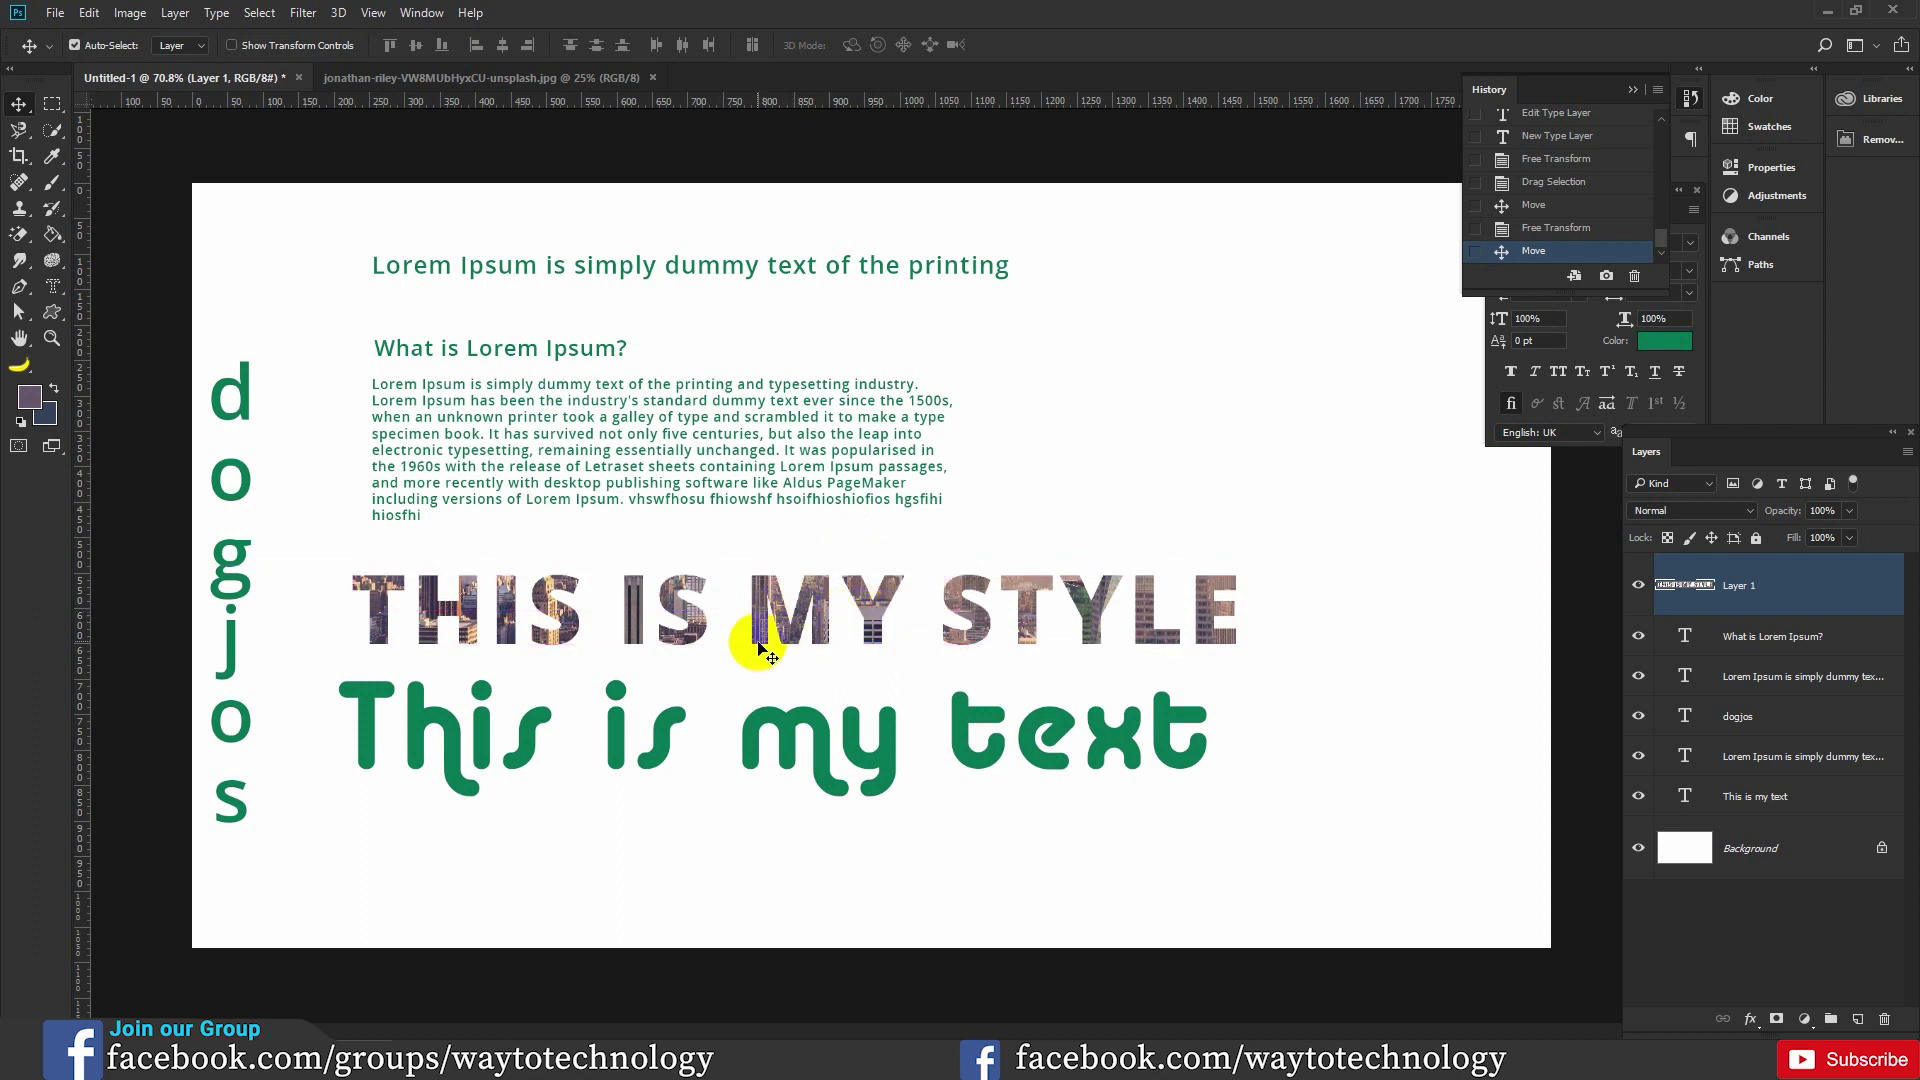
Visit the city photo tab, return to Untitled-1, and choose the Horizontal Type Mask Tool.
left_click(514, 77)
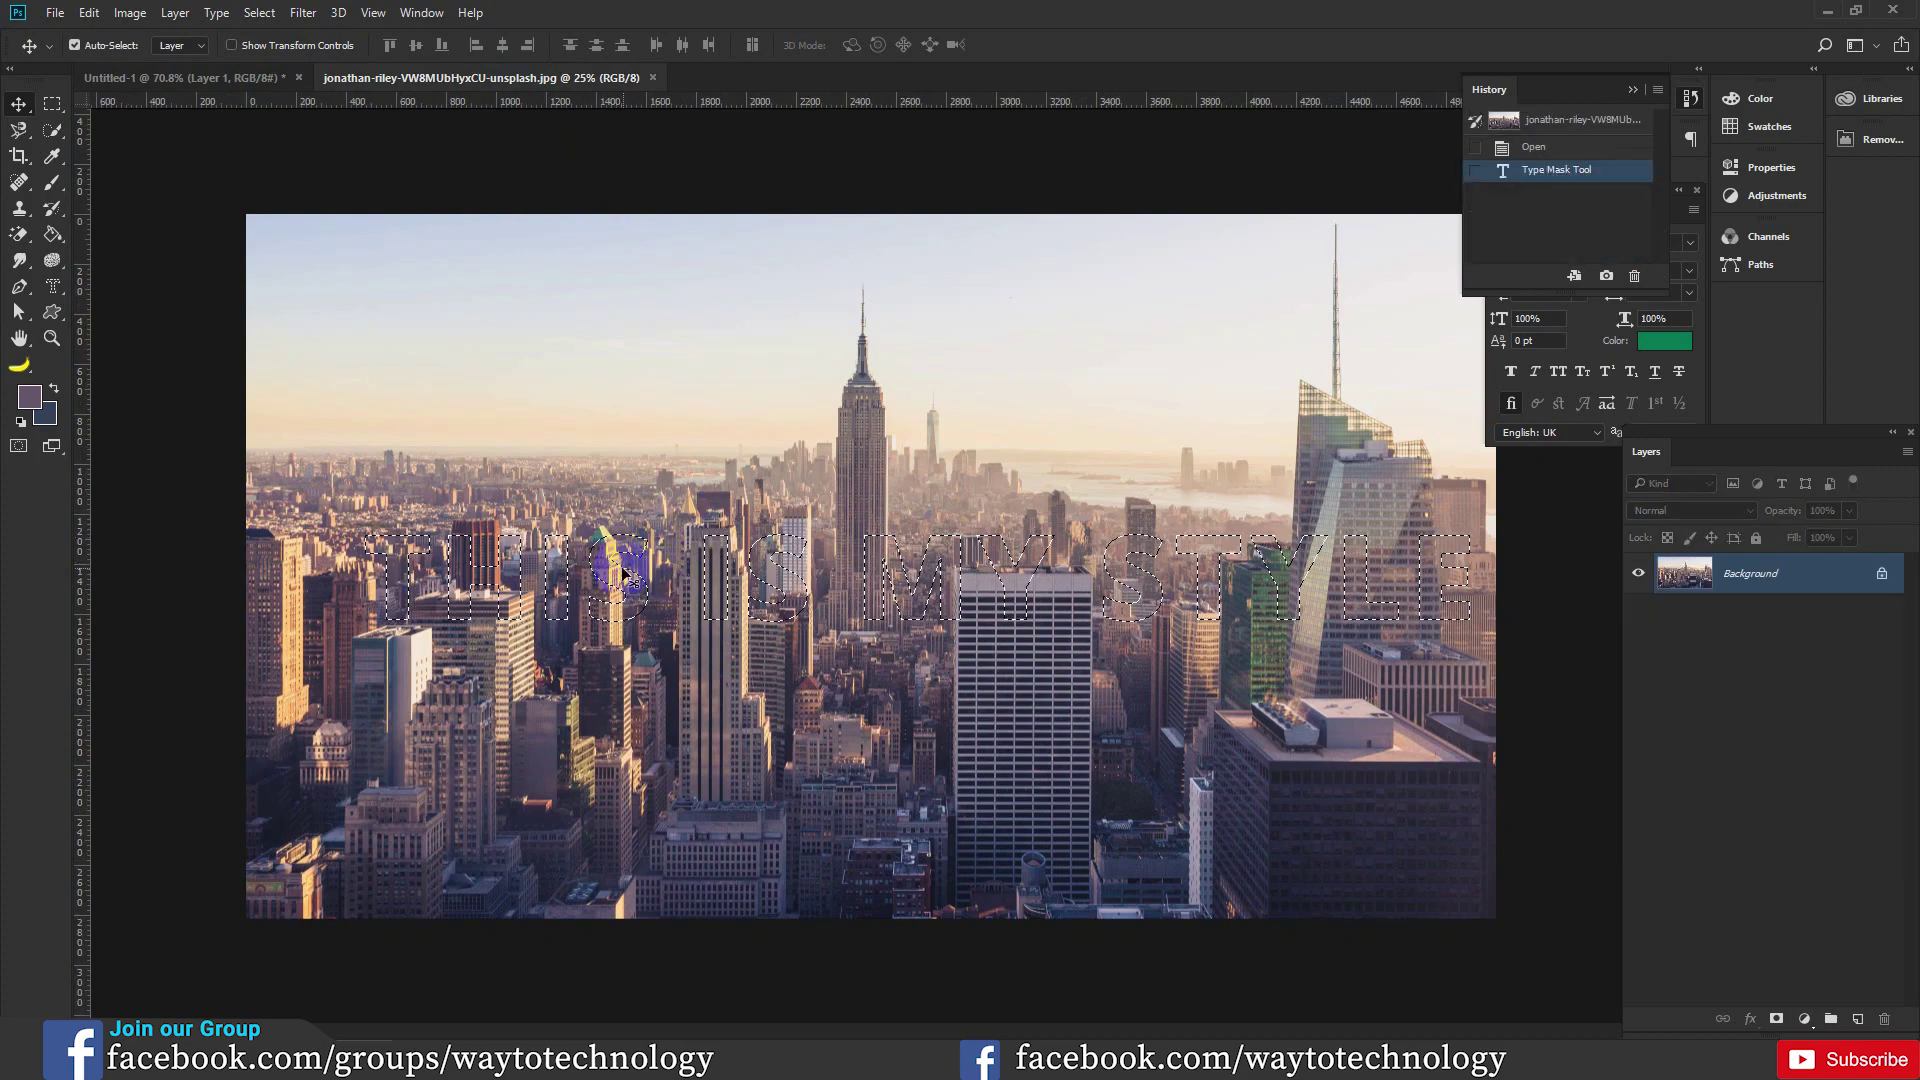
left_click_drag(607, 552, 648, 563)
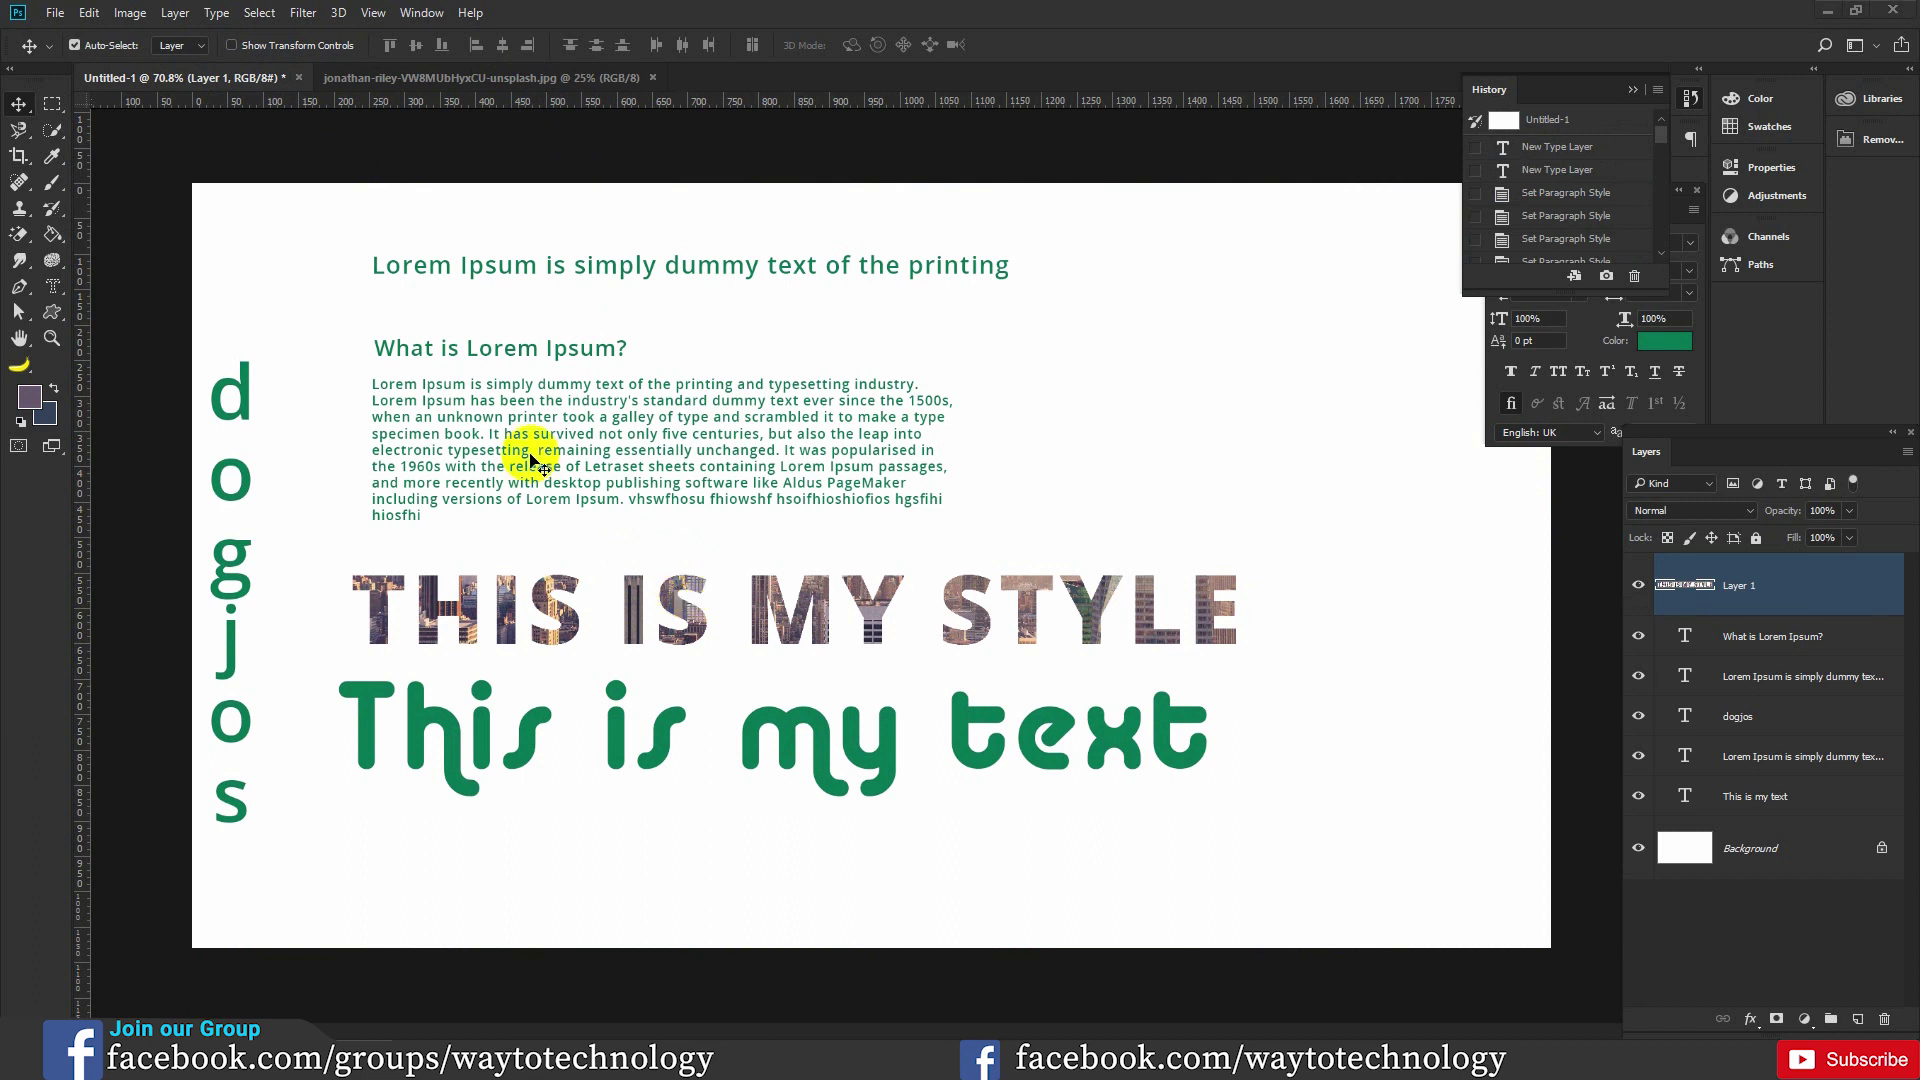
left_click(72, 305)
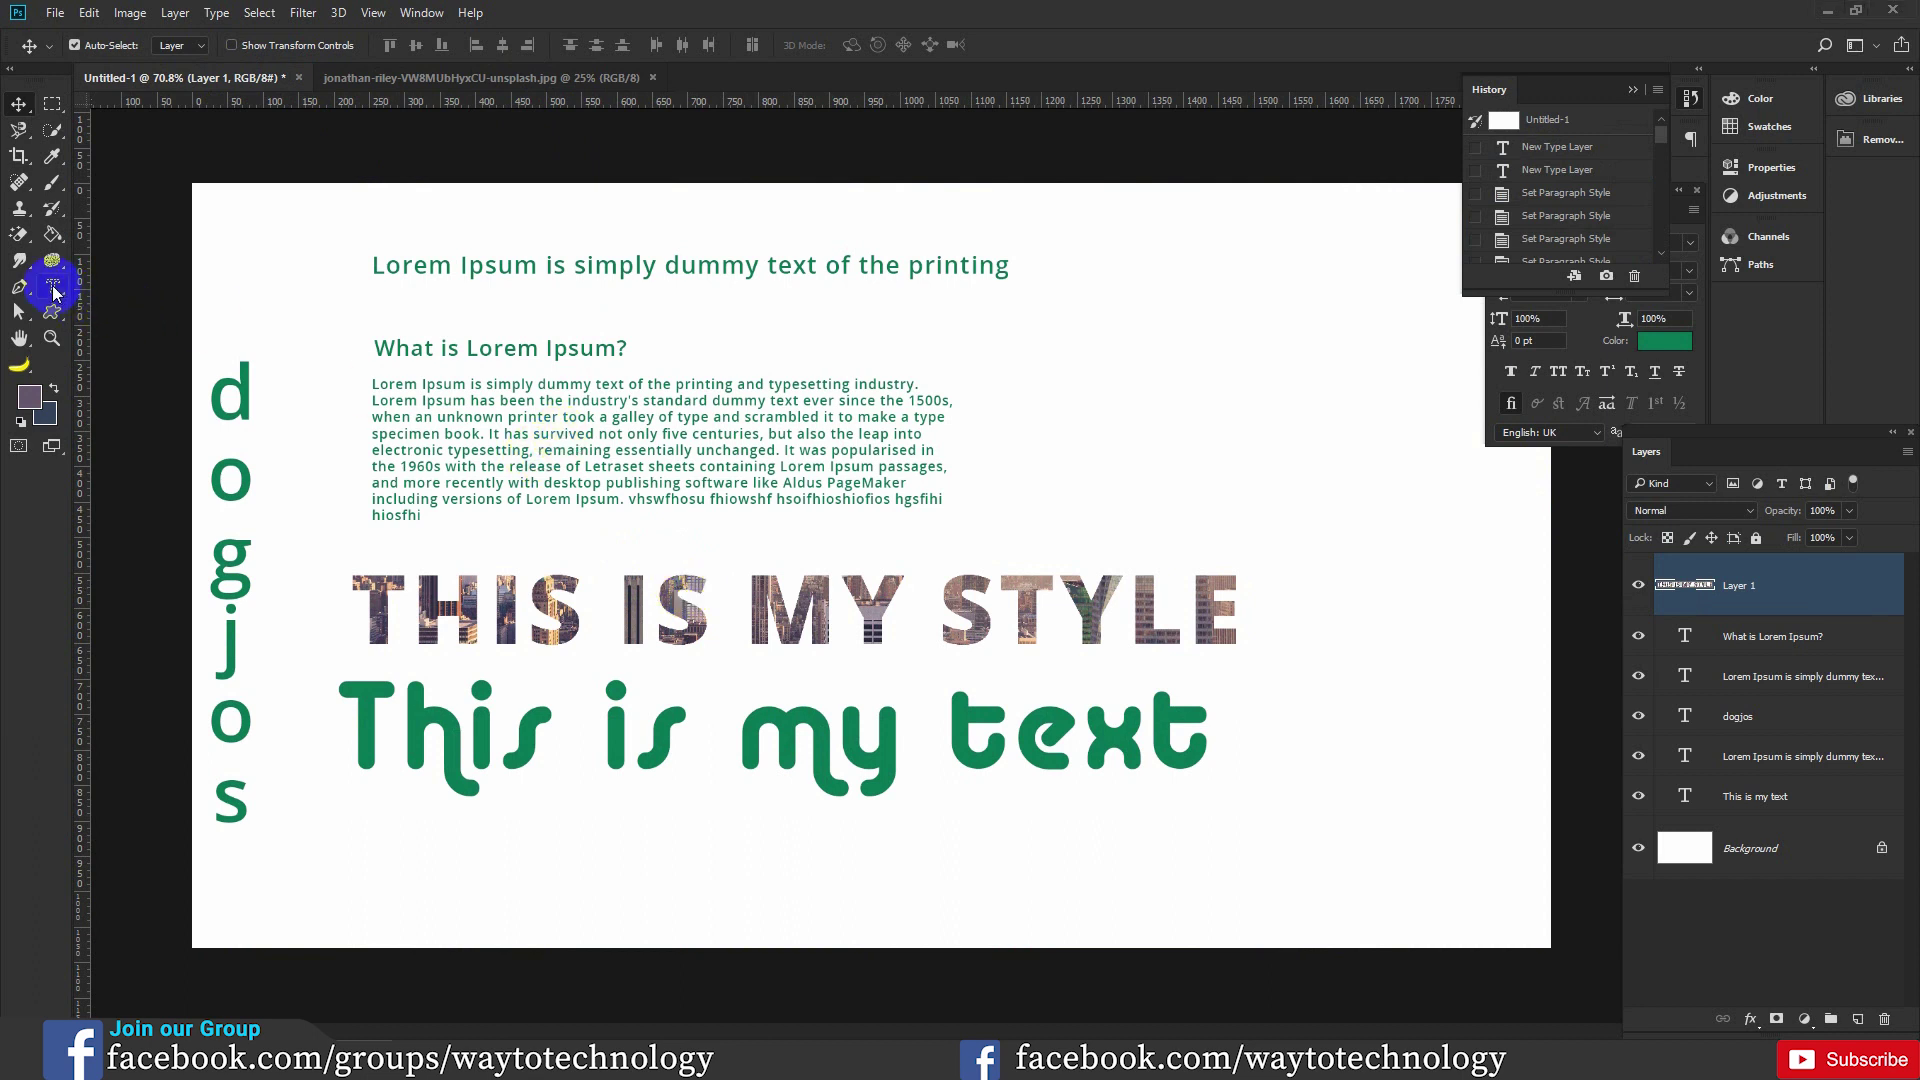
left_click_drag(55, 291, 160, 330)
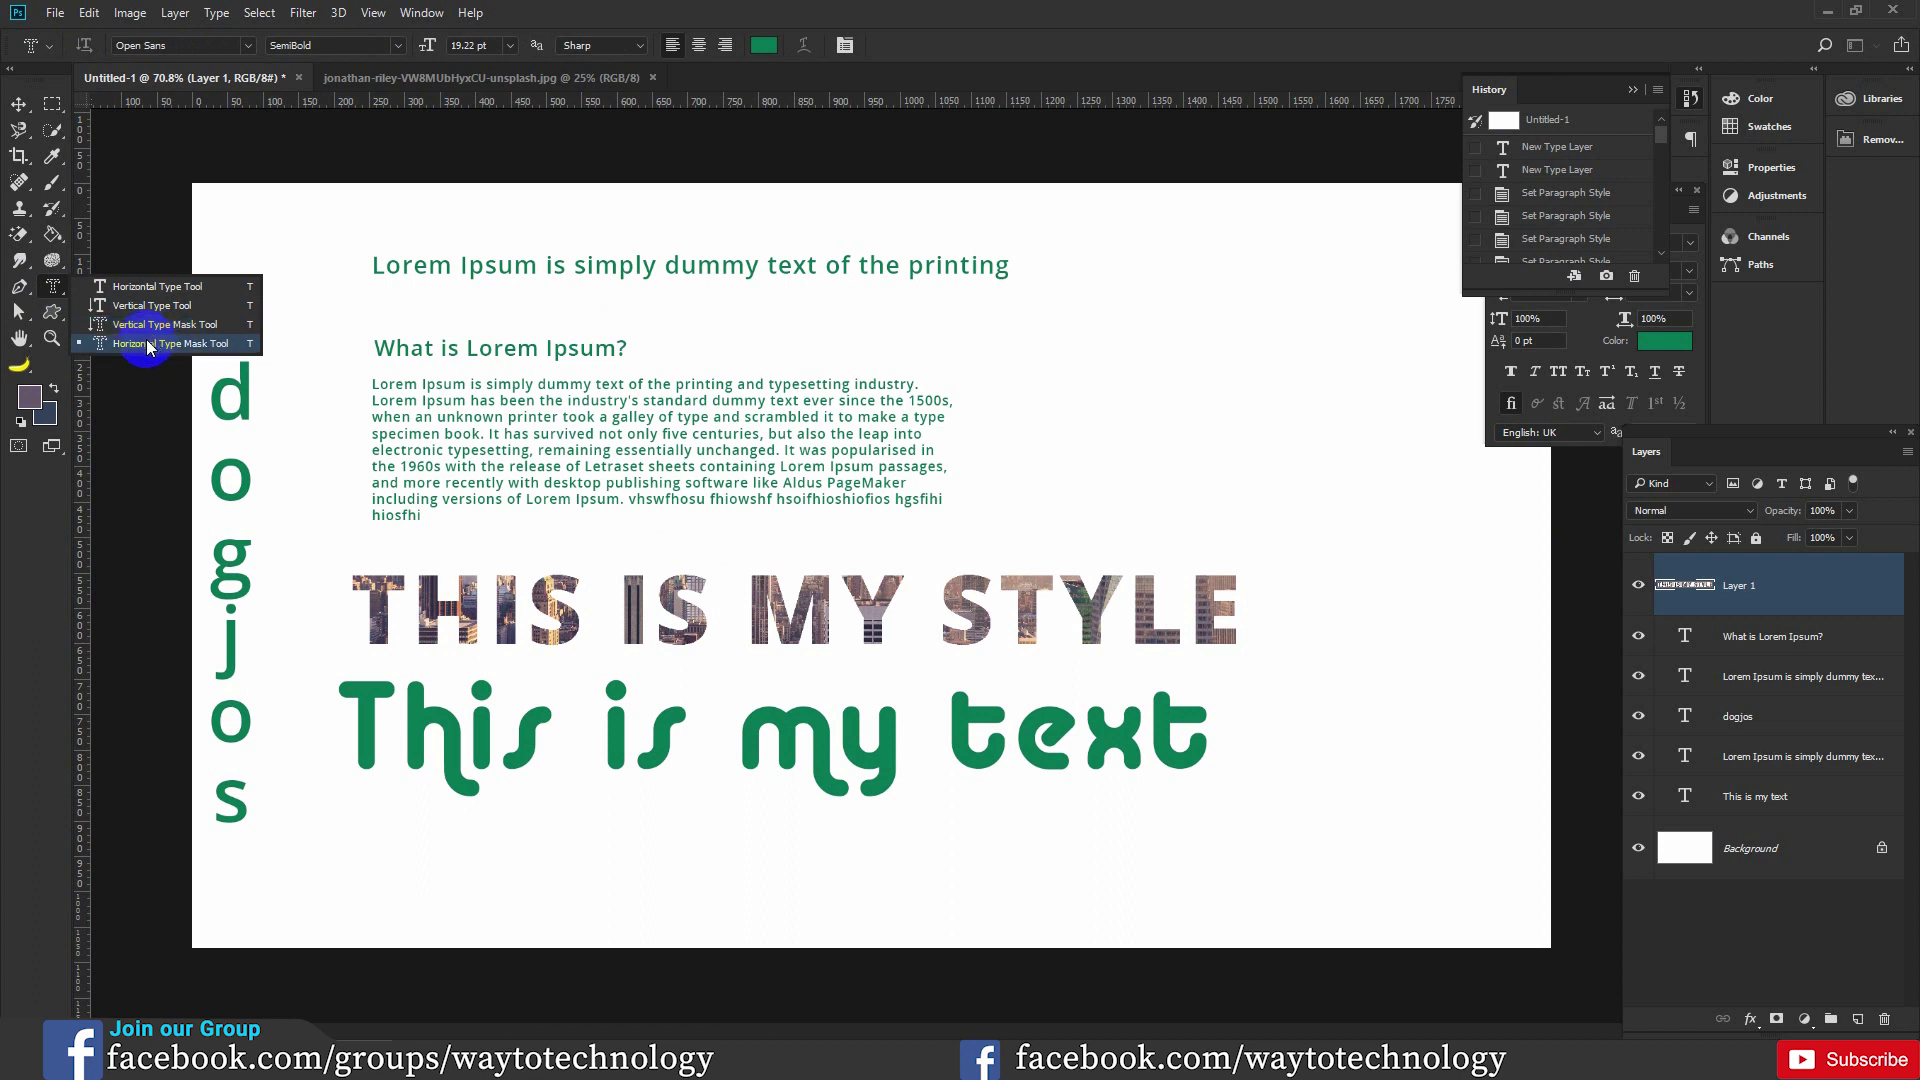
left_click(148, 344)
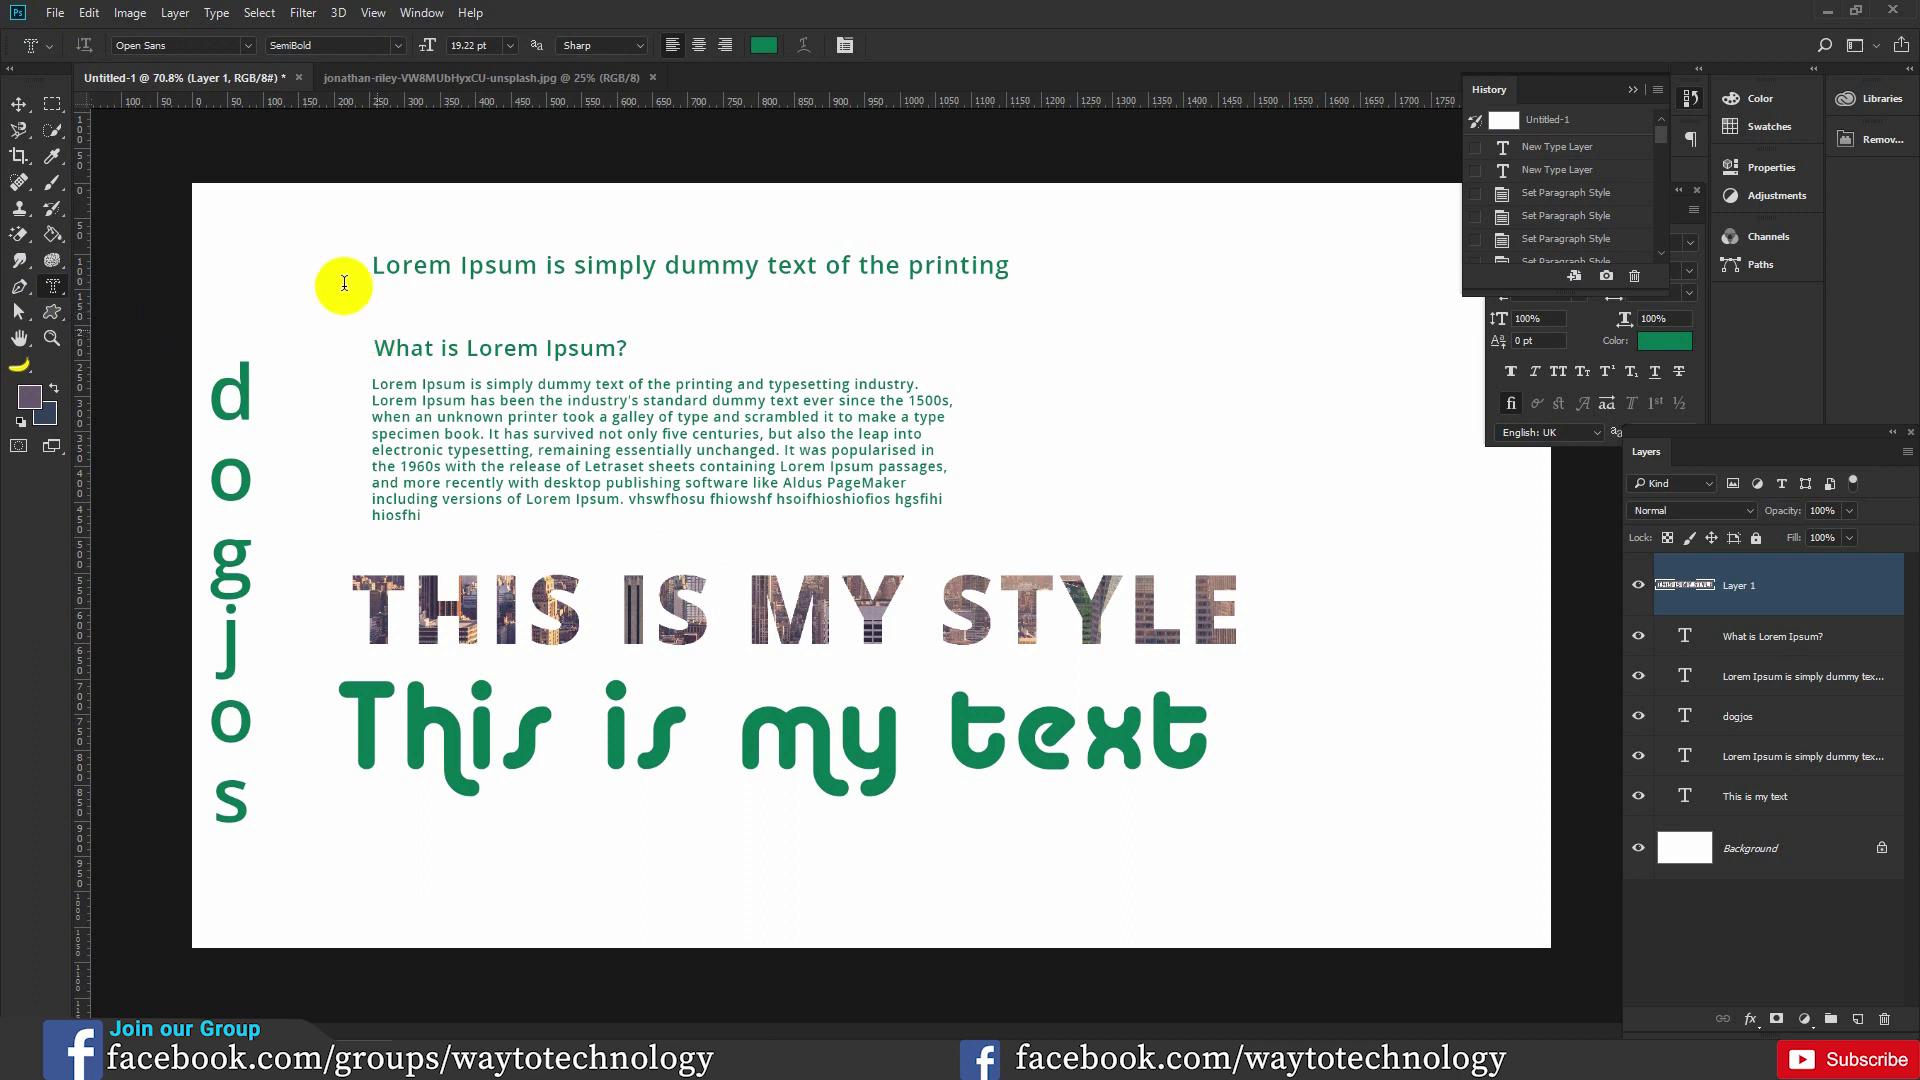
With the Move tool, nudge the body paragraph and top heading into alignment; expand the Character panel.
left_click(18, 103)
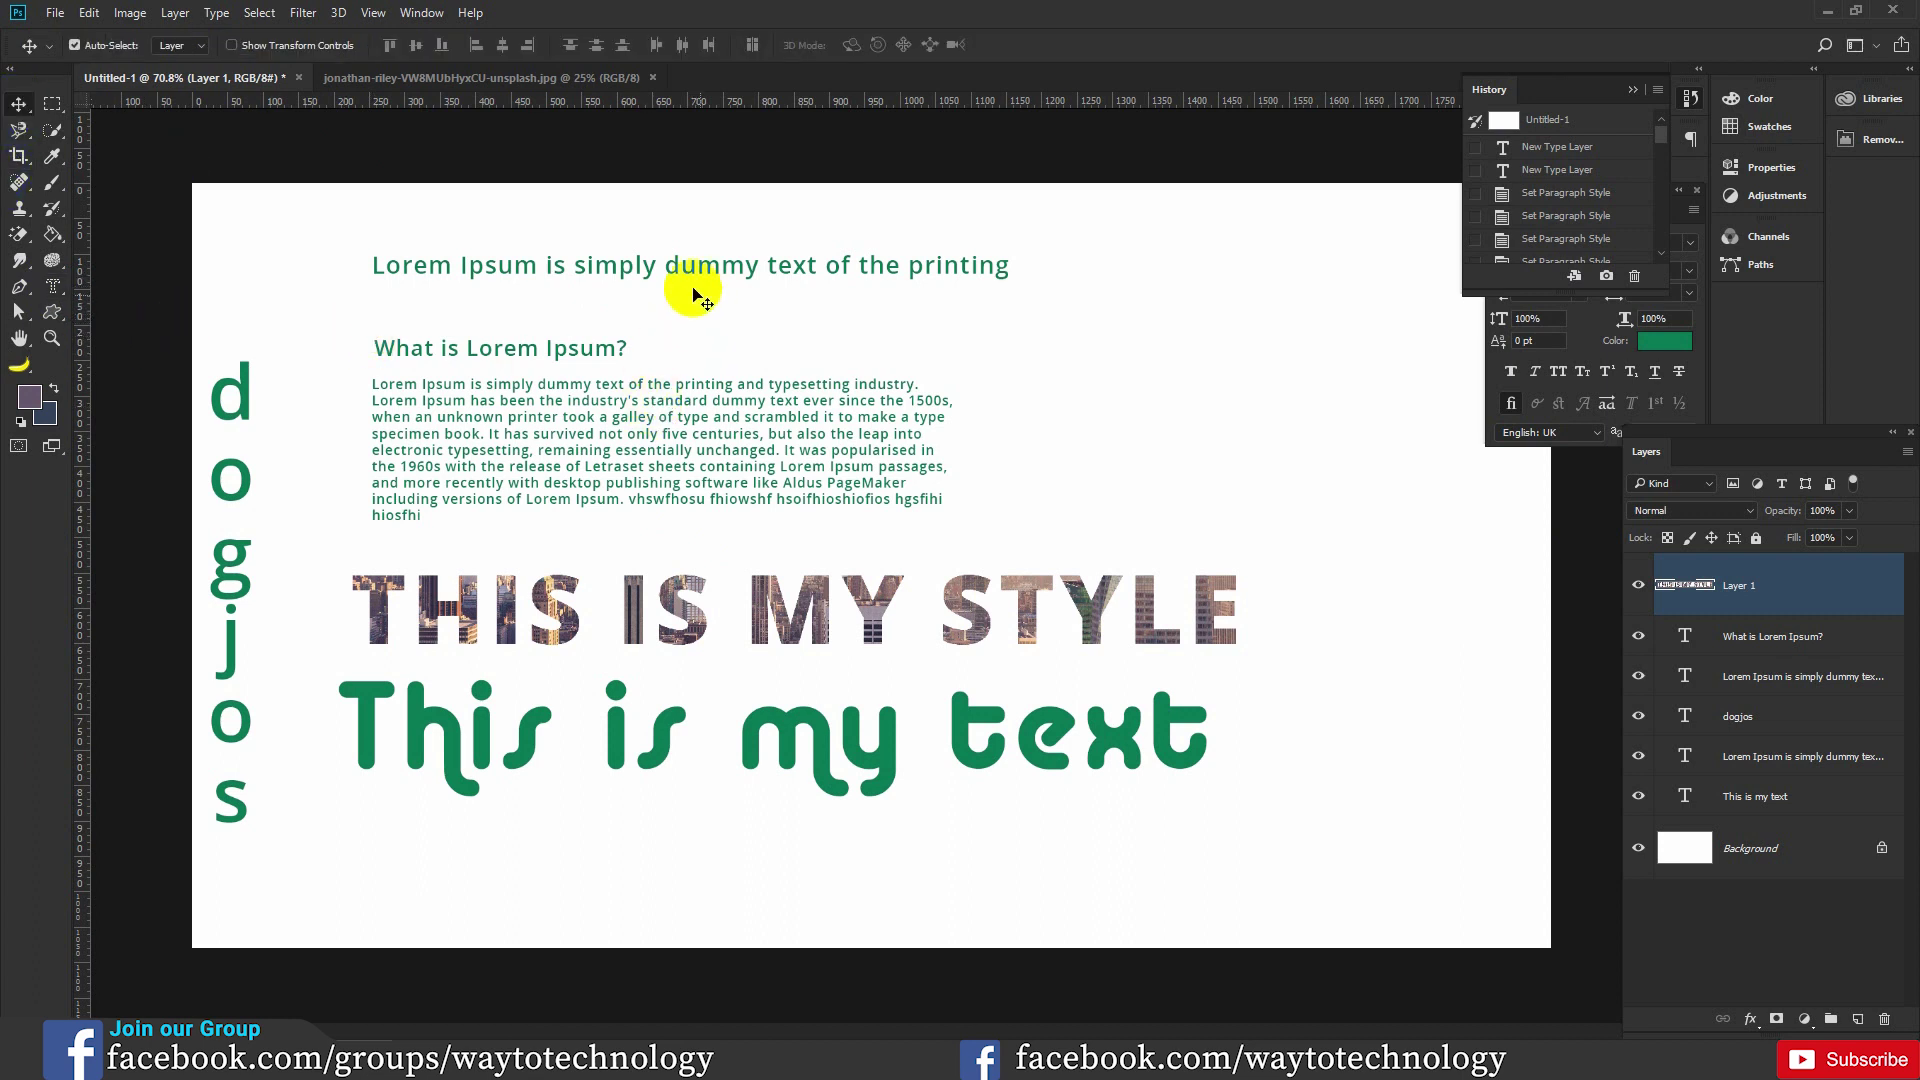
mouse_move(686, 394)
left_mouse_down()
mouse_move(840, 441)
mouse_move(689, 421)
left_mouse_up()
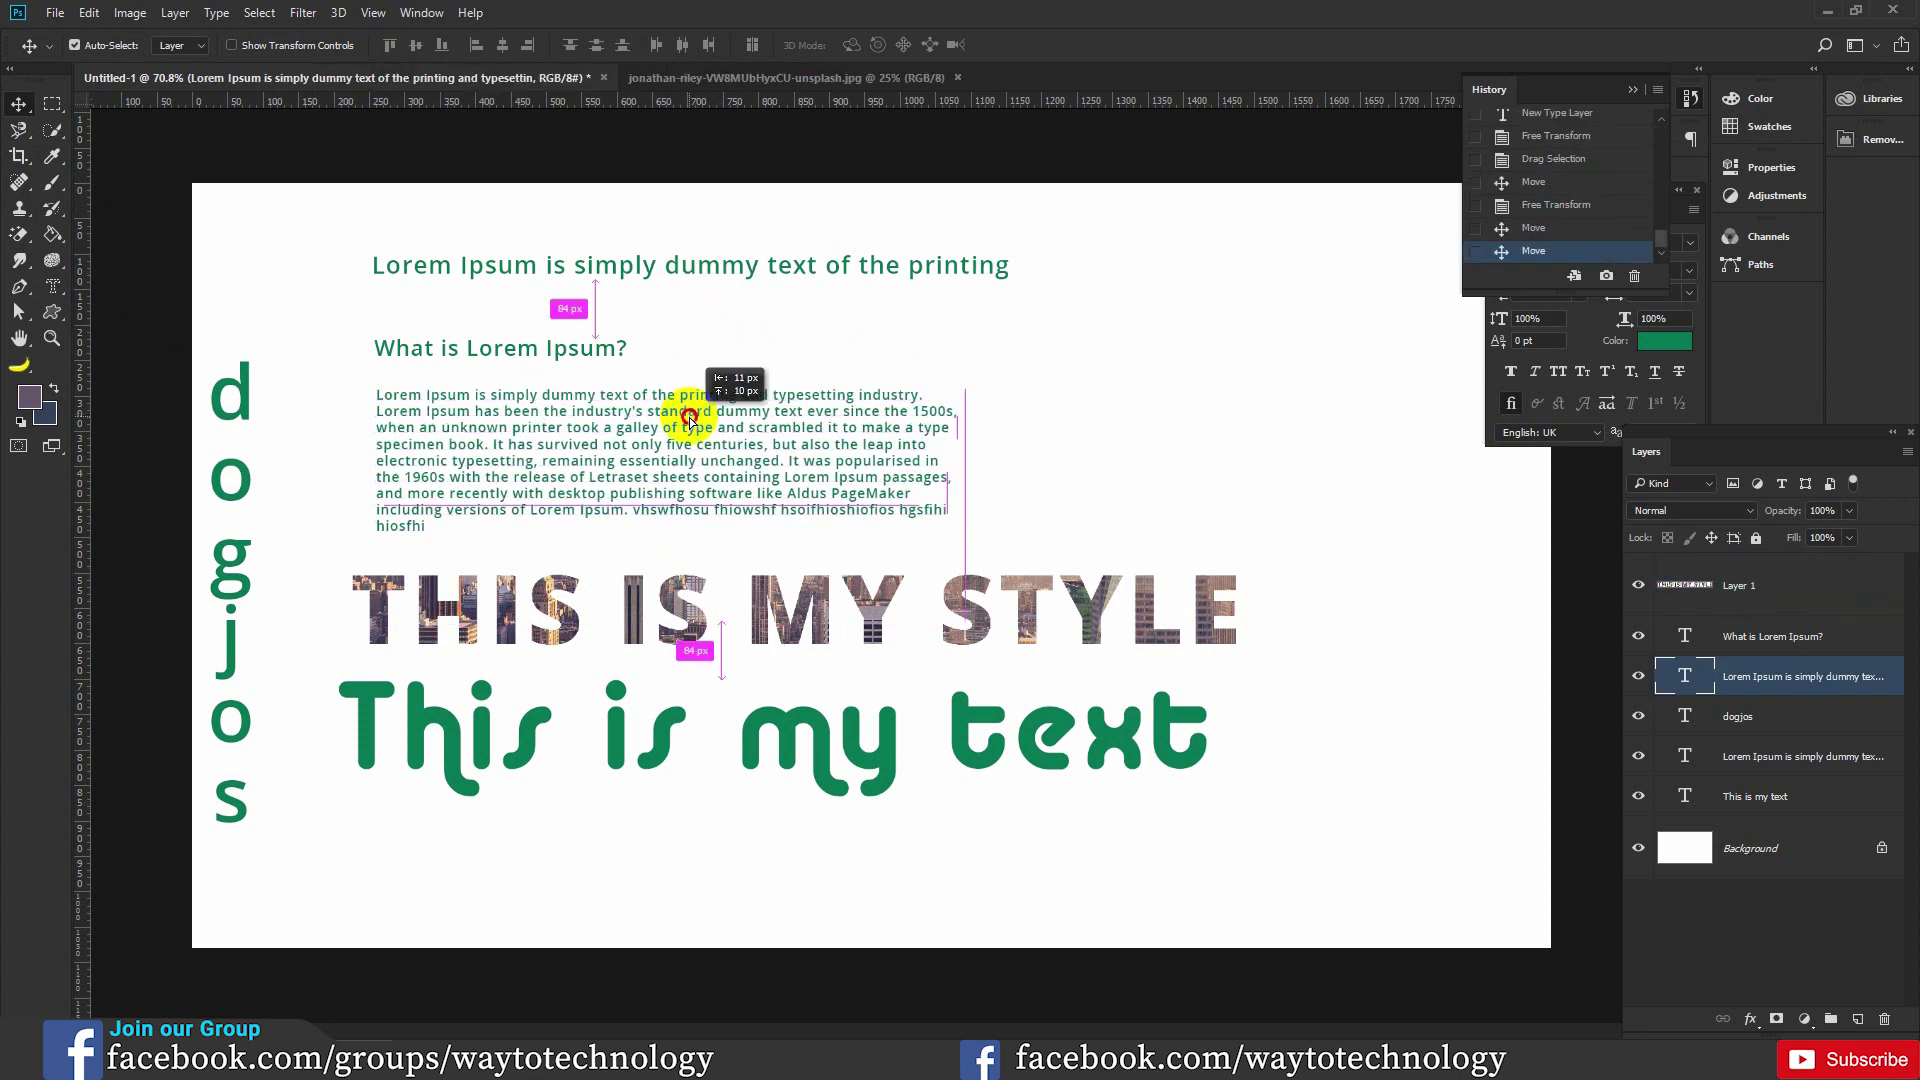
mouse_move(678, 268)
left_mouse_down()
mouse_move(678, 300)
mouse_move(686, 279)
left_mouse_up()
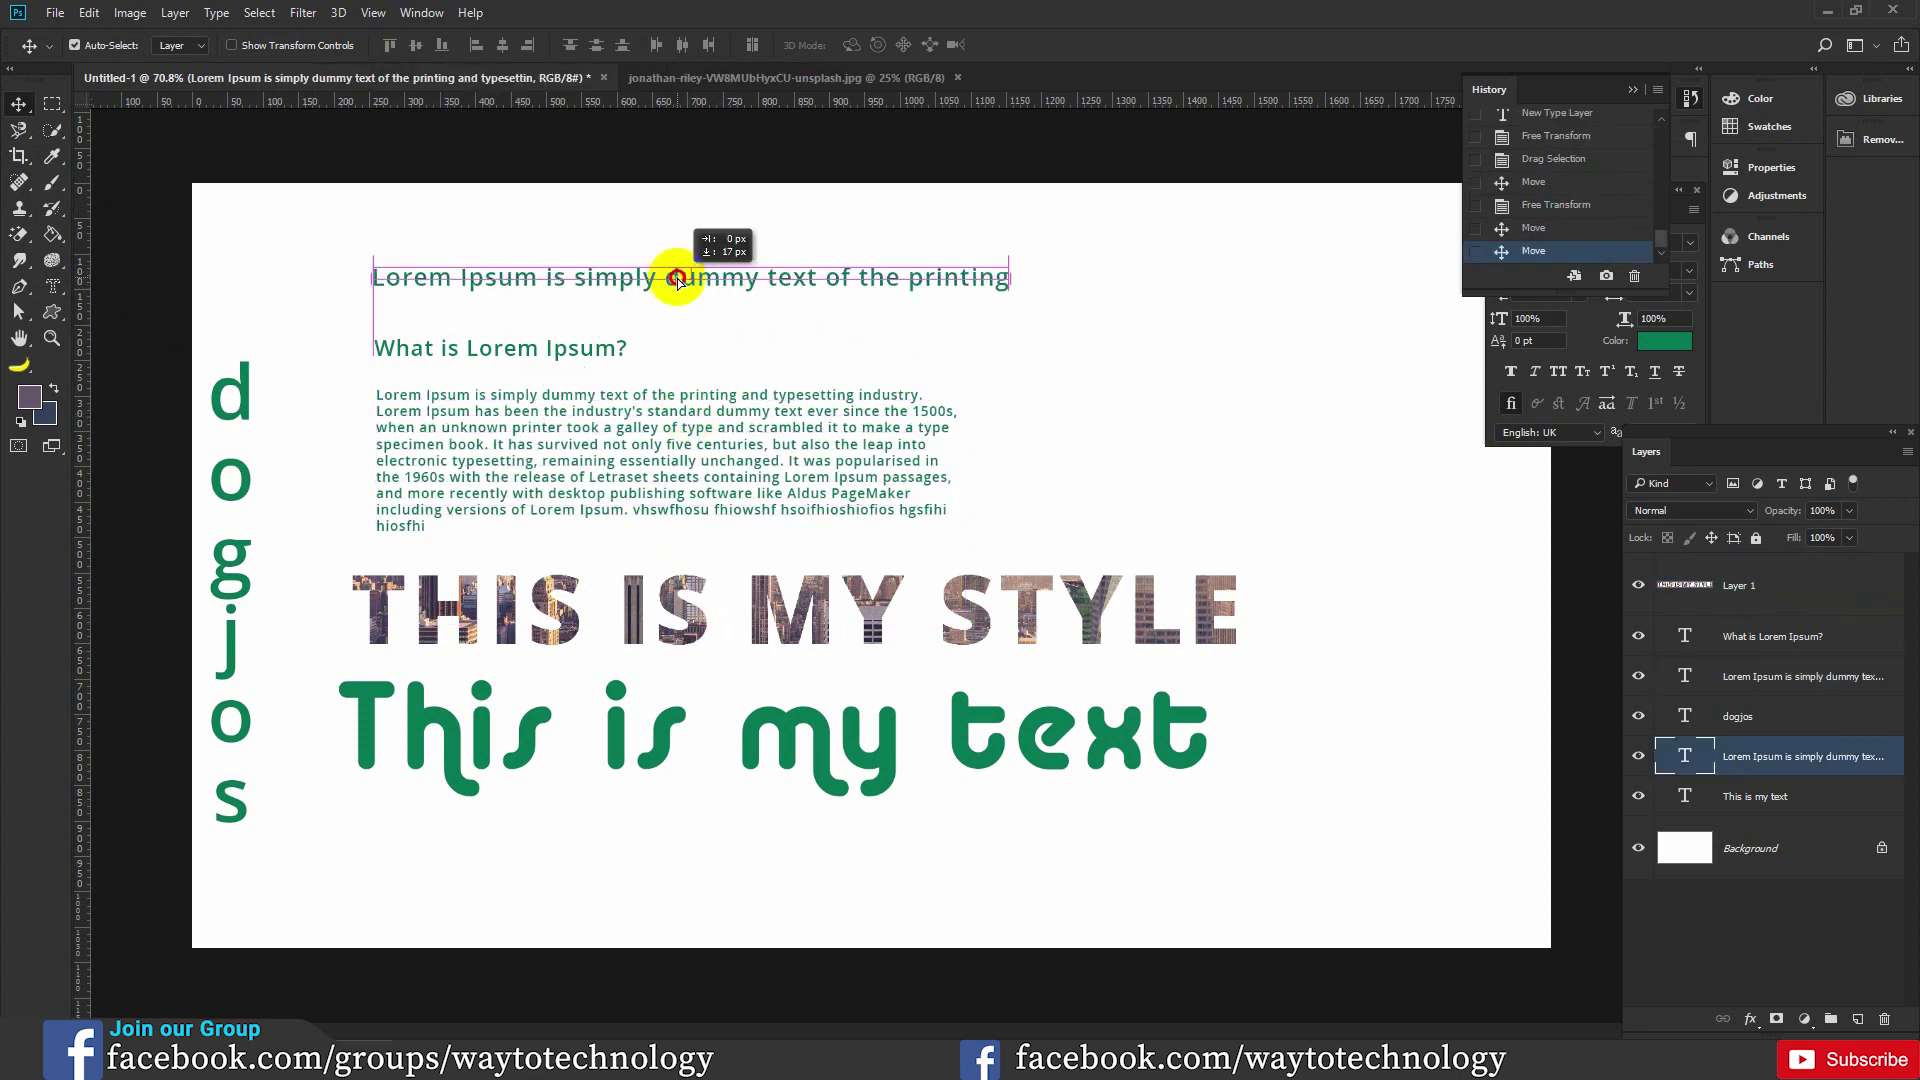
left_click(1632, 89)
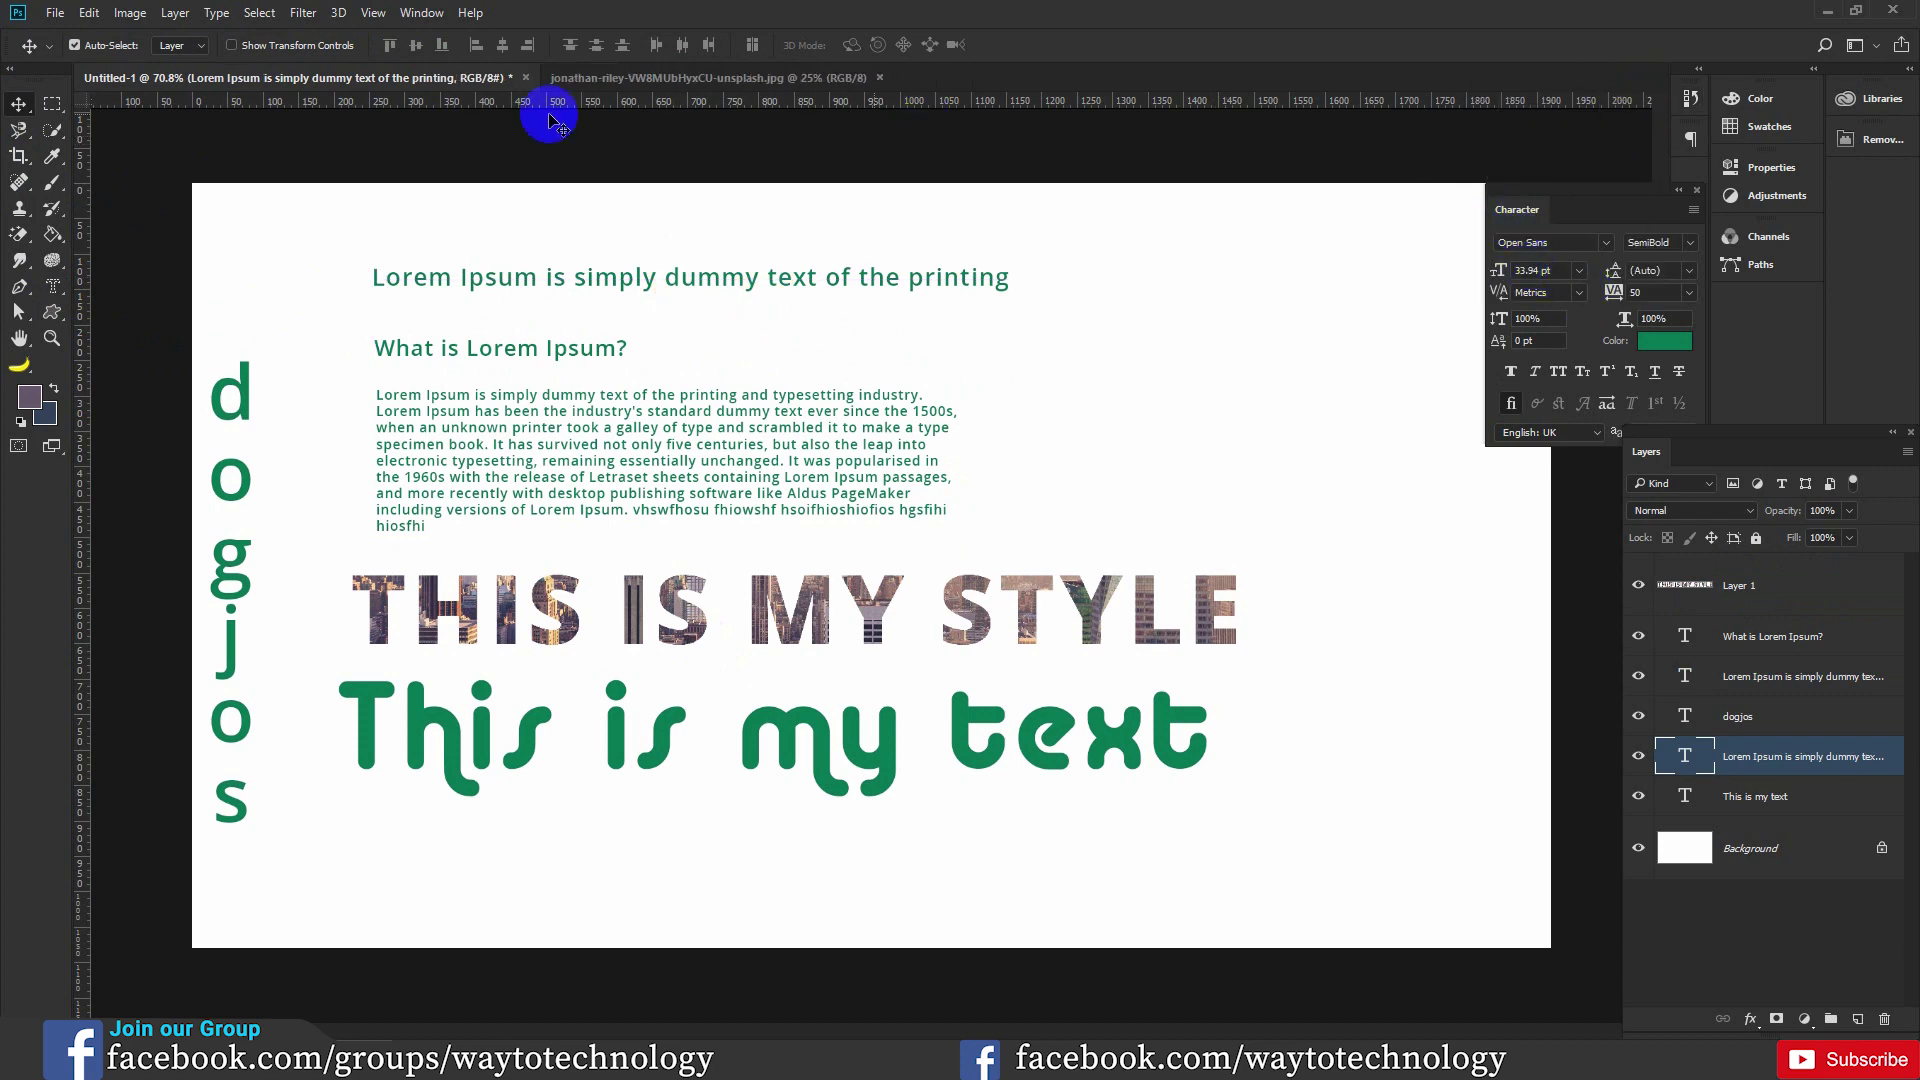
left_click(420, 13)
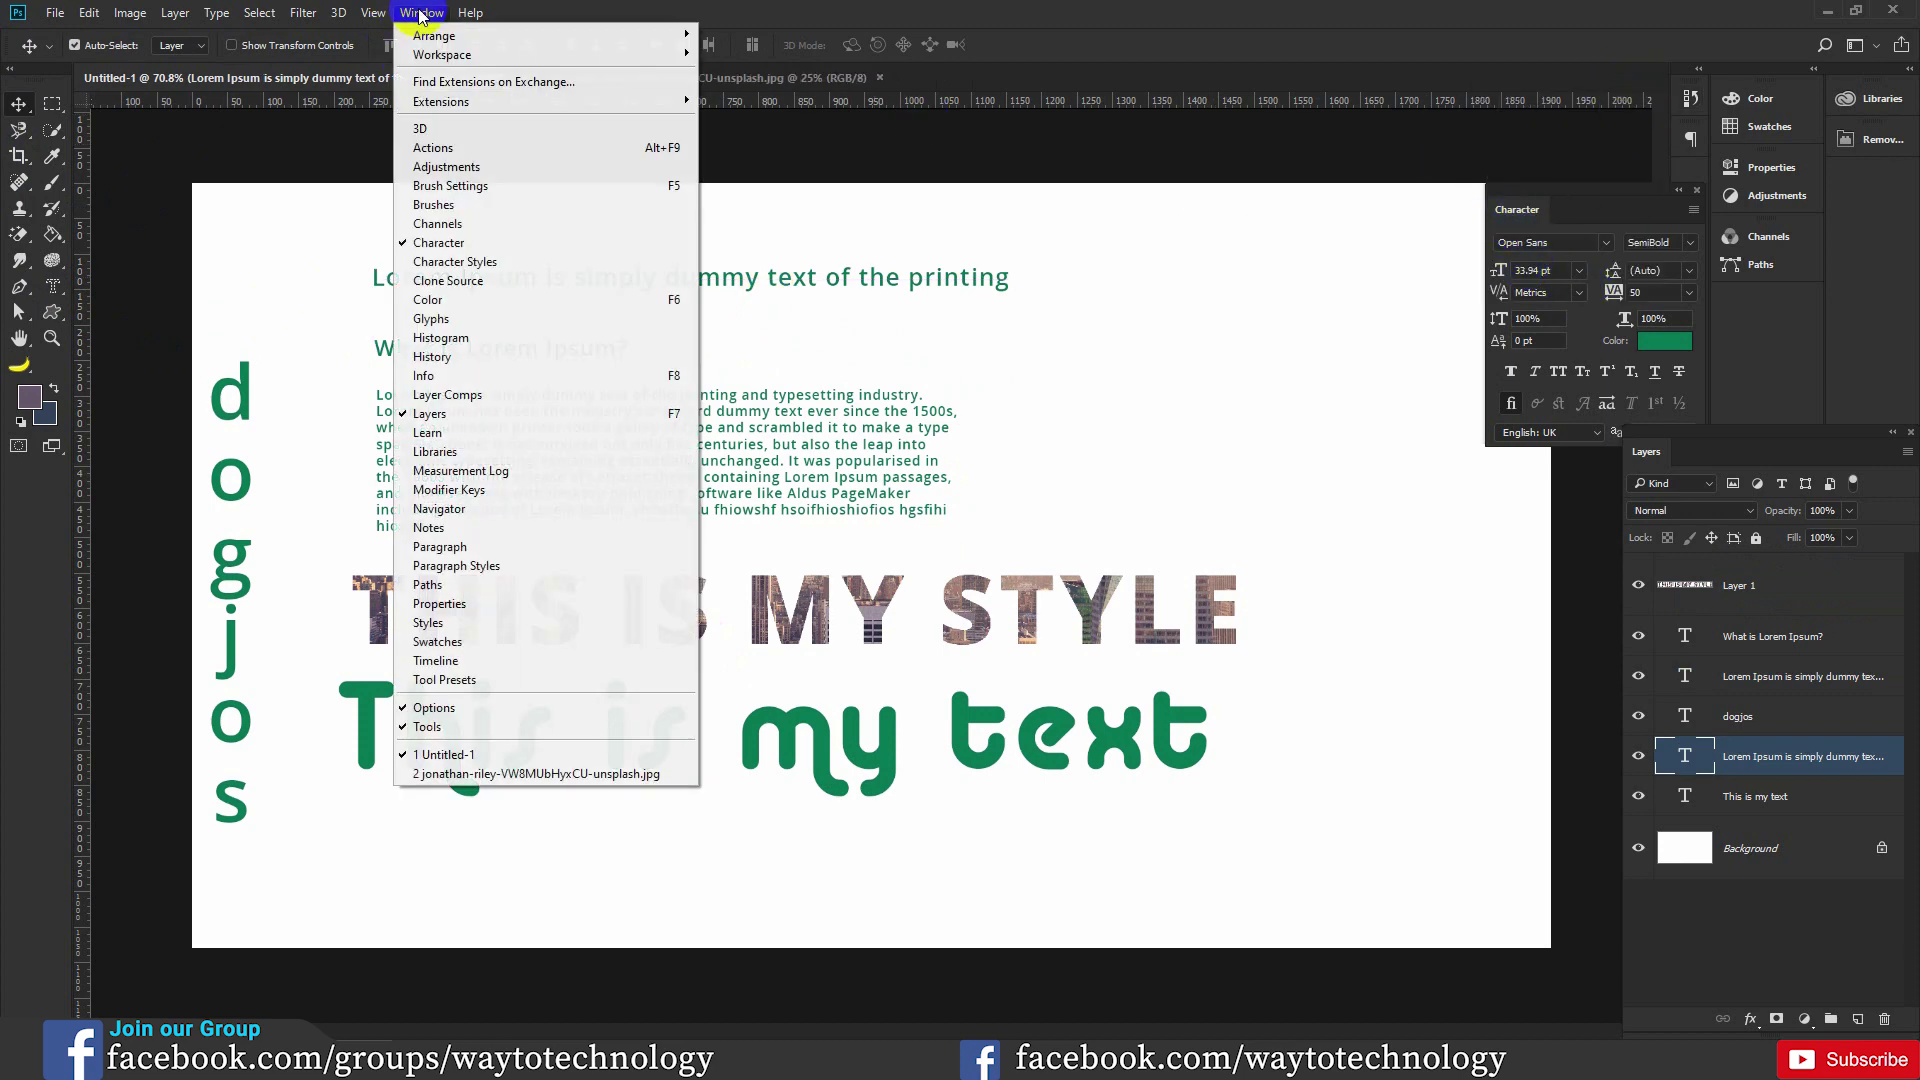
Browse the font family choices in the Character panel.
left_click(470, 245)
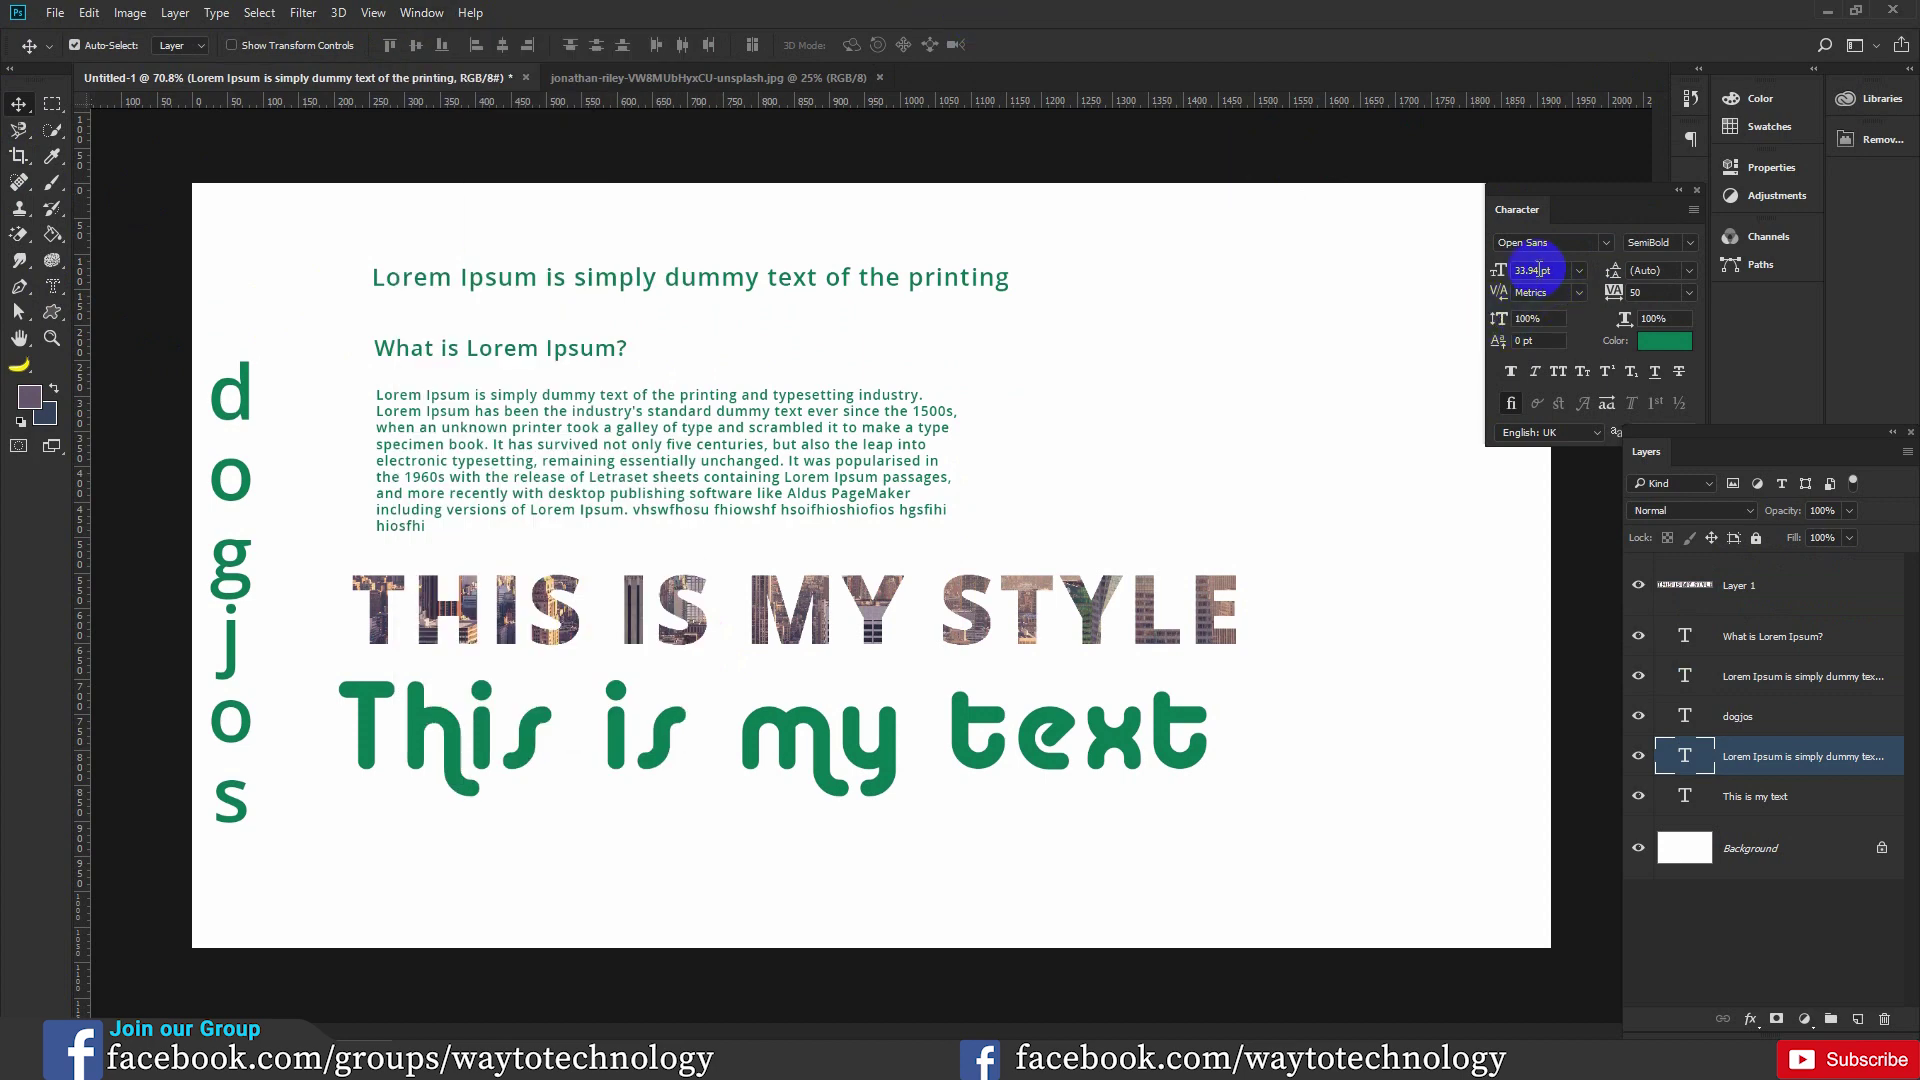
left_click(1607, 245)
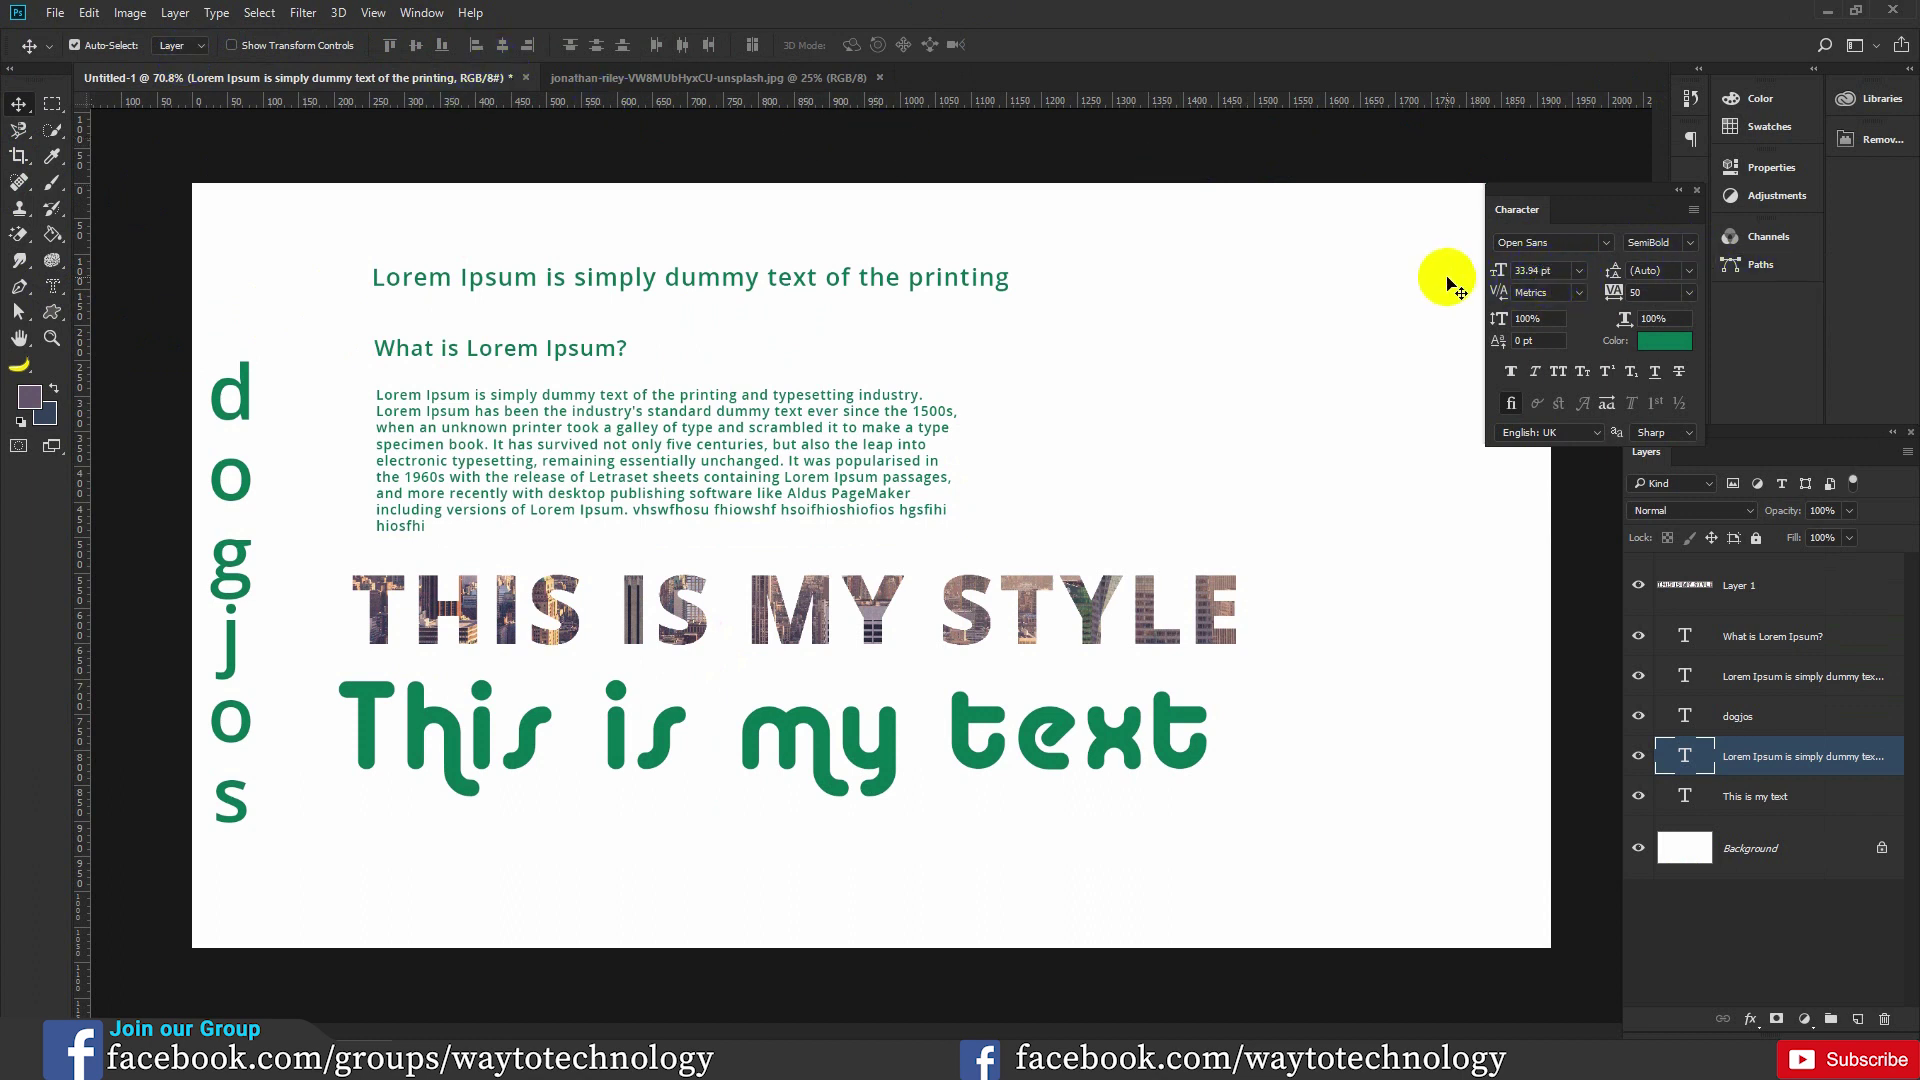
left_click(1509, 320)
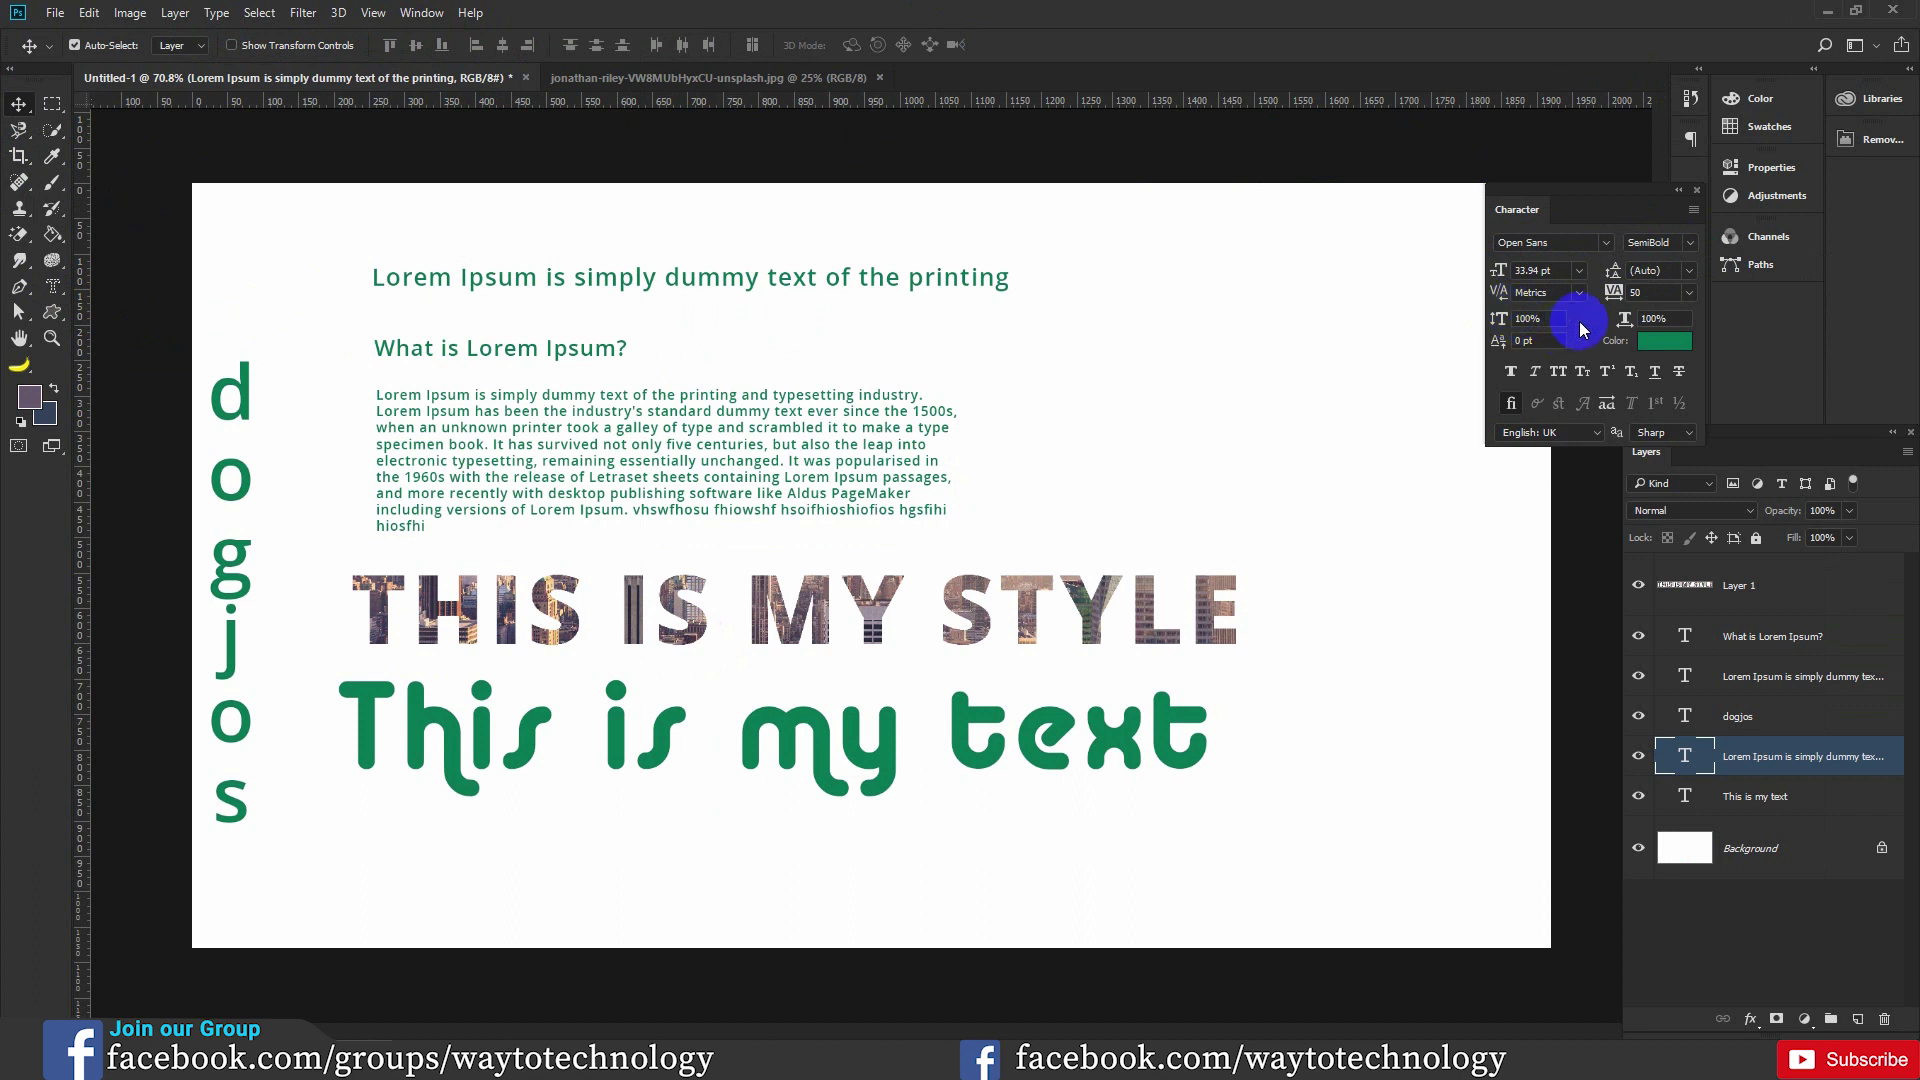
left_click(1614, 292)
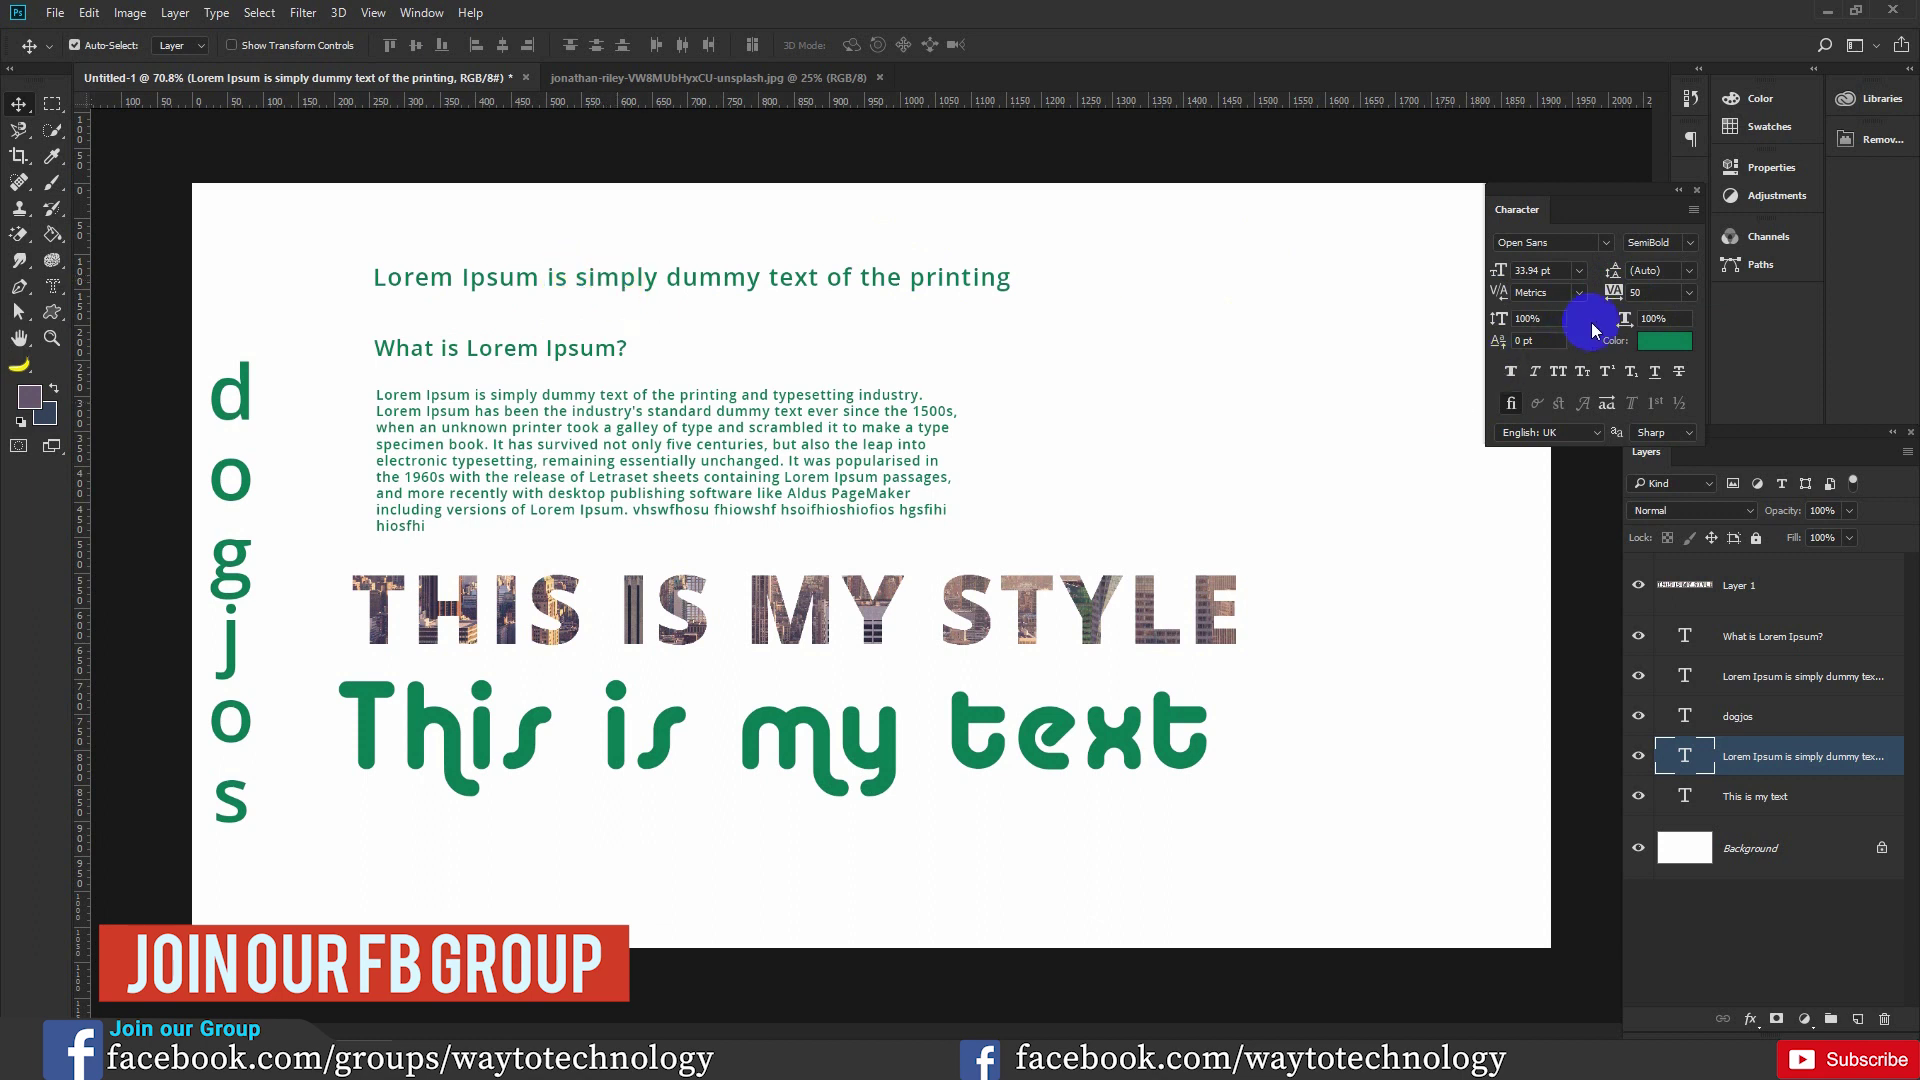
Try several heading tracking values, settle on -40, then select the body paragraph layer.
left_click(1638, 300)
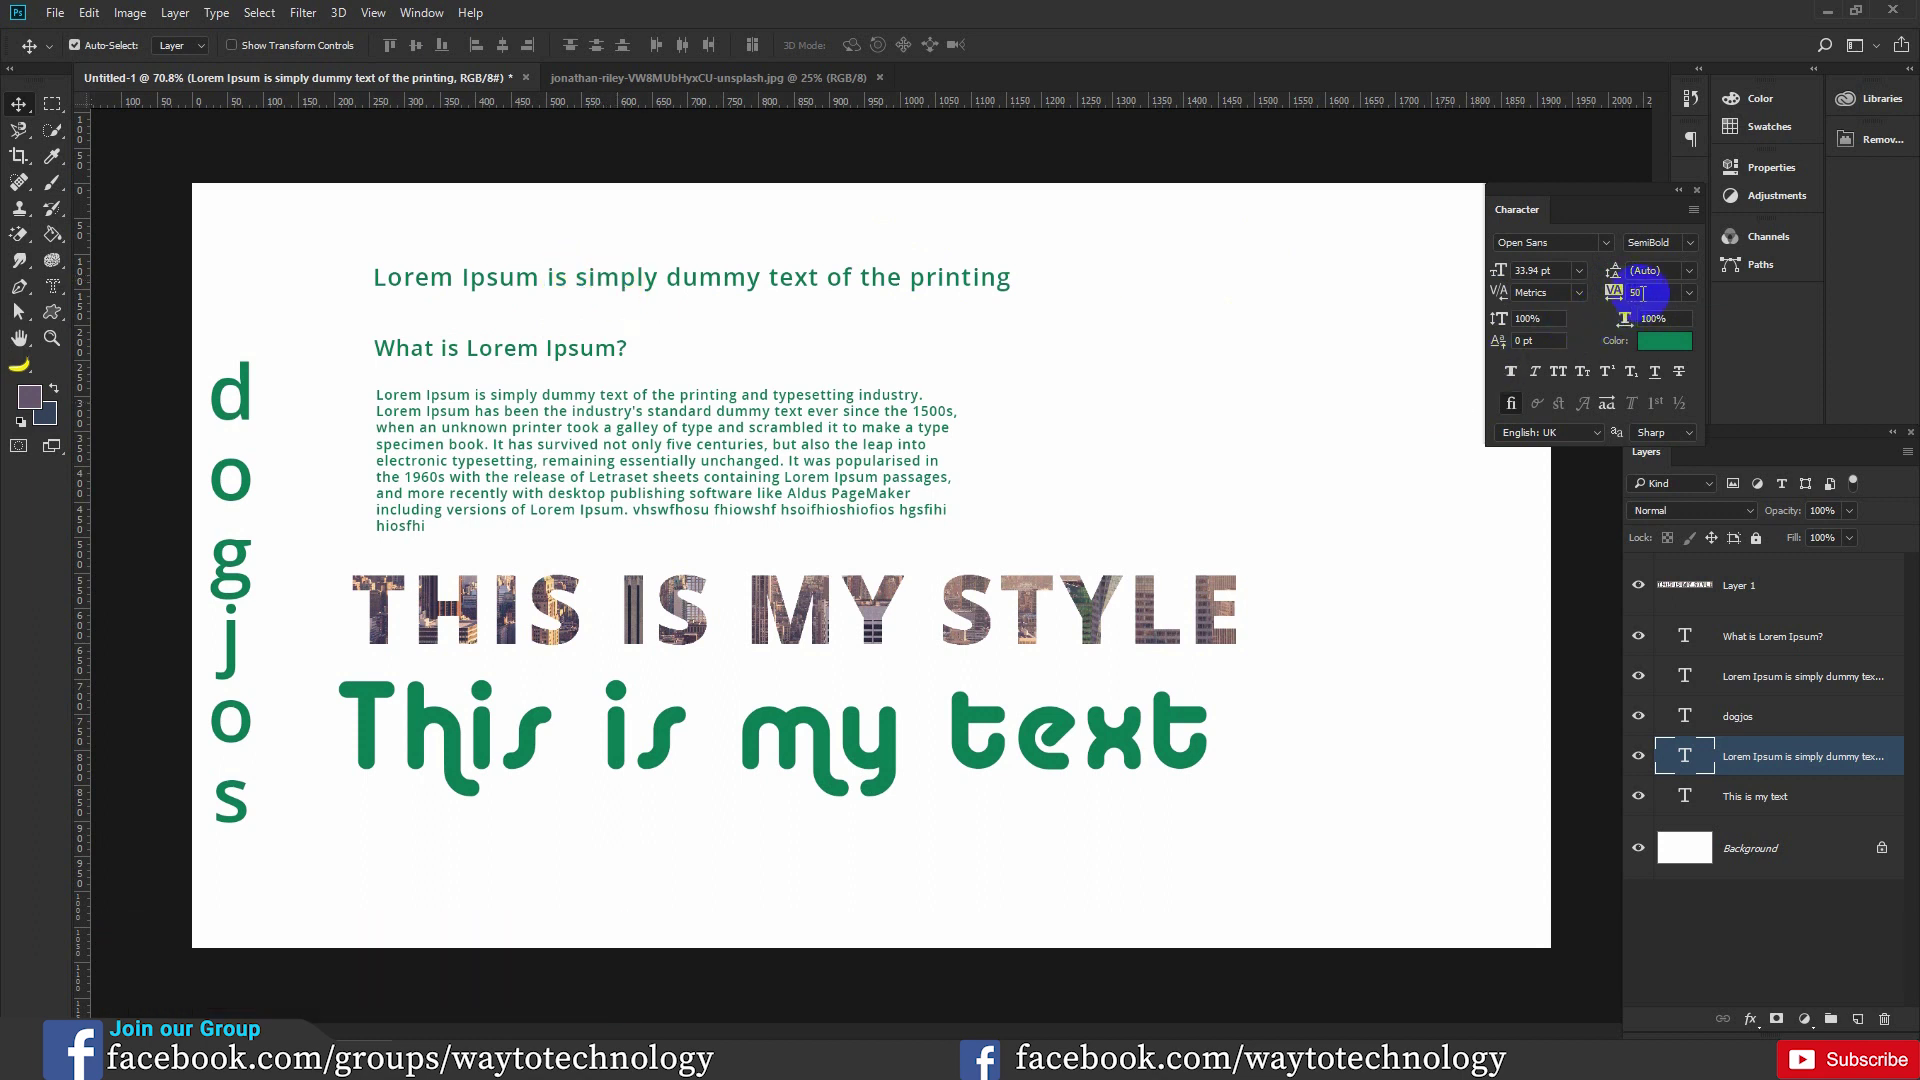
left_click(1690, 295)
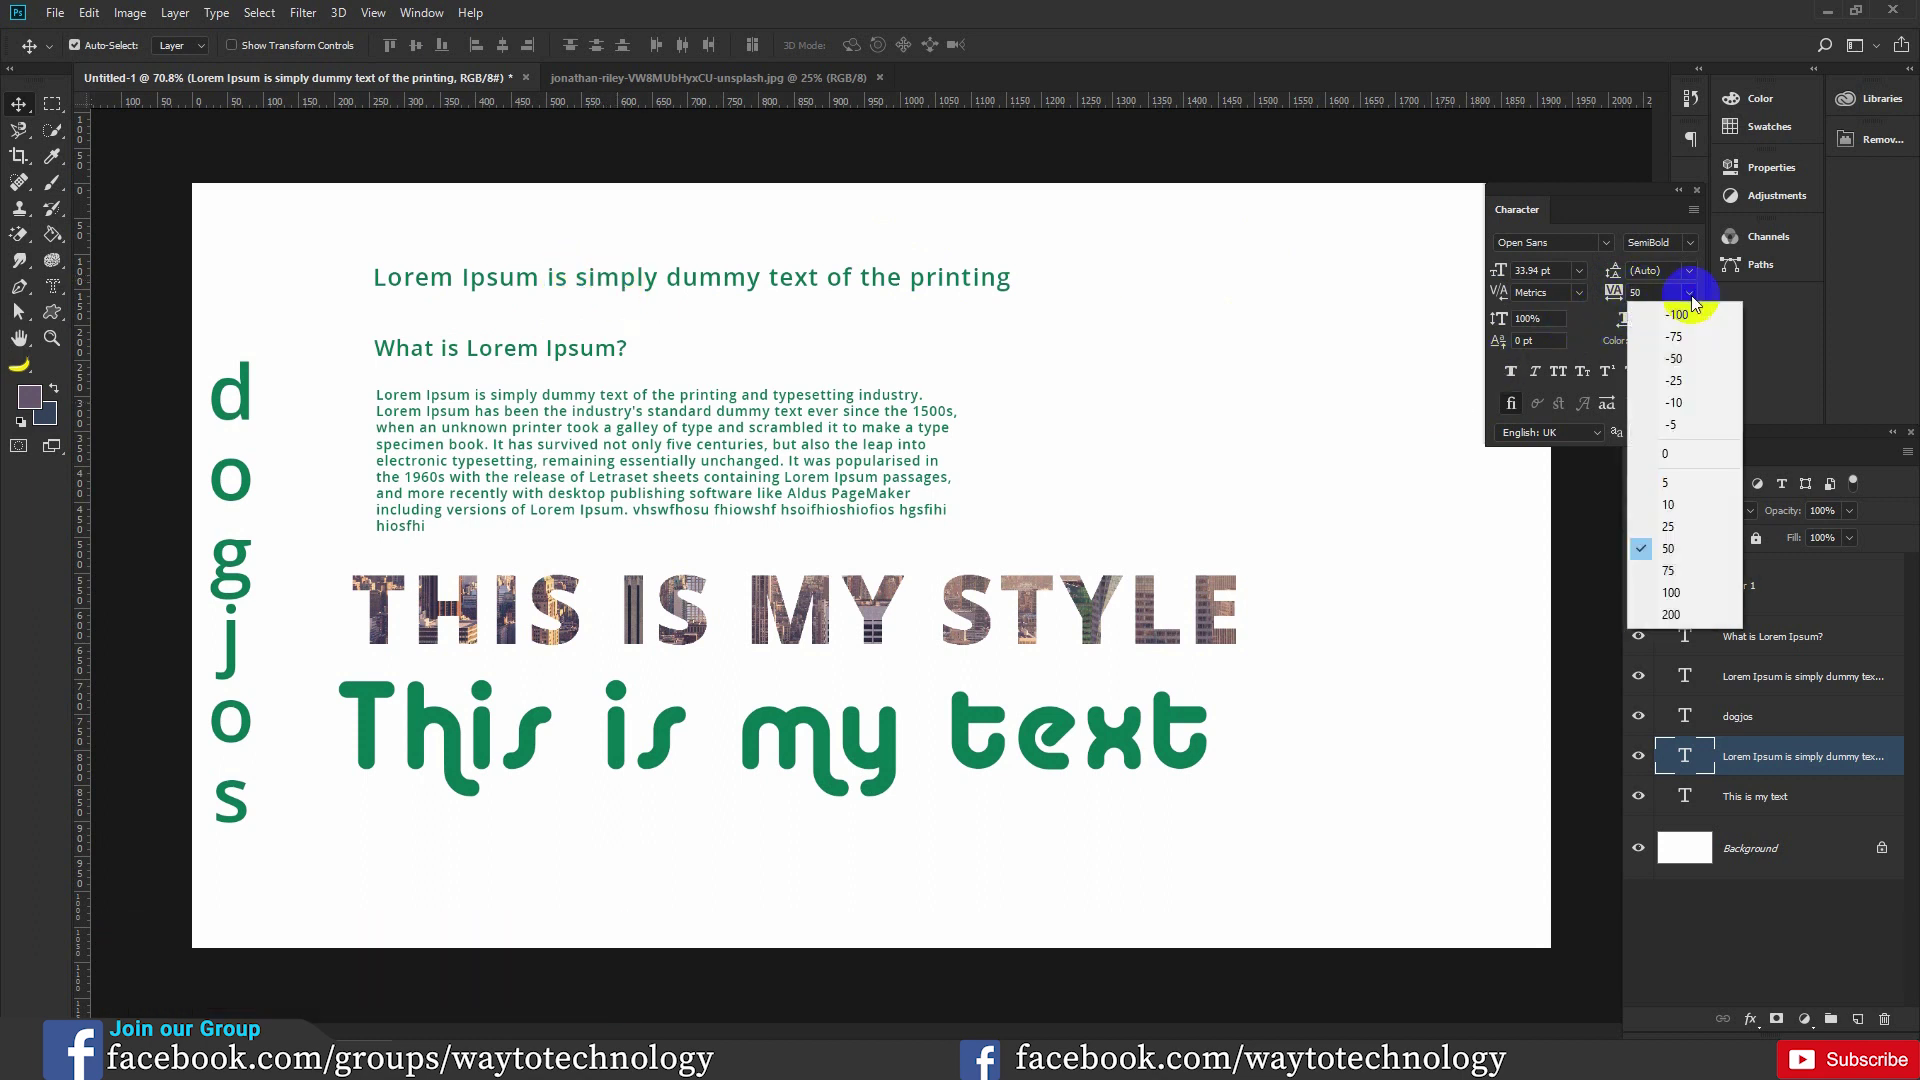
left_click(1680, 453)
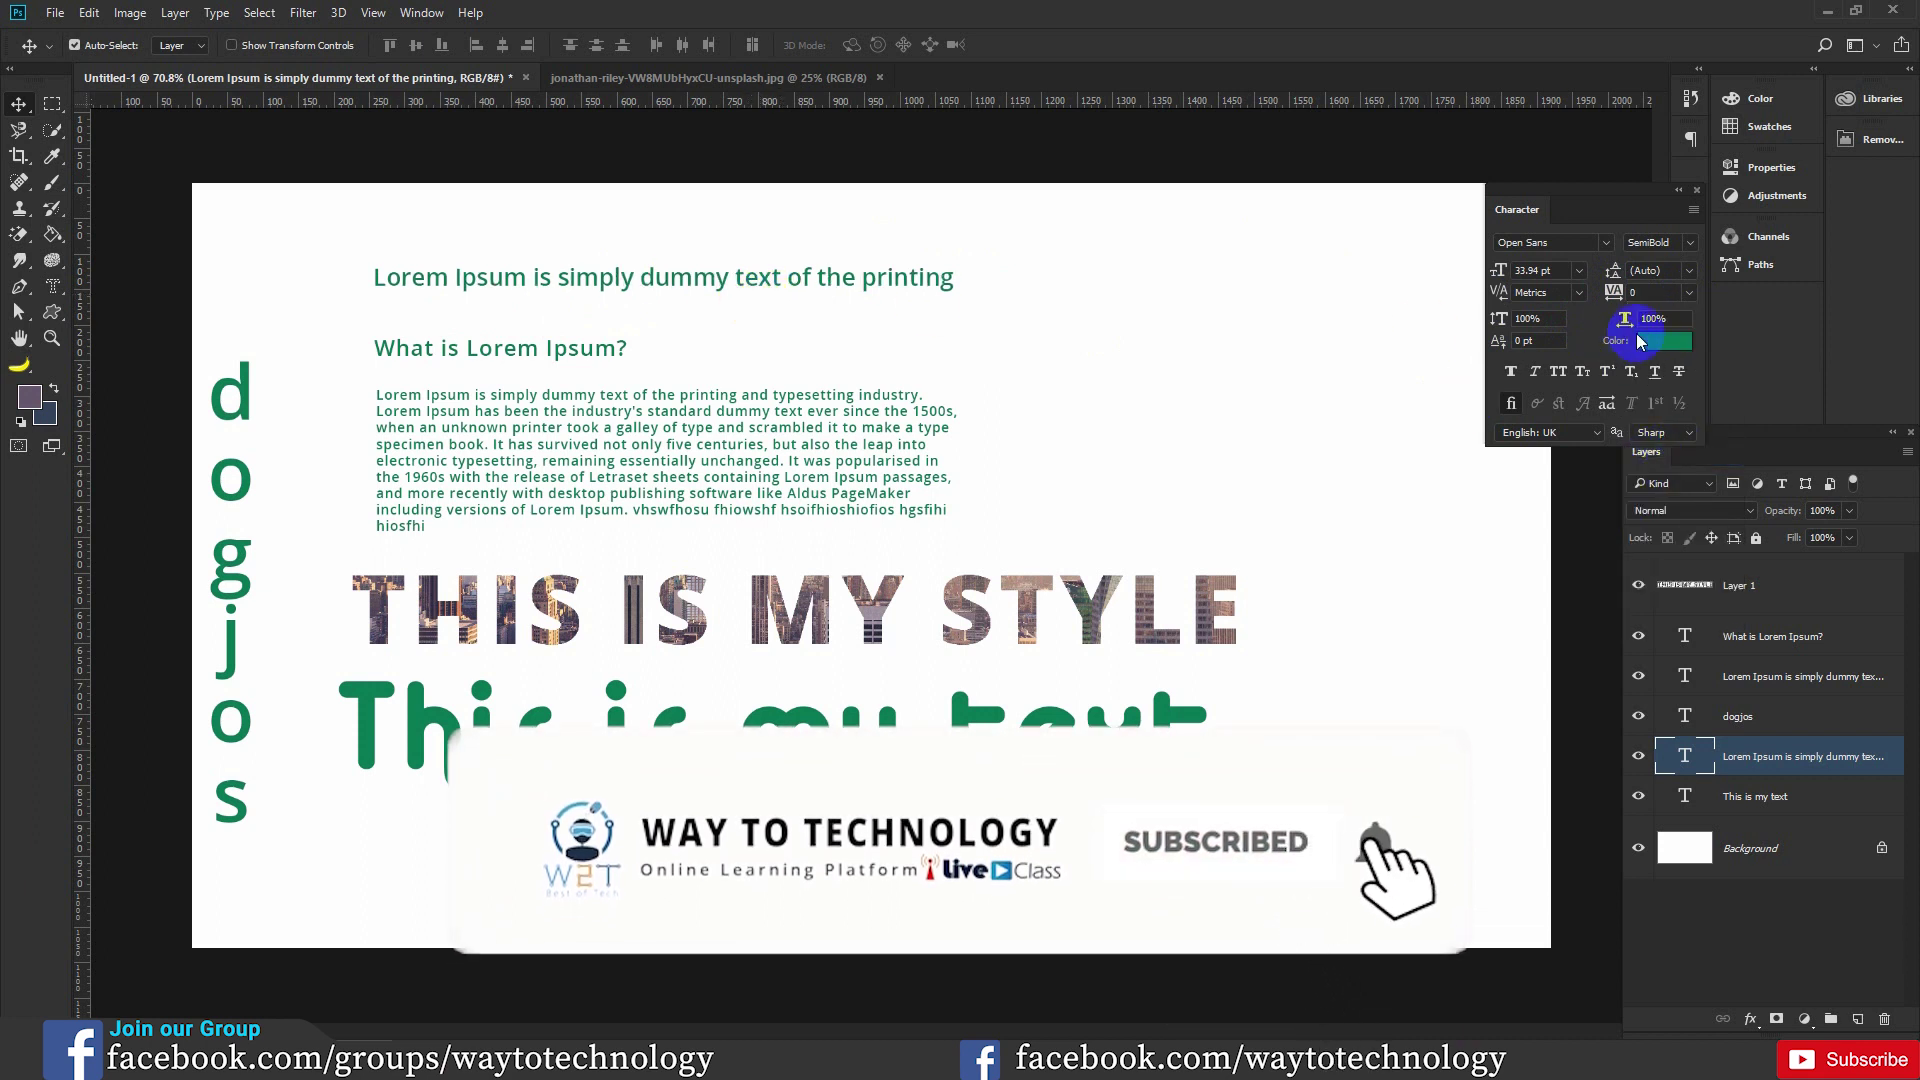
left_click_drag(1612, 292, 1599, 296)
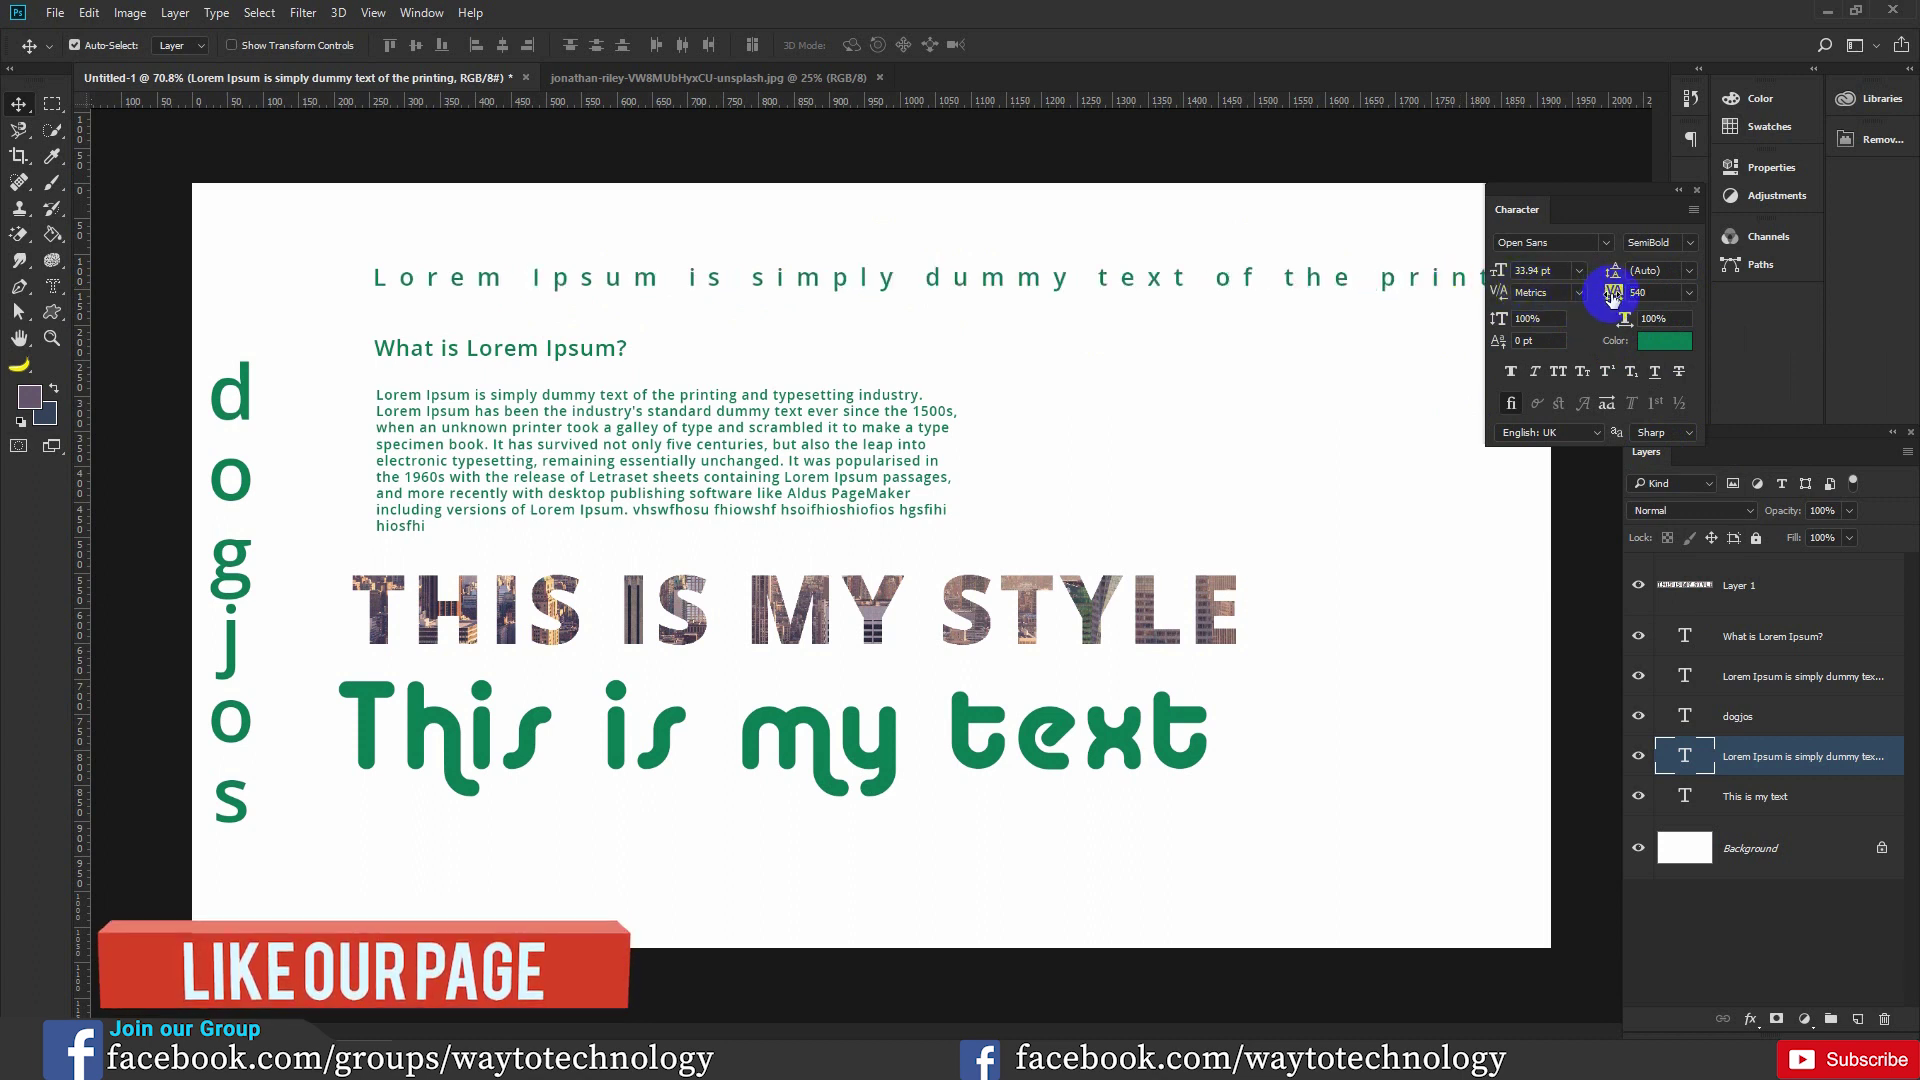
left_click_drag(1599, 296, 750, 300)
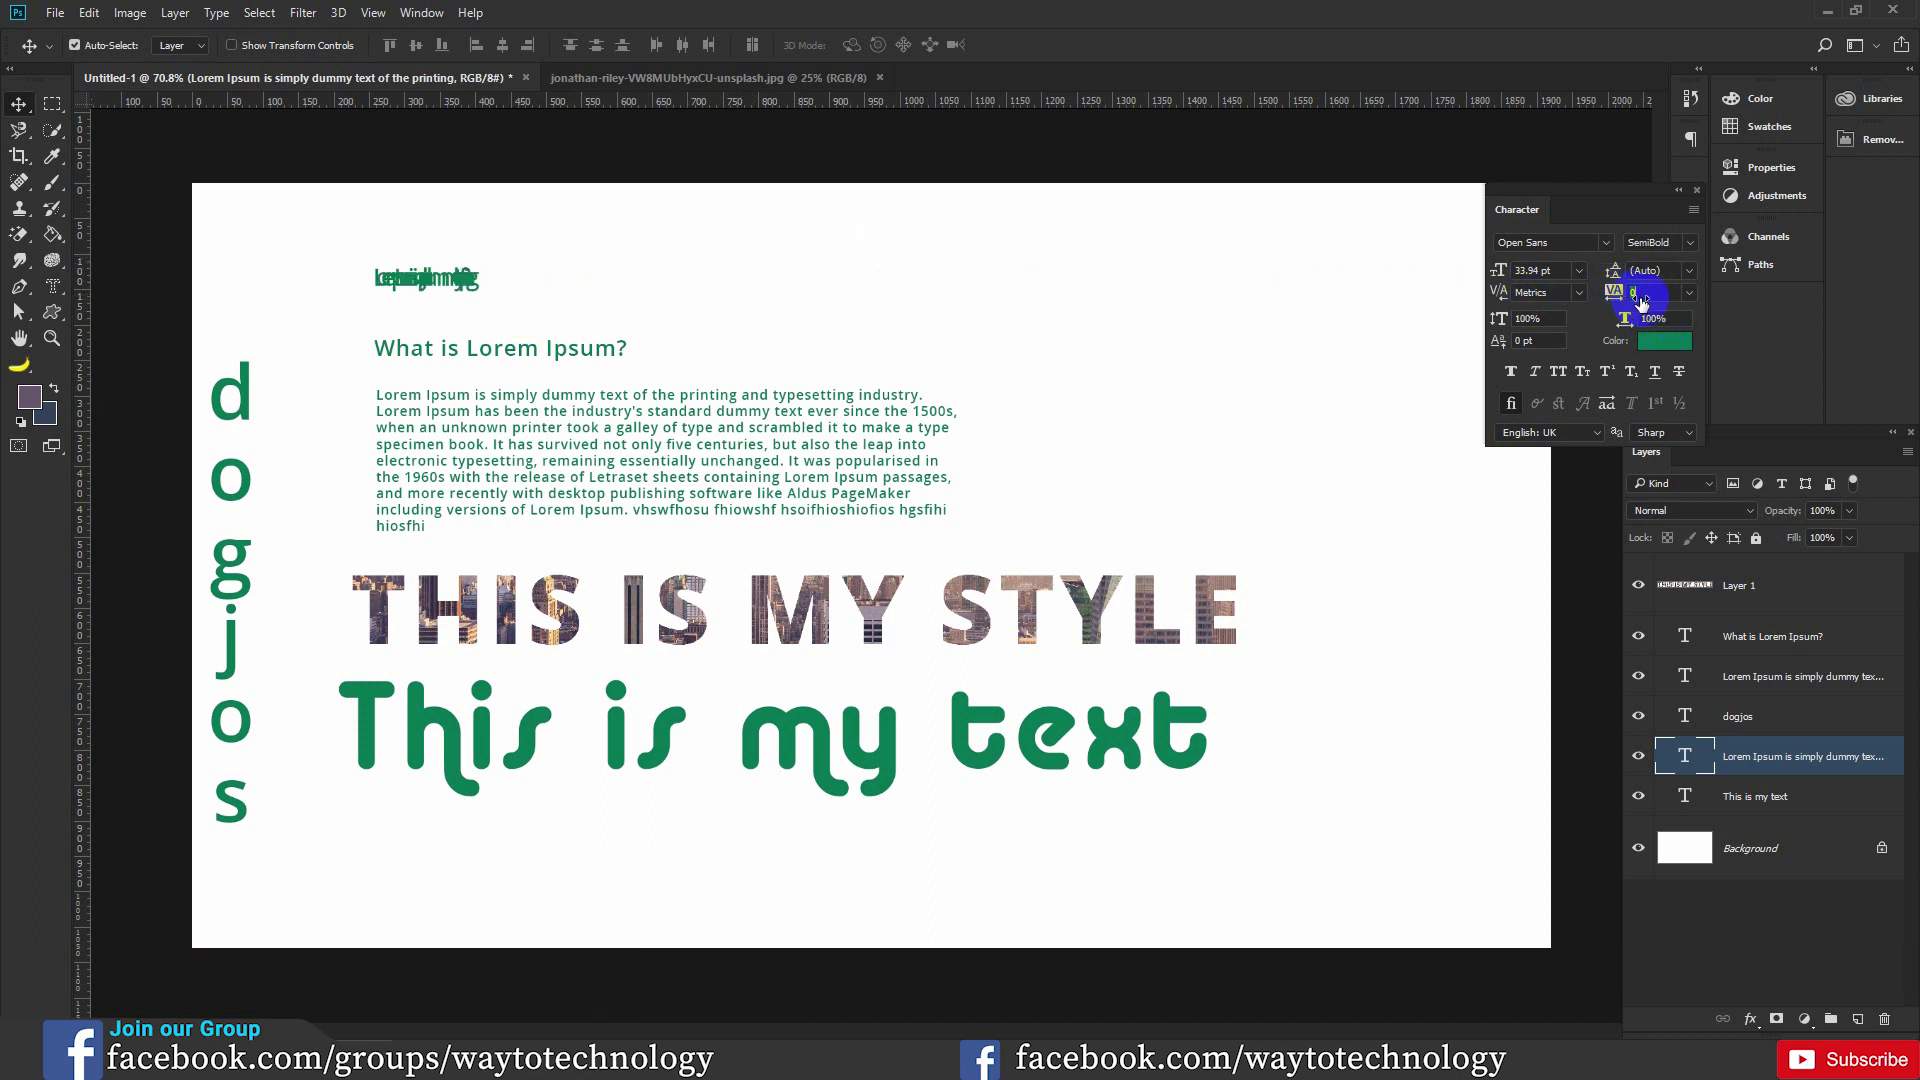
key("Return")
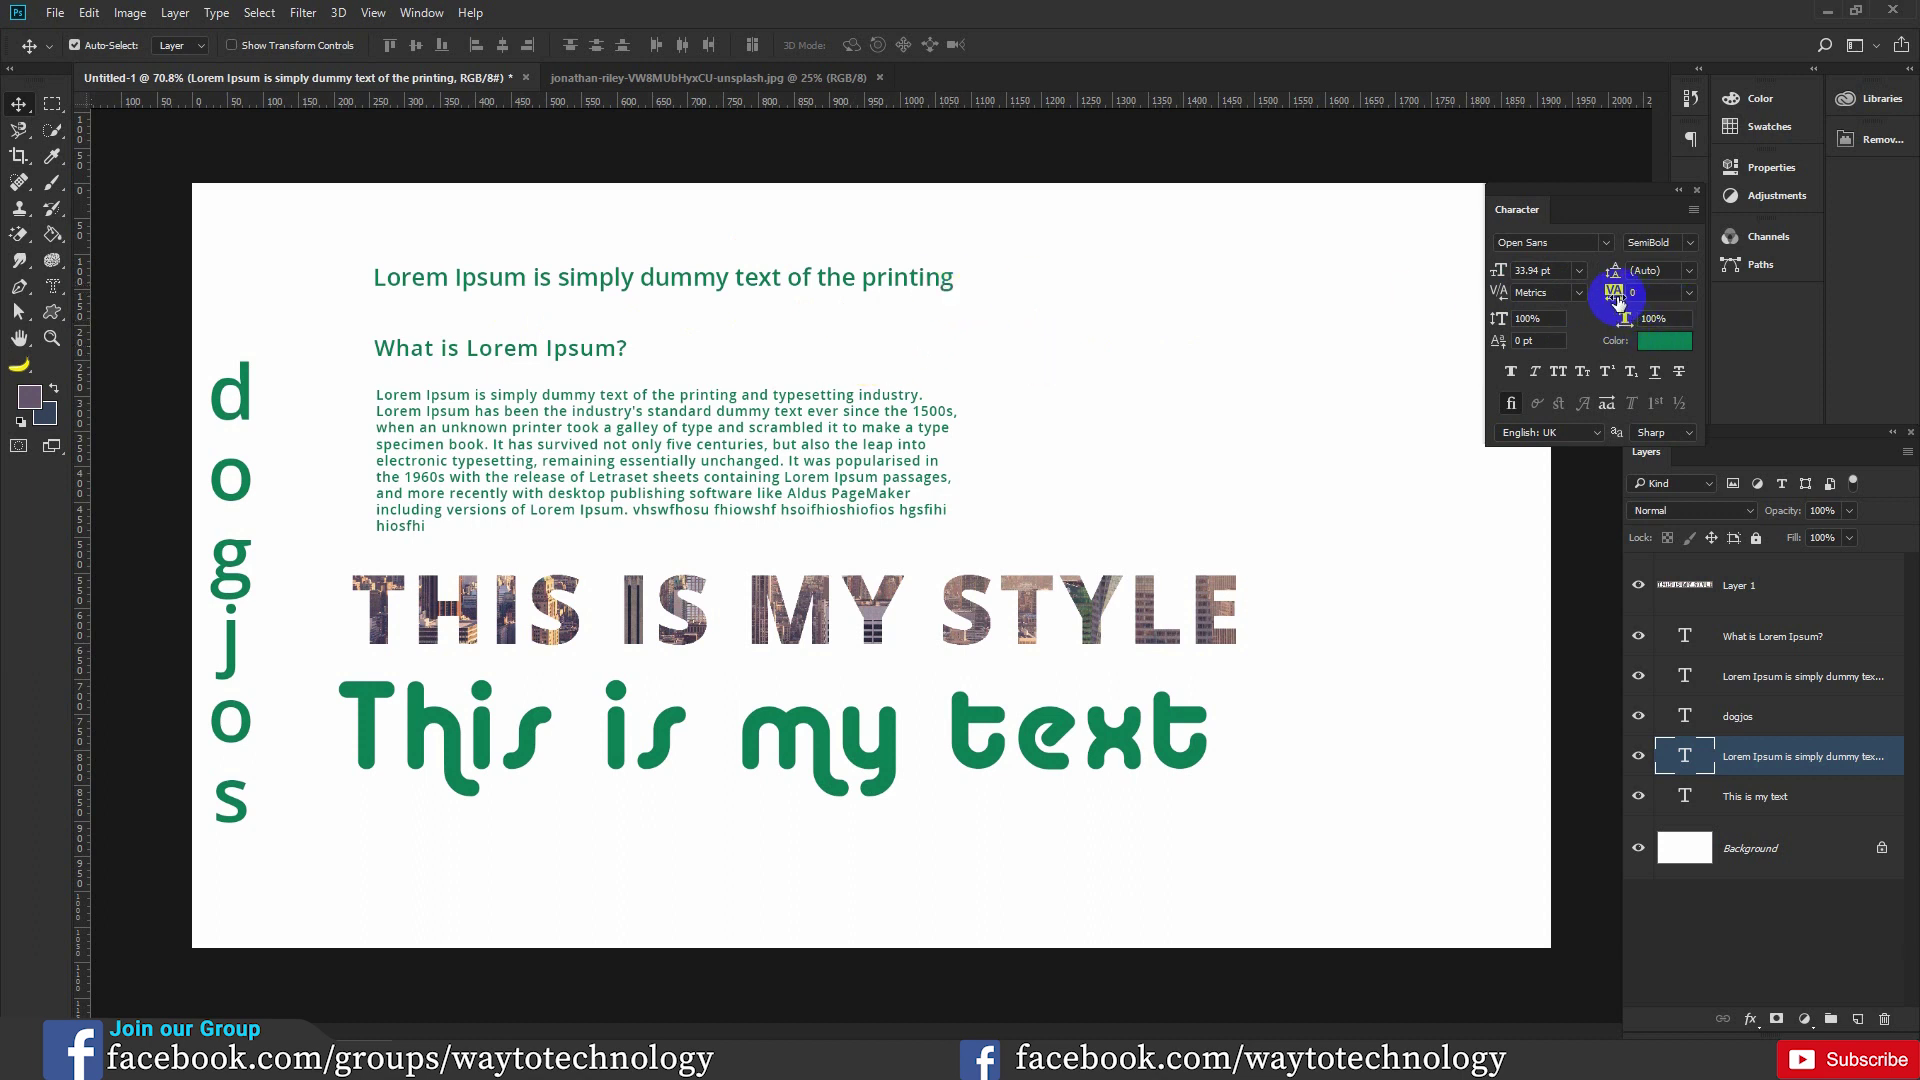
key("Return")
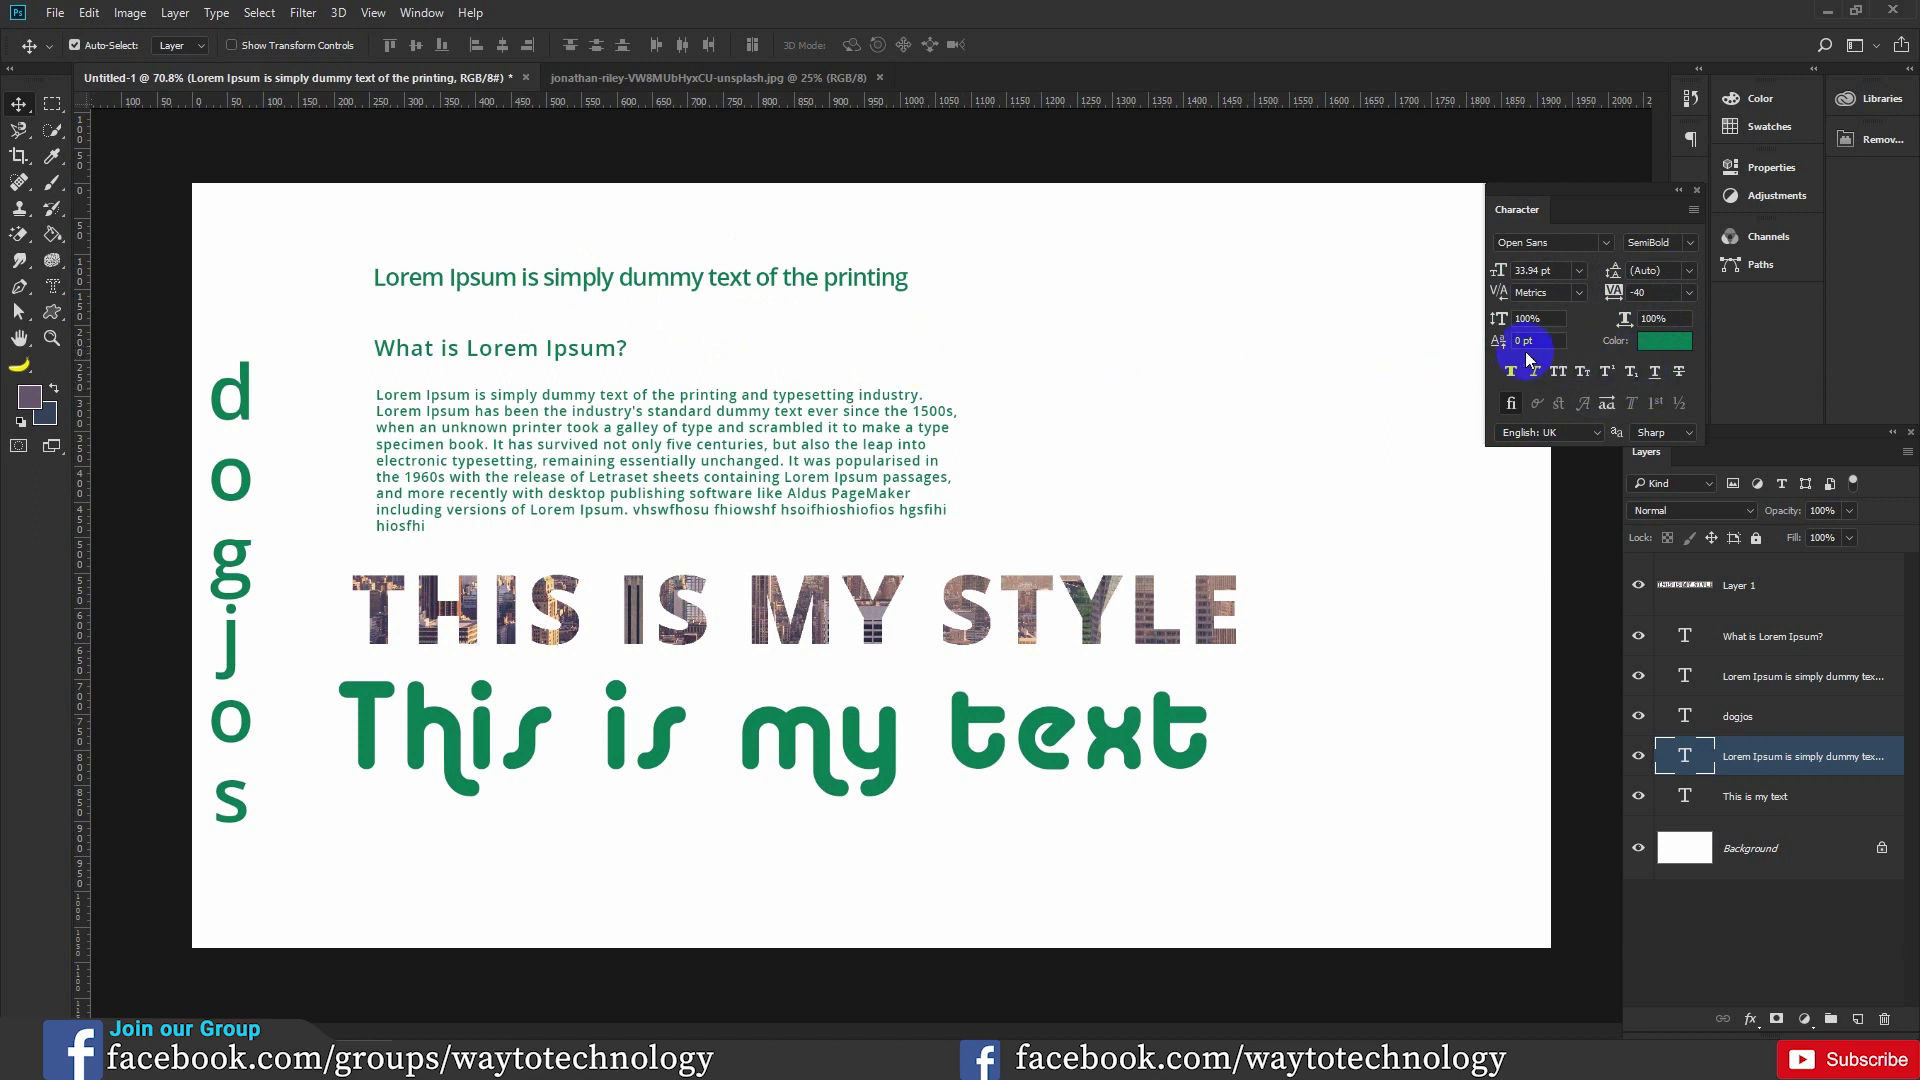
left_click(713, 455)
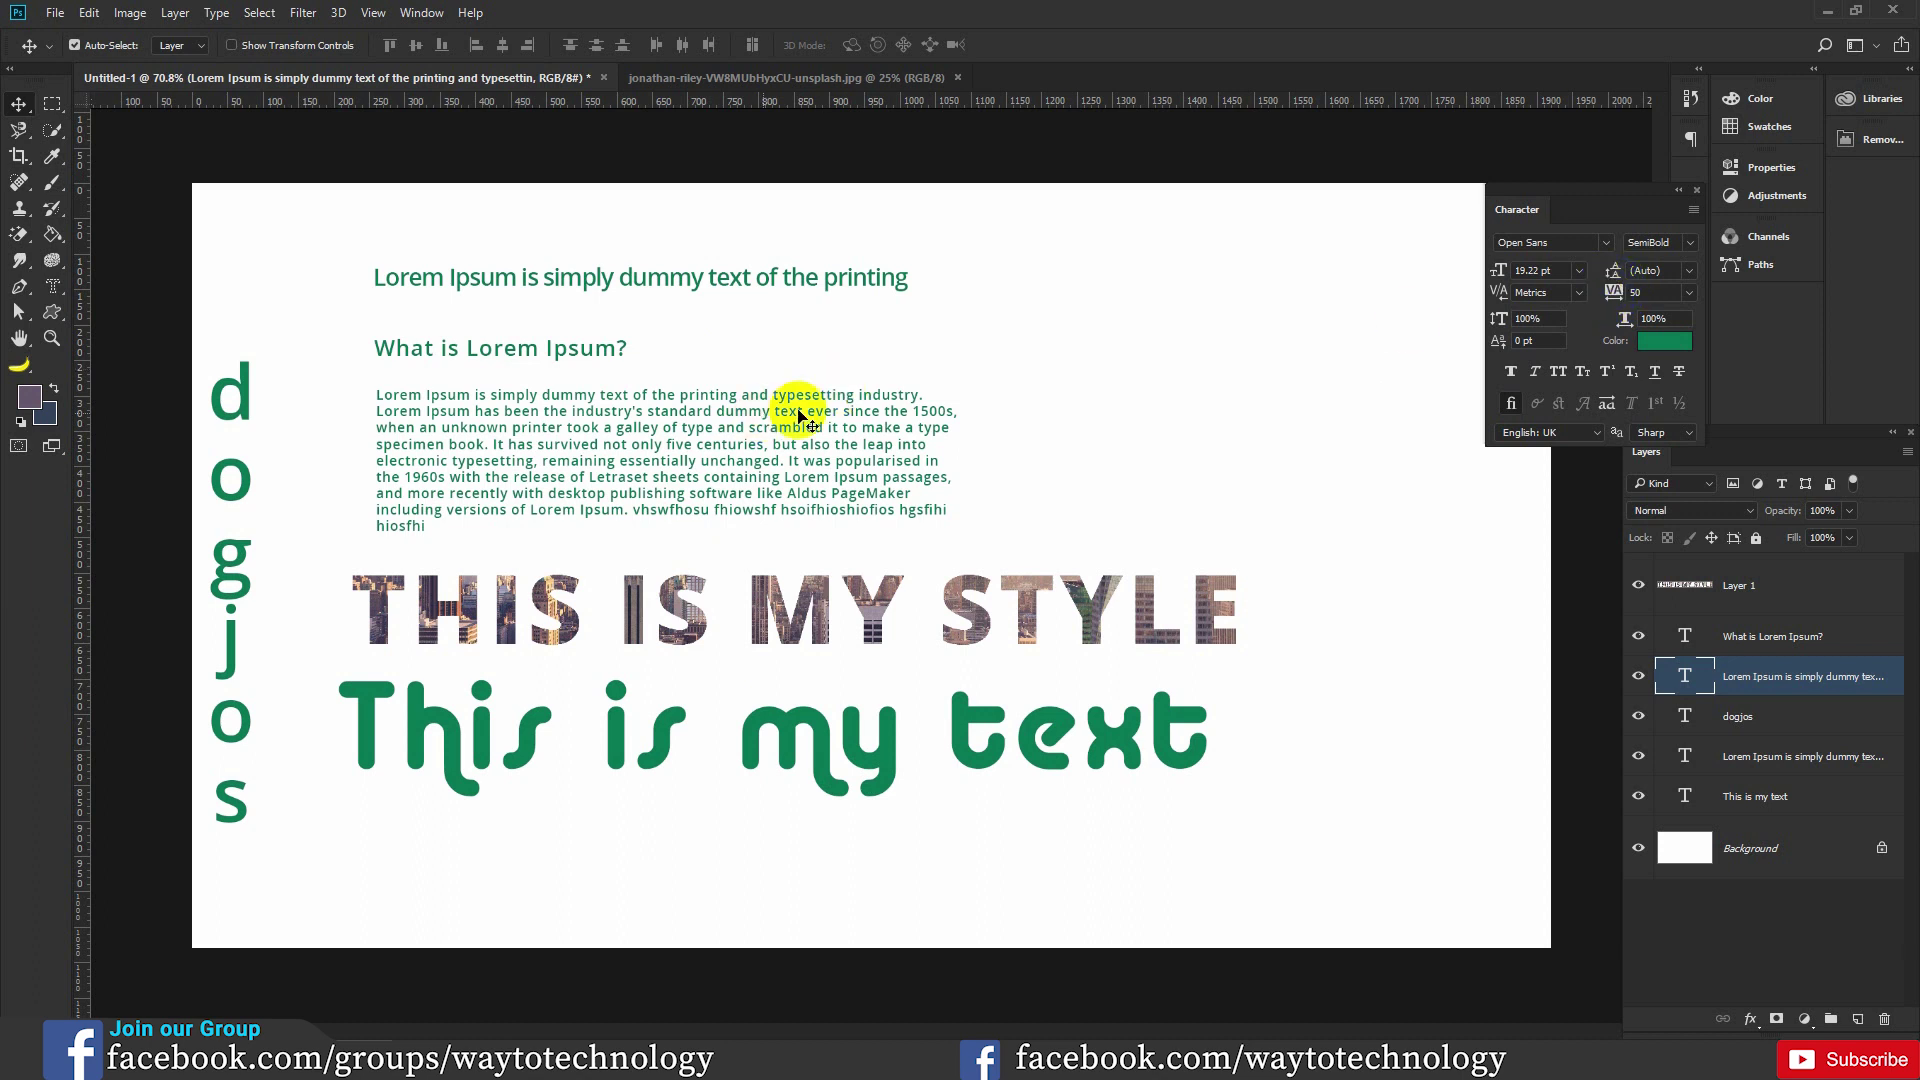
Try 41 pt and Auto leading, then set the paragraph's line spacing to 26.01 pt.
left_click(1640, 273)
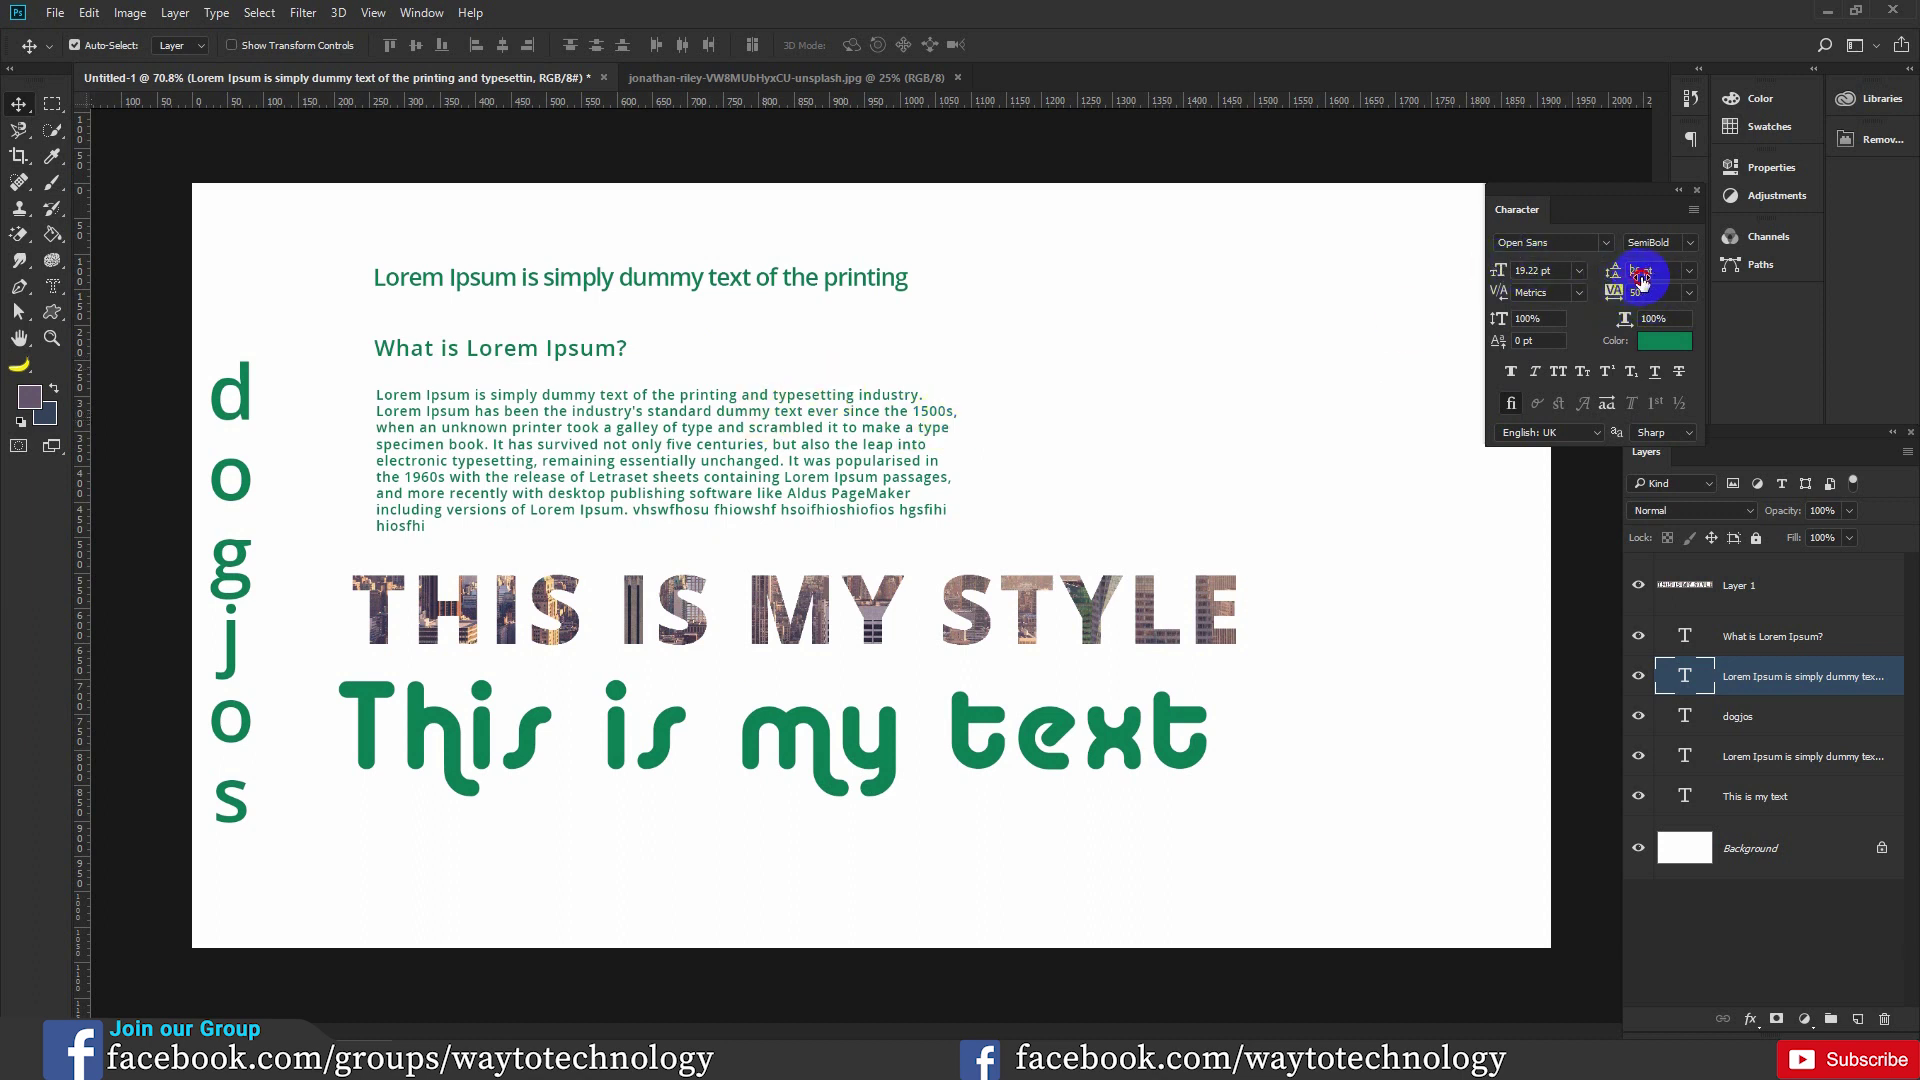
type("29")
key("Return")
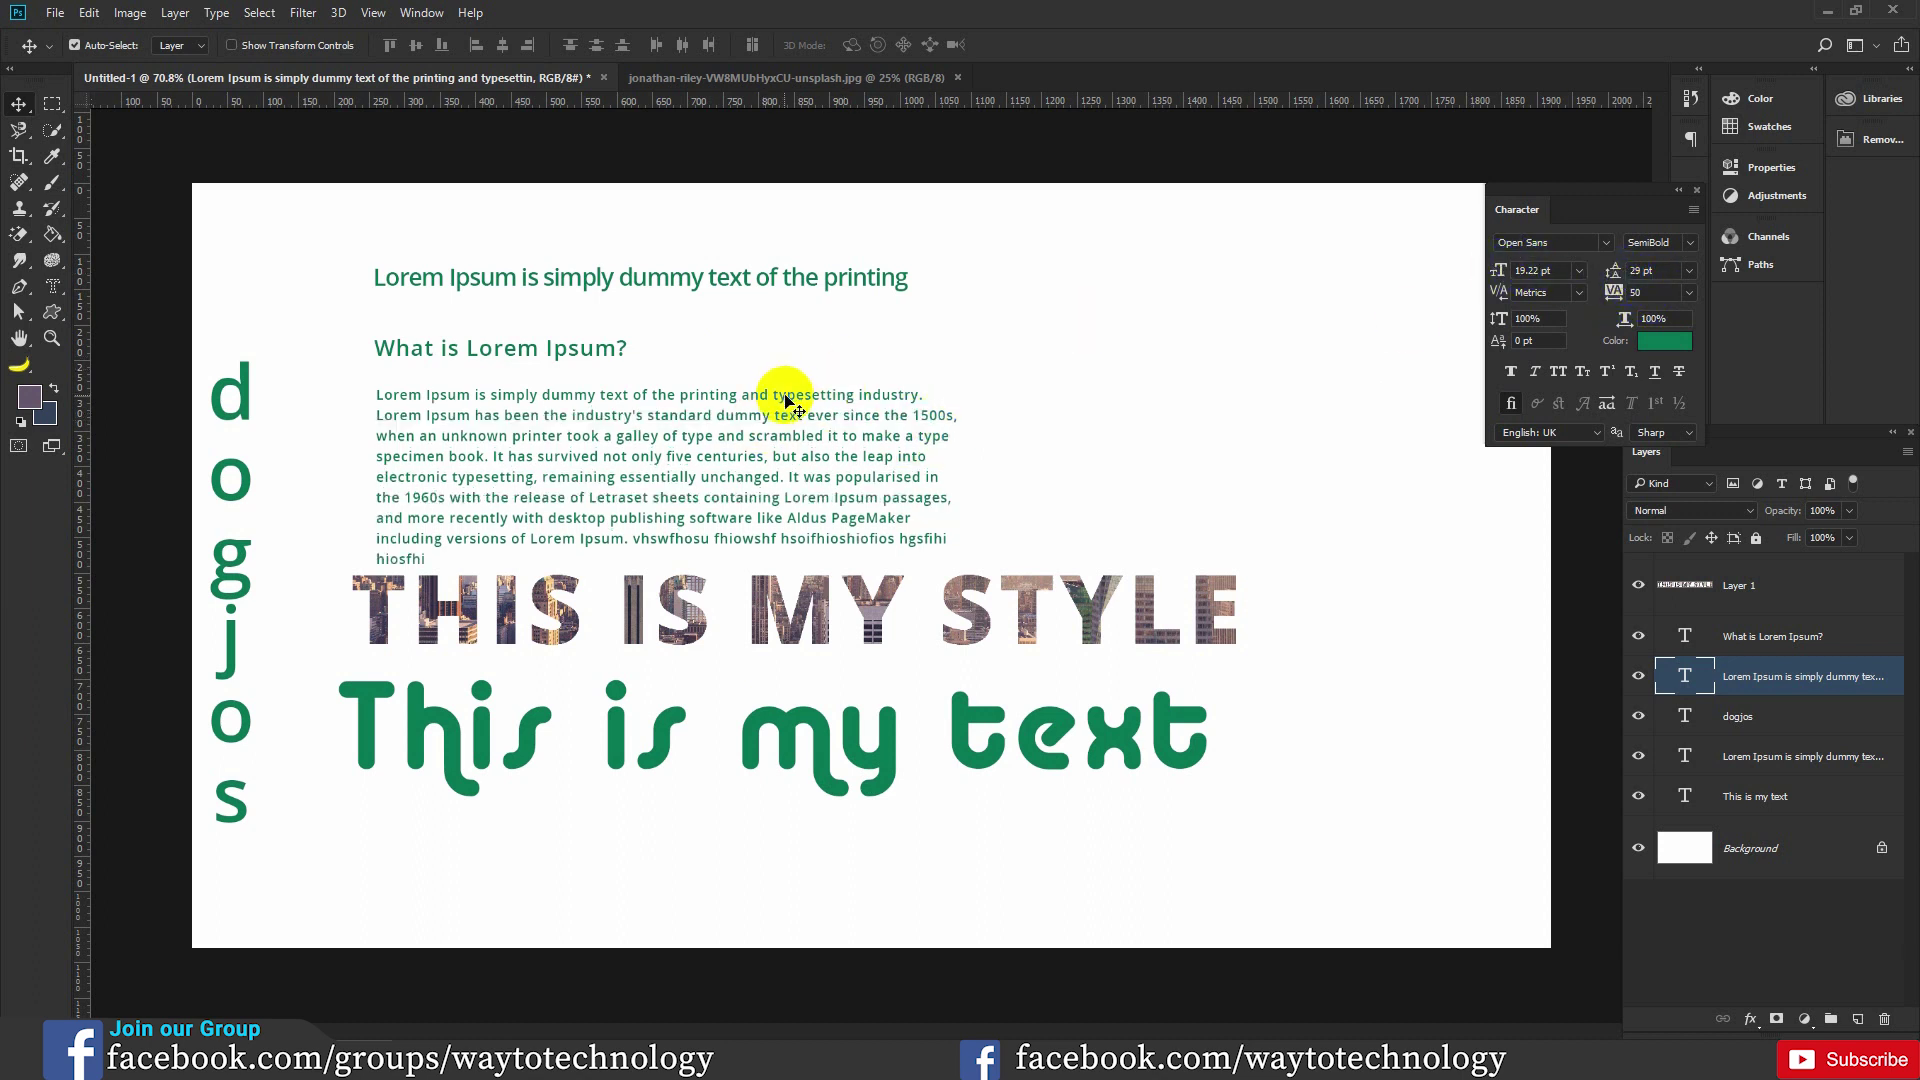
left_click(1622, 279)
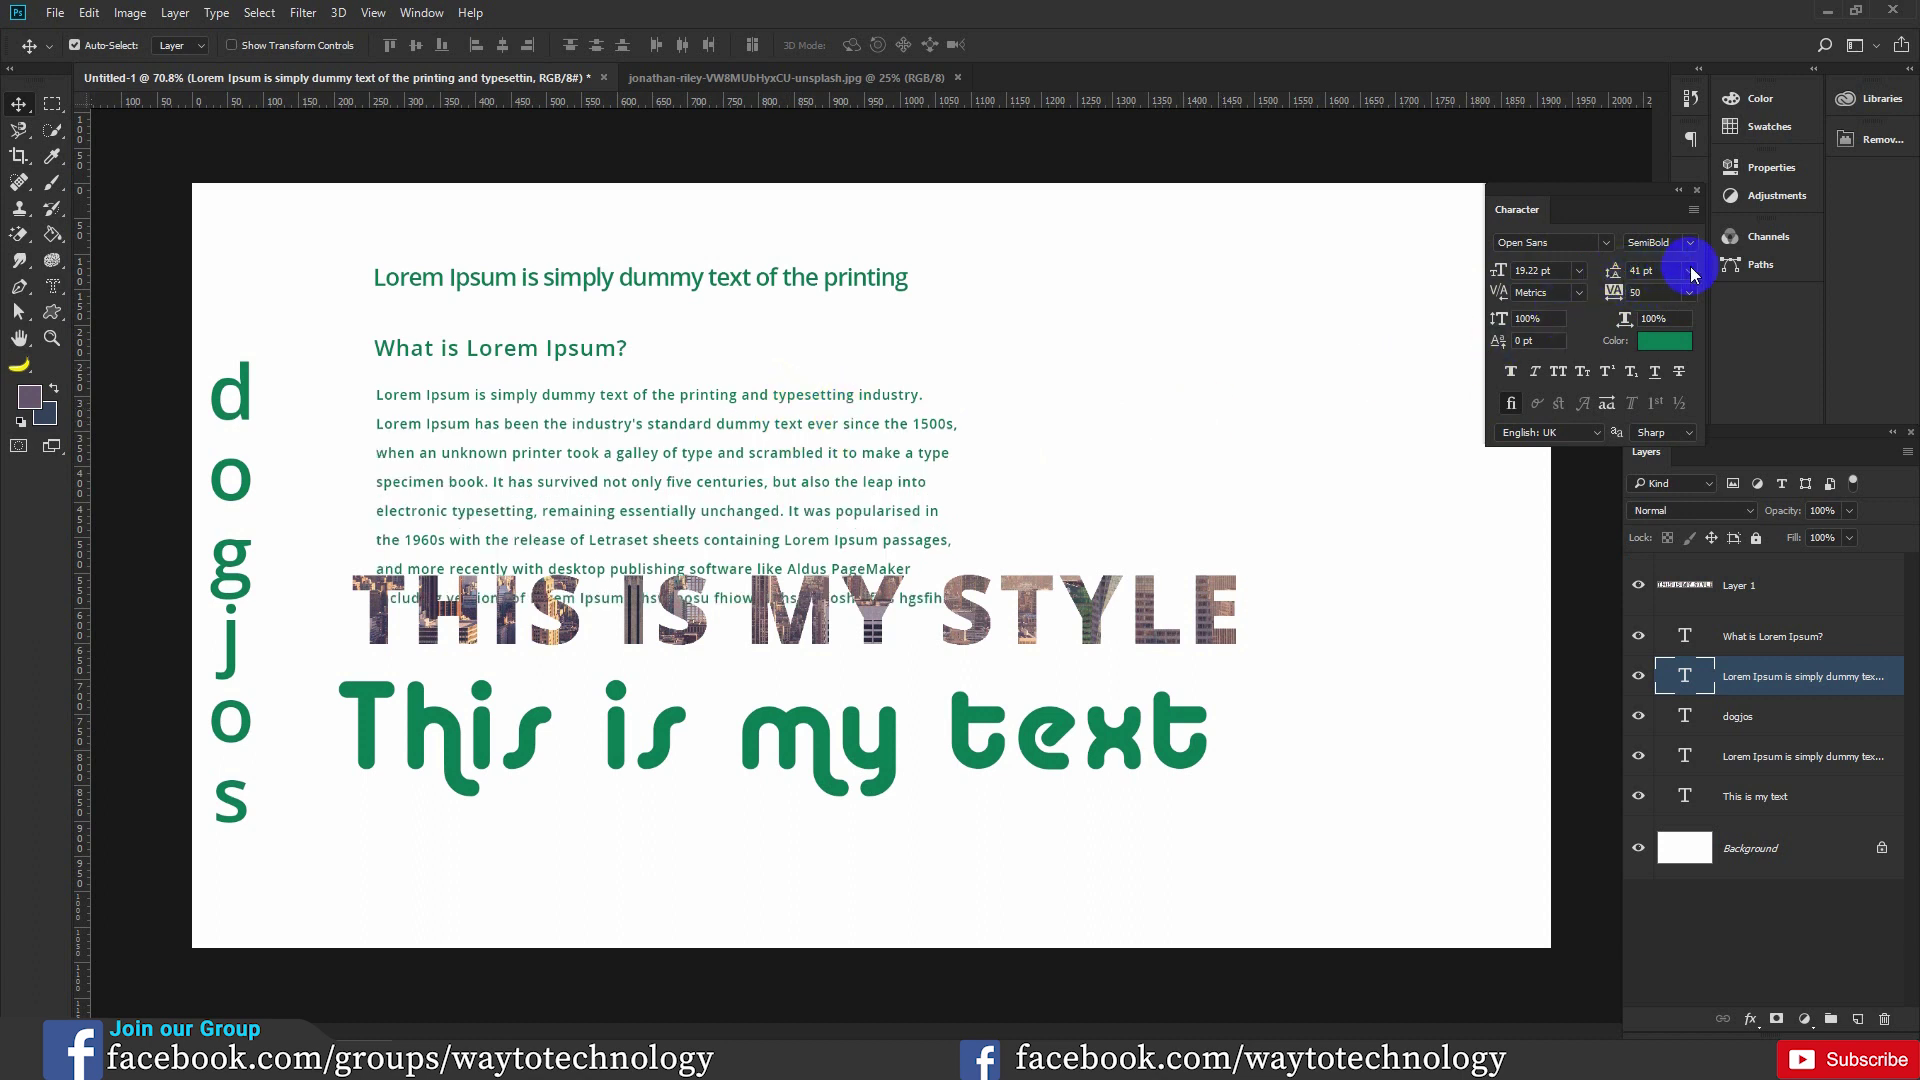
left_click(1689, 270)
left_click(1680, 295)
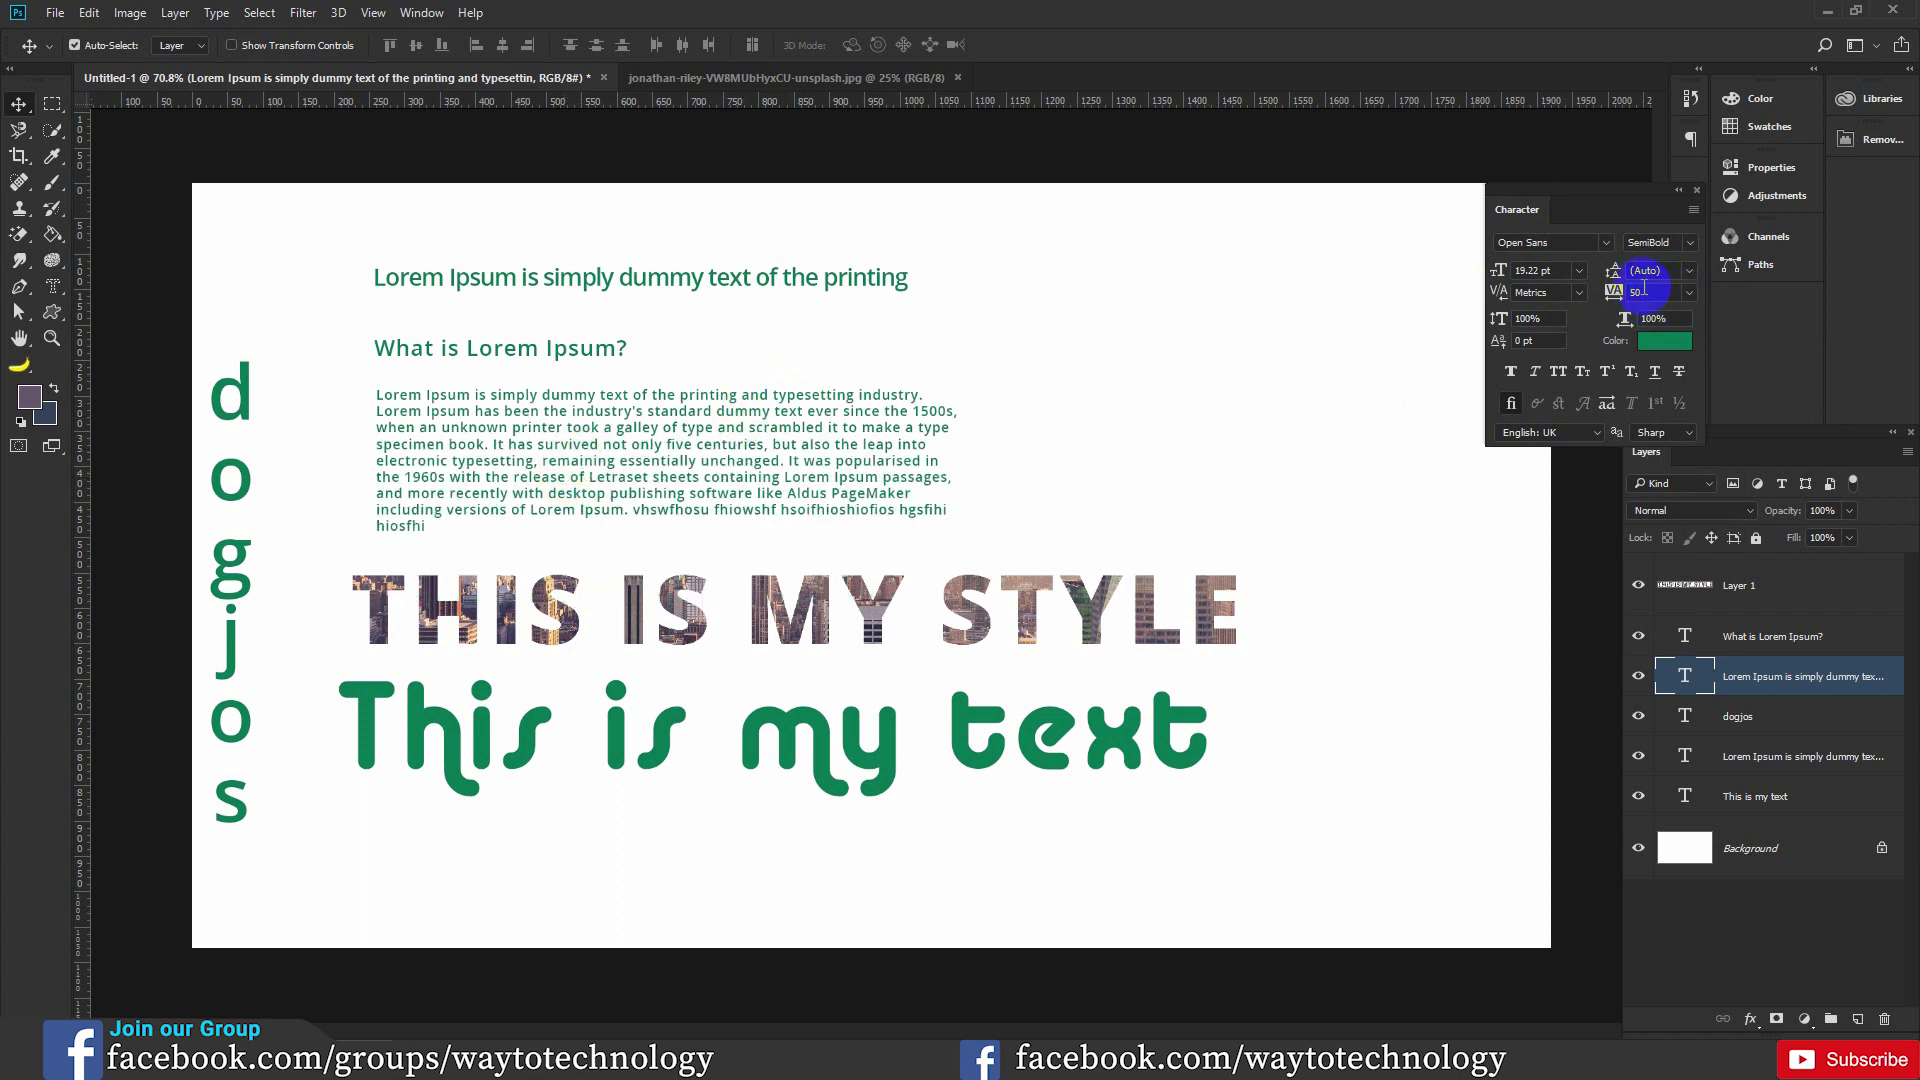
left_click_drag(1611, 273, 1636, 276)
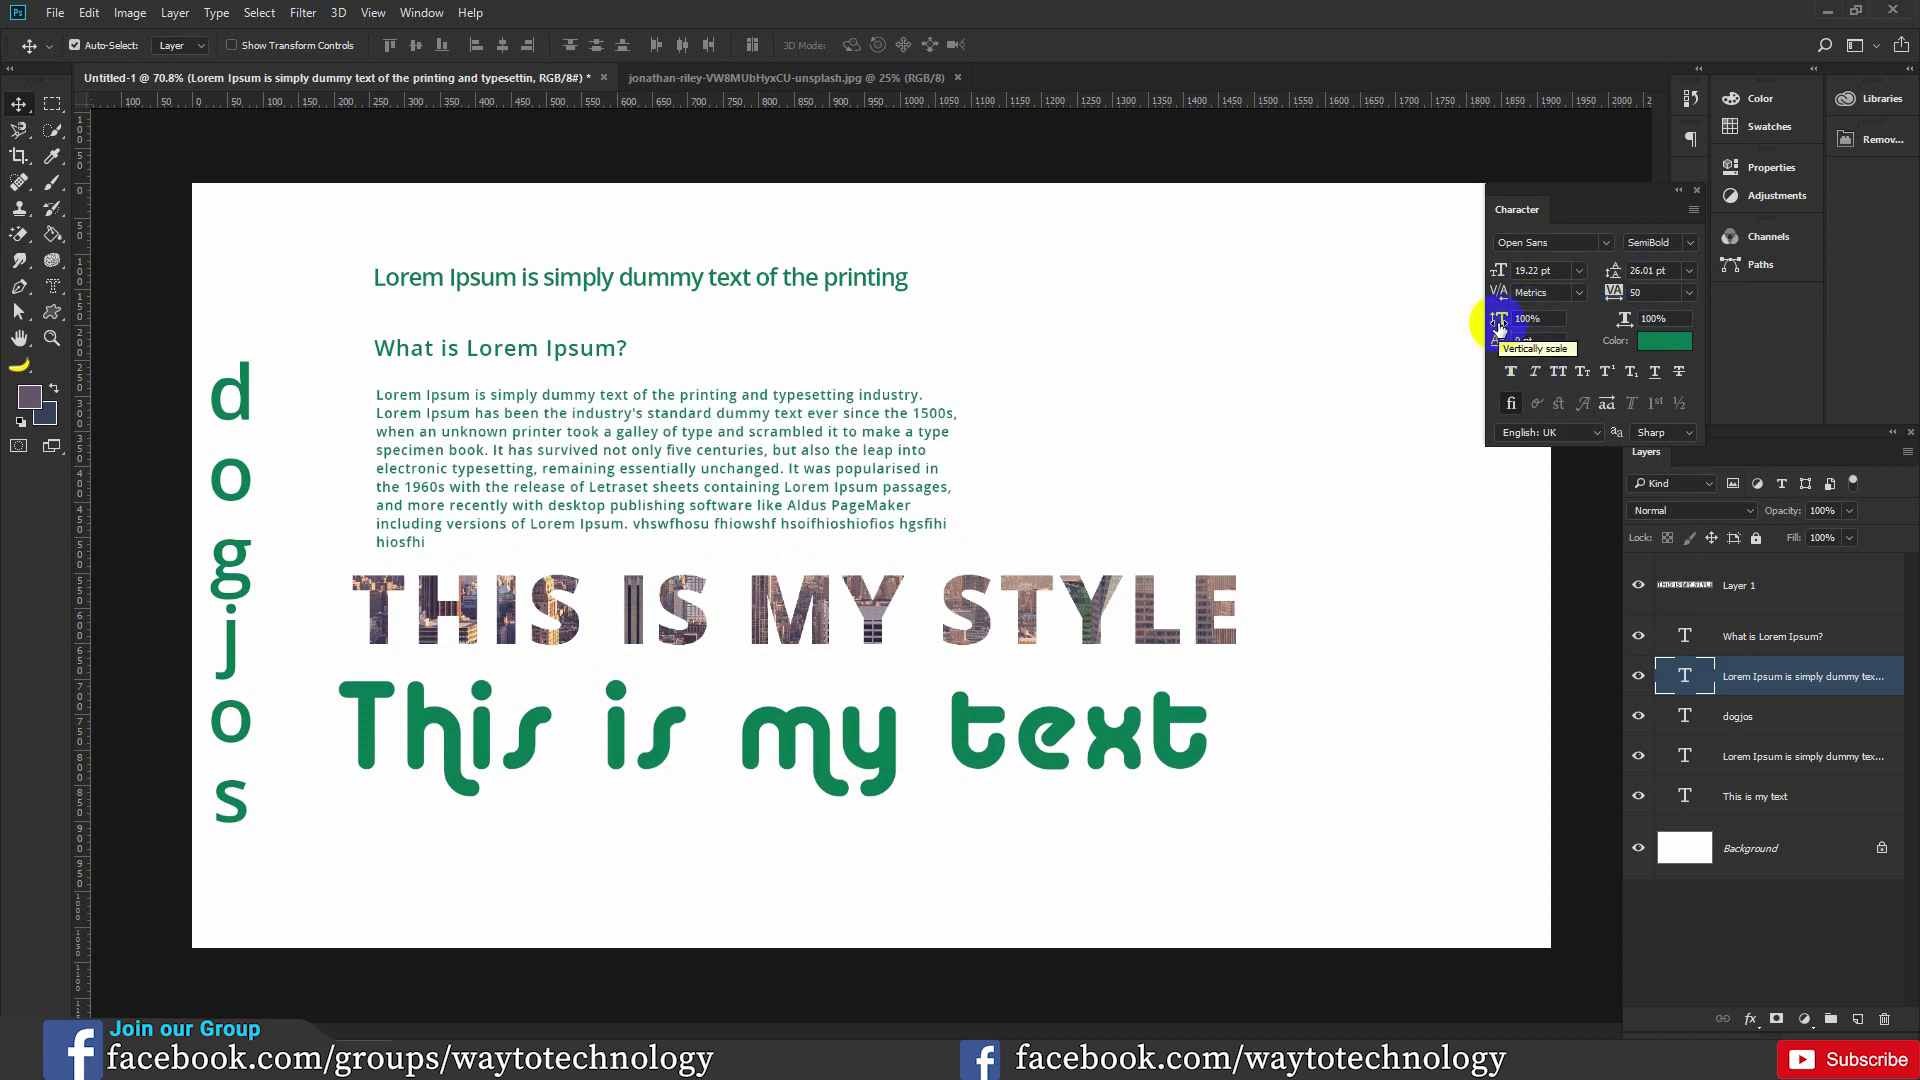
Stretch the paragraph's vertical scale to 183%, then reset it to 100%.
left_click_drag(1499, 322, 1525, 326)
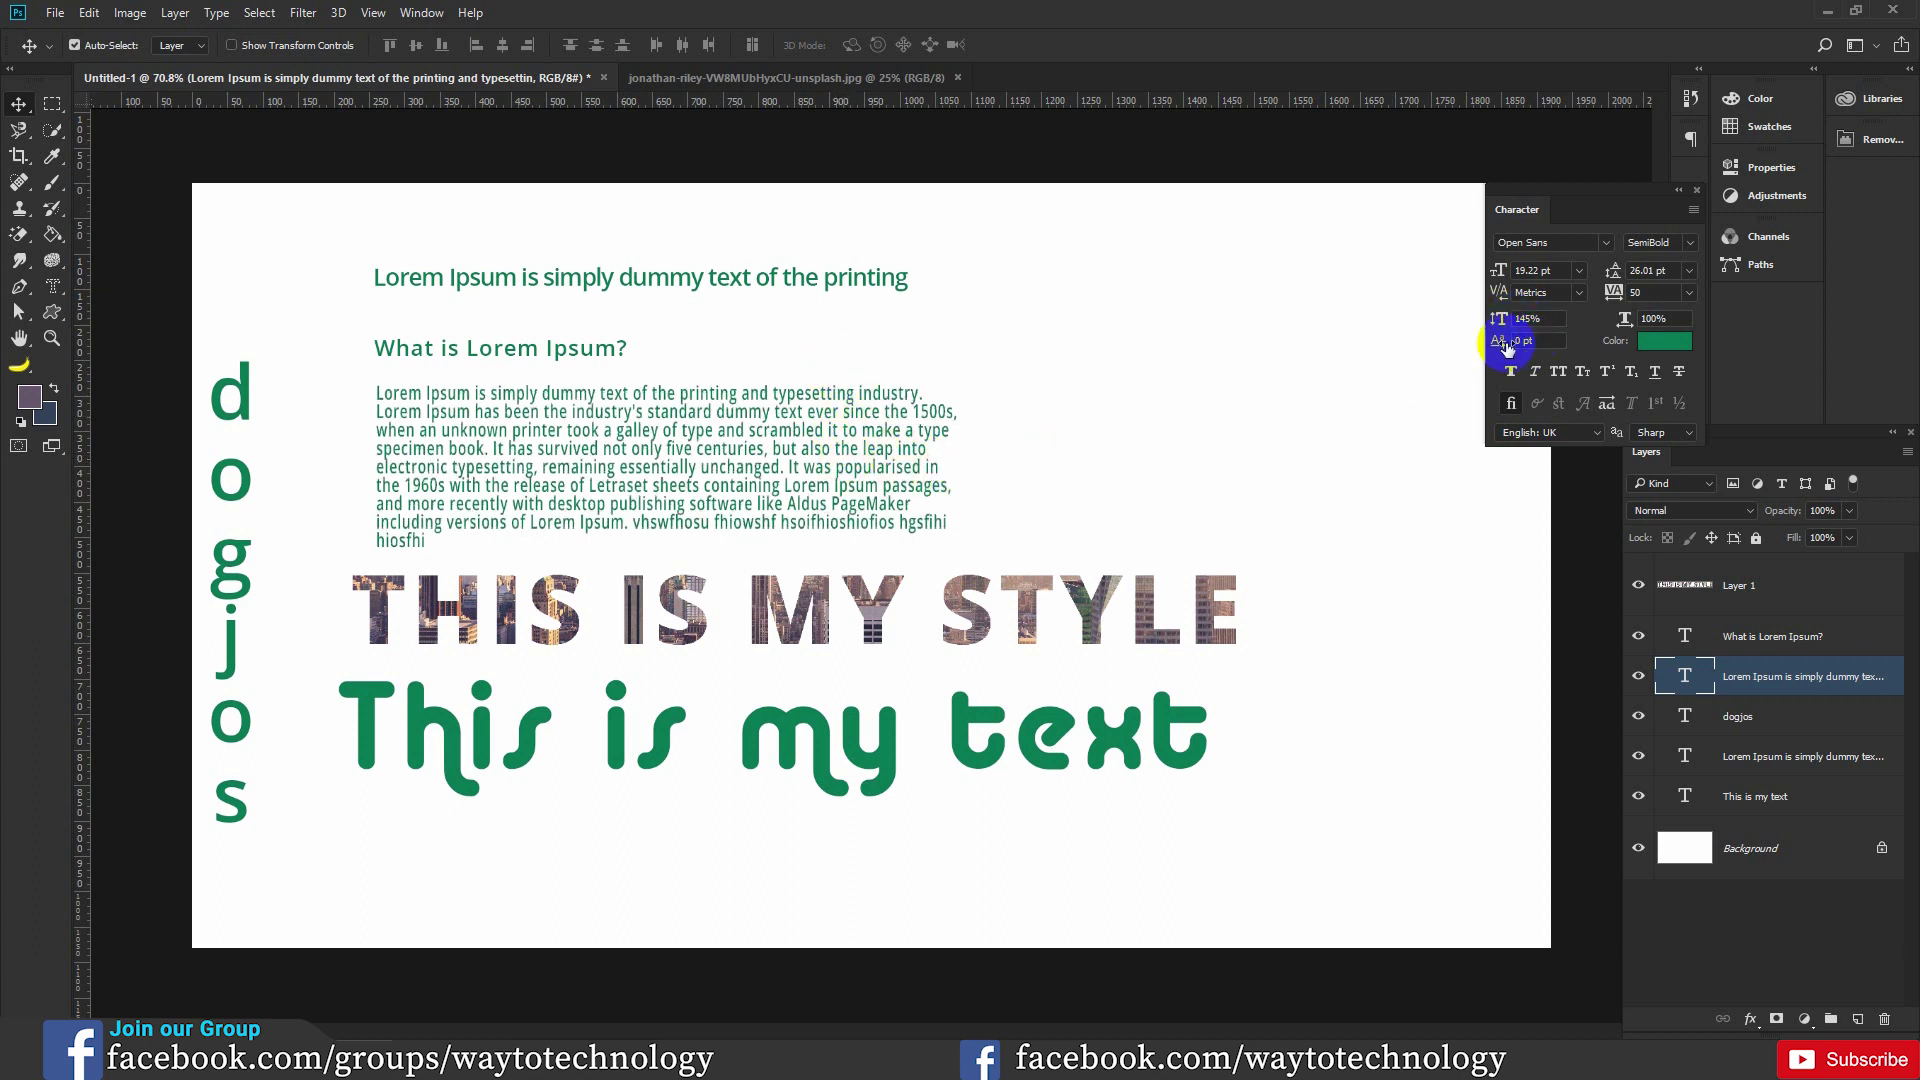
left_click_drag(1496, 318, 1545, 330)
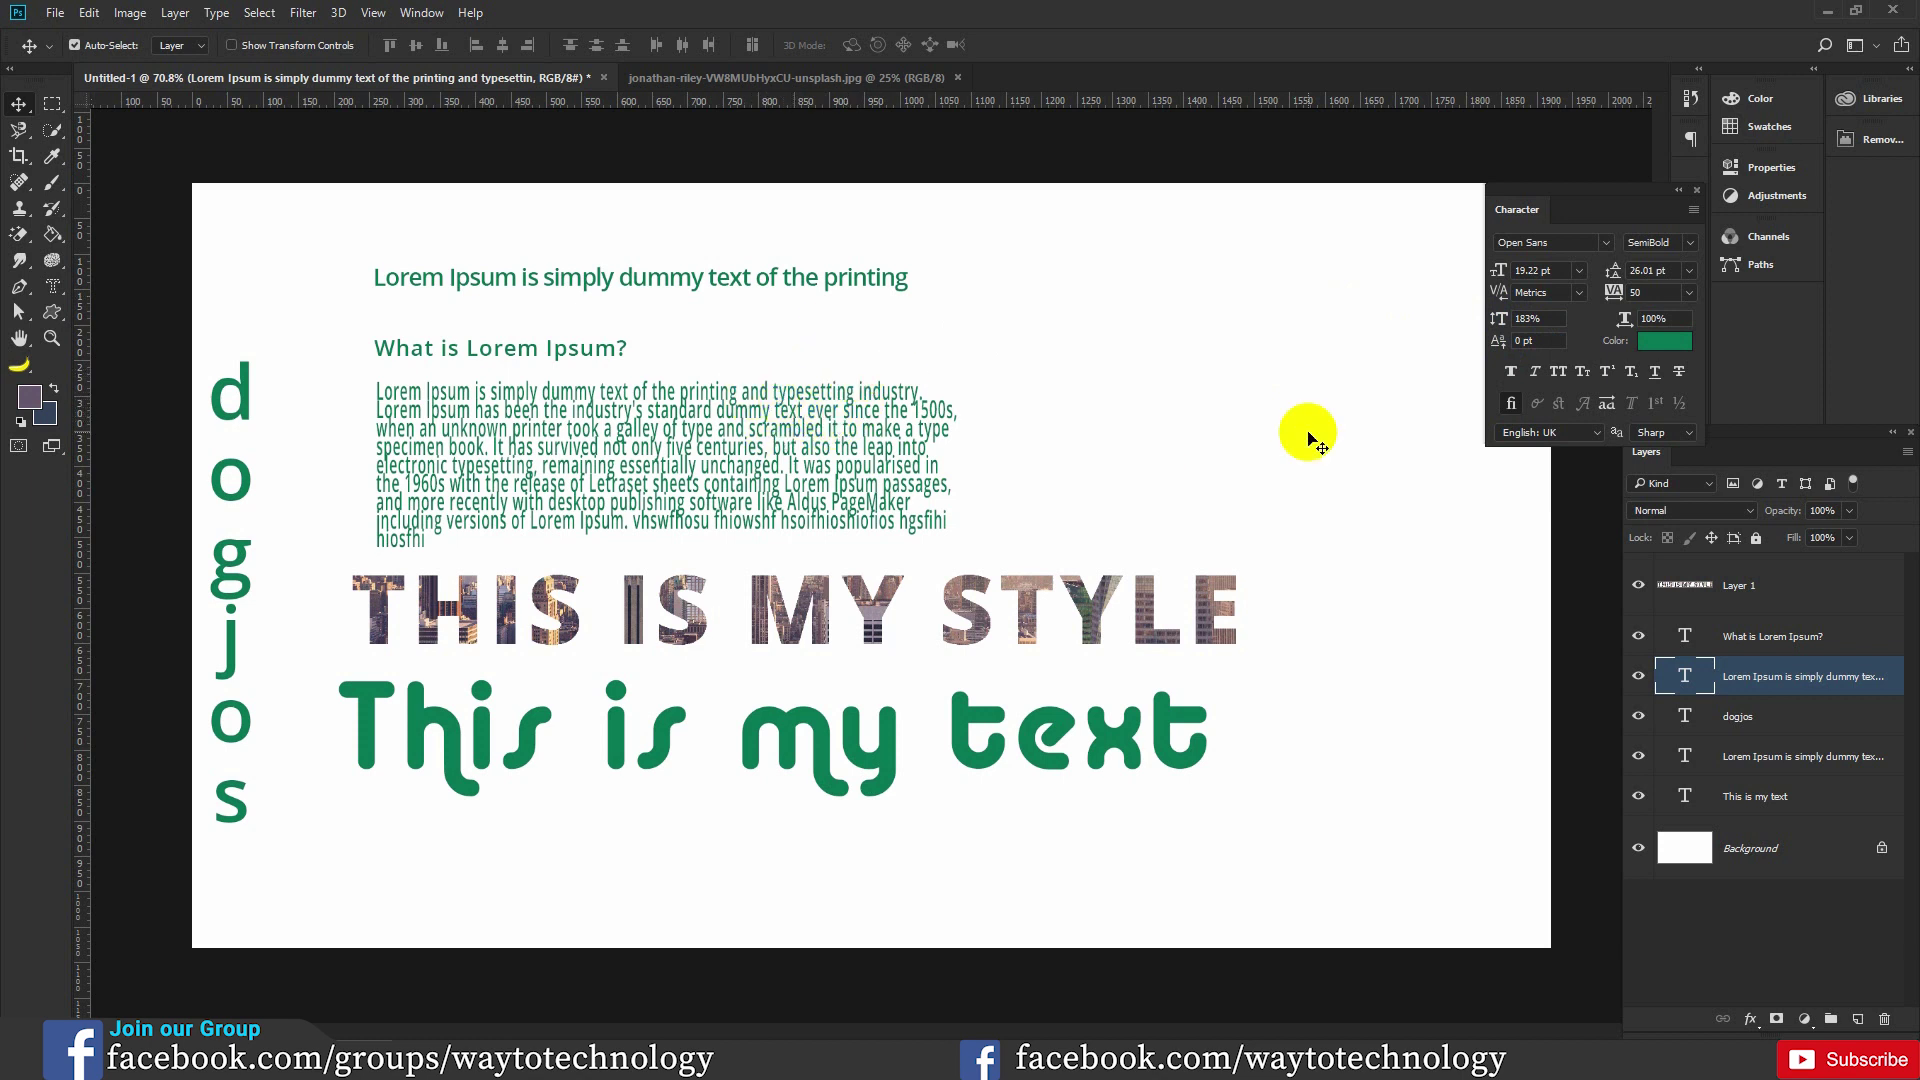
left_click(1542, 320)
left_click_drag(1547, 320, 1485, 330)
type("100")
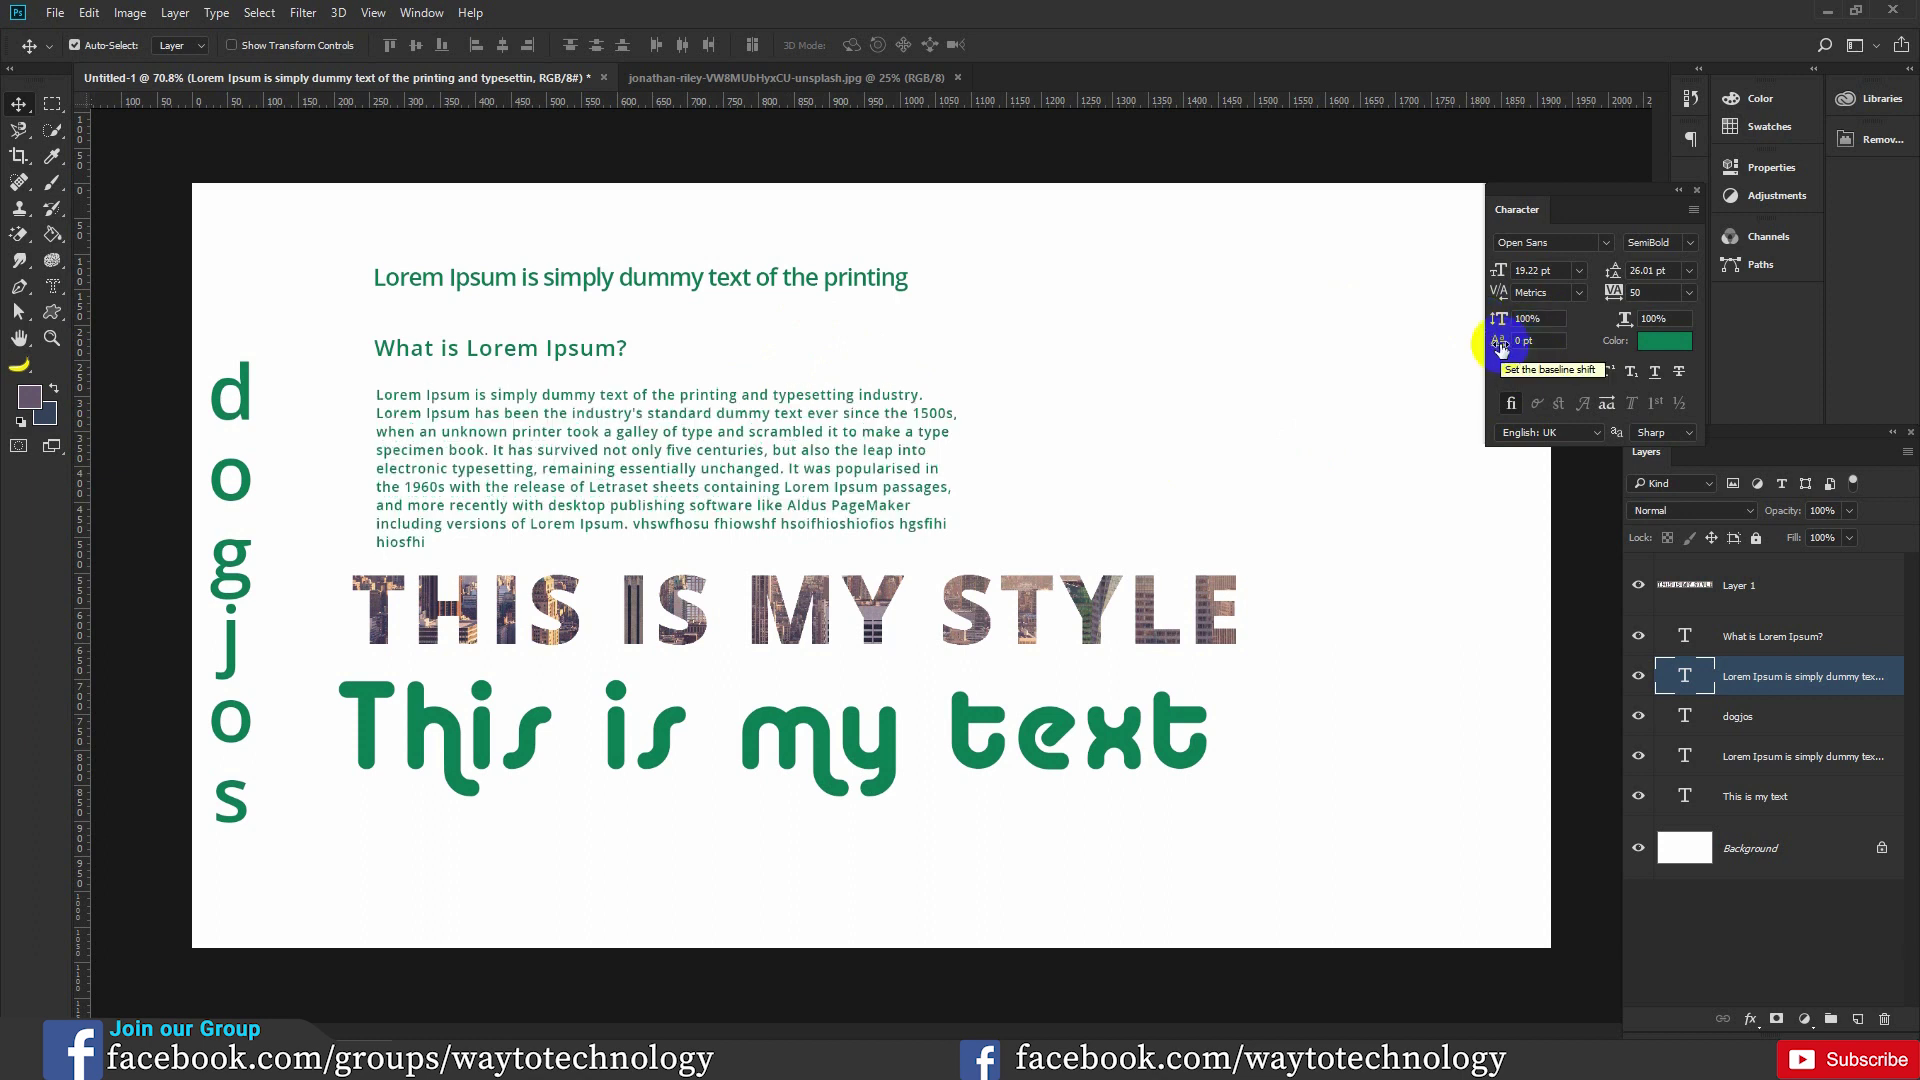
Try a 72 pt baseline shift on the paragraph, then drag it down to -120 pt.
left_click_drag(1499, 345, 1520, 343)
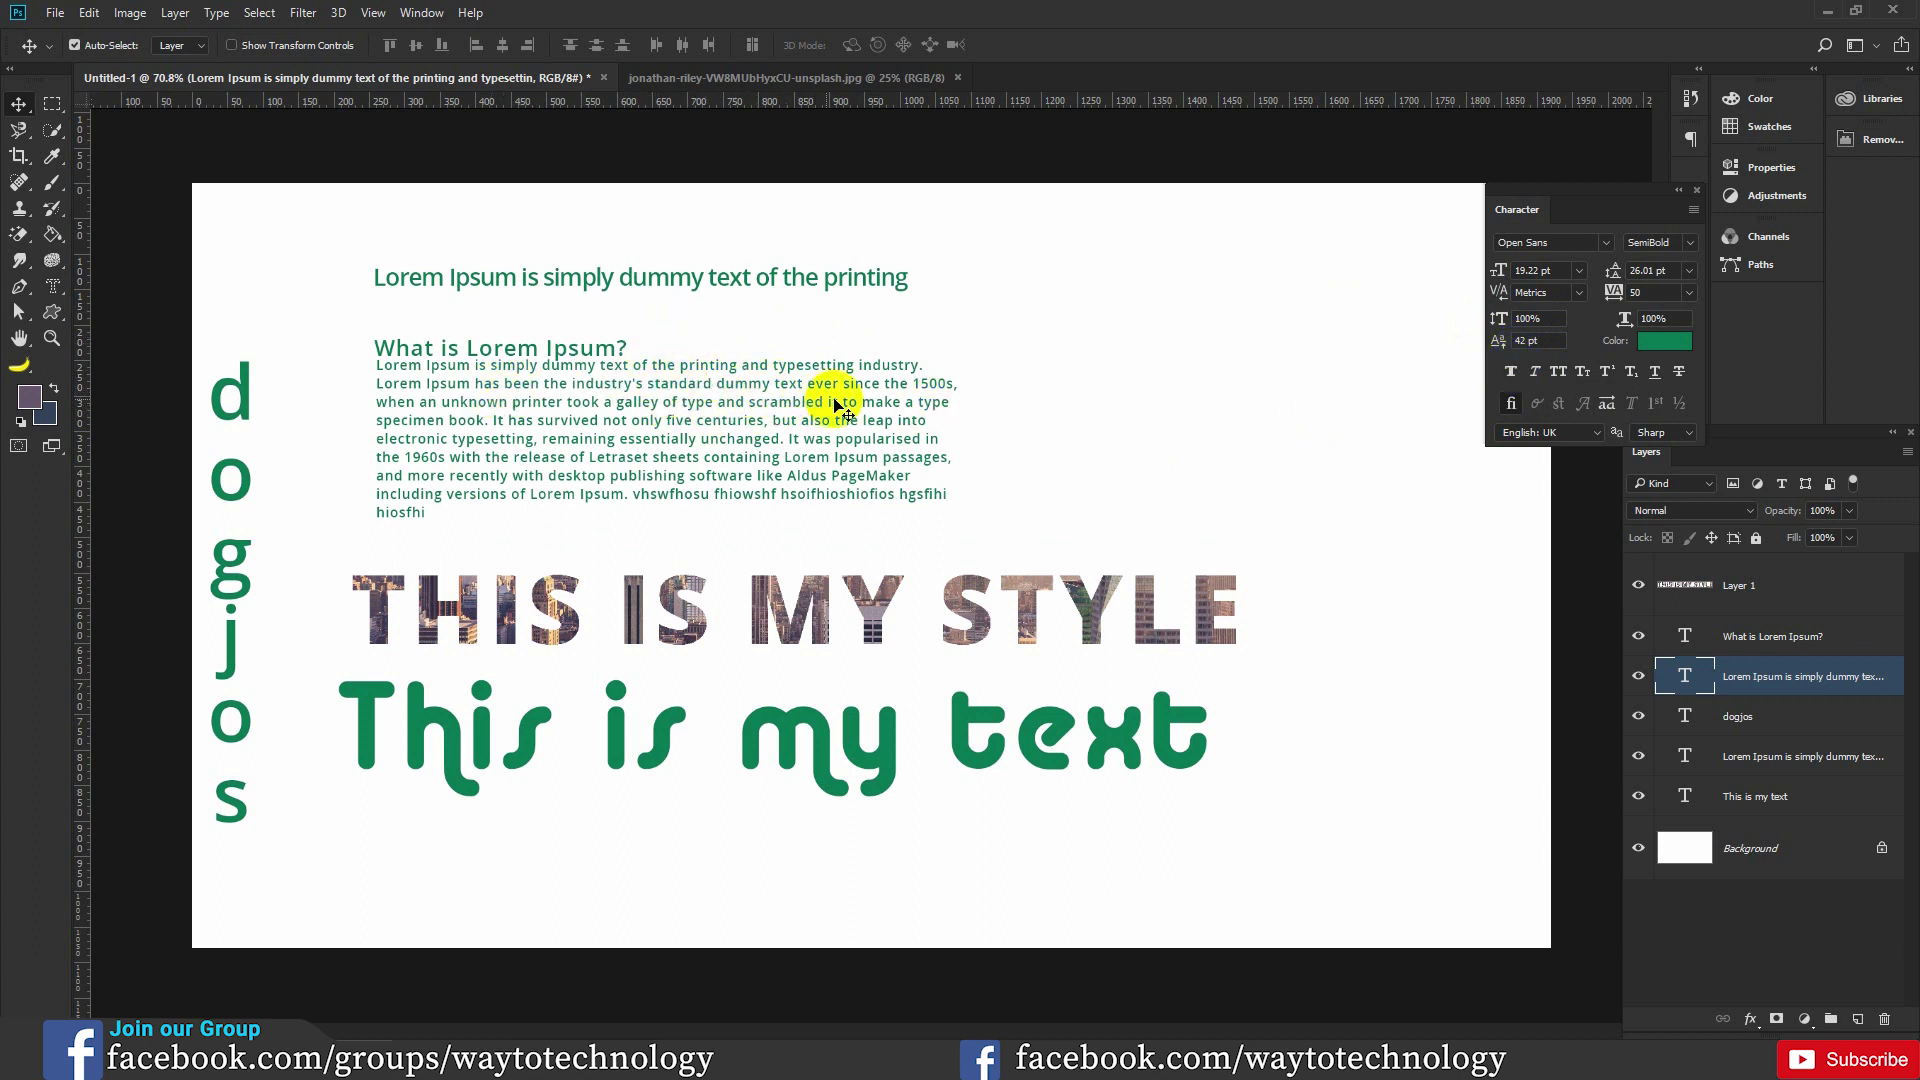
double_click(1685, 678)
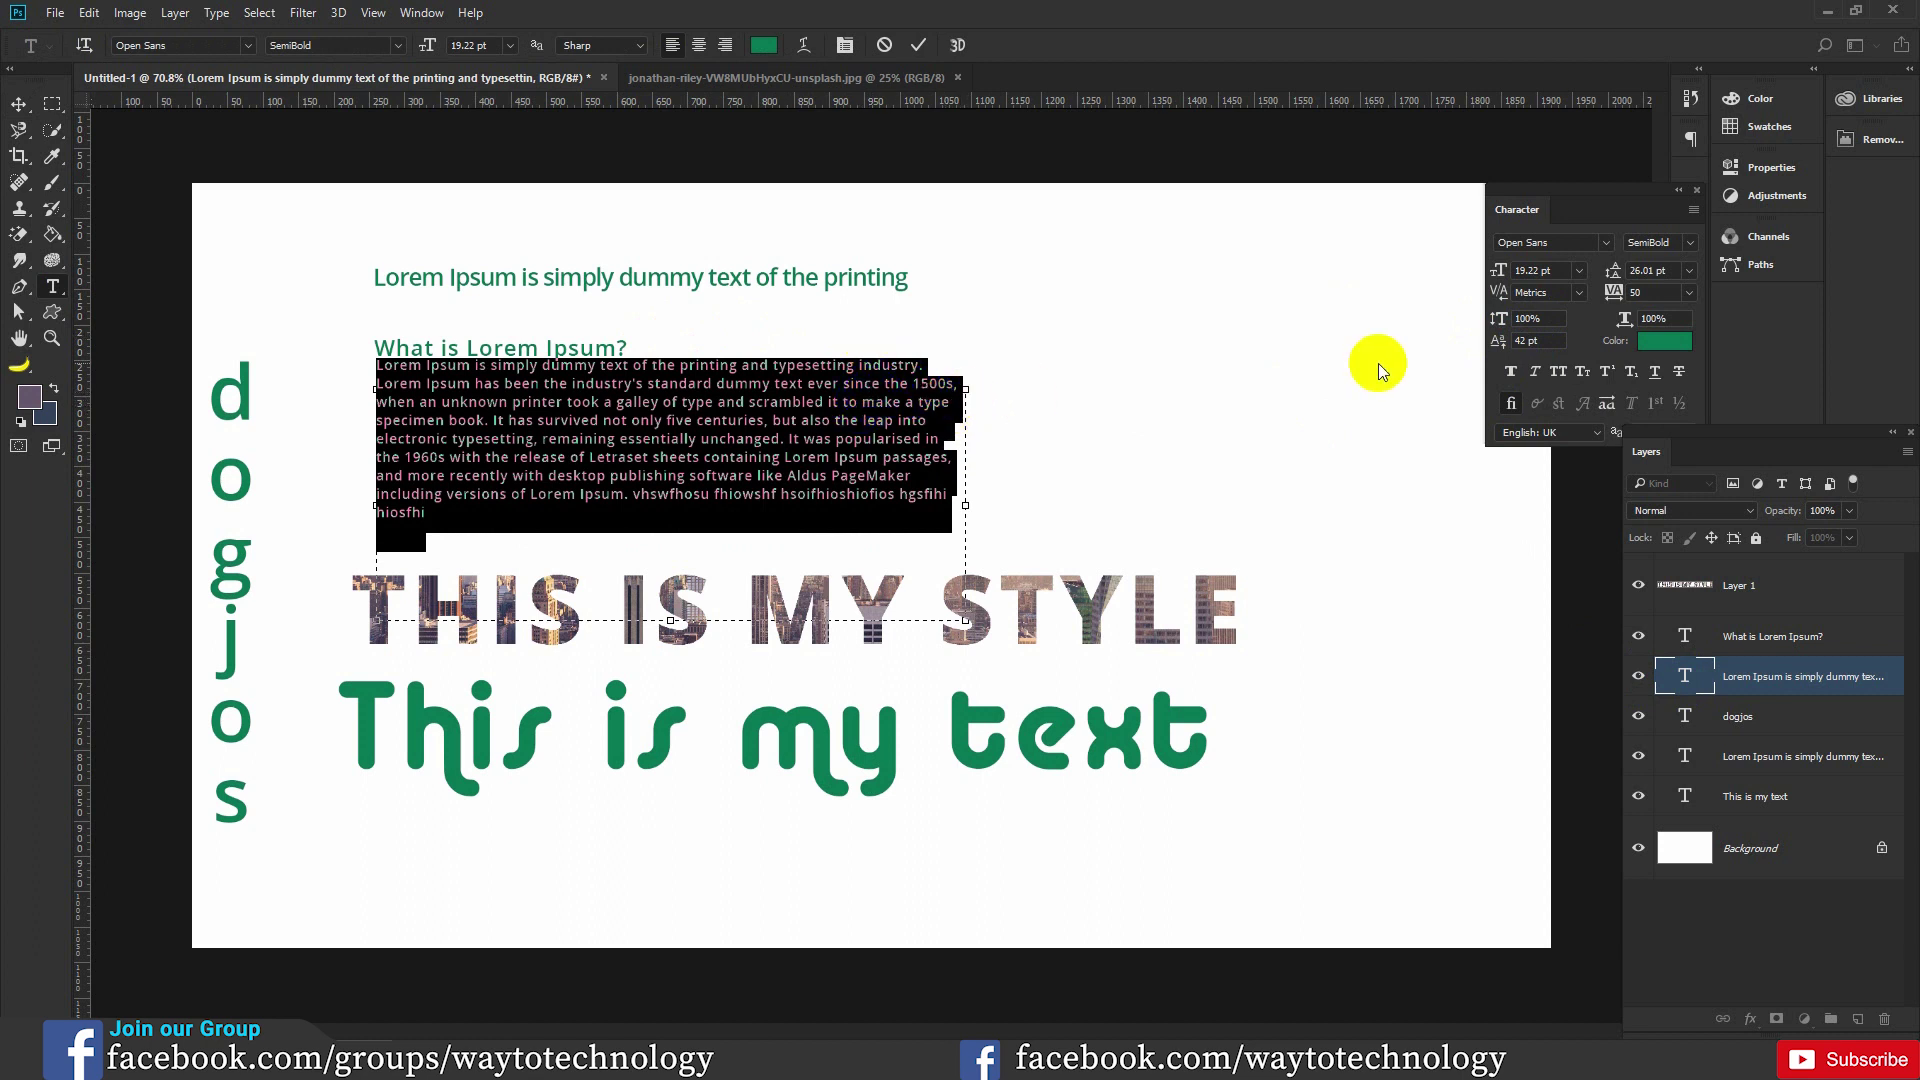
type("72")
key("Return")
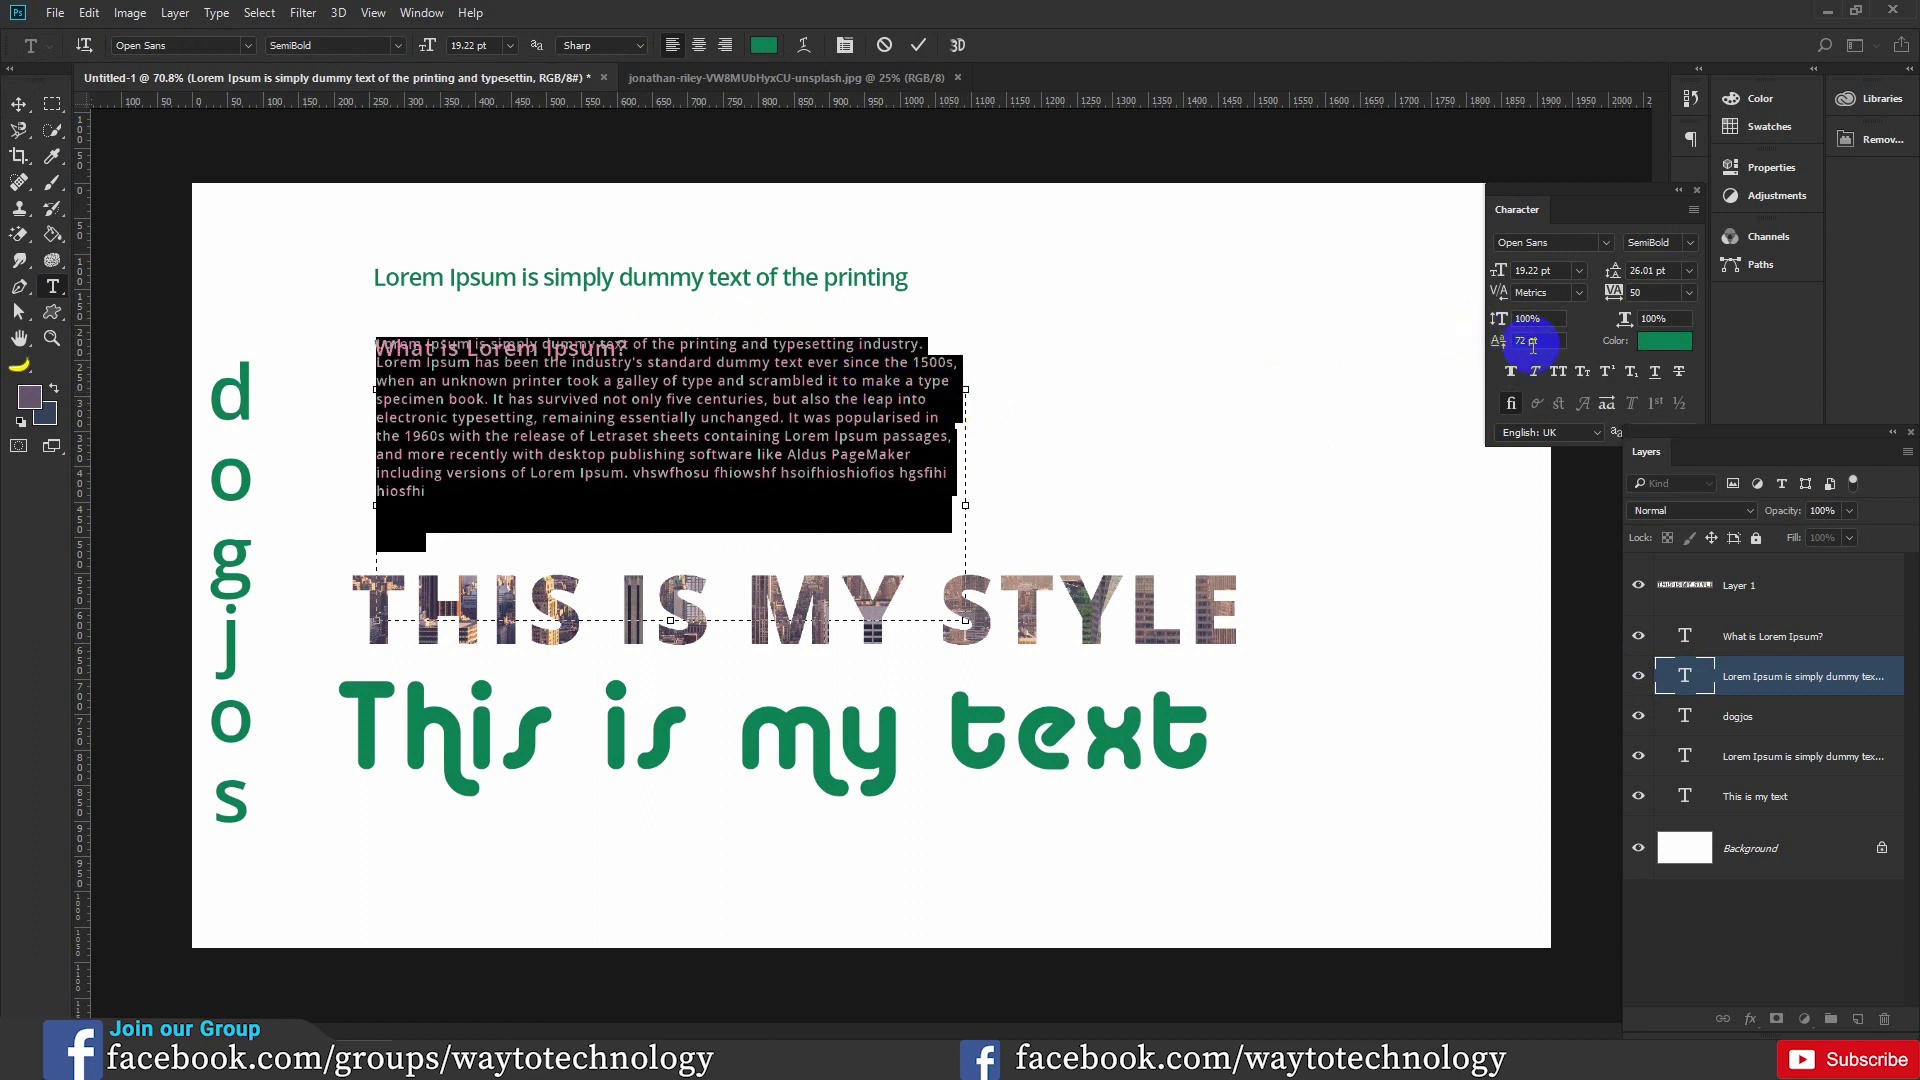
mouse_move(1510, 348)
left_mouse_down()
mouse_move(1540, 358)
mouse_move(1446, 350)
mouse_move(1226, 258)
left_mouse_up()
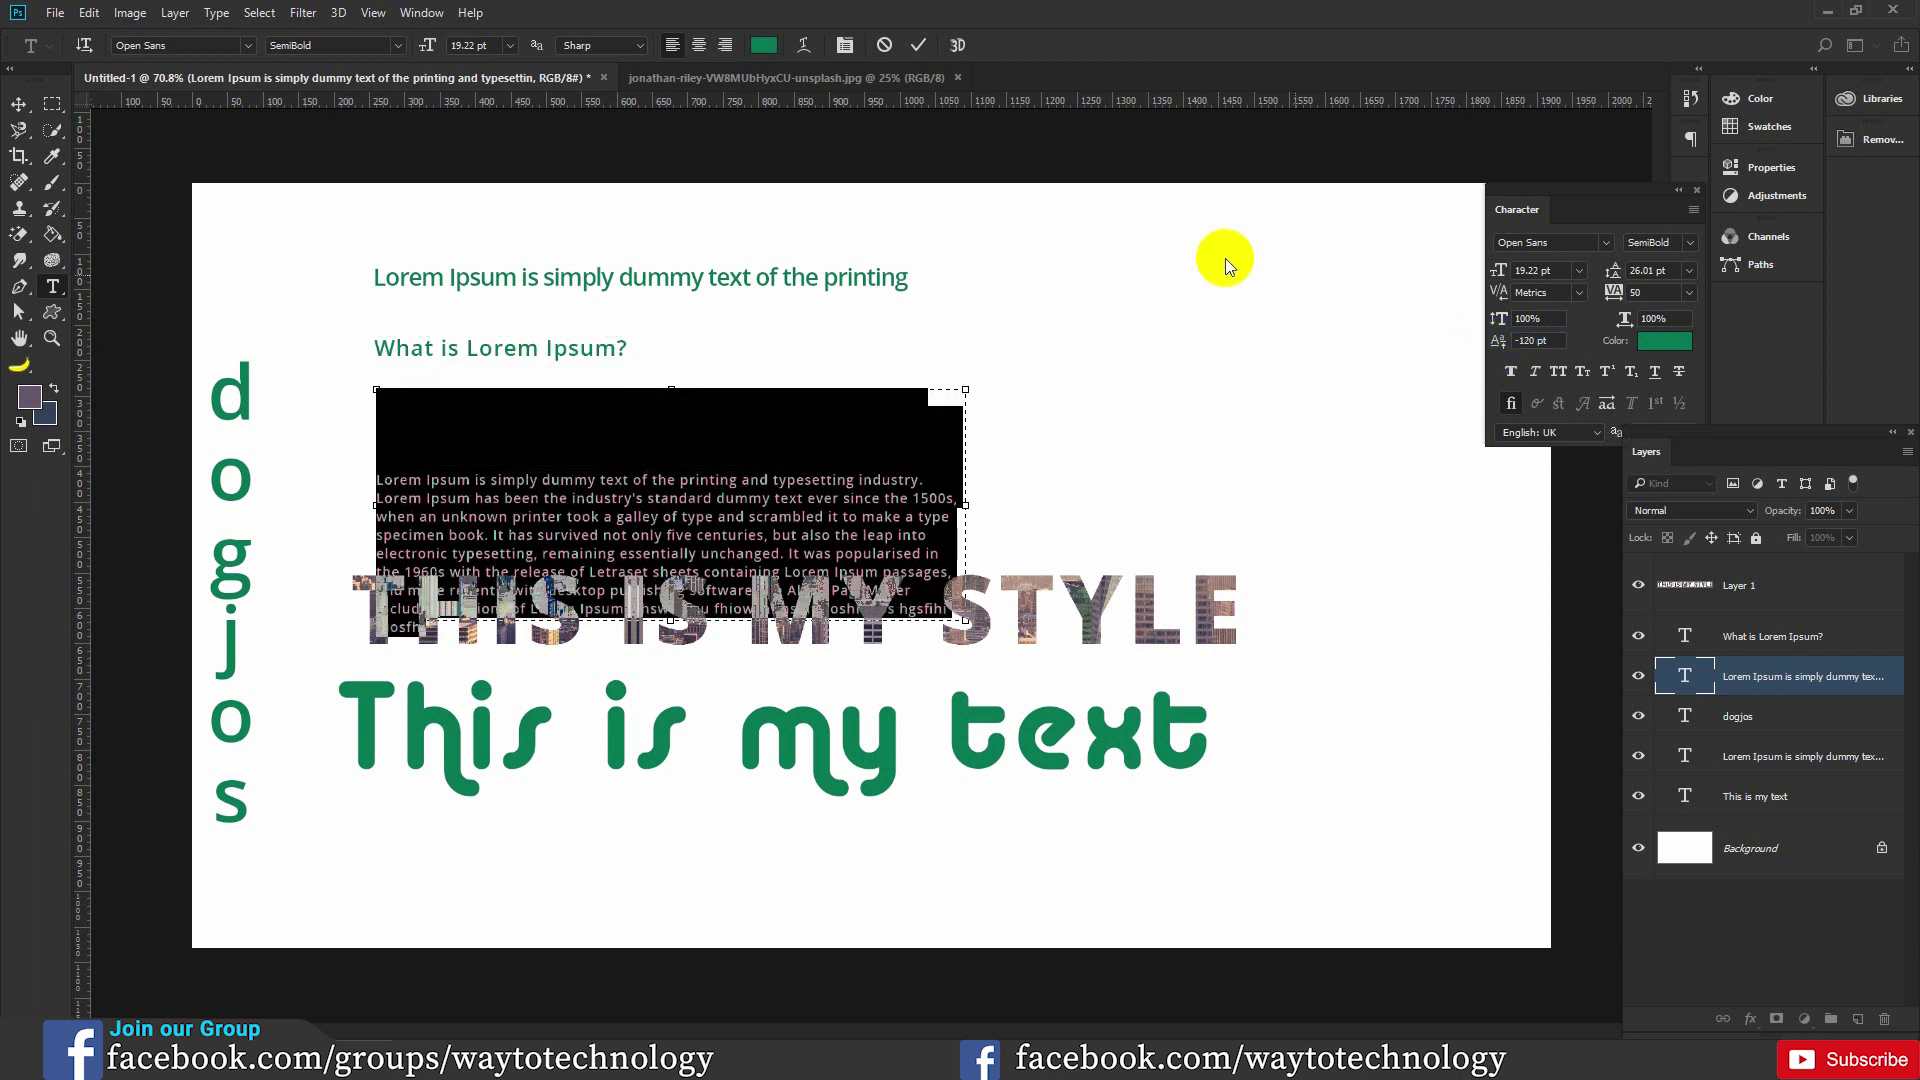
Colour the body paragraph dark grey #525f5b.
left_click(1664, 341)
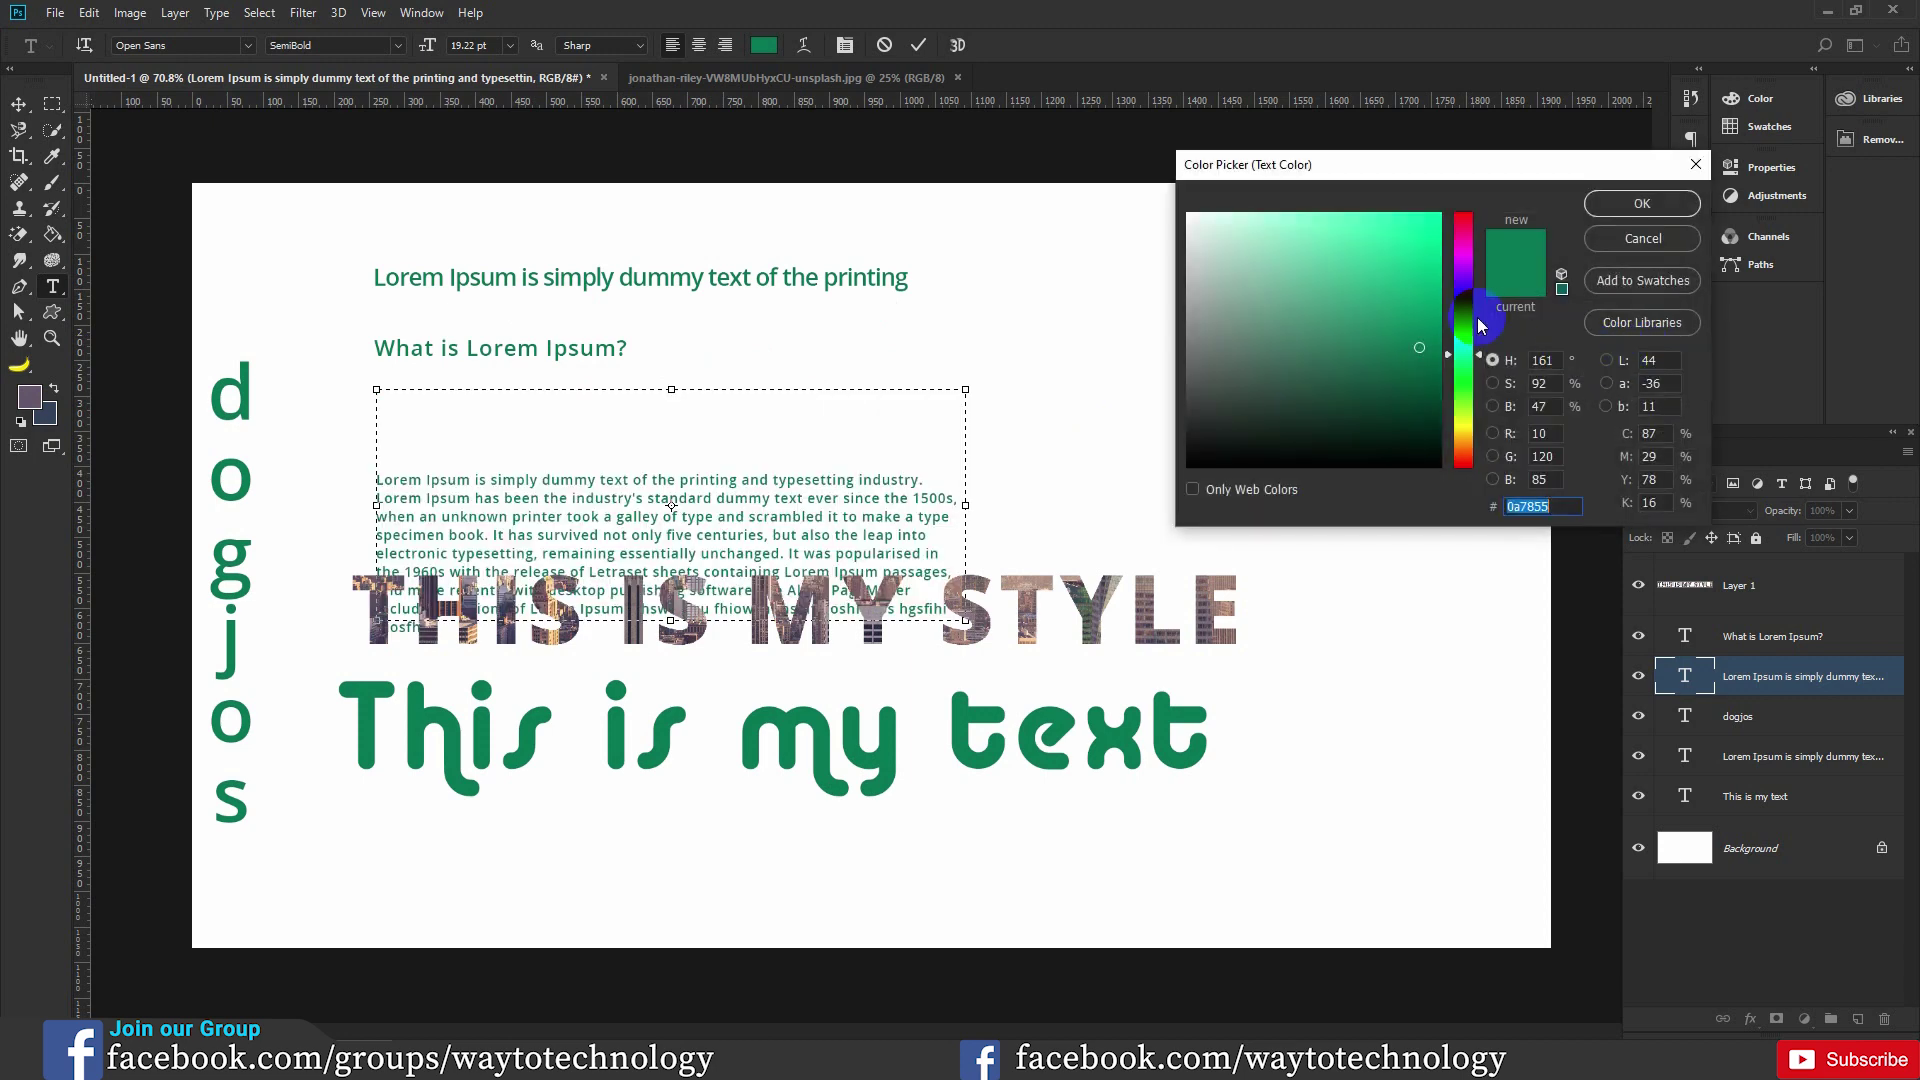
left_click(1273, 278)
left_click(1222, 372)
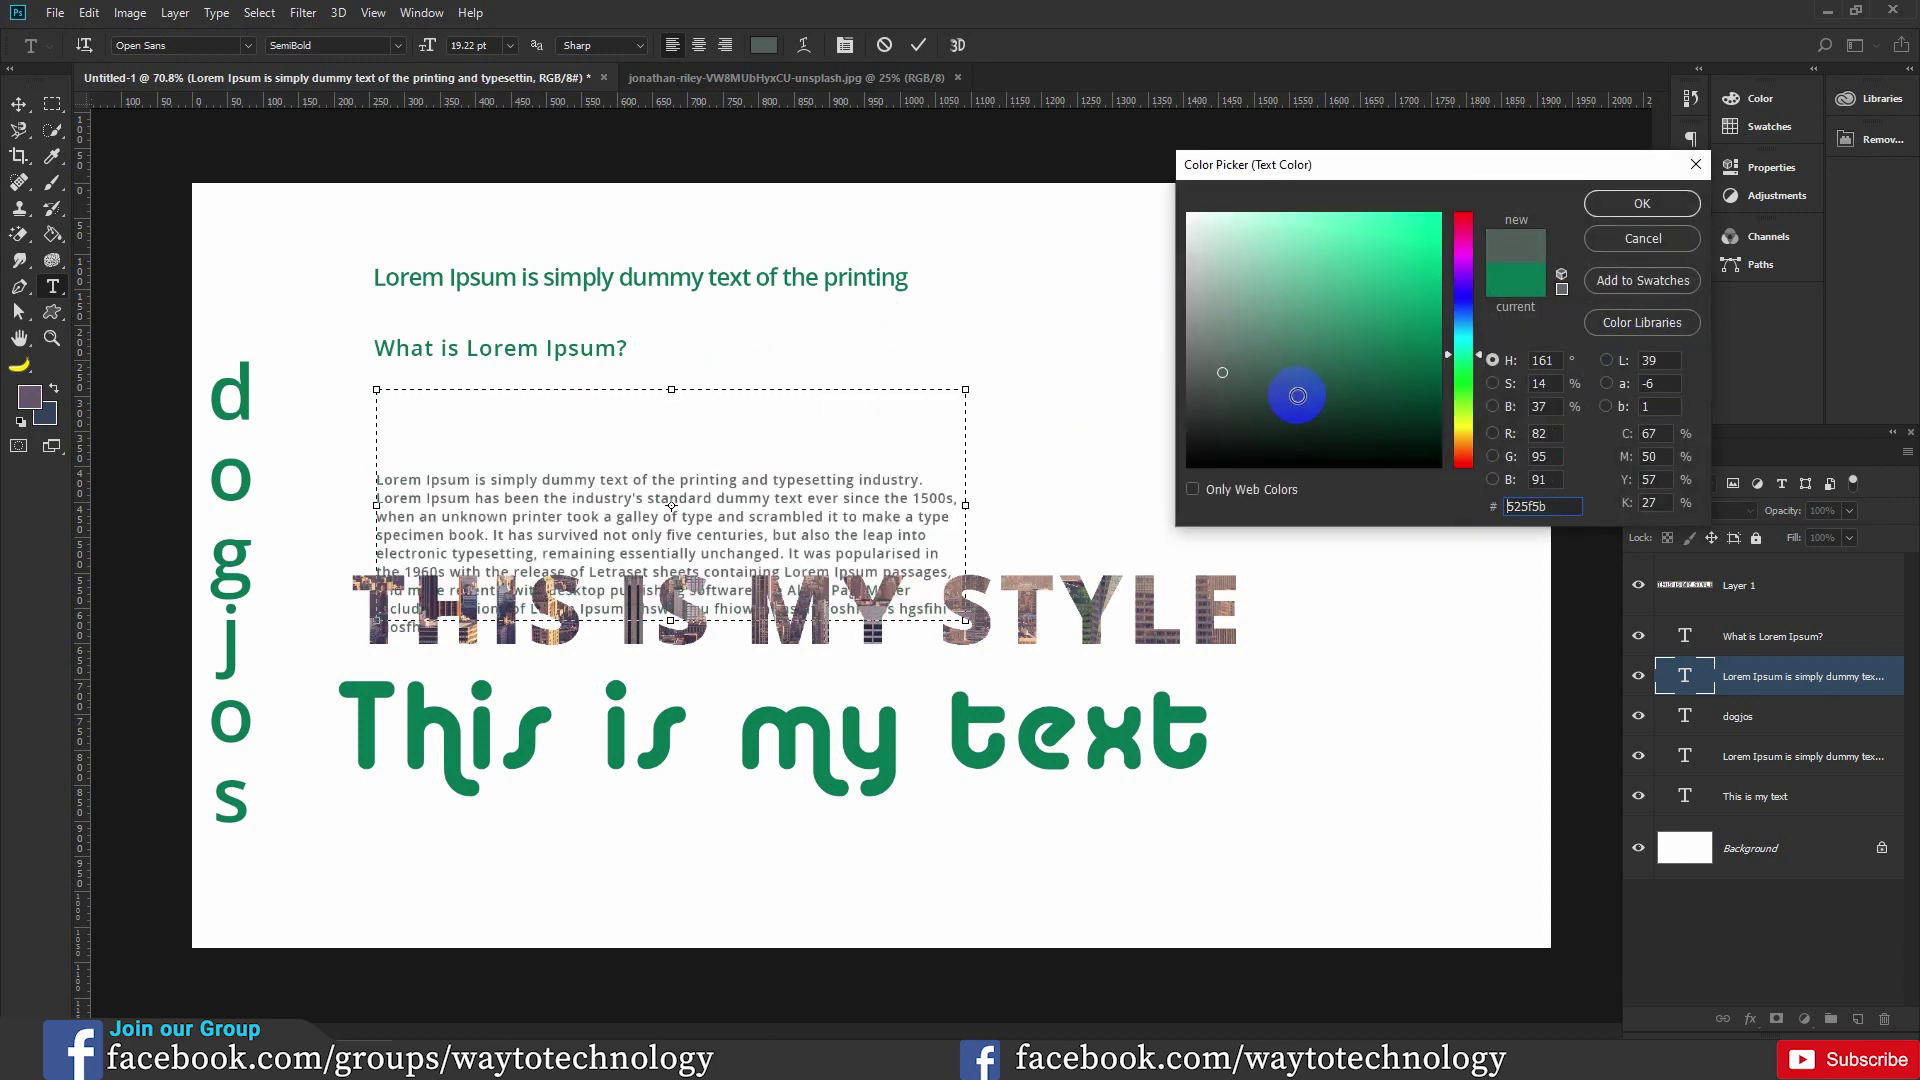
left_click(1644, 198)
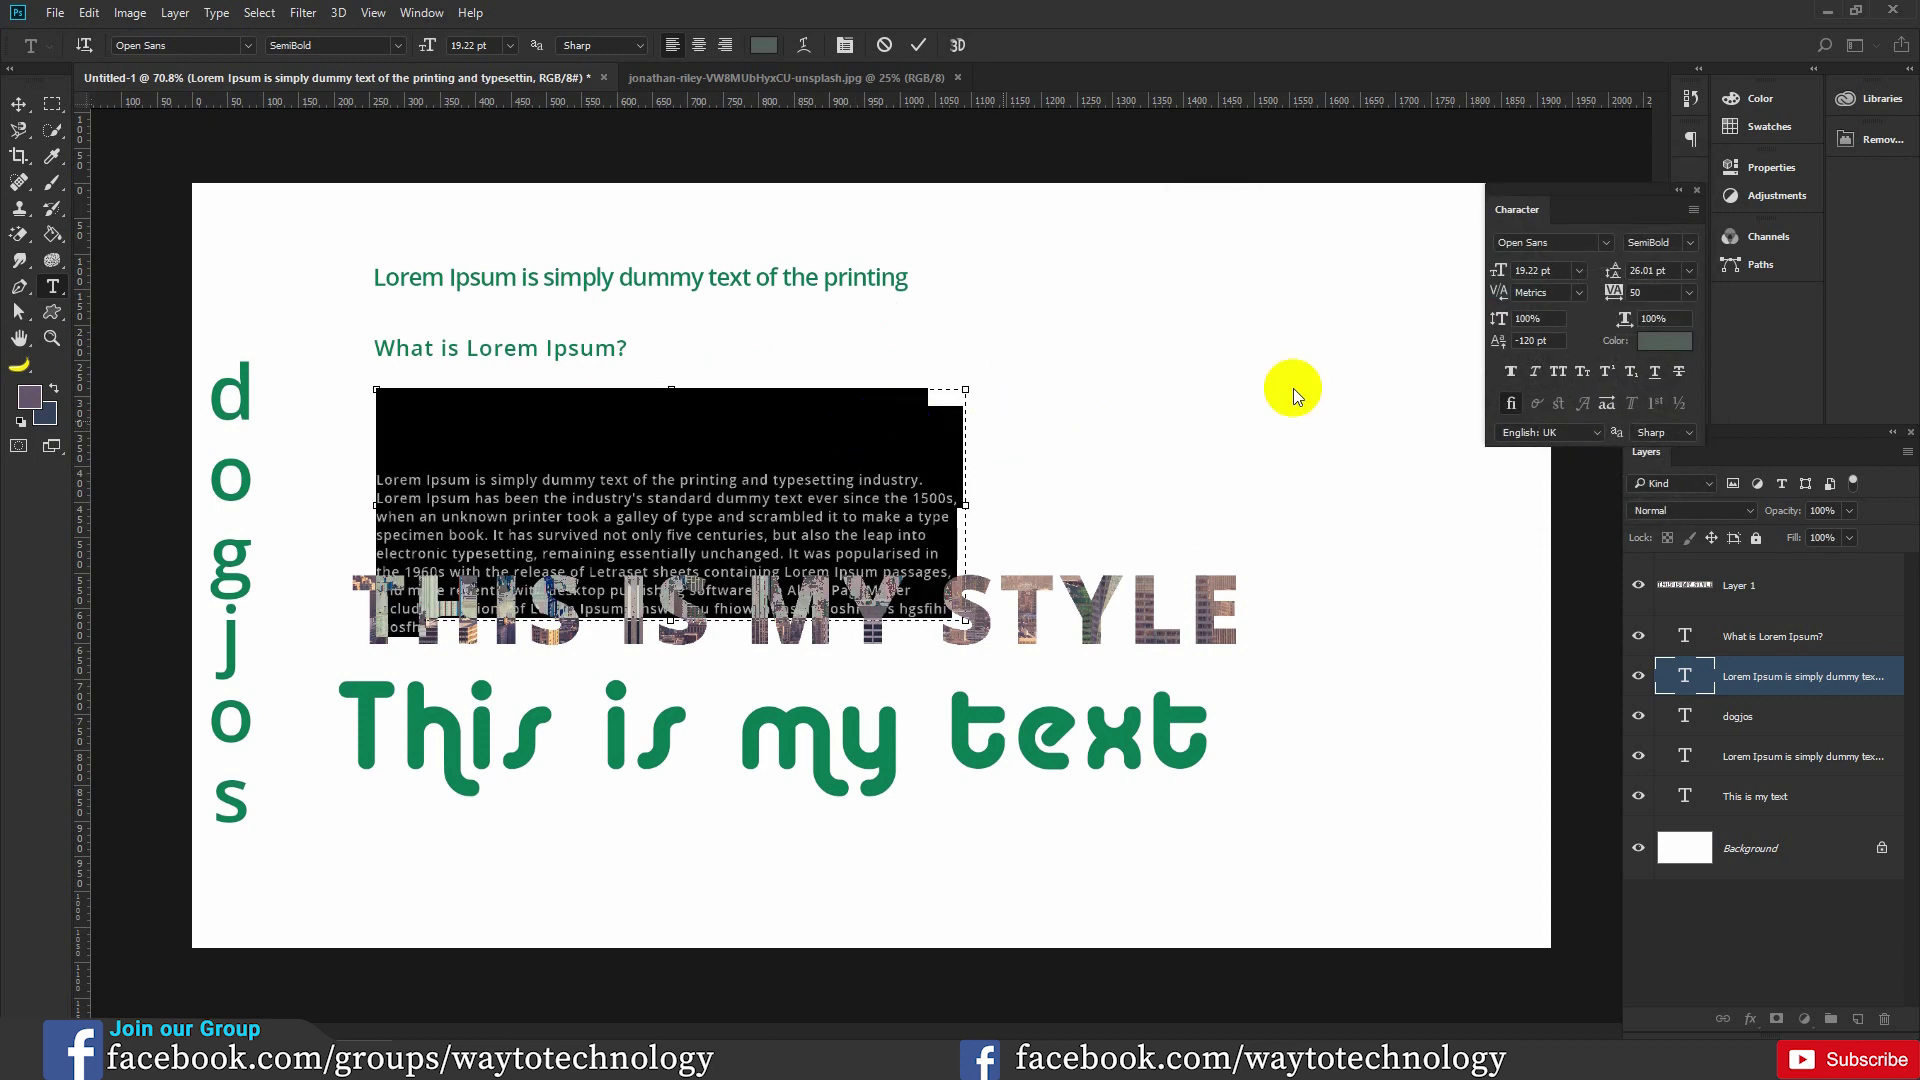
Reset the paragraph's baseline shift to 0 pt and apply Faux Bold.
left_click(1558, 341)
type("0")
key("Return")
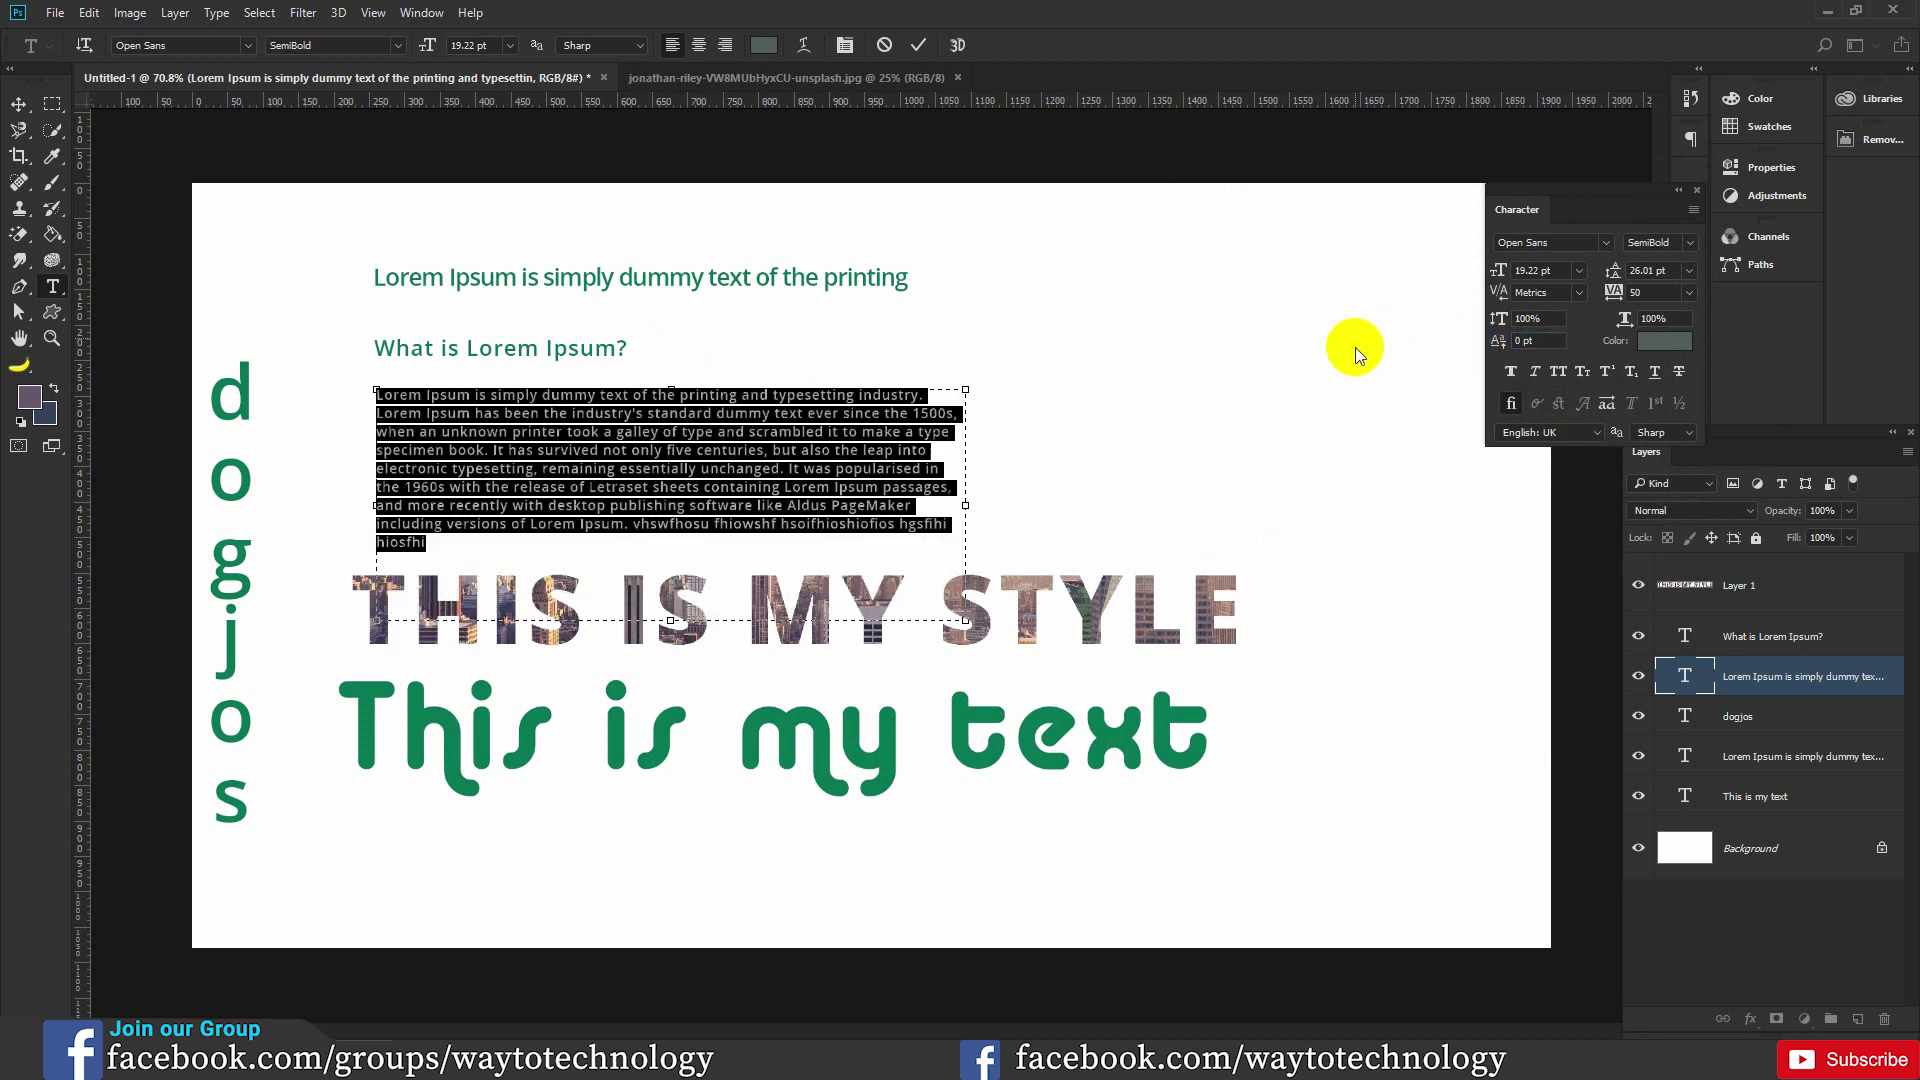
left_click(1511, 373)
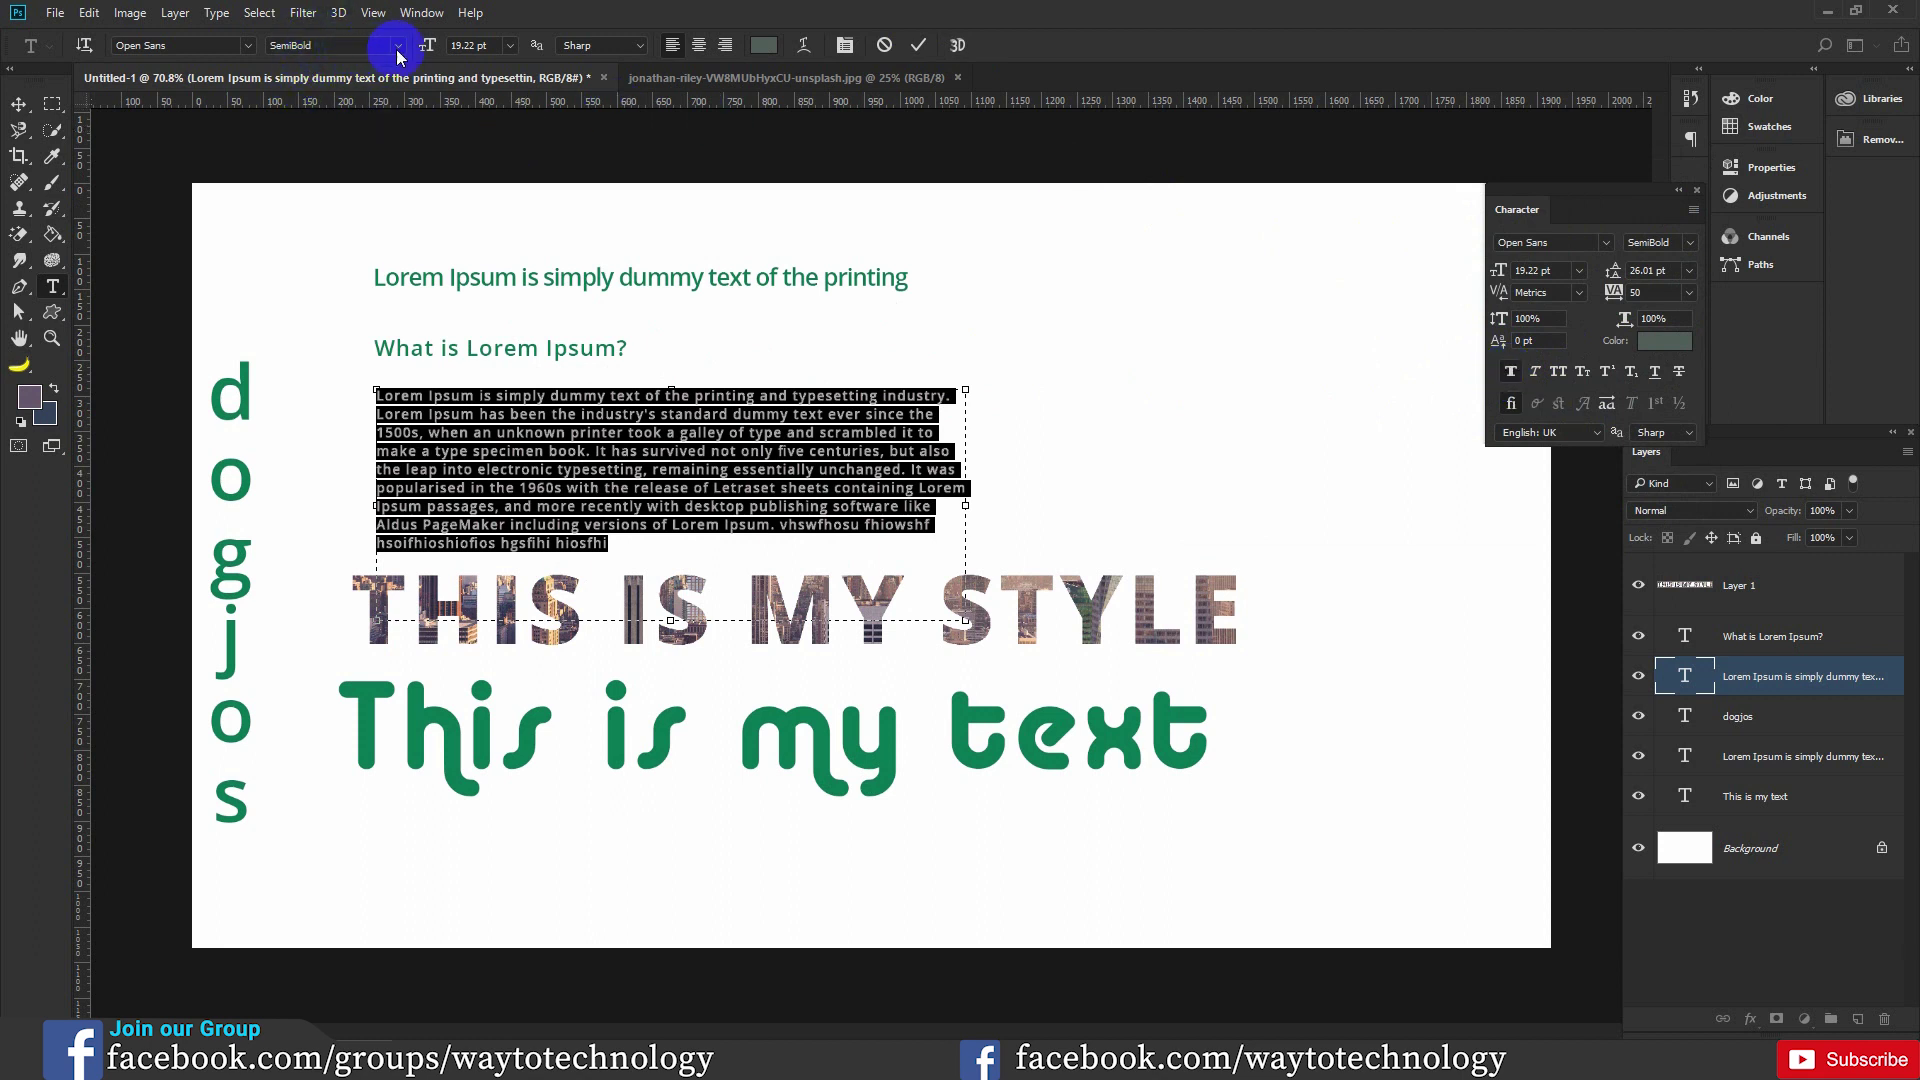
Apply Faux Italic and Small Caps to the paragraph, after trying All Caps, and commit it.
left_click(1537, 372)
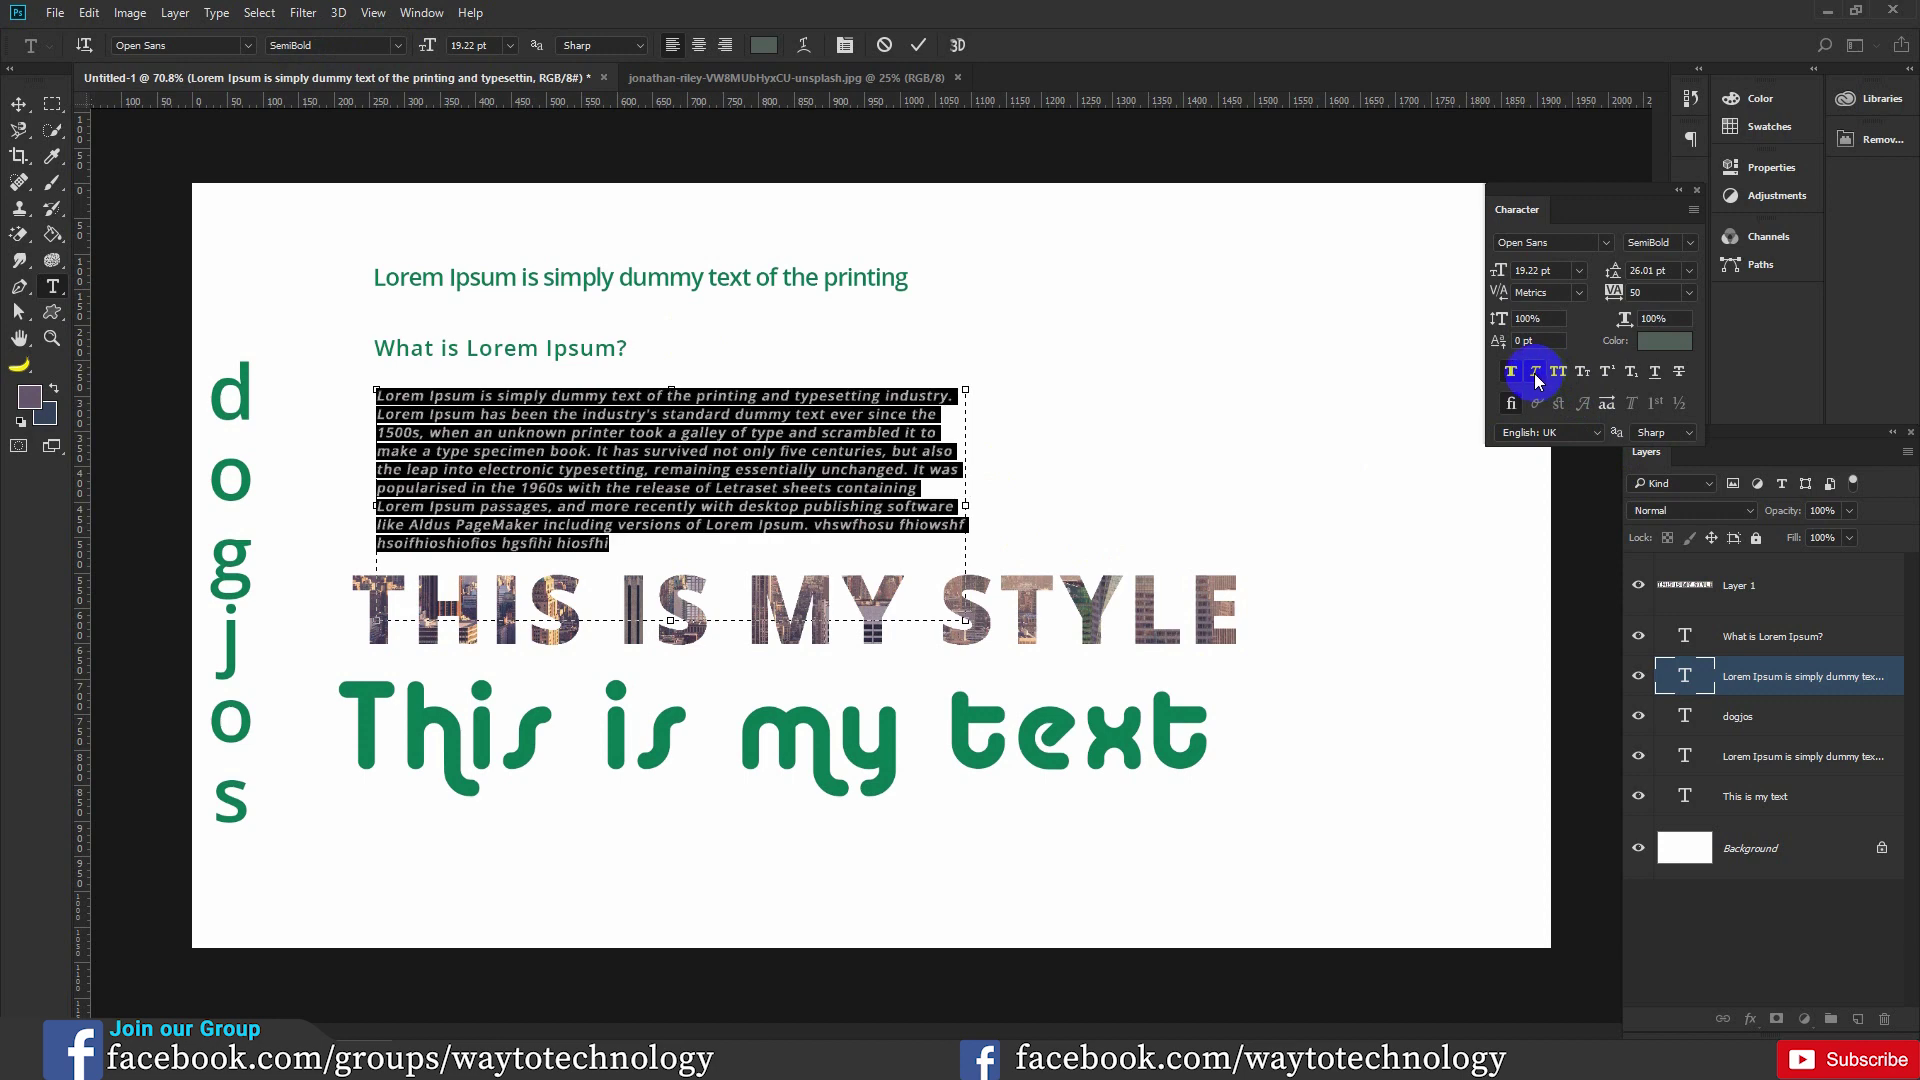
left_click(1561, 381)
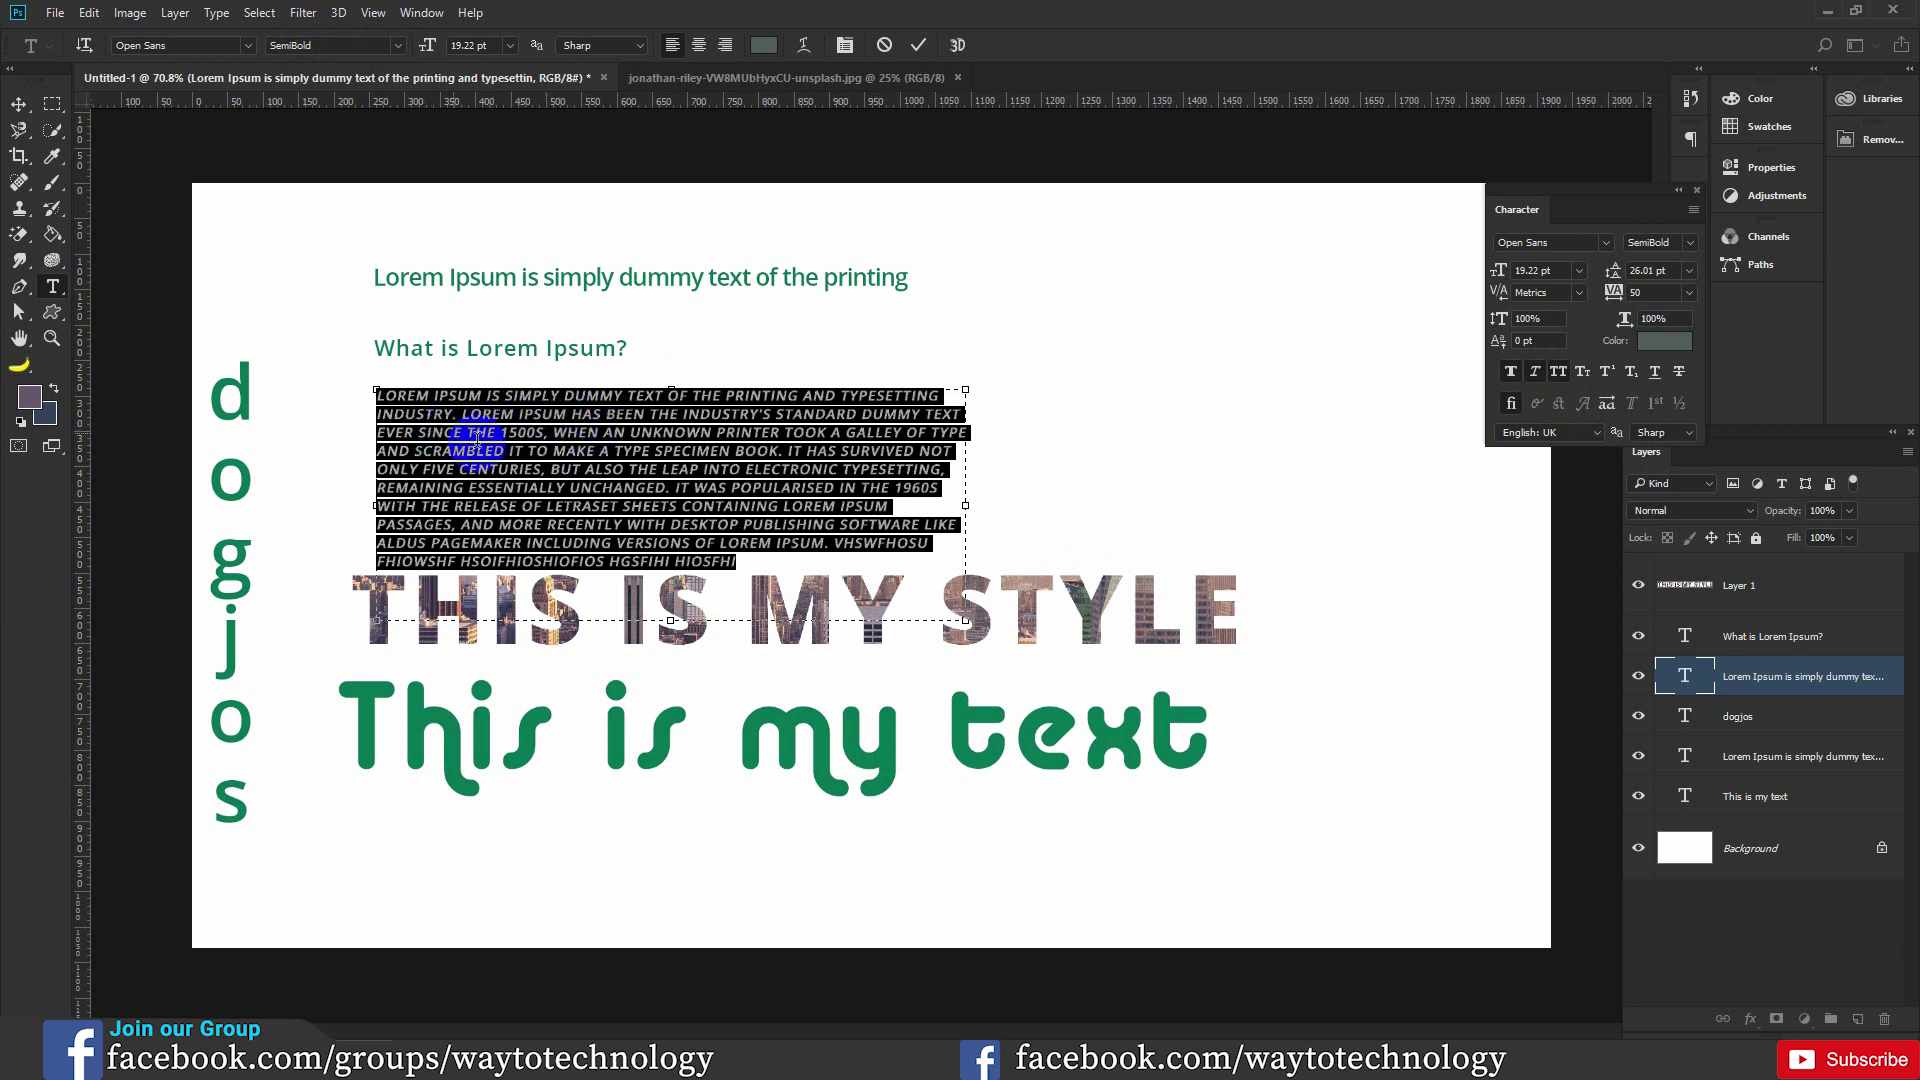
left_click(1556, 374)
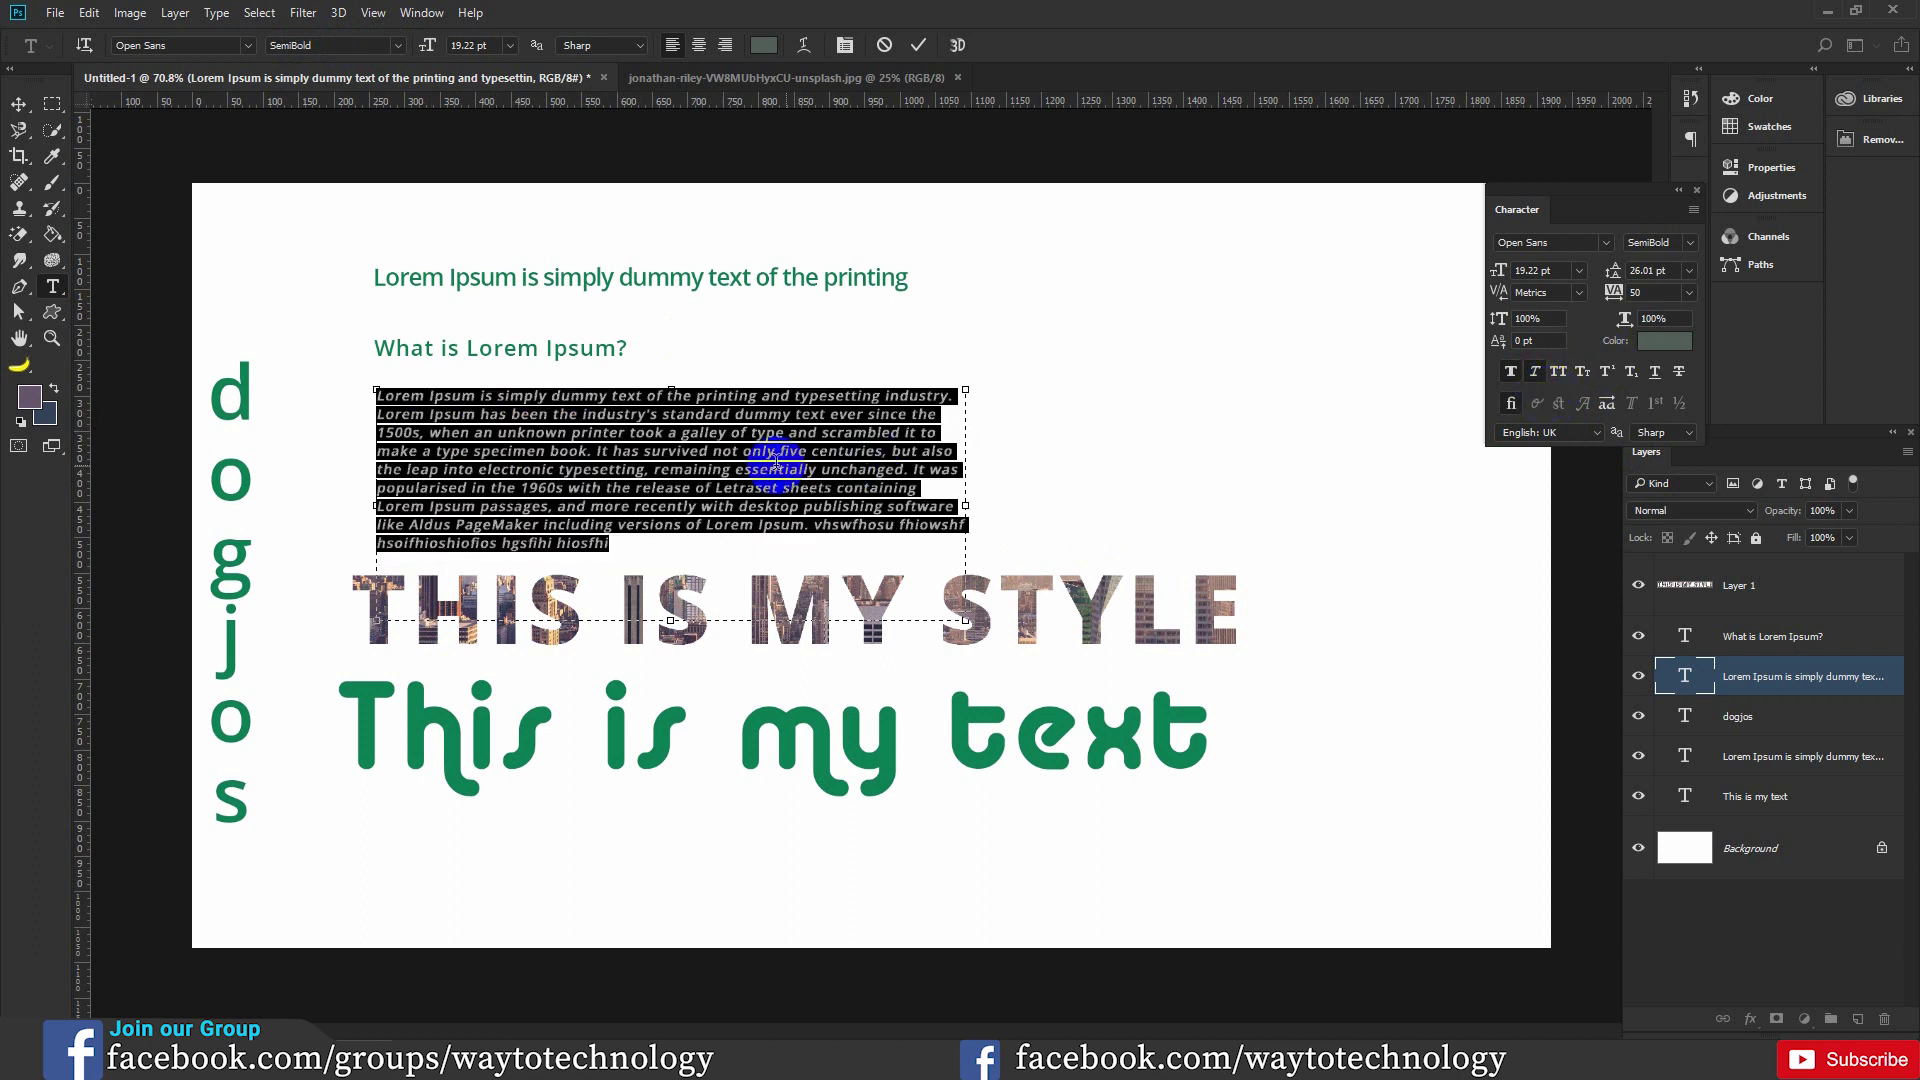
left_click(1582, 373)
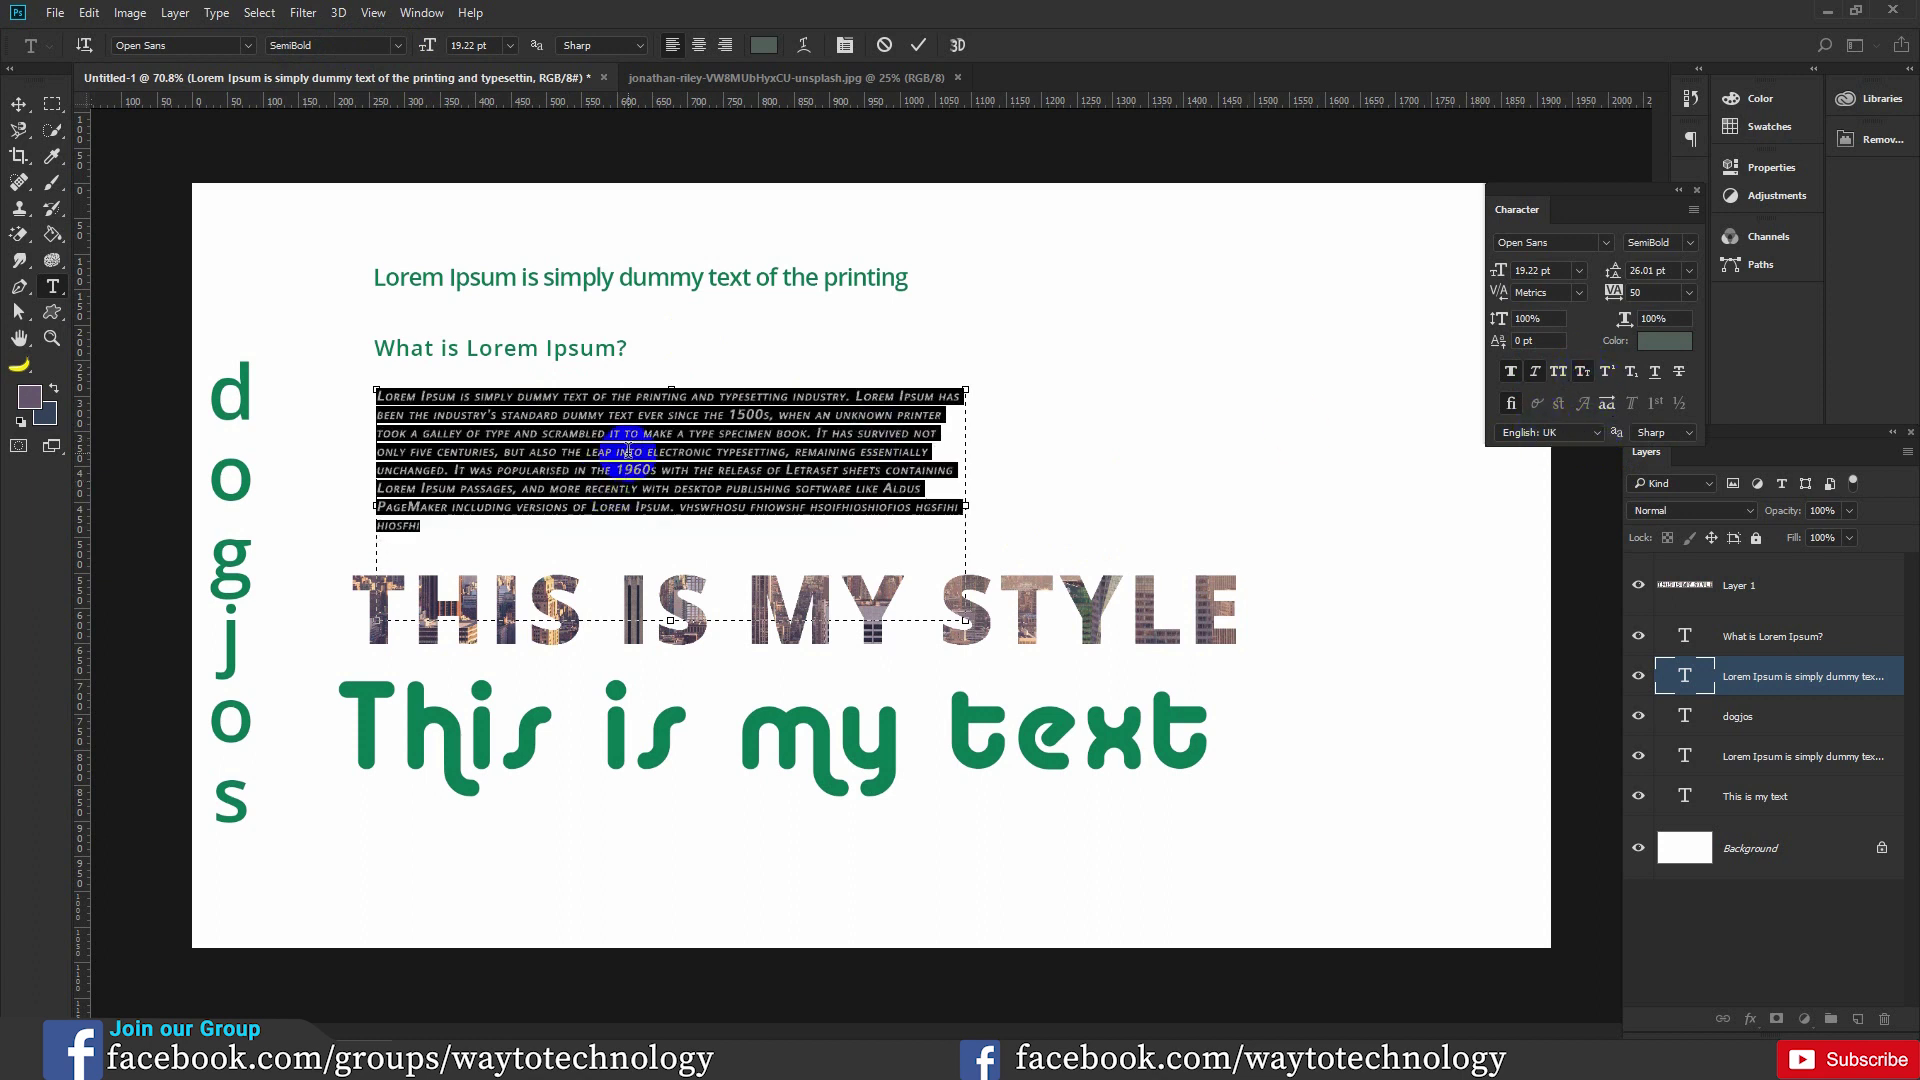
left_click(811, 500)
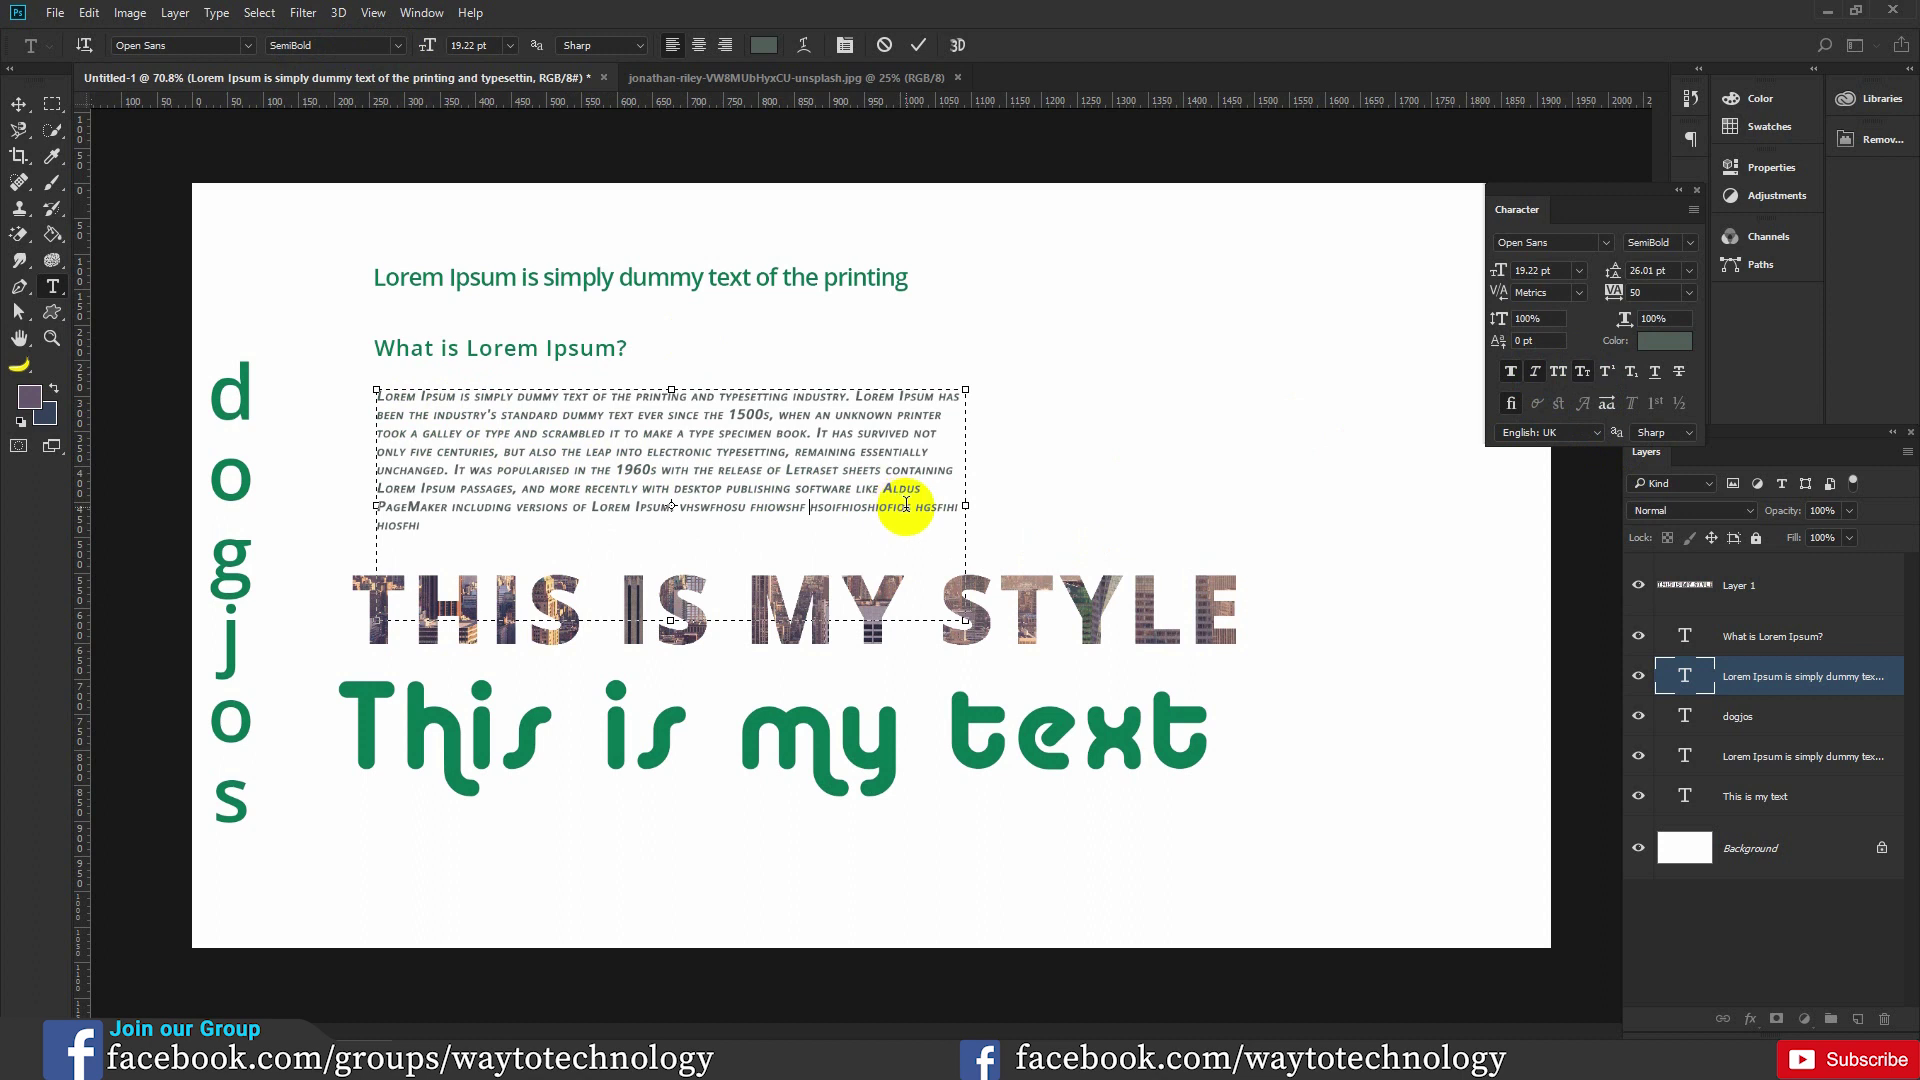
left_click(918, 48)
key("v")
left_click(1610, 383)
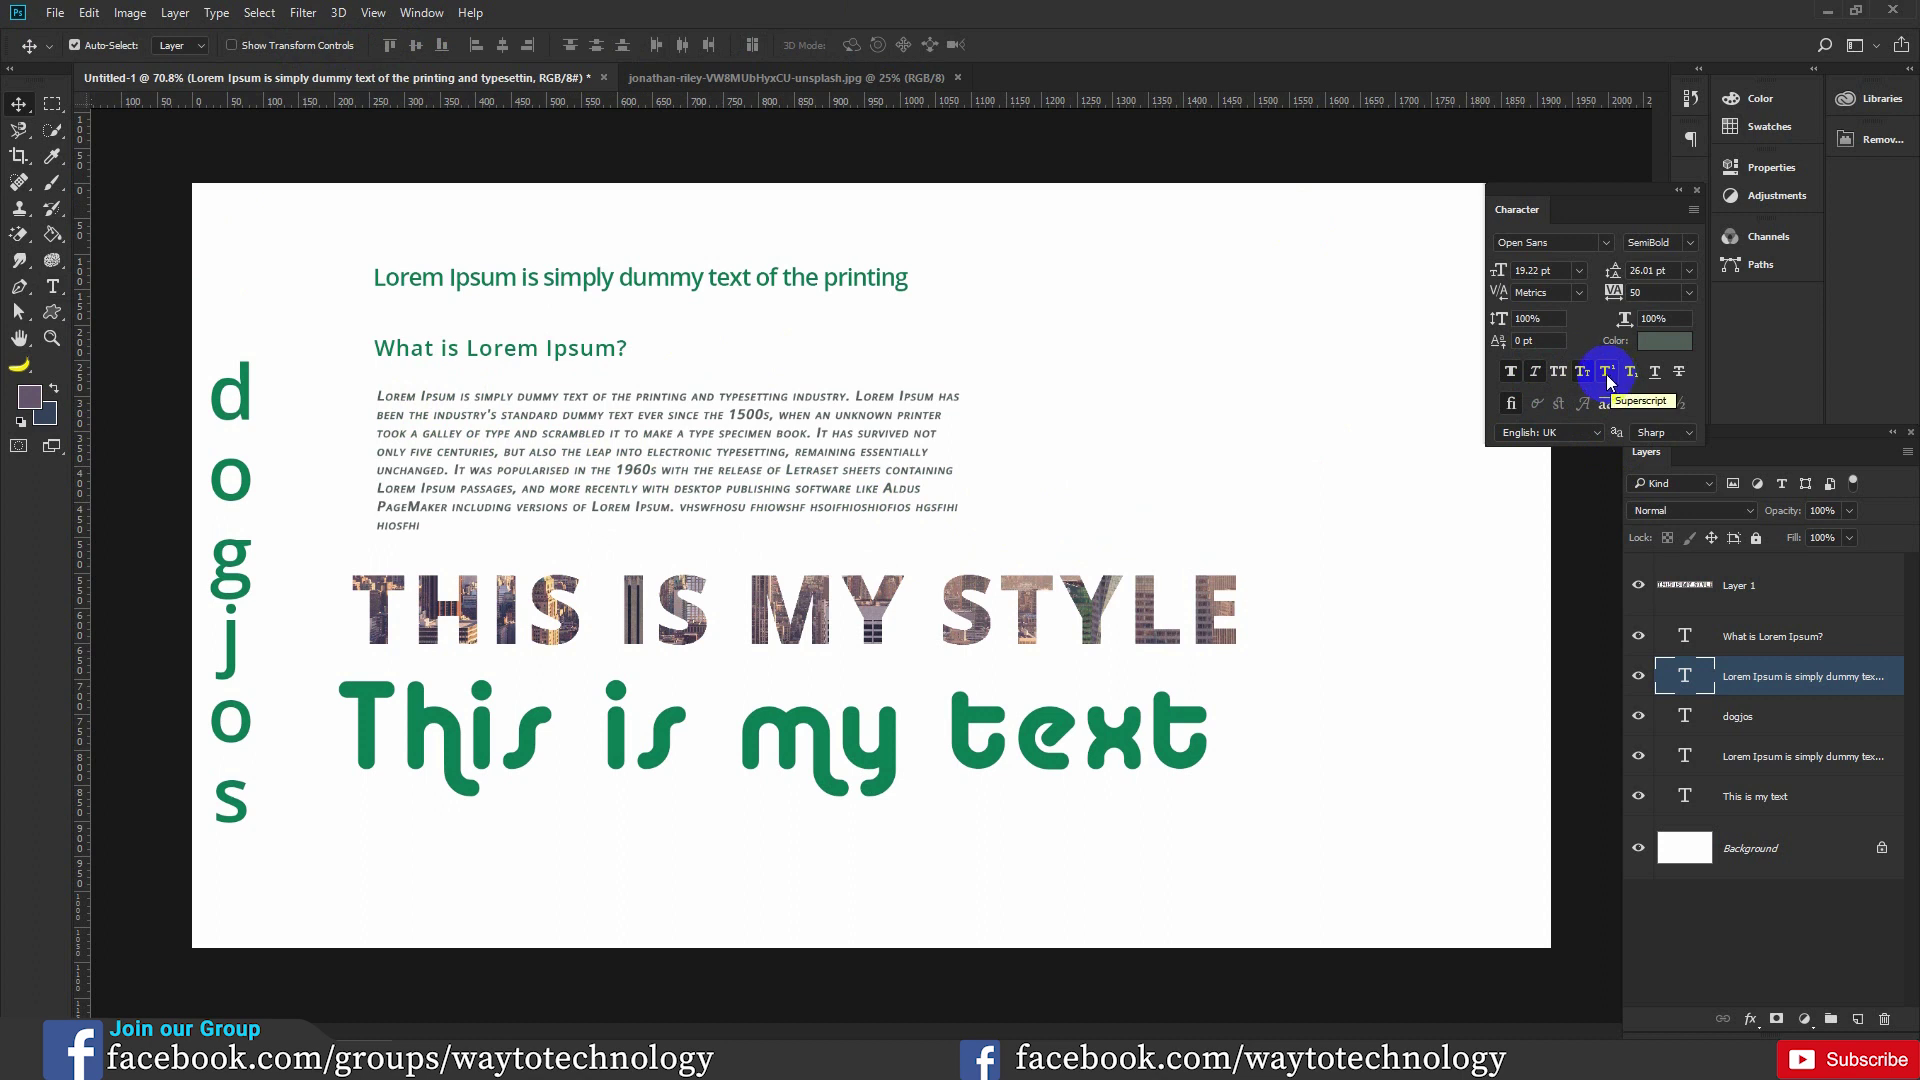
Make the s in 'Ipsum' superscript and the m subscript in the heading.
left_click(563, 357)
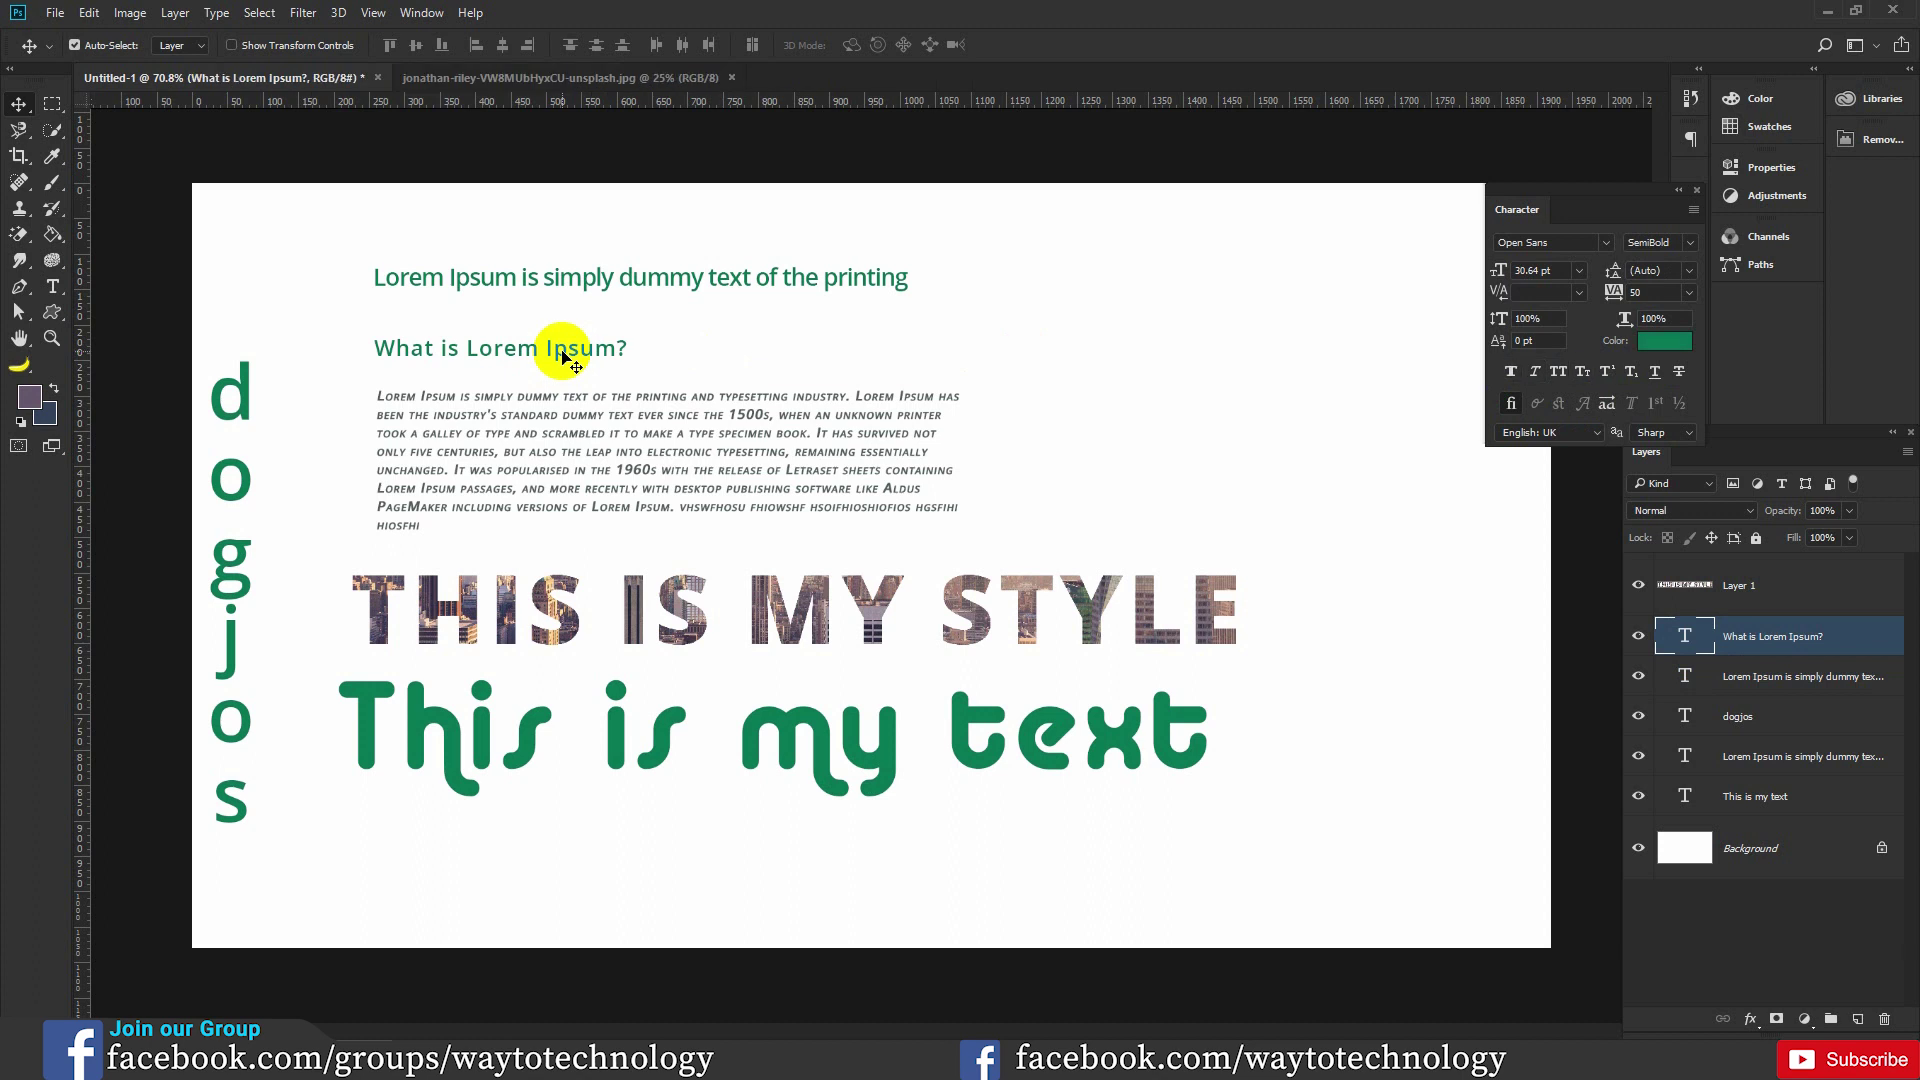
double_click(1685, 636)
left_click(559, 352)
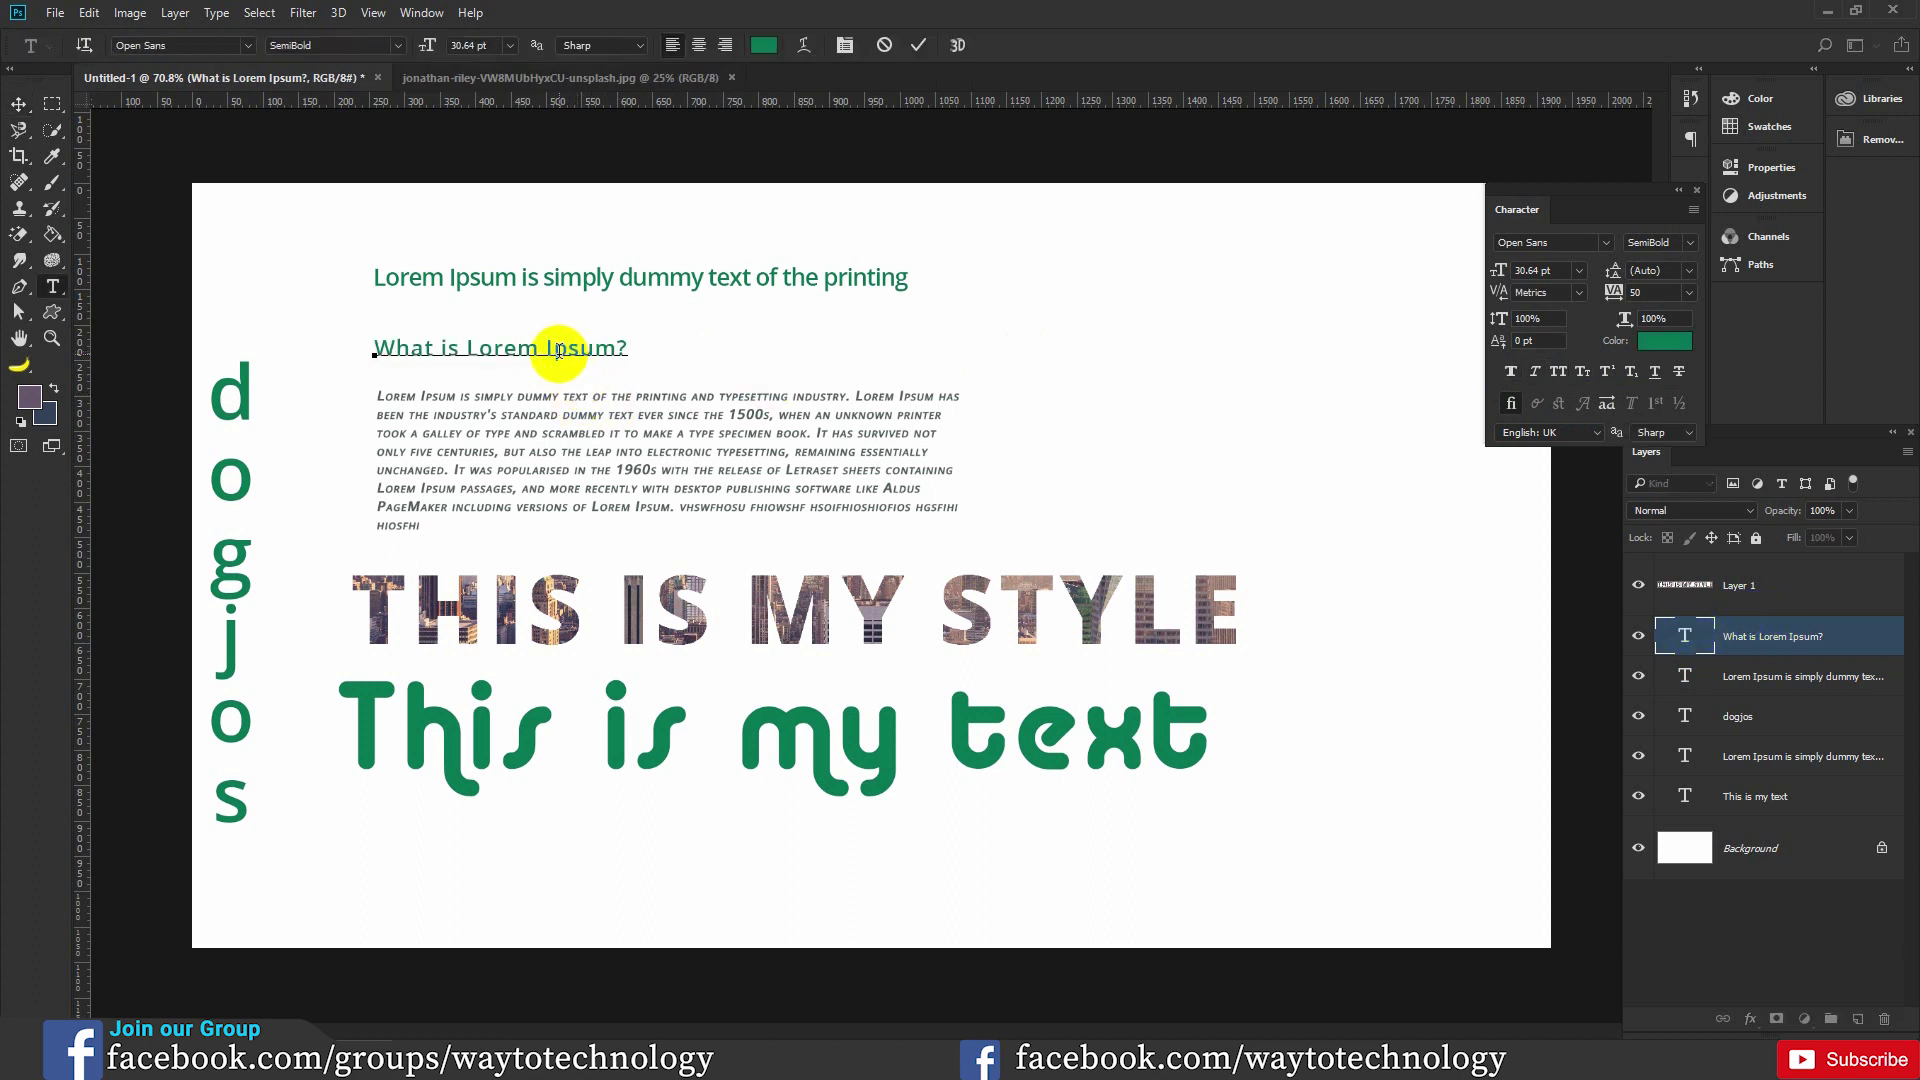
left_click_drag(580, 350, 567, 350)
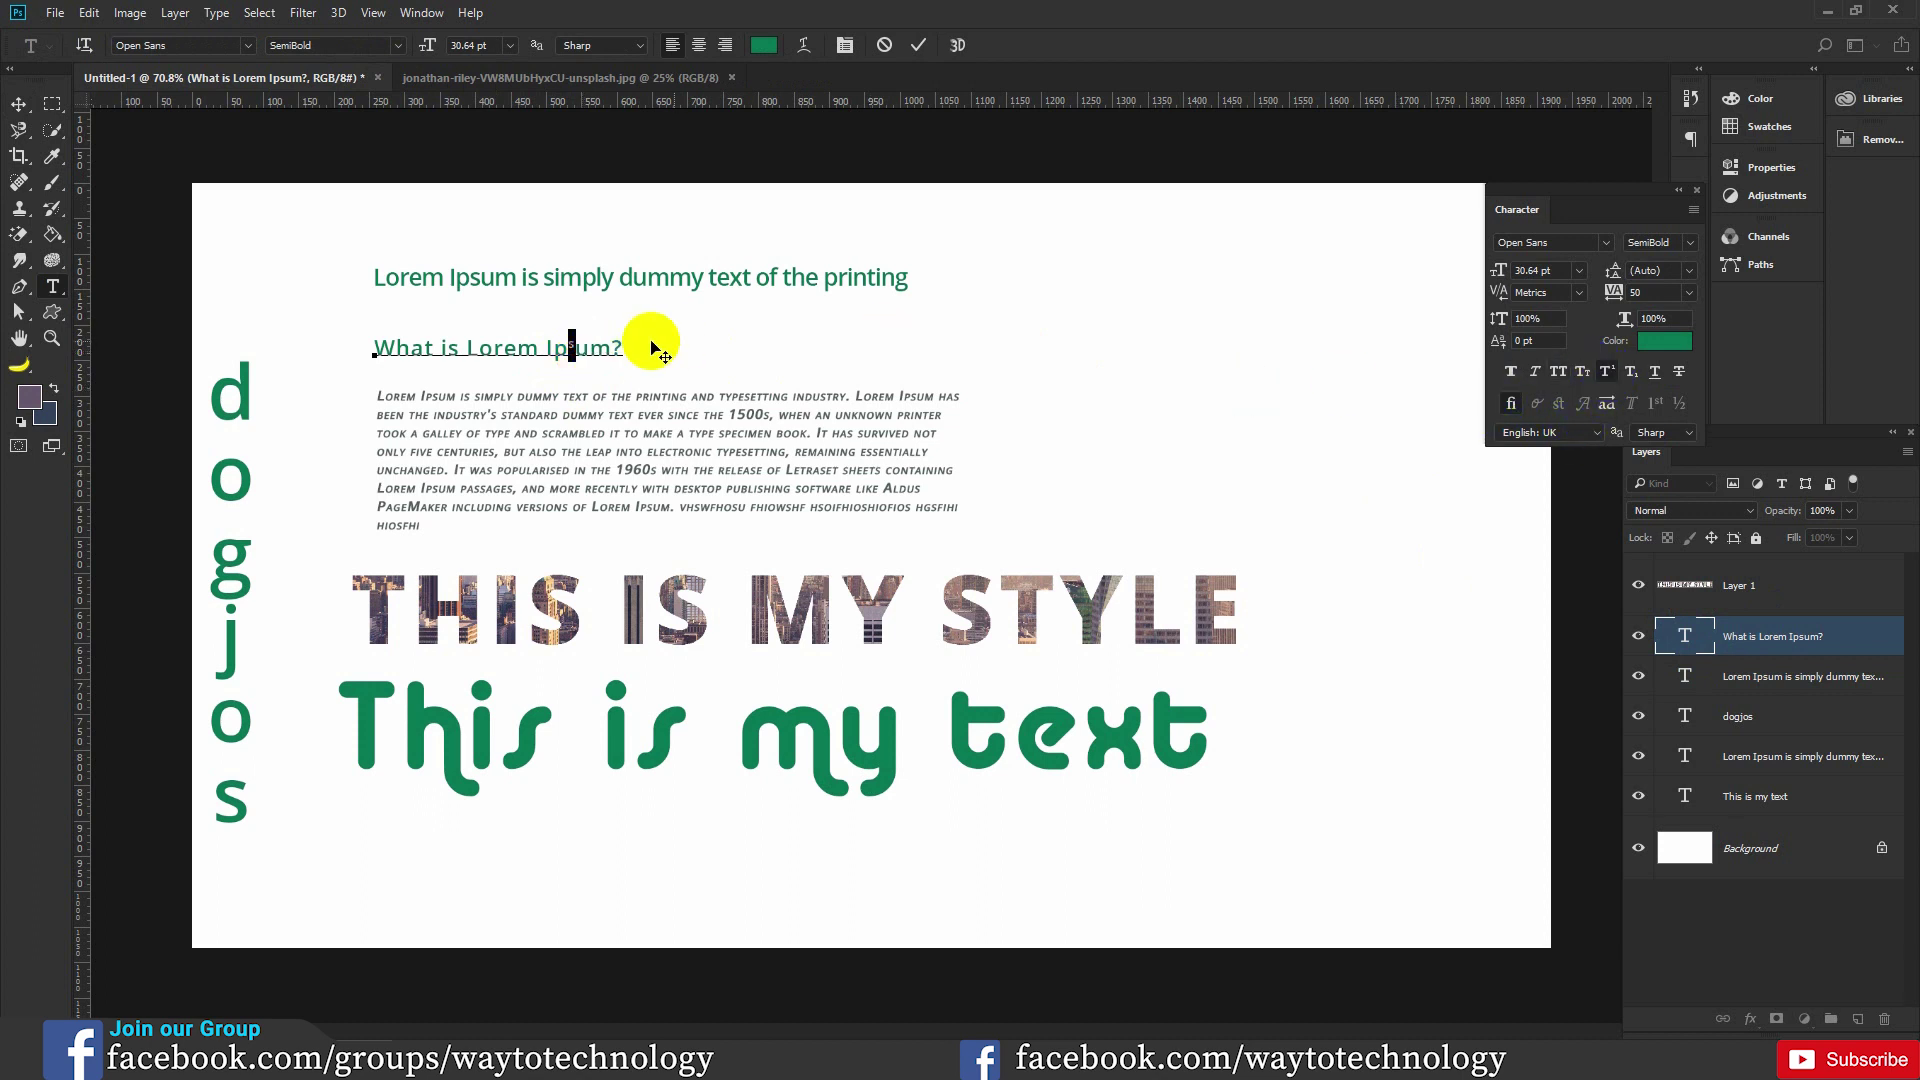
left_click(560, 352)
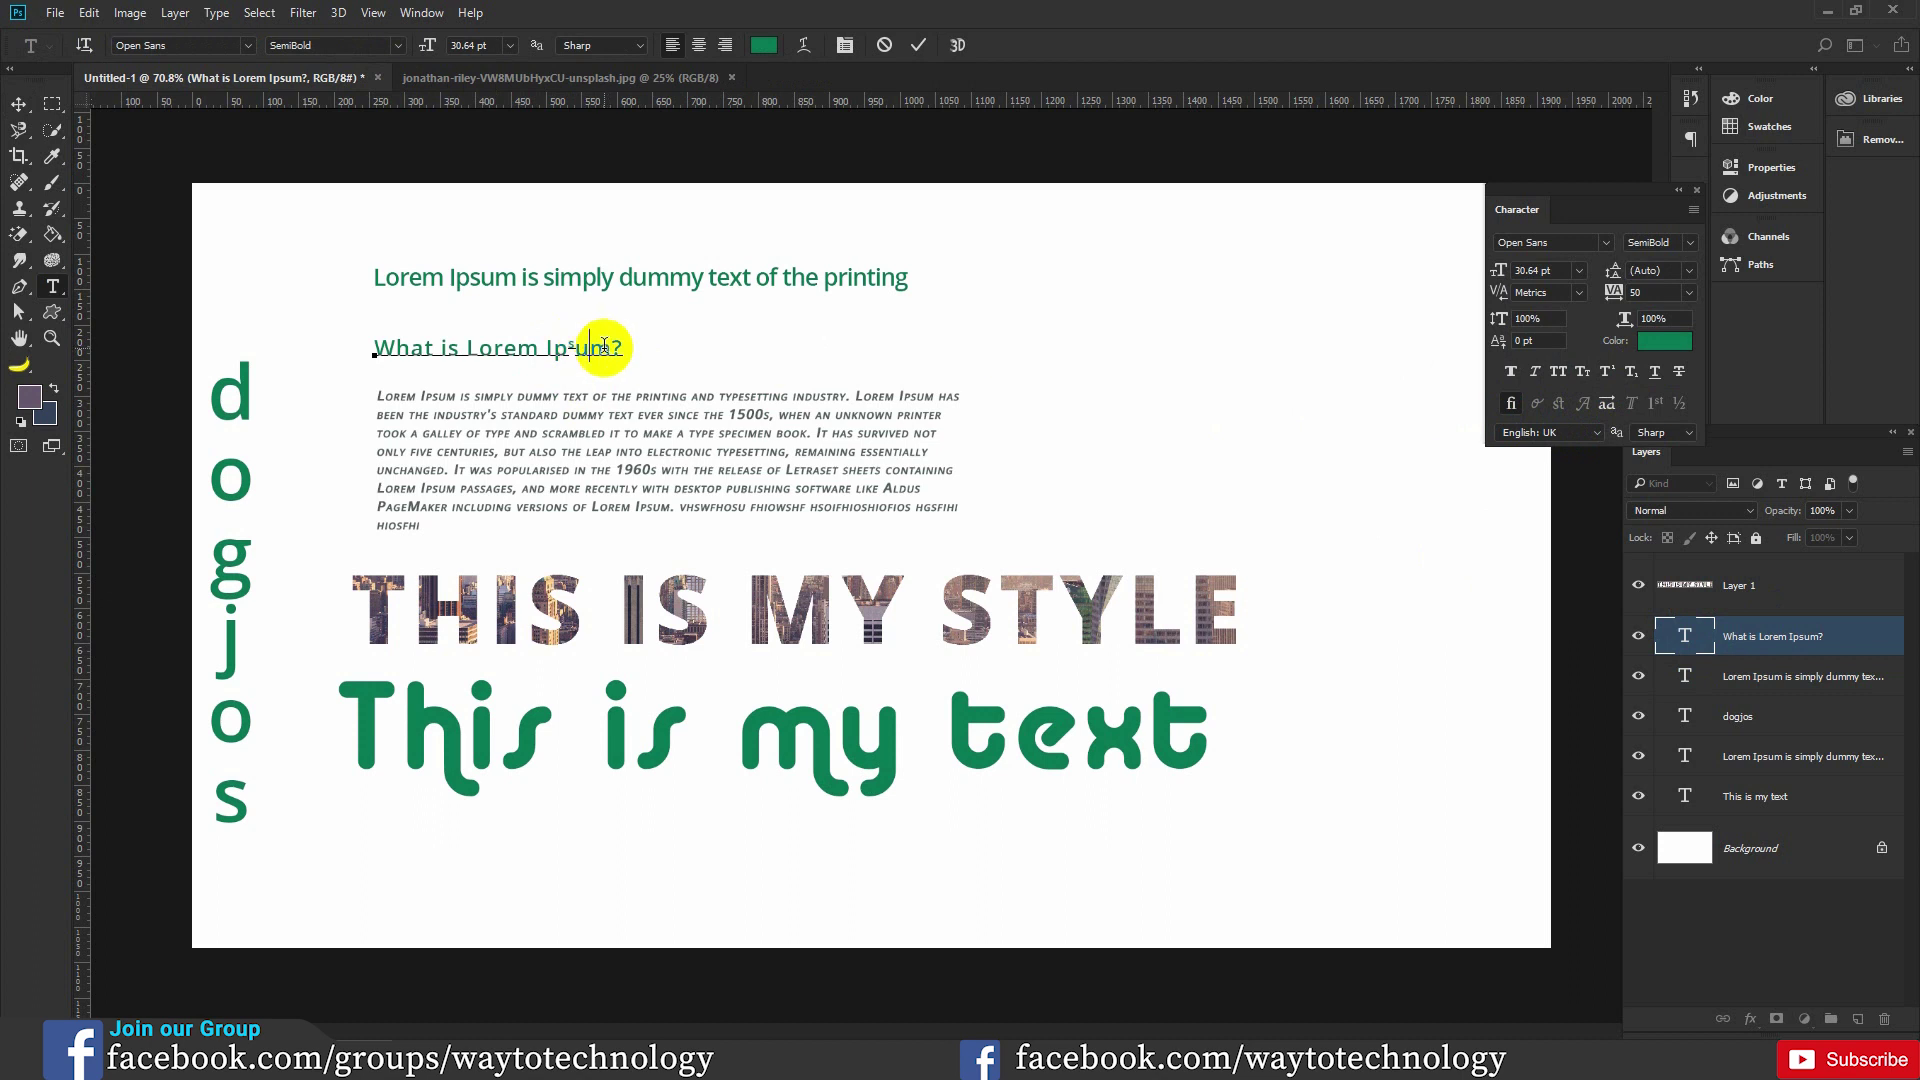
left_click_drag(601, 350, 612, 350)
left_click(592, 350)
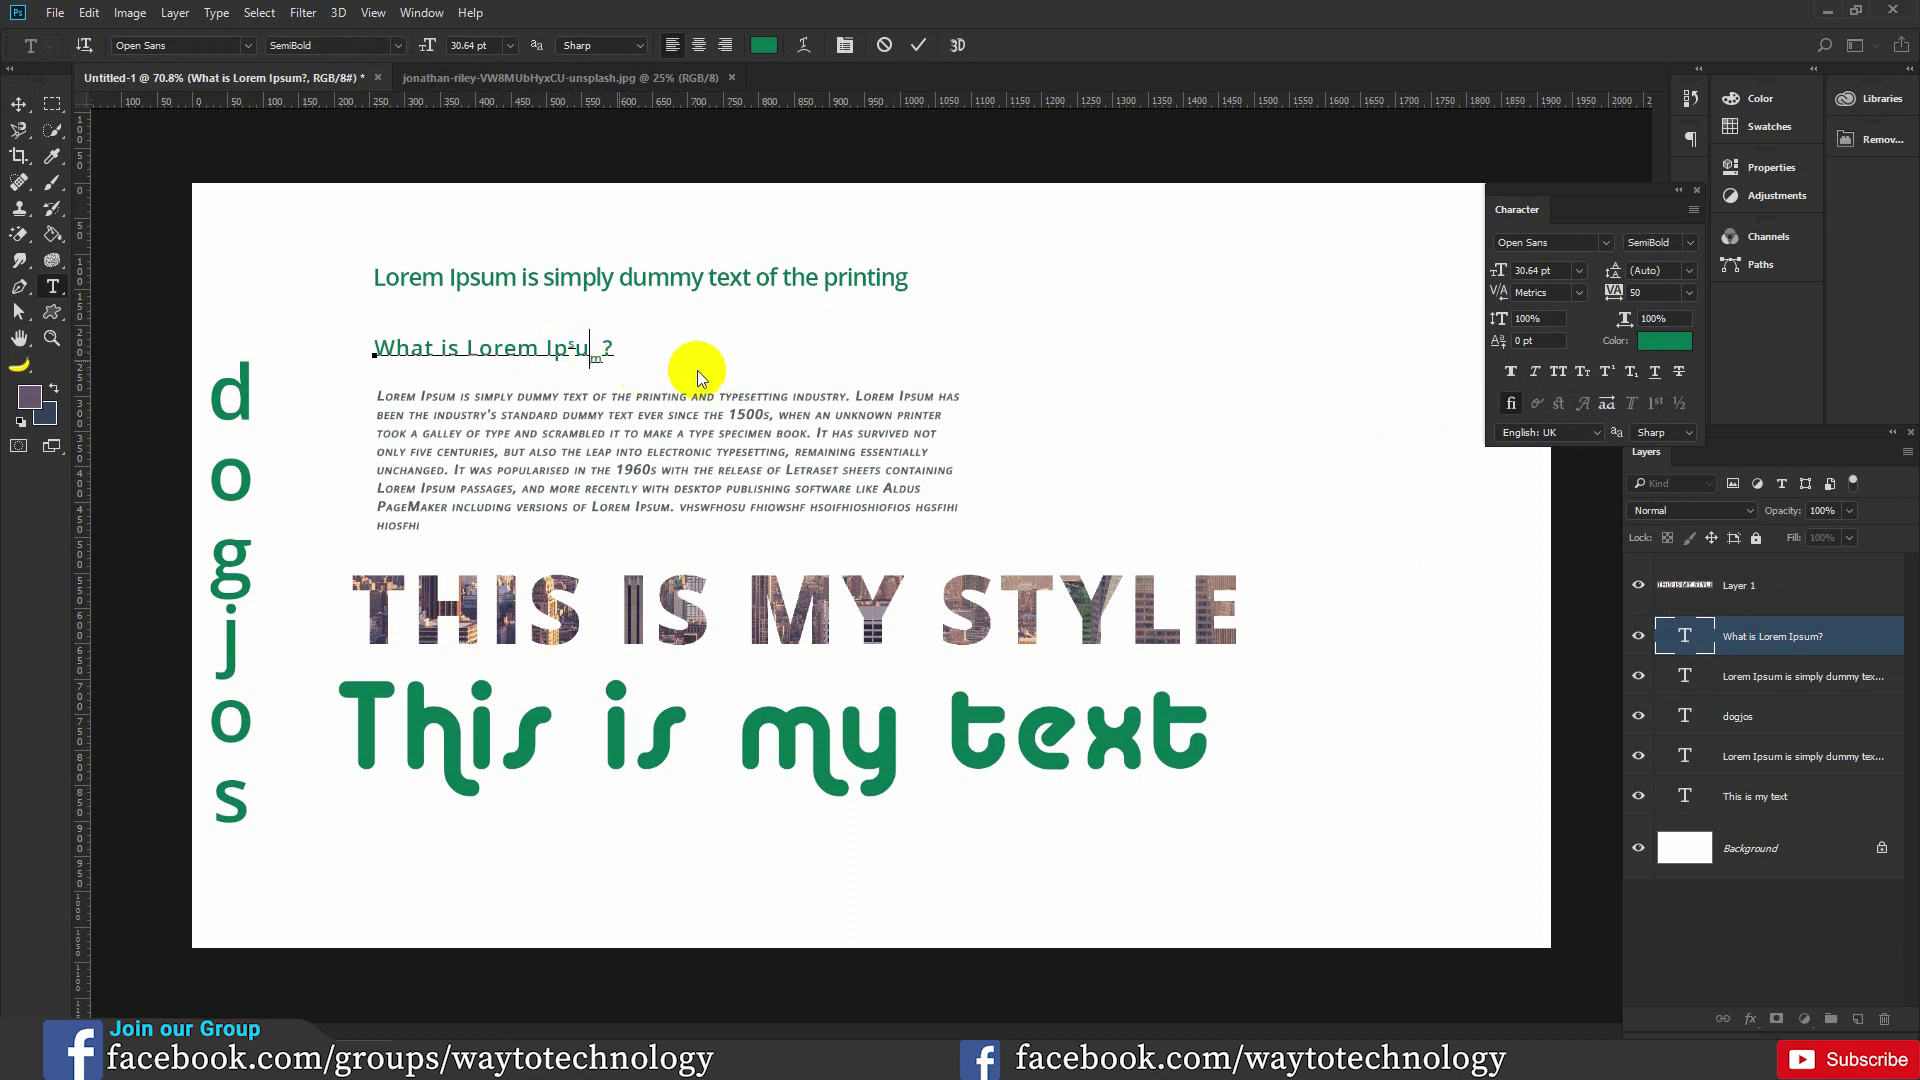
Strike through the 'What is Lorem Ipsum?' heading and move the small-caps paragraph right.
left_click(16, 105)
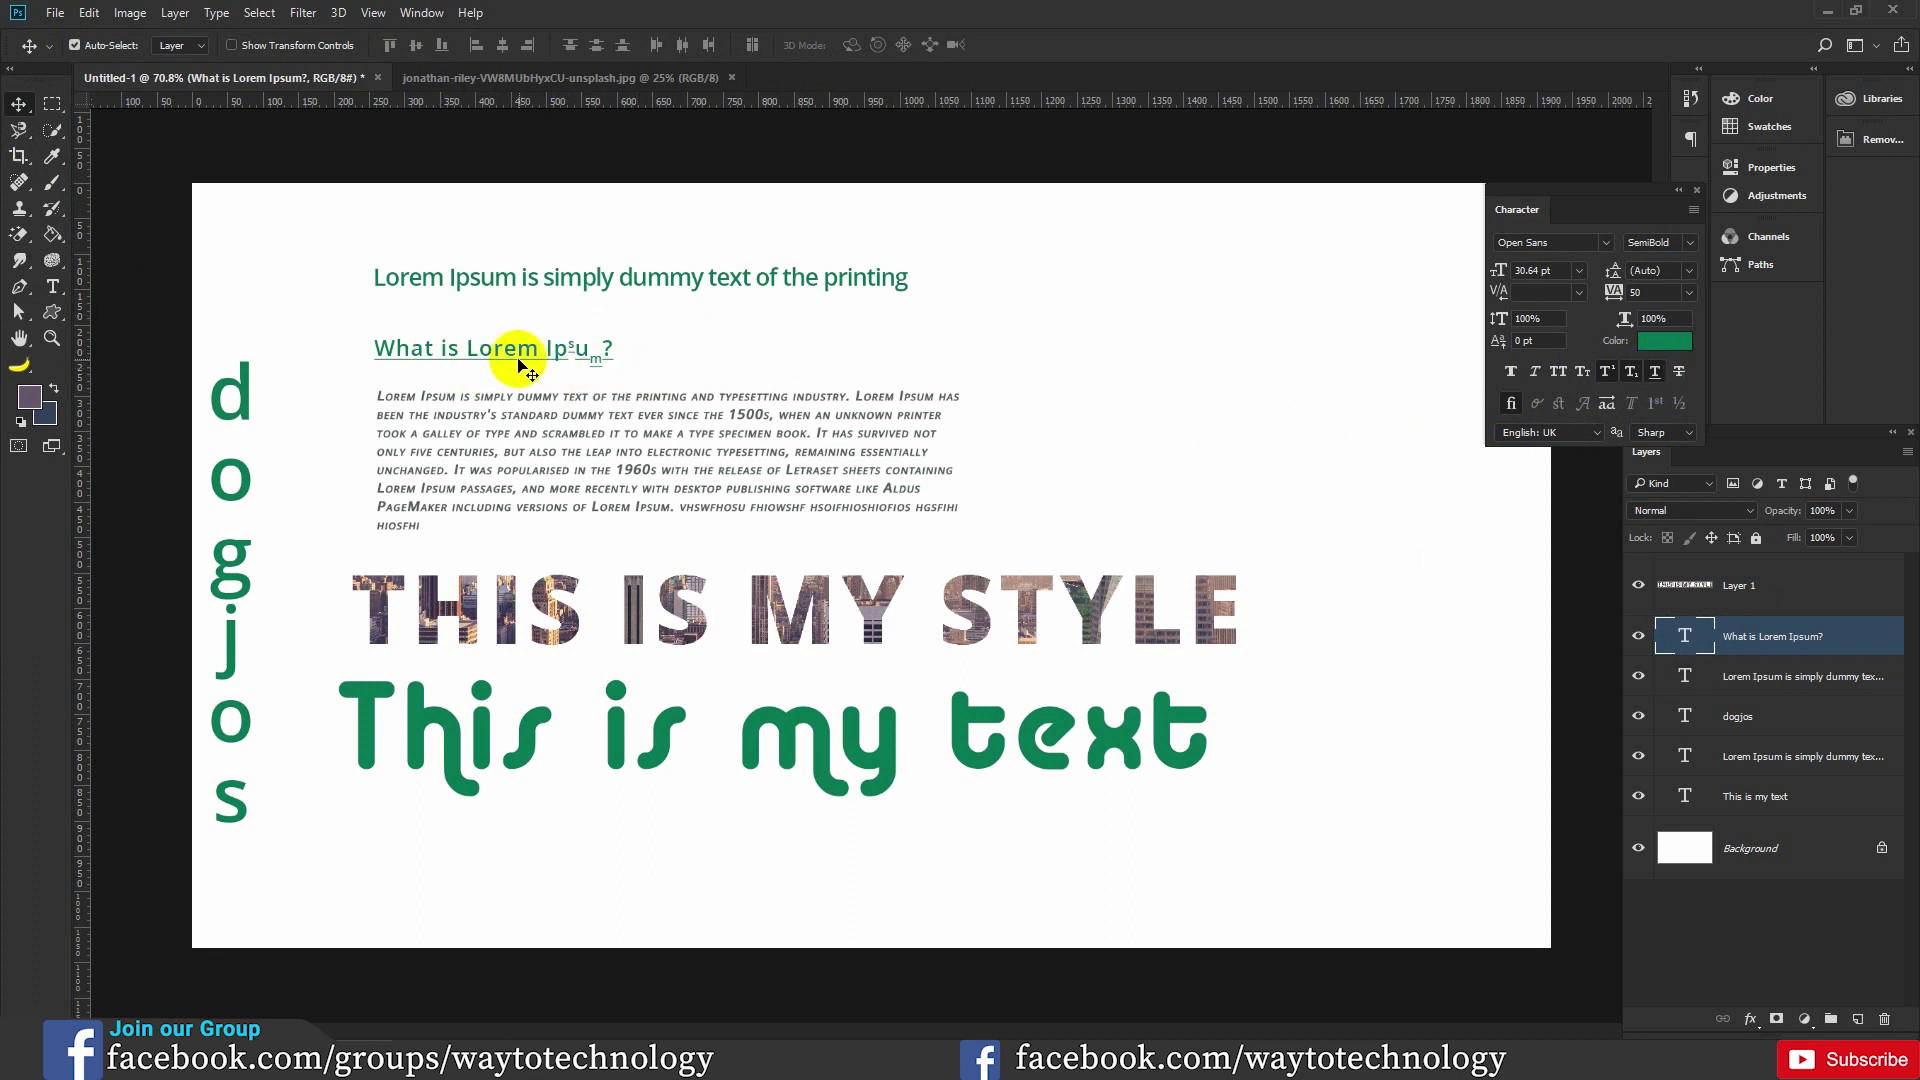
left_click(1679, 372)
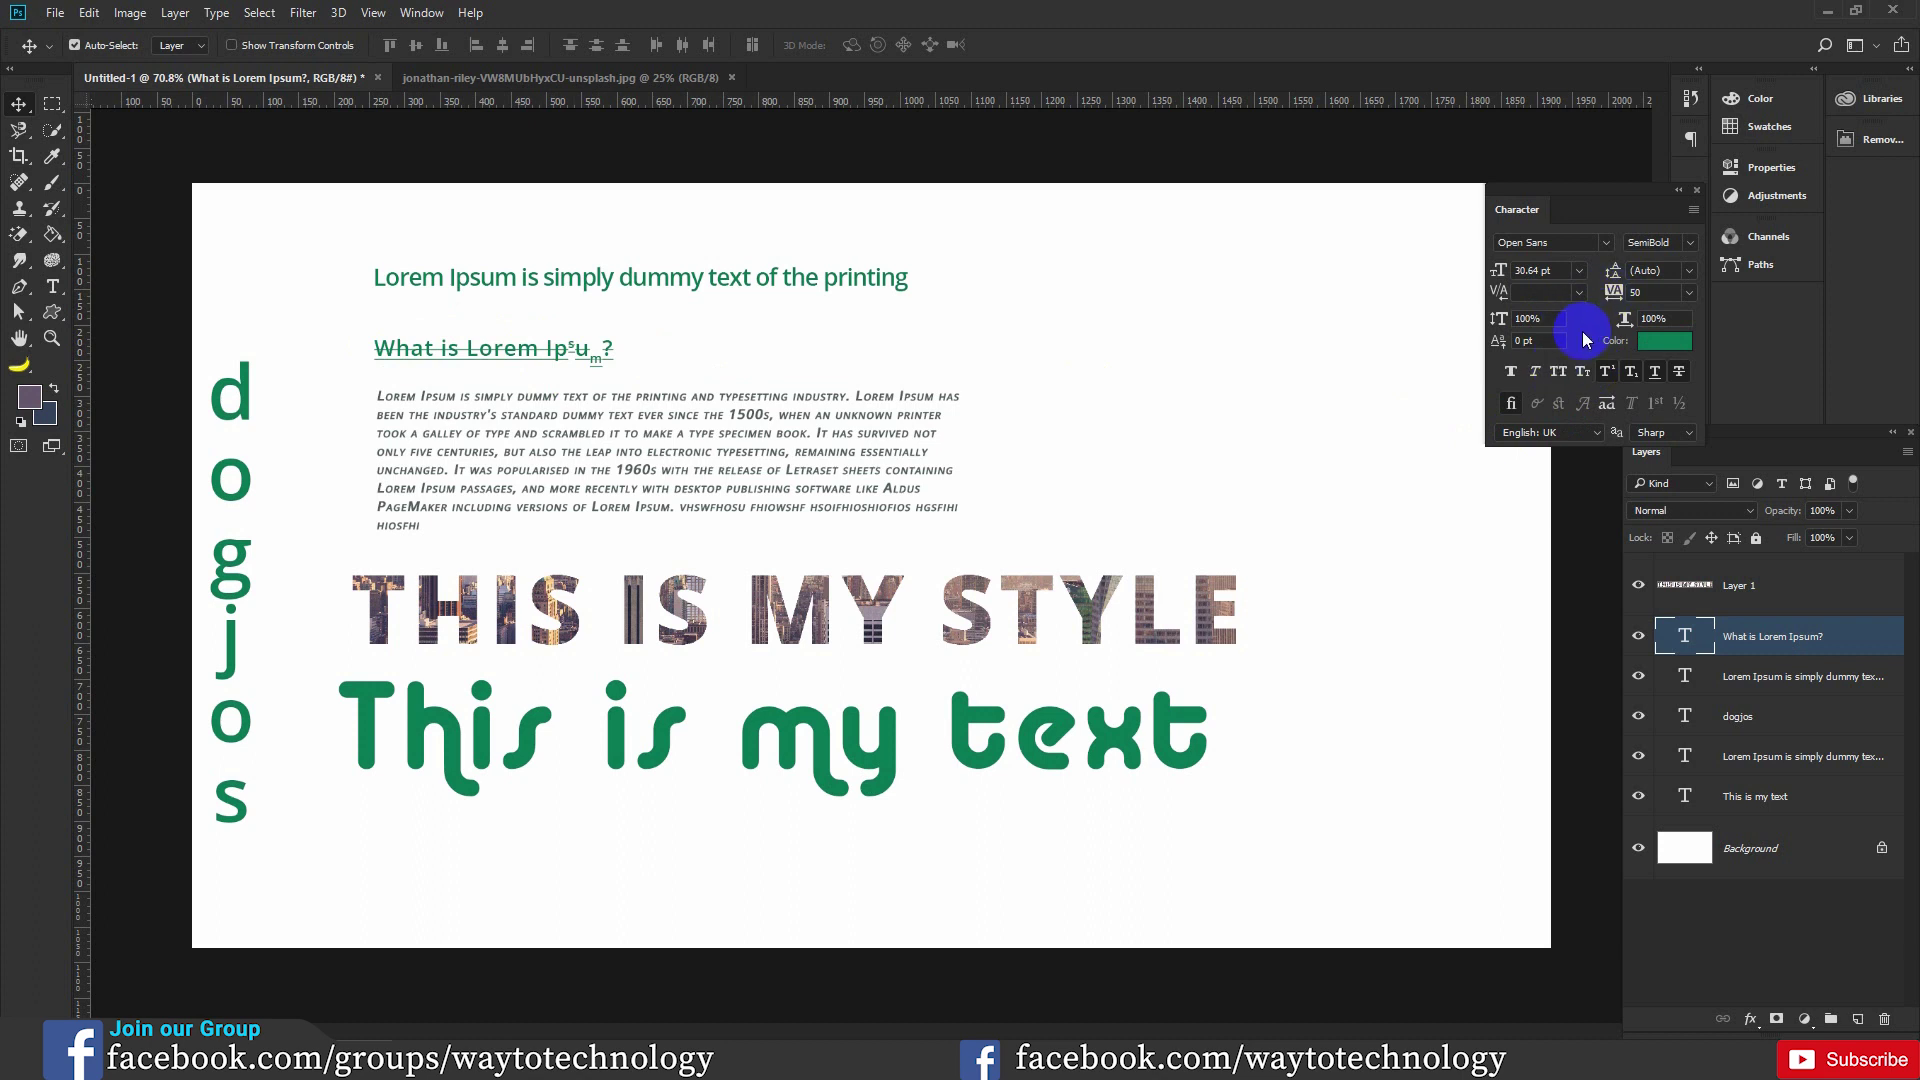
left_click_drag(675, 440, 957, 427)
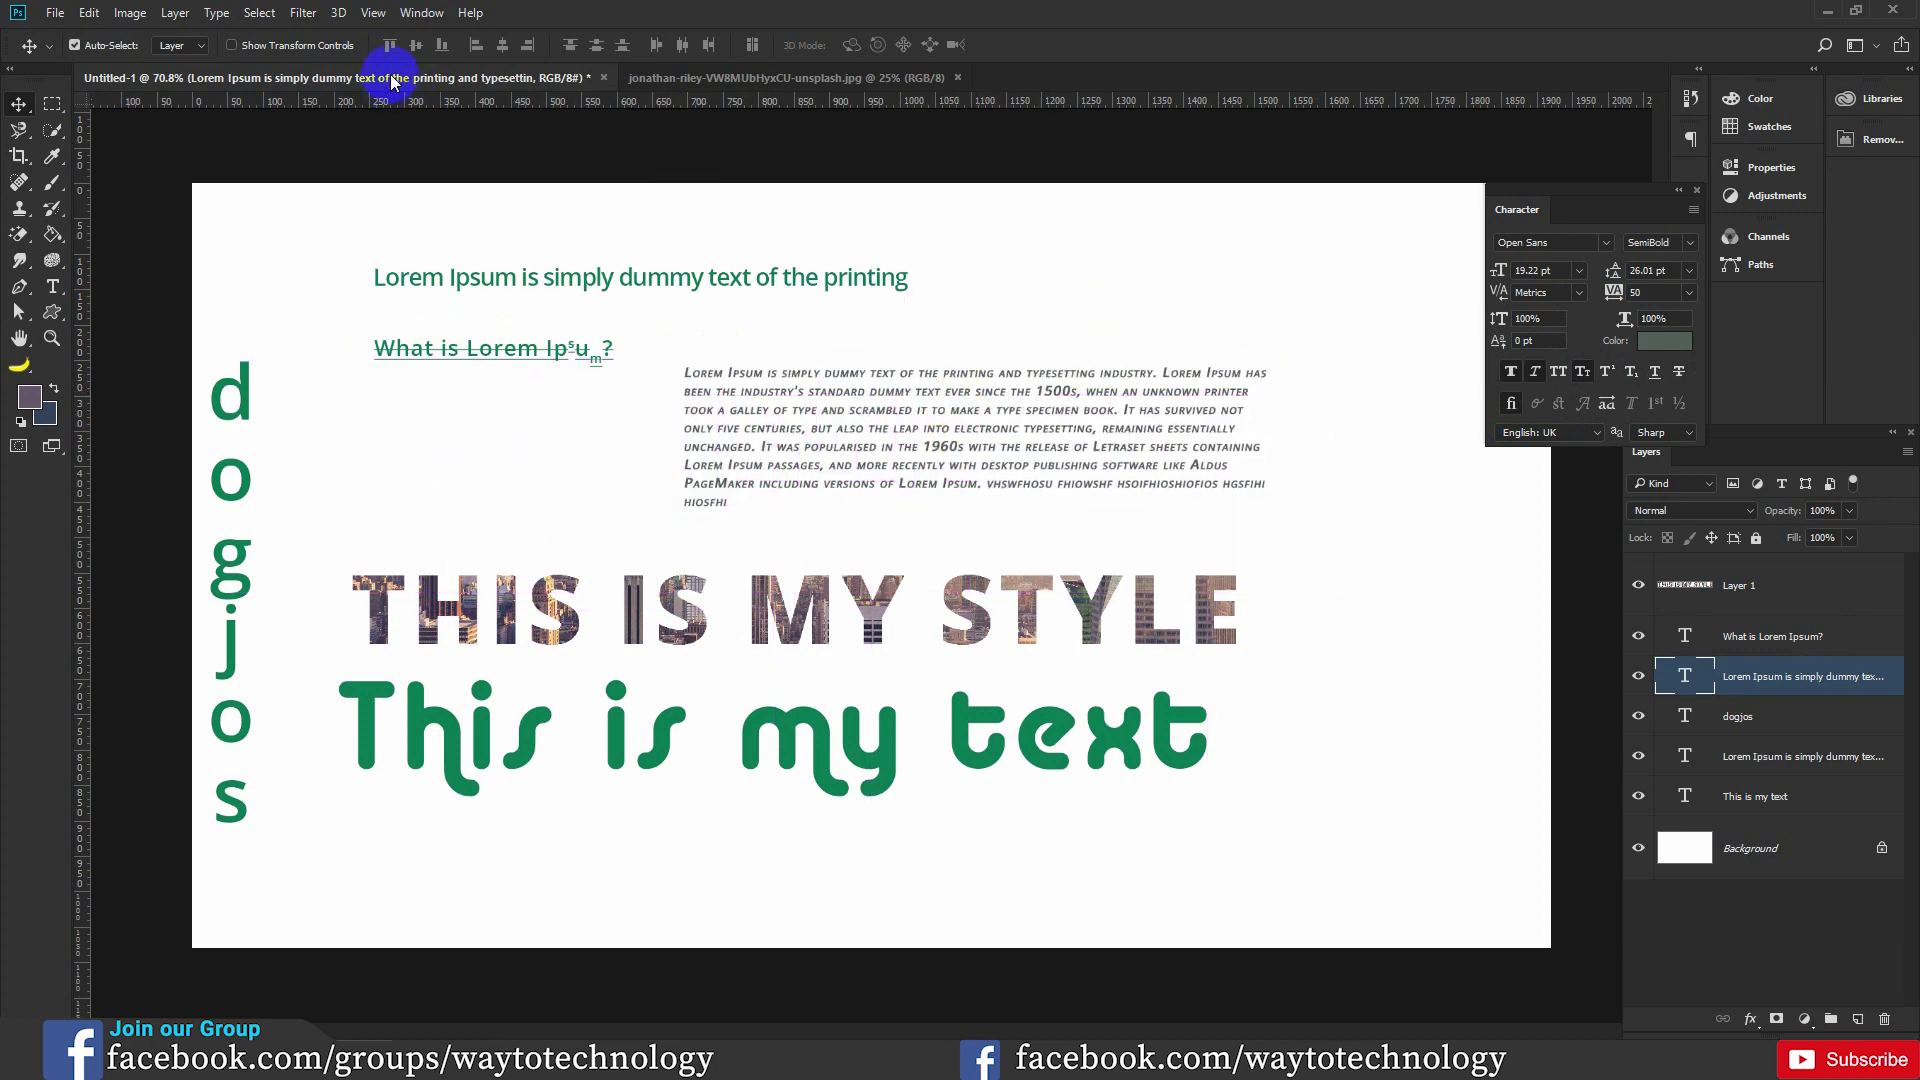
Show the Paragraph panel, select the paragraph text, and try centre and right alignment.
left_click(423, 14)
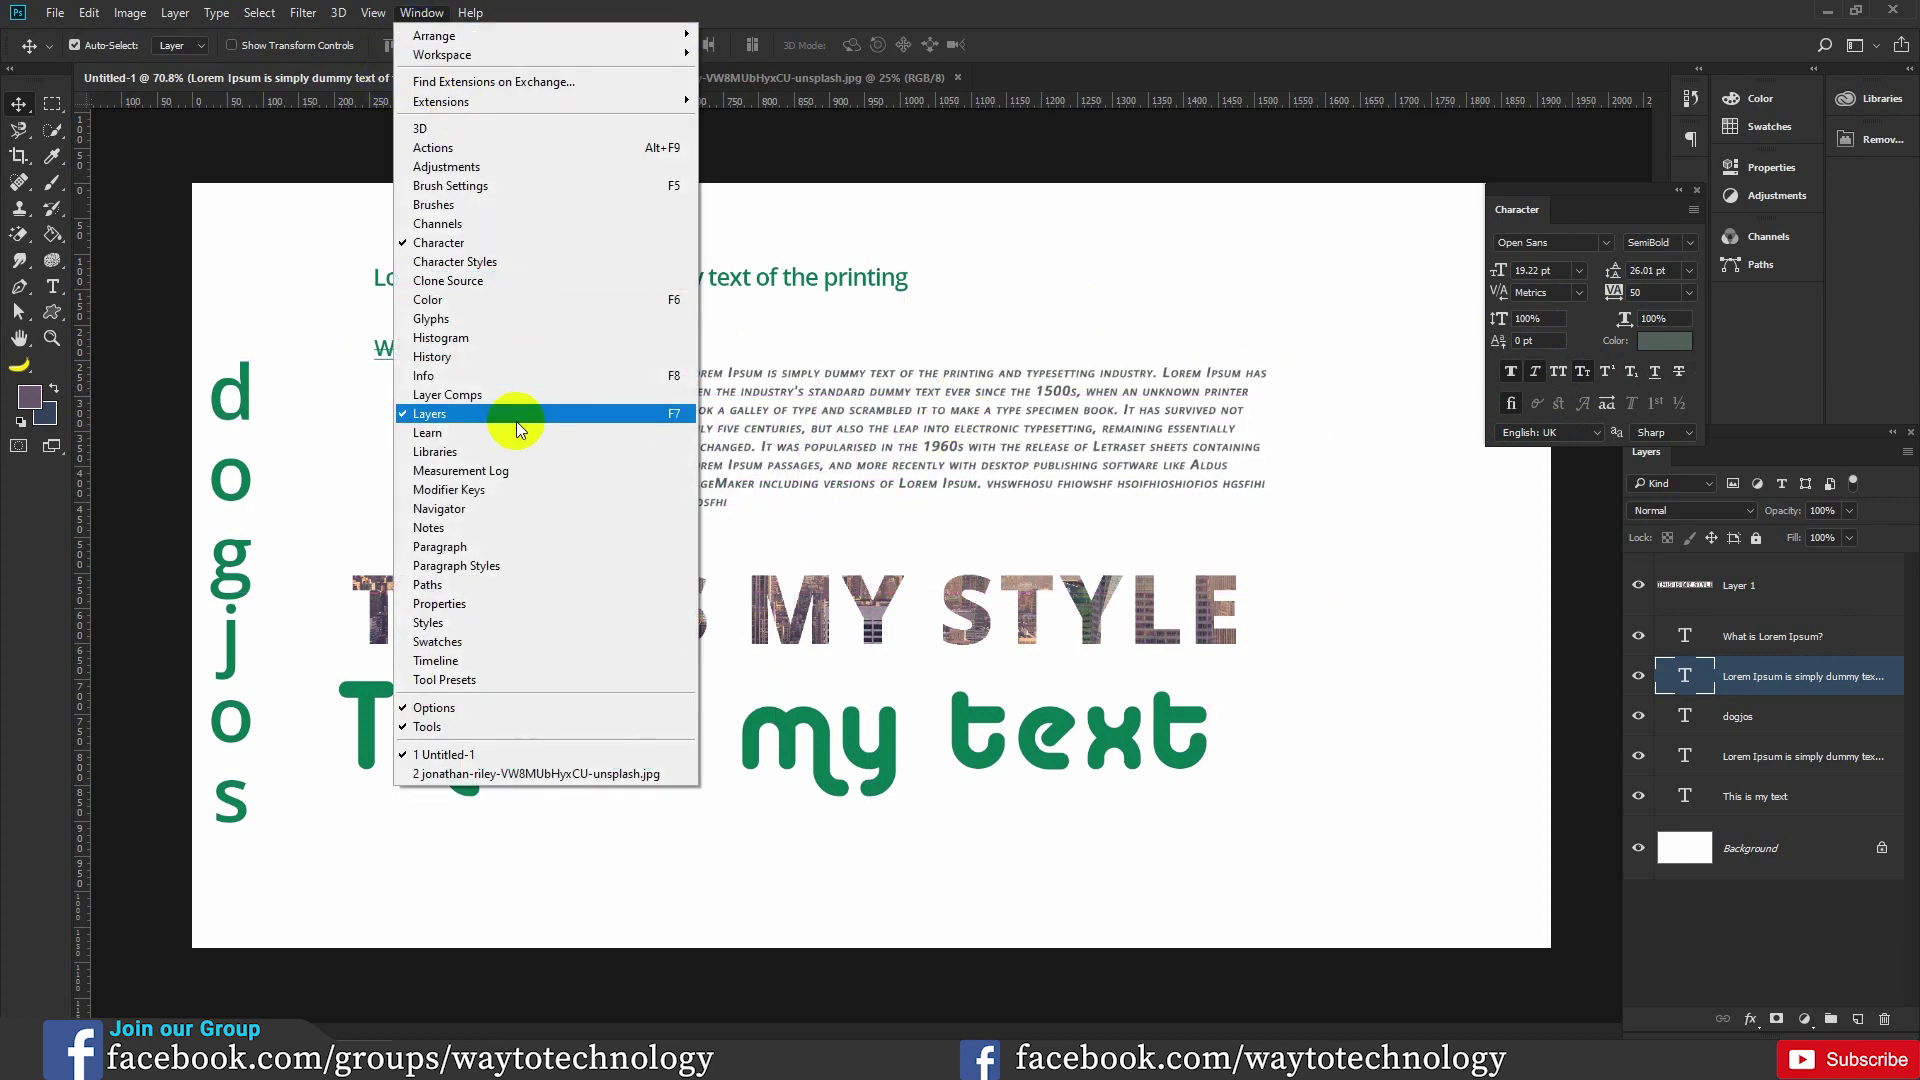
left_click(492, 548)
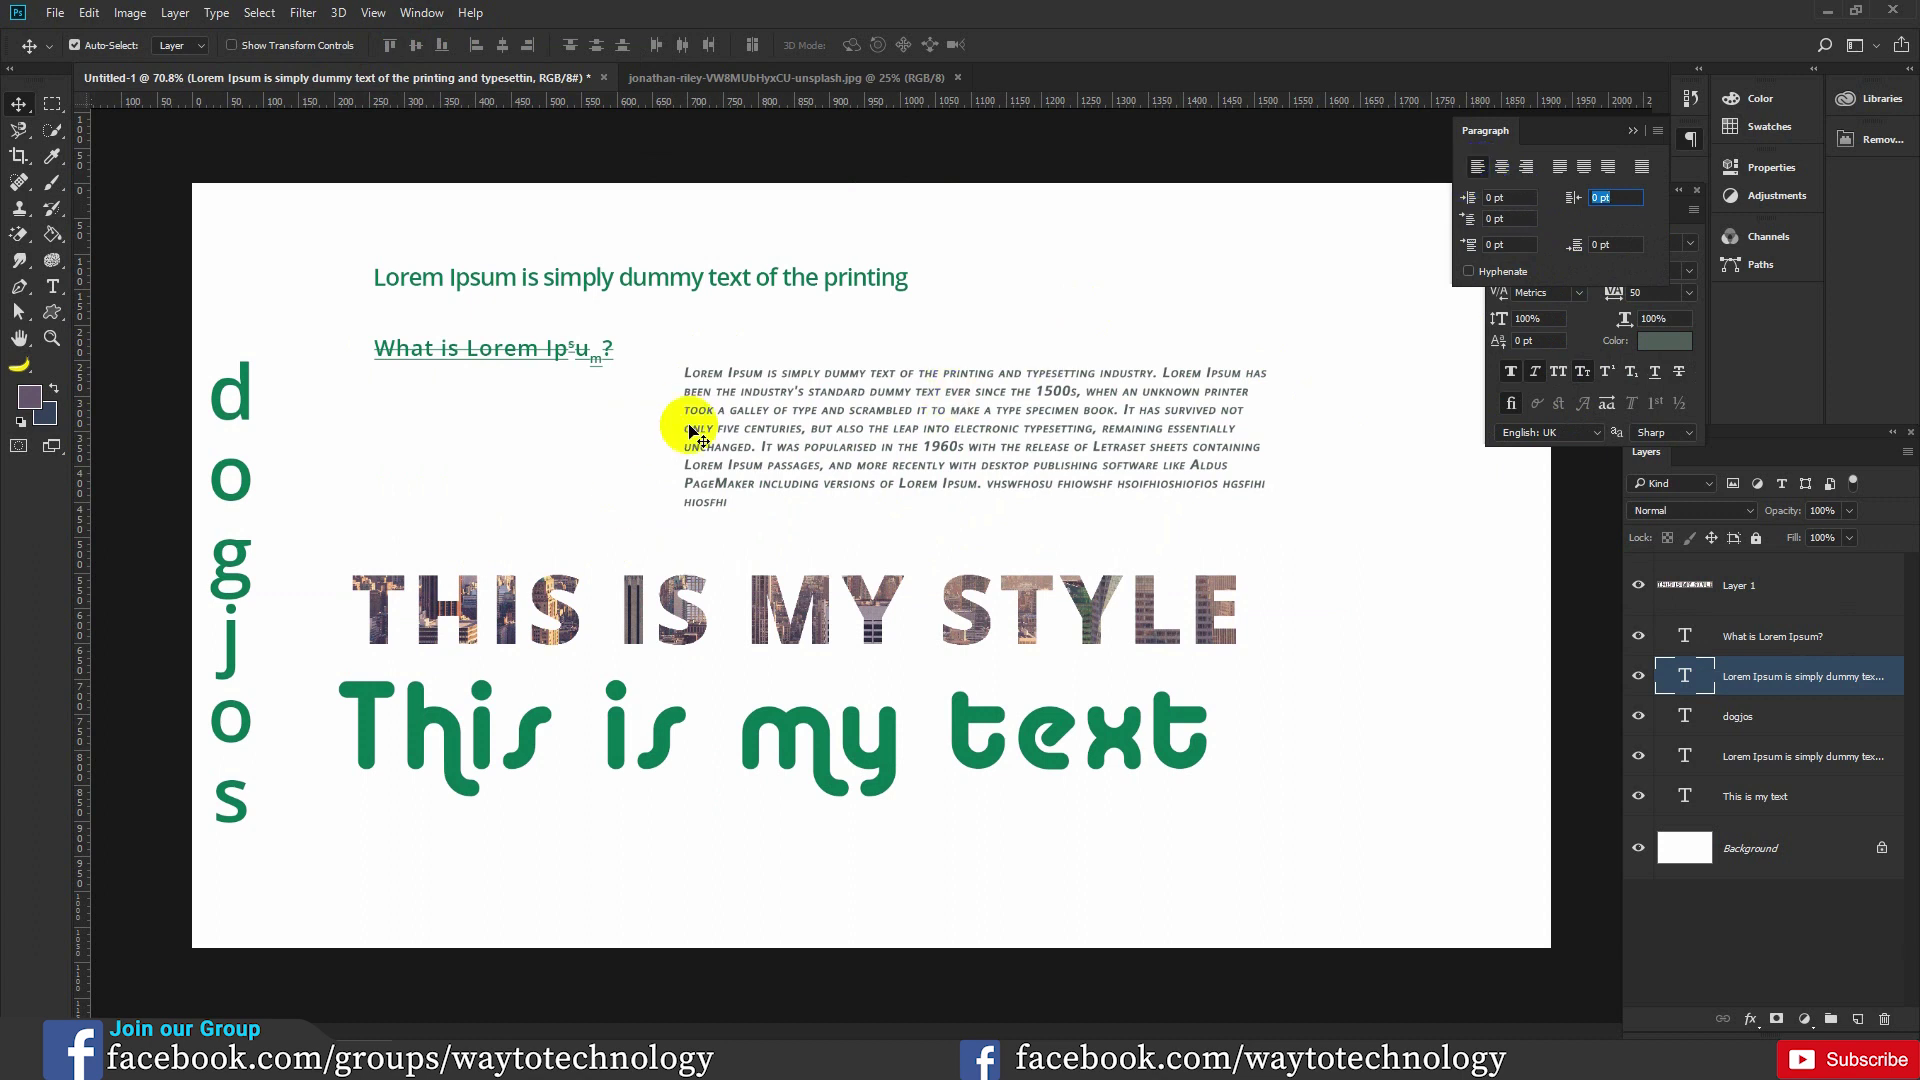
left_click(1732, 668)
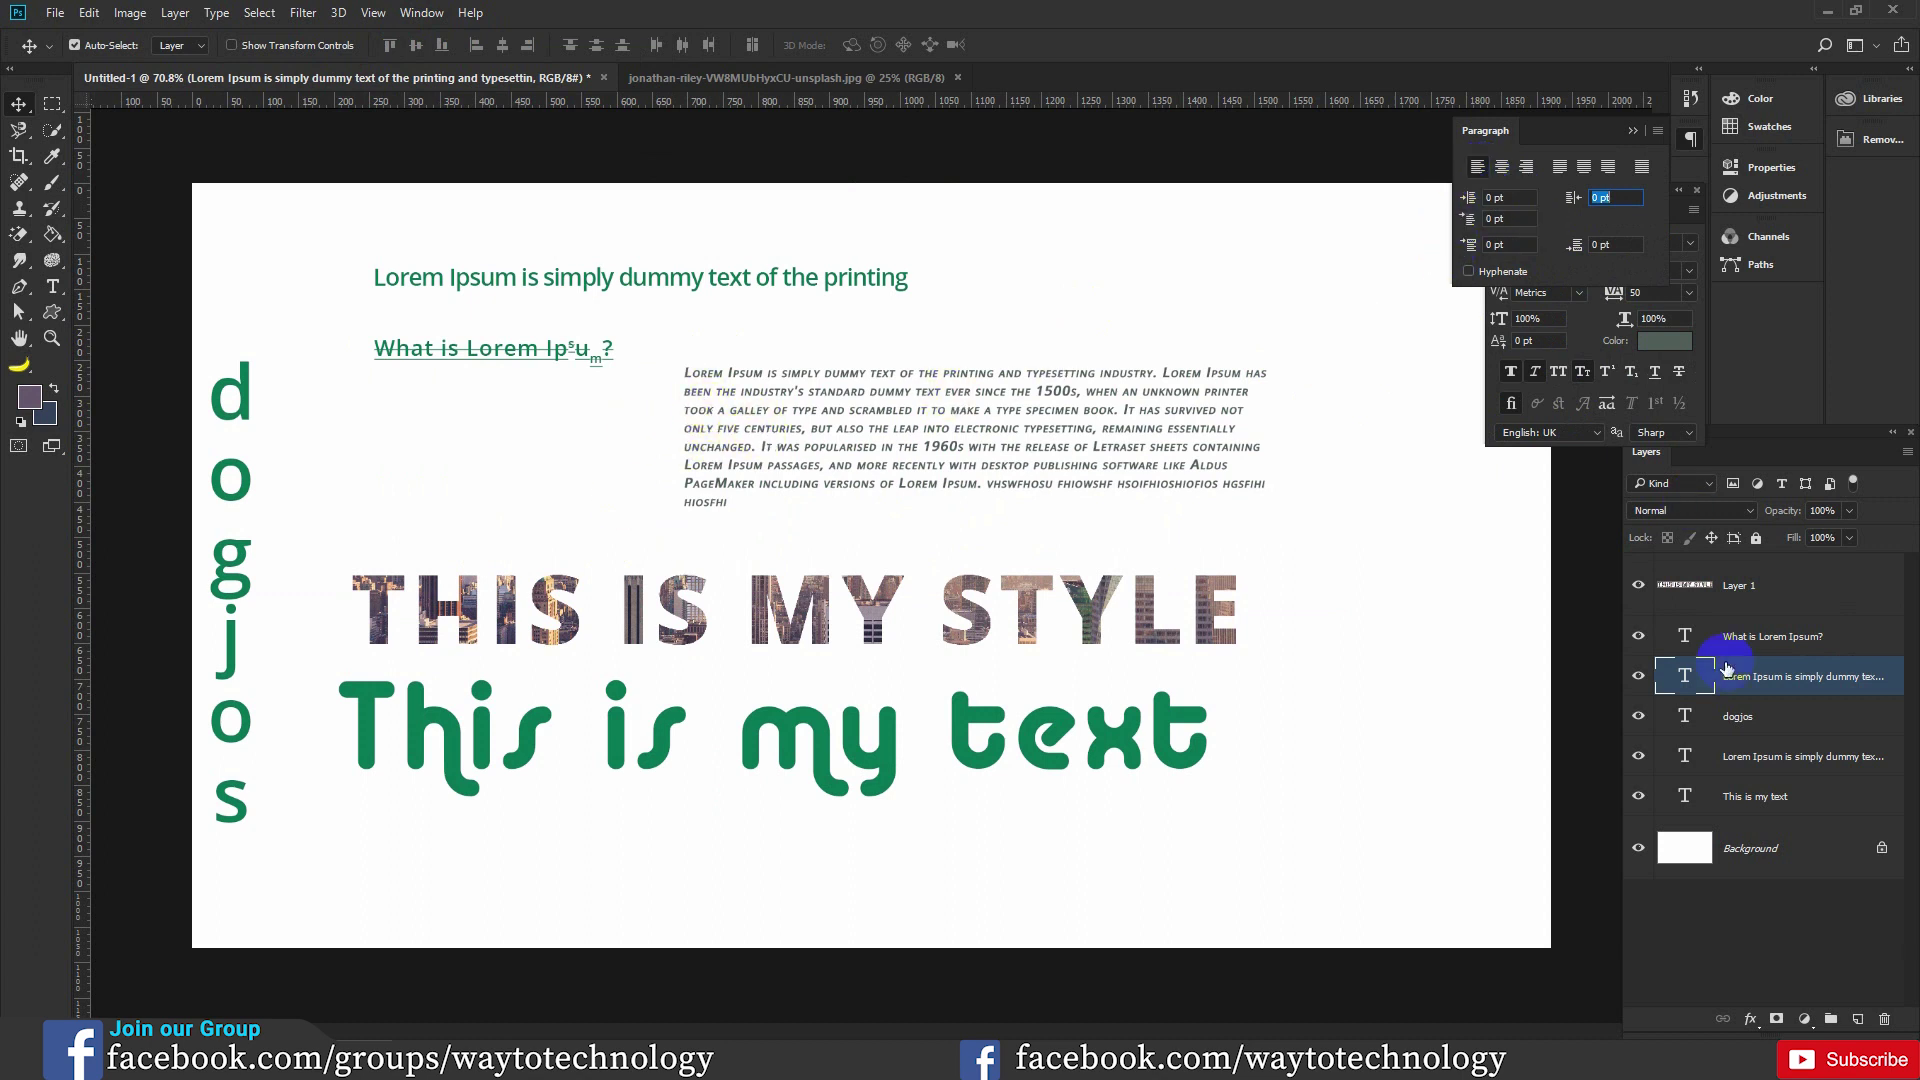
double_click(1690, 676)
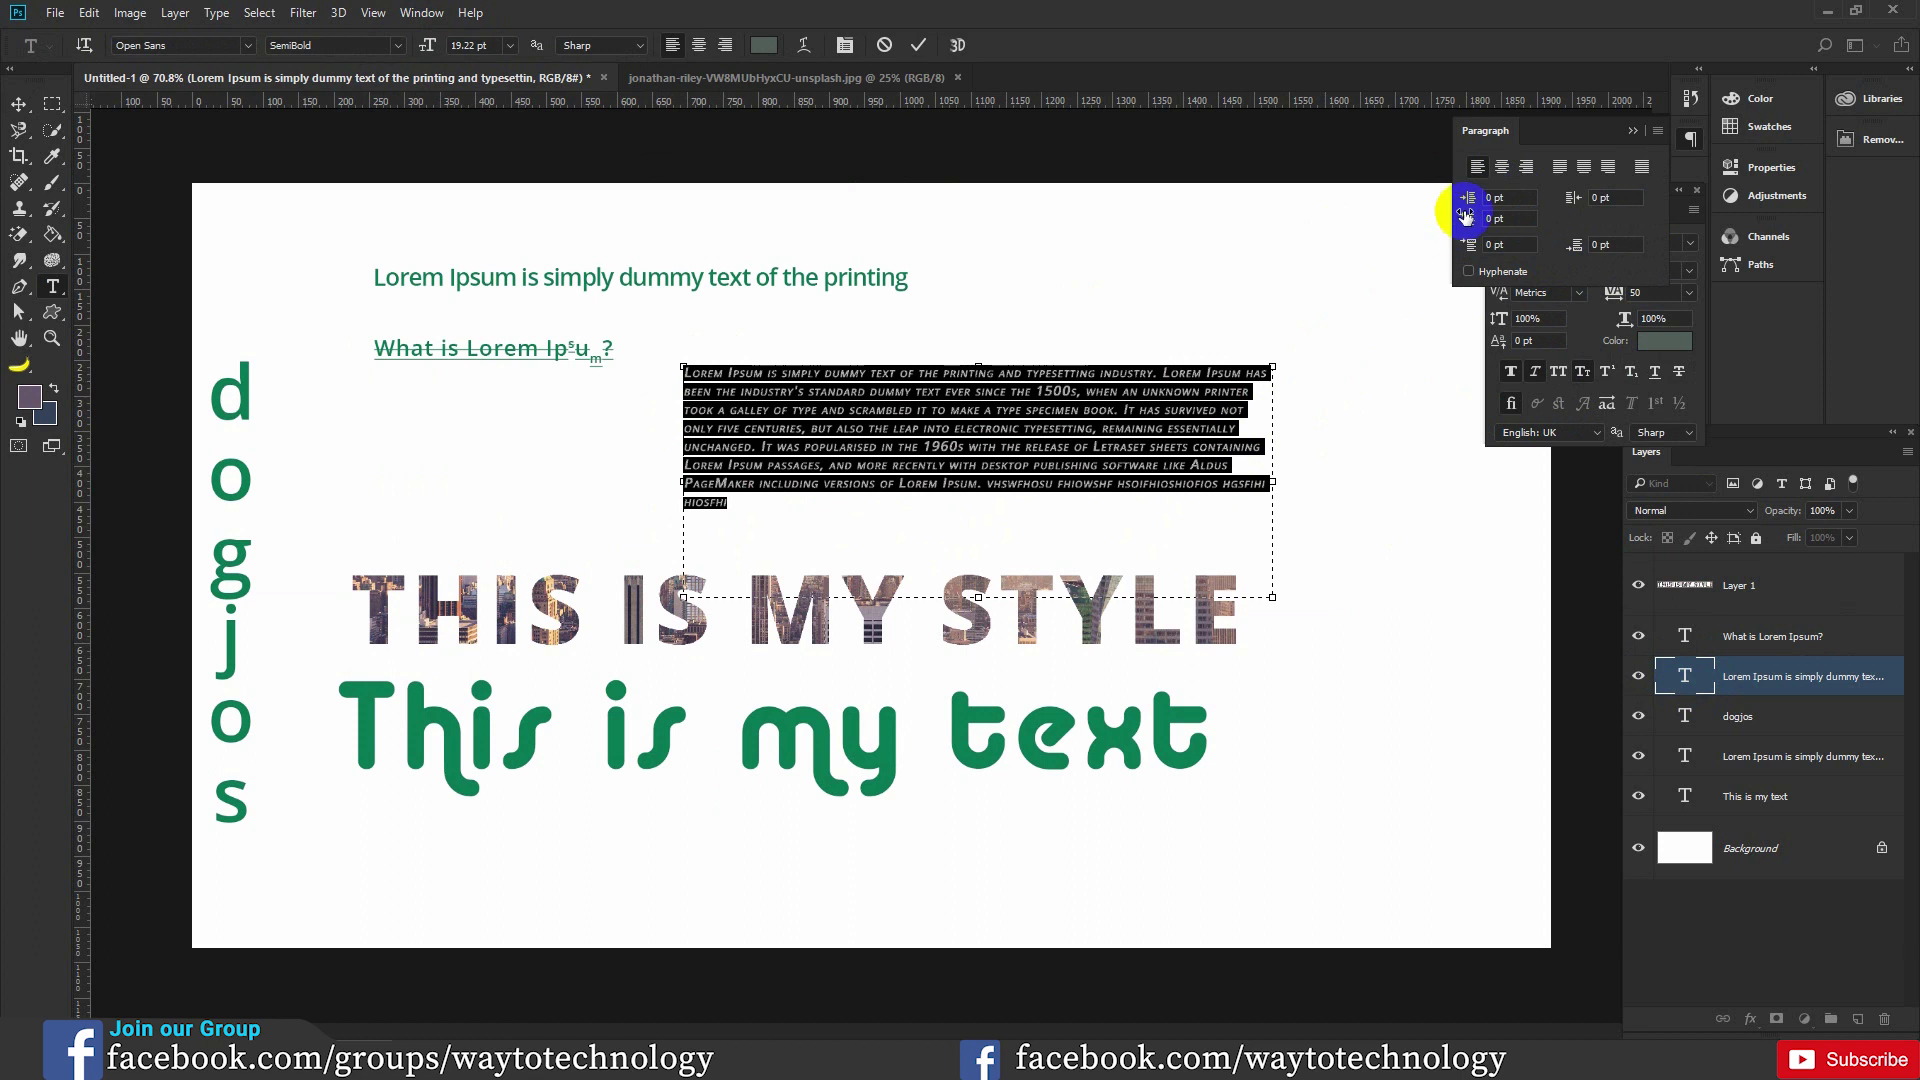
left_click(1503, 168)
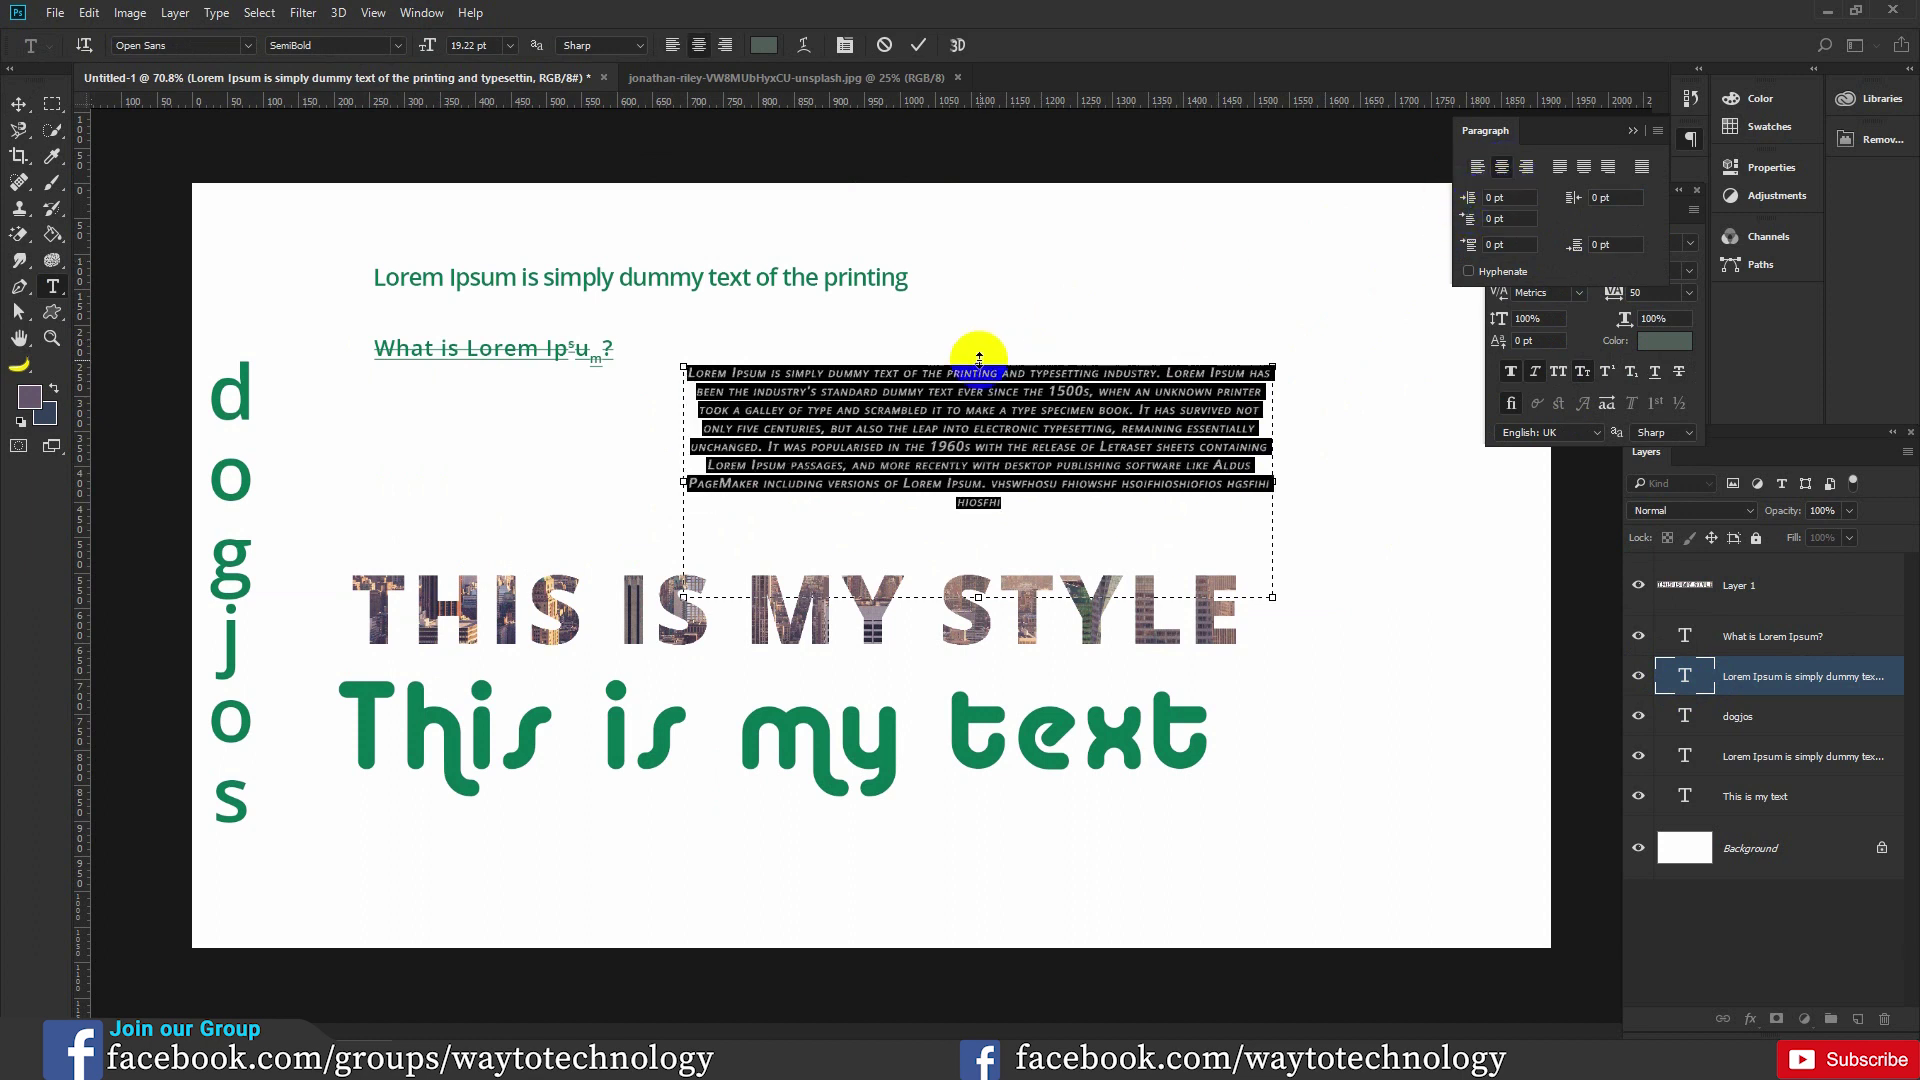
left_click(1522, 187)
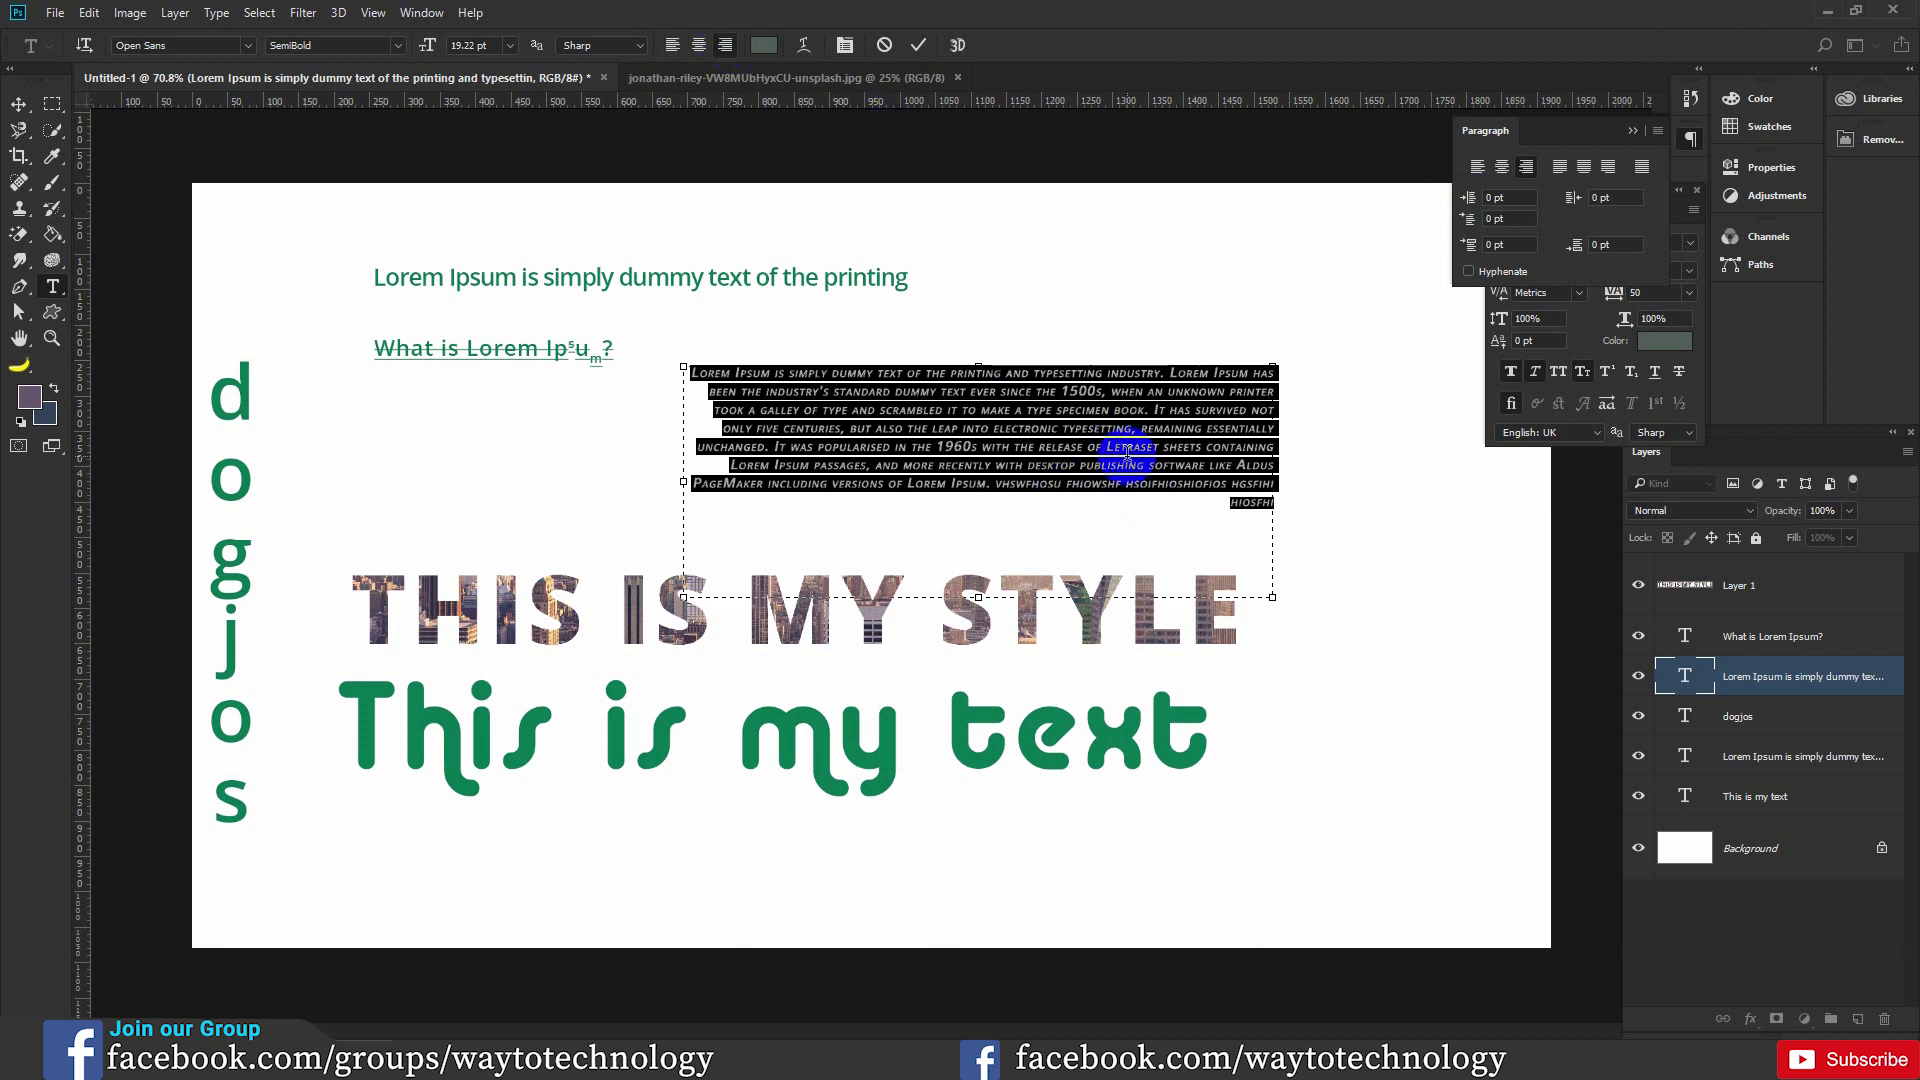
Try the justify-last-left, centred and right options, then apply Justify All.
left_click(1560, 168)
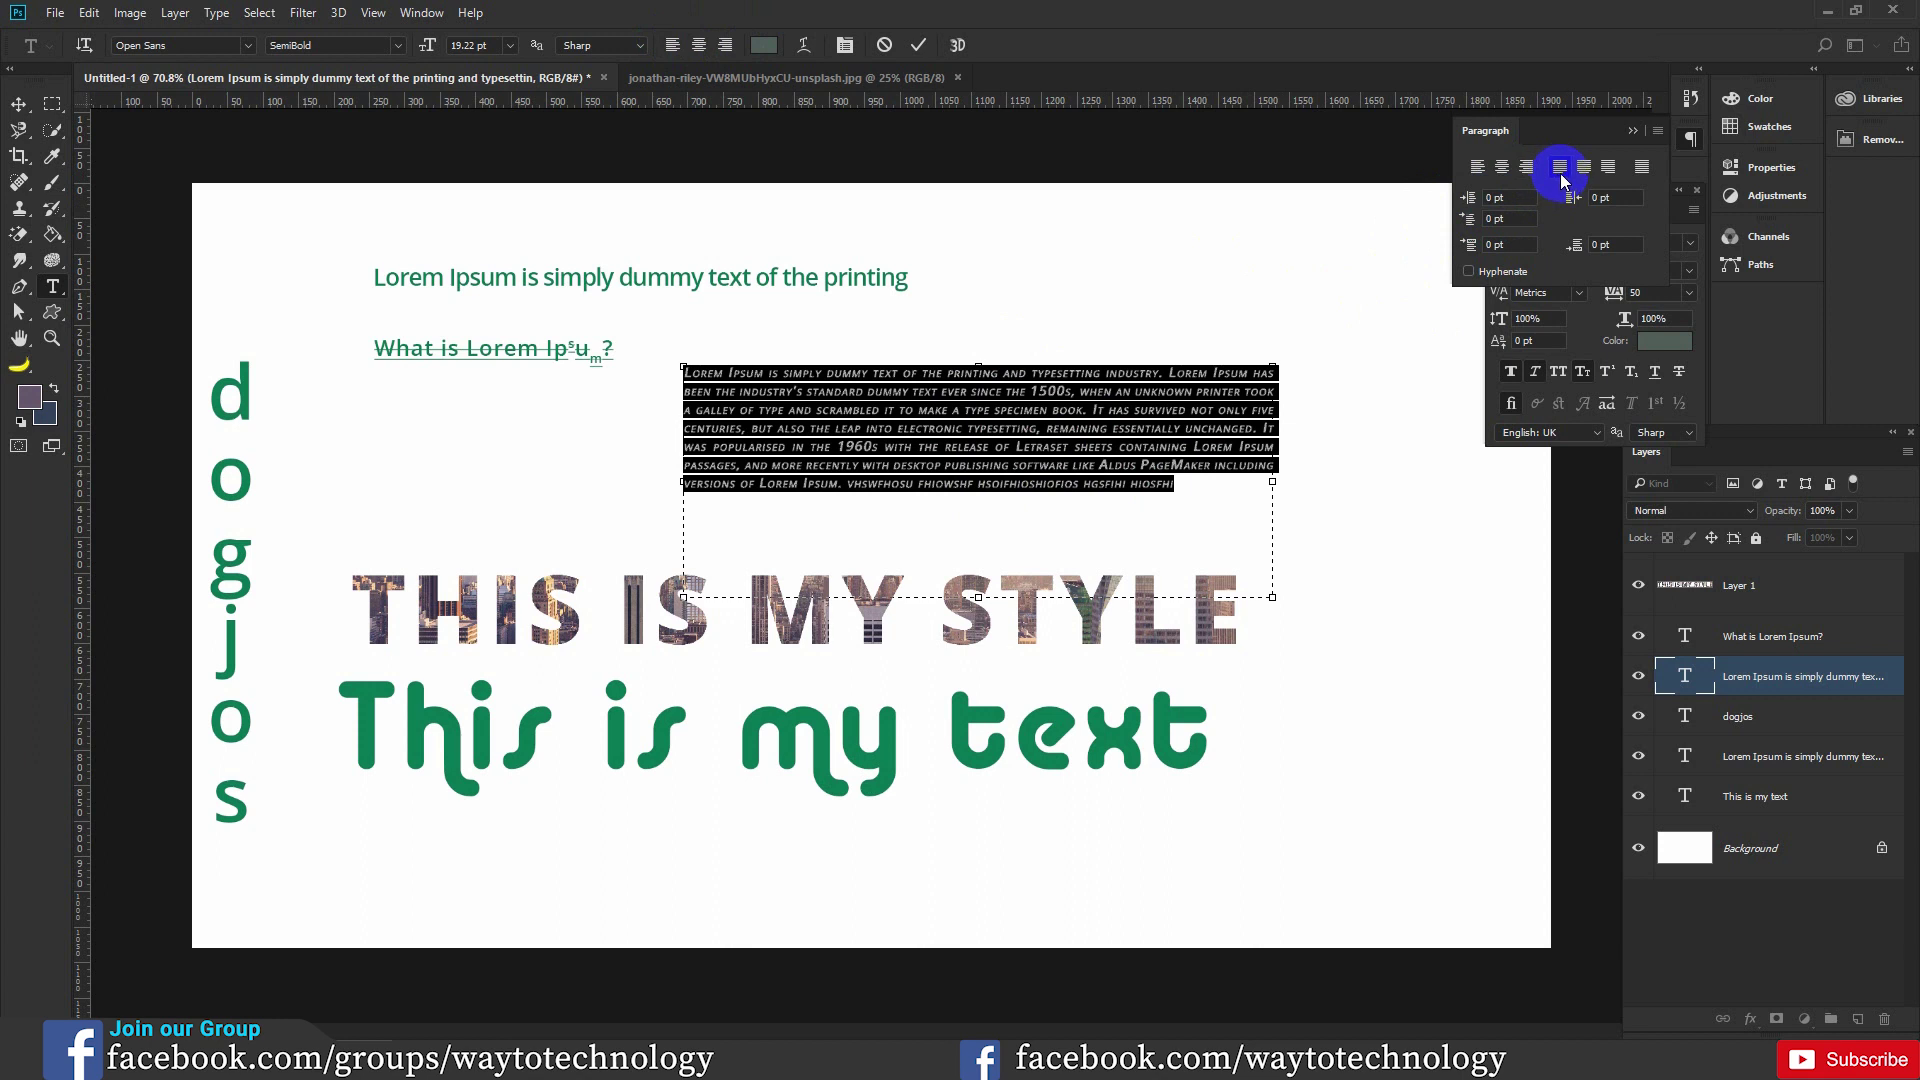
left_click_drag(1158, 484, 1180, 492)
left_click(1180, 490)
left_click(1567, 183)
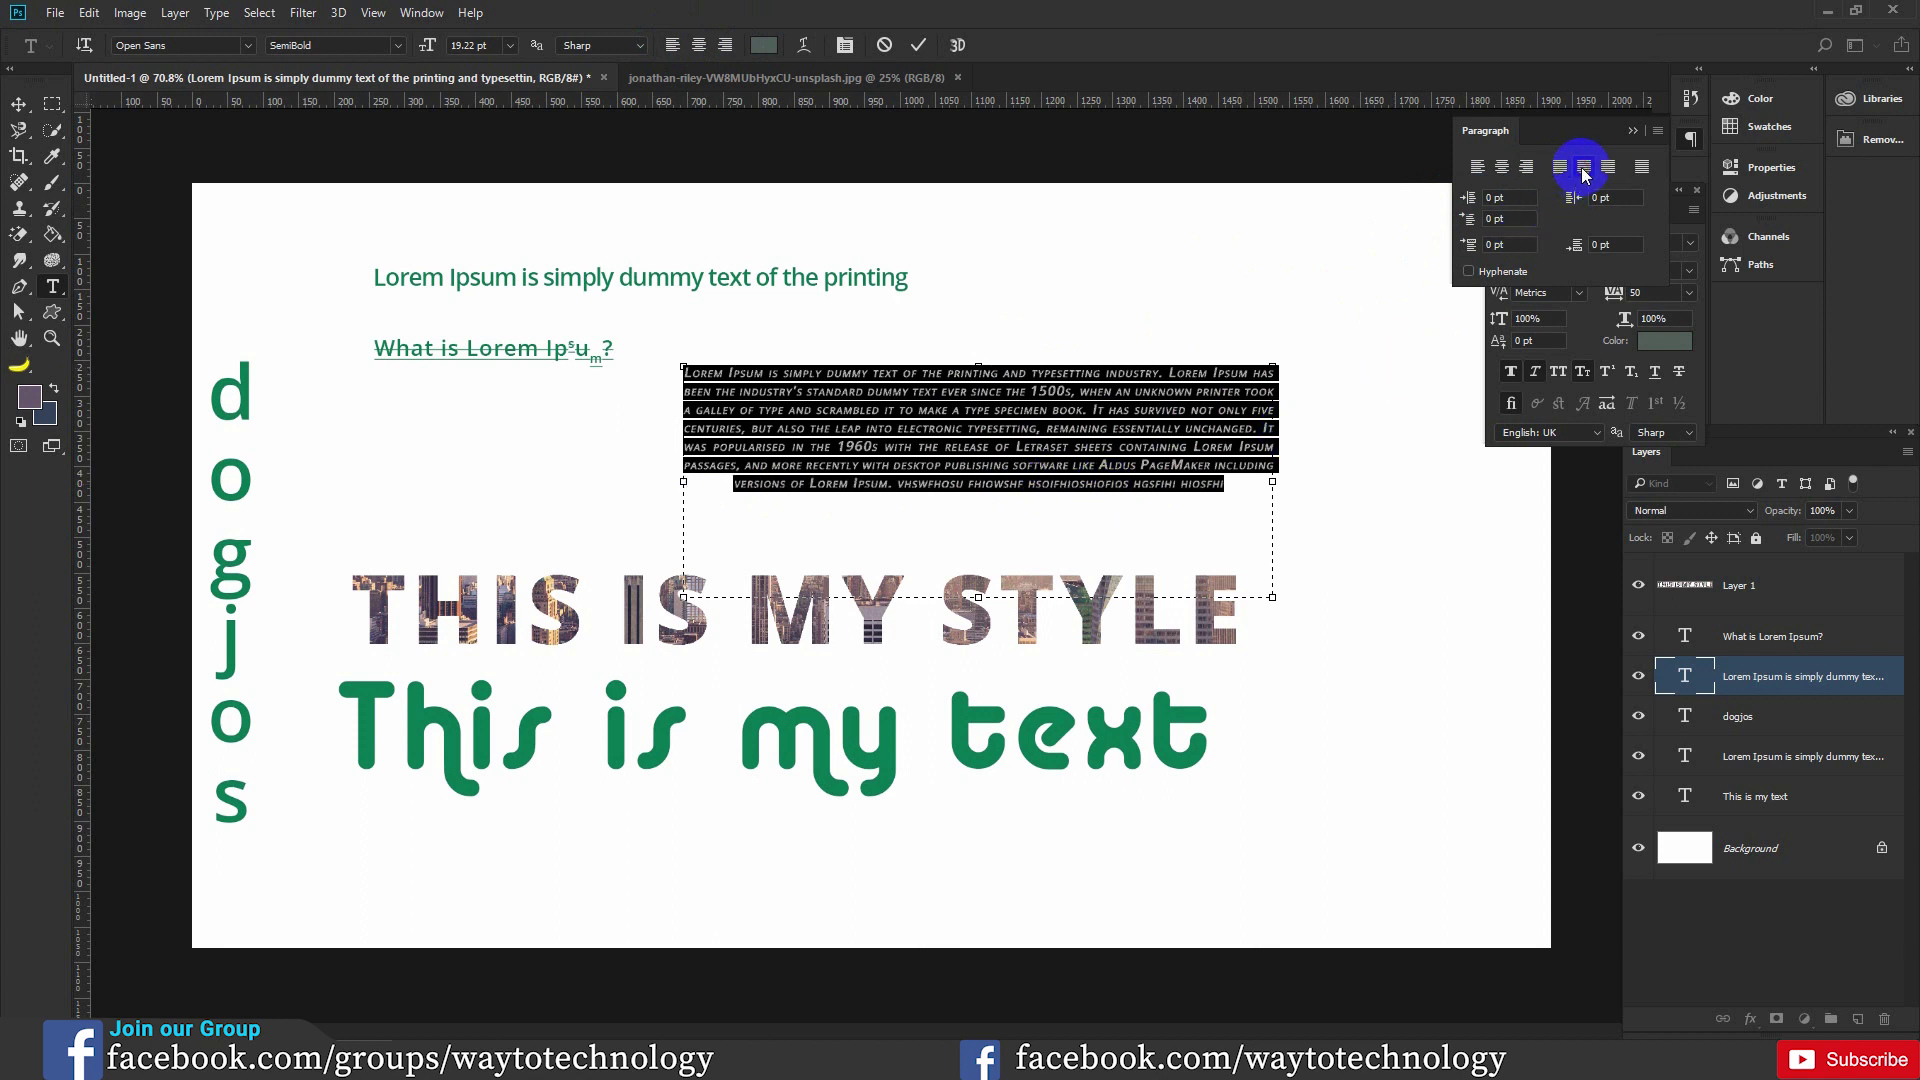
left_click(1610, 172)
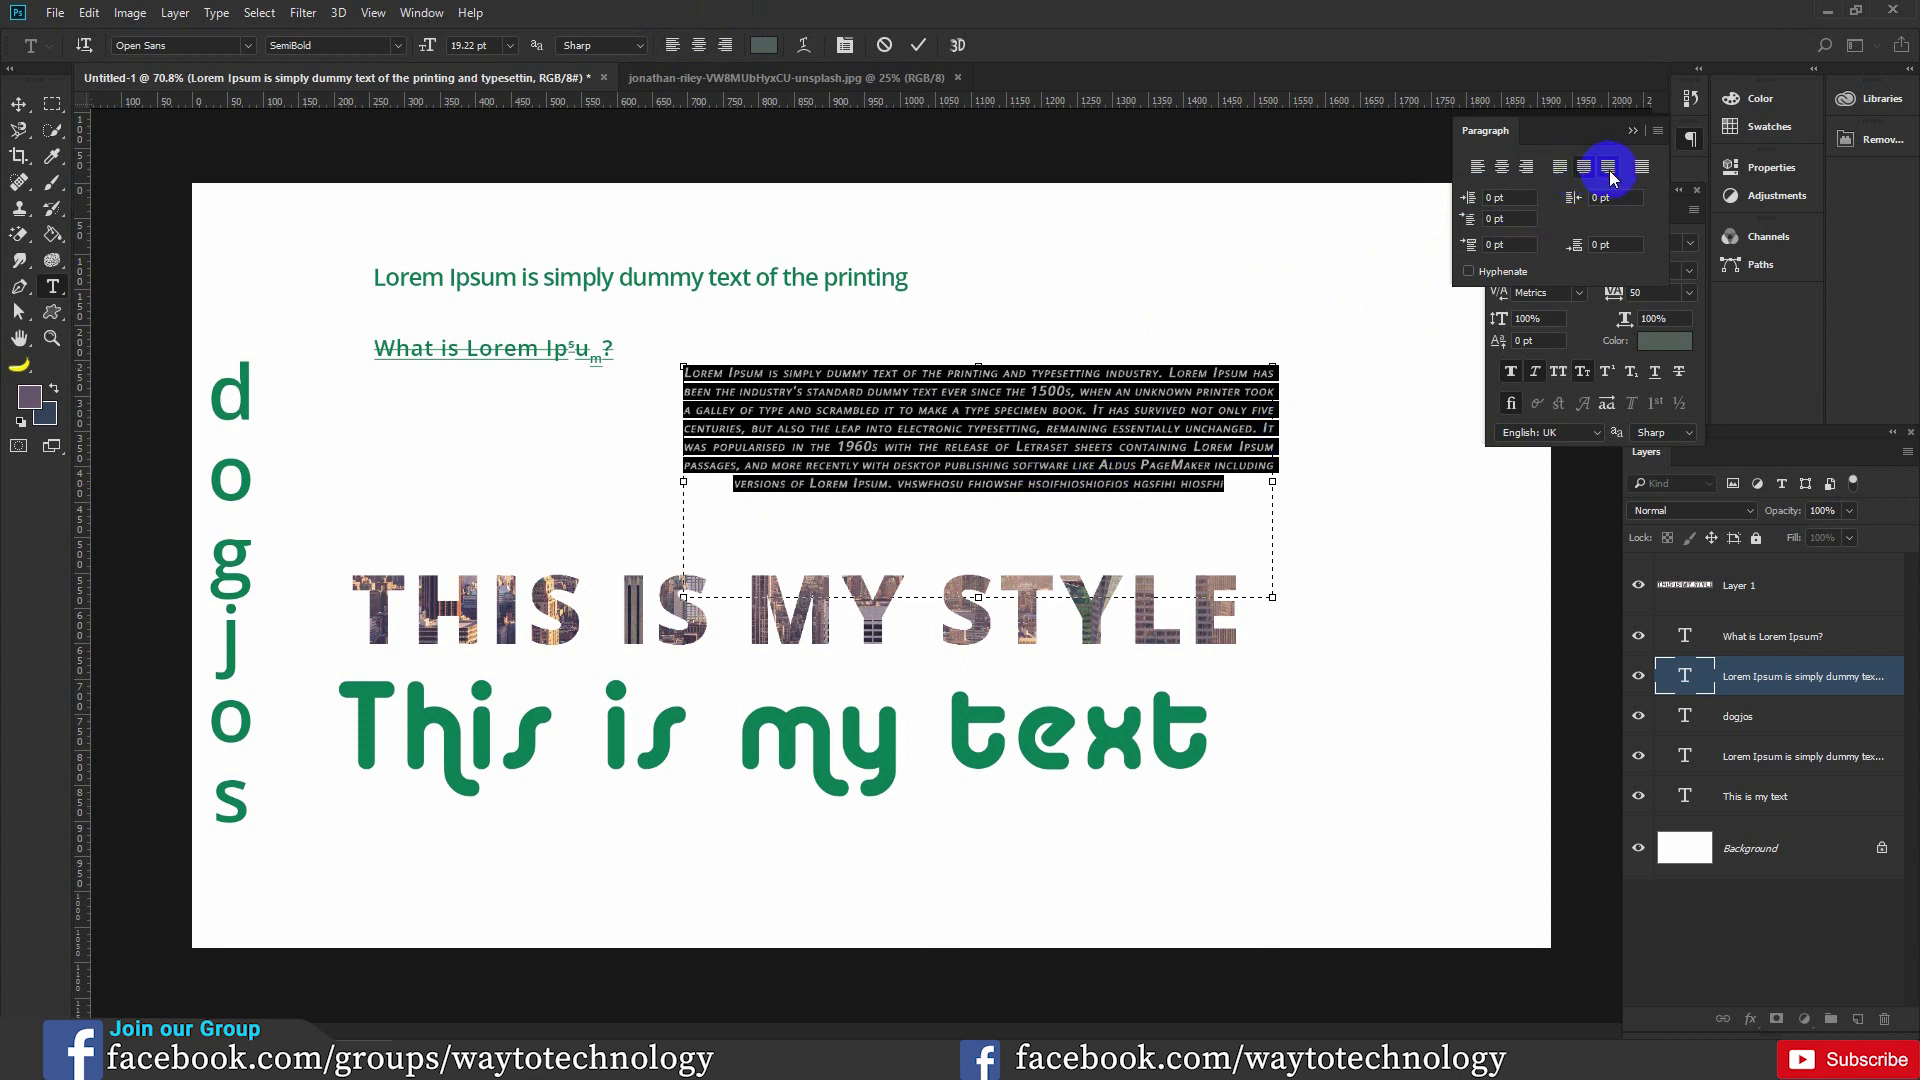
left_click(1630, 176)
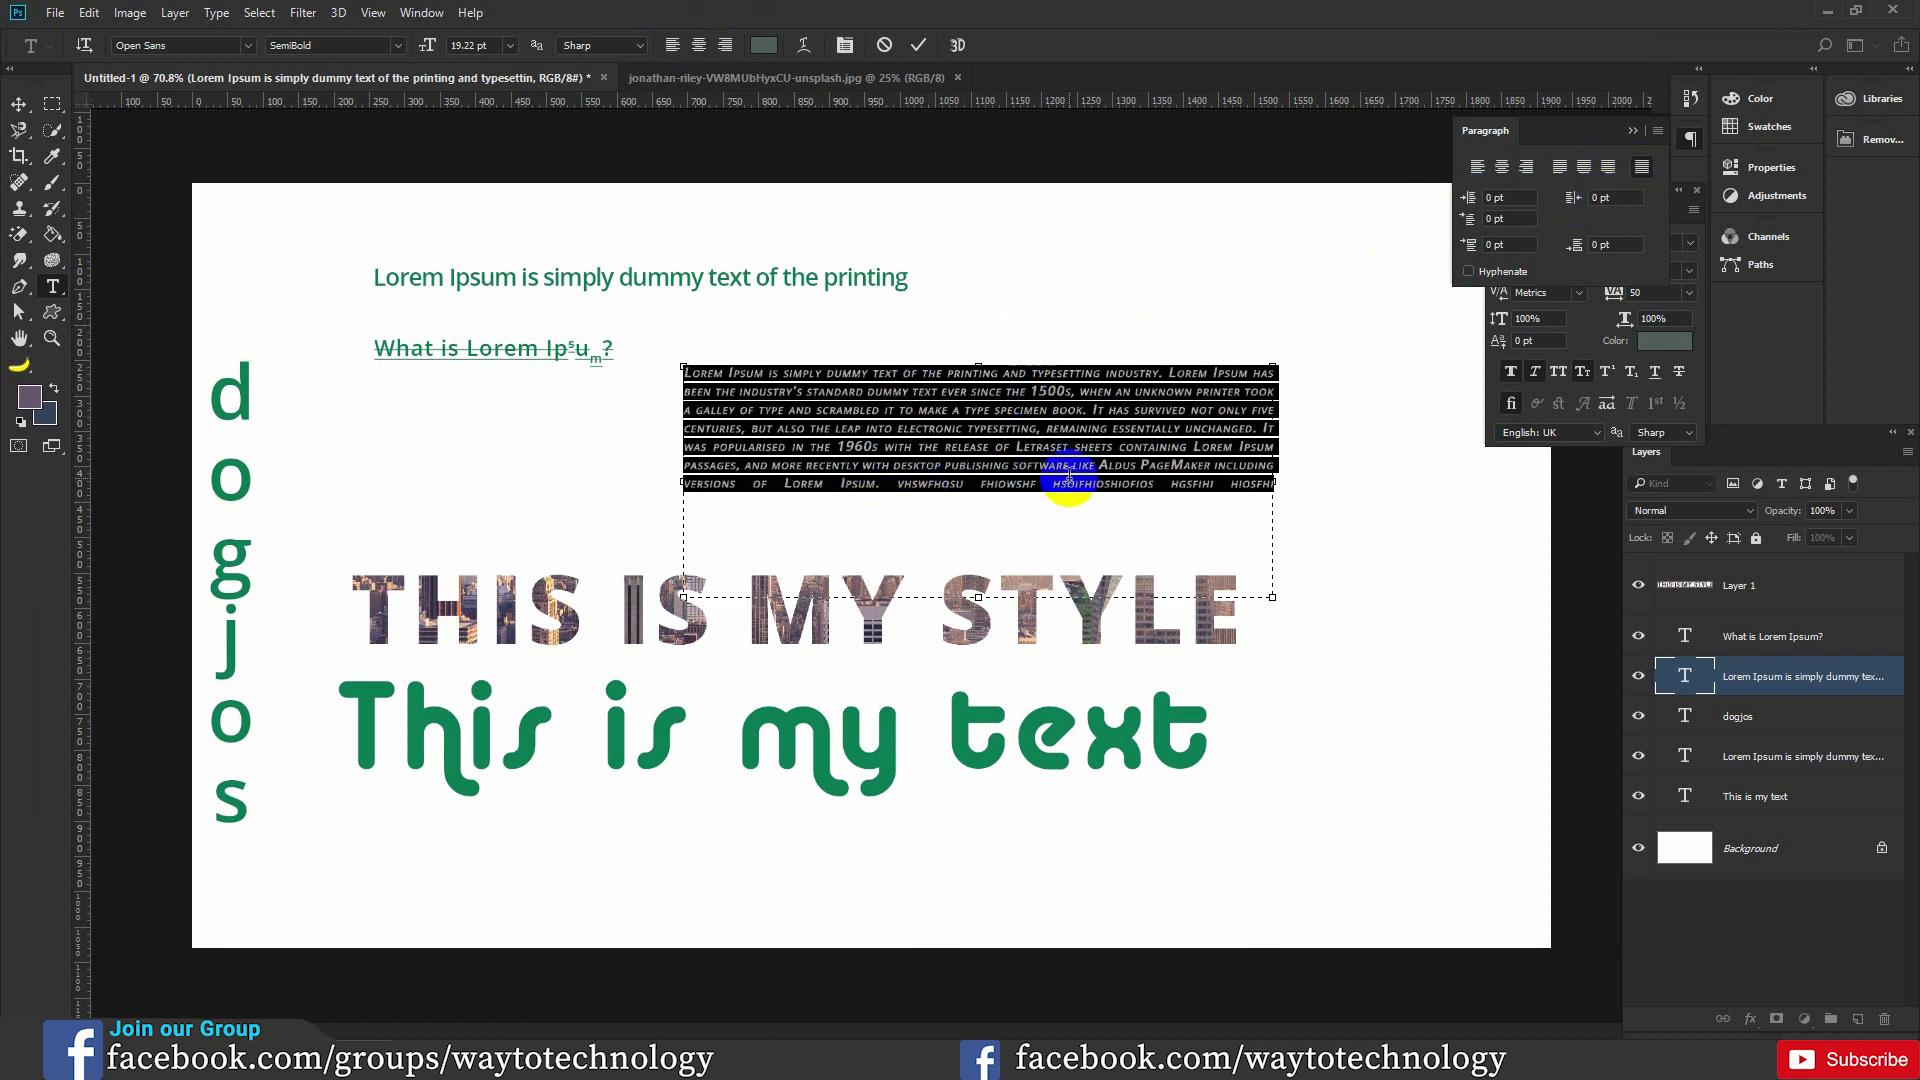
Set the paragraph's left indent, going through 5.05 and 14.2, to 22.15 pt.
left_click(1288, 428)
left_click(1243, 478)
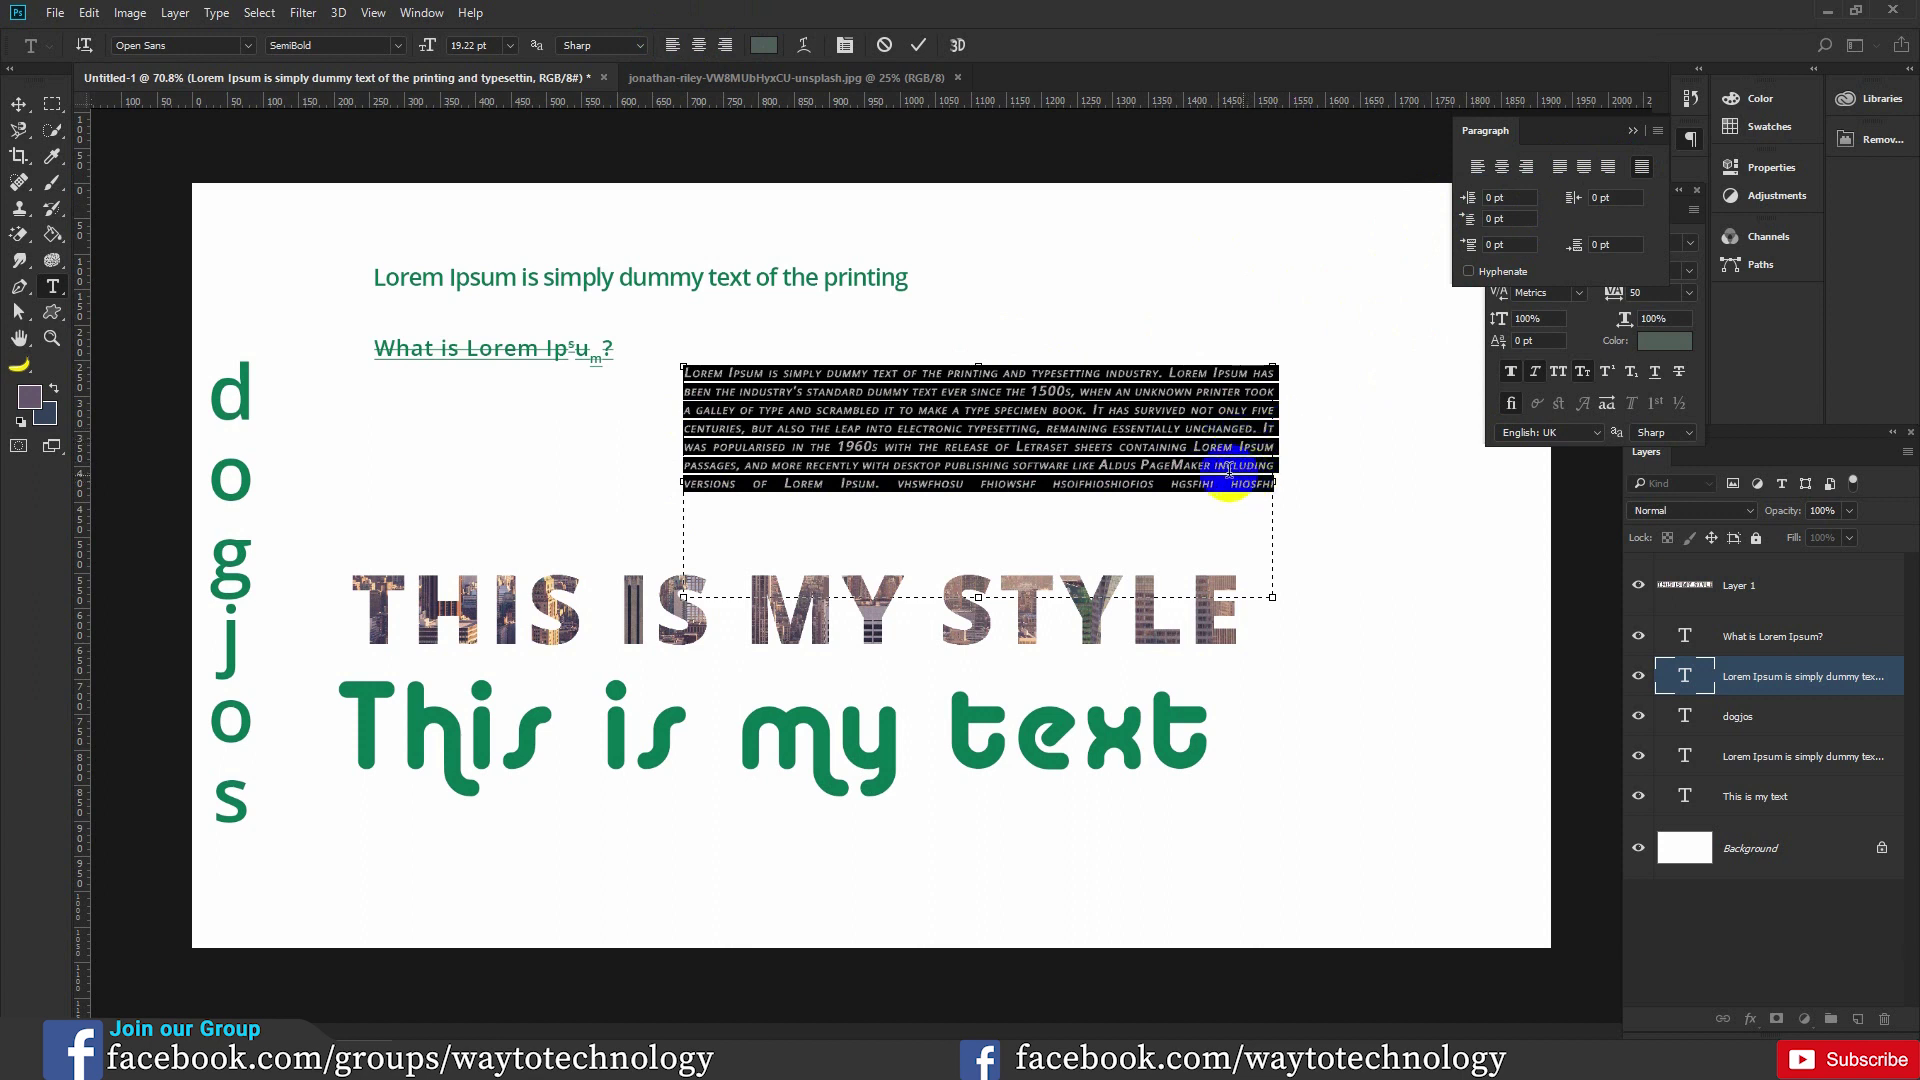
left_click(1474, 219)
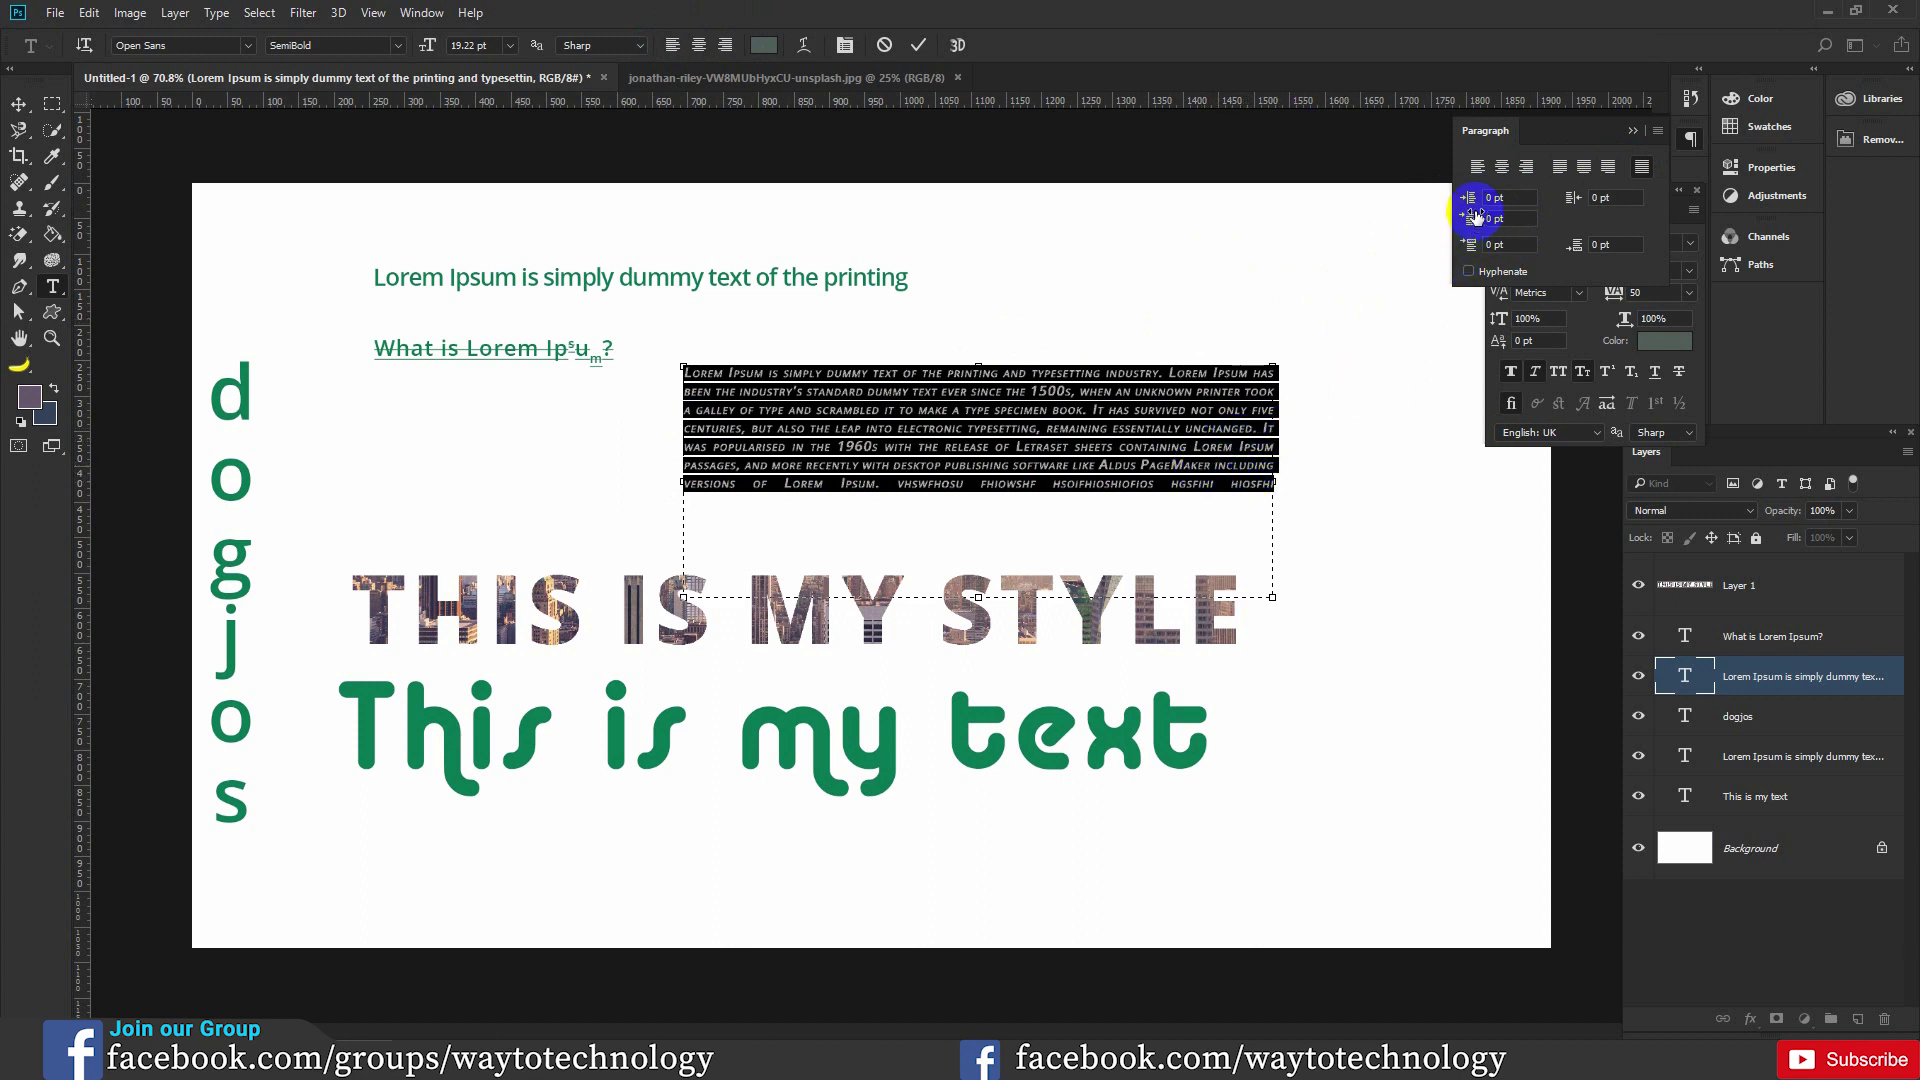
left_click(750, 407)
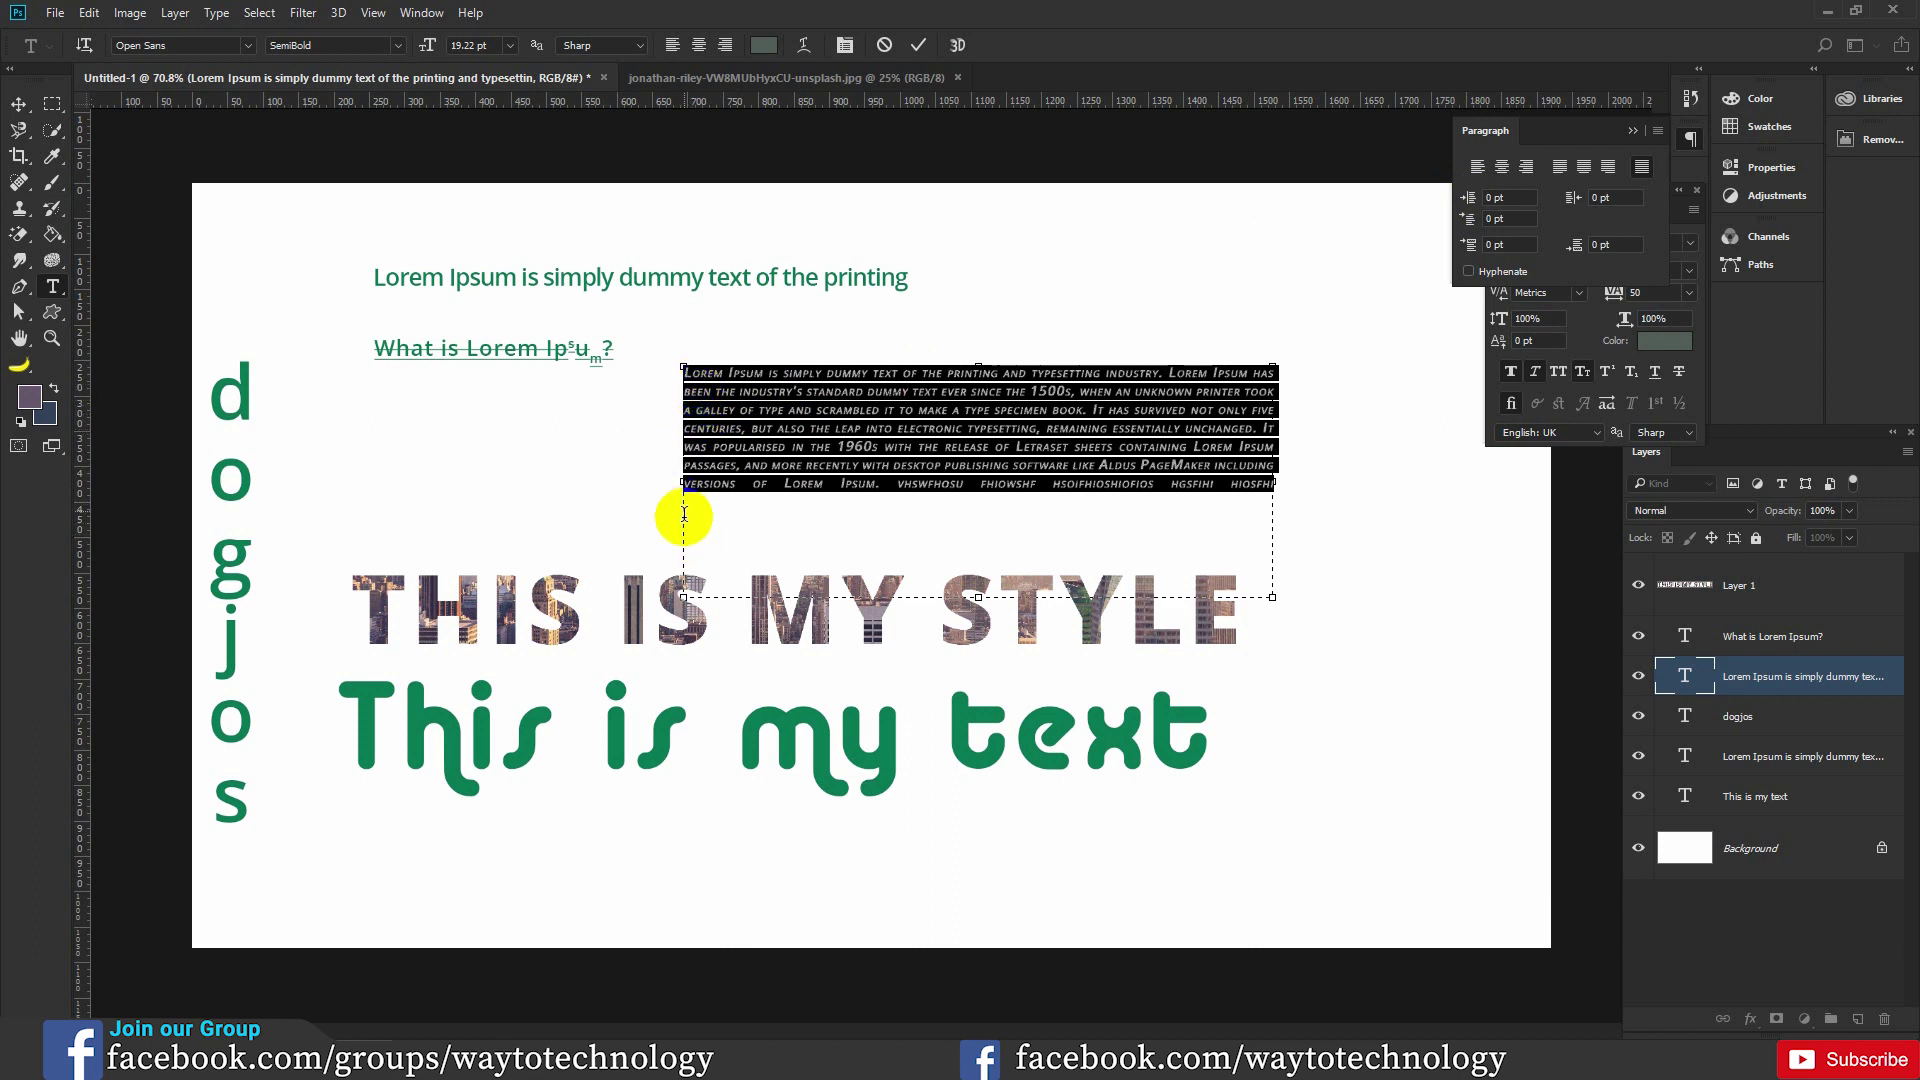
left_click_drag(684, 512, 695, 430)
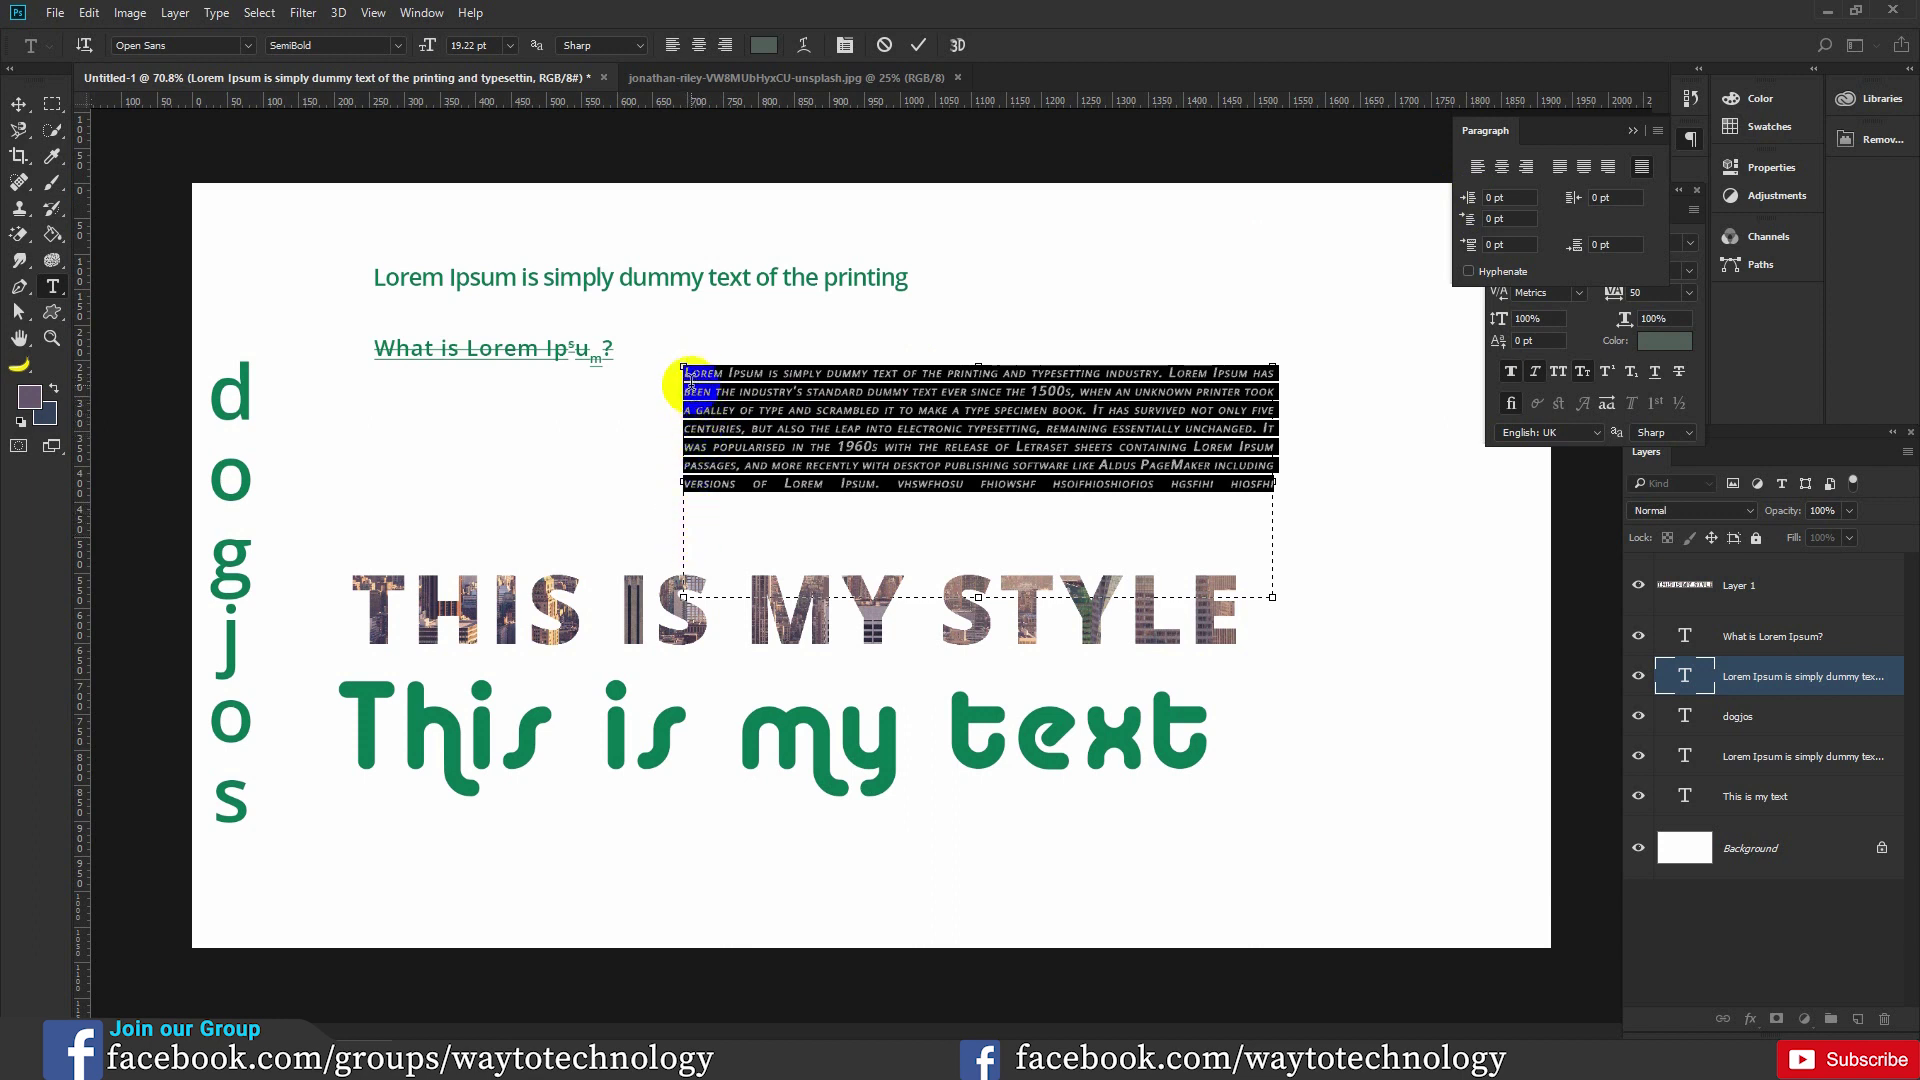
left_click(1505, 198)
type("5.05")
key("Return")
left_click(1549, 199)
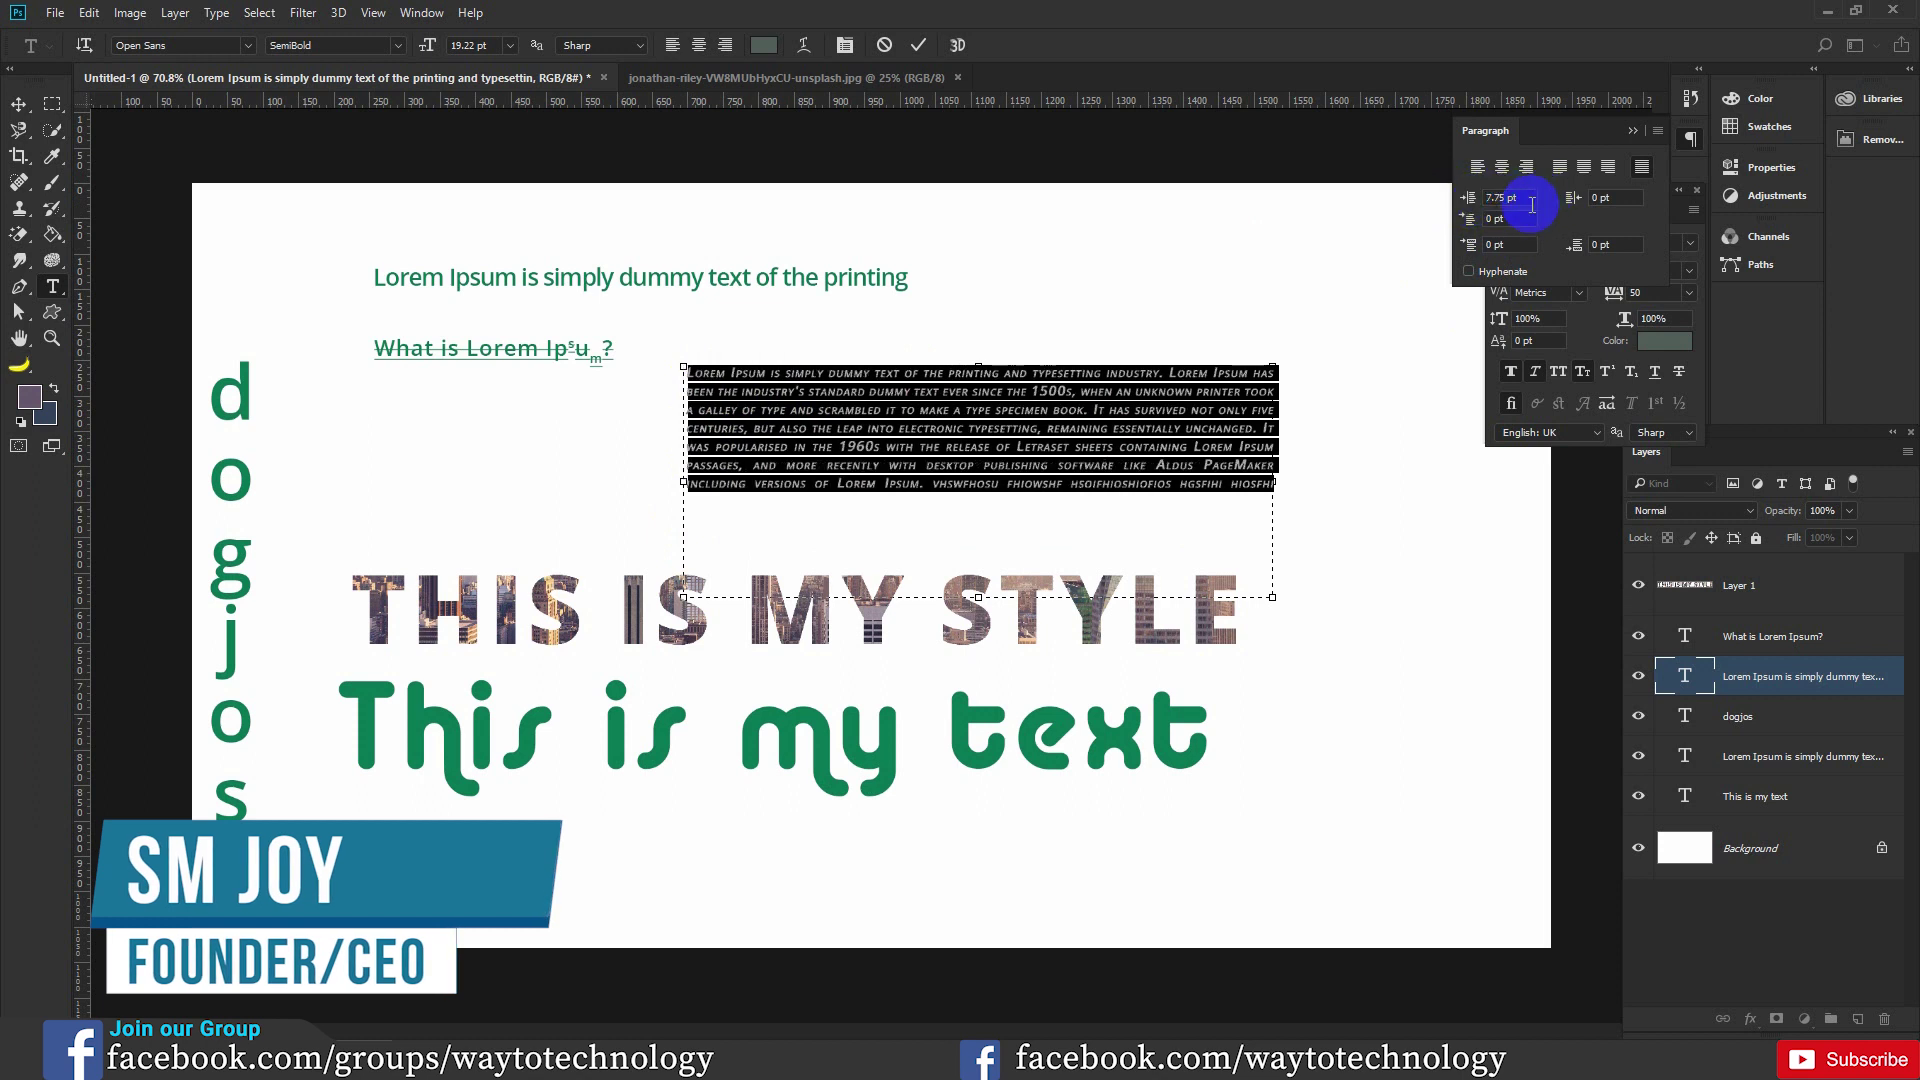
left_click_drag(1532, 205, 1471, 205)
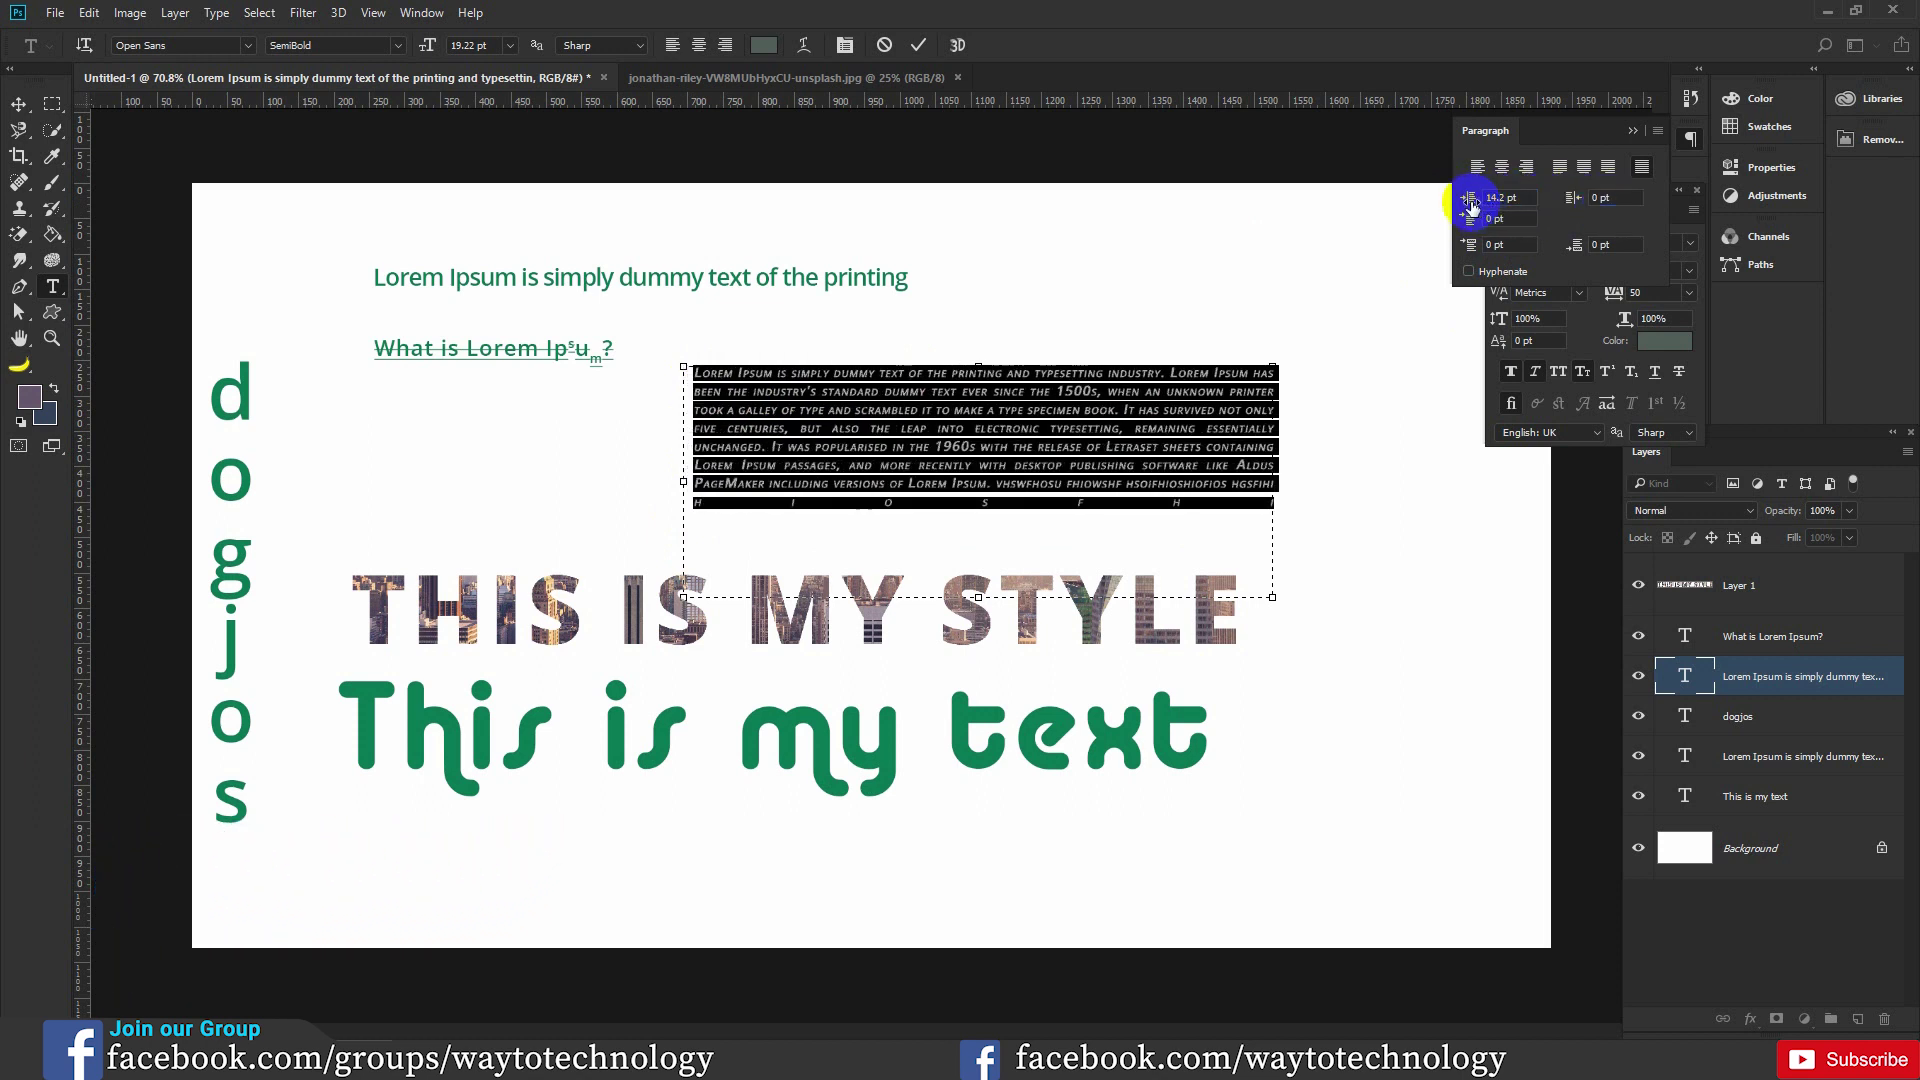
left_click_drag(1470, 205, 1630, 200)
Add a 20.8 pt right indent to narrow the paragraph.
left_click(837, 410)
left_click(1494, 236)
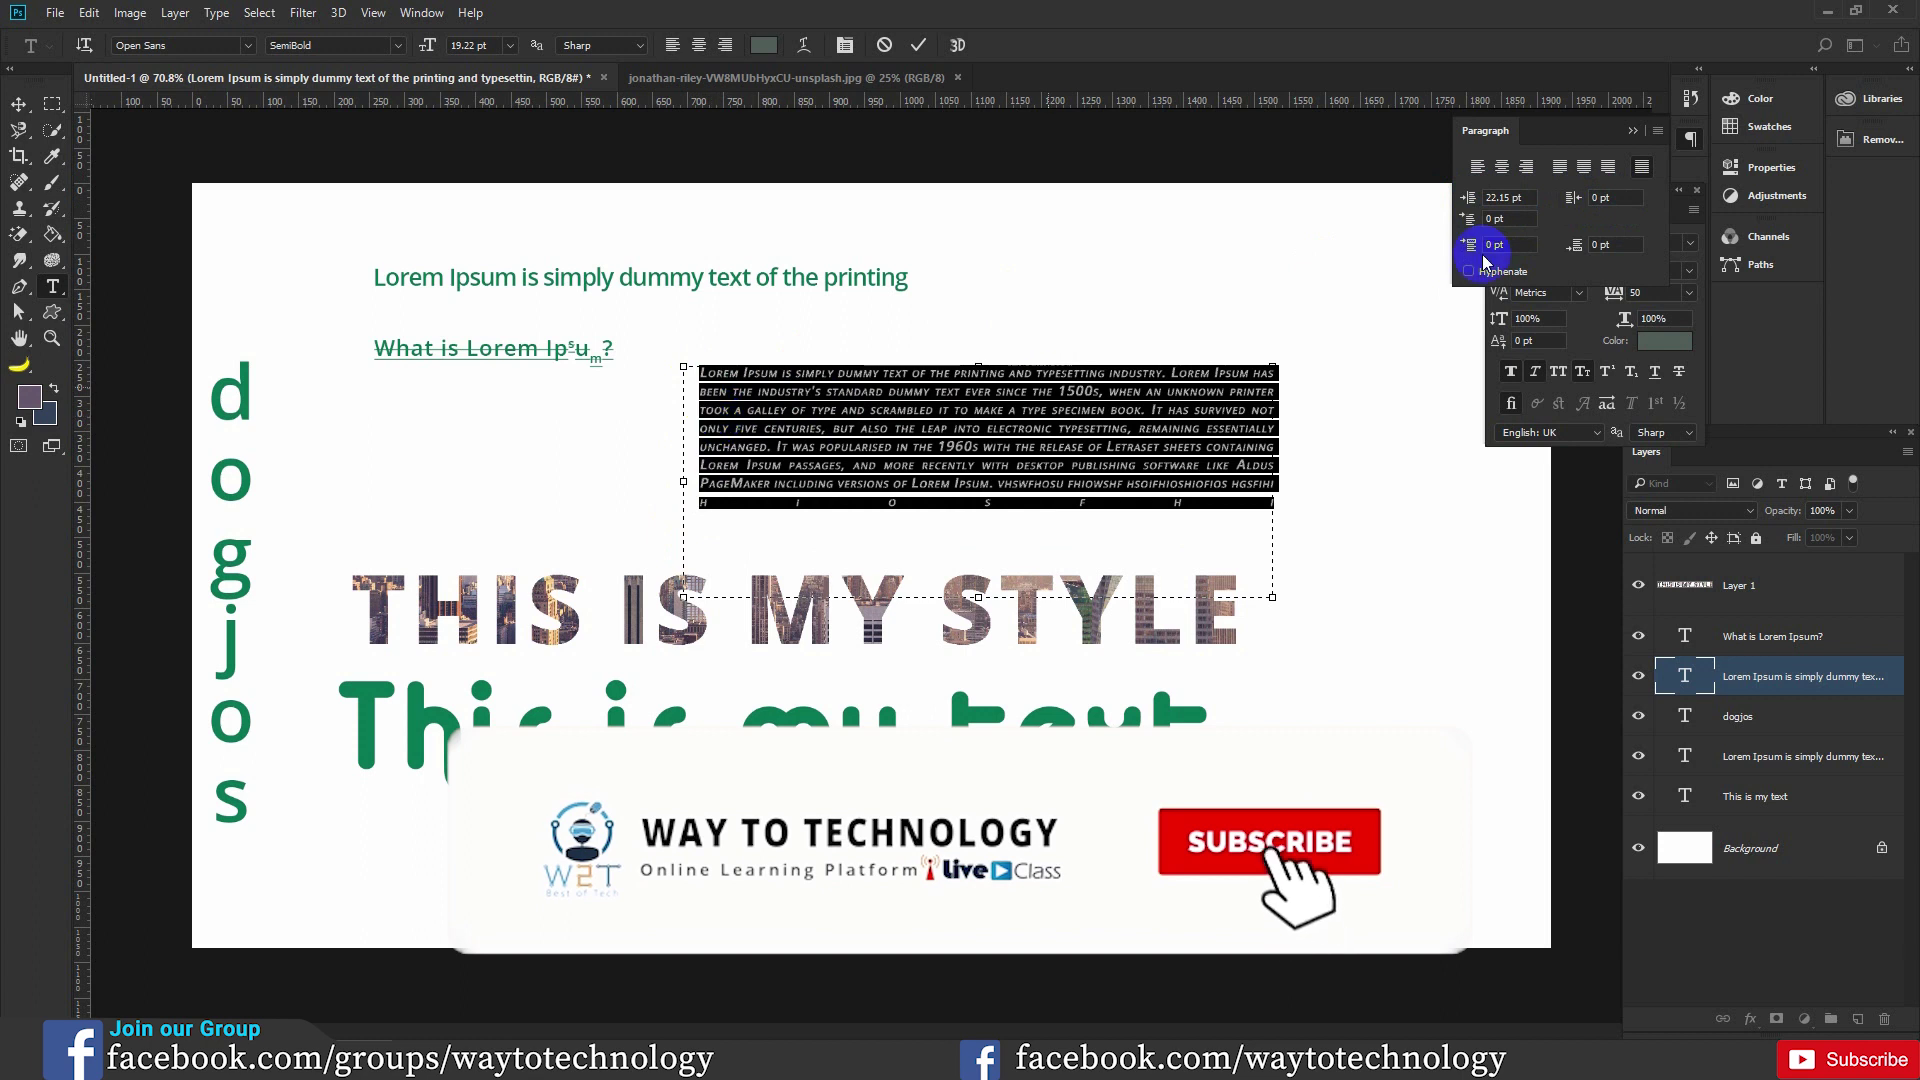
mouse_move(1573, 197)
left_mouse_down()
mouse_move(1714, 193)
mouse_move(1551, 208)
mouse_move(1701, 201)
mouse_move(1564, 195)
mouse_move(1675, 212)
left_mouse_up()
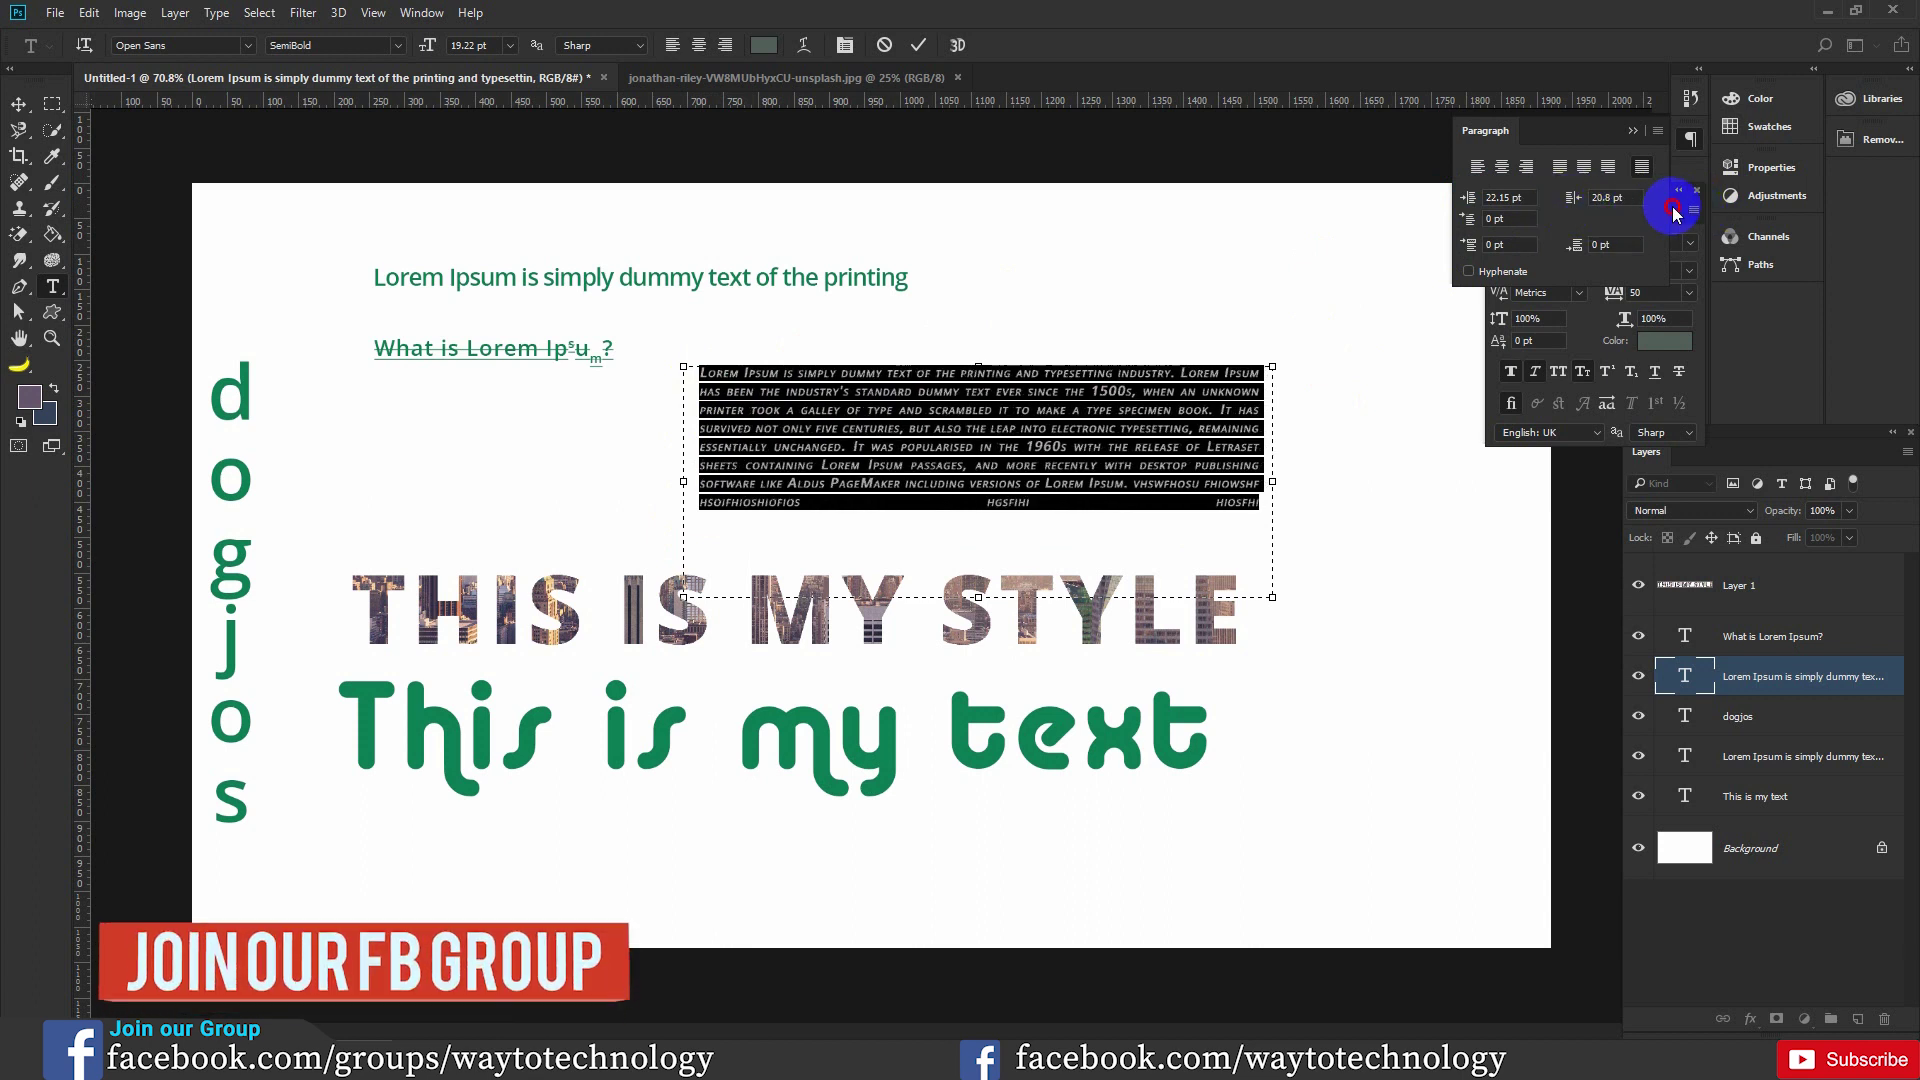
left_click(1499, 268)
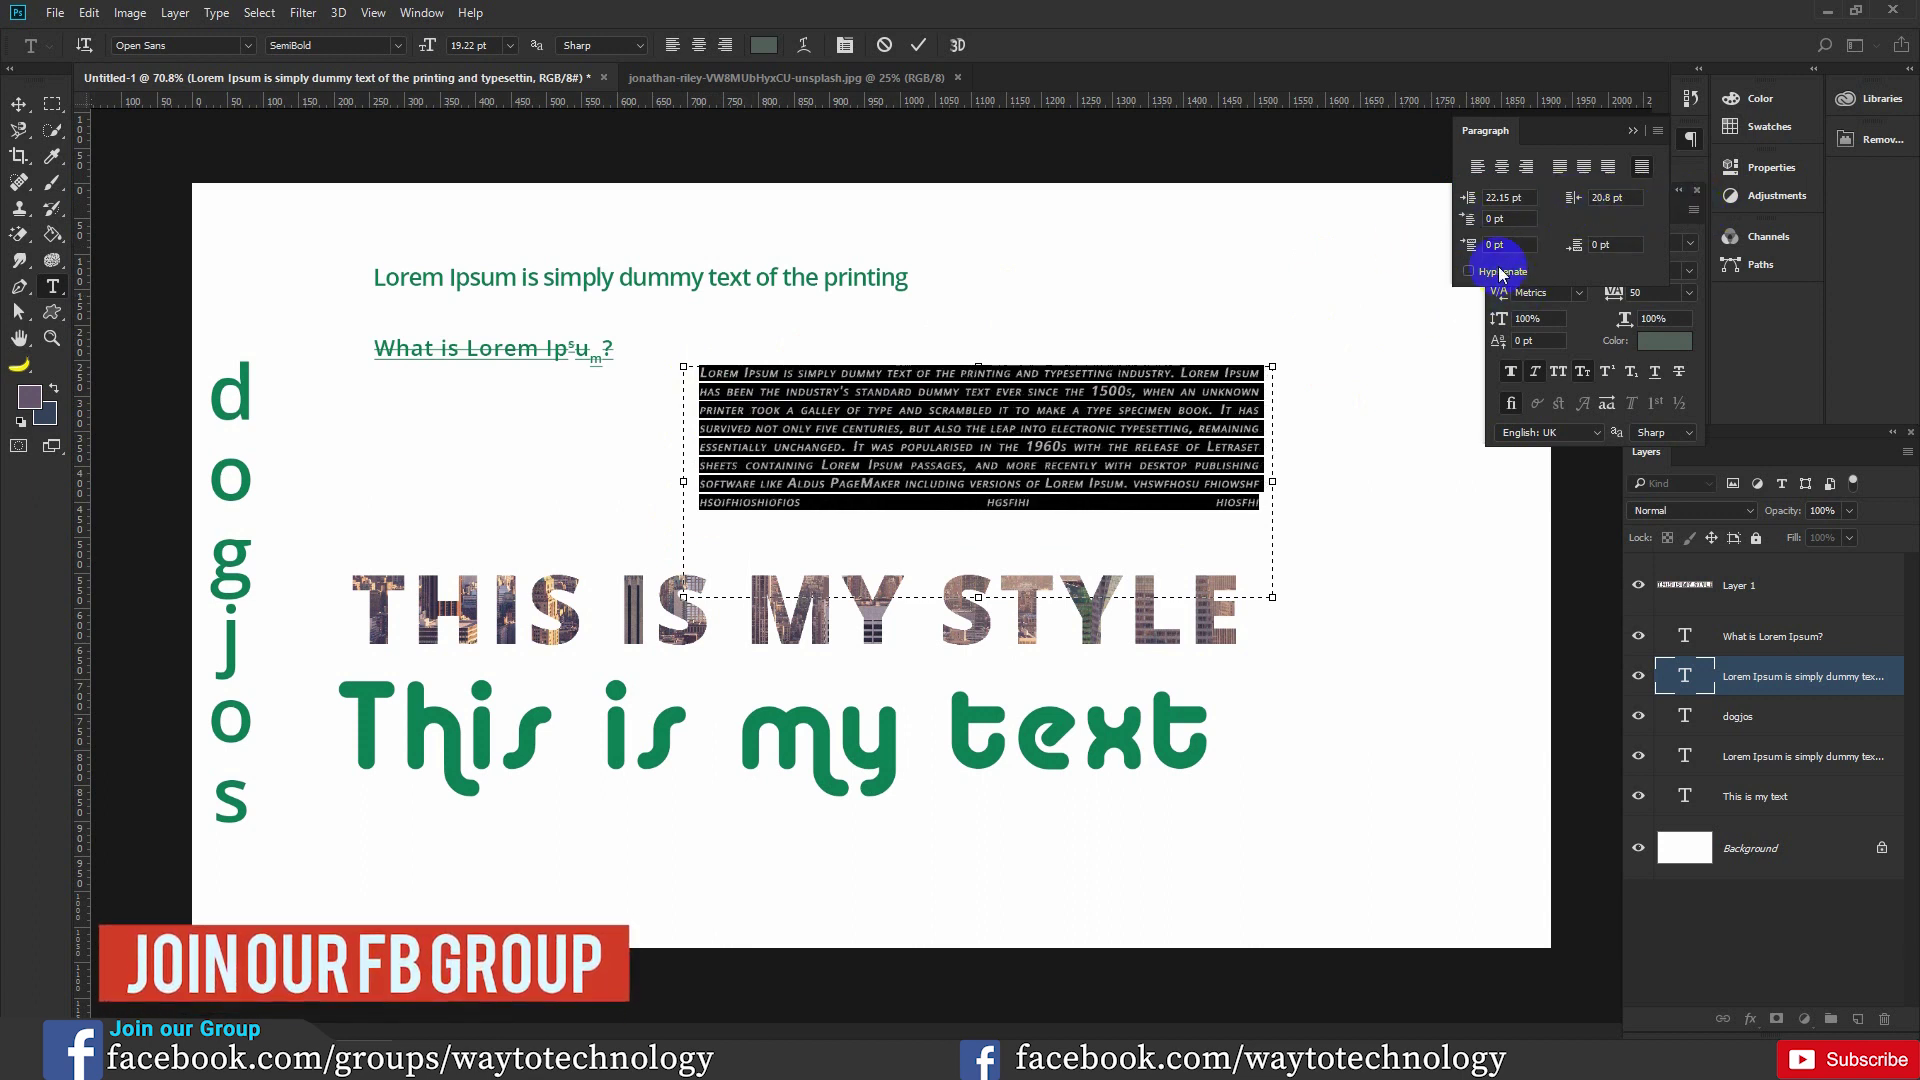
Increase the first-line indent through 8.2 and 15.85 to 22.4 pt.
left_click(704, 387)
left_click(1461, 218)
left_click_drag(1470, 222, 1521, 223)
left_click(793, 415)
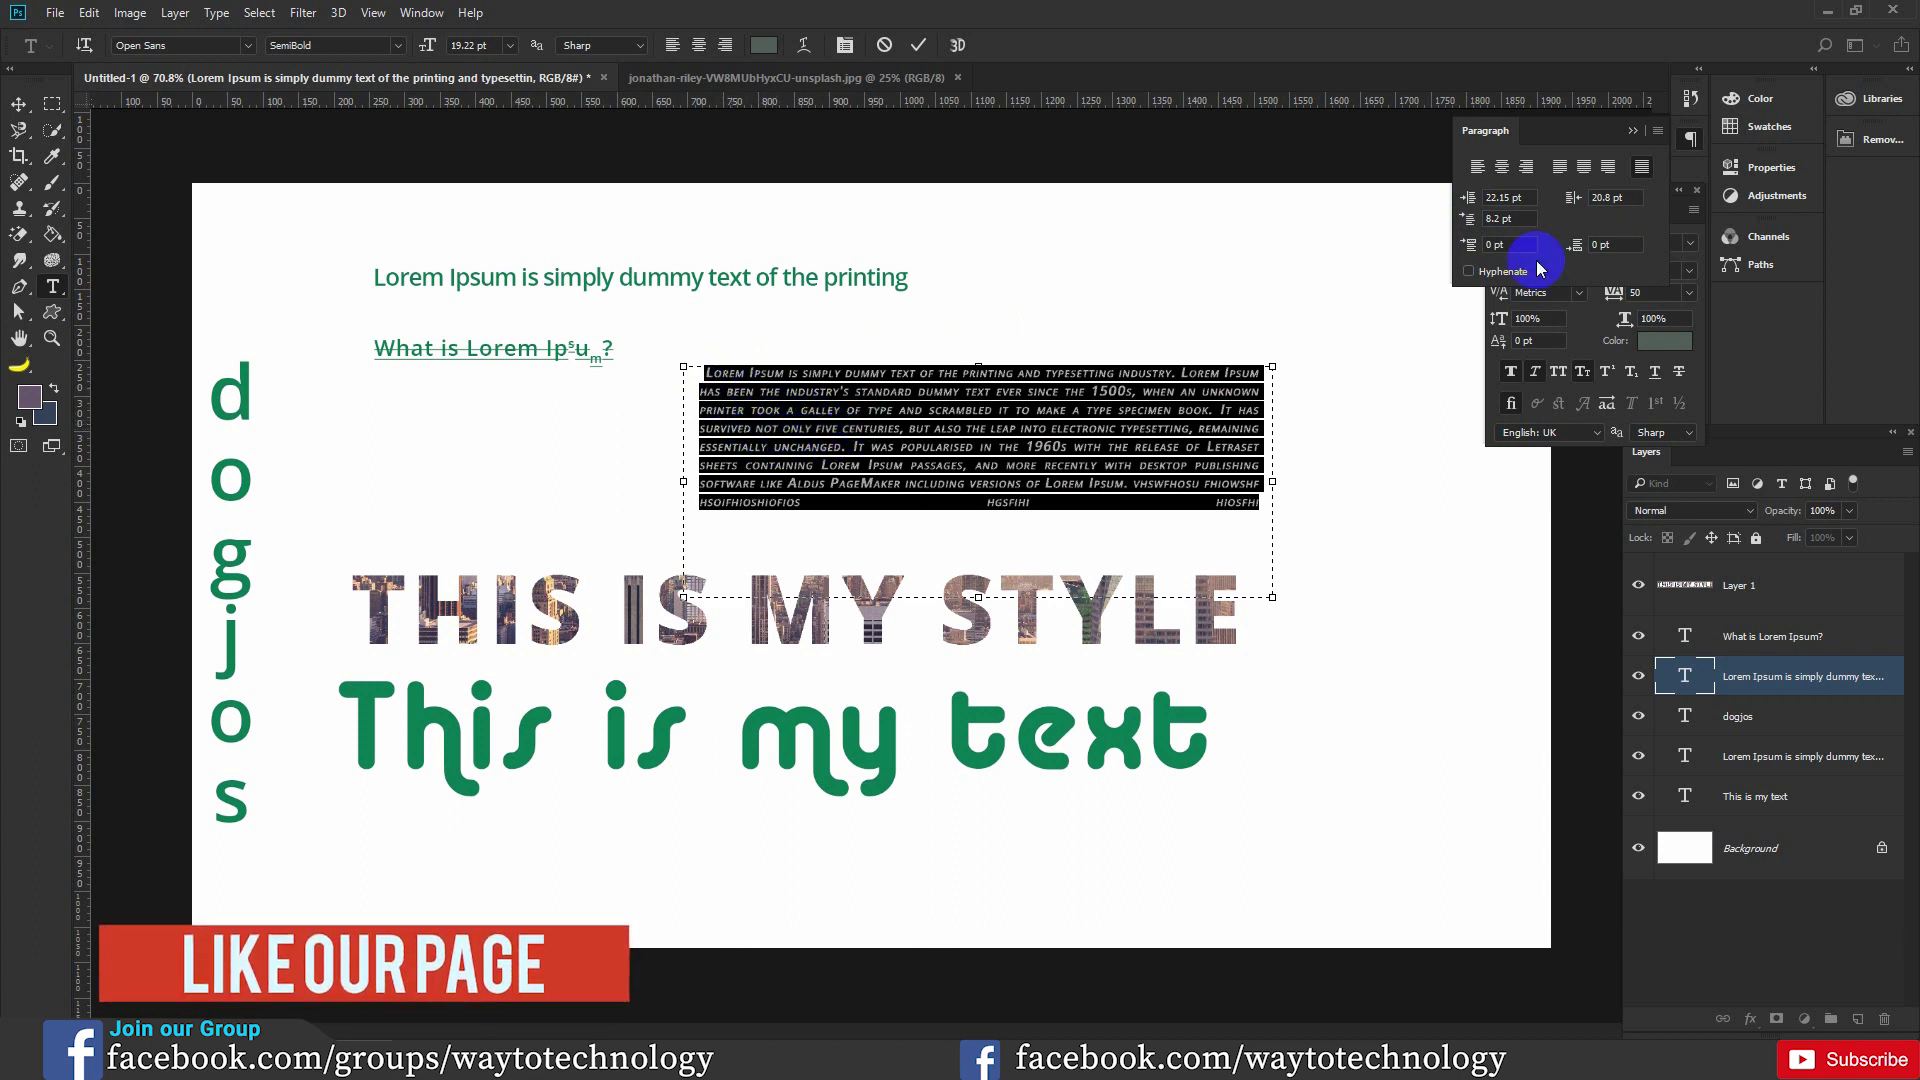
left_click_drag(1471, 224, 1620, 228)
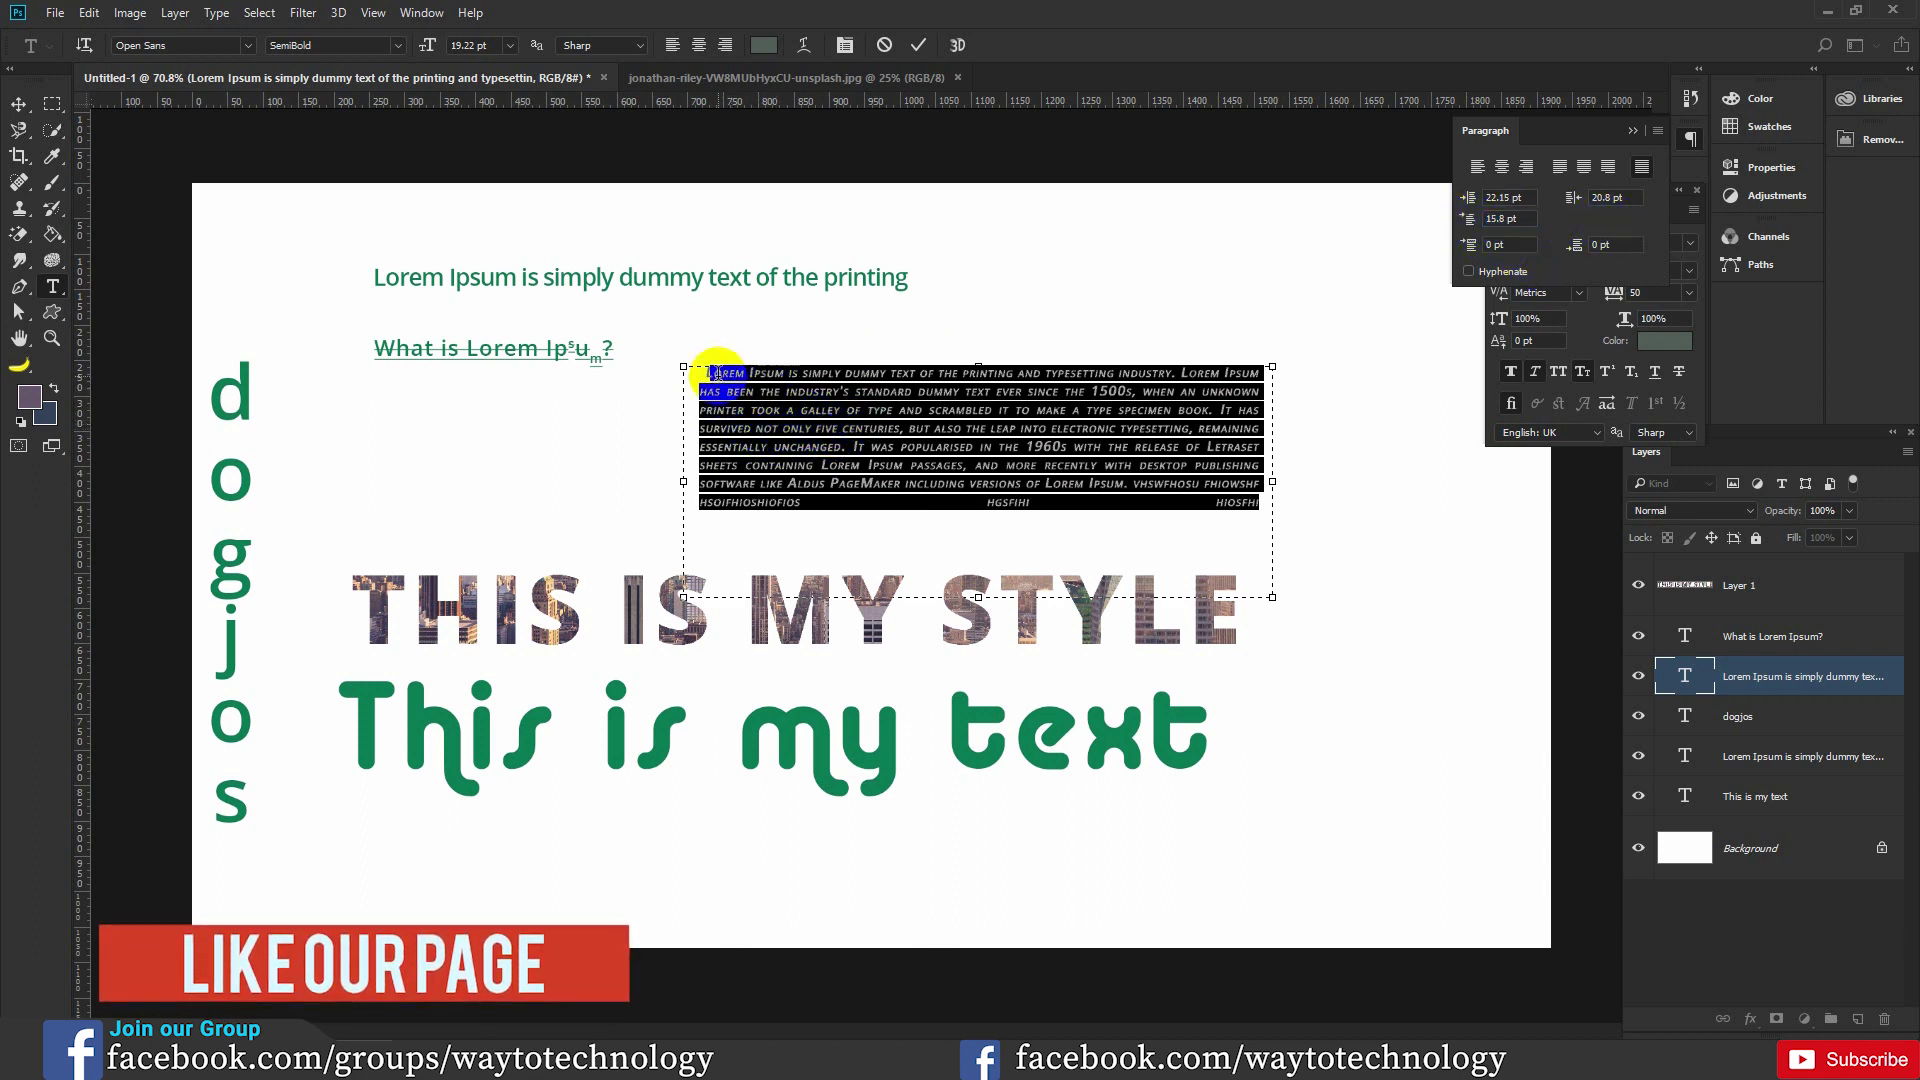
left_click_drag(1476, 222, 1587, 262)
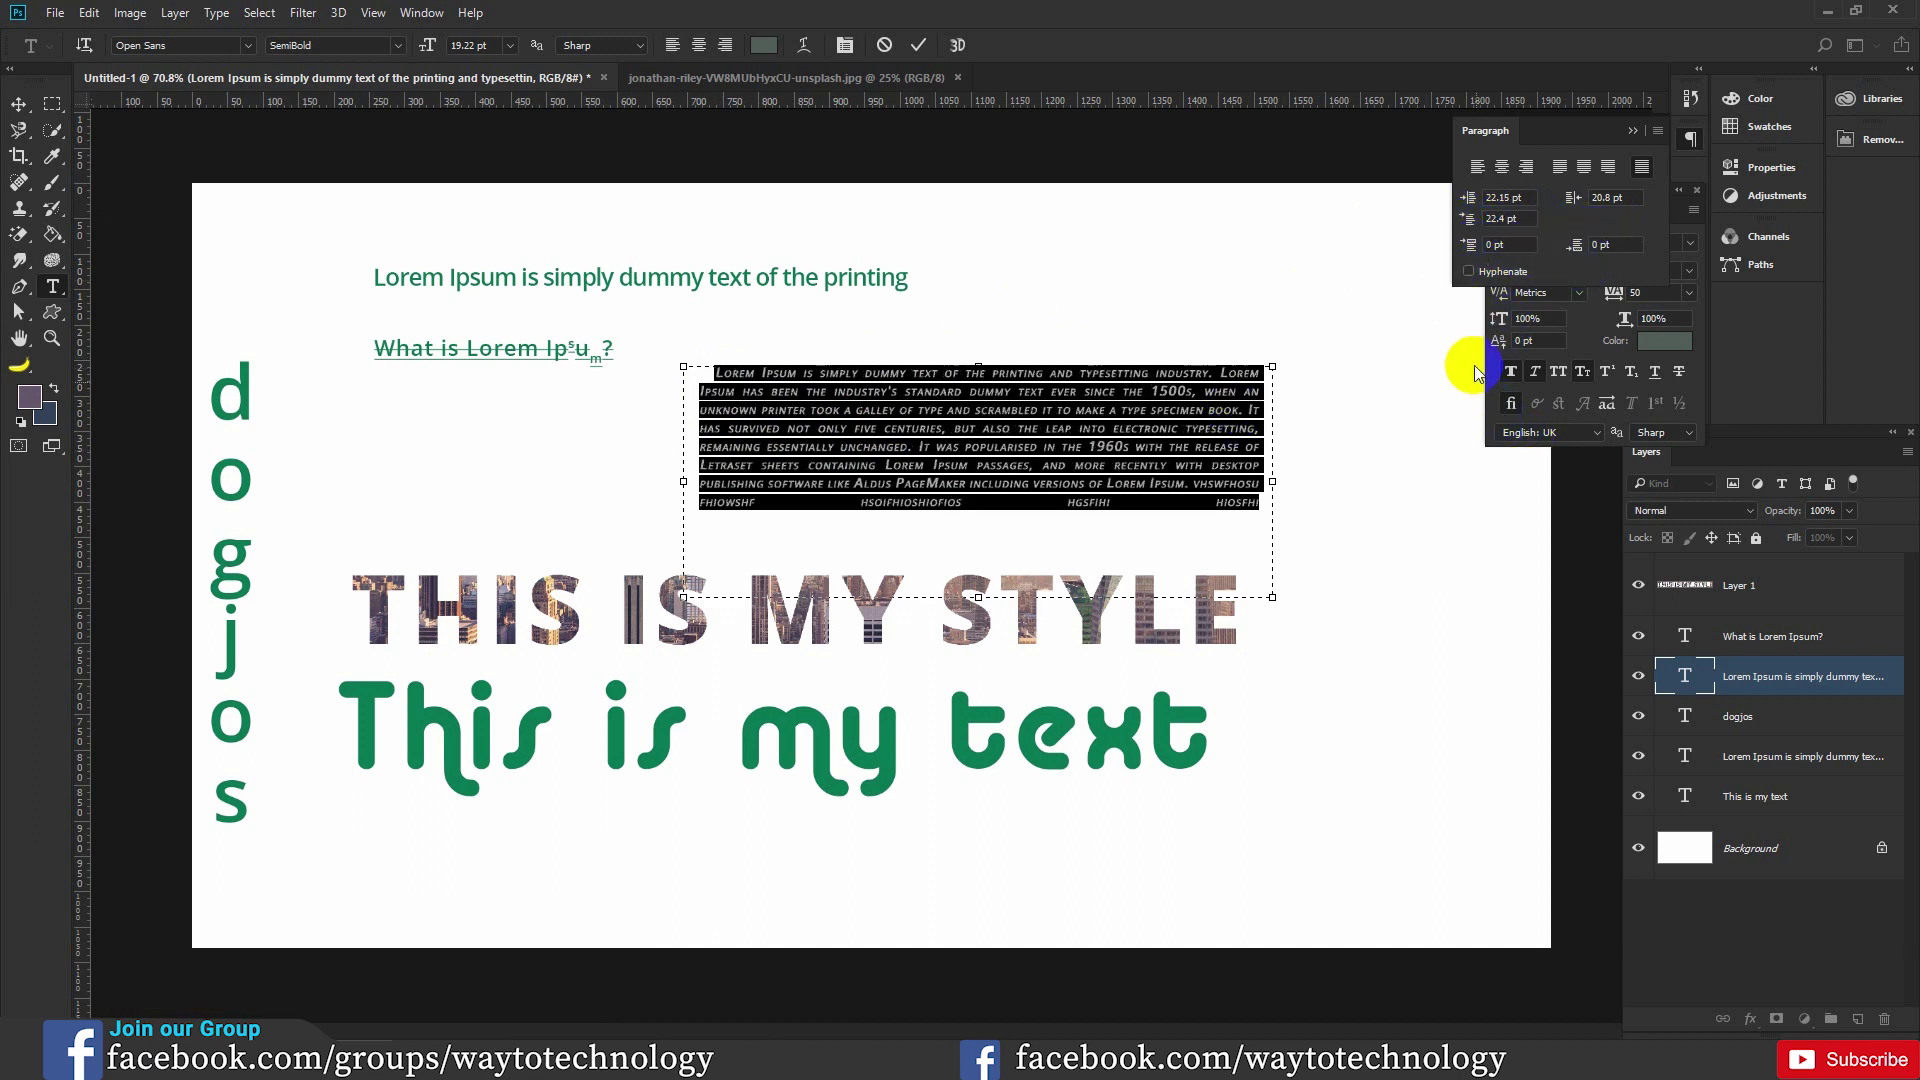
Commit the justified, indented small-caps paragraph text edits.
left_click(915, 44)
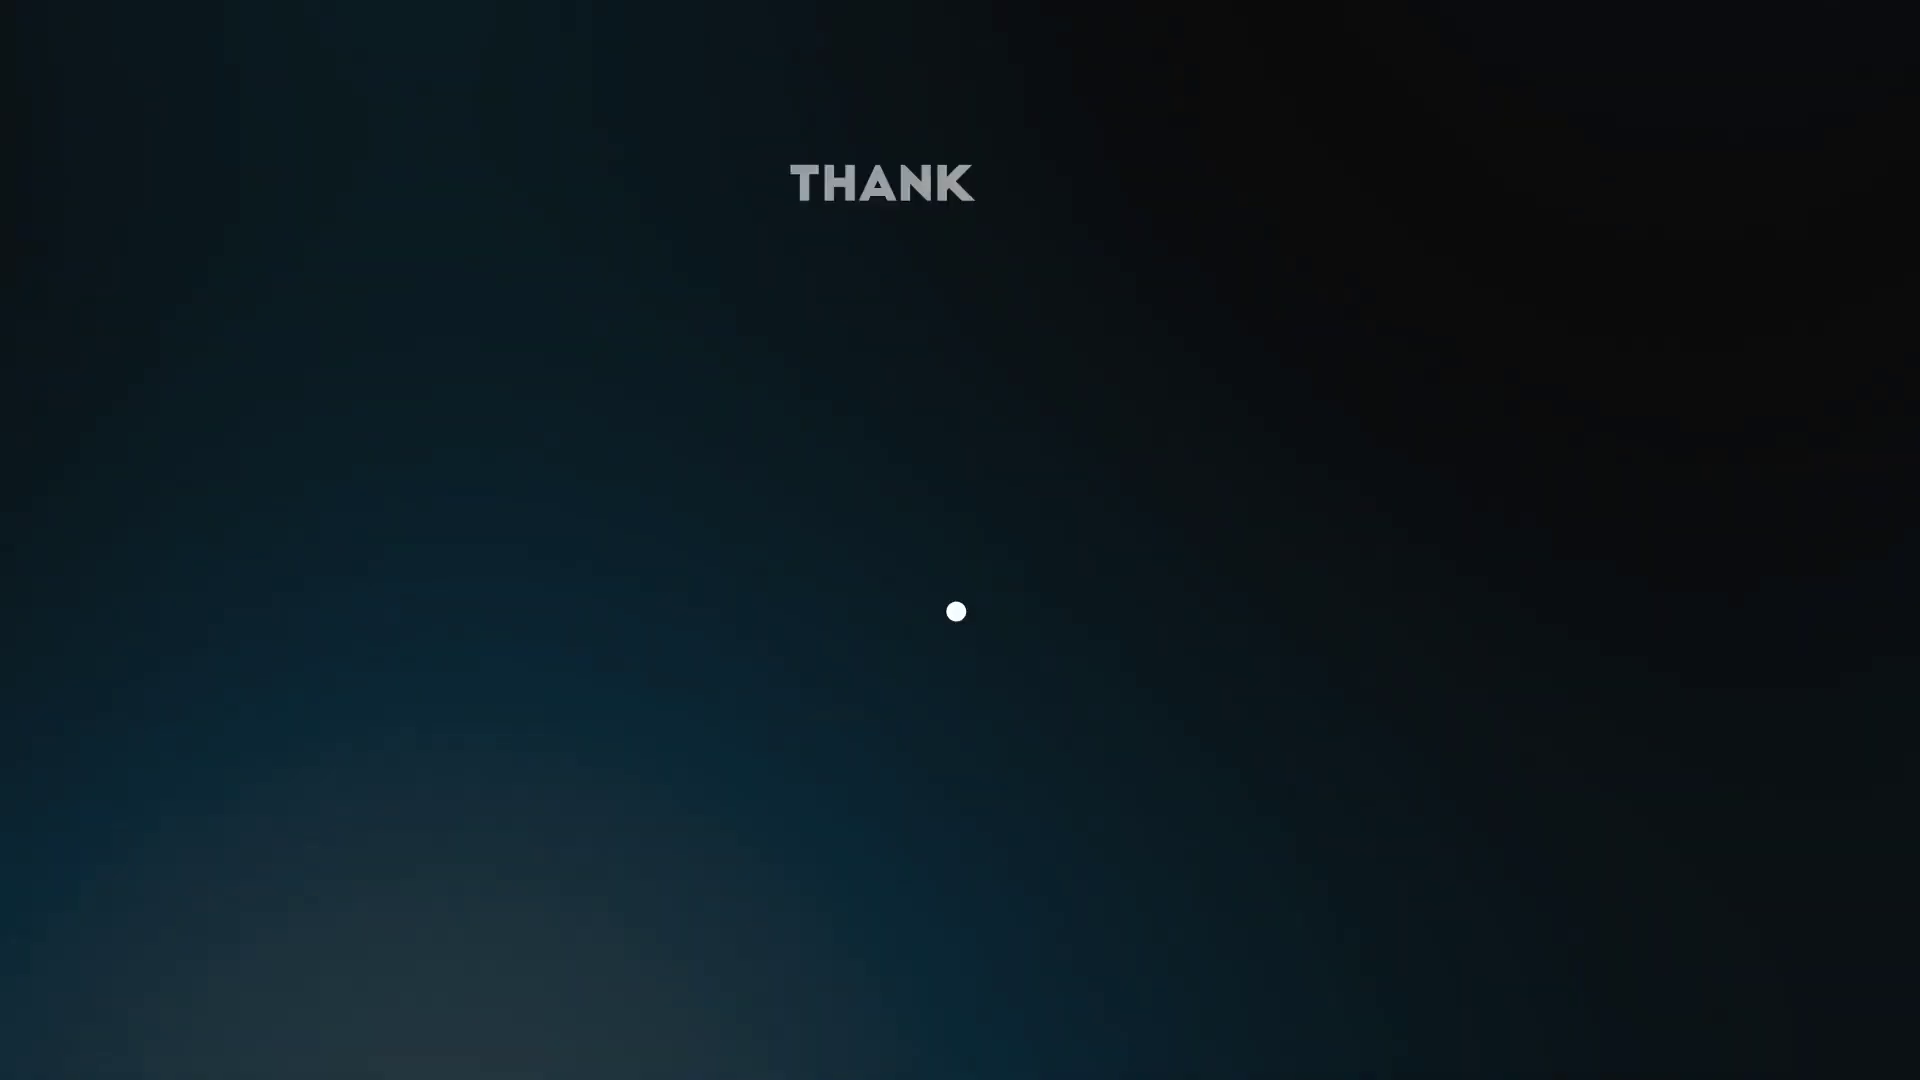